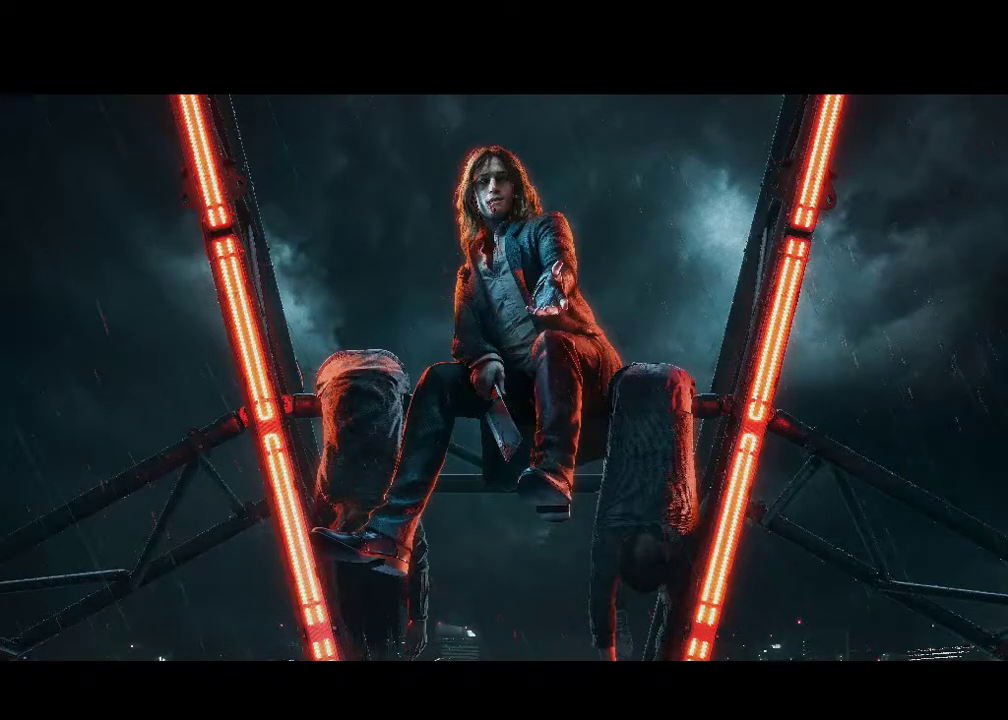
Step: Switch to Blender, open the VampEd_242 (.x) importer's file browser and enlarge the browser area
left_click(412, 689)
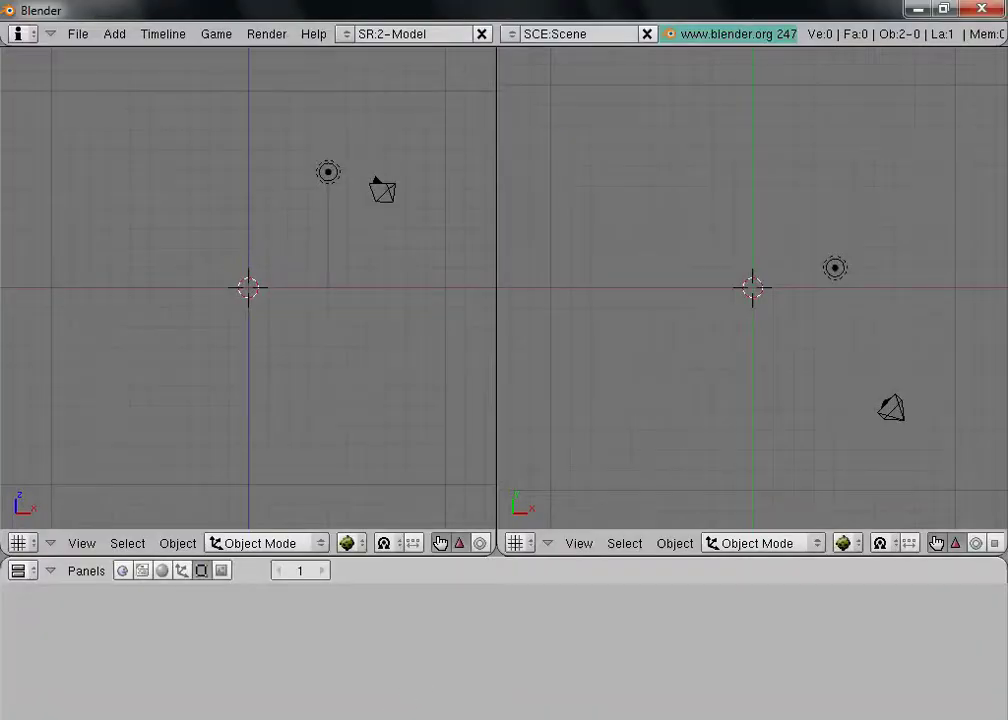
left_click(72, 34)
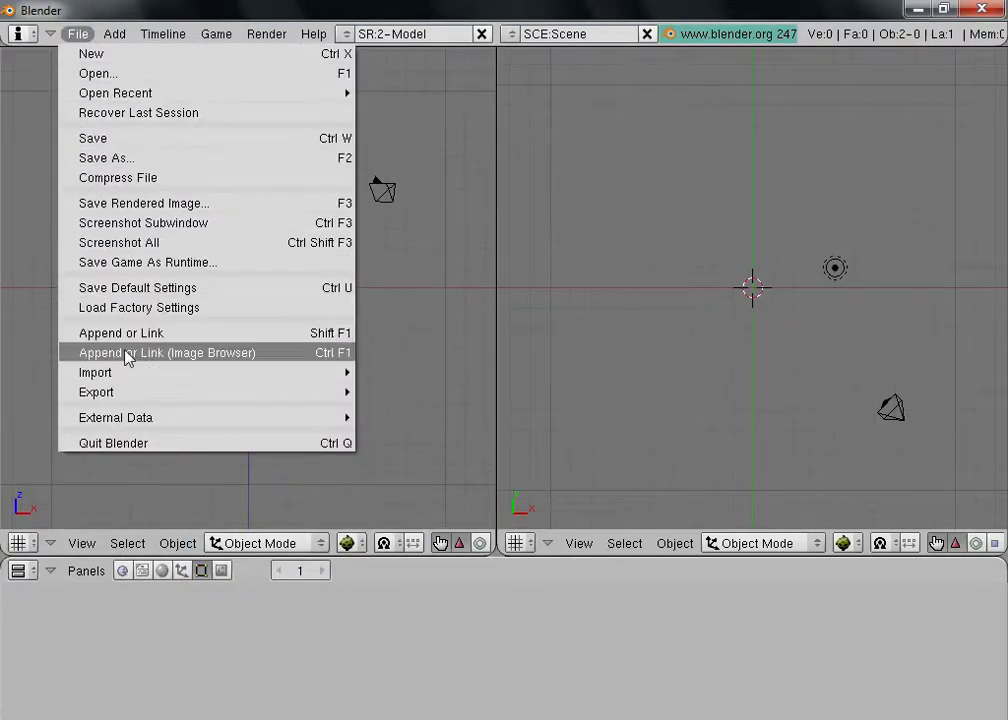
mouse_move(124, 372)
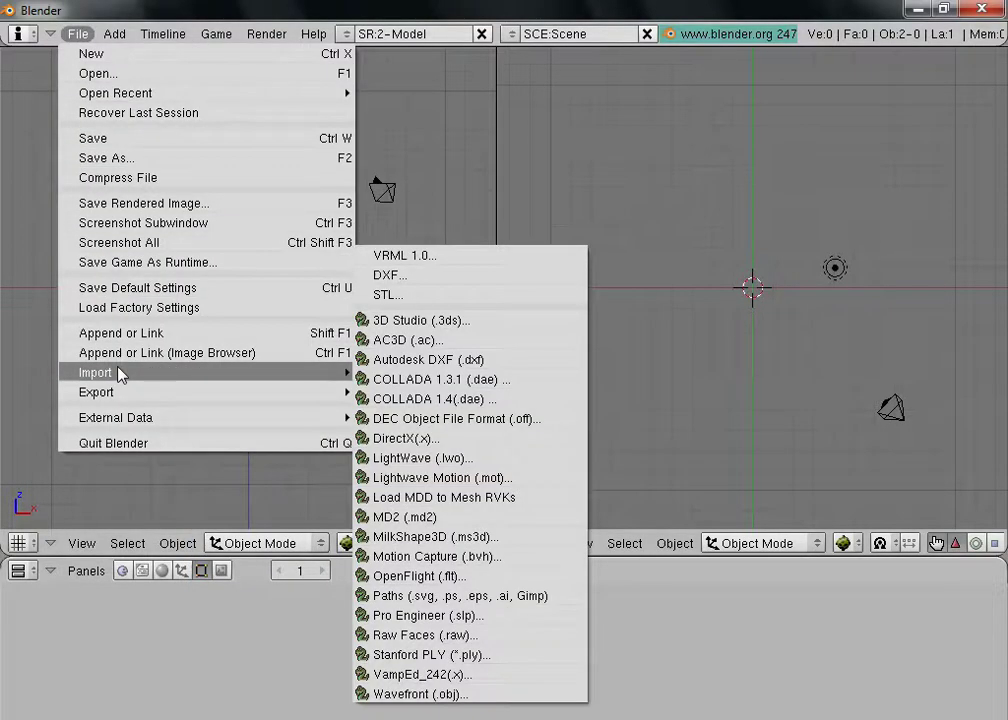
left_click(458, 674)
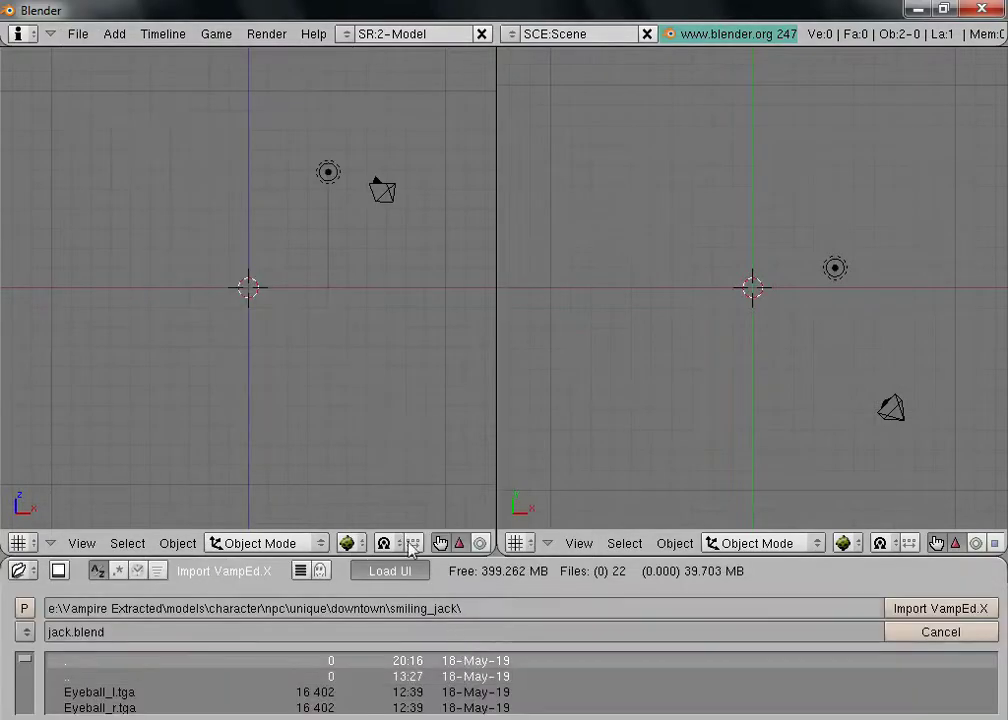
left_click_drag(214, 558, 270, 412)
Step: Import knox.x from the unique\santa_monica\knox folder of the extracted character models
left_click(110, 532)
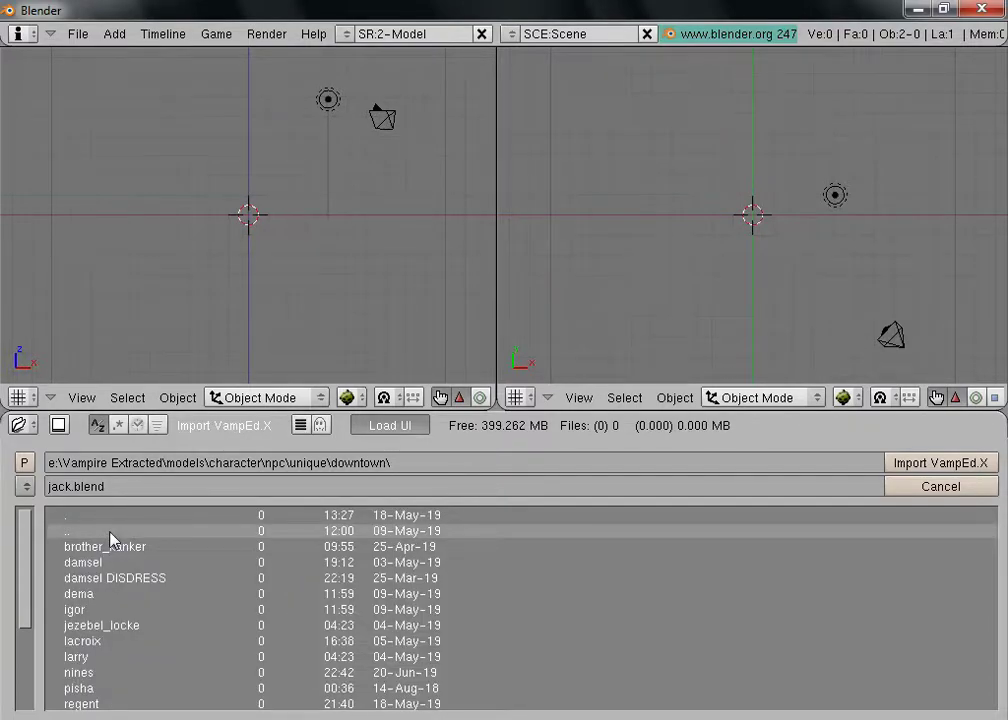
left_click(110, 533)
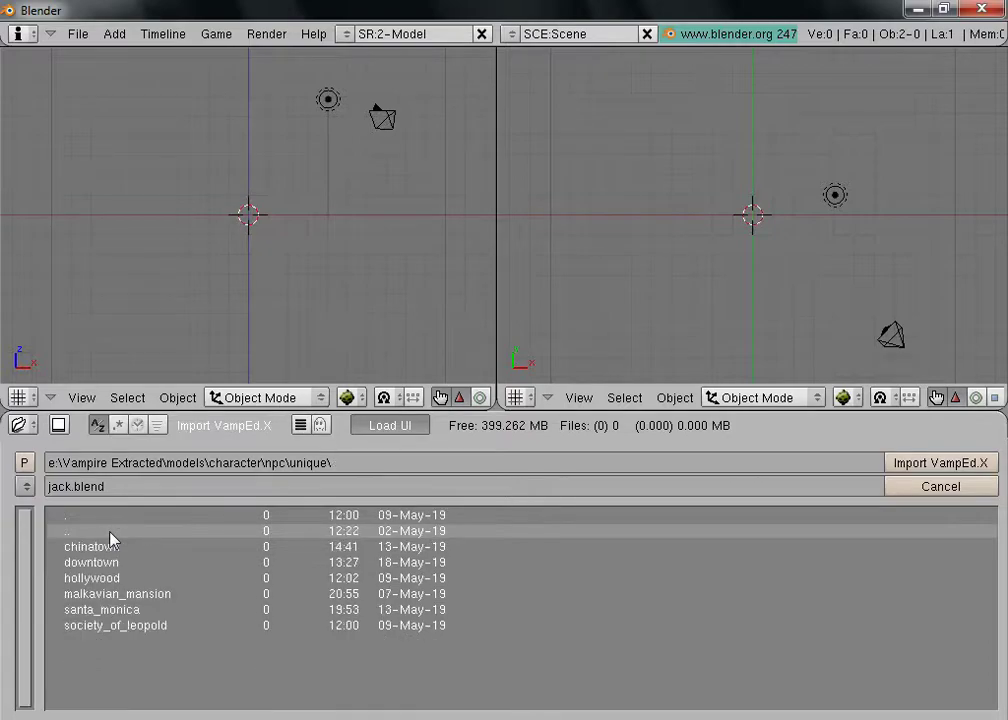
left_click(132, 609)
scroll(140, 569, "down", 1)
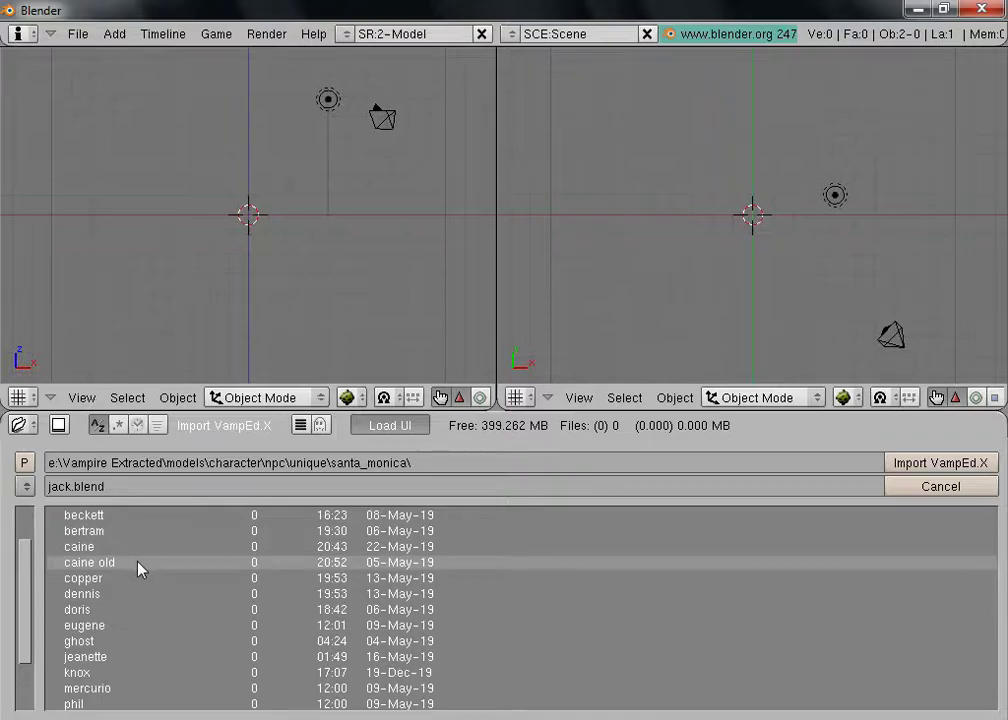
scroll(110, 588, "down", 1)
left_click(93, 624)
scroll(150, 612, "down", 3)
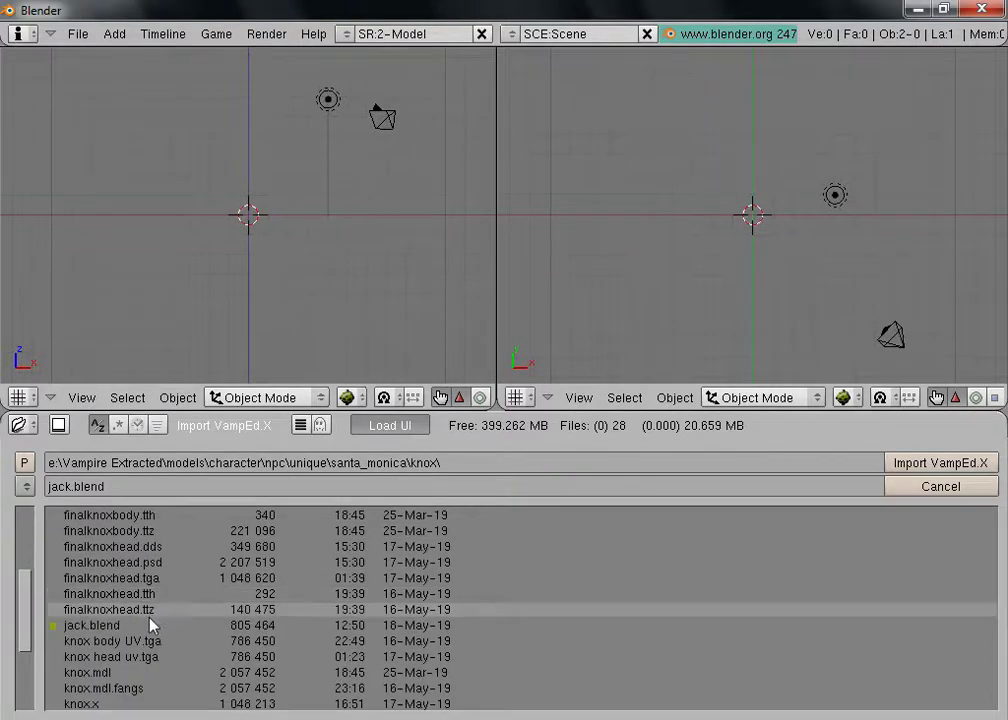
left_click(136, 704)
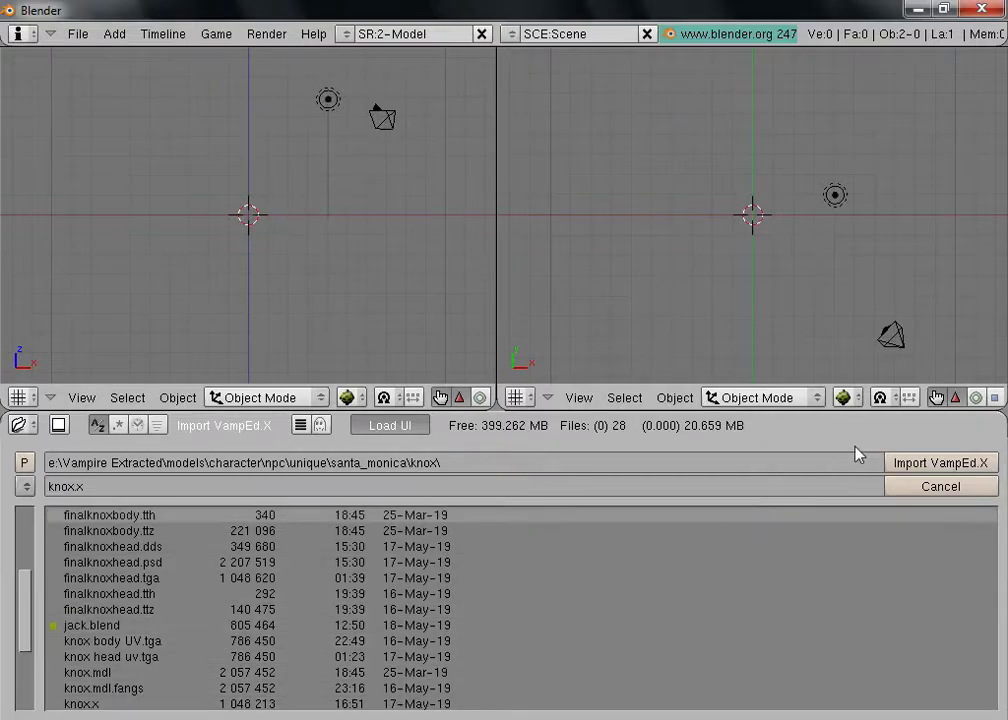
left_click(900, 463)
Step: Examine the imported character's upper body from the front and at an angle
scroll(288, 288, "down", 6)
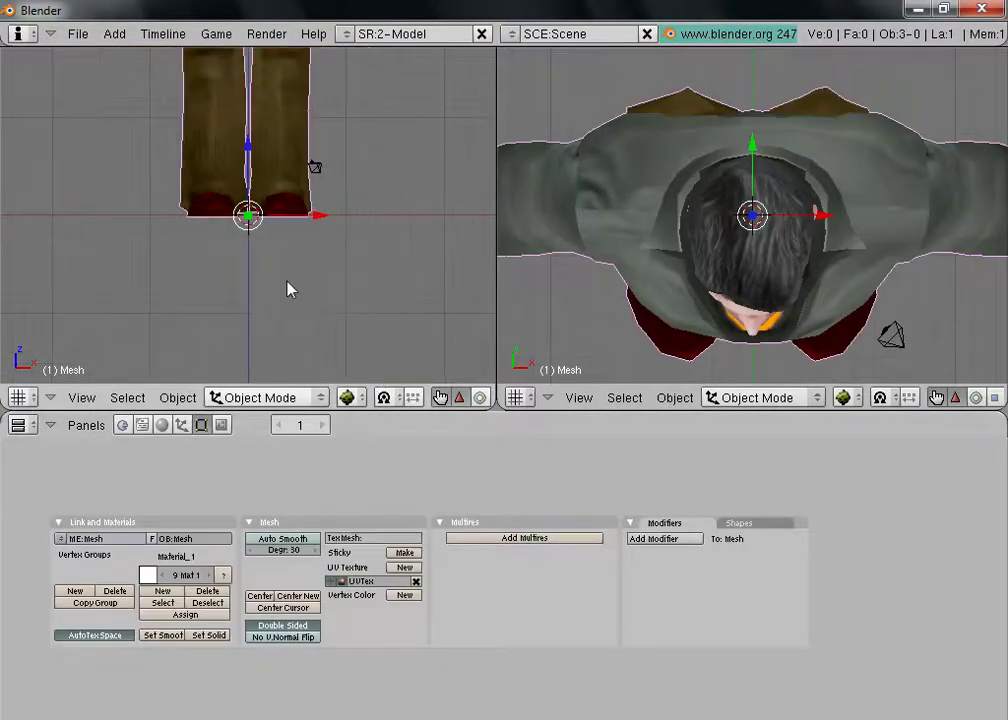
left_click(261, 76)
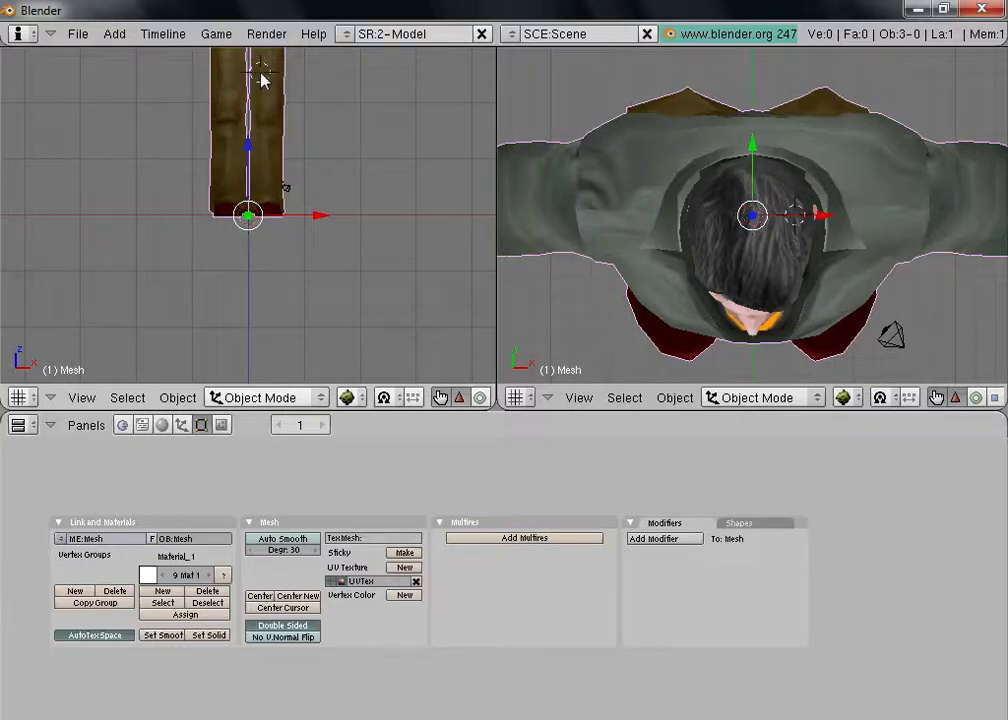
key("c")
left_click(232, 77)
key("c")
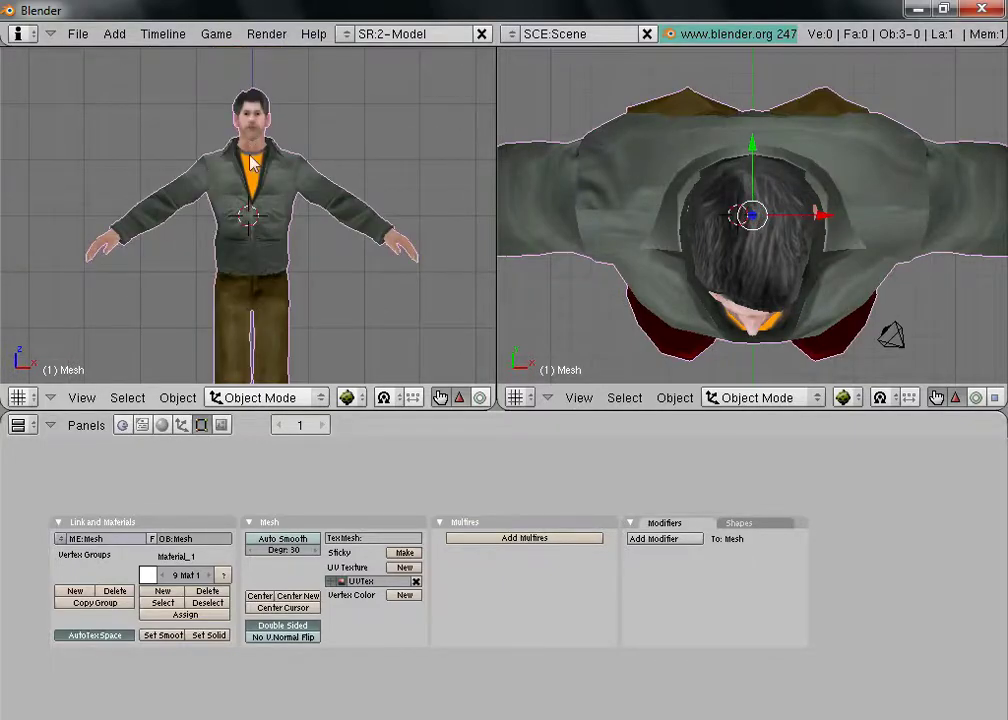
scroll(217, 276, "up", 3)
middle_click_drag(83, 288, 5, 288)
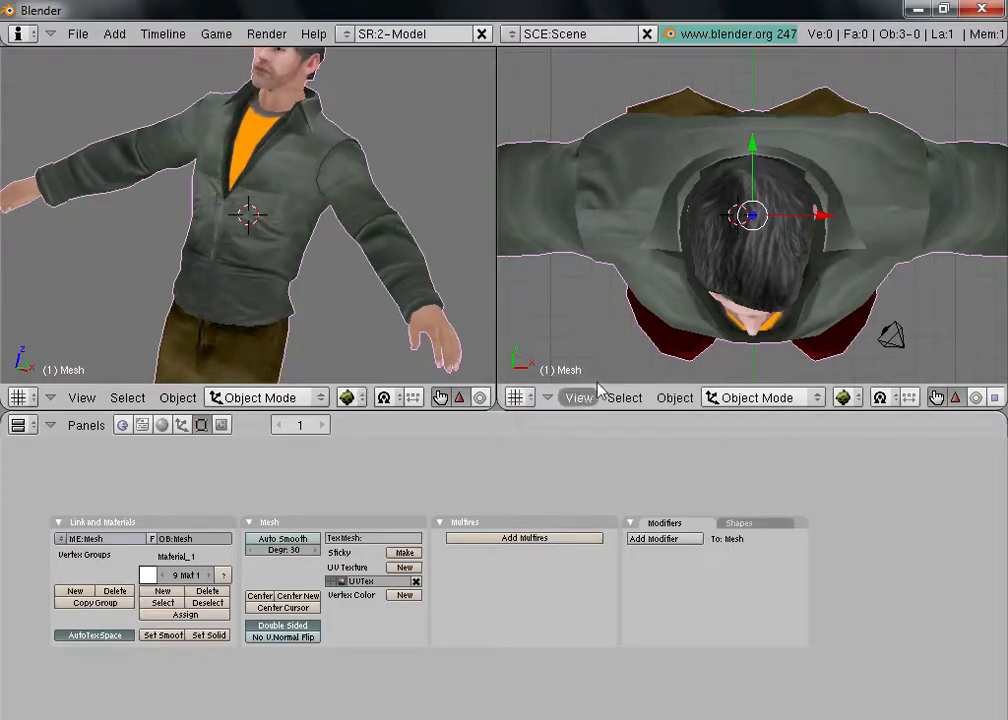
Step: Change the top-view area to a UV/Image Editor and make both upper areas taller
left_click(536, 394)
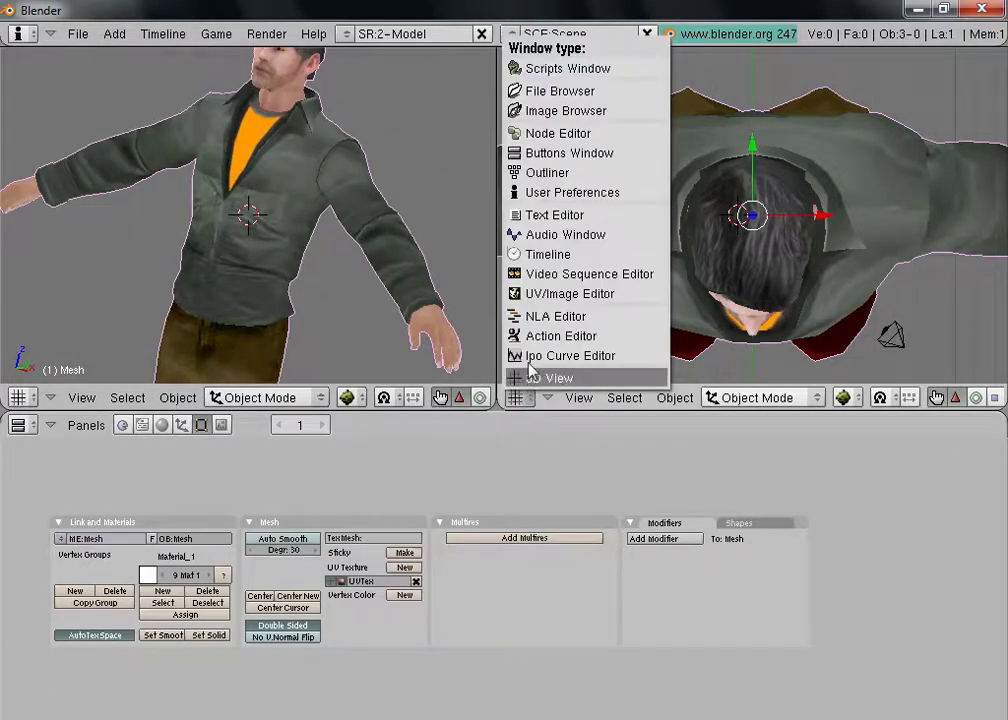
left_click(537, 297)
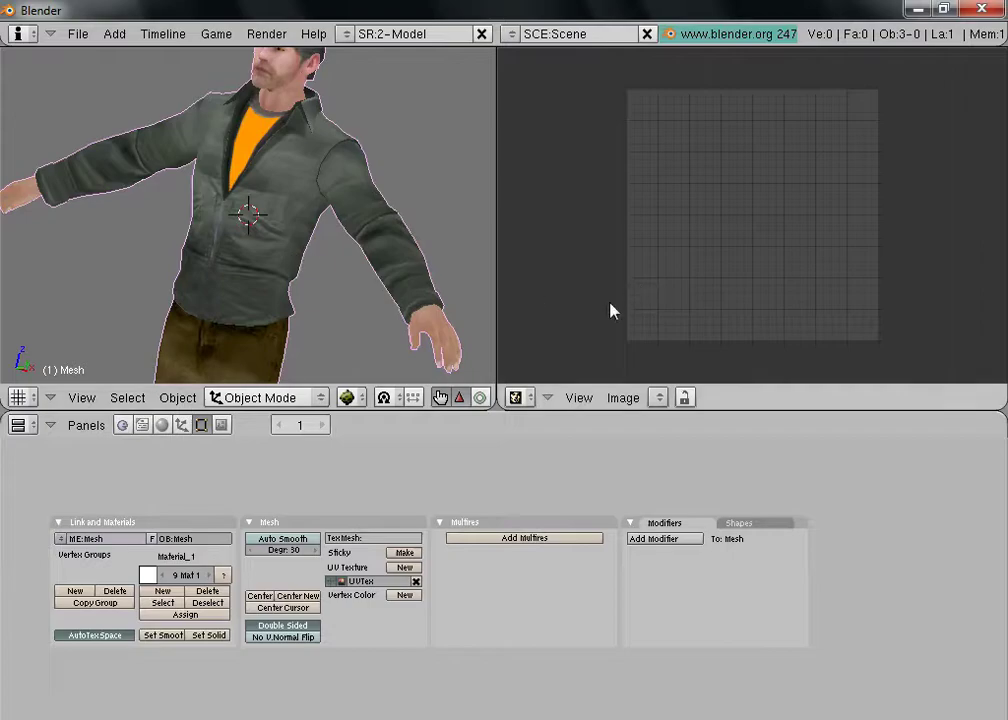
left_click_drag(495, 410, 500, 490)
Step: Put the character mesh into Edit Mode to load its body texture in the image editor, and inspect the wireframe
middle_click_drag(191, 387, 327, 456)
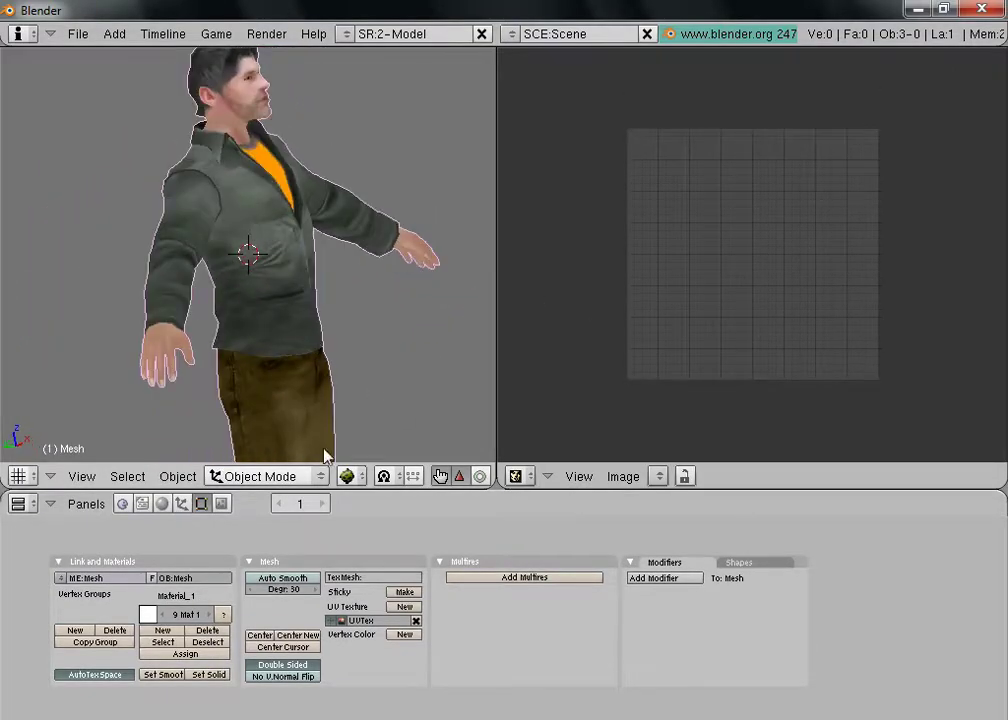
left_click(280, 478)
left_click(245, 437)
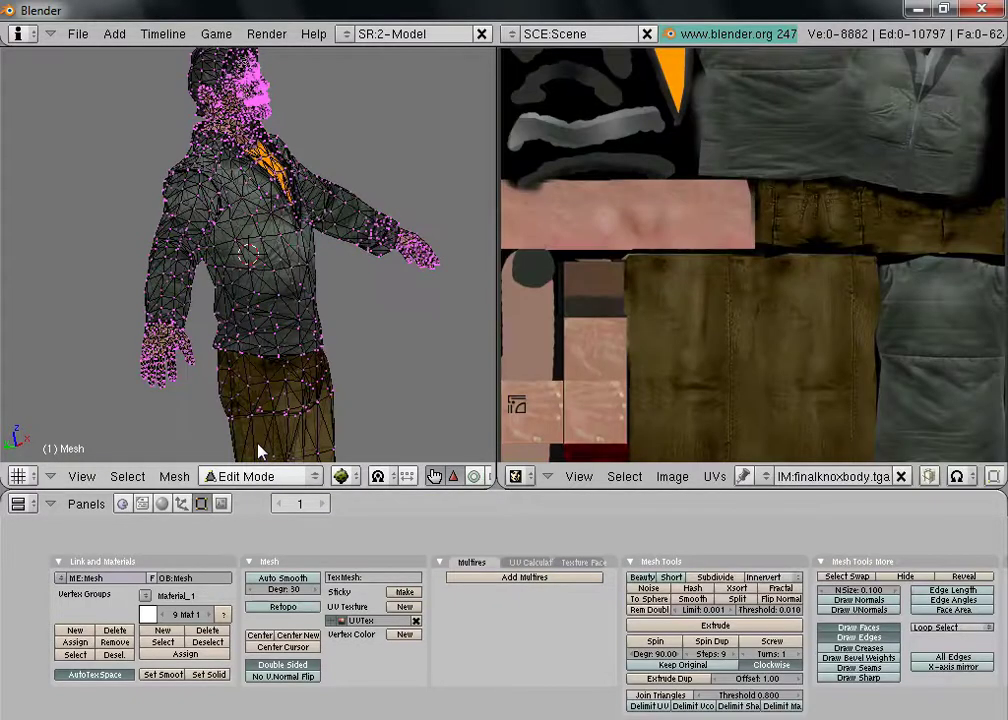
scroll(213, 372, "up", 4)
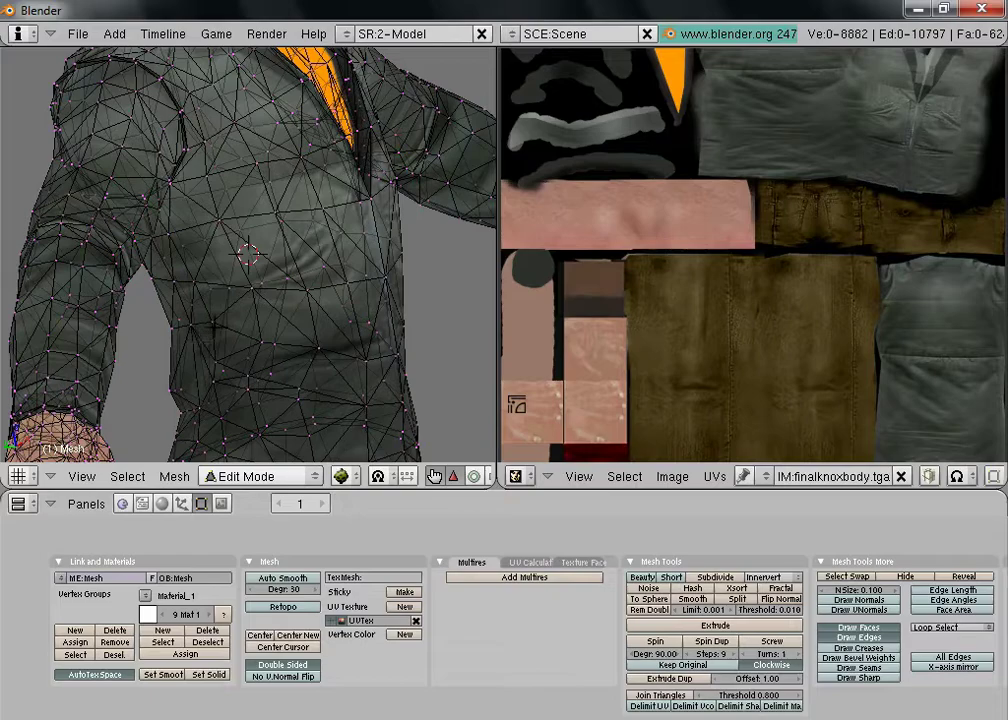
scroll(245, 300, "down", 3)
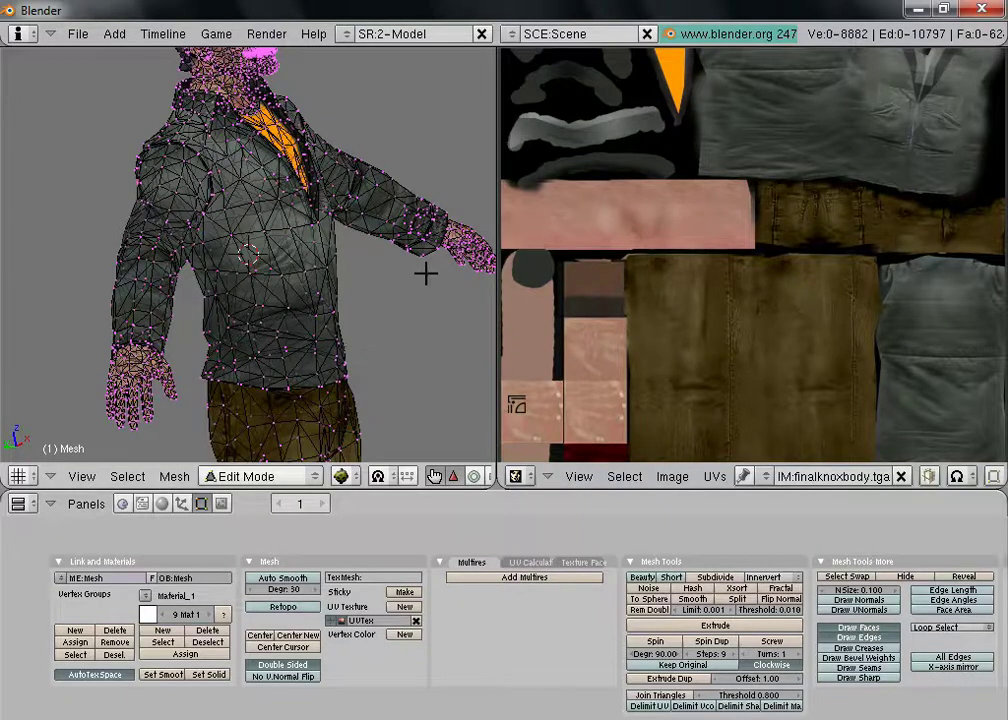
middle_click_drag(441, 165, 258, 258)
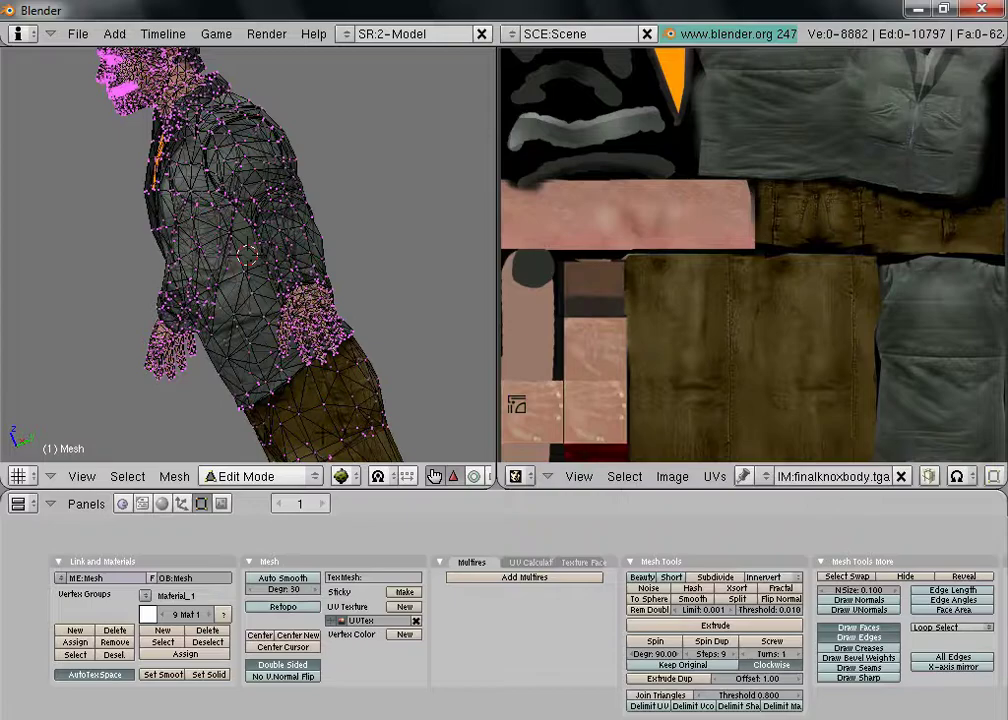
Step: Return the character mesh to Object Mode and view it beside the finalknoxbody.tga texture
left_click(250, 476)
left_click(250, 459)
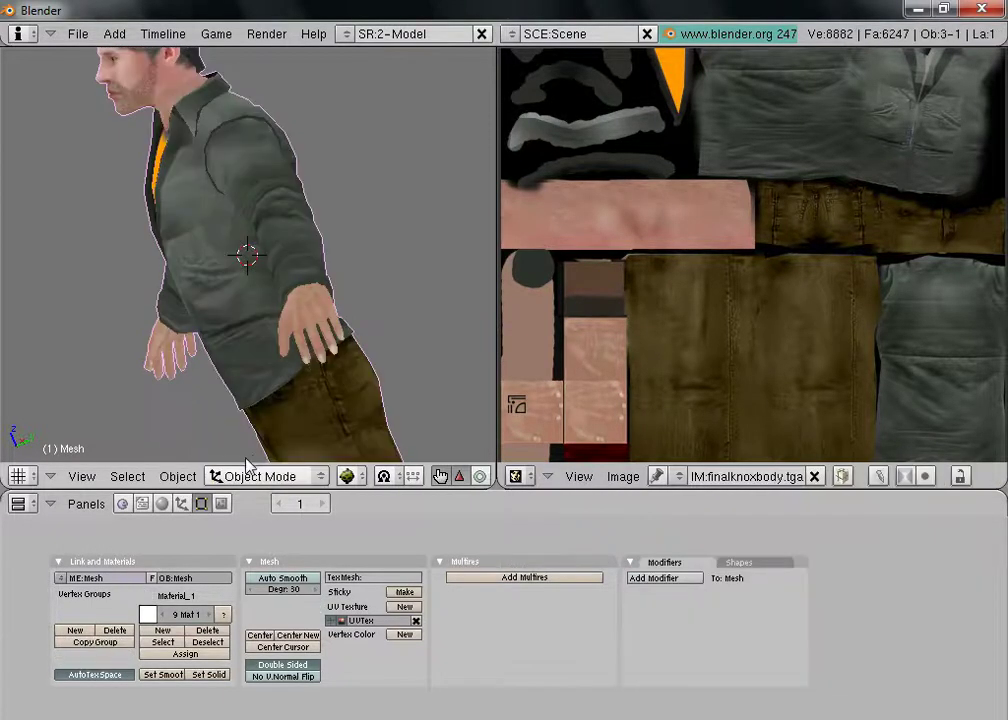
mouse_move(247, 364)
middle_mouse_down()
mouse_move(225, 338)
mouse_move(225, 363)
mouse_move(398, 344)
mouse_move(412, 313)
mouse_move(404, 254)
middle_mouse_up()
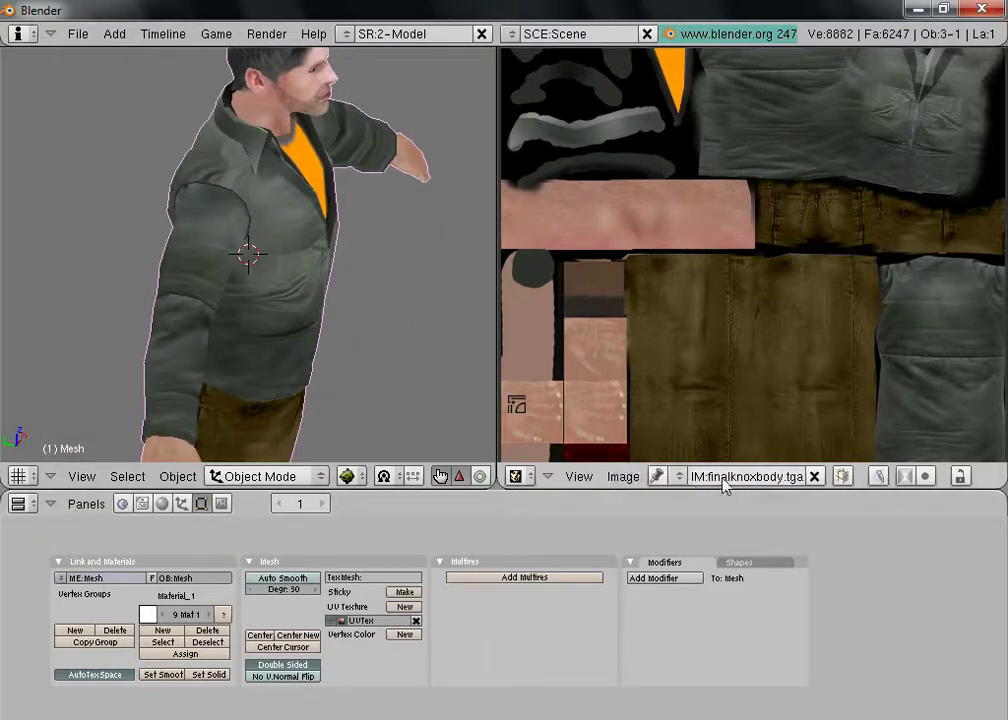
left_click(622, 476)
left_click(634, 397)
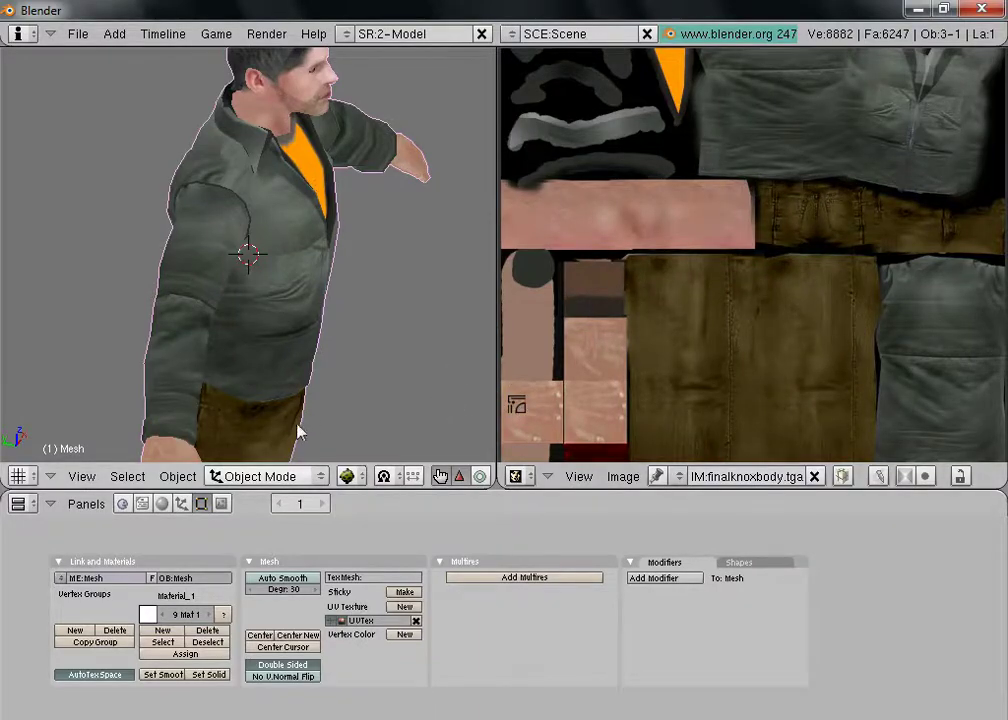
scroll(322, 407, "down", 2)
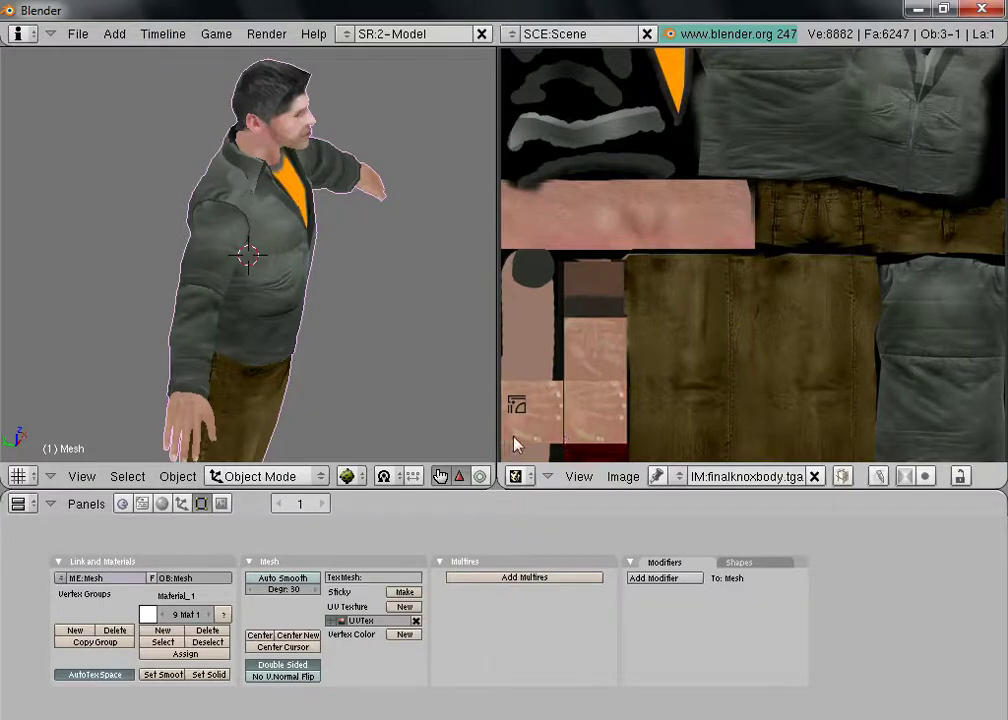
Step: Switch to Photoshop and hide the glyph copy and hand 2 layers of finalknoxbody.psd
left_click(325, 718)
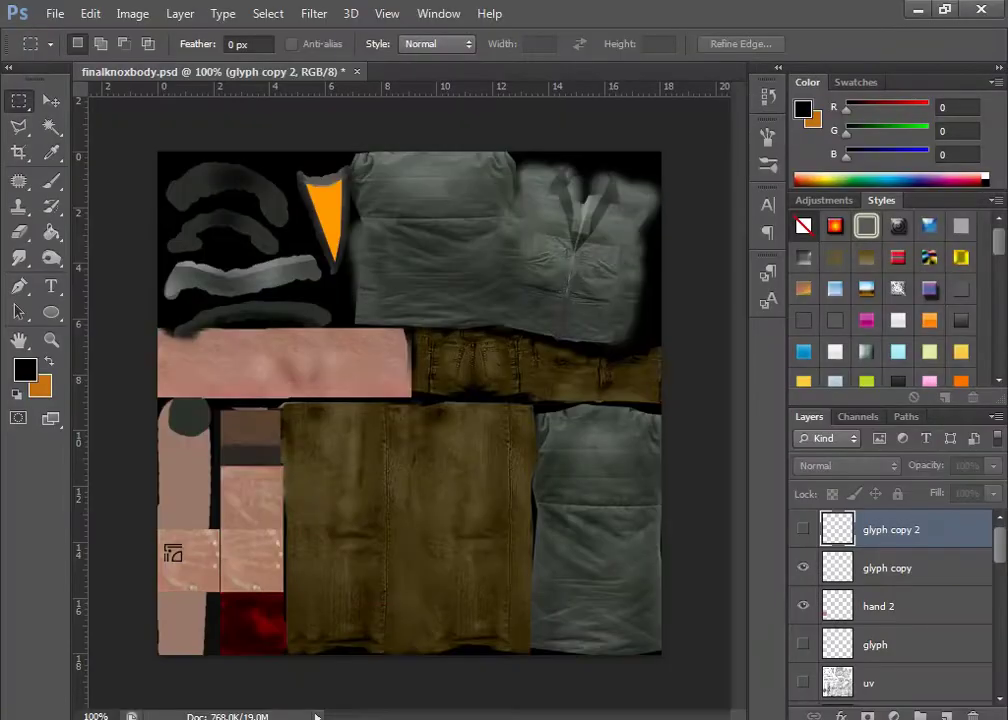
left_click(803, 530)
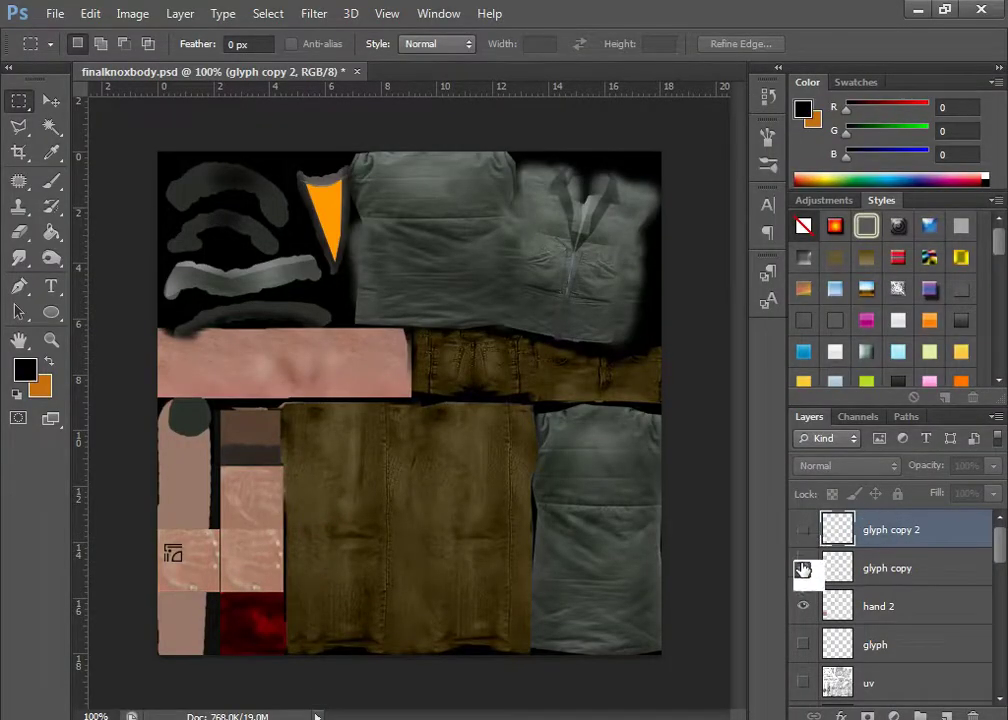
left_click(803, 567)
left_click(803, 605)
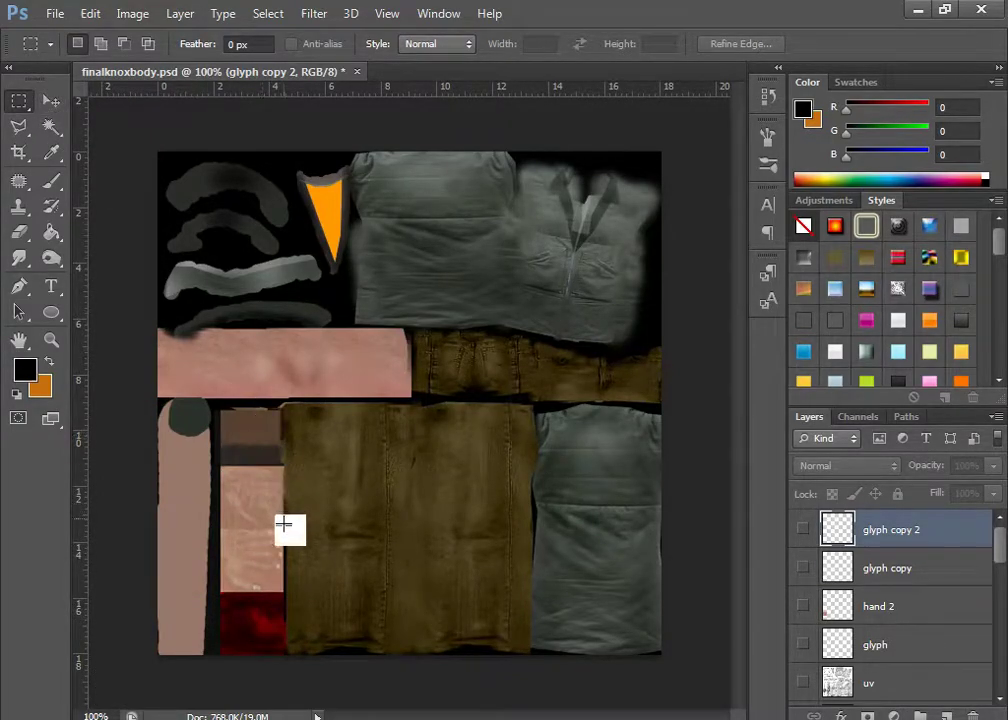
Step: Outline the lower hand texture patch with a rectangular marquee, deselect it, and show the hand 2 and glyph copy layers again
left_click_drag(286, 532, 221, 590)
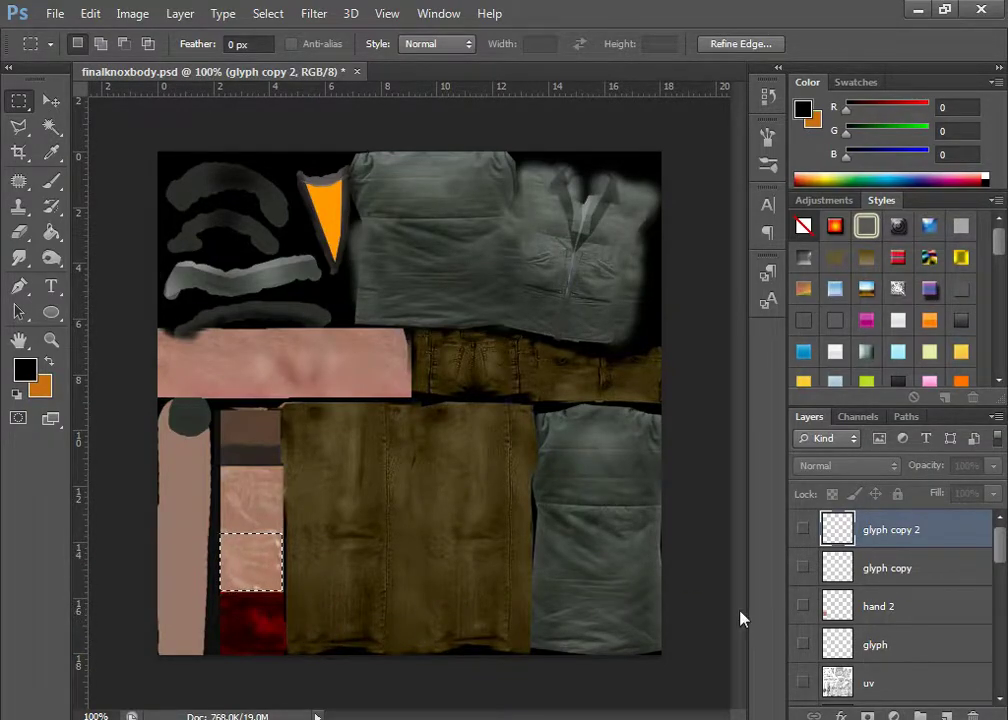
left_click(345, 562)
left_click_drag(733, 659, 810, 606)
left_click(808, 605)
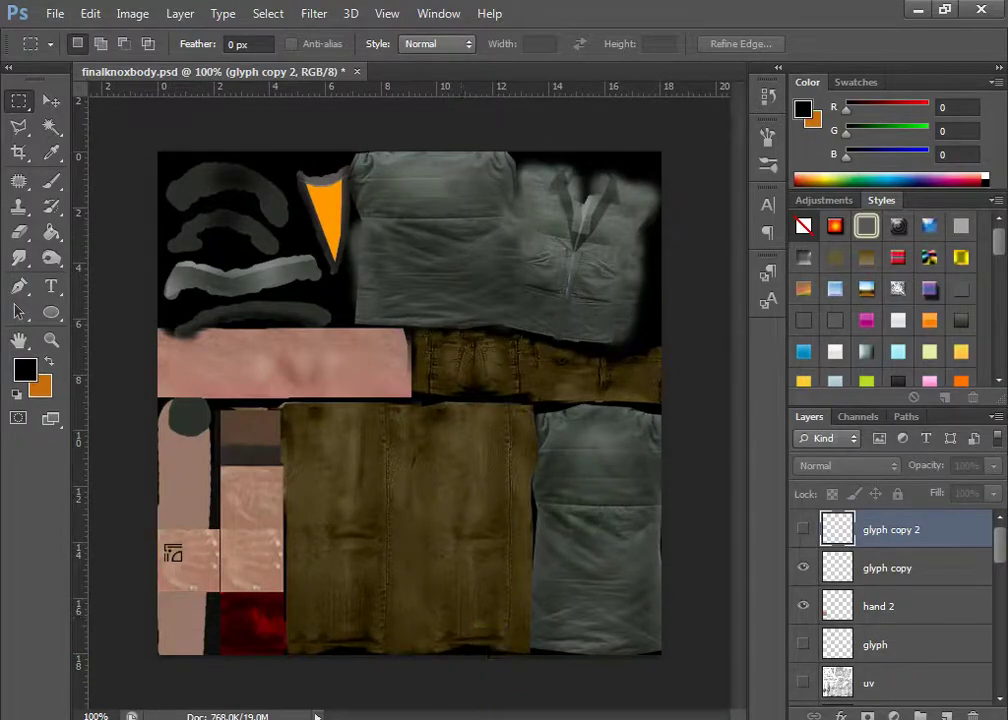
Step: Switch back to Blender and examine the back of the character's right hand up close and from farther away
left_click(455, 637)
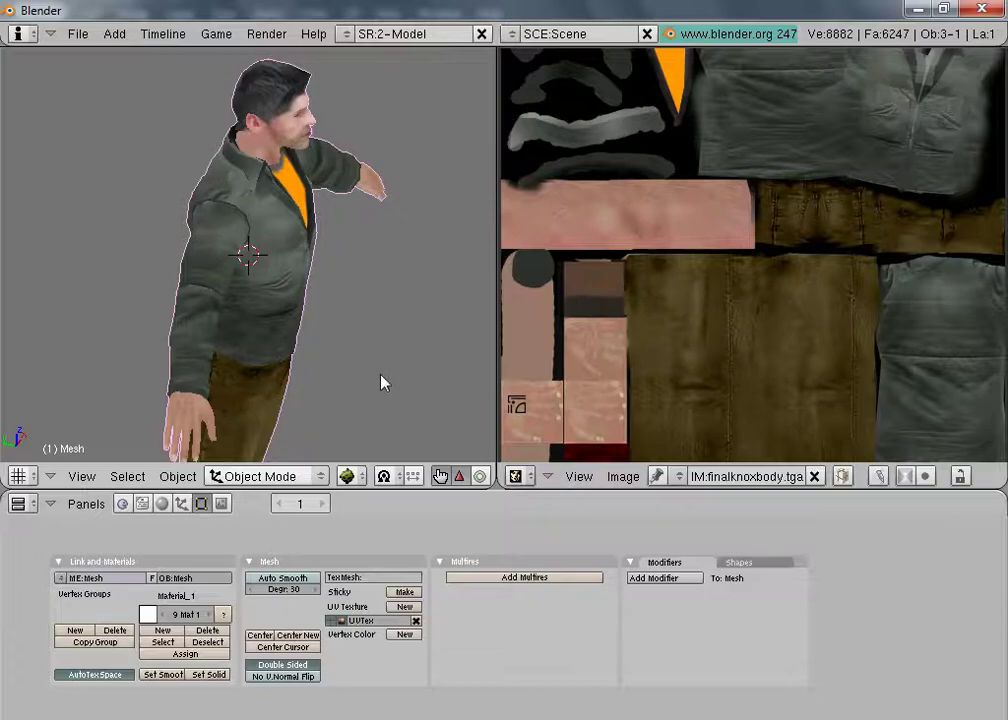
middle_click_drag(381, 383, 348, 373)
left_click(137, 382)
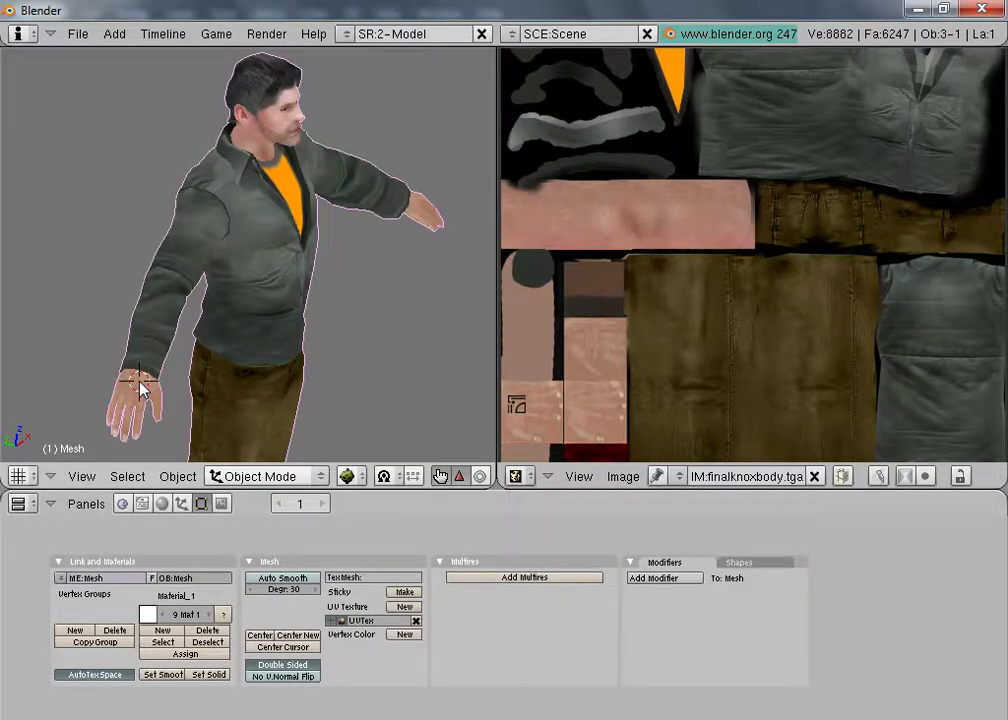
key("c")
scroll(277, 338, "up", 9)
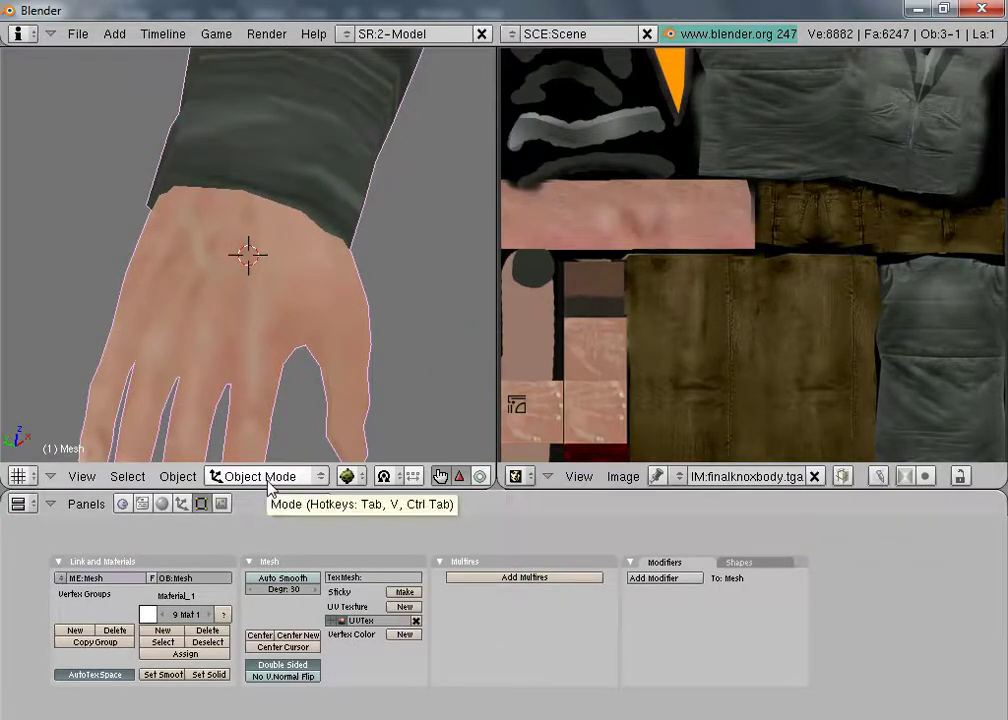
scroll(342, 296, "down", 6)
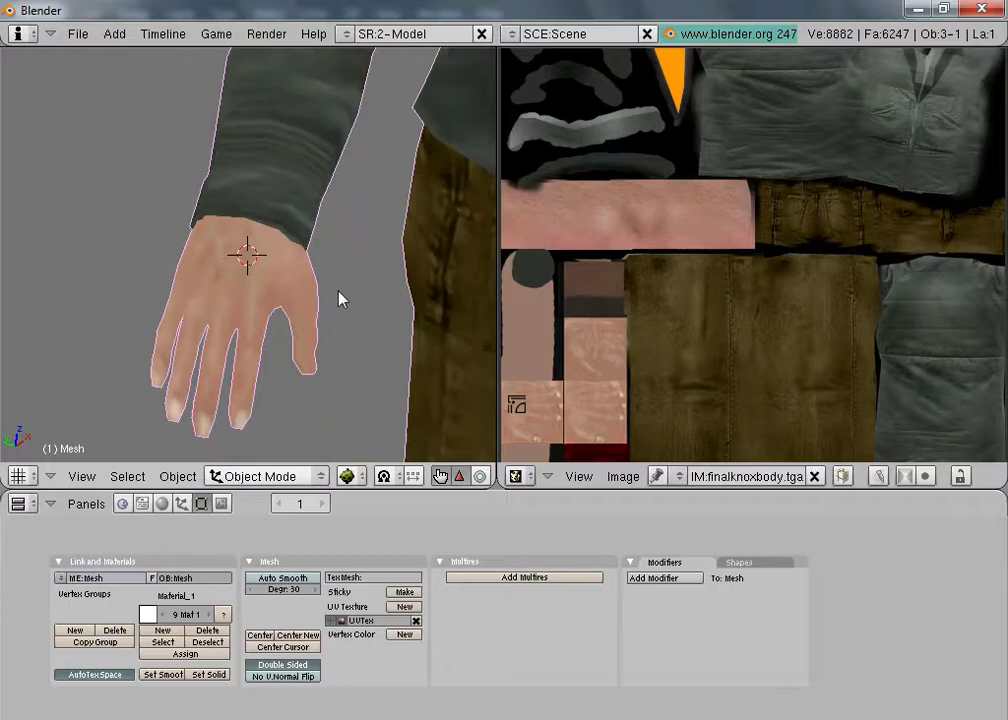
scroll(342, 298, "up", 1)
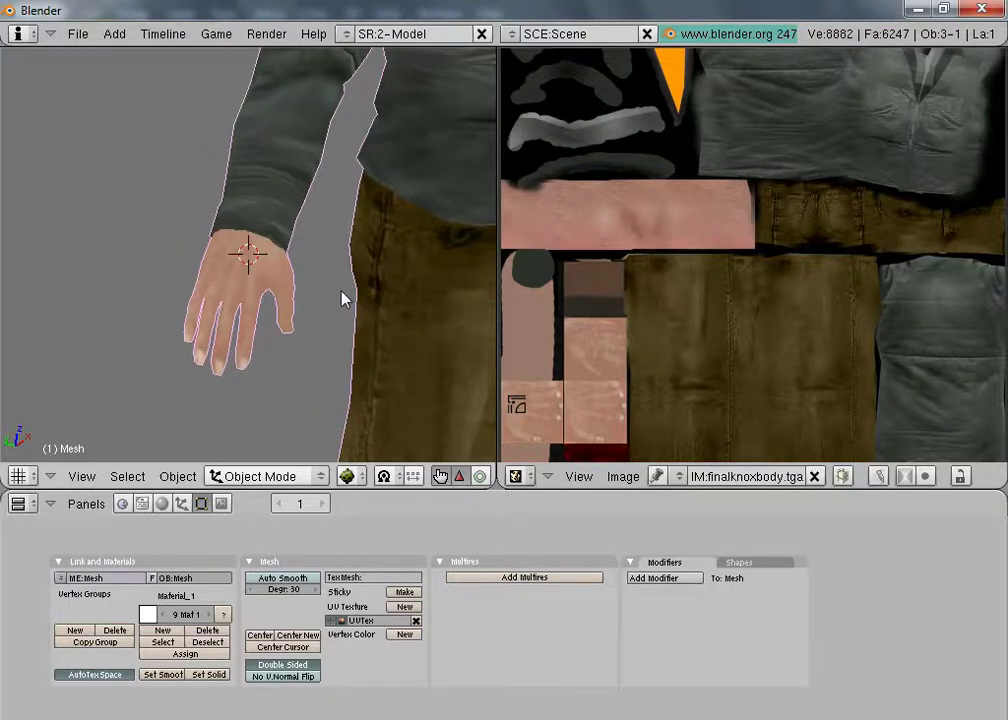
scroll(344, 297, "down", 5)
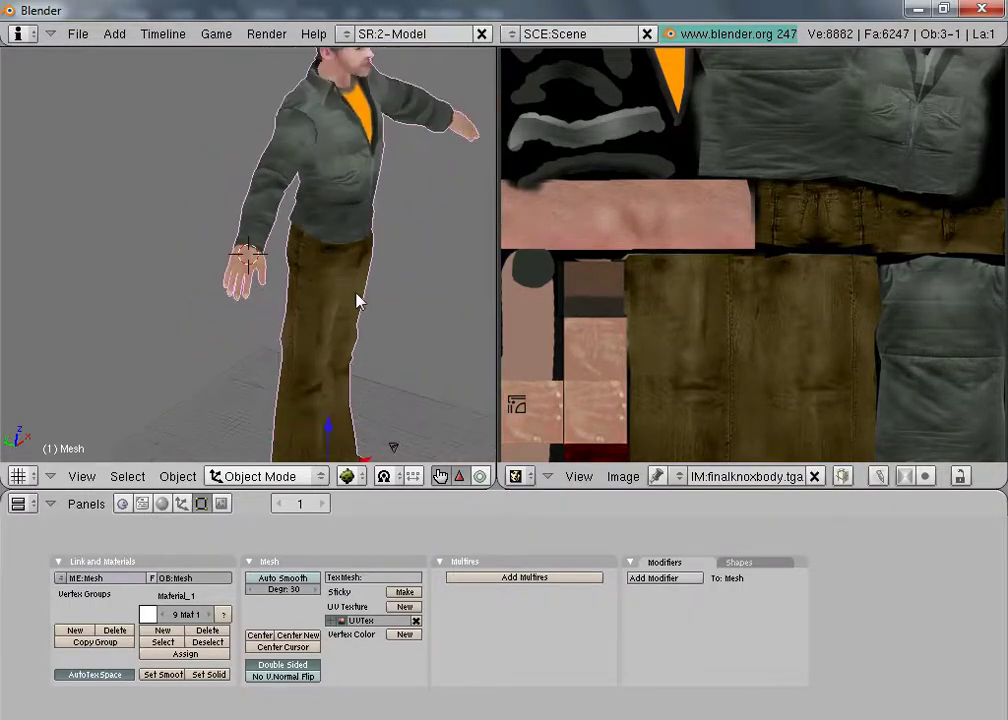
Step: Put the character mesh into Edit Mode with its right hand in view
middle_click_drag(360, 299, 349, 362)
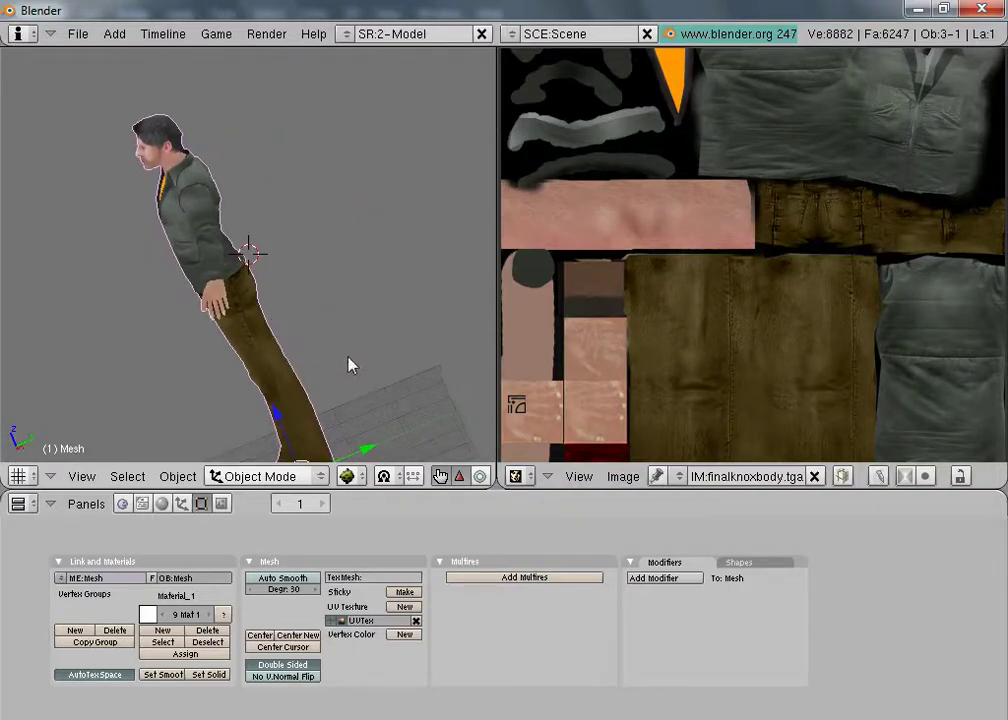
middle_click_drag(275, 349, 305, 347)
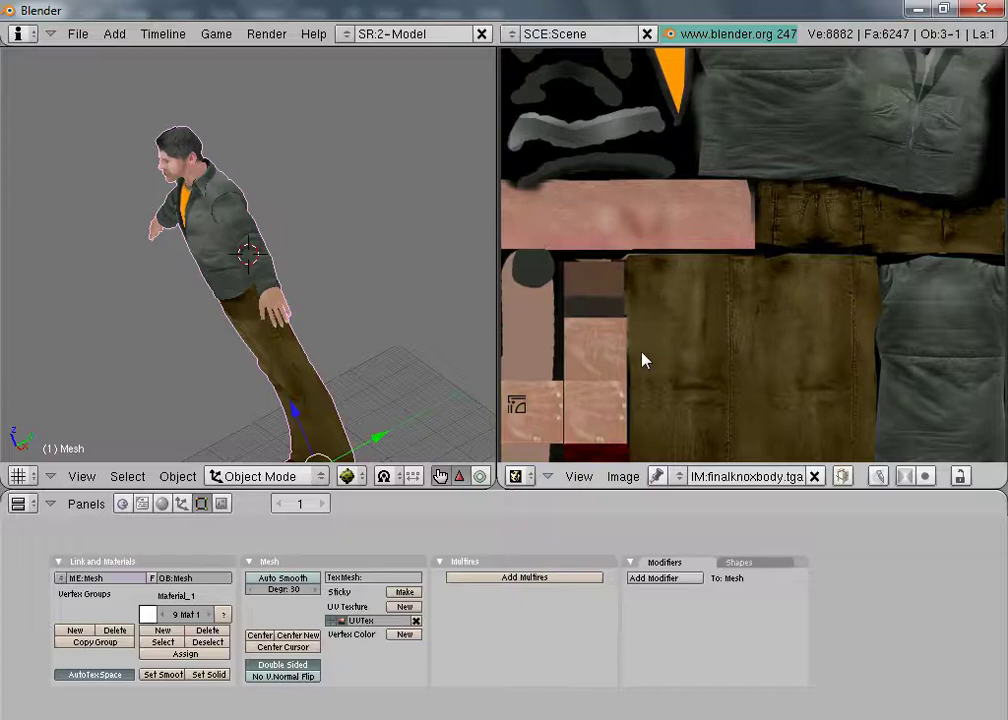
scroll(643, 355, "up", 2)
scroll(643, 372, "down", 3)
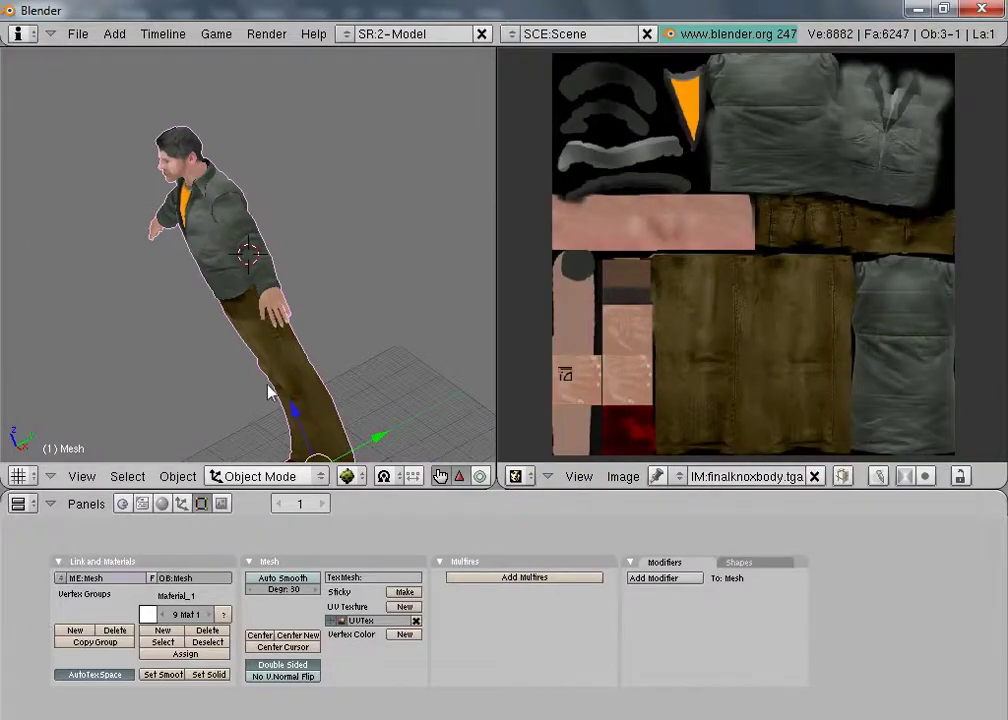
scroll(331, 365, "up", 3)
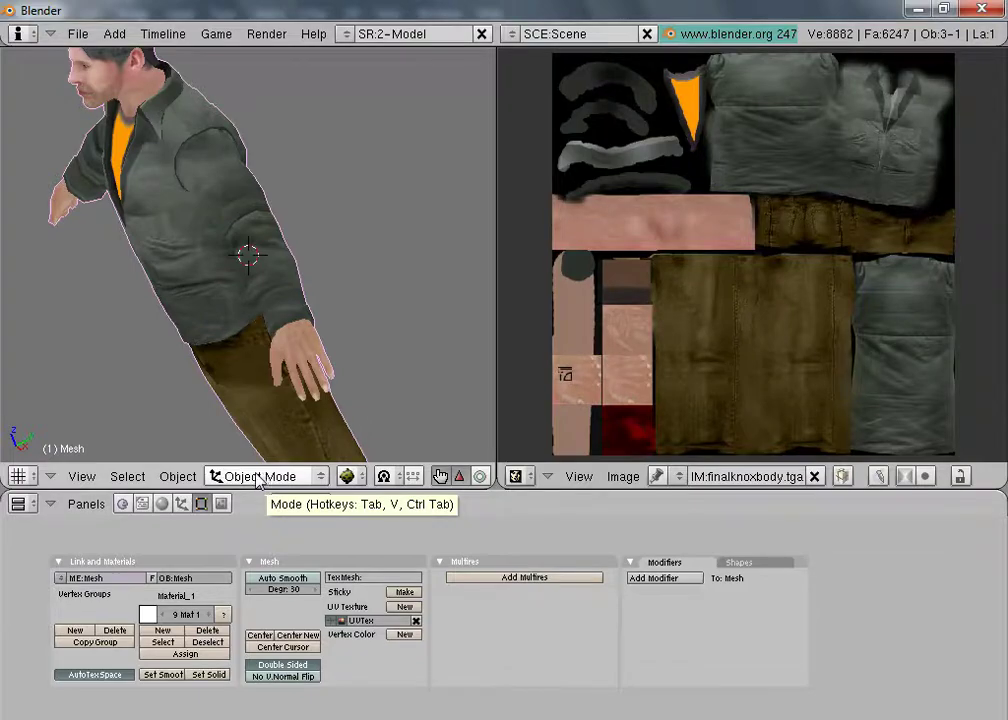
middle_click_drag(144, 331, 265, 317)
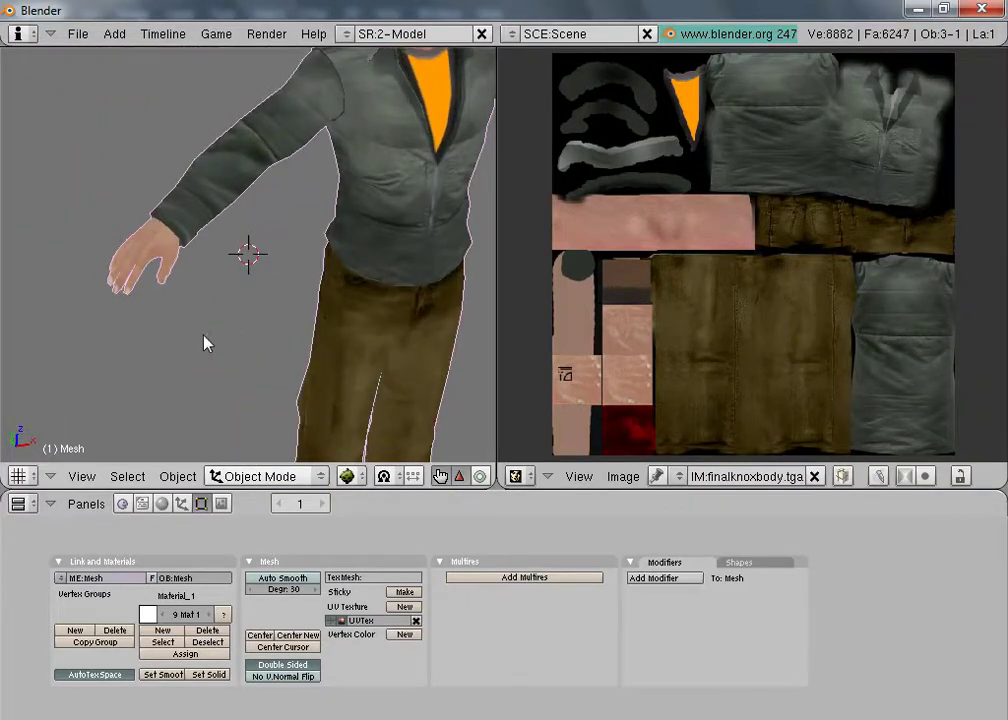
scroll(205, 342, "up", 2)
left_click(262, 477)
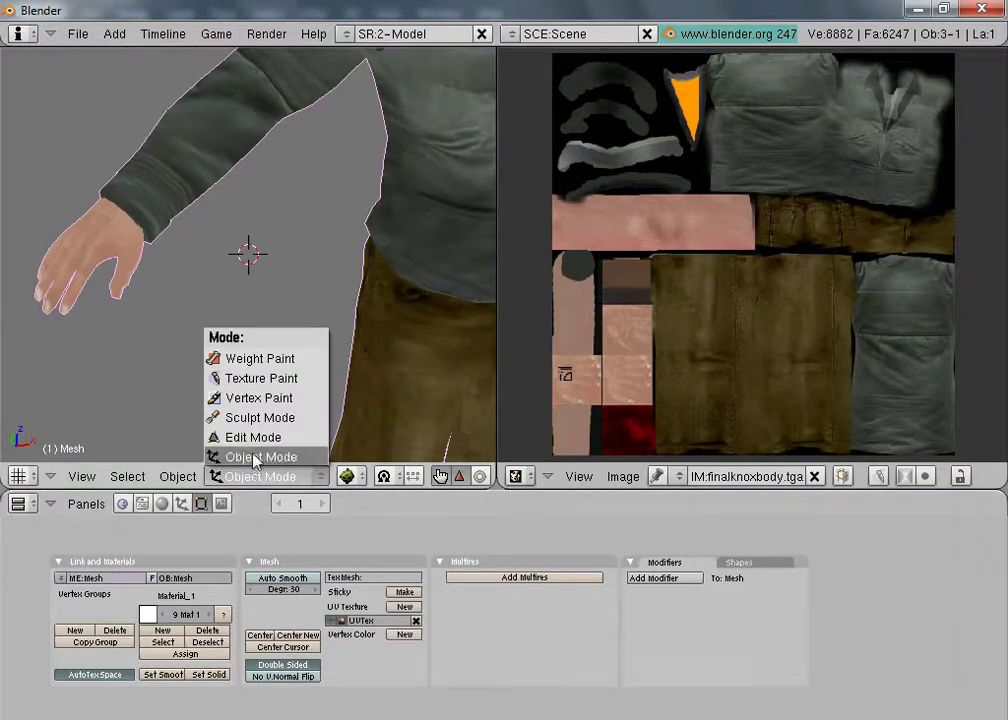
left_click(253, 437)
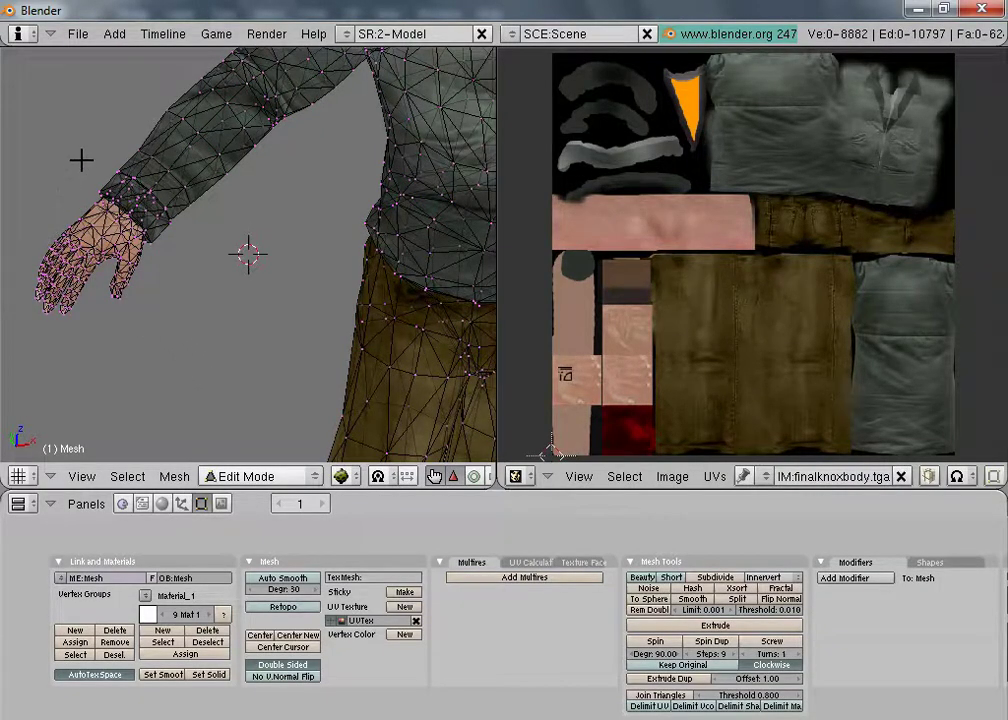
Step: Select all linked vertices on the back of the character's right hand
scroll(110, 165, "up", 3)
scroll(205, 265, "up", 3)
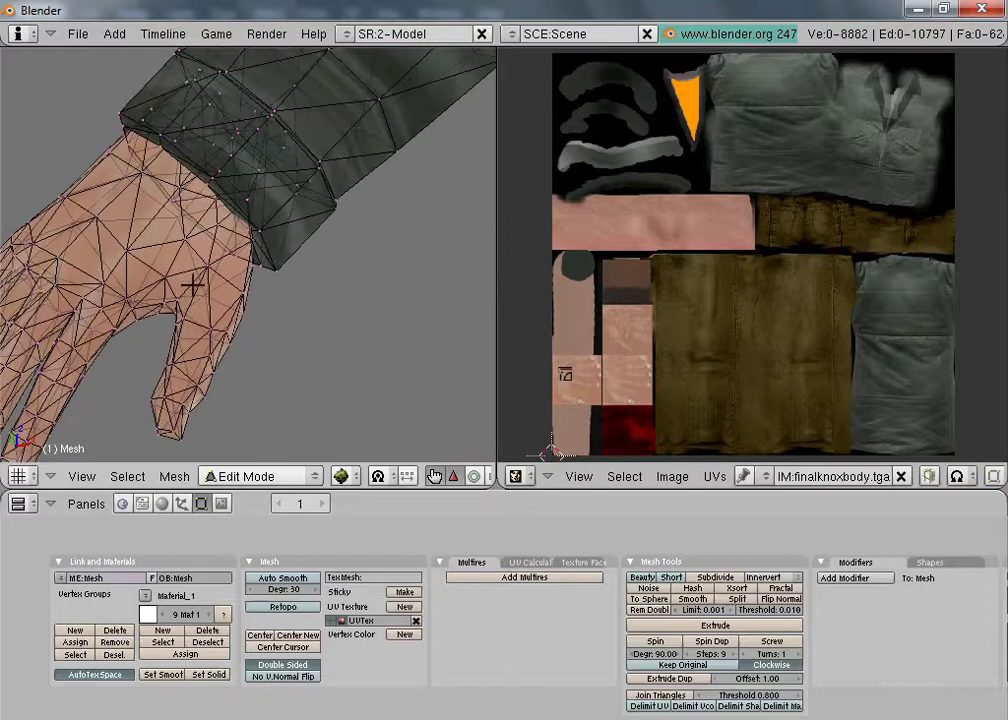
right_click(125, 247)
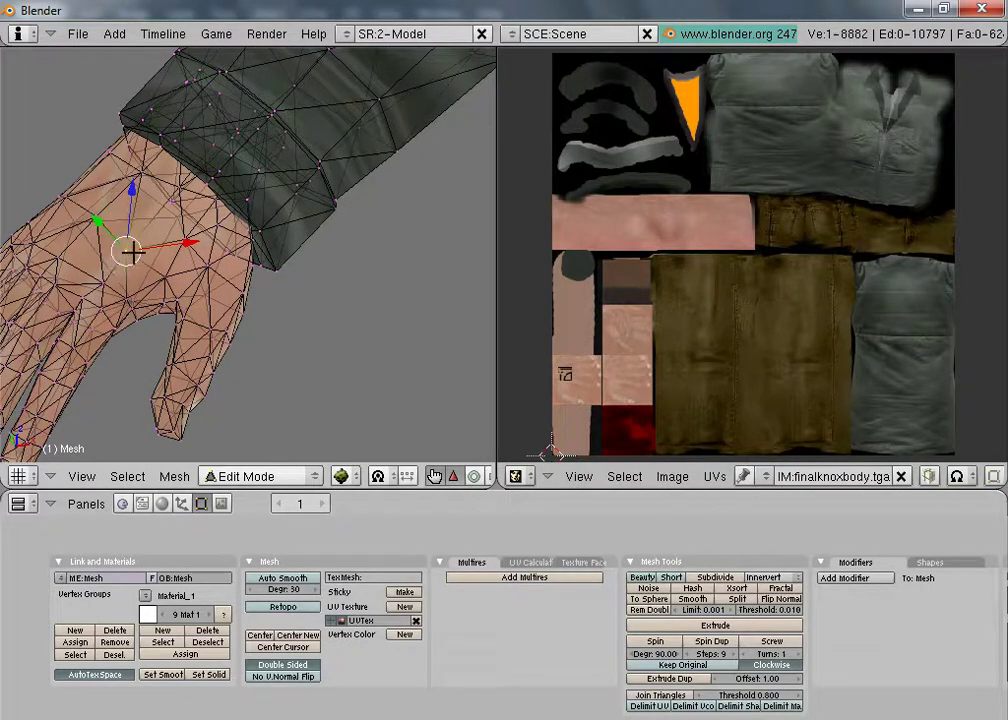
left_click(59, 196)
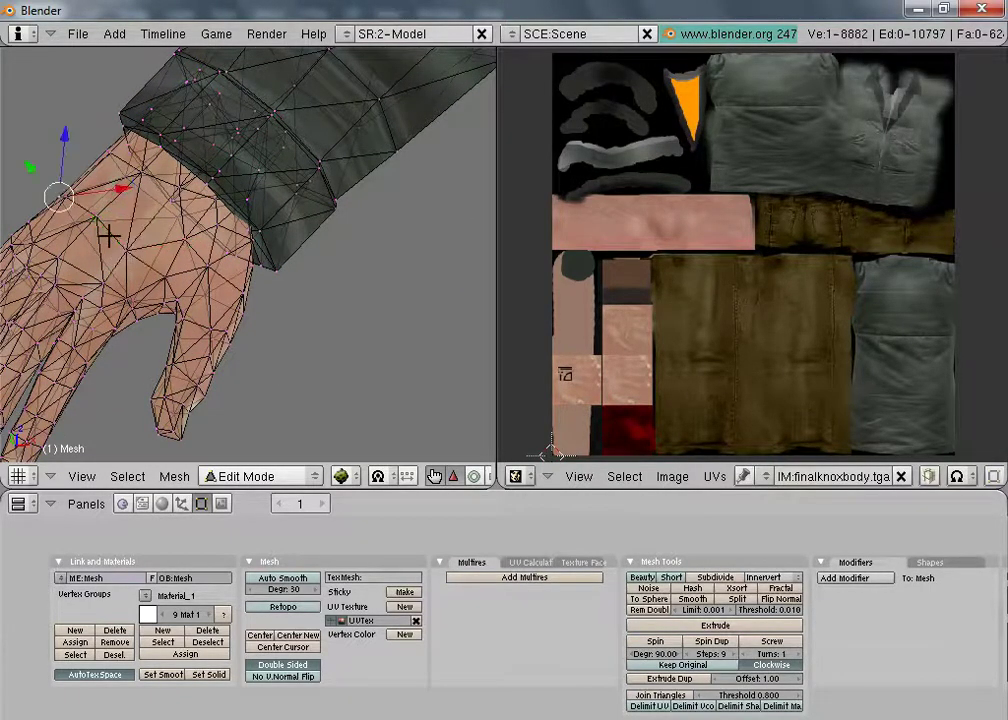
right_click(120, 252)
key("l")
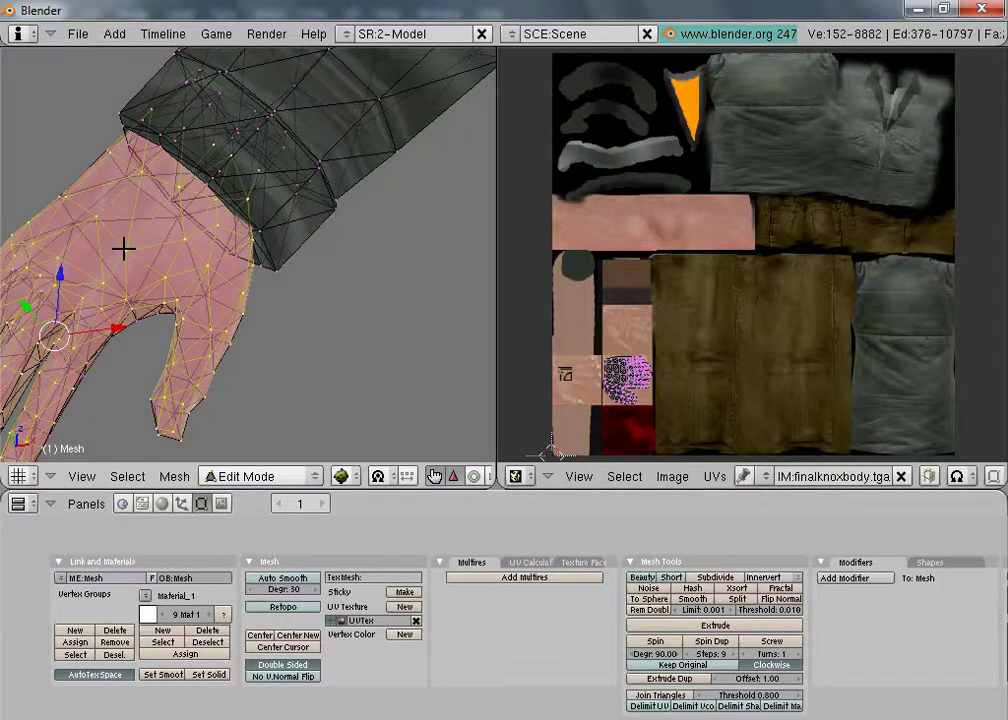
middle_click_drag(362, 289, 219, 258)
key("e")
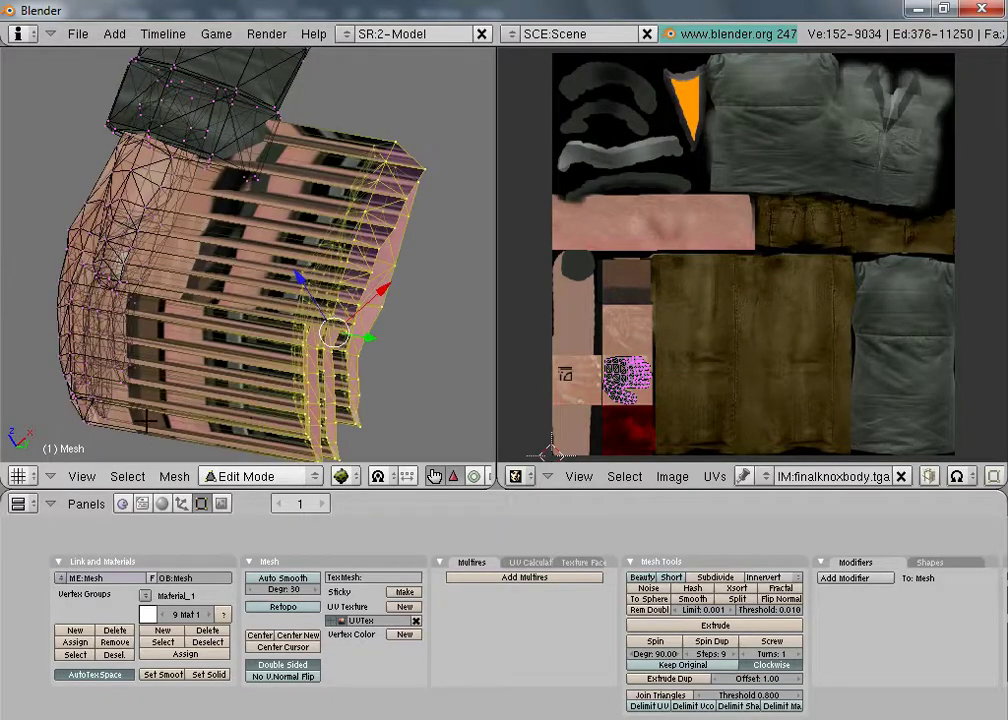
right_click(237, 323)
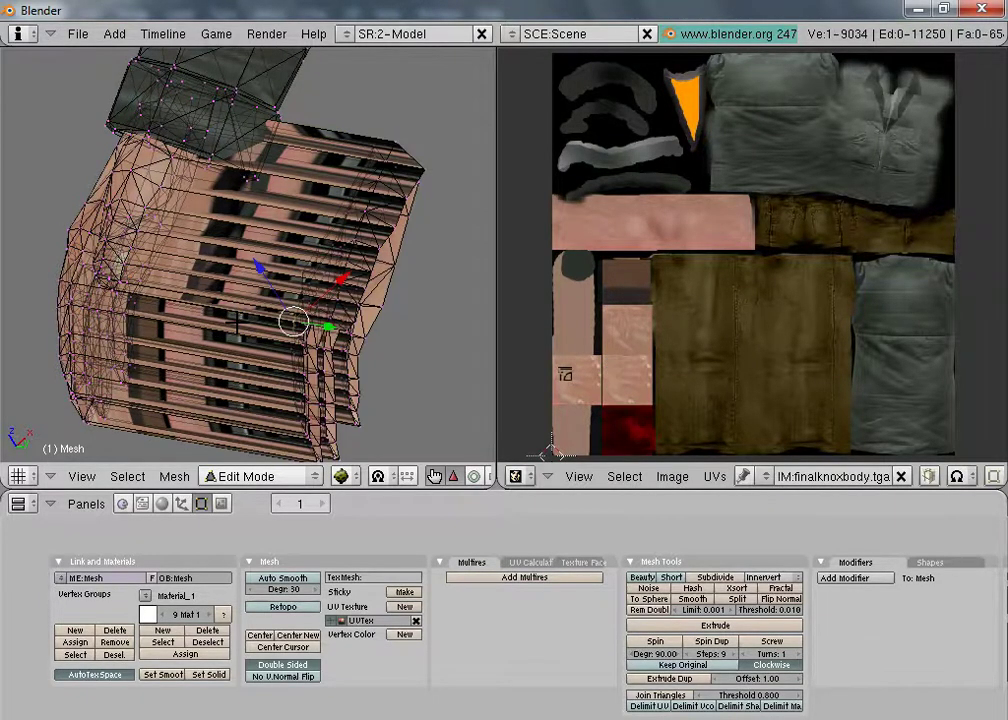
key("ctrl+z")
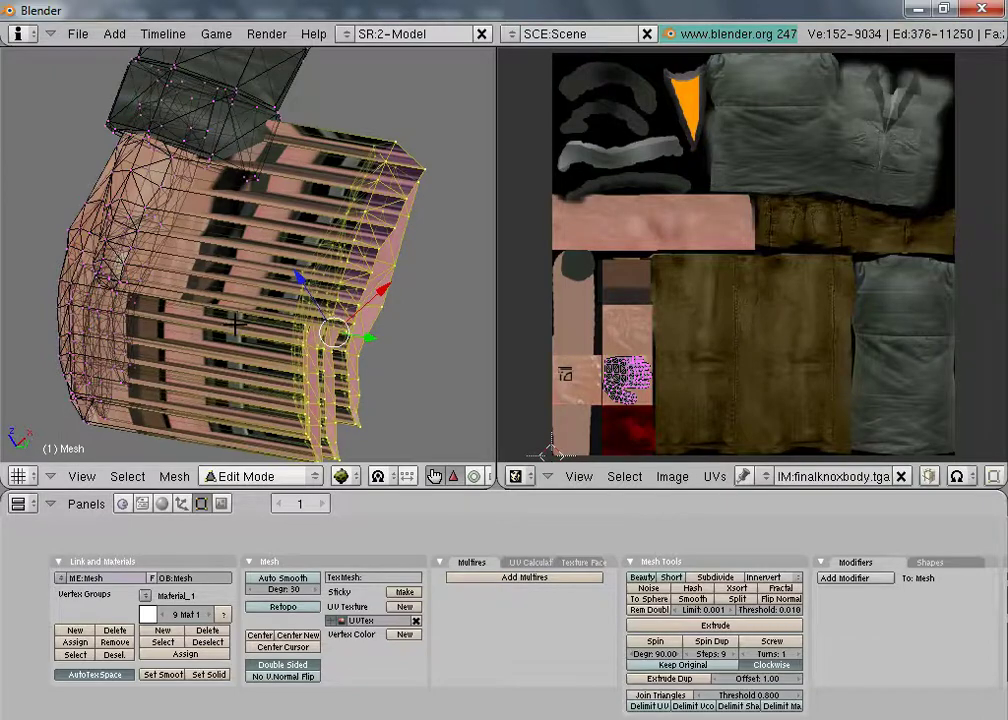
key("ctrl+z")
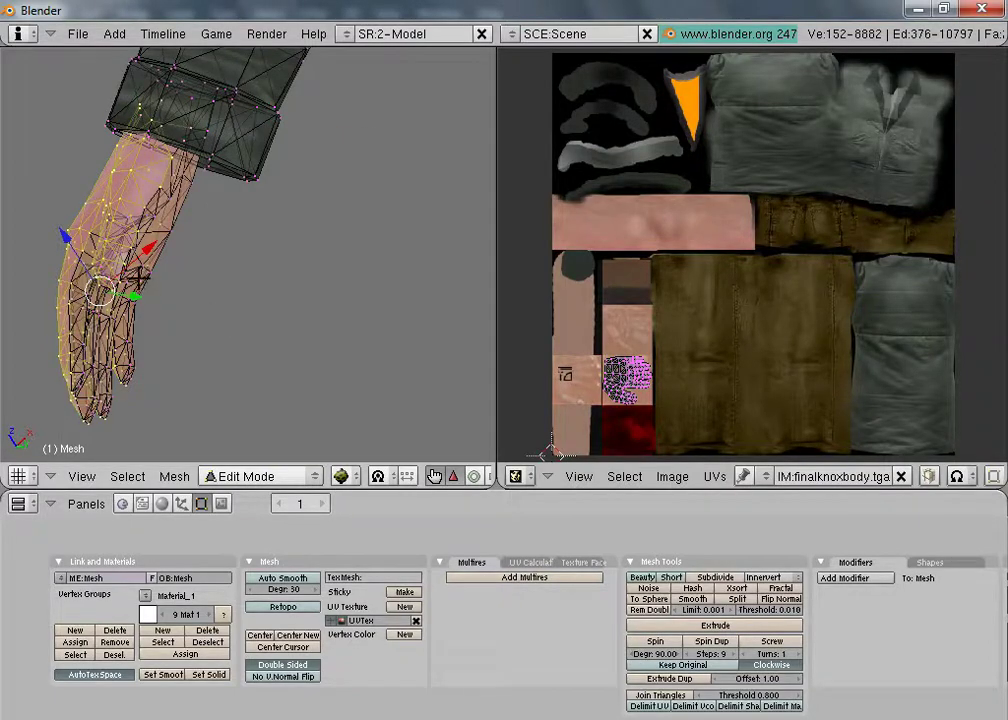
key("l")
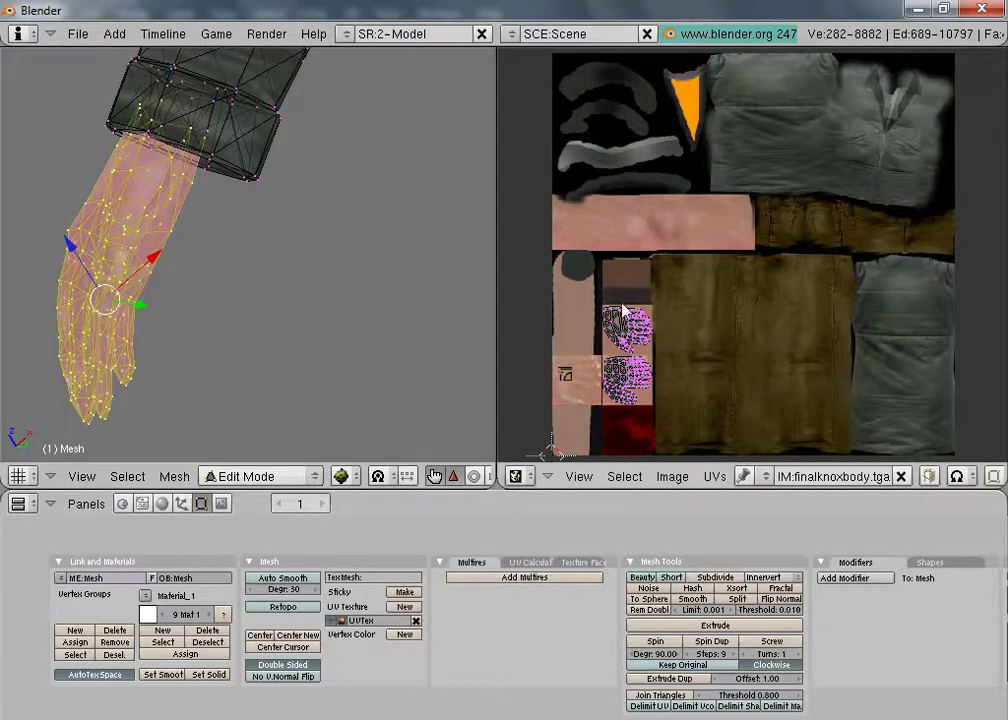
key("ctrl+z")
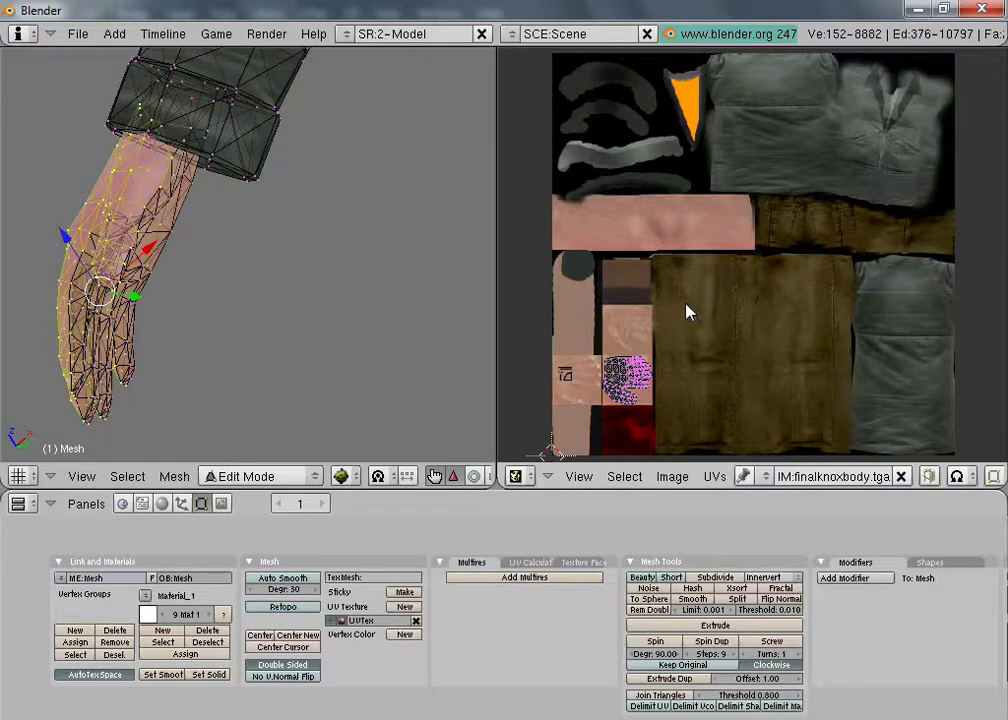
Step: Select all UVs of the back of the right hand on the finalknoxbody.tga texture, beside the glyph hand patch
middle_click_drag(686, 311, 768, 239)
scroll(775, 265, "up", 3)
middle_click_drag(756, 322, 922, 113)
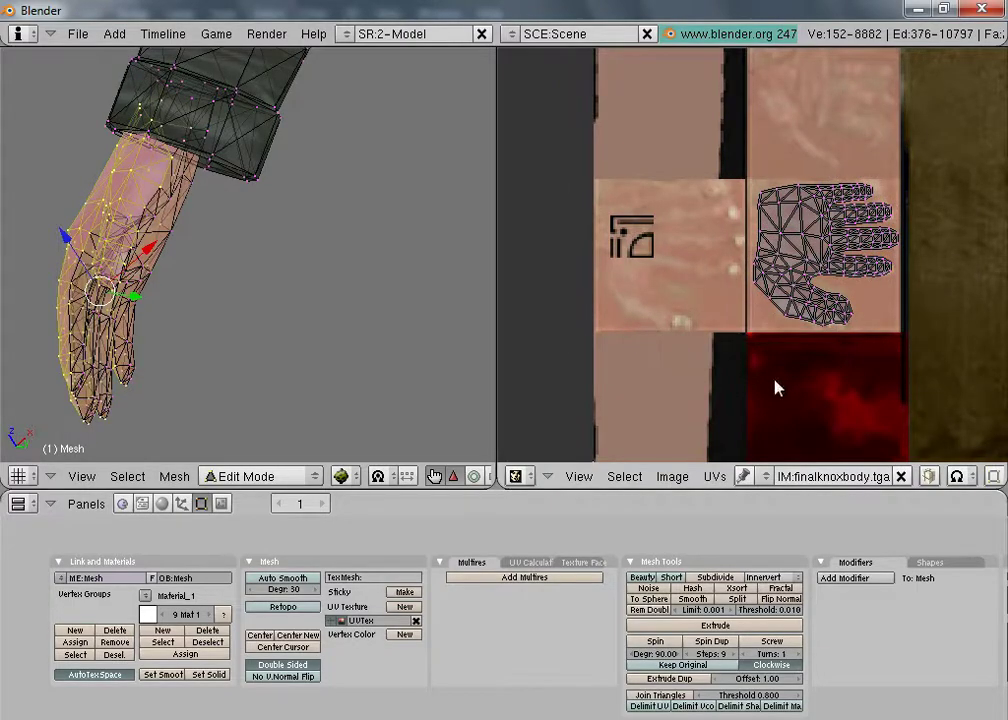
middle_click_drag(775, 388, 690, 321)
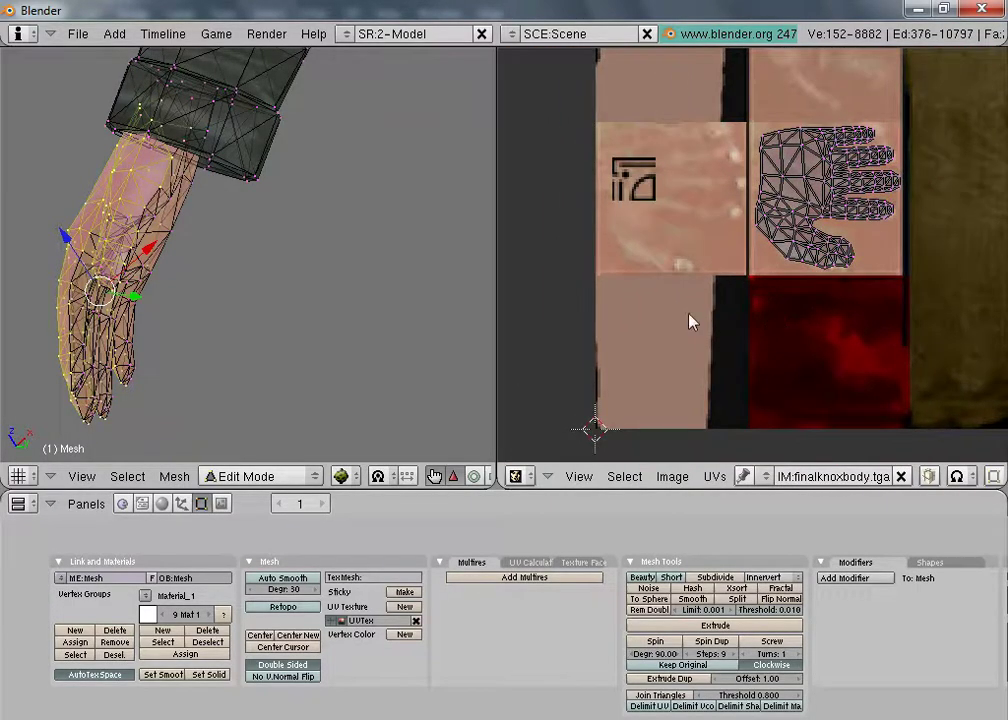
scroll(689, 314, "up", 3)
middle_click_drag(638, 213, 736, 345)
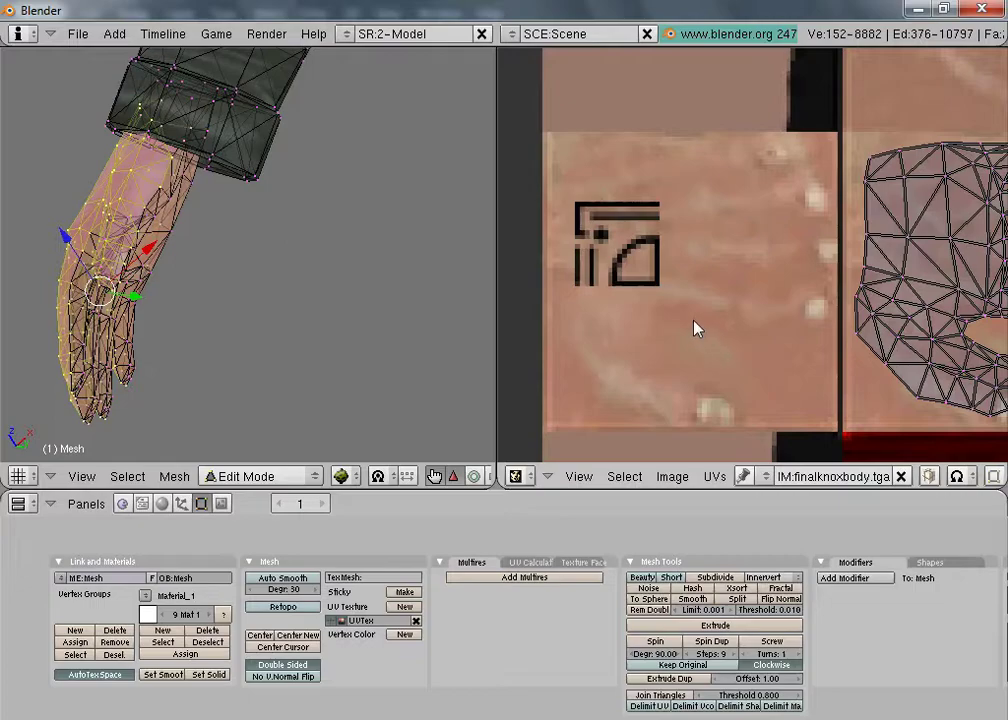
scroll(920, 252, "down", 3)
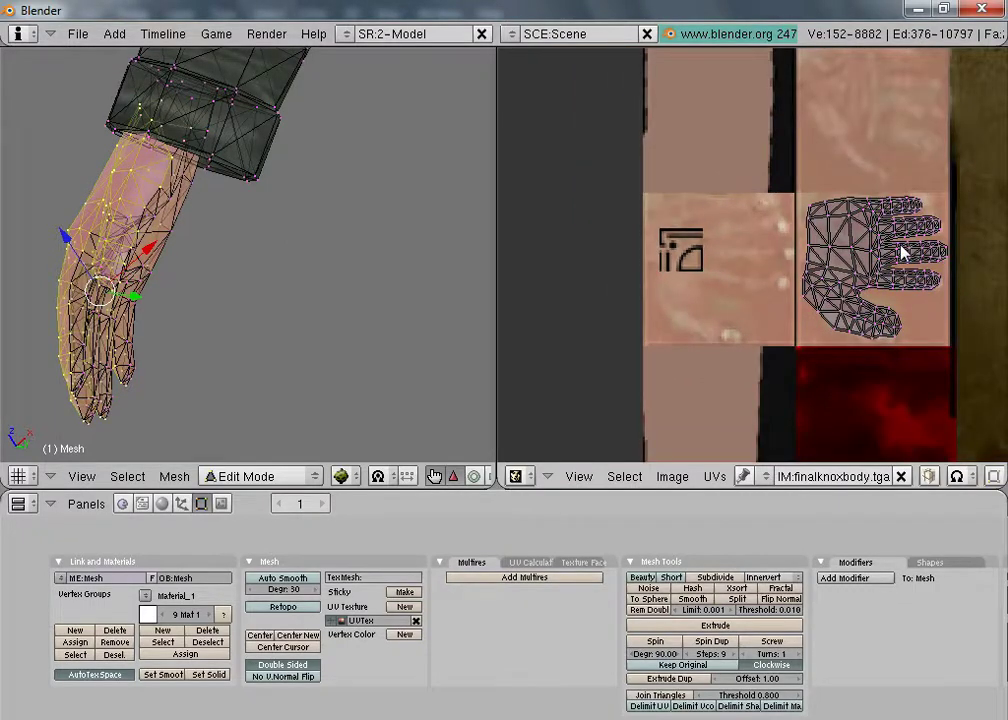
key("a")
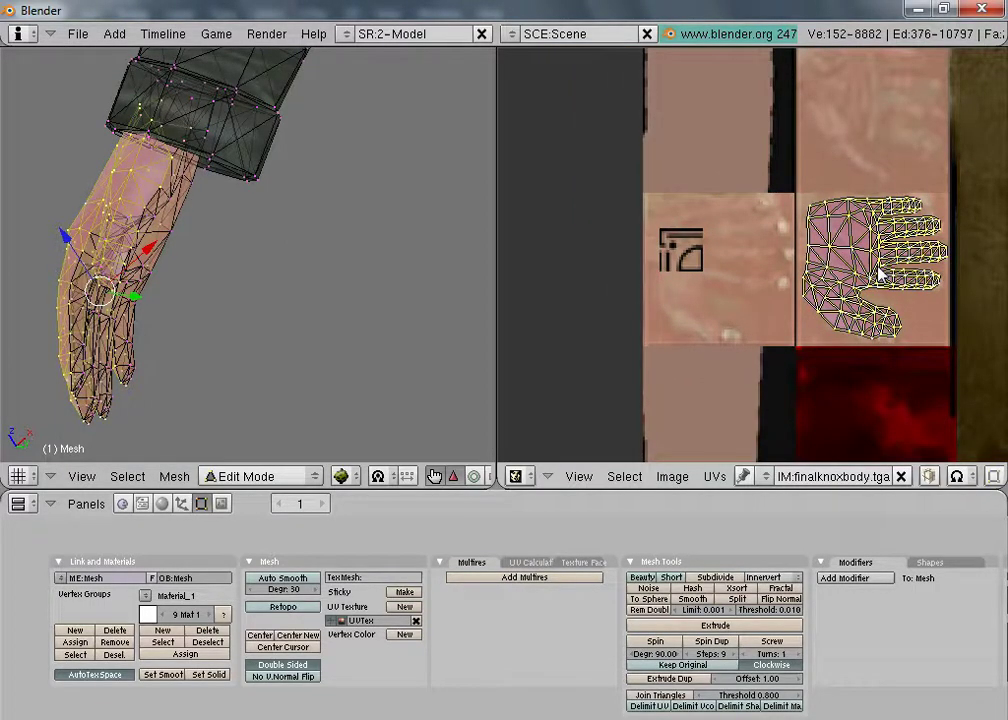
key("g")
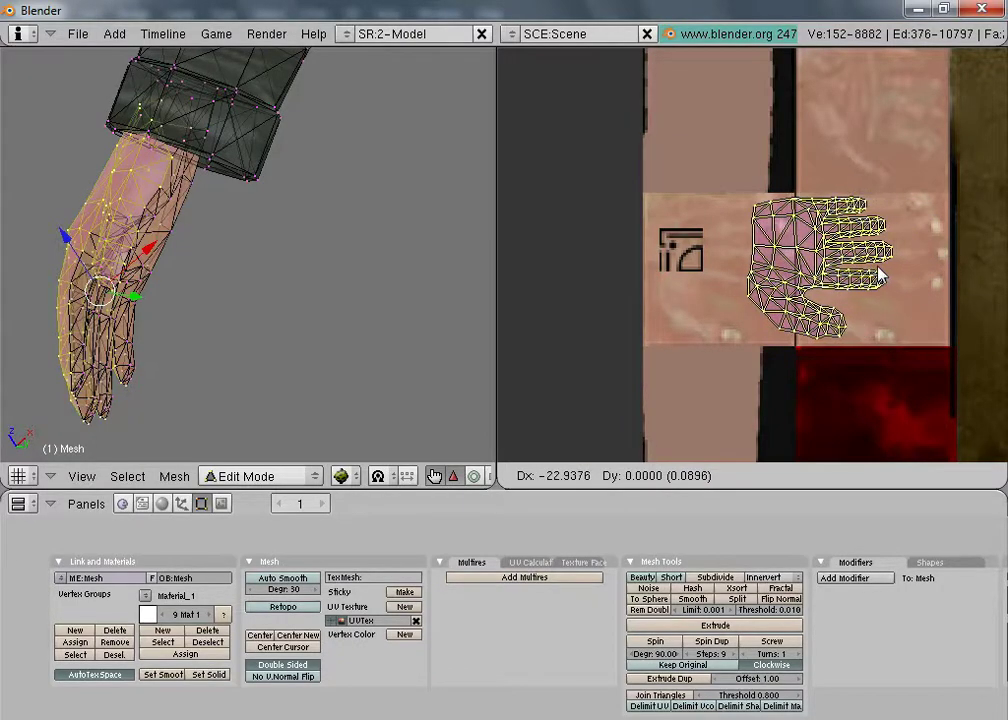
key("Escape")
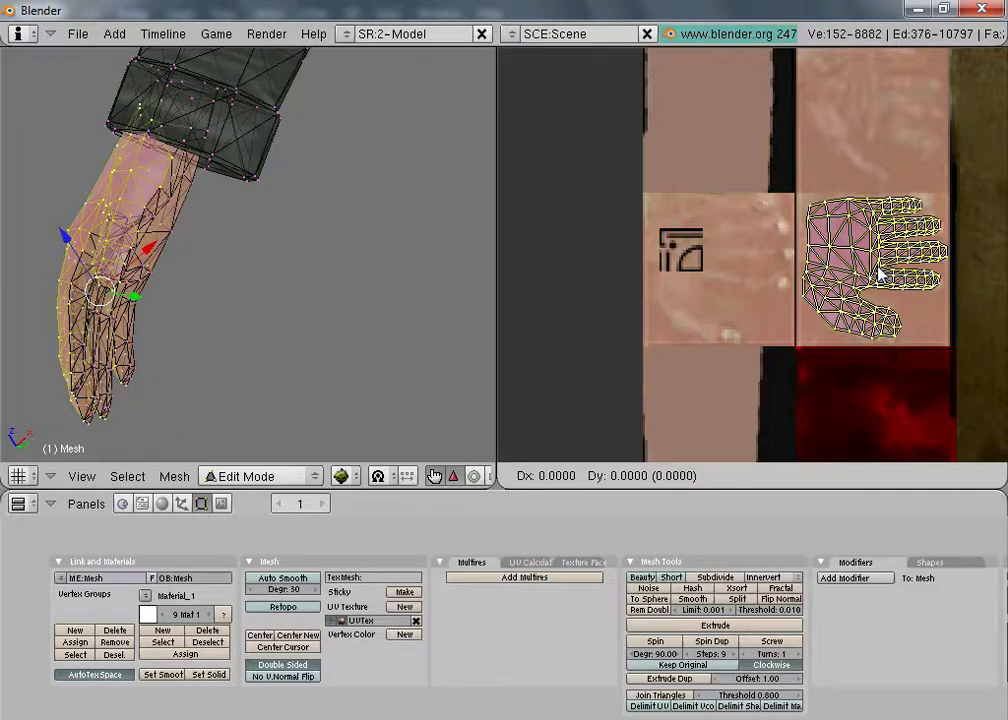
left_click(889, 250)
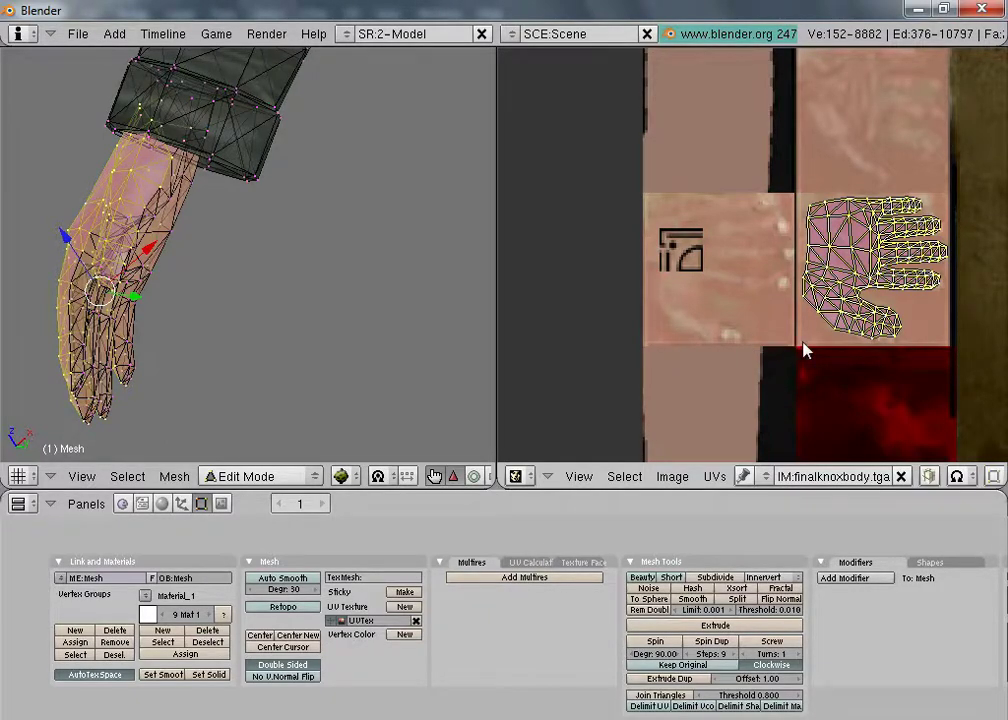
Step: Move the selected hand UVs along X only by about -63.9, onto the glyph hand patch
key("g")
key("x")
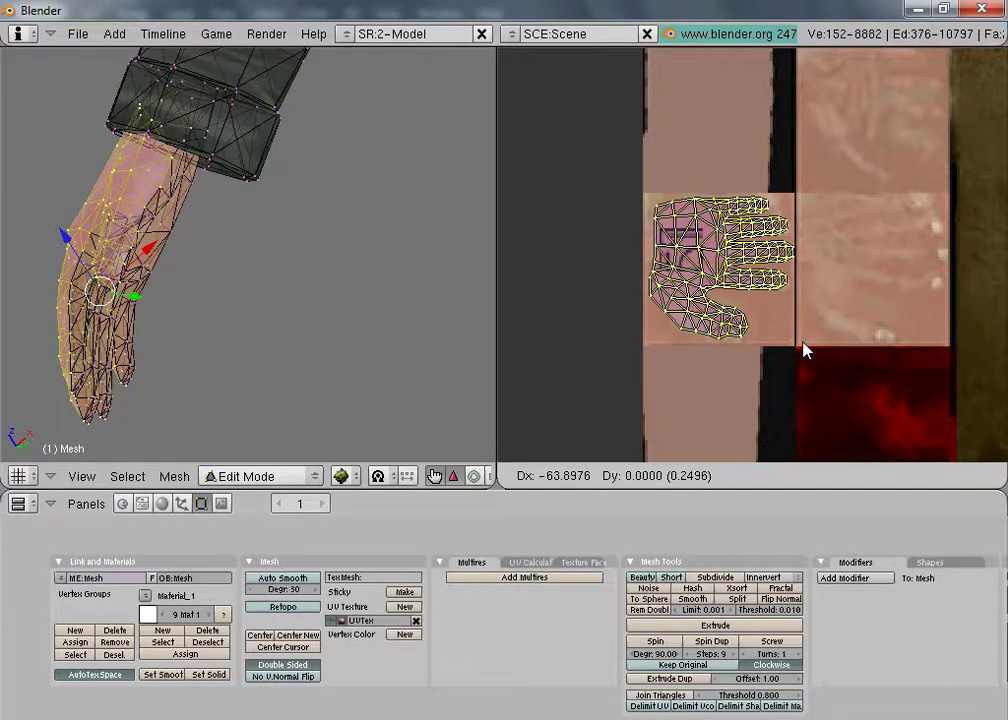
left_click(806, 350)
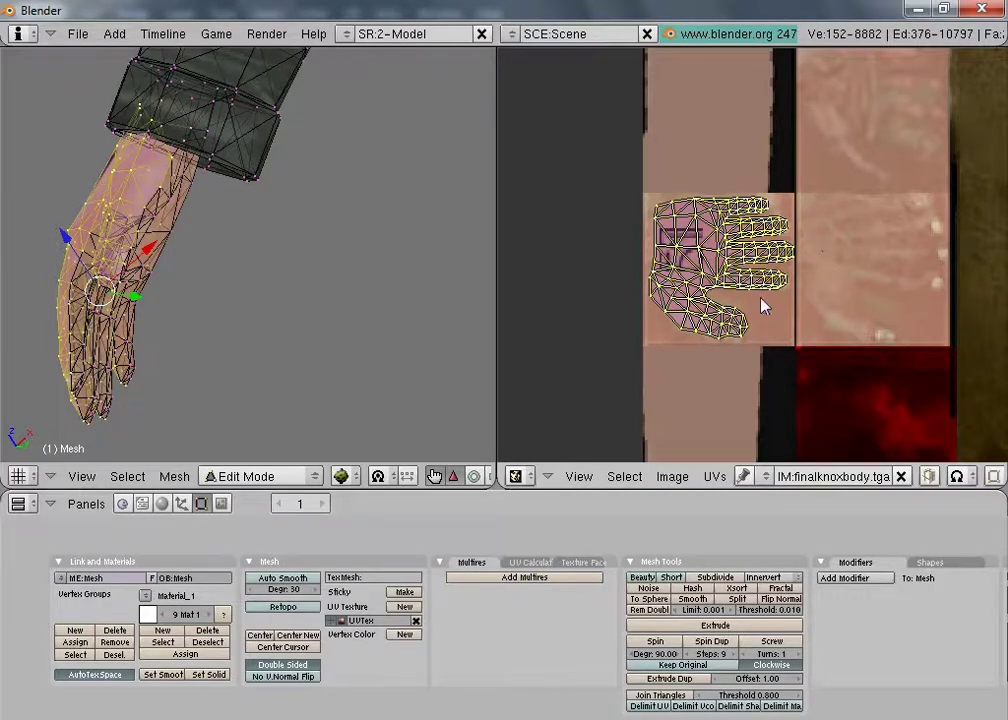
Step: Check the glyph on the back of the right hand and return the character mesh to Object Mode
middle_click_drag(144, 139, 291, 256)
scroll(289, 245, "down", 6)
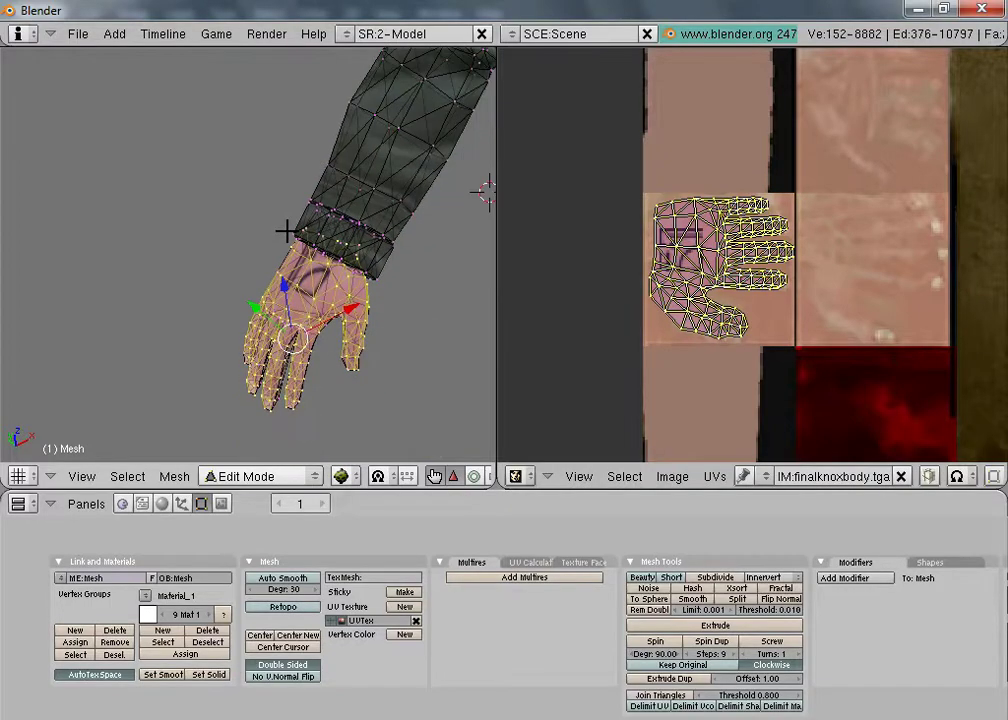
scroll(484, 386, "down", 5)
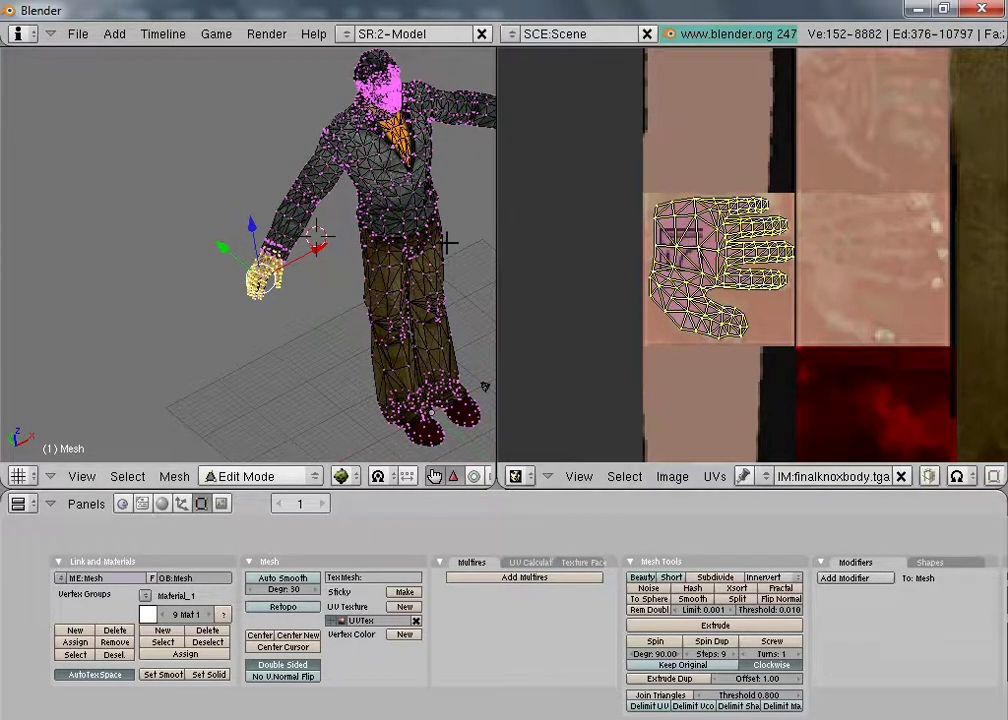
scroll(450, 200, "down", 1)
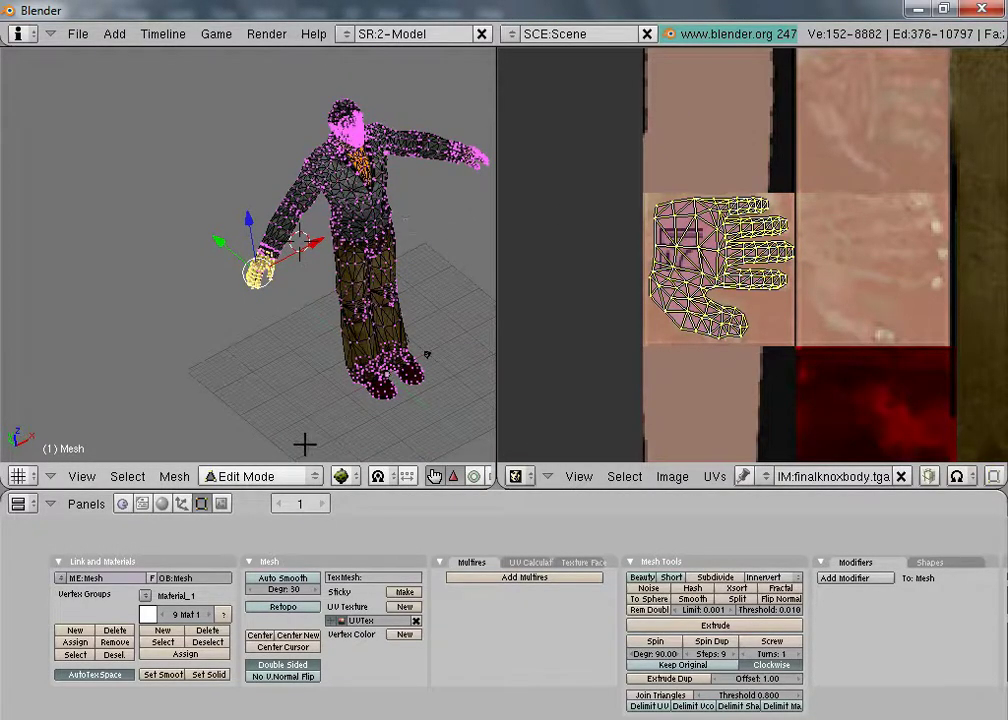
left_click(249, 474)
left_click(252, 458)
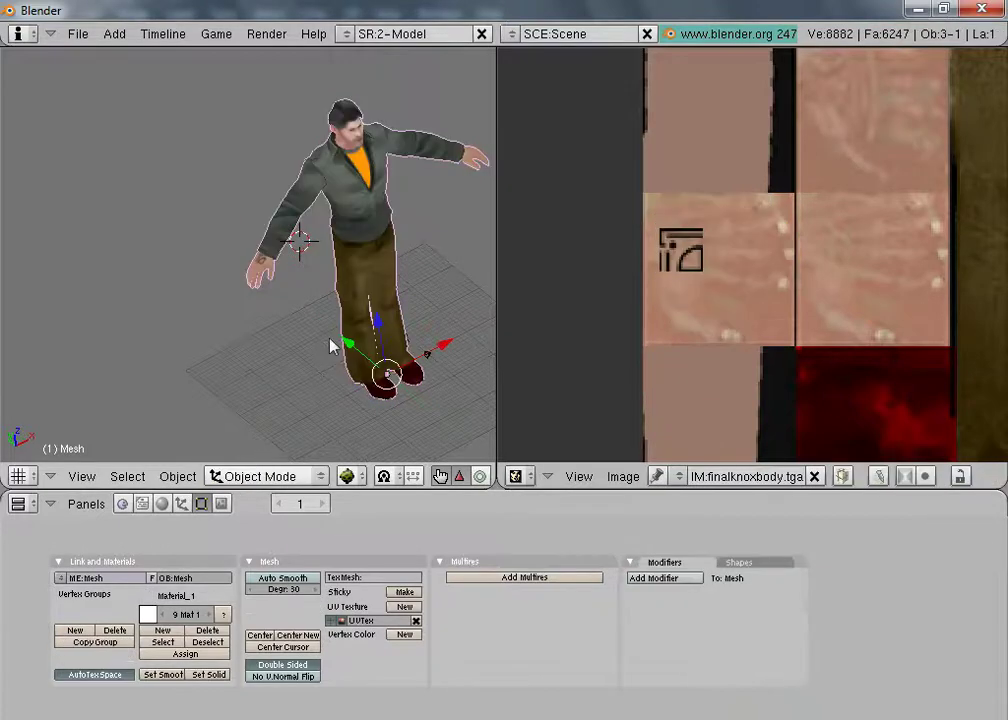
Step: Compare the backs of the character's left and right hands to check which one carries the glyph
middle_click_drag(425, 230, 421, 368)
scroll(421, 368, "up", 3)
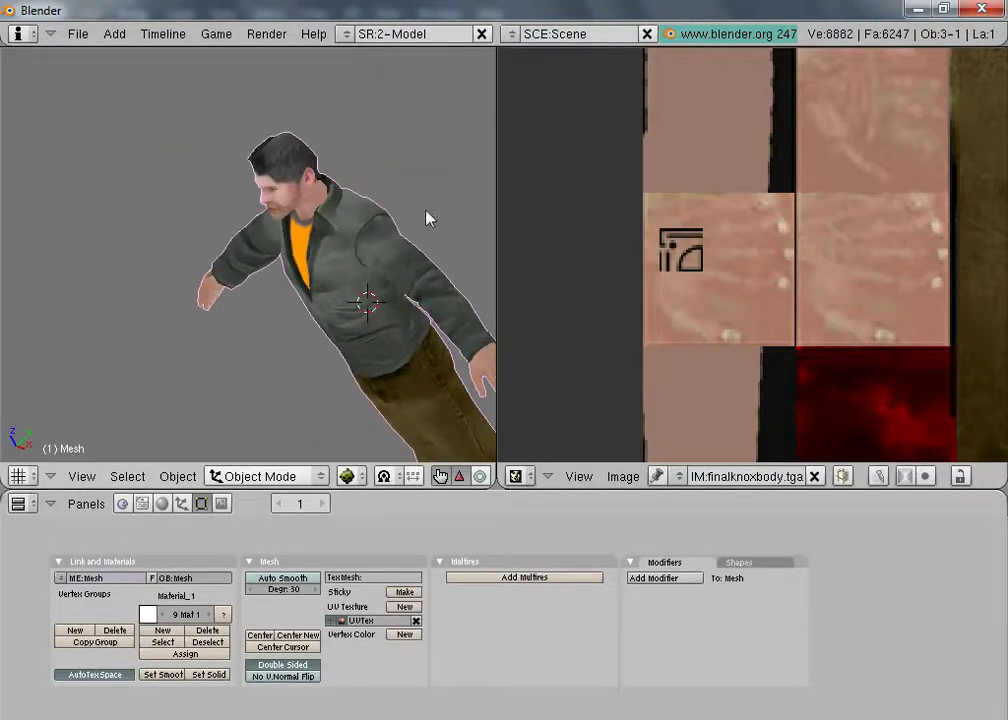
middle_click_drag(426, 210, 263, 109, "shift")
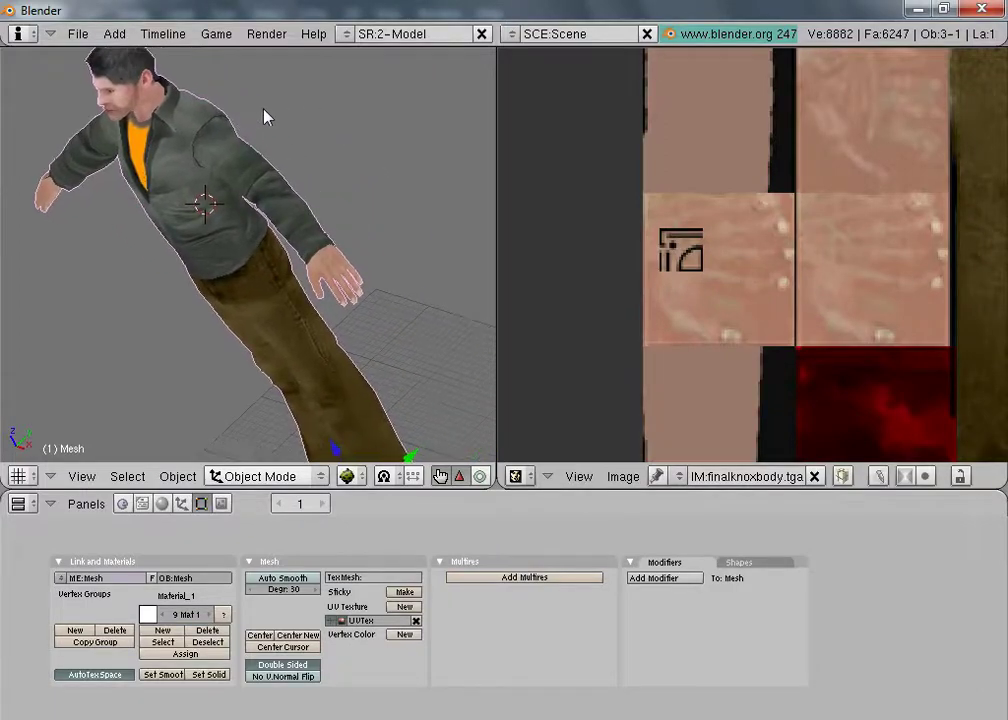
scroll(288, 209, "up", 3)
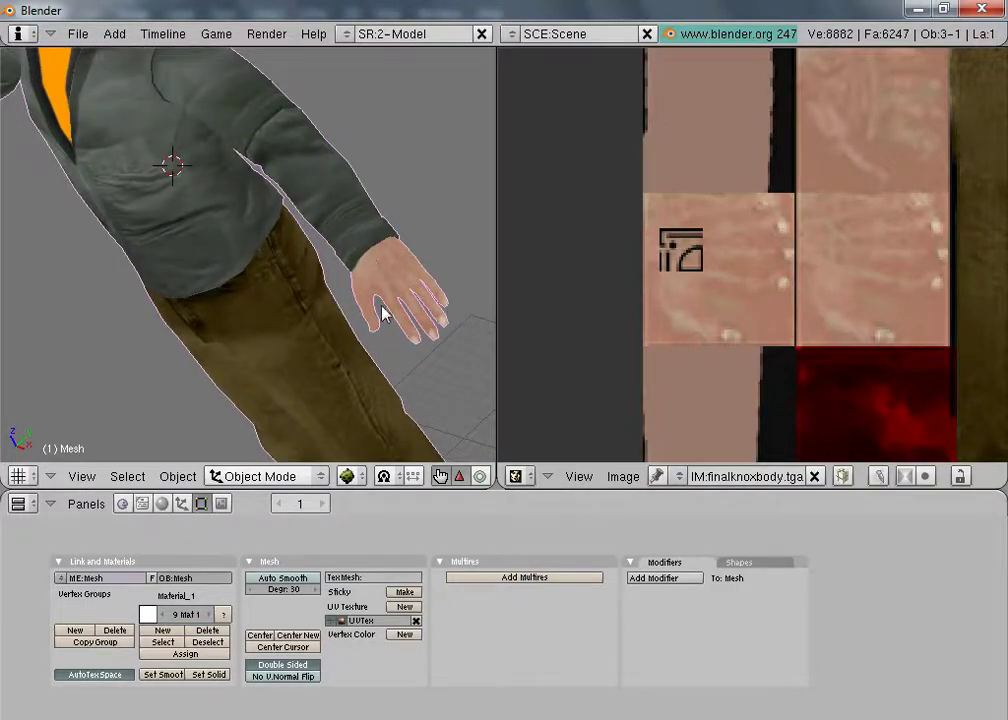
scroll(104, 149, "down", 3)
middle_click_drag(25, 173, 116, 216)
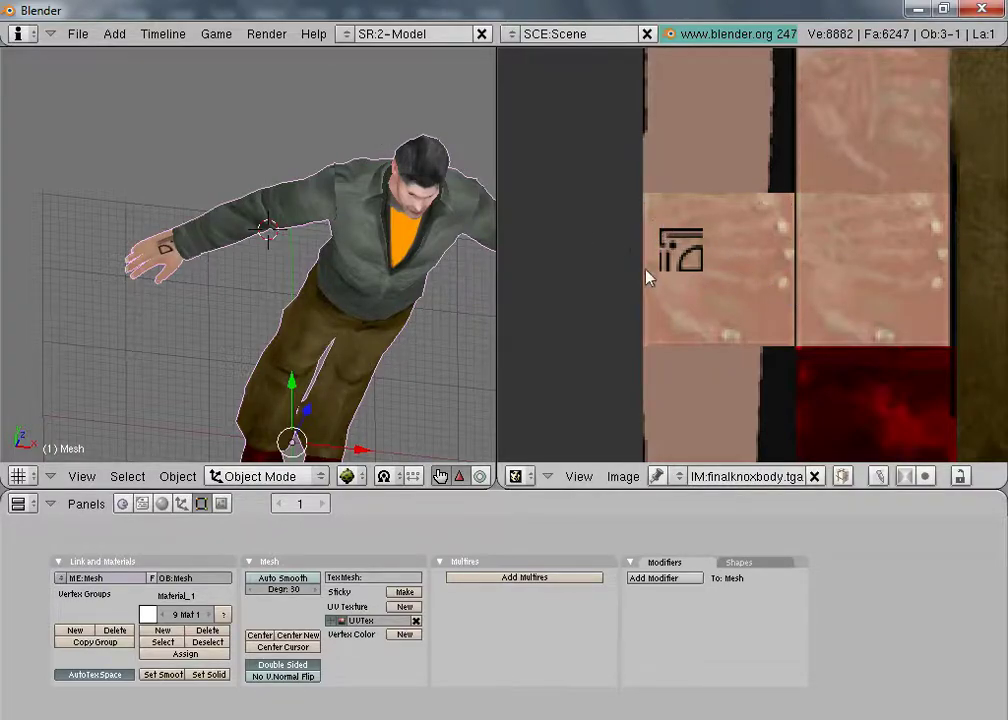
Step: Switch to Photoshop and toggle the glyph copy and hand 2 layers to check what each contributes to the texture
key("alt+Tab")
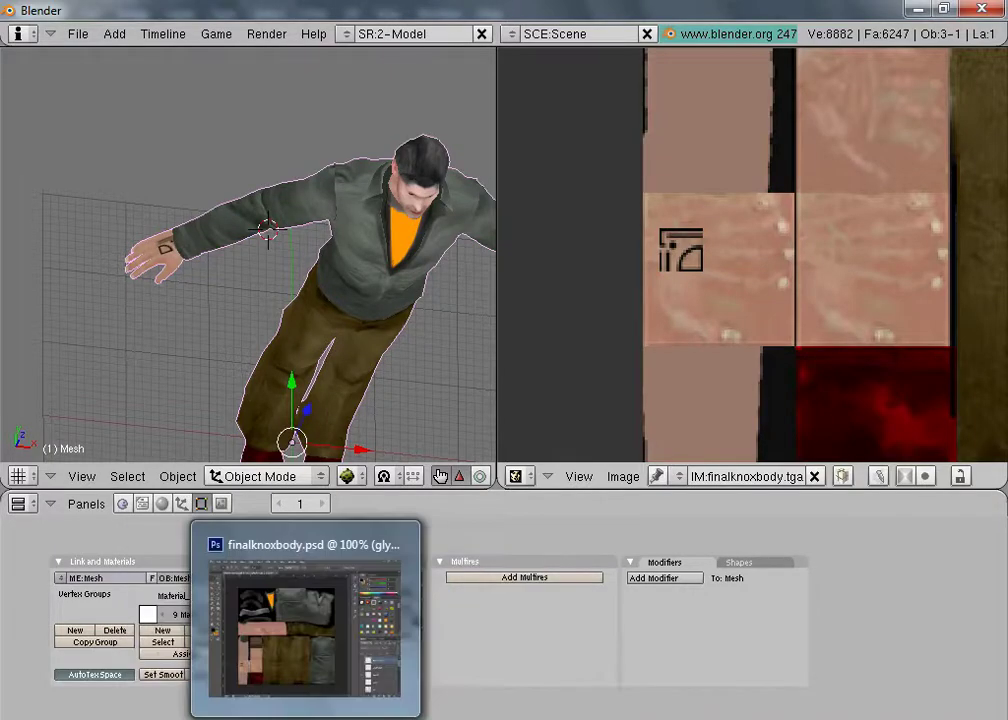
left_click(305, 718)
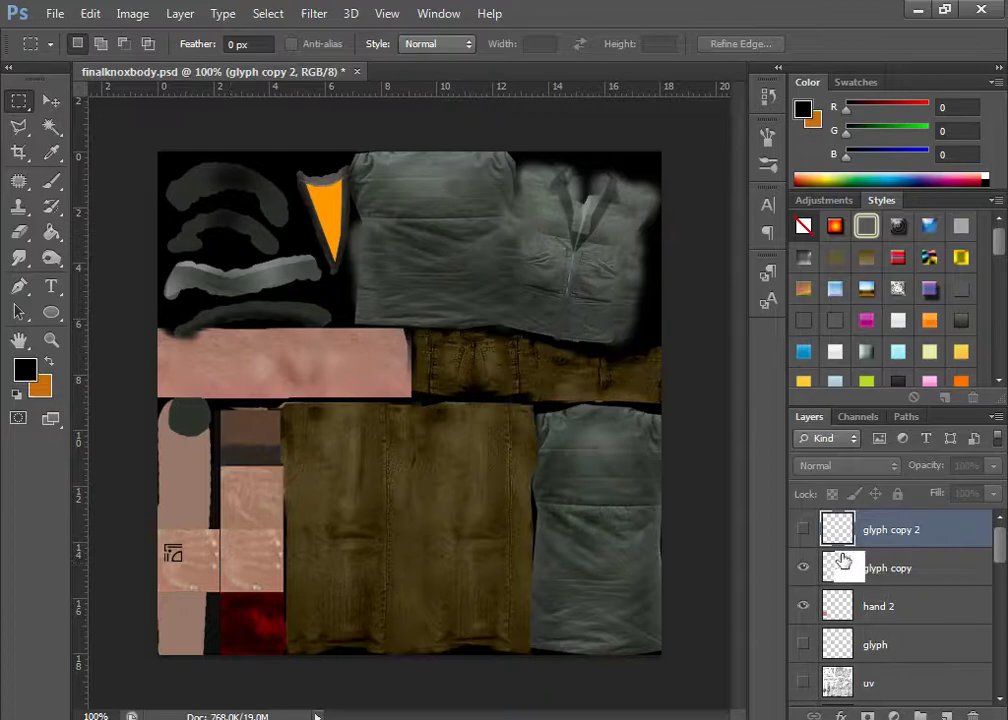
left_click(804, 567)
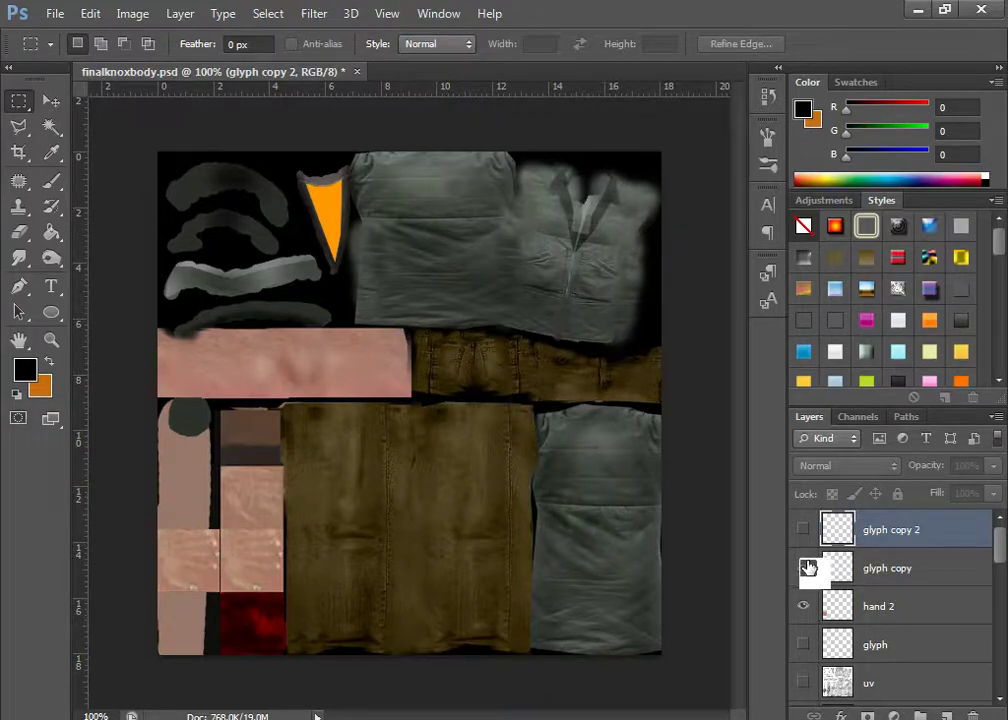
left_click(804, 567)
left_click(804, 611)
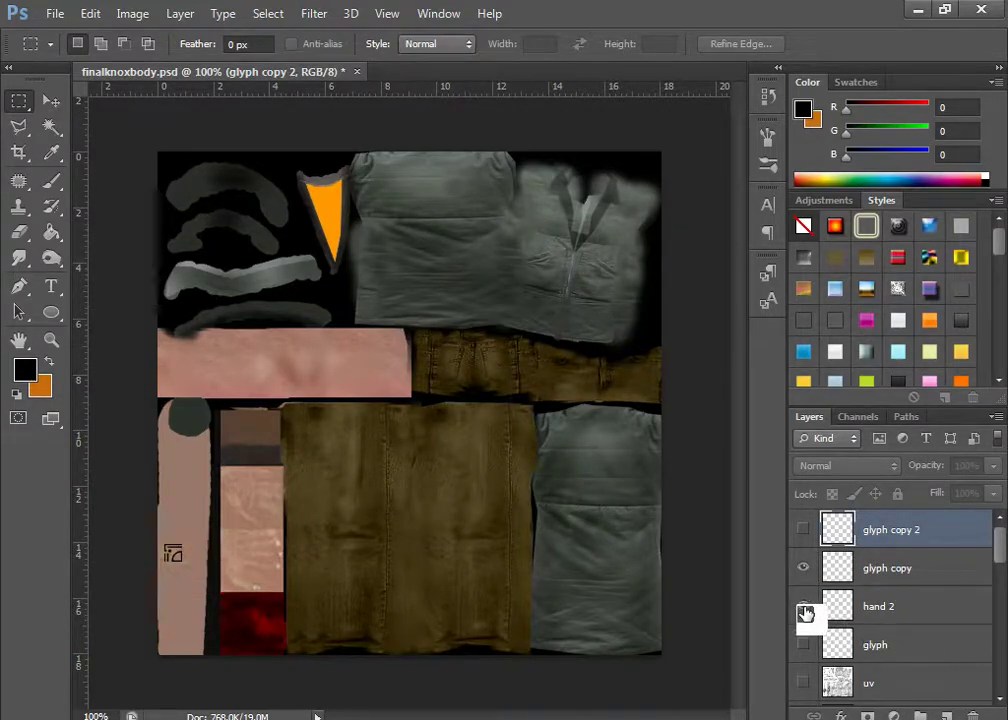
left_click(804, 611)
Step: Duplicate the hand 2 layer in finalknoxbody.psd, keeping the default name hand 2 copy
left_click(872, 617)
right_click(869, 609)
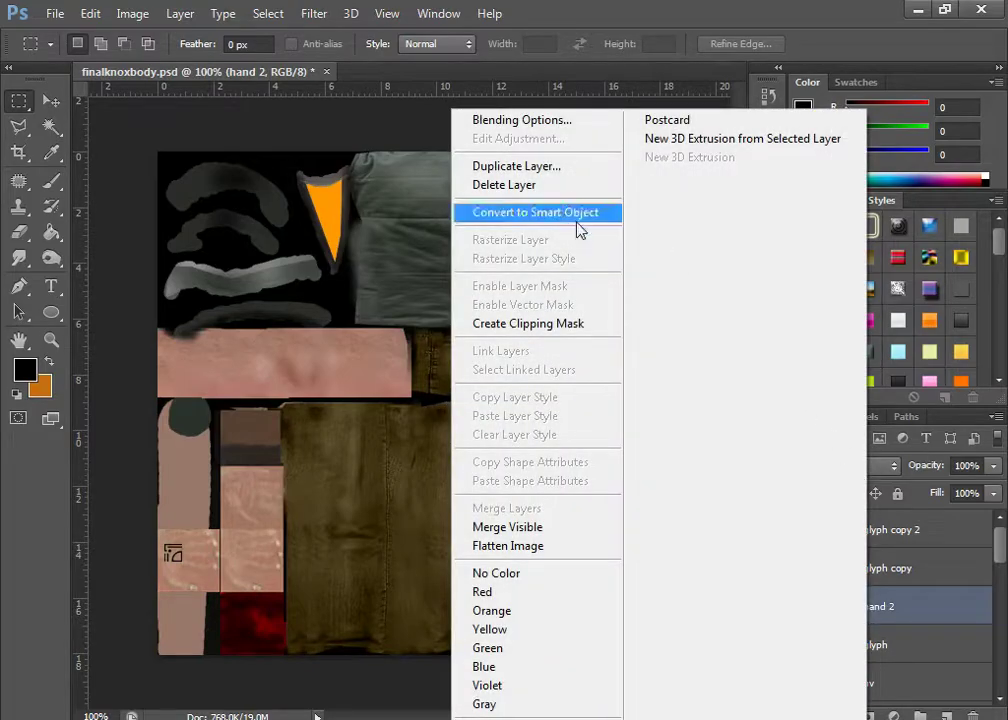
left_click(555, 166)
left_click(676, 225)
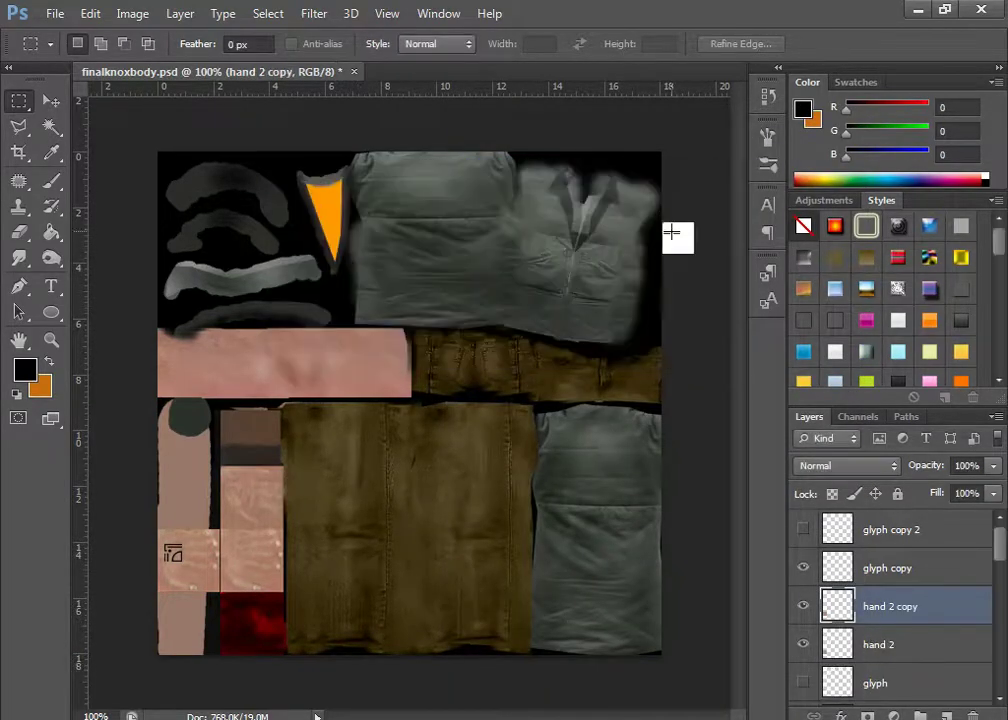
Step: Move the hand 2 copy layer straight up until it sits just above the glyph hand patch, leaving a small gap
left_click(50, 102)
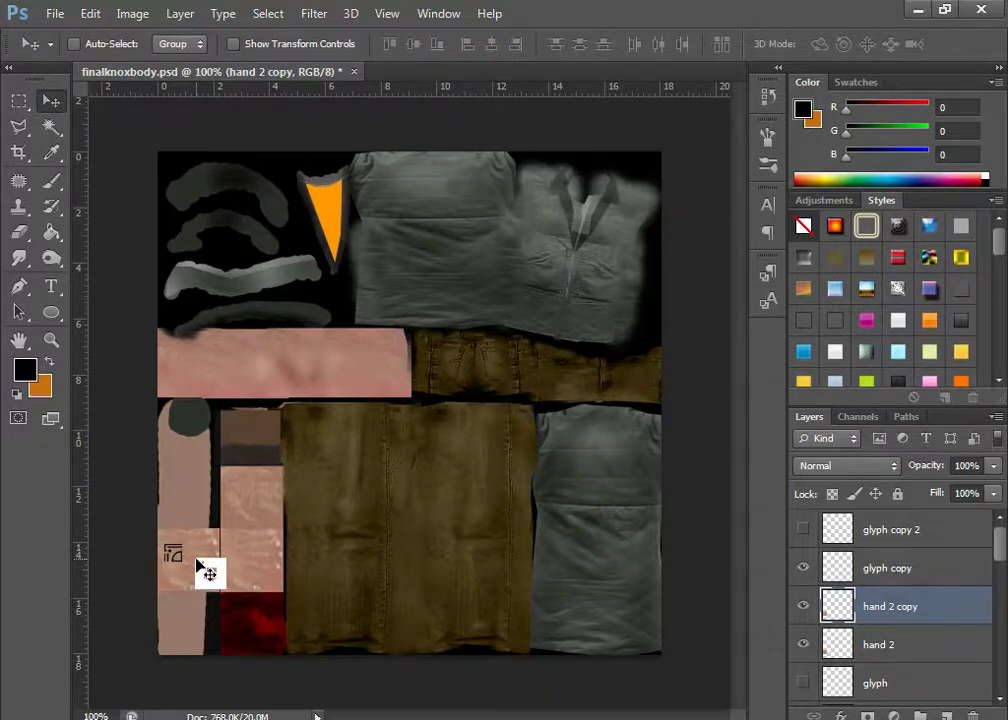
key("Up")
key("Up")
key("Up")
key("Up")
key("Up")
key("Up")
key("Up")
key("Up")
key("Up")
key("Up")
key("Up")
key("Up")
key("Up")
key("Up")
key("Up")
key("Up")
key("Up")
key("Up")
key("Up")
key("Up")
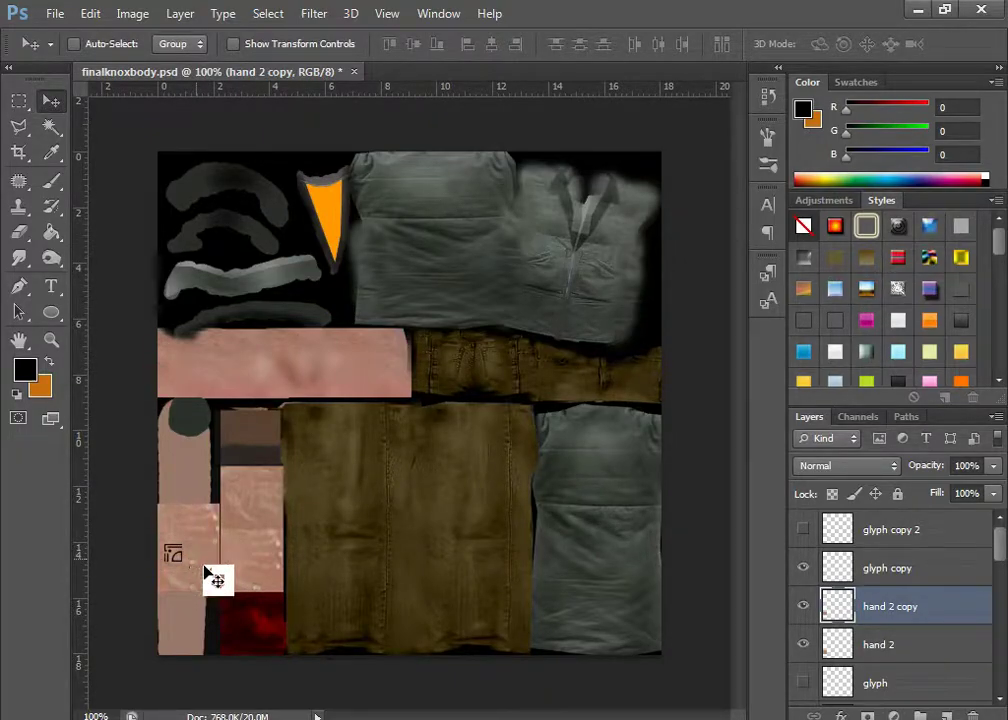
left_click_drag(205, 572, 274, 583)
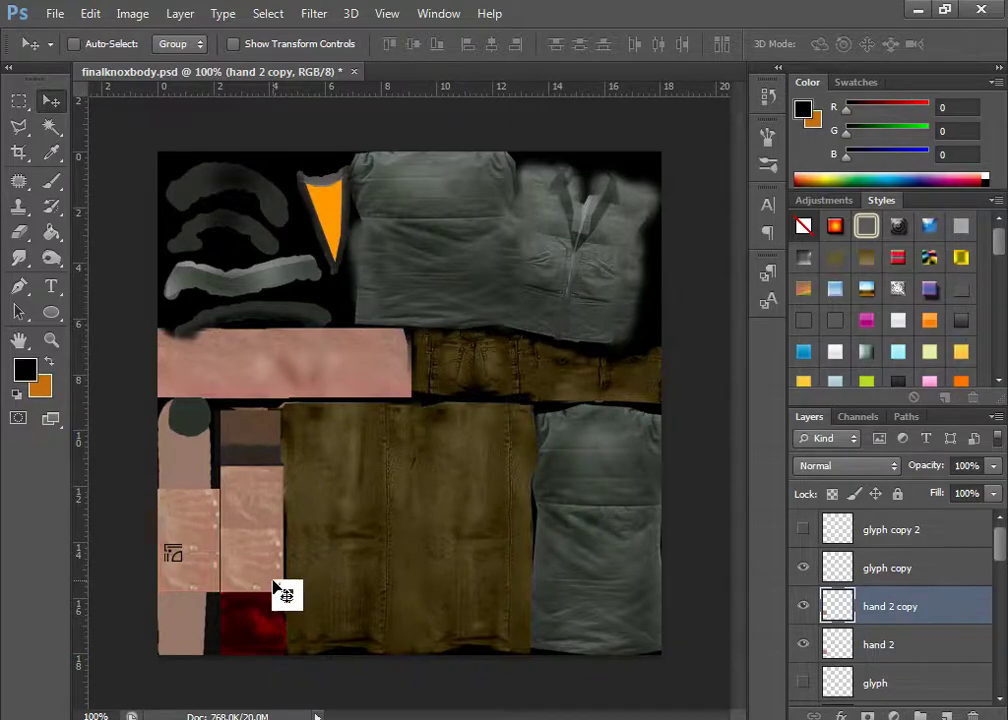
key("Up")
key("Up")
key("Up")
key("Up")
key("Up")
key("Up")
key("Up")
key("Up")
key("Up")
key("Up")
key("Up")
key("Up")
key("Up")
key("Up")
key("Up")
key("Up")
key("Up")
key("Up")
key("Up")
key("Up")
key("Up")
key("Up")
key("Up")
key("Up")
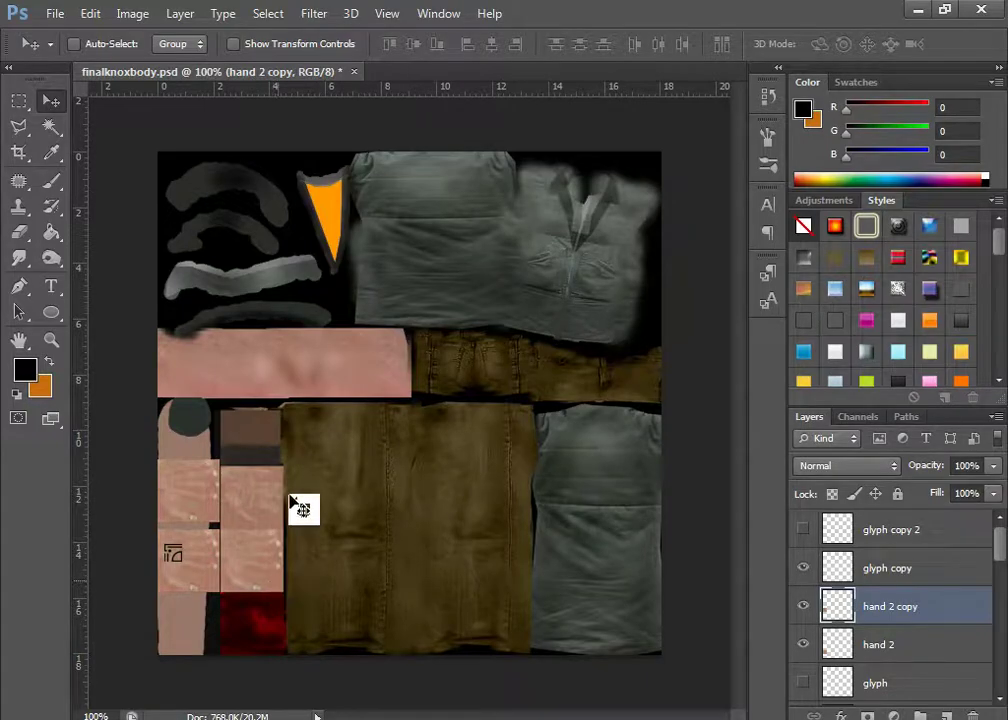
left_click(56, 14)
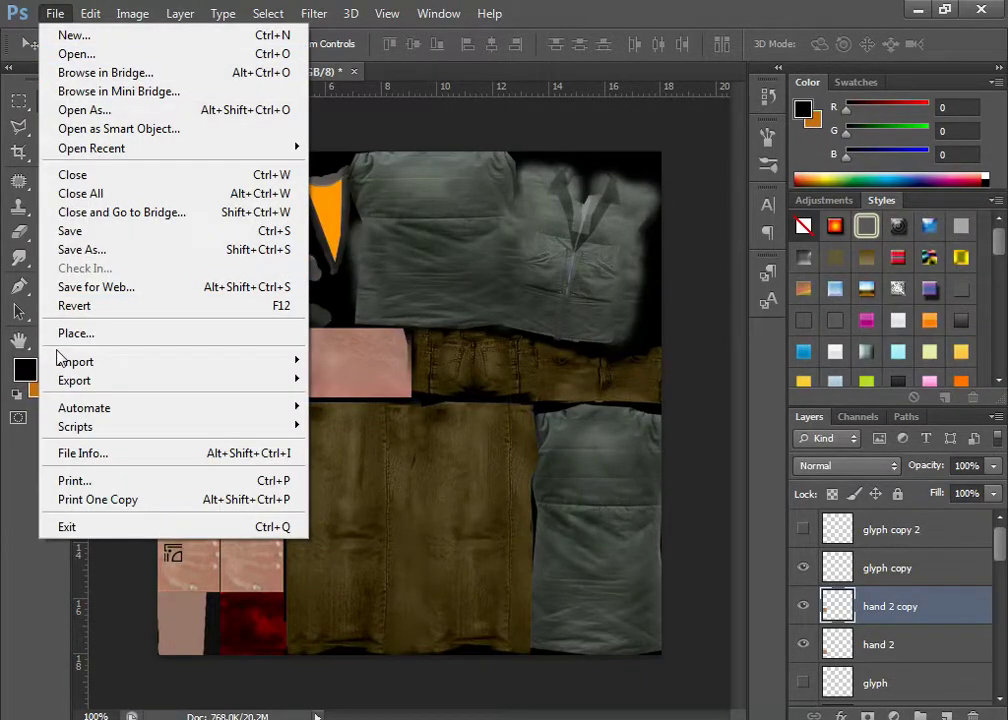
mouse_move(84, 408)
left_click(909, 618)
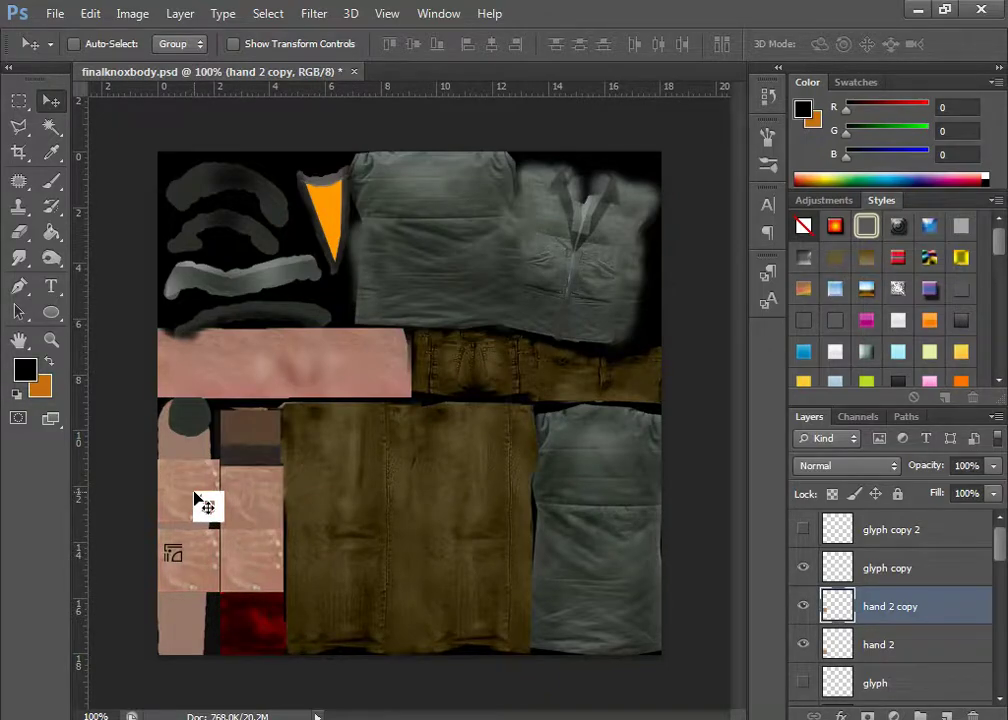
Step: Colorize the hand 2 copy layer pink using Hue/Saturation with hue 0, saturation 25 and lightness 0
key("ctrl+u")
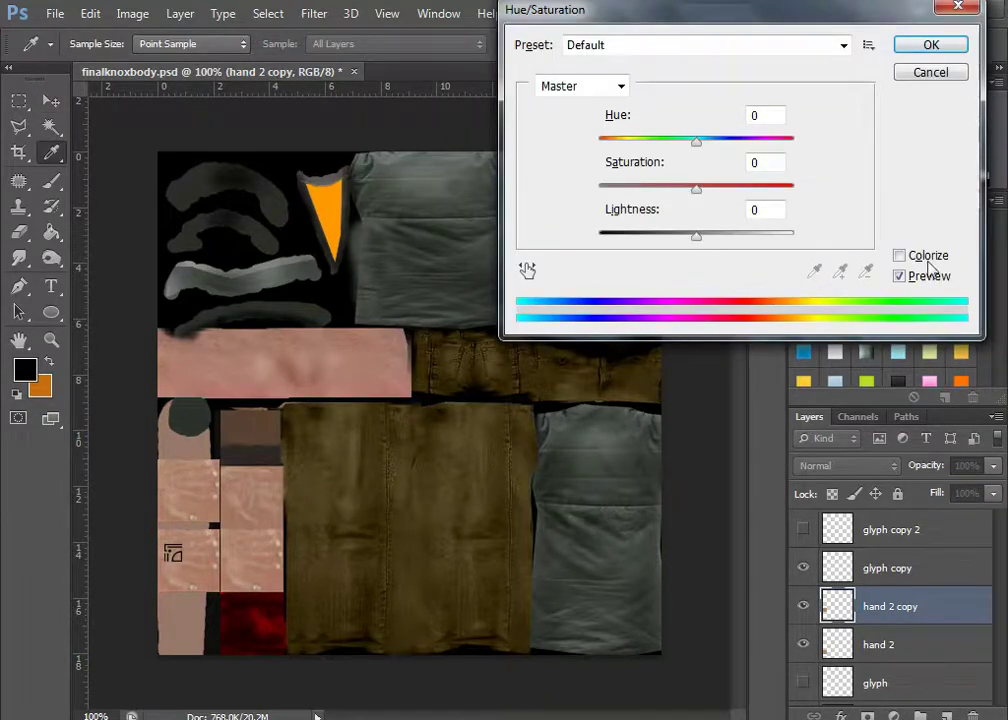
left_click(900, 256)
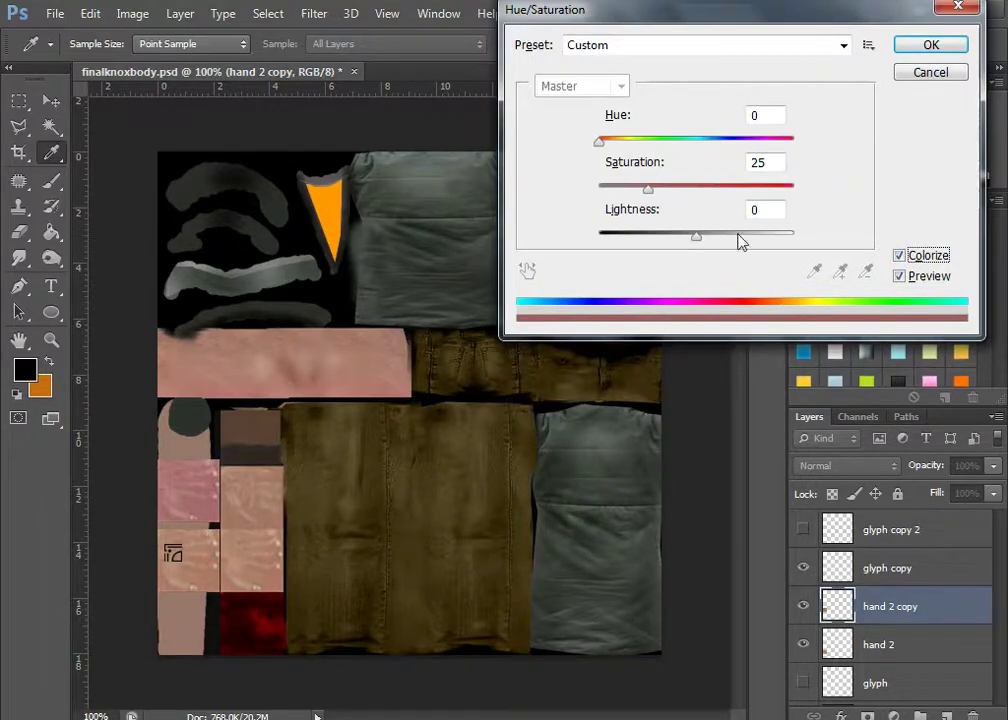
left_click(930, 46)
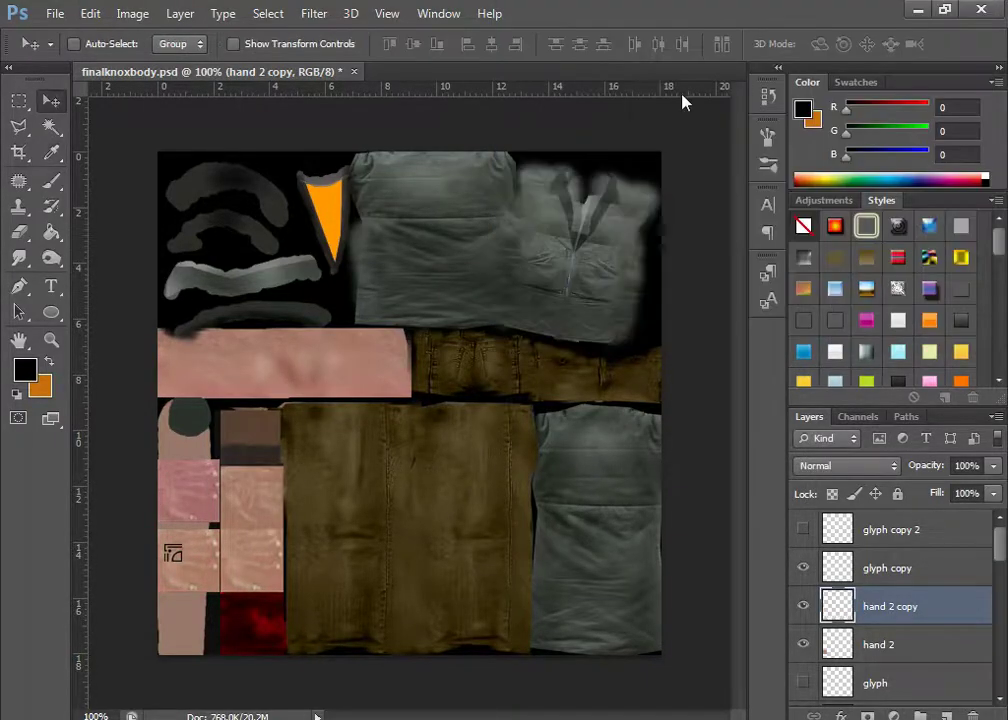
Step: Save the texture in Targa format as finalknoxbody.tga at 32 bits/pixel, replacing the existing file
left_click(54, 13)
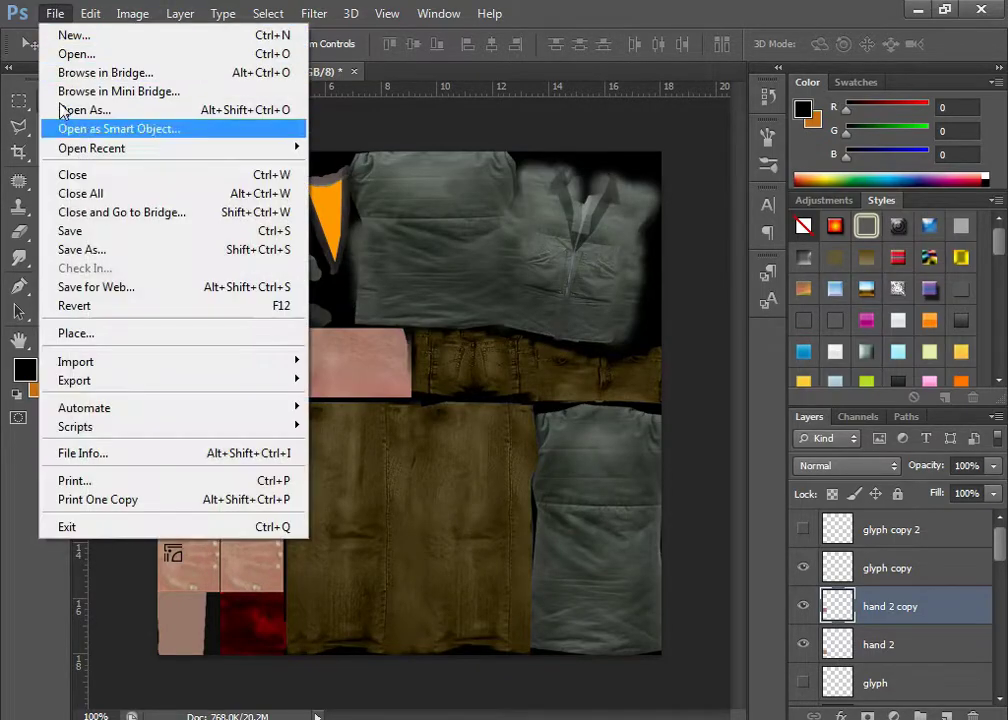
left_click(94, 250)
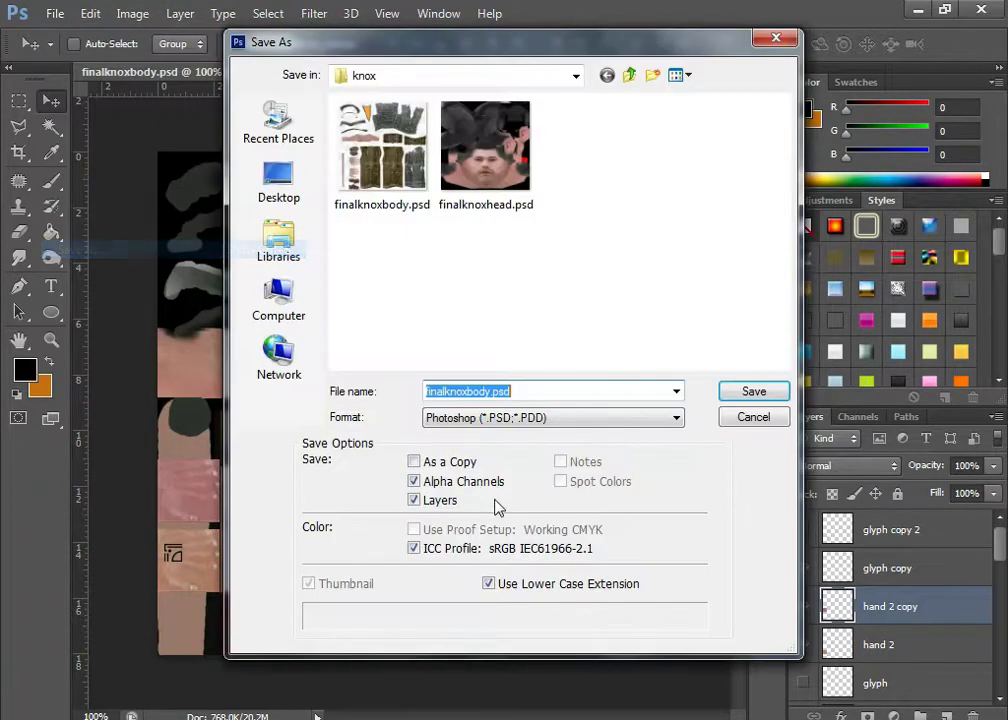
left_click(535, 420)
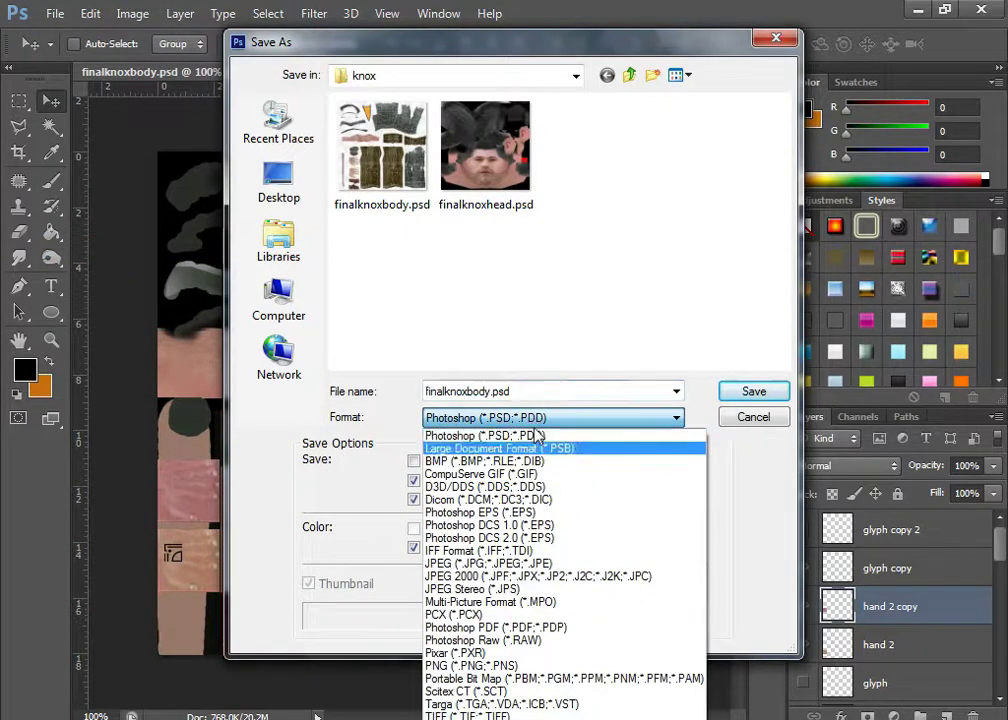
left_click(568, 704)
left_click(772, 394)
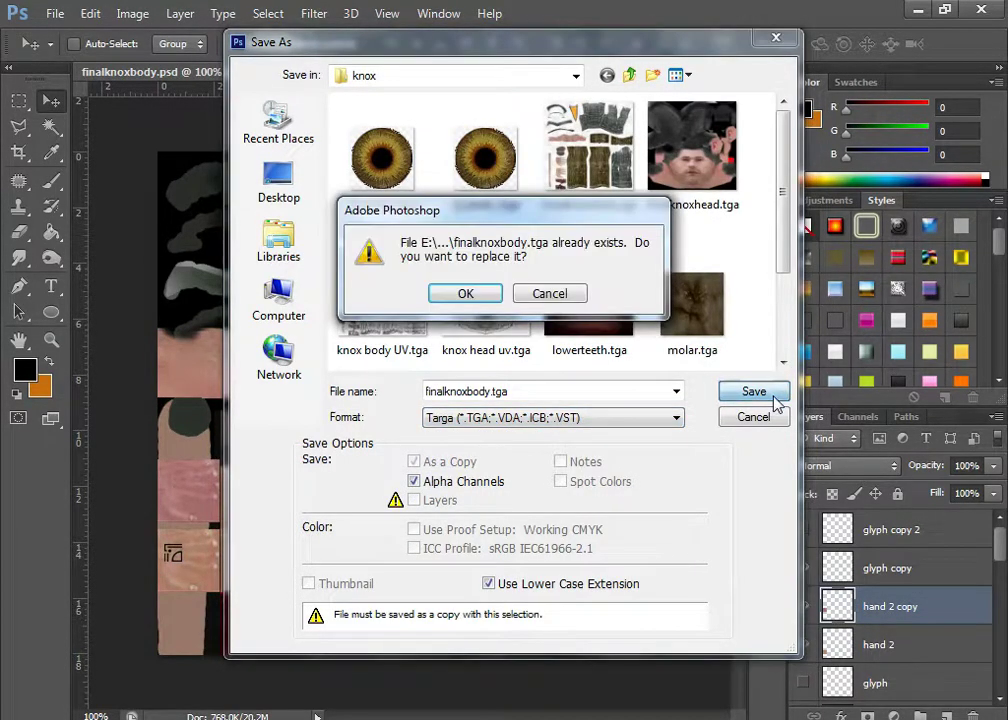
left_click(465, 293)
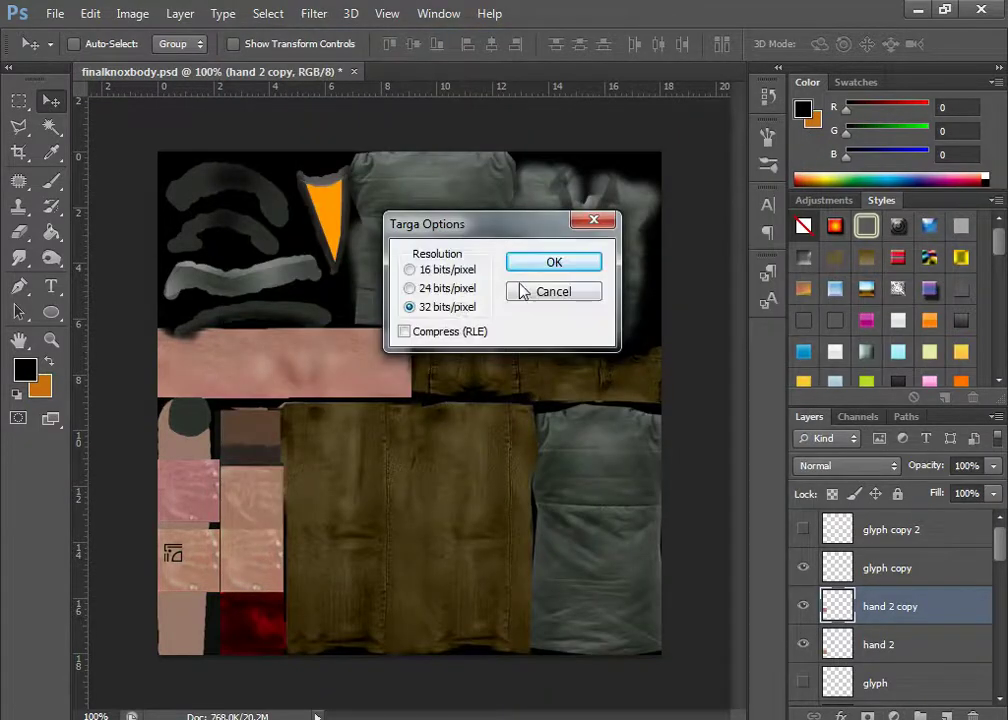
left_click(555, 265)
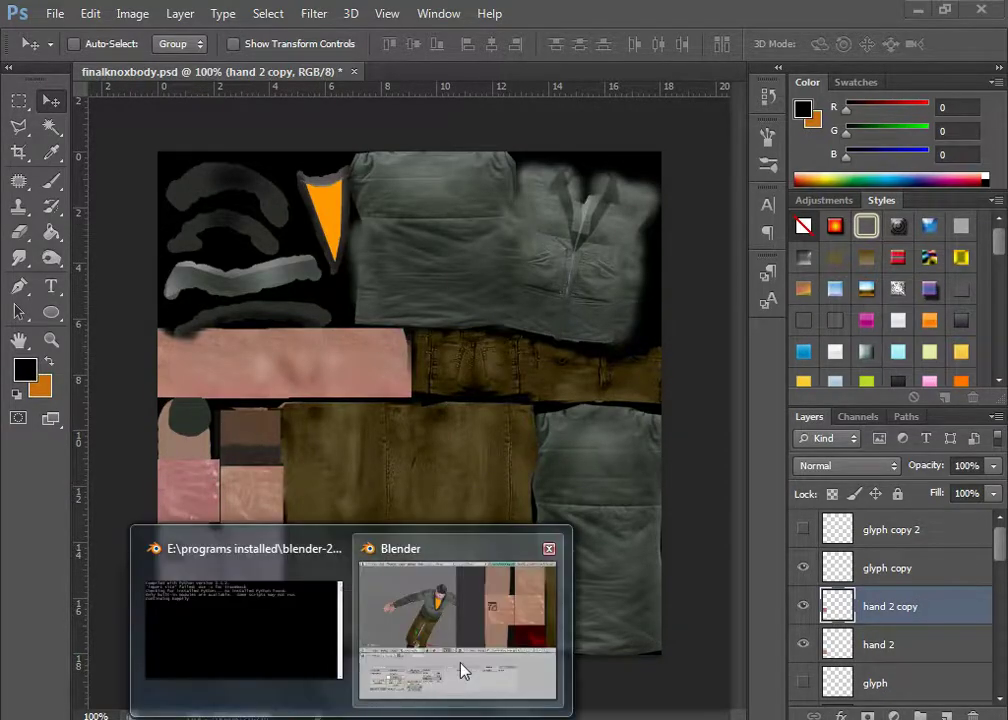
Step: Switch to Blender and reload the finalknoxbody.tga image
left_click(461, 668)
middle_click_drag(295, 301, 364, 241)
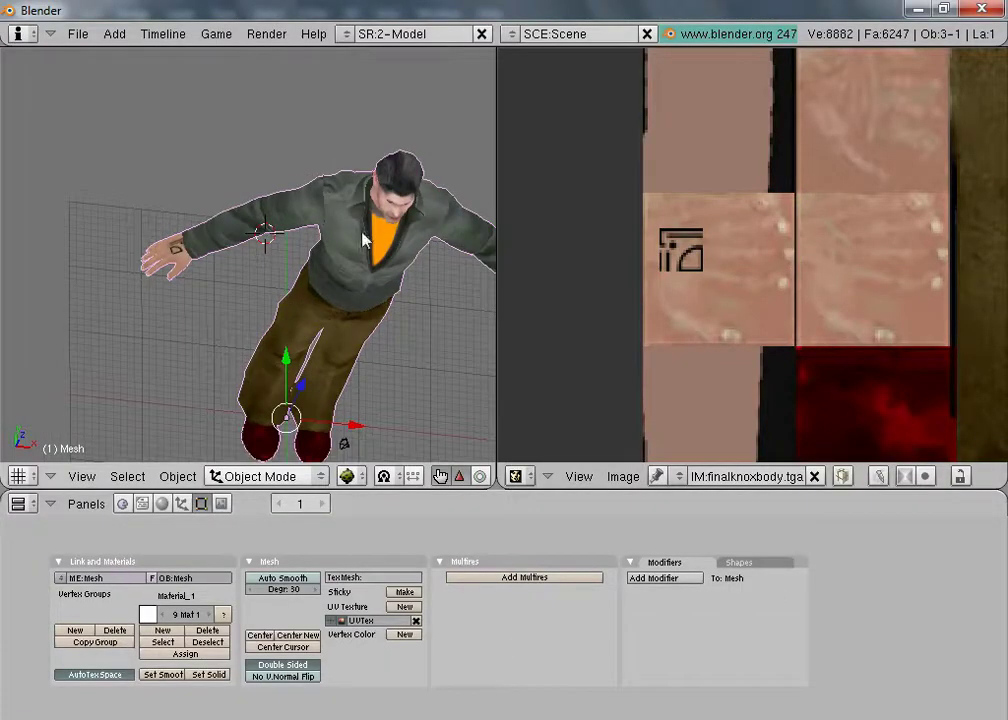
left_click(625, 476)
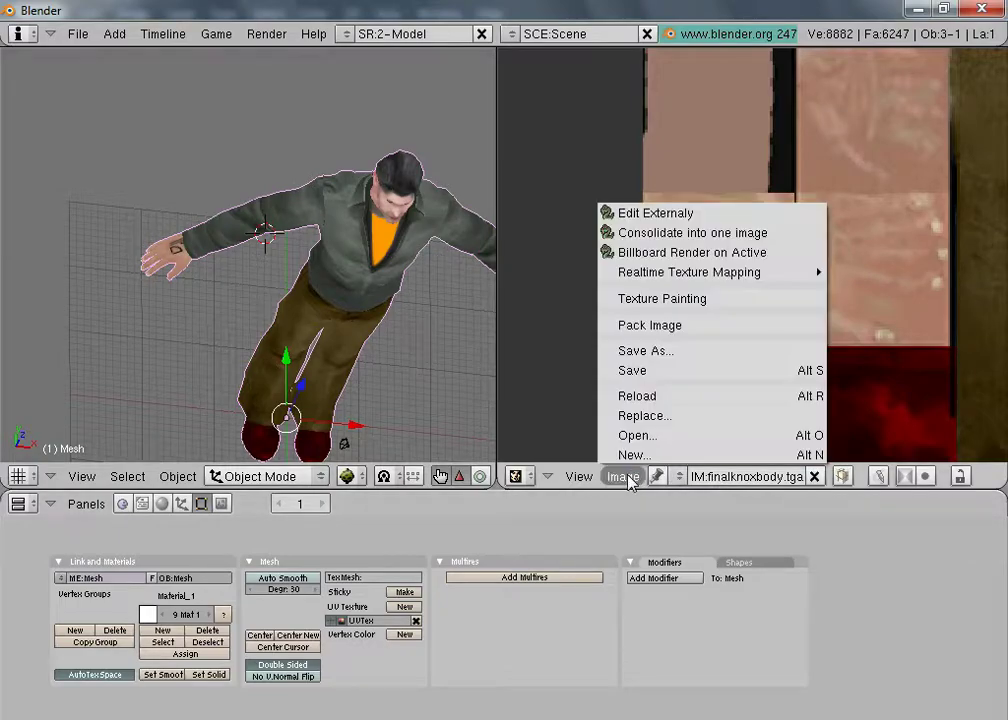
left_click(631, 398)
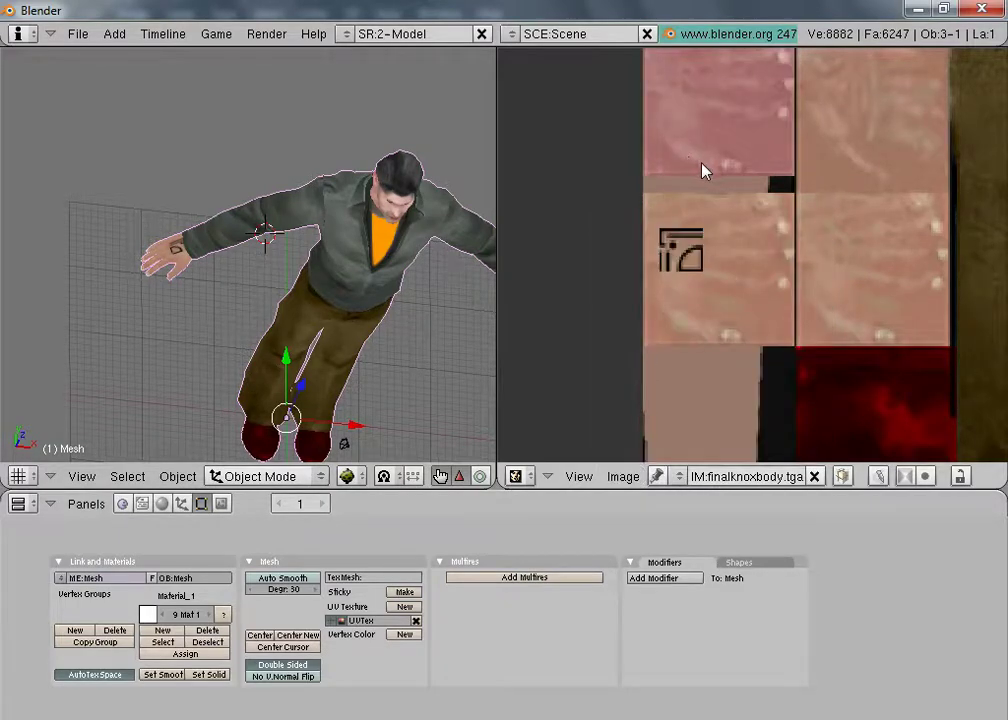
Step: Put the character mesh in Edit Mode with its left hand in close view beside the pink hand patch
scroll(740, 175, "down", 2)
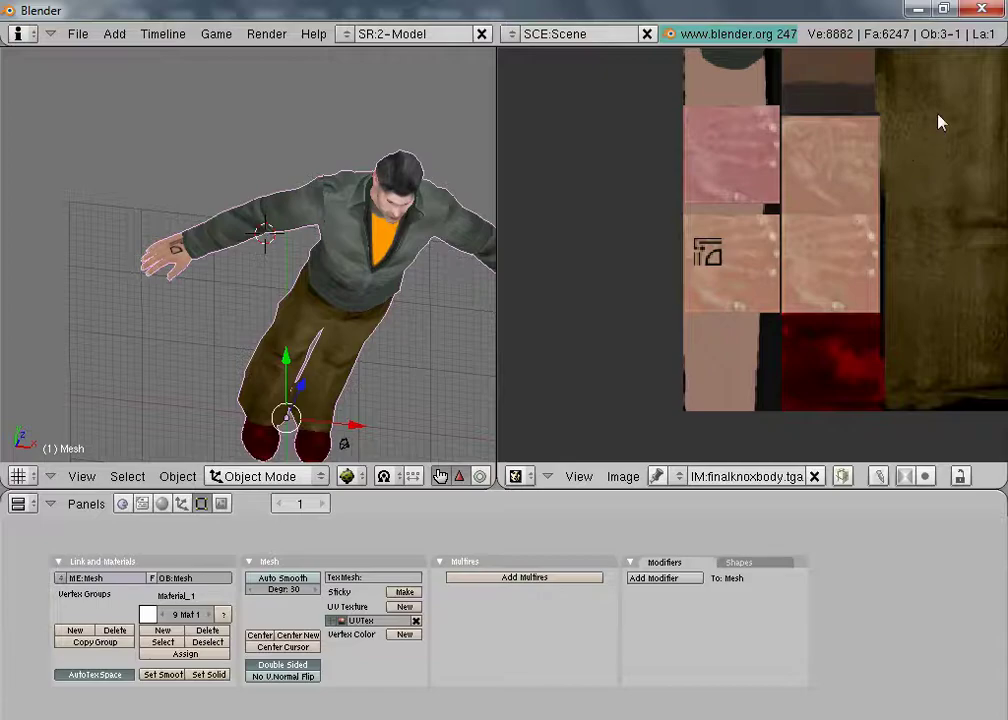
middle_click_drag(938, 122, 885, 180)
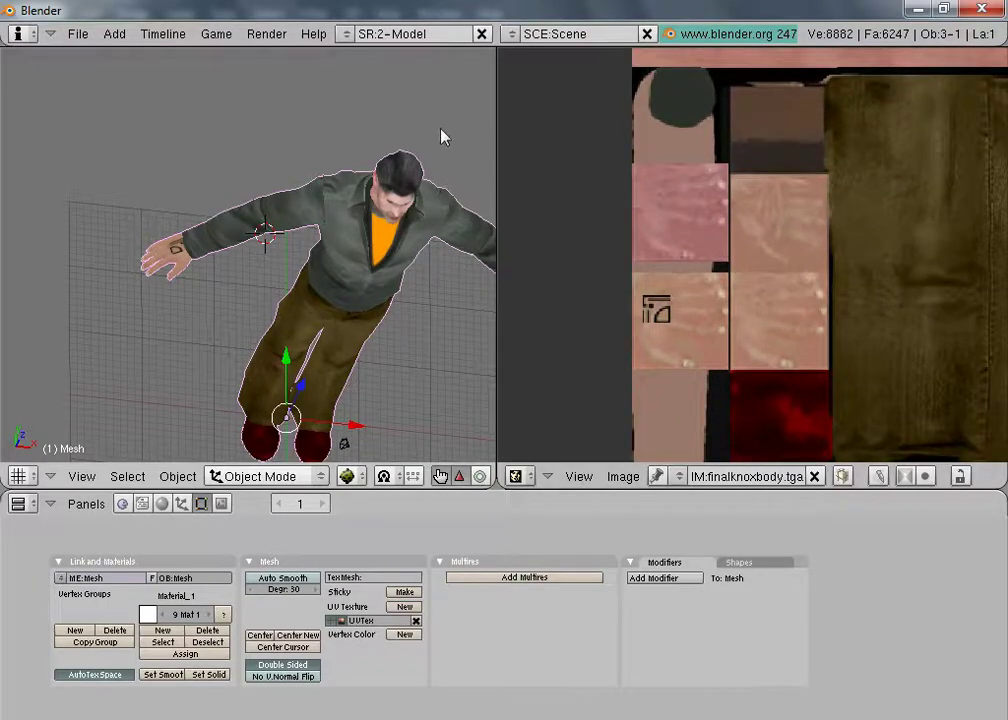
middle_click_drag(398, 126, 219, 131, "shift")
scroll(376, 308, "up", 2)
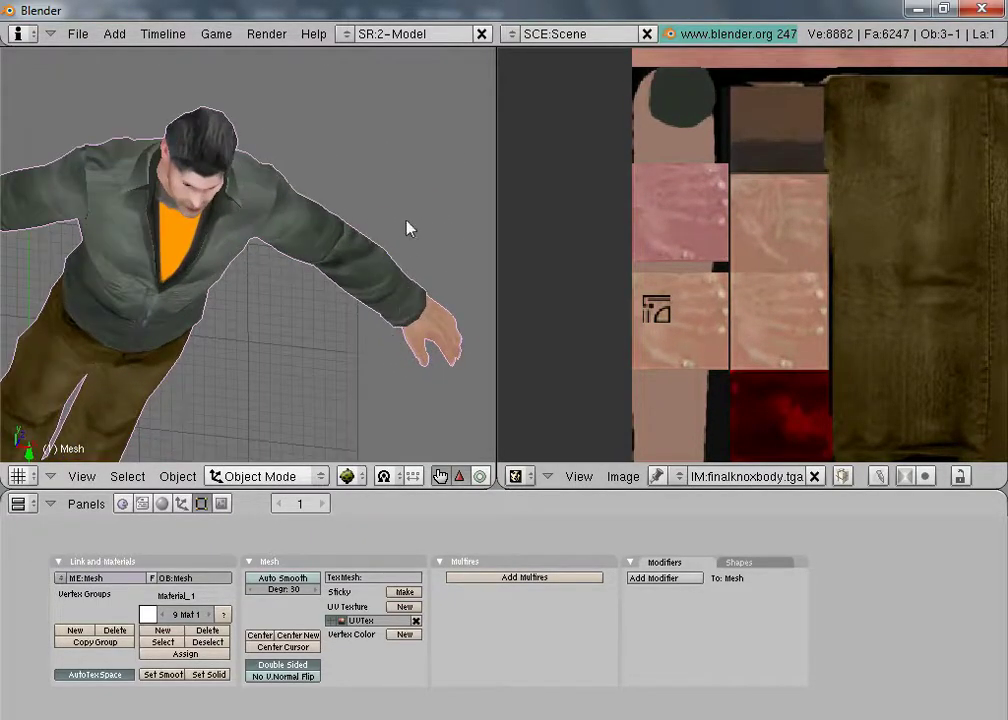
middle_click_drag(406, 229, 297, 140, "shift")
scroll(378, 248, "up", 2)
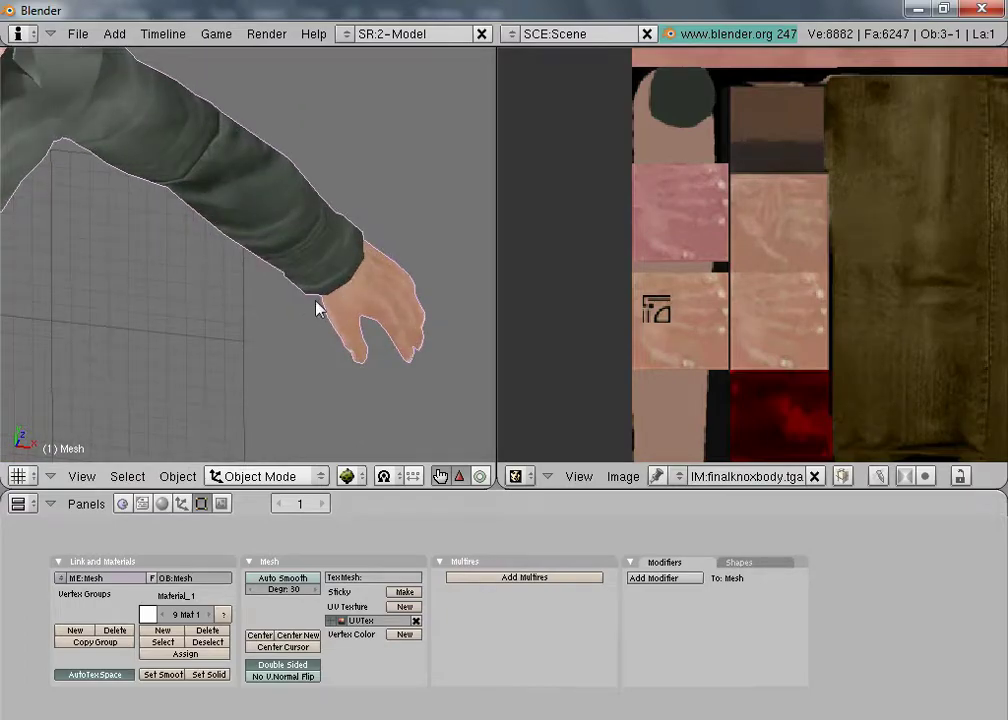
left_click(254, 476)
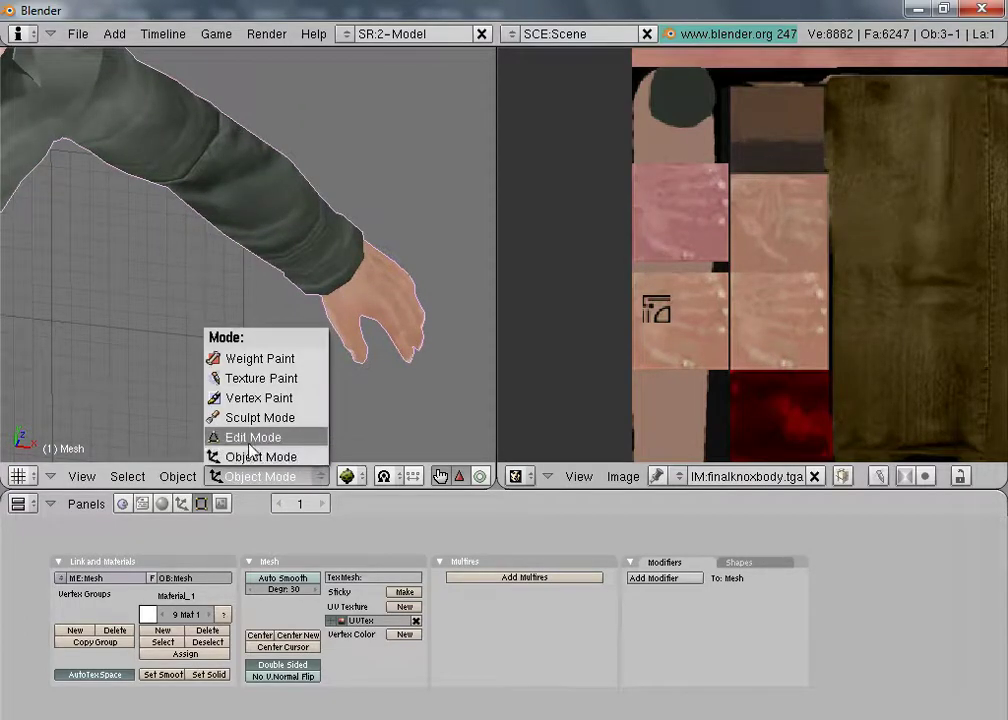
left_click(265, 434)
scroll(404, 305, "up", 3)
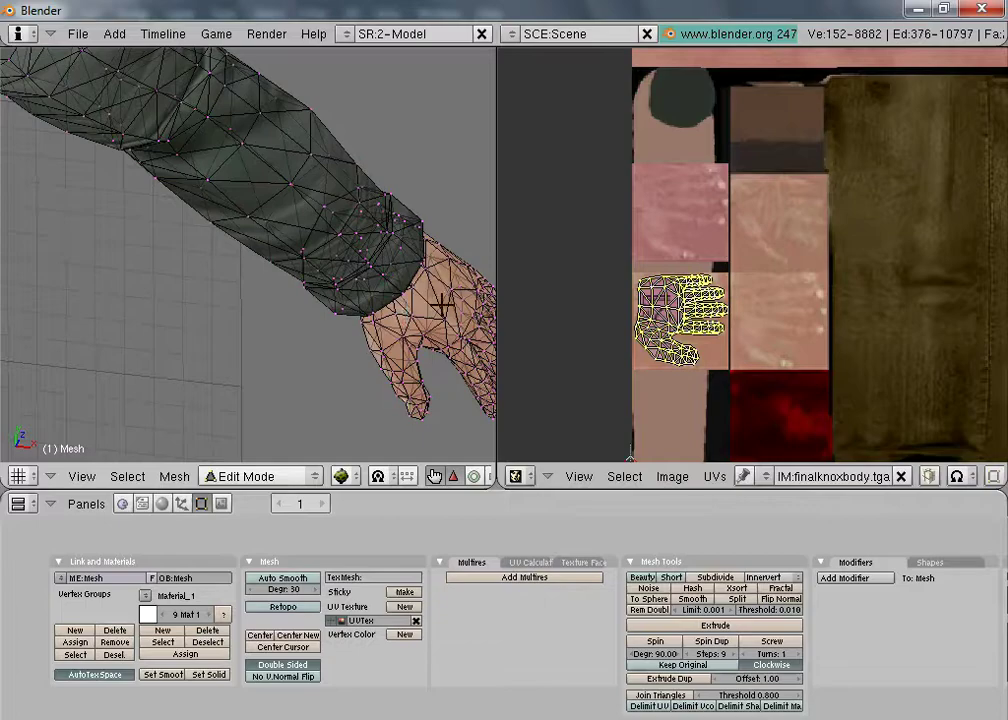
Step: Clear the selection and select the linked palm side of the character's left hand
key("a")
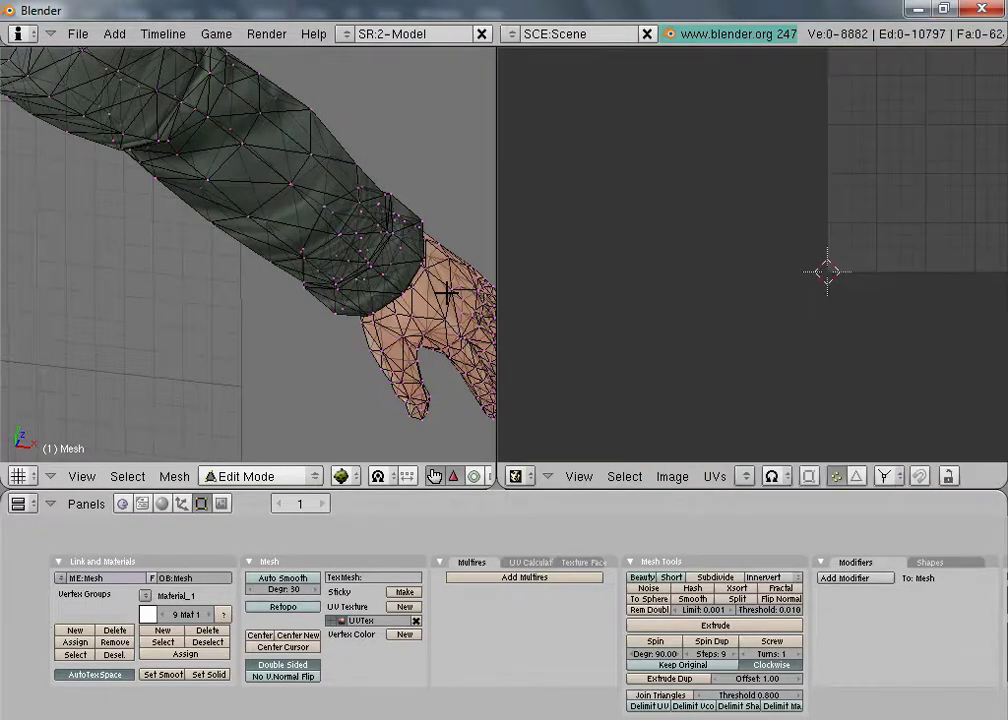
key("a")
key("a")
key("l")
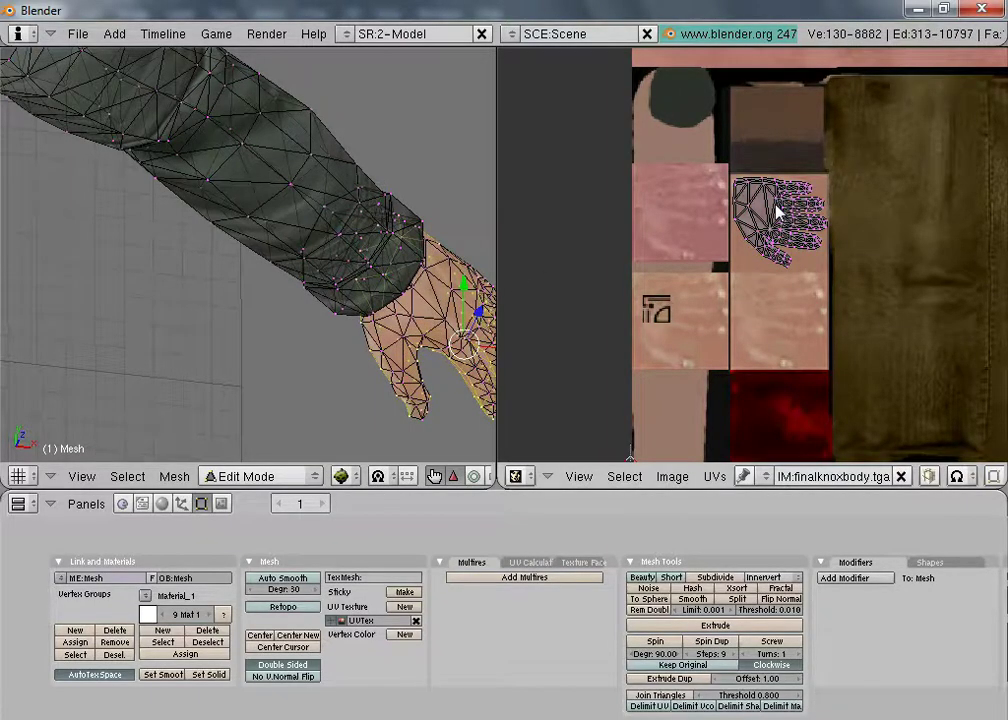
scroll(405, 280, "down", 2)
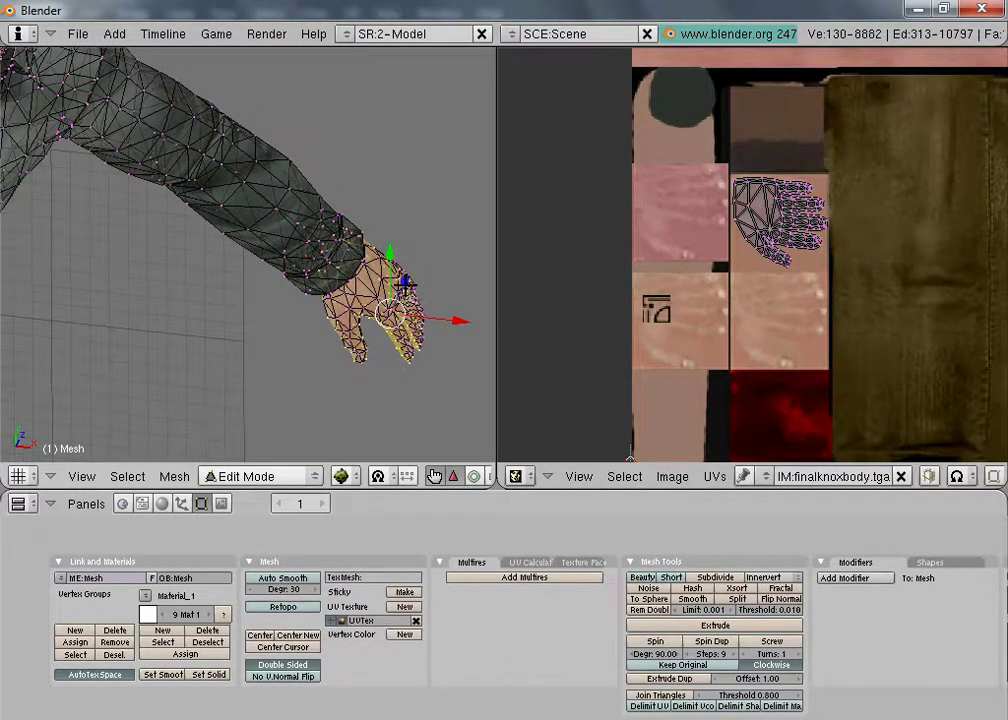
Step: Clear the selection and select the linked back side of the character's left hand in a close view
key("a")
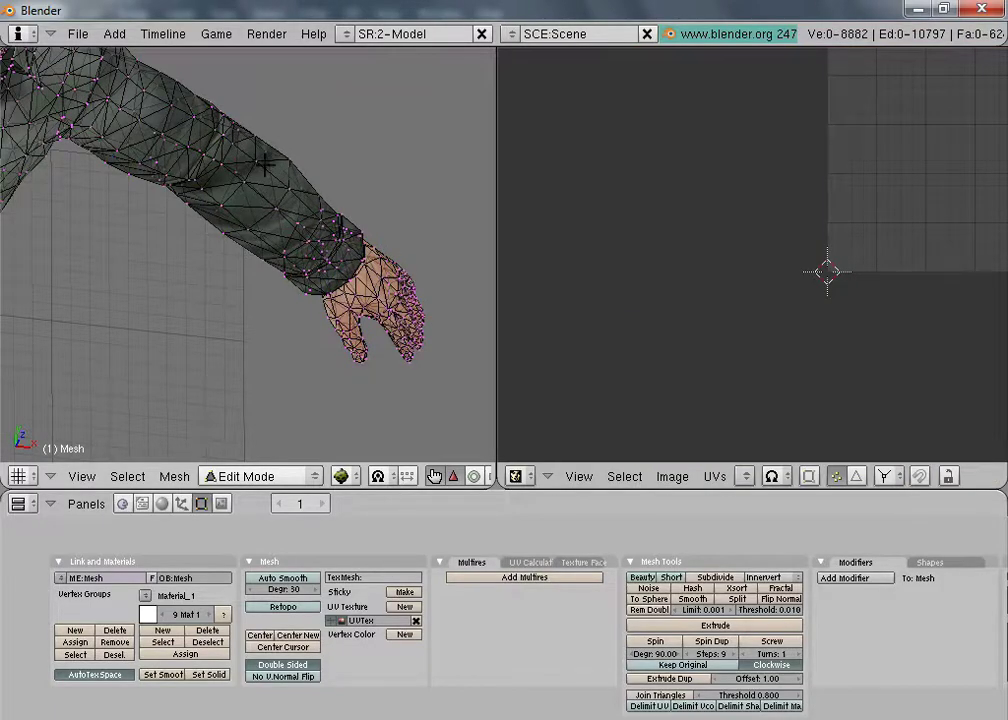
middle_click_drag(264, 163, 238, 103)
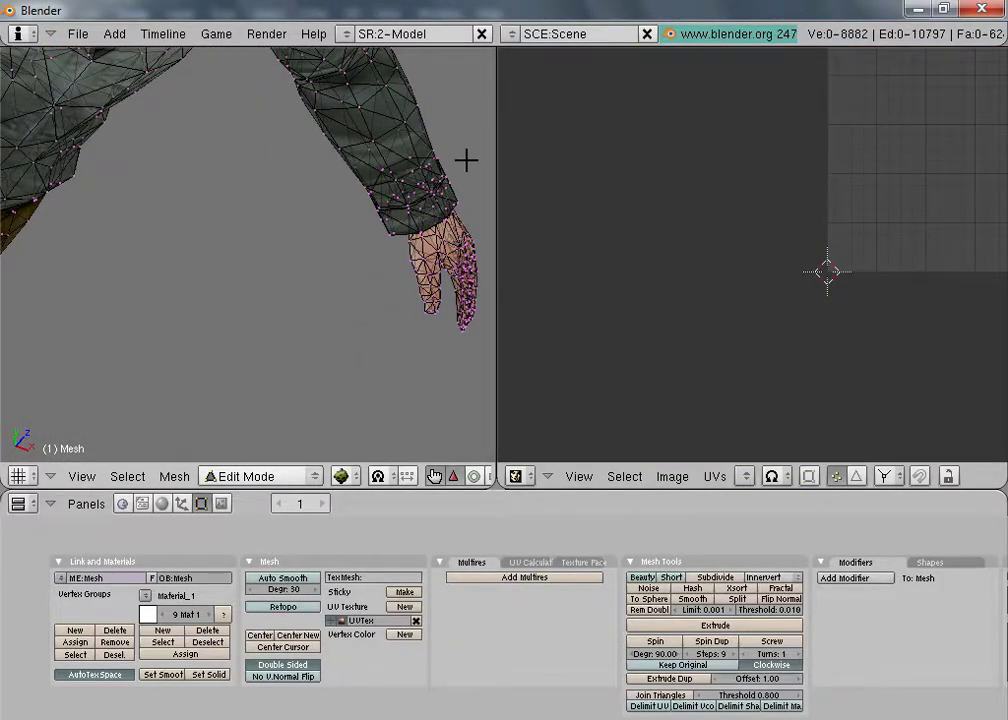
middle_click_drag(466, 160, 360, 230, "shift")
scroll(290, 257, "up", 3)
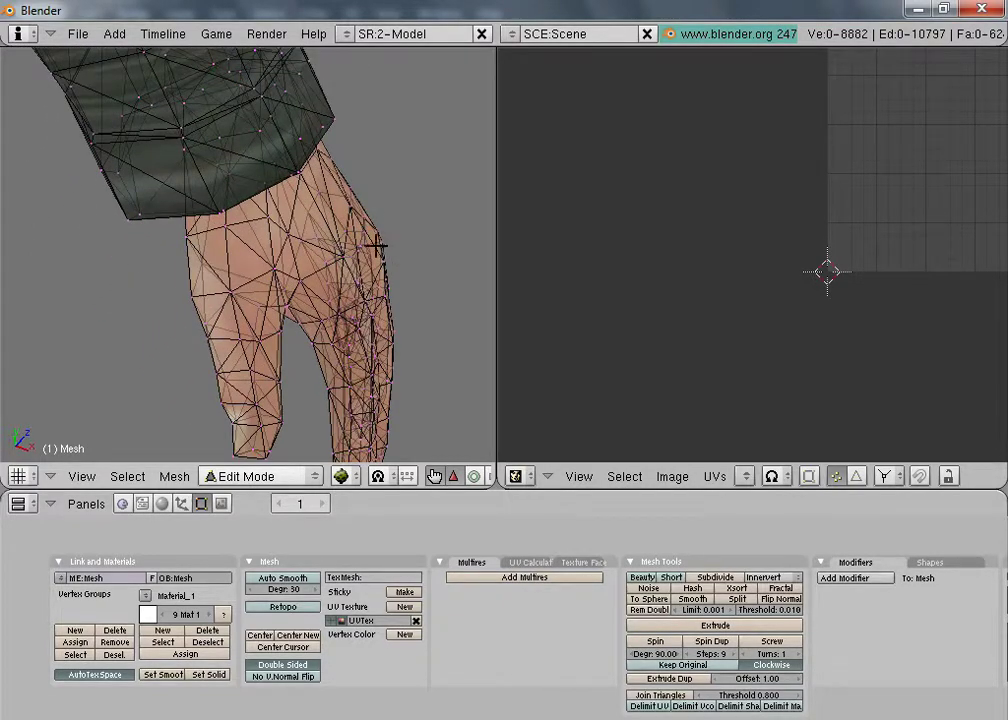
key("l")
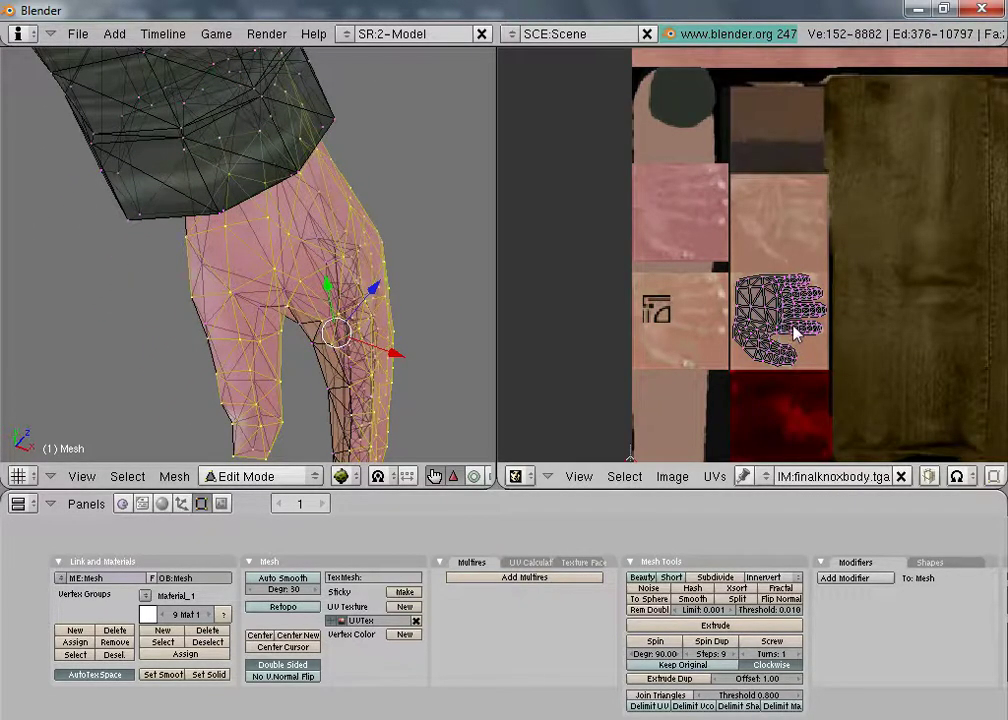
Step: Select all UVs of the back of the hand and move them onto the pink hand patch of finalknoxbody.tga
key("a")
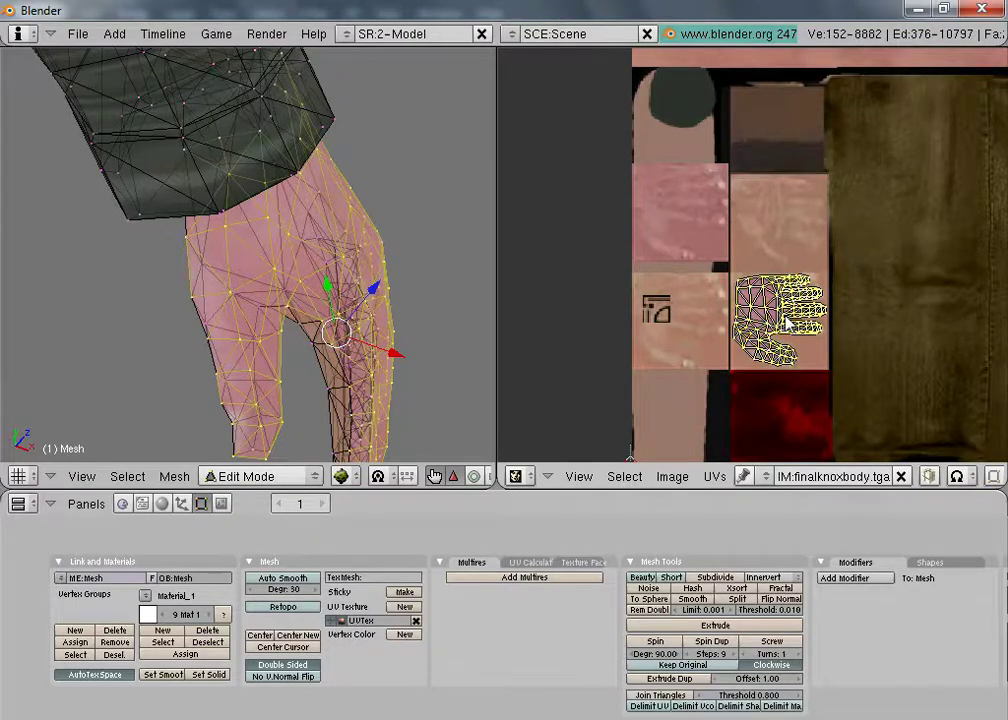
key("g")
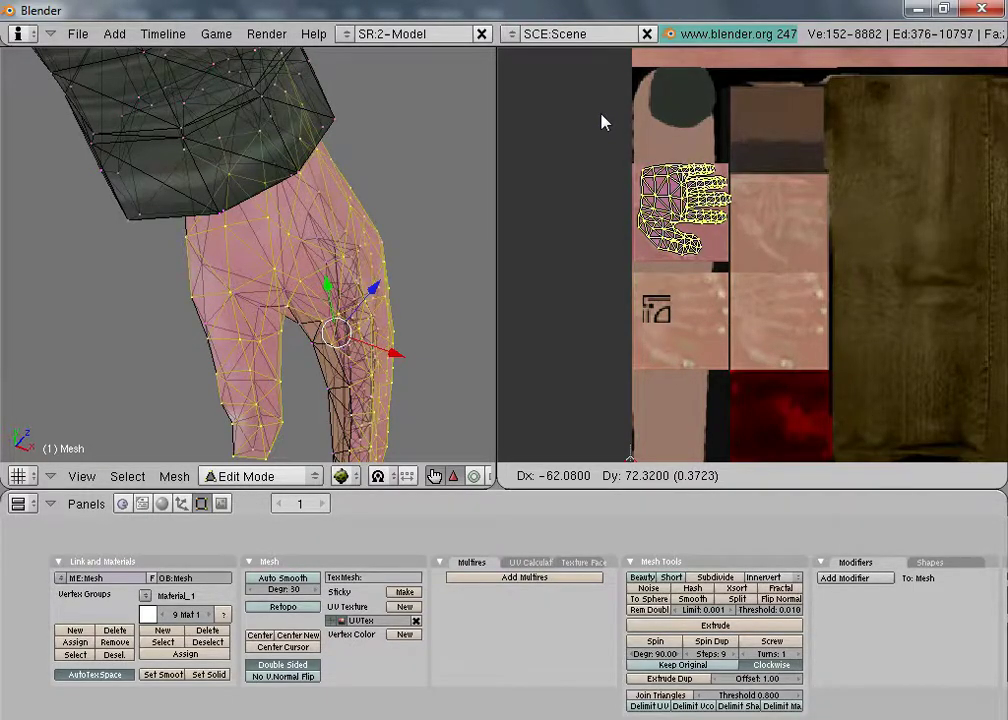
left_click(598, 121)
Step: Return the mesh to Object Mode and examine the textures of the character's two hands from several sides
middle_click_drag(215, 215, 149, 319)
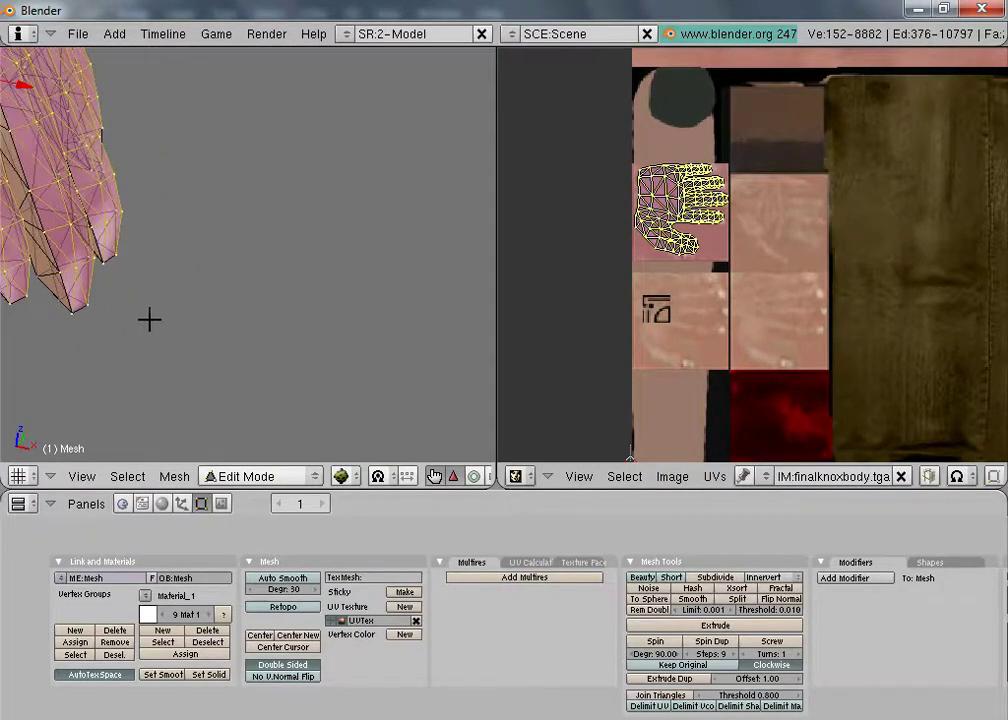
left_click(265, 477)
left_click(264, 458)
middle_click_drag(115, 323, 254, 261)
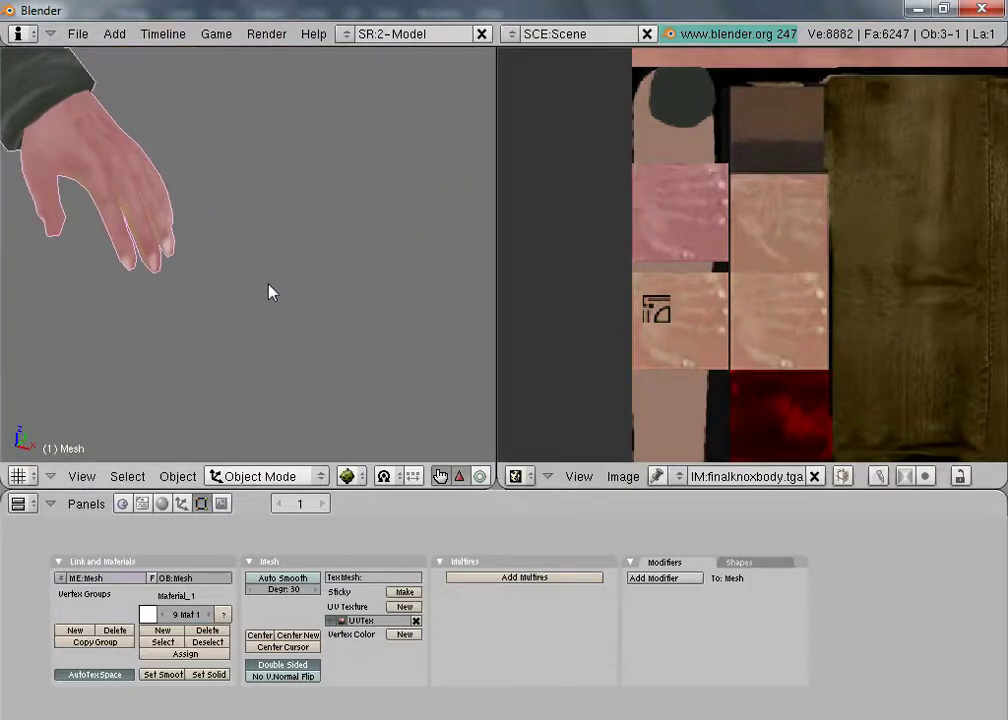
scroll(270, 292, "down", 8)
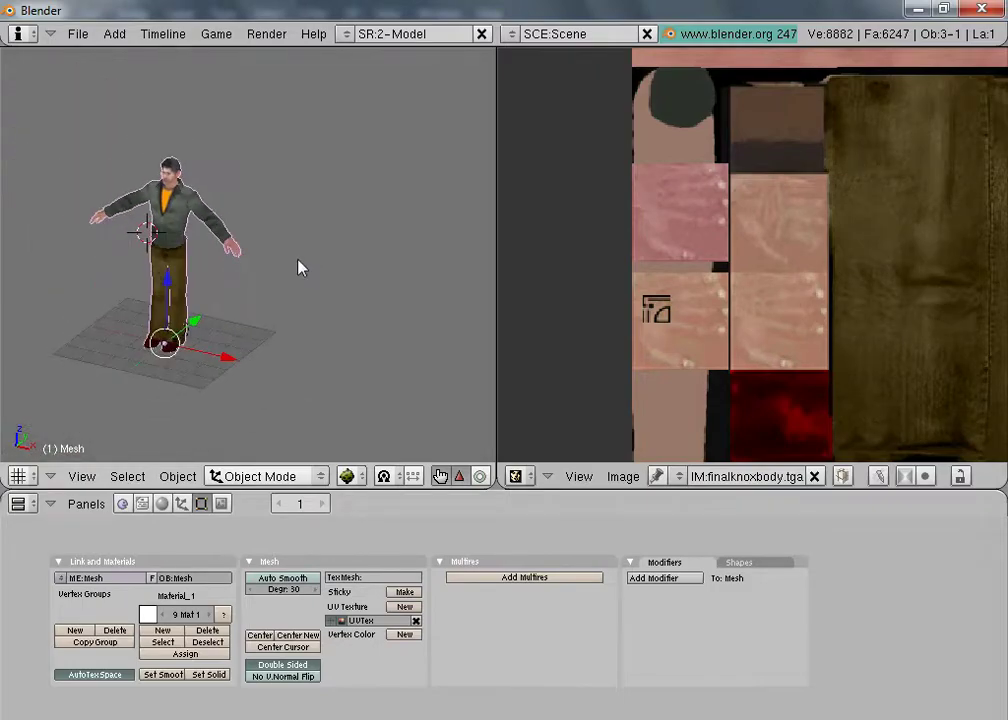
middle_click_drag(300, 267, 437, 308)
scroll(369, 256, "up", 6)
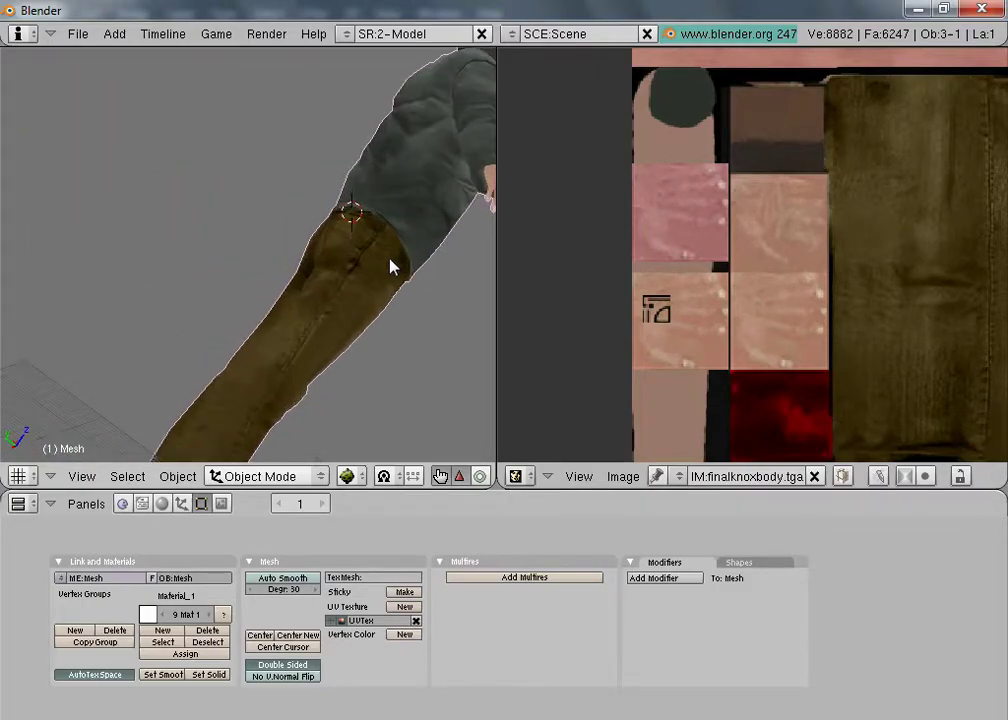
middle_click_drag(390, 259, 310, 290)
mouse_move(194, 290)
middle_mouse_down()
mouse_move(243, 295)
mouse_move(210, 298)
middle_mouse_up()
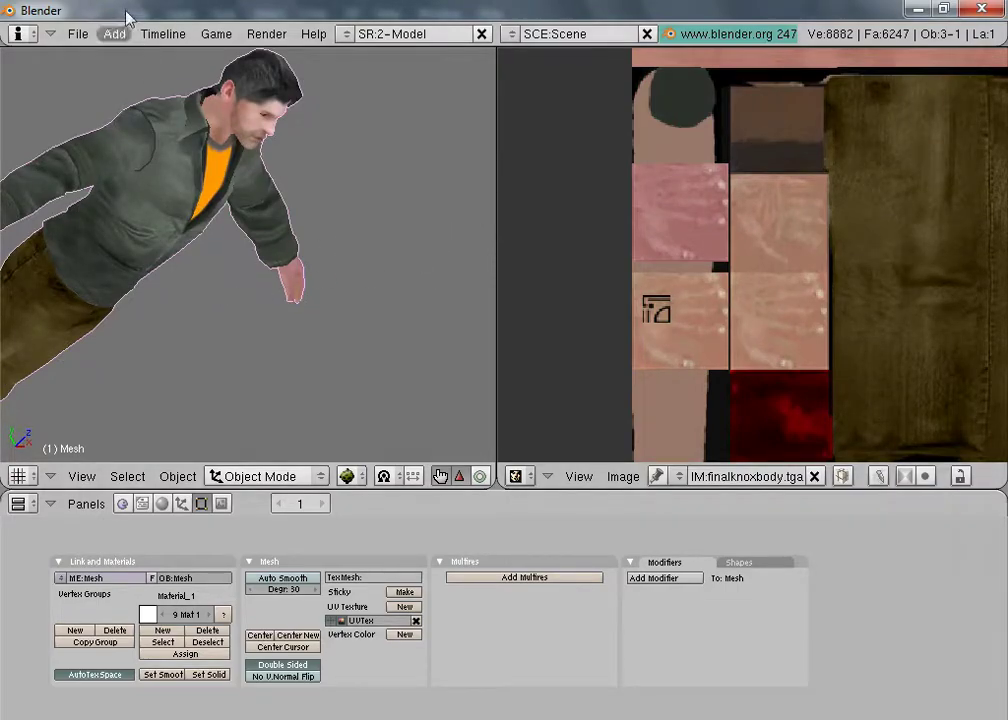
Step: Start a Bloodlines_ALL (x.mdl) export of the mesh and browse to the unique\santa_monica\knox folder
left_click(75, 34)
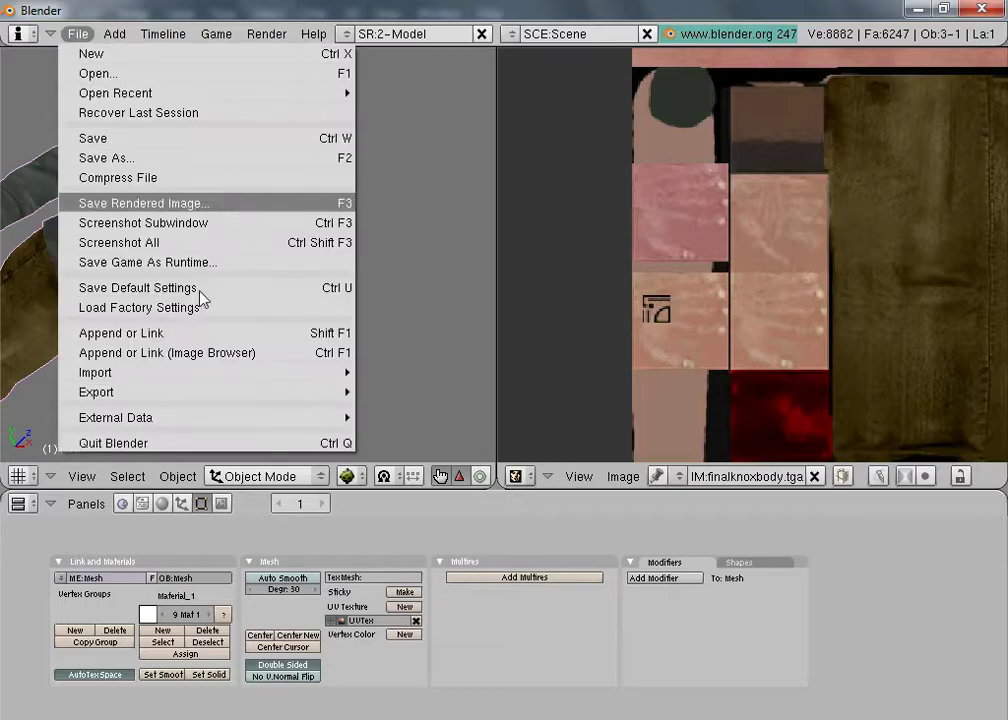
mouse_move(185, 393)
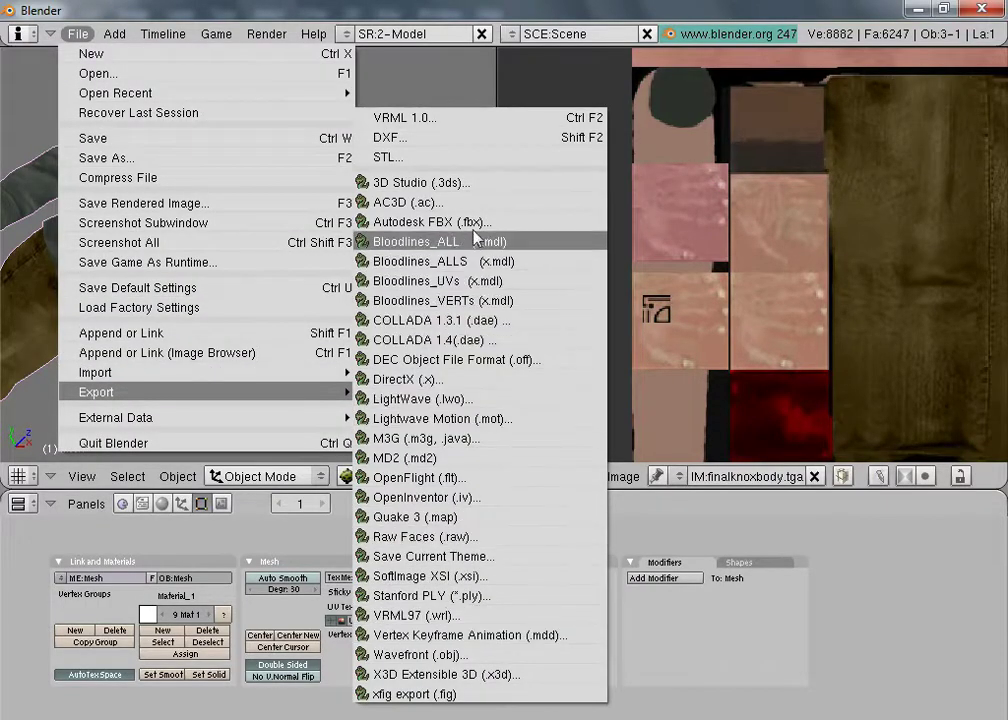
left_click(505, 243)
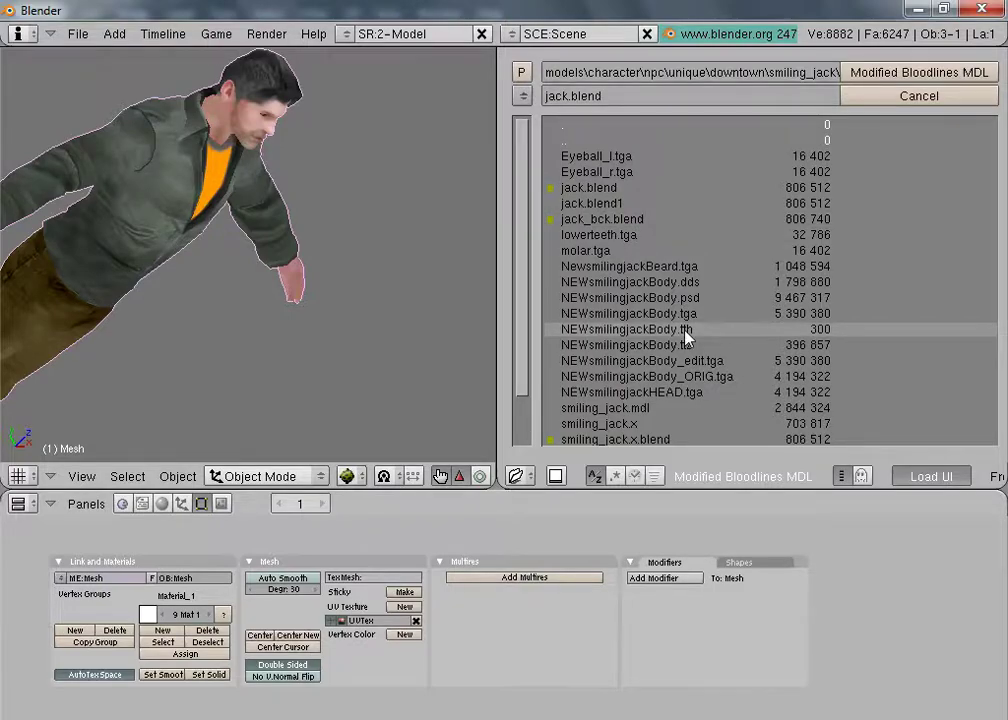
left_click(577, 143)
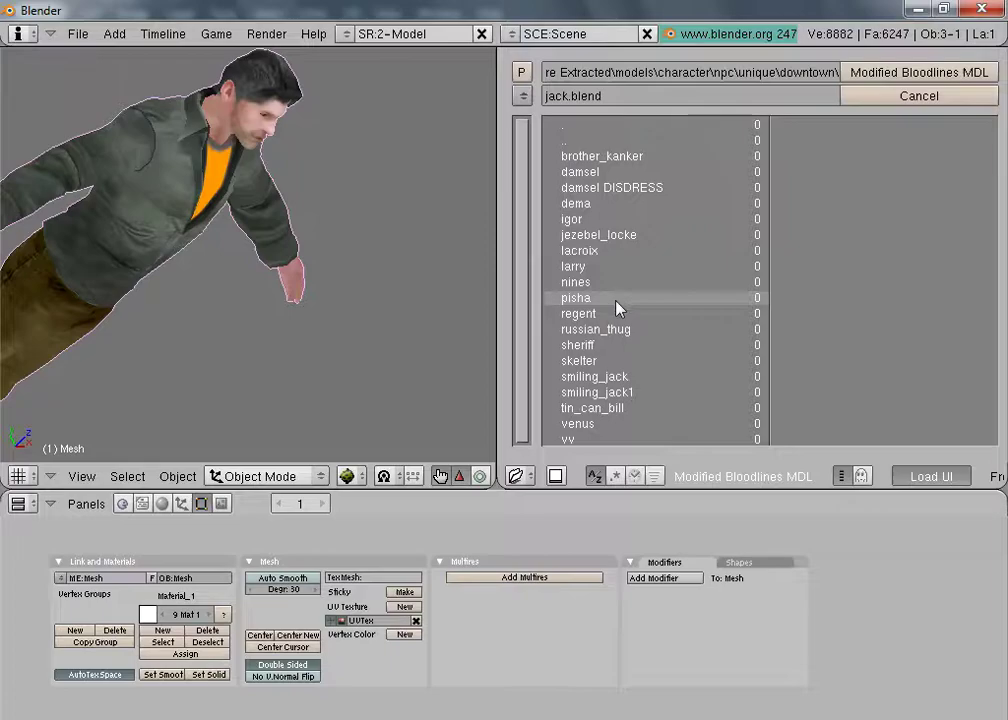
left_click(592, 141)
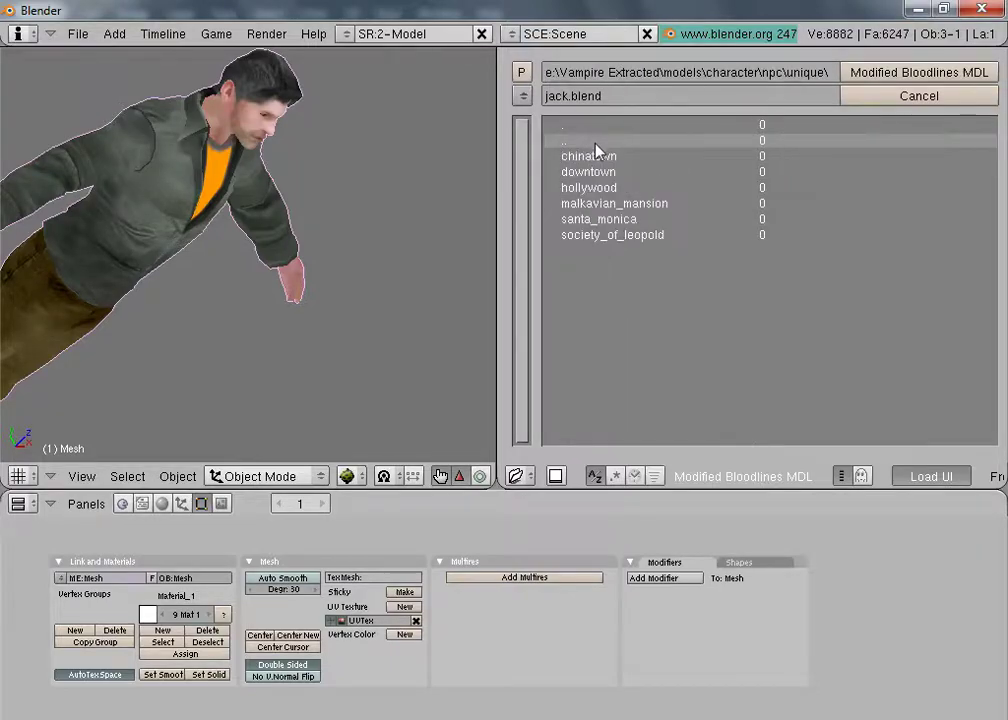
left_click(620, 220)
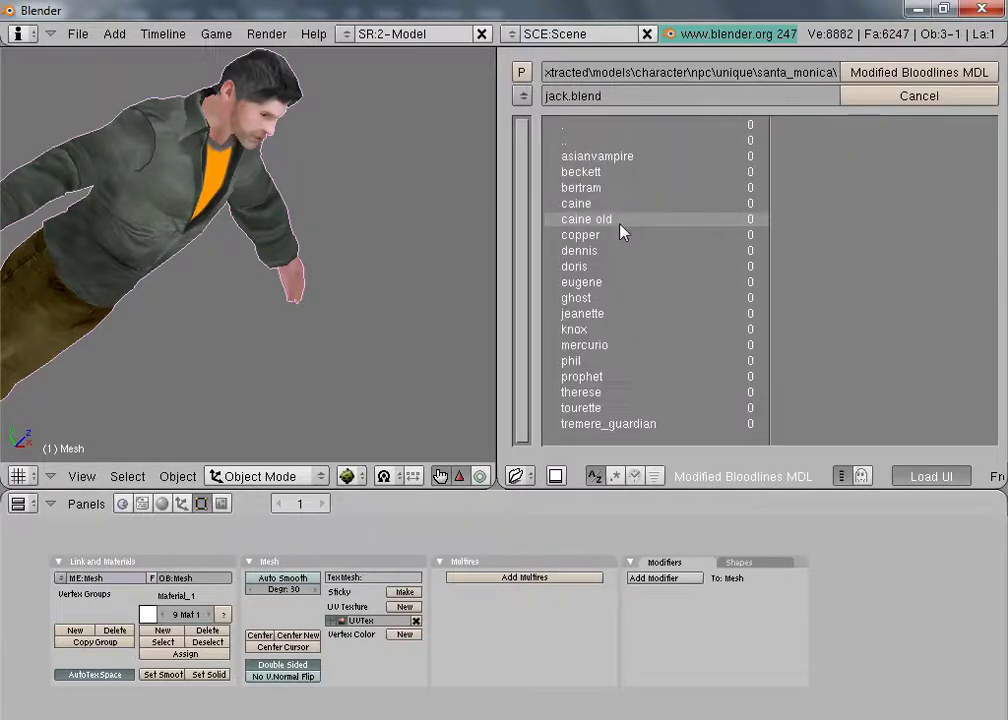
left_click(579, 338)
Step: Choose knox.mdl as the export file and export the modified Bloodlines model
scroll(625, 327, "down", 2)
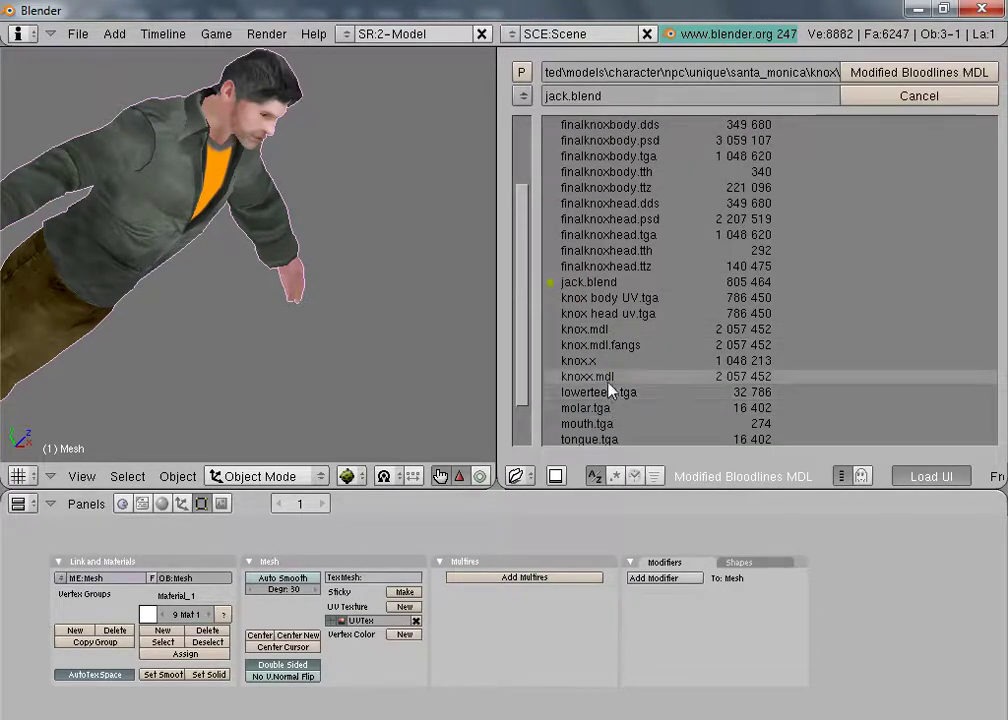
left_click(615, 377)
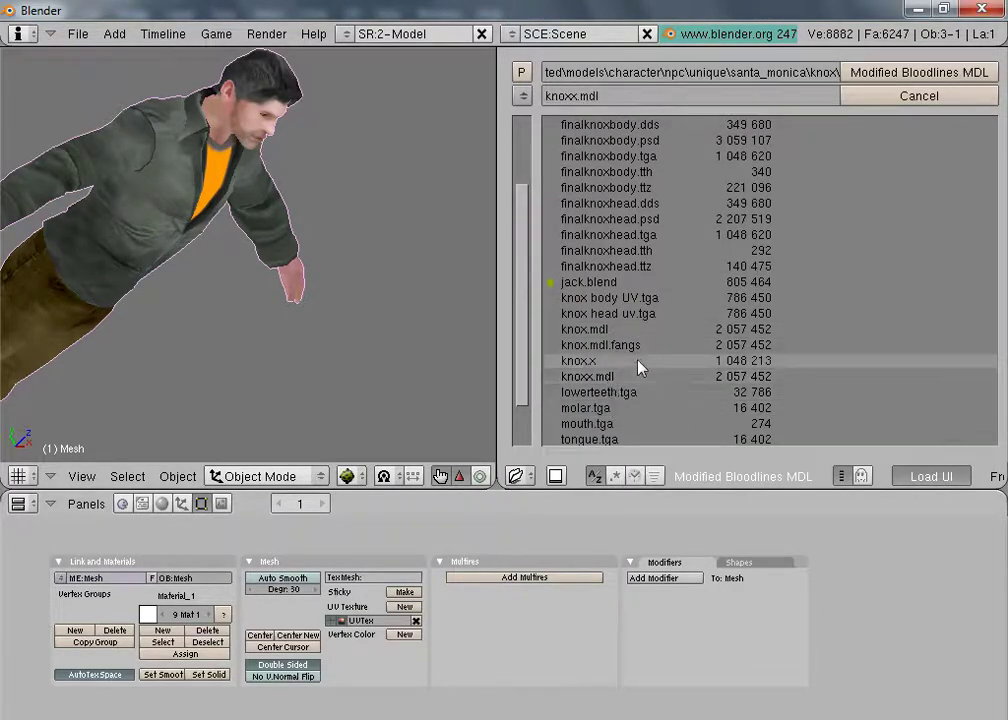
left_click(596, 330)
left_click(900, 72)
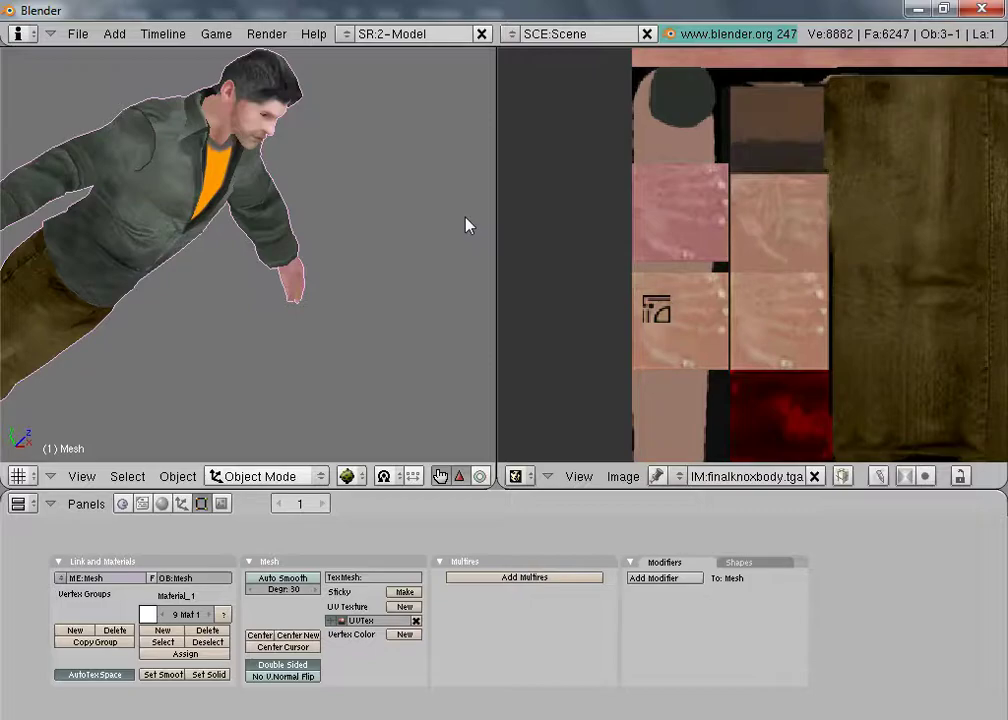
Step: Replace the scene with the recent file smiling_jack\jack.blend and examine the tattoos on both of the character's arms
left_click(78, 33)
left_click(90, 58)
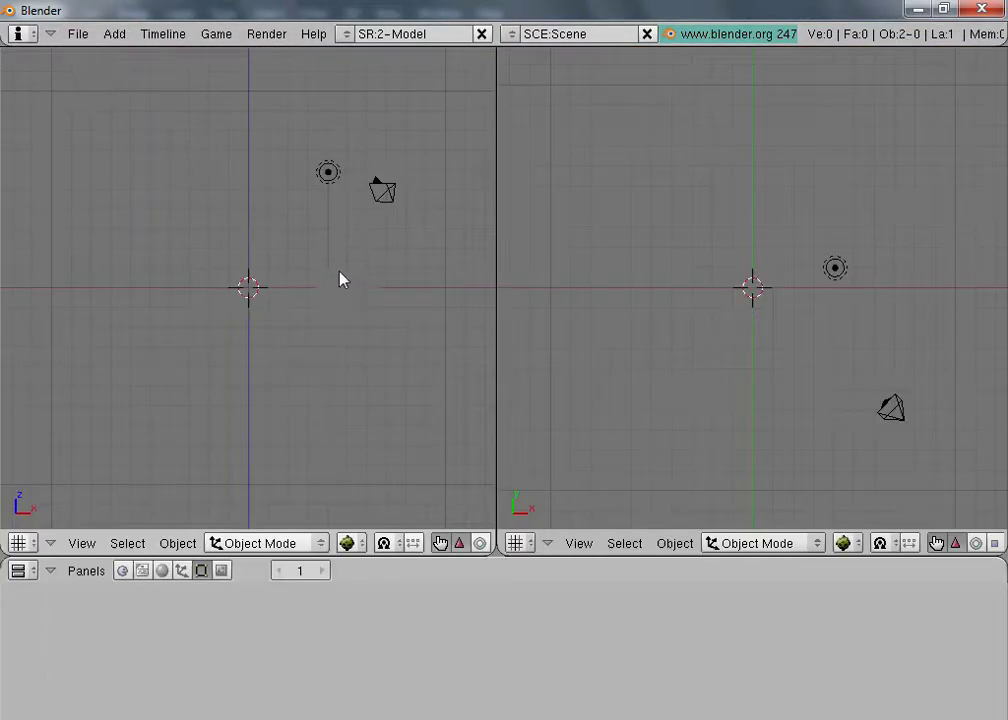
left_click(86, 38)
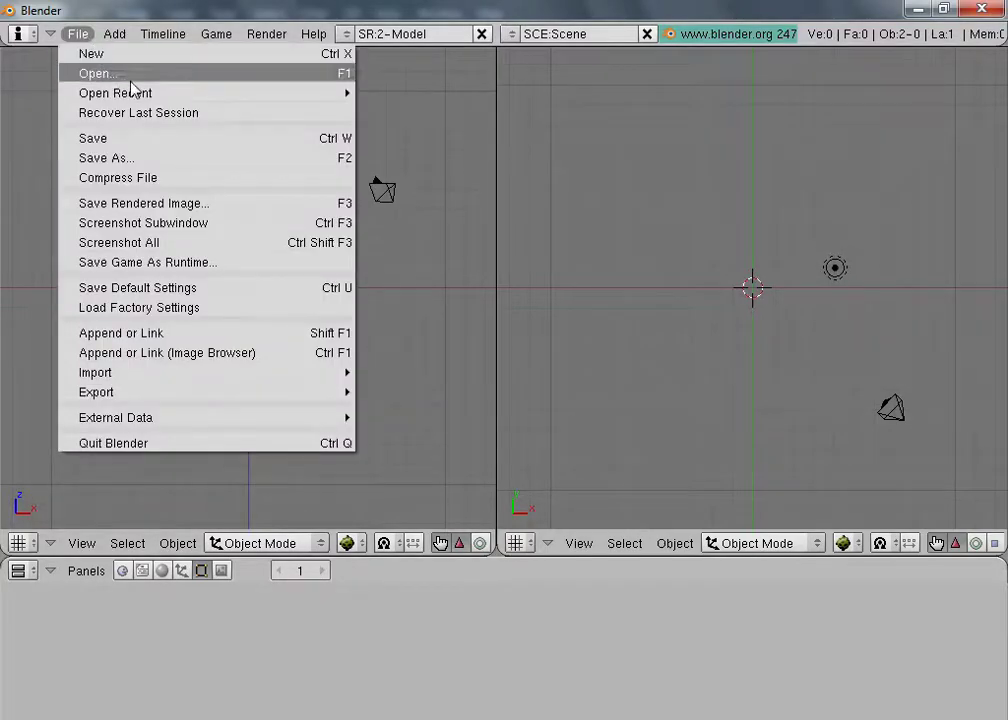
mouse_move(140, 95)
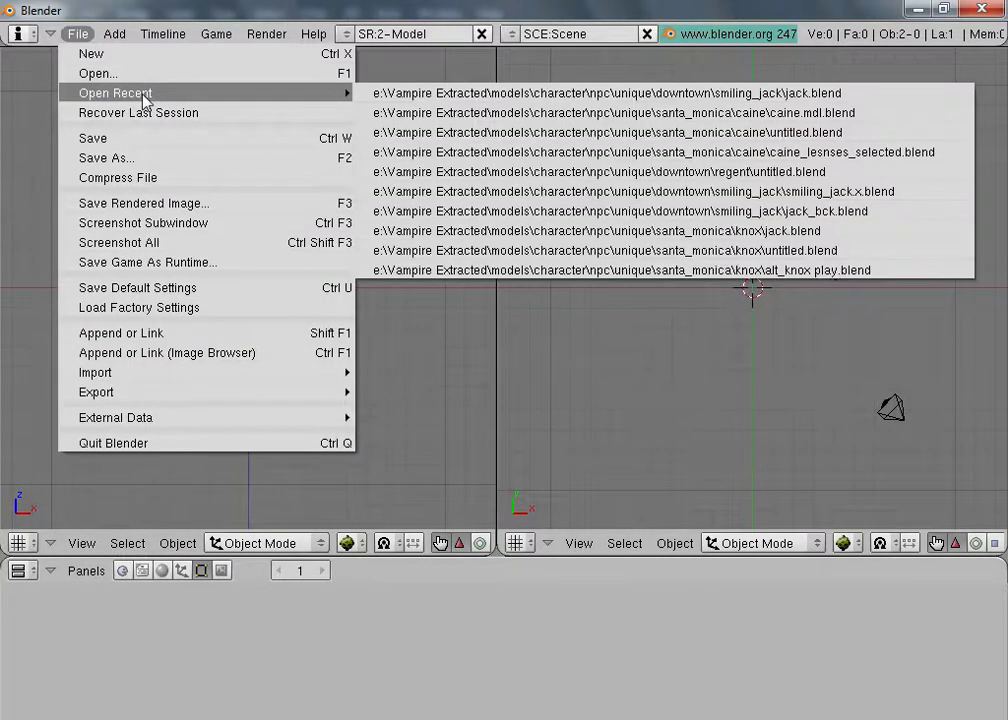
left_click(463, 95)
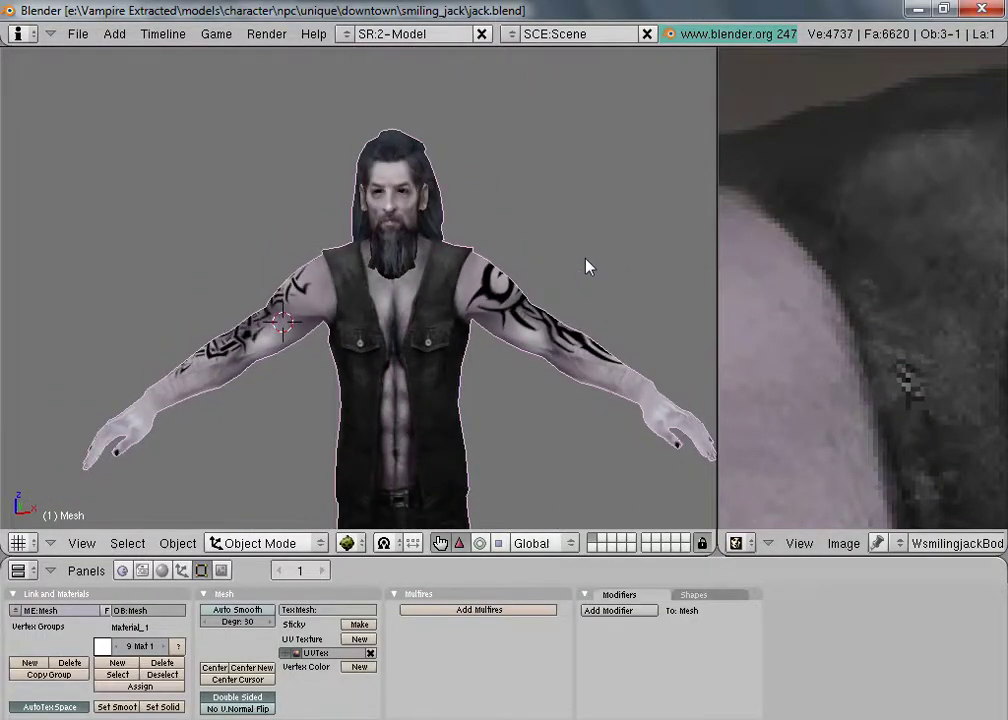
scroll(575, 278, "up", 4)
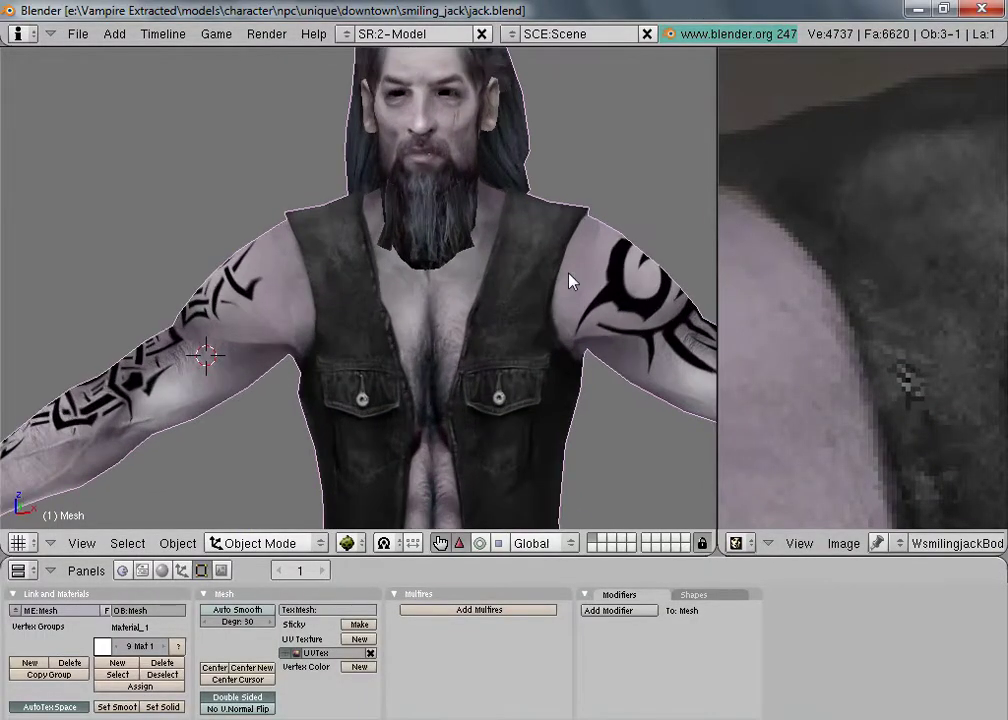
scroll(569, 281, "down", 5)
middle_click_drag(616, 252, 177, 318)
middle_click_drag(569, 258, 452, 299)
middle_click_drag(218, 275, 321, 402)
scroll(333, 400, "up", 6)
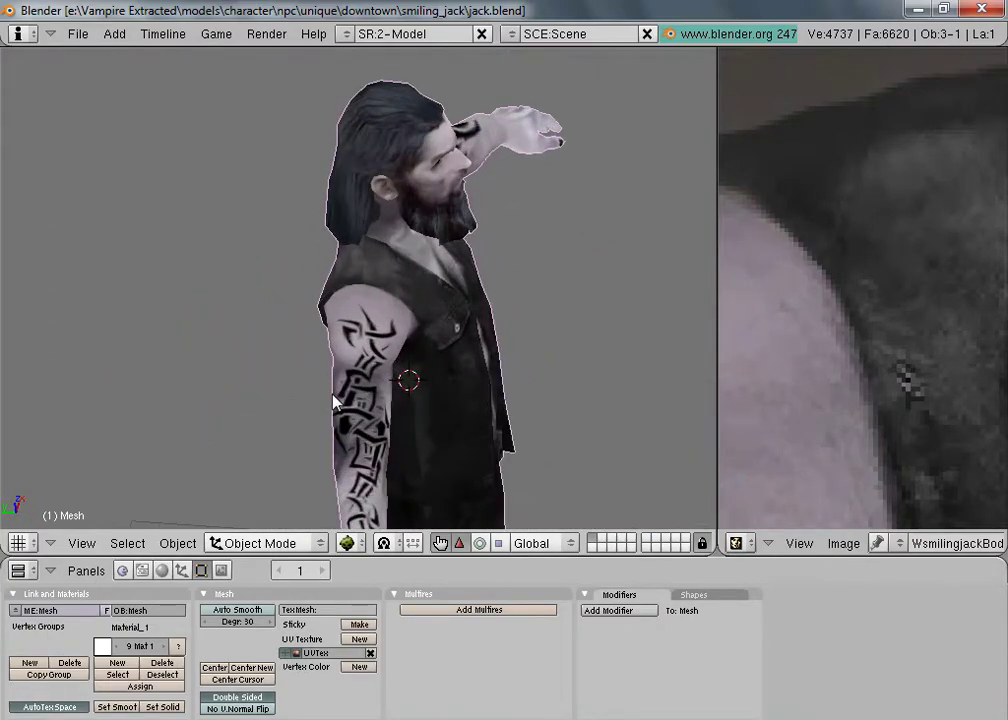
middle_click_drag(446, 428, 470, 342)
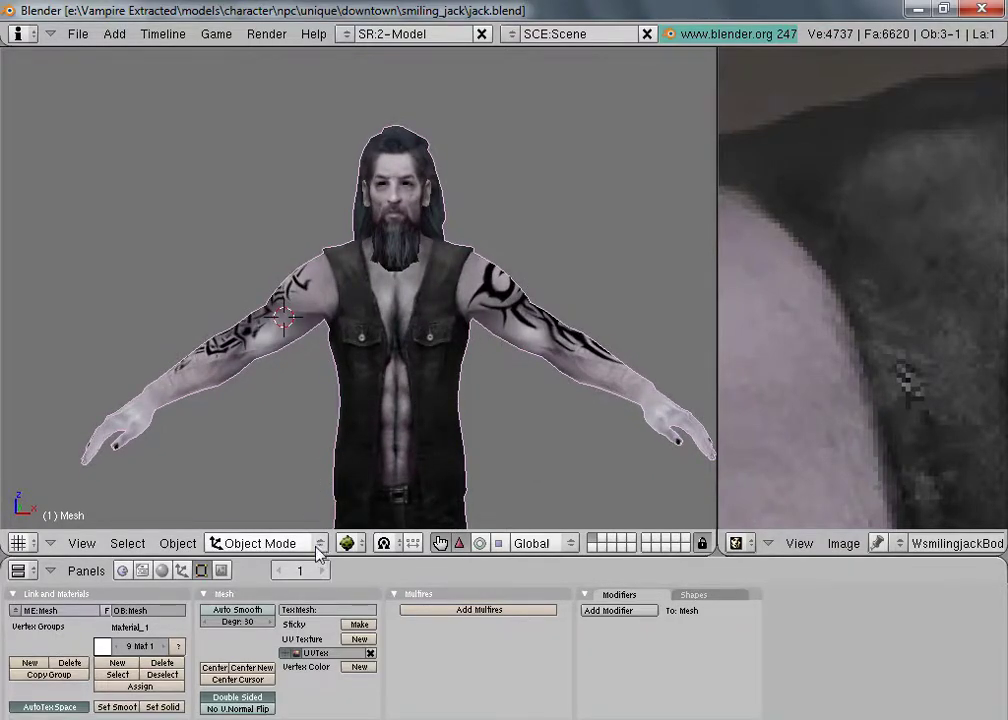
Step: Discard the open jack.blend scene and start a new empty one
left_click(77, 34)
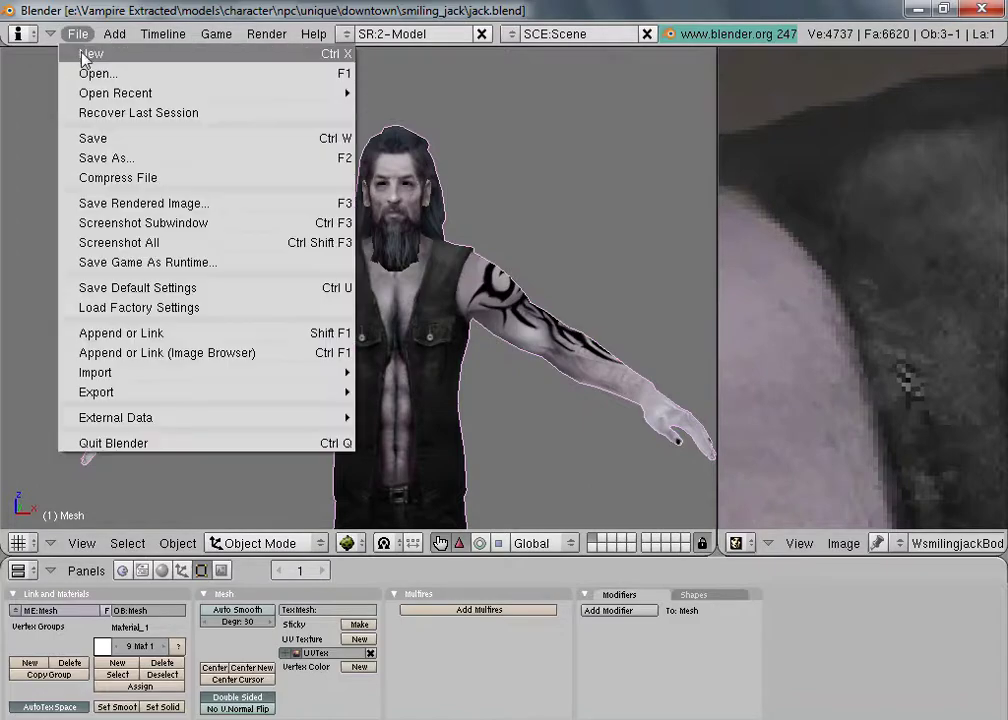
left_click(80, 49)
left_click(82, 55)
Step: Import smiling_jack.x from the smiling_jack folder with the VampEd_242 (.x) importer and enlarge the 3D views over the buttons area
left_click(77, 34)
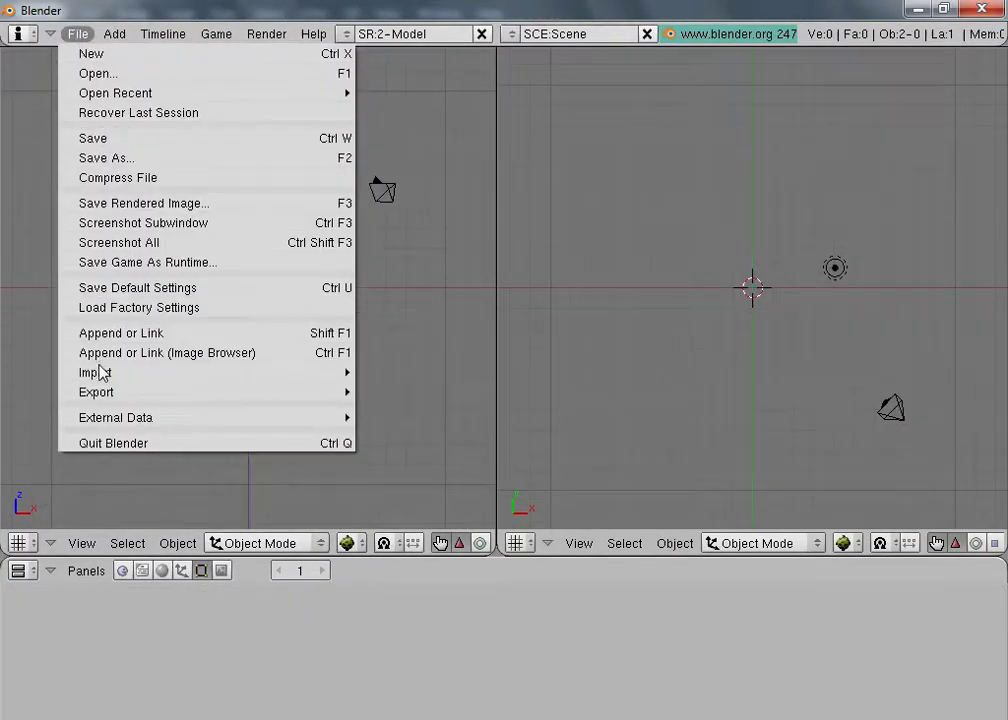
mouse_move(100, 373)
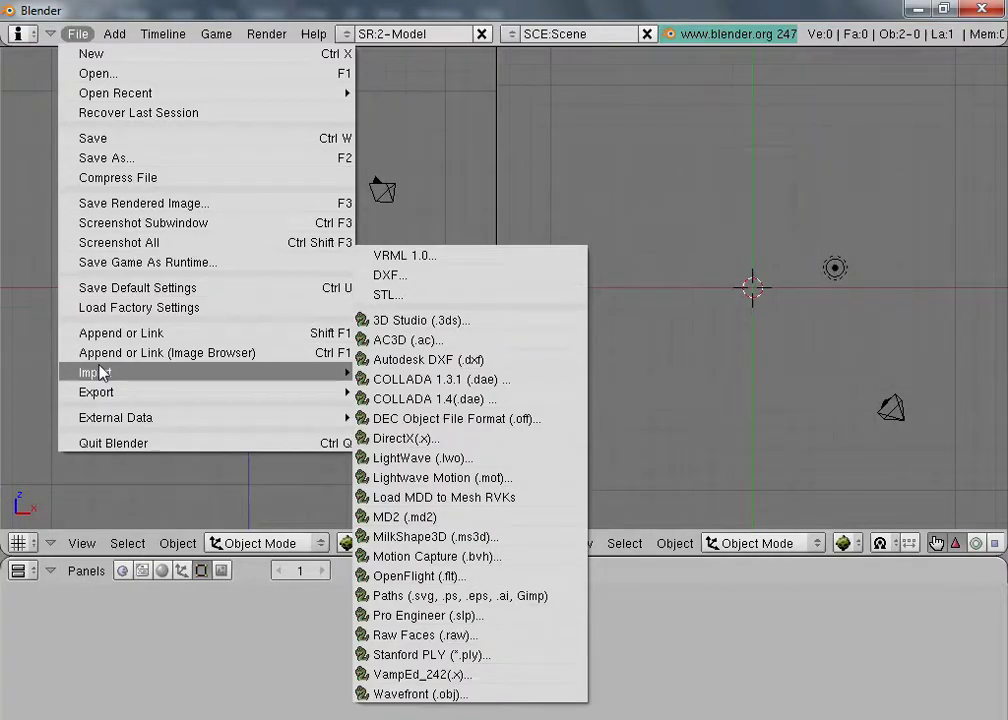
left_click(460, 676)
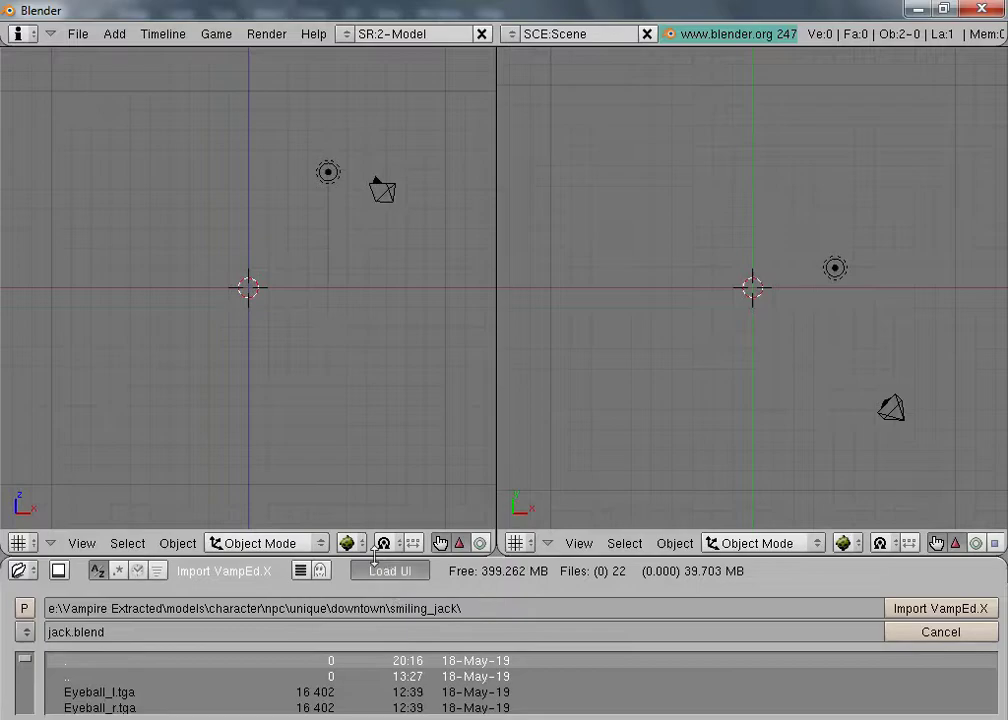
left_click_drag(378, 520, 400, 270)
scroll(300, 500, "down", 2)
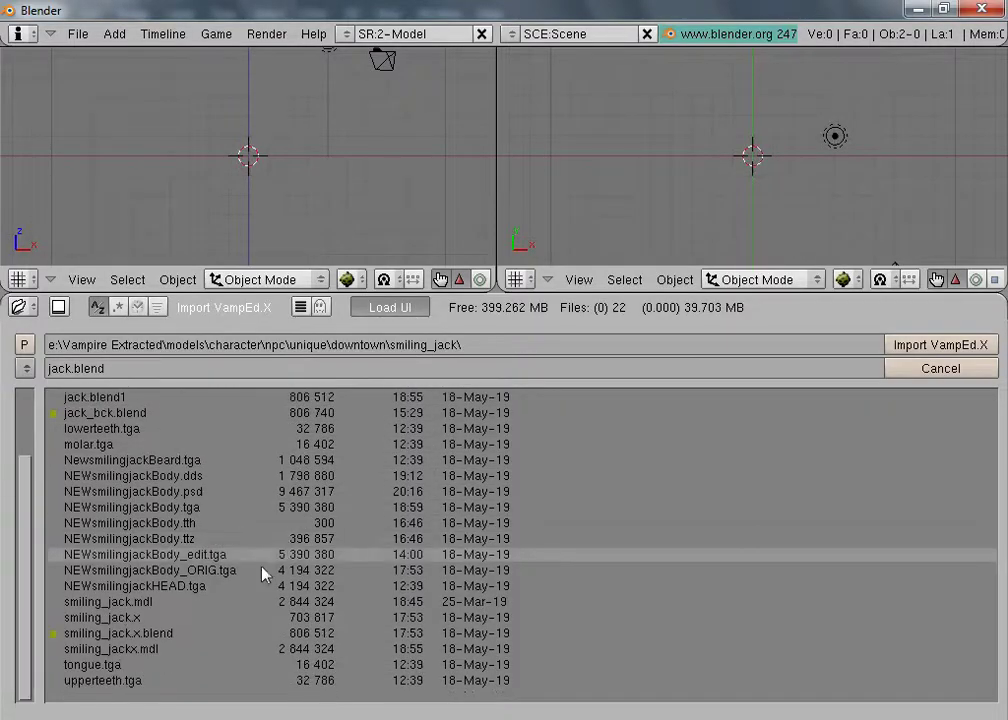
left_click(150, 618)
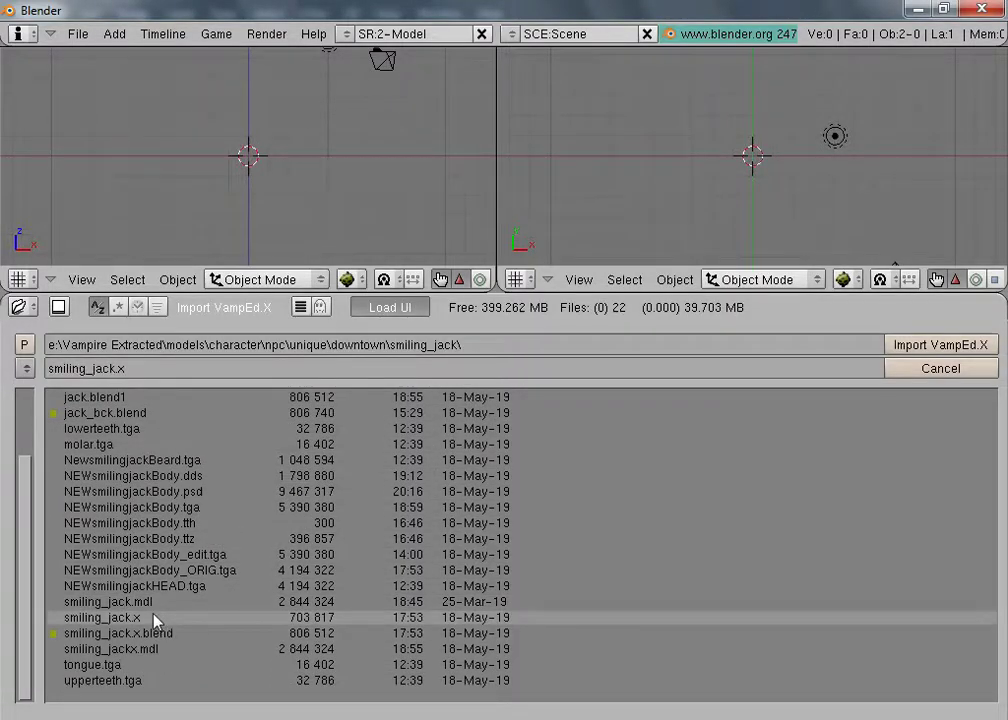
left_click(903, 348)
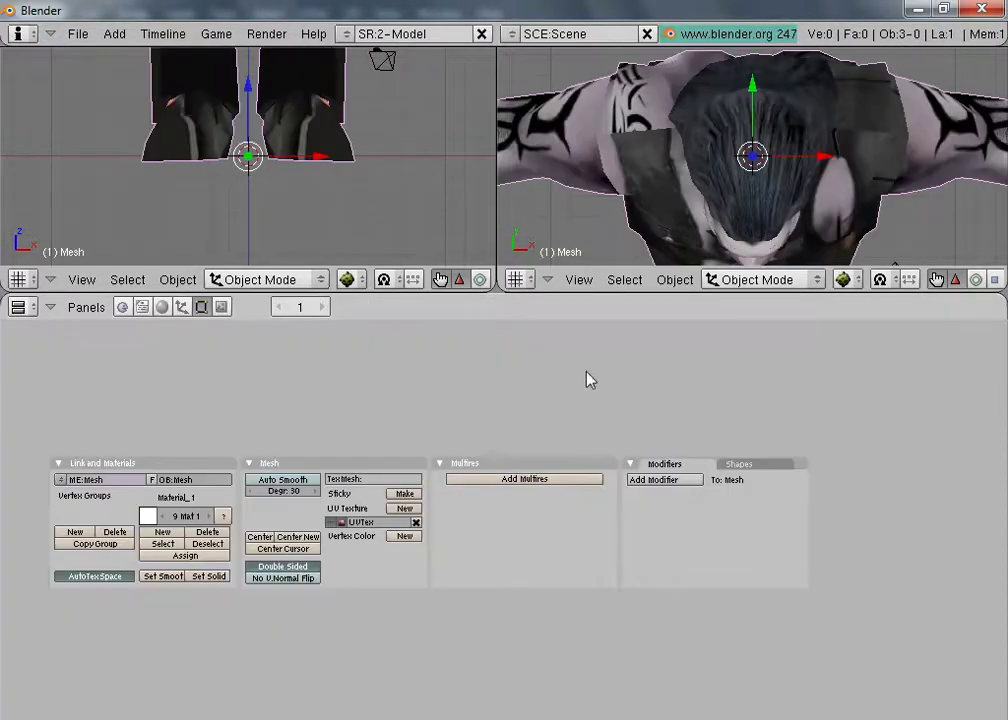
left_click_drag(437, 290, 430, 696)
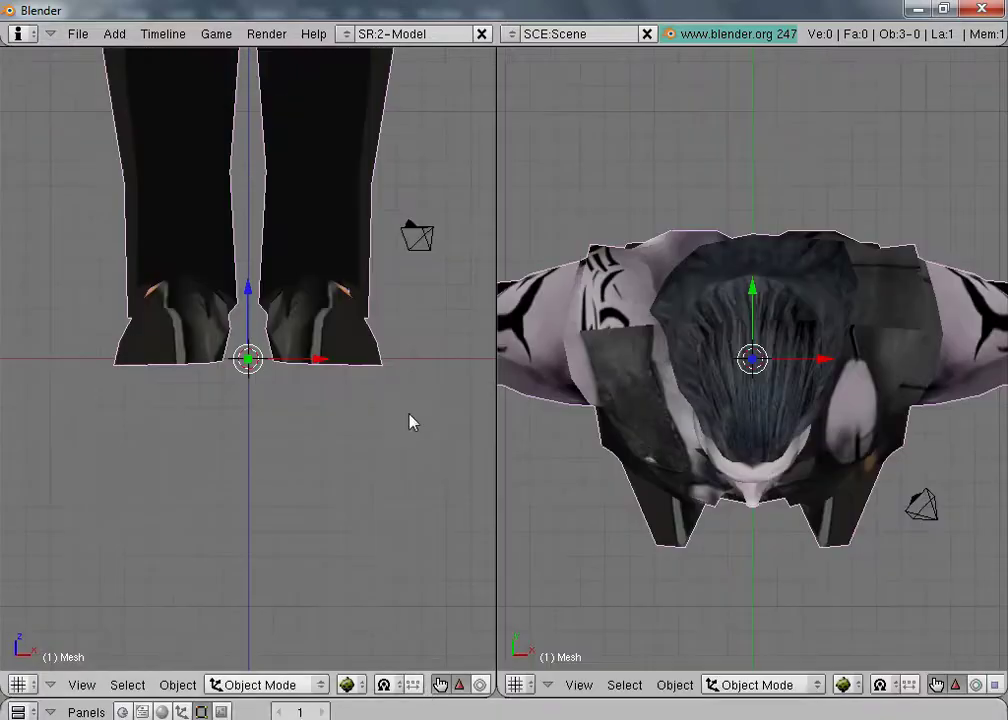
Step: Frame the character's upper body in the front view and change the neighbouring top view to the UV/Image Editor
scroll(351, 270, "down", 5)
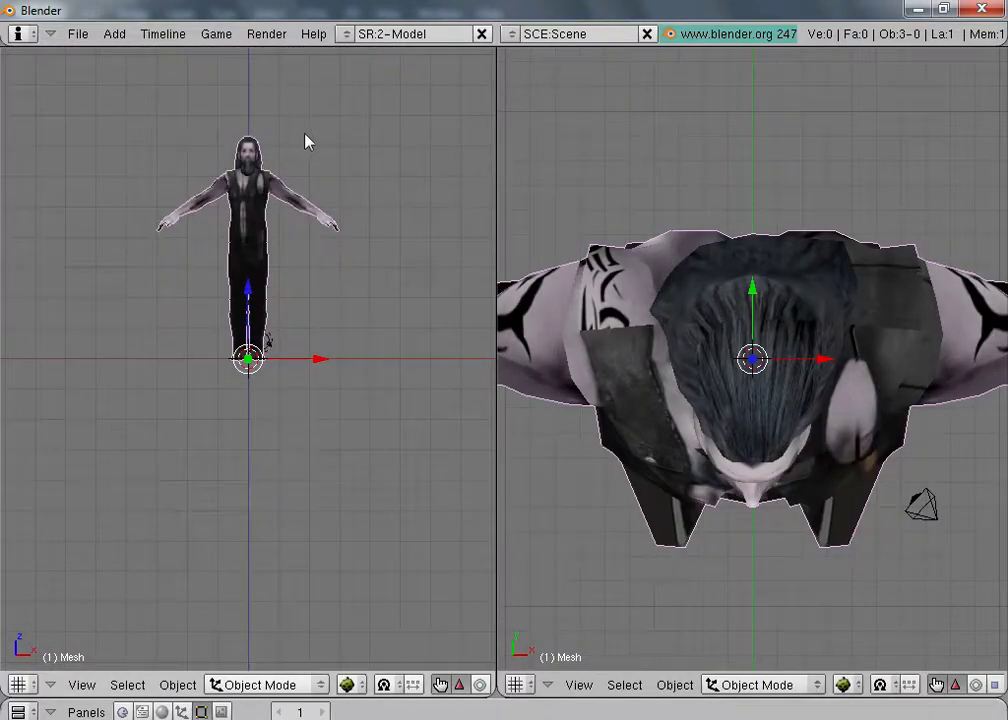
middle_click_drag(308, 142, 315, 292, "shift")
scroll(315, 292, "up", 5)
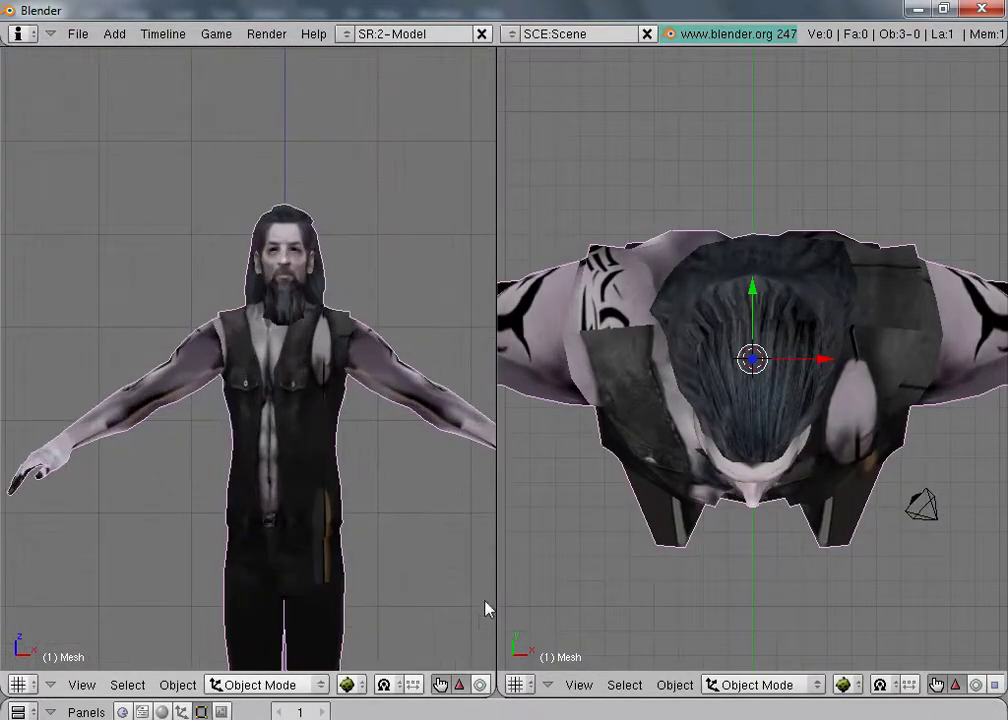
left_click(524, 689)
left_click(576, 582)
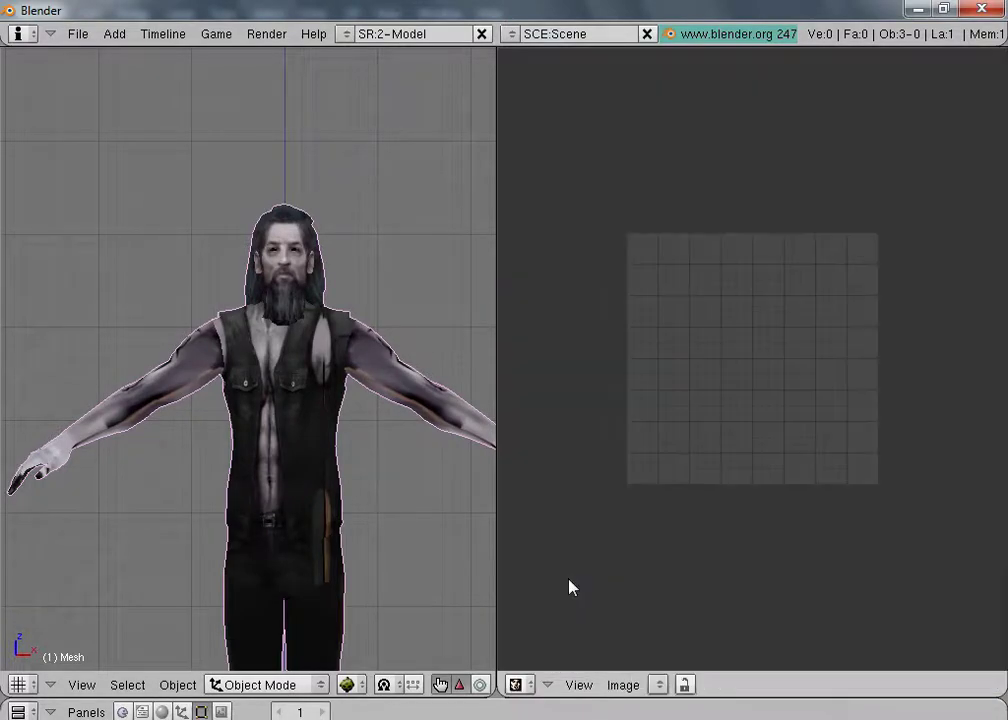
scroll(669, 388, "up", 3)
scroll(671, 371, "down", 1)
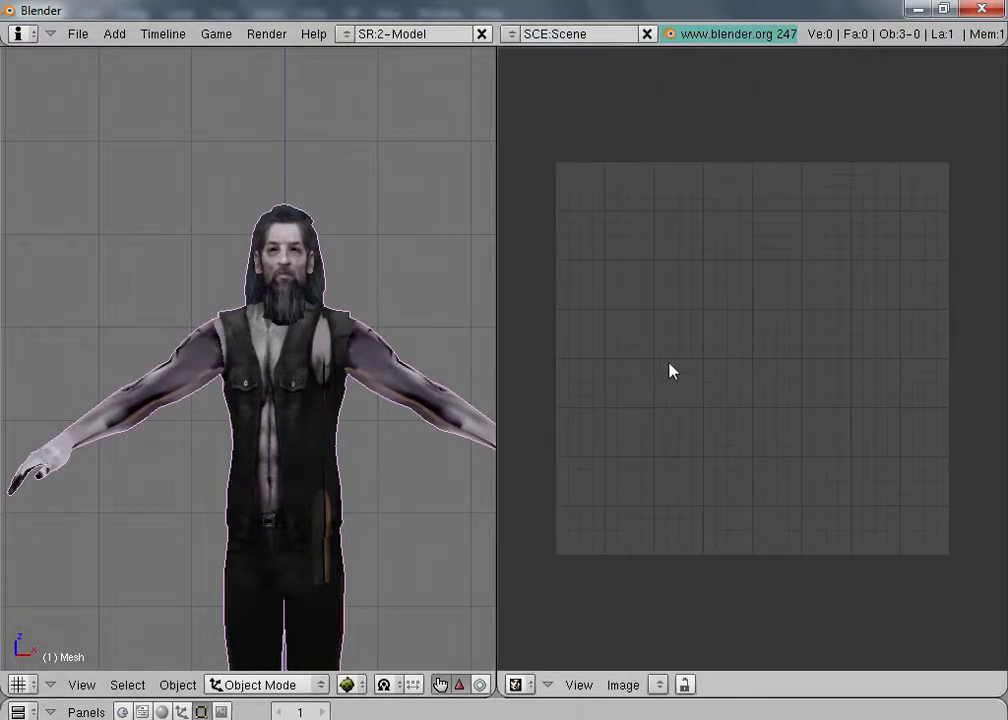
Step: Examine the character's vest, torso and arms from the front beside the empty UV/Image Editor
middle_click_drag(446, 331, 137, 306)
key("KP_1")
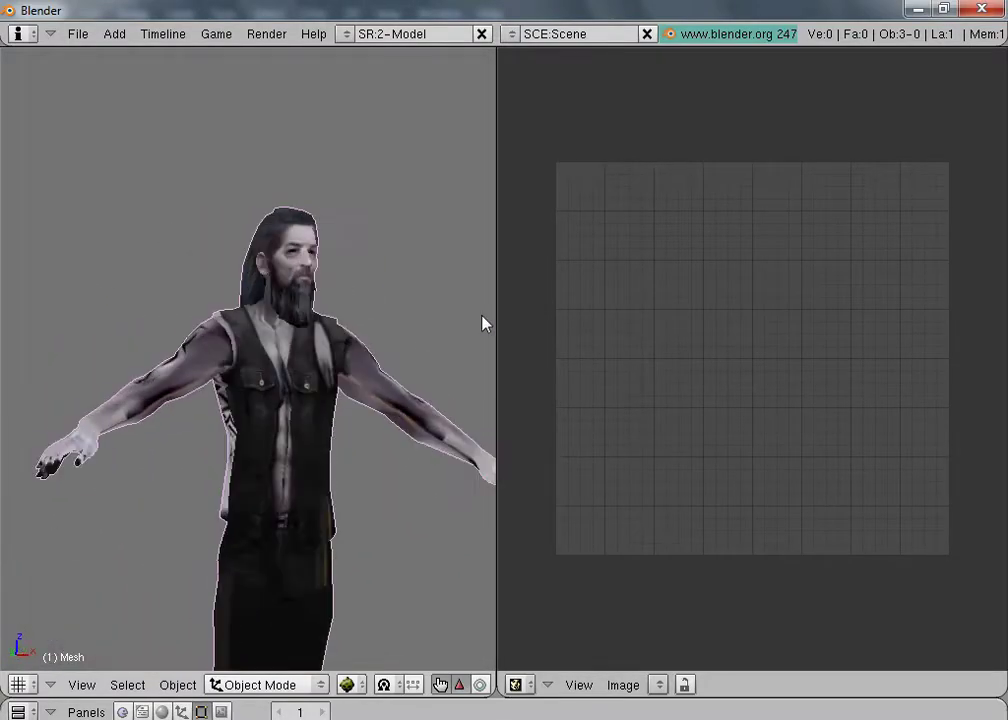
scroll(455, 317, "up", 2)
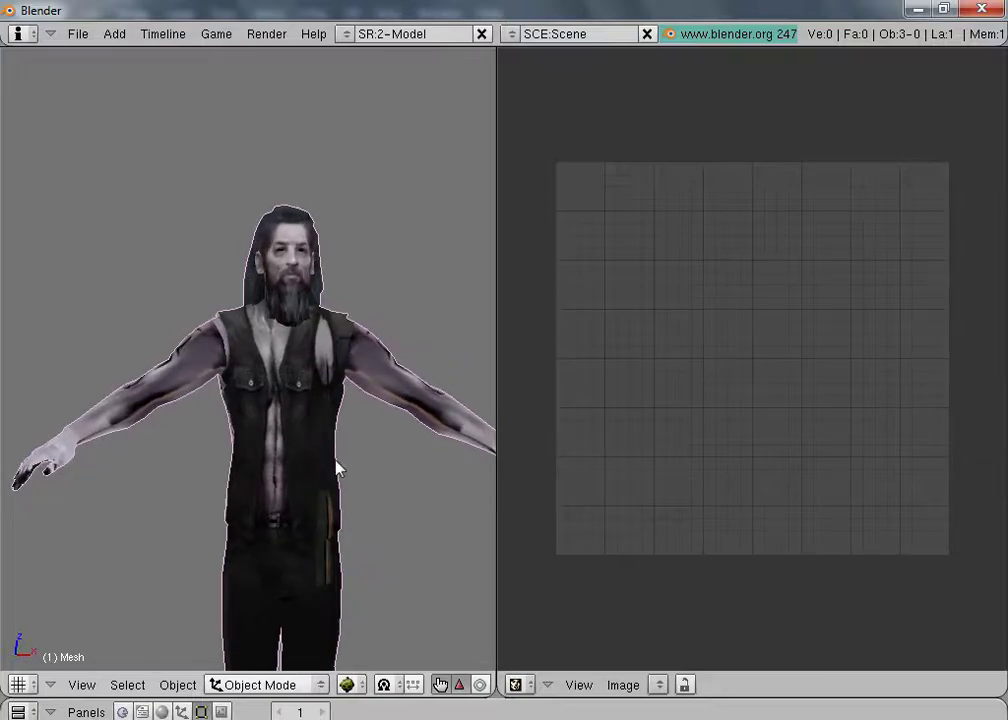
scroll(336, 467, "up", 2)
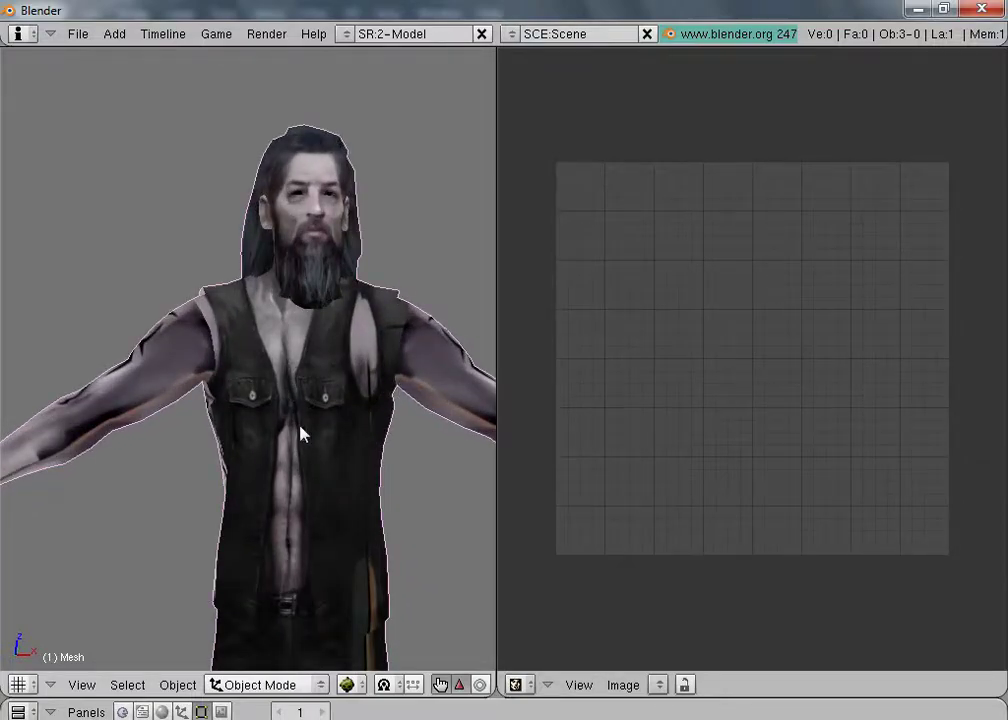
middle_click_drag(354, 371, 350, 370)
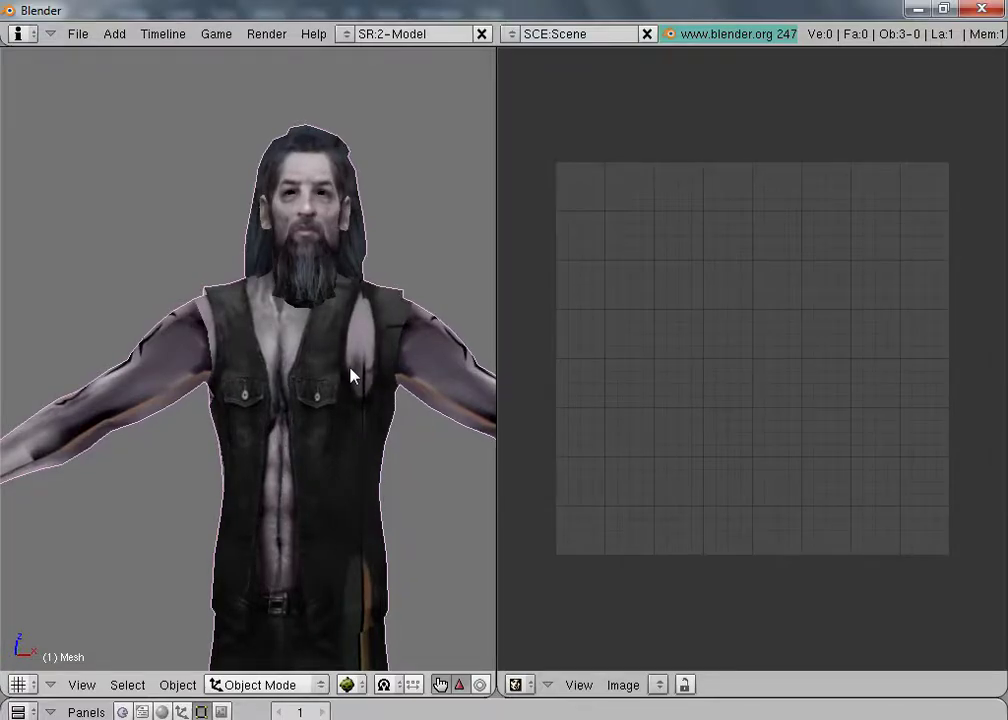
scroll(846, 264, "up", 1)
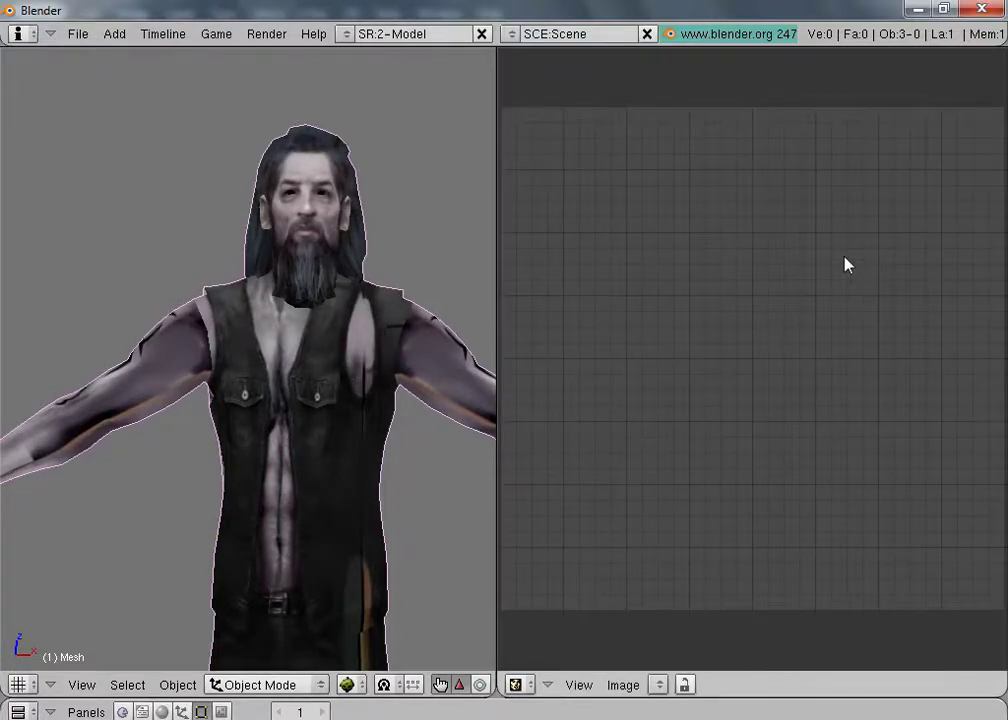
left_click(515, 686)
left_click(529, 588)
scroll(529, 592, "up", 1)
scroll(713, 450, "down", 3)
scroll(711, 450, "down", 1)
scroll(733, 421, "up", 3)
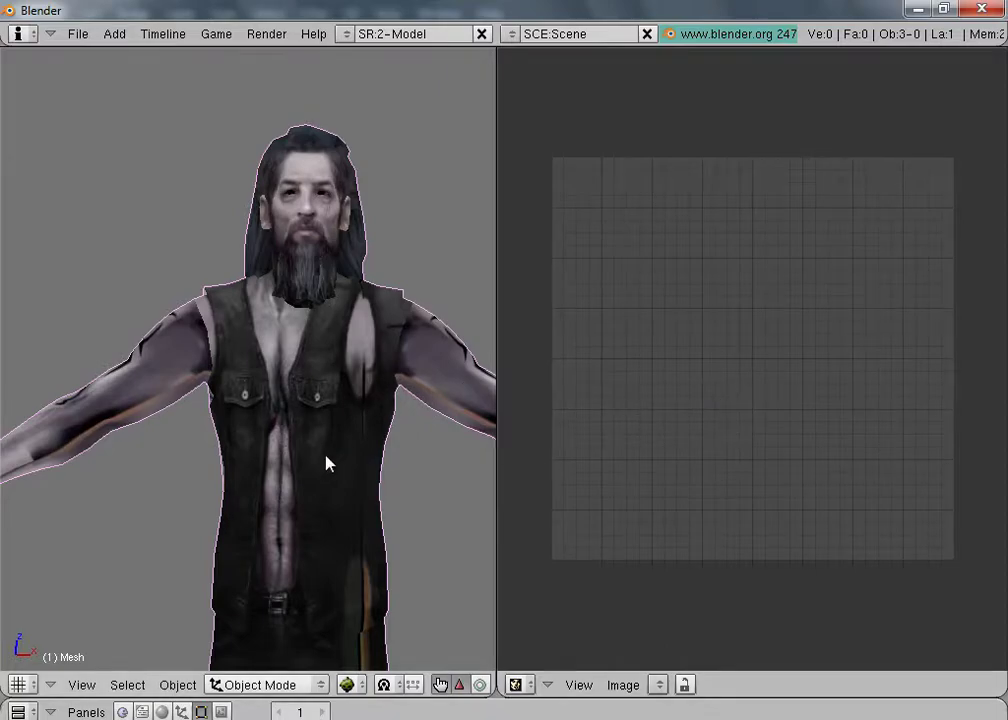
Step: Select the Smiling Jack mesh and enter Edit Mode with the upper body framed
middle_click_drag(241, 672, 243, 690, "shift")
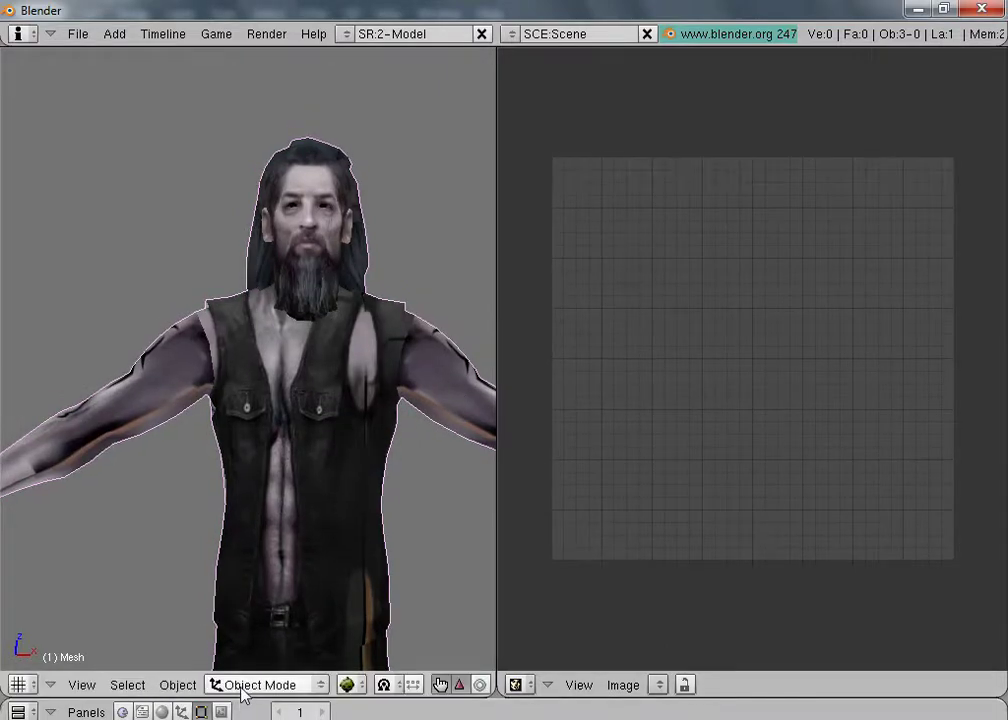
scroll(274, 494, "down", 2)
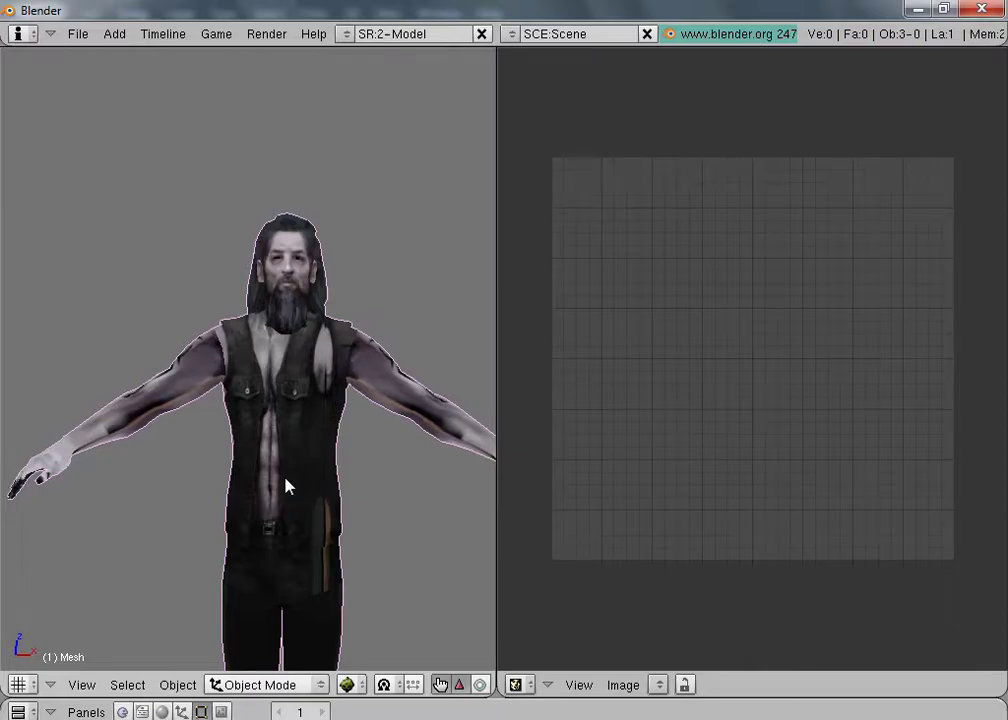
right_click(286, 485)
left_click(310, 678)
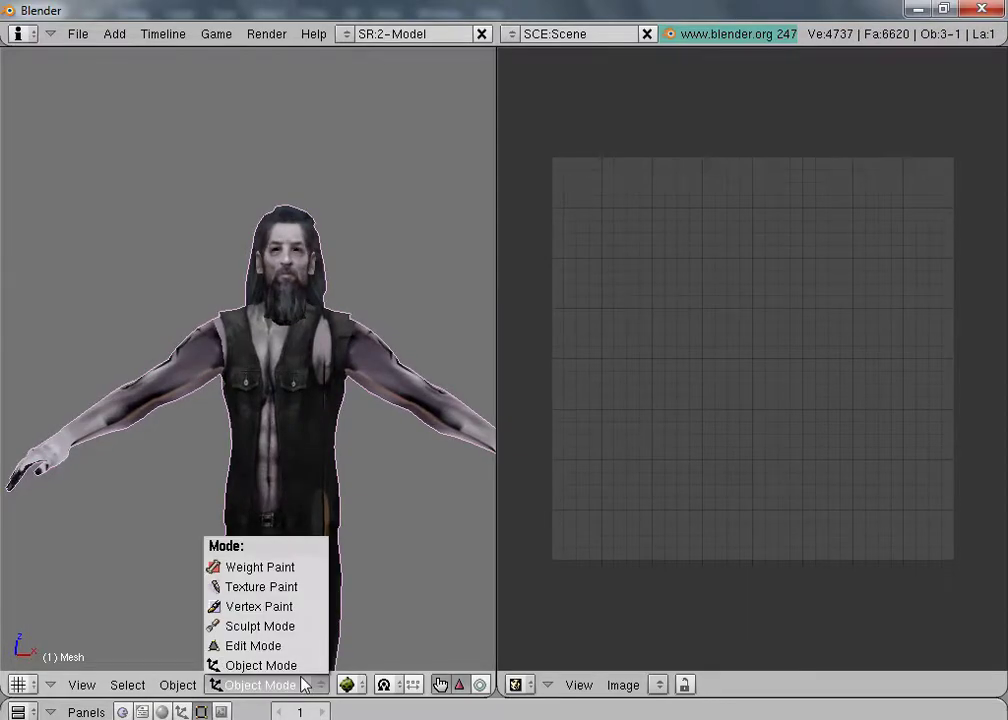
left_click(257, 646)
scroll(387, 432, "up", 3)
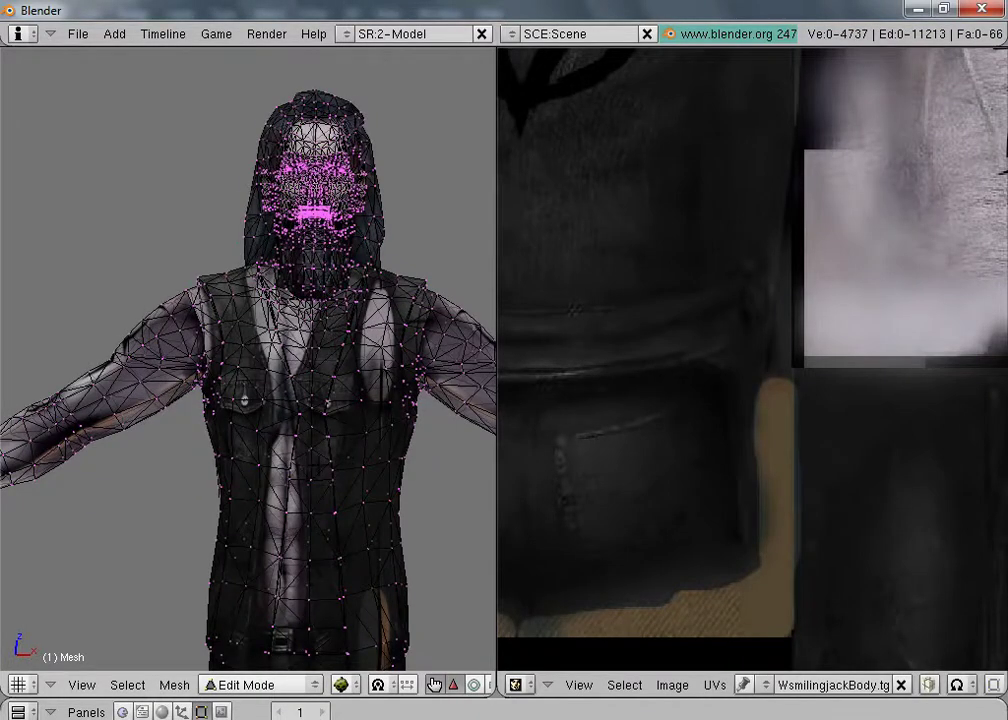
Step: Compare the arm tattoos and vest back on the model with the layout of the WsmilingjackBody texture
middle_click_drag(275, 462, 460, 470)
scroll(806, 400, "down", 7)
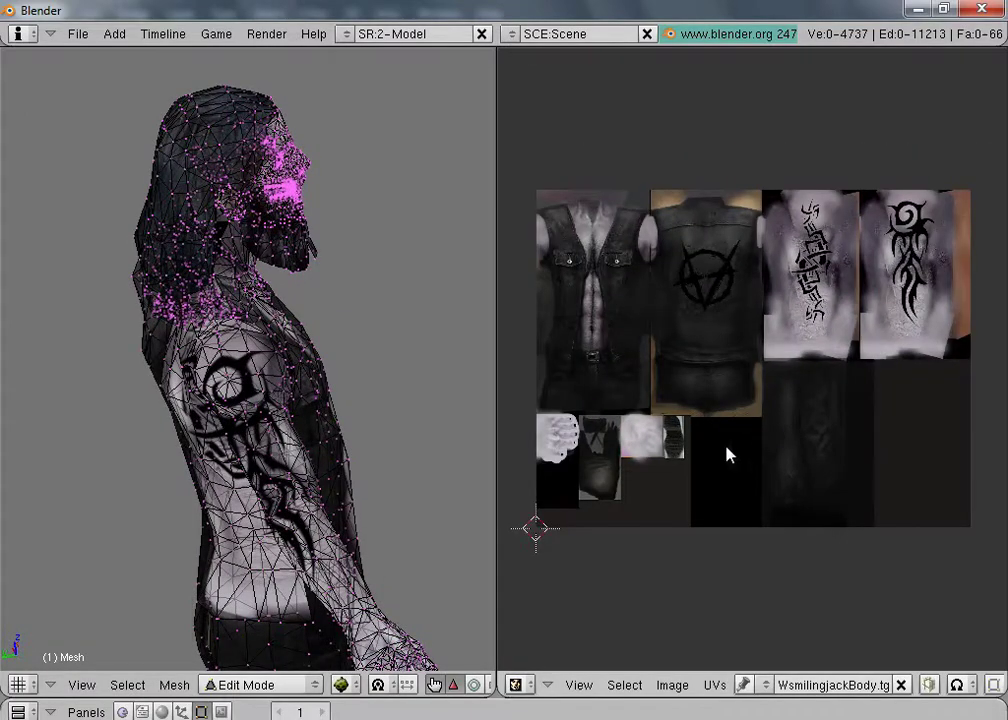
scroll(728, 455, "up", 1)
middle_click_drag(108, 403, 286, 459)
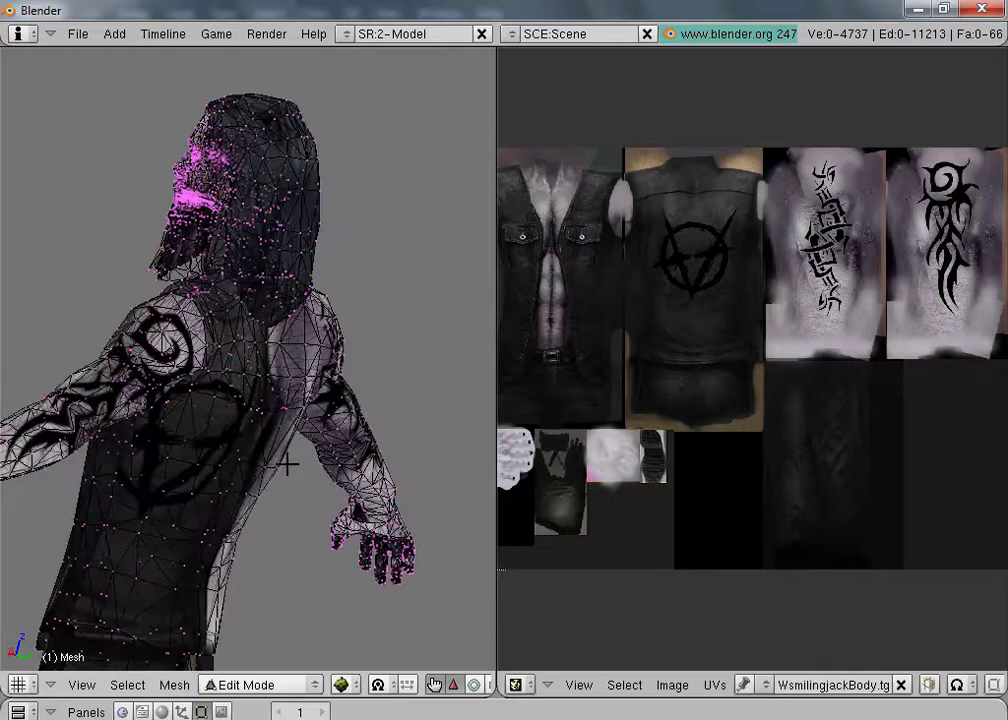
right_click(219, 591)
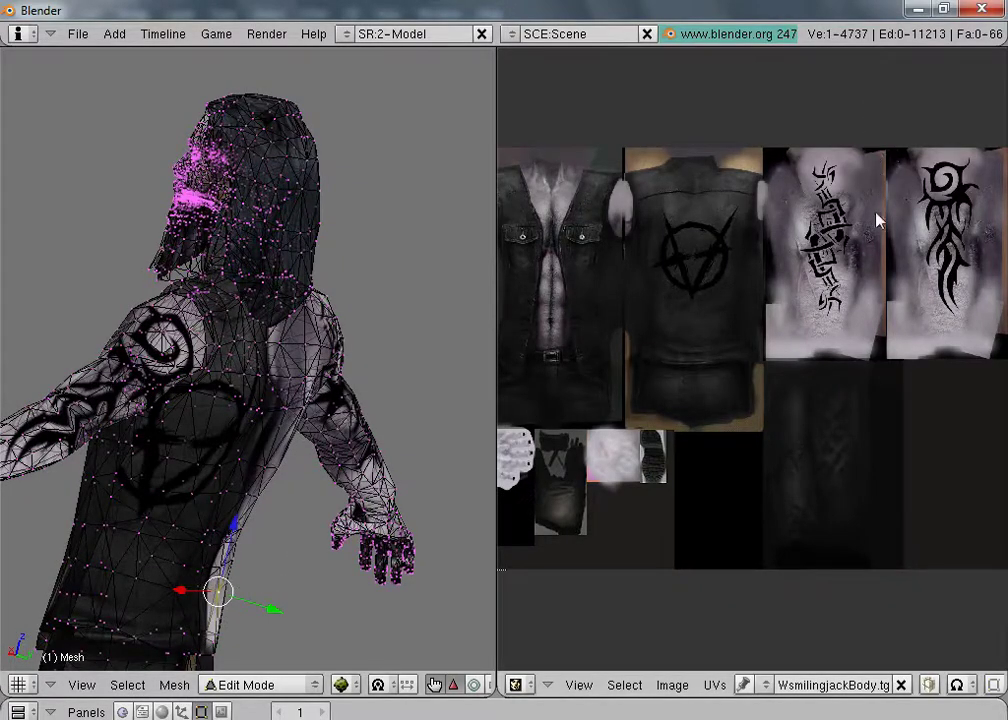
middle_click_drag(950, 412, 900, 387)
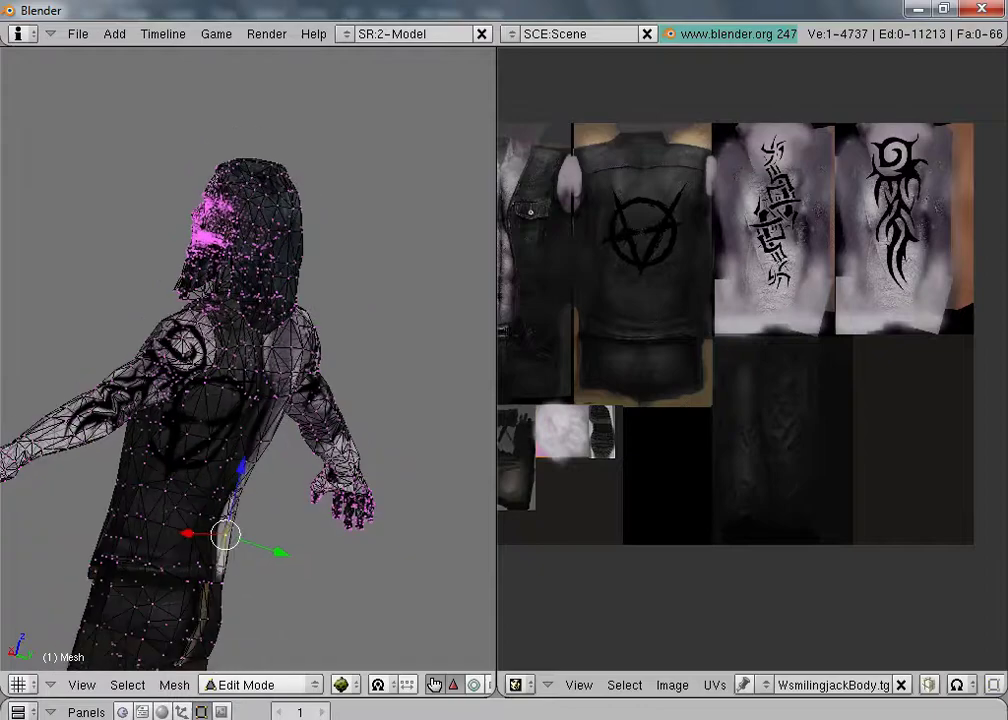
scroll(725, 398, "down", 2)
scroll(603, 471, "up", 2)
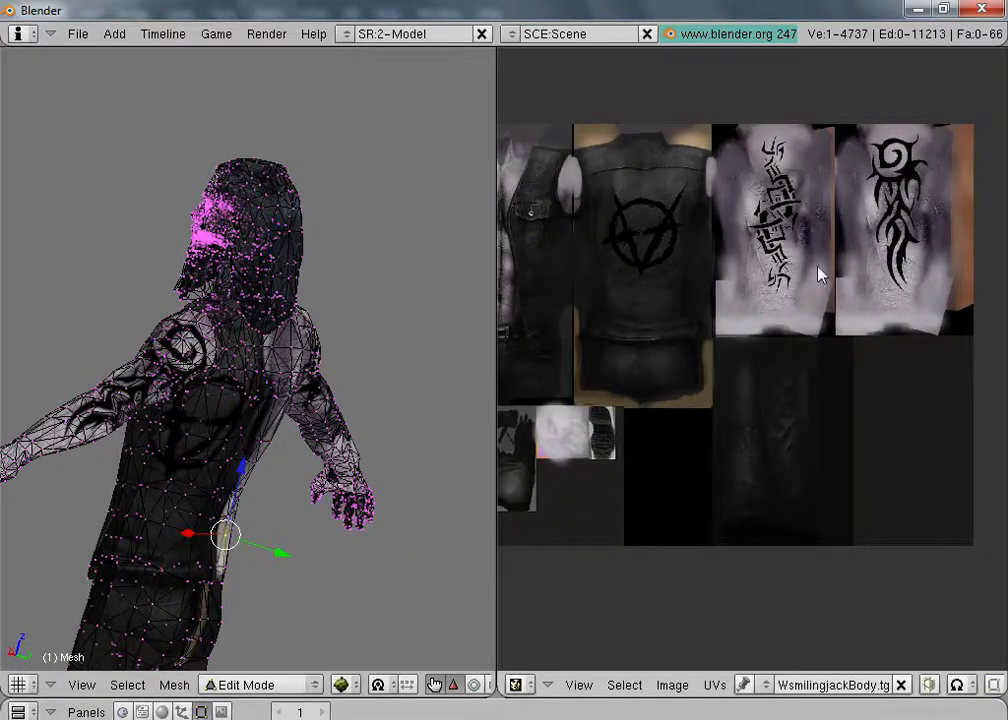
middle_click_drag(721, 348, 839, 338)
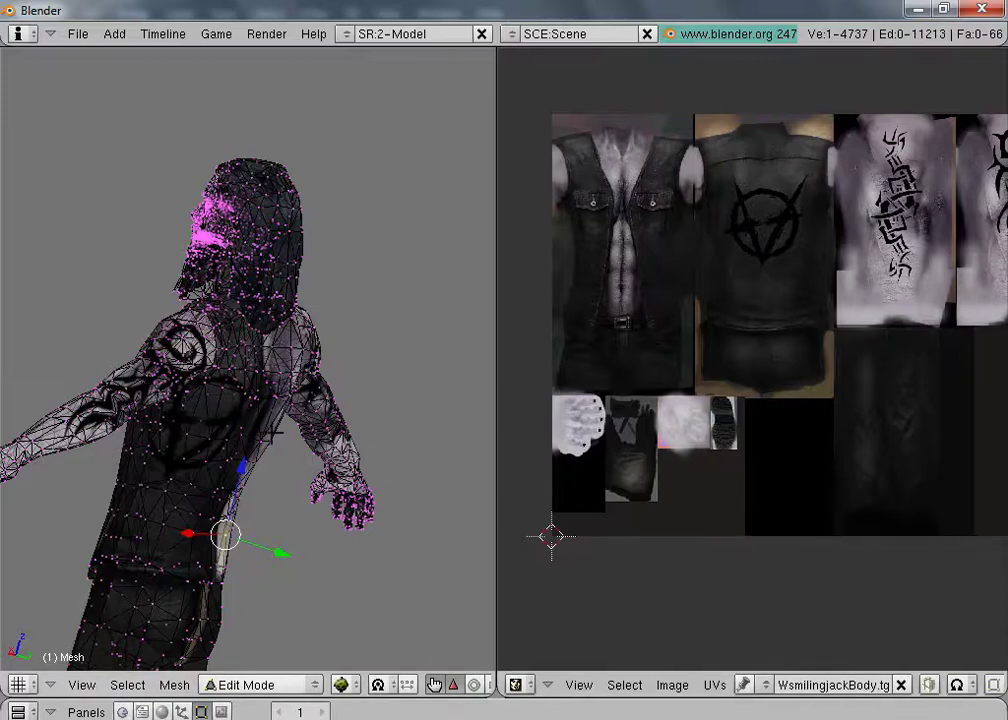
middle_click_drag(281, 479, 262, 477)
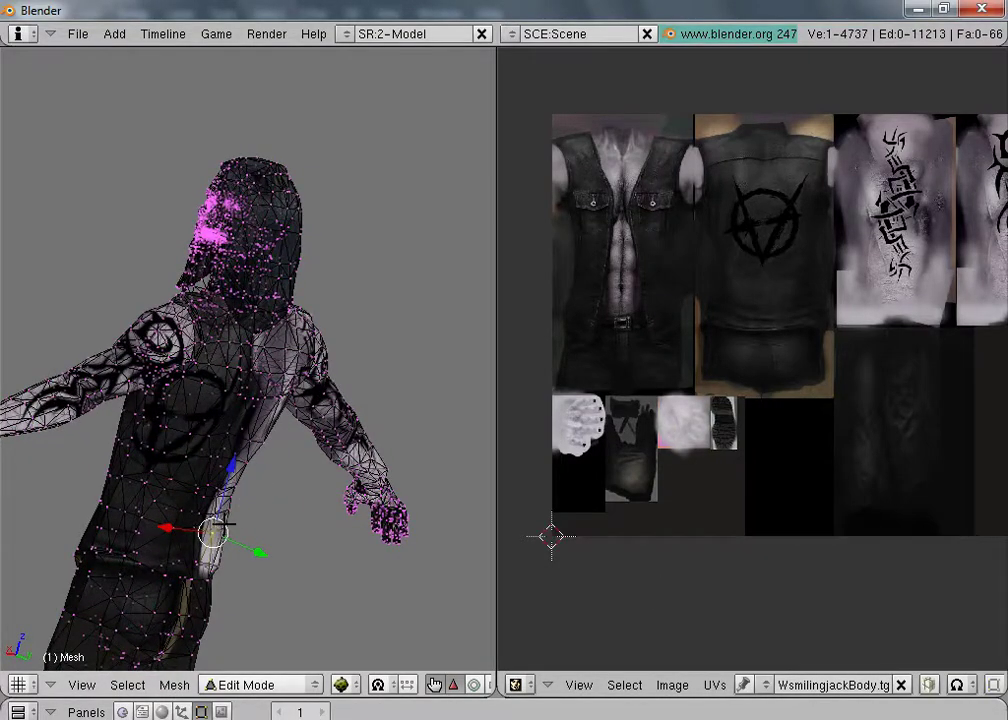
Step: Select the linked back panel of the vest and move all its UVs about -150 along X onto the vest-back texture
key("l")
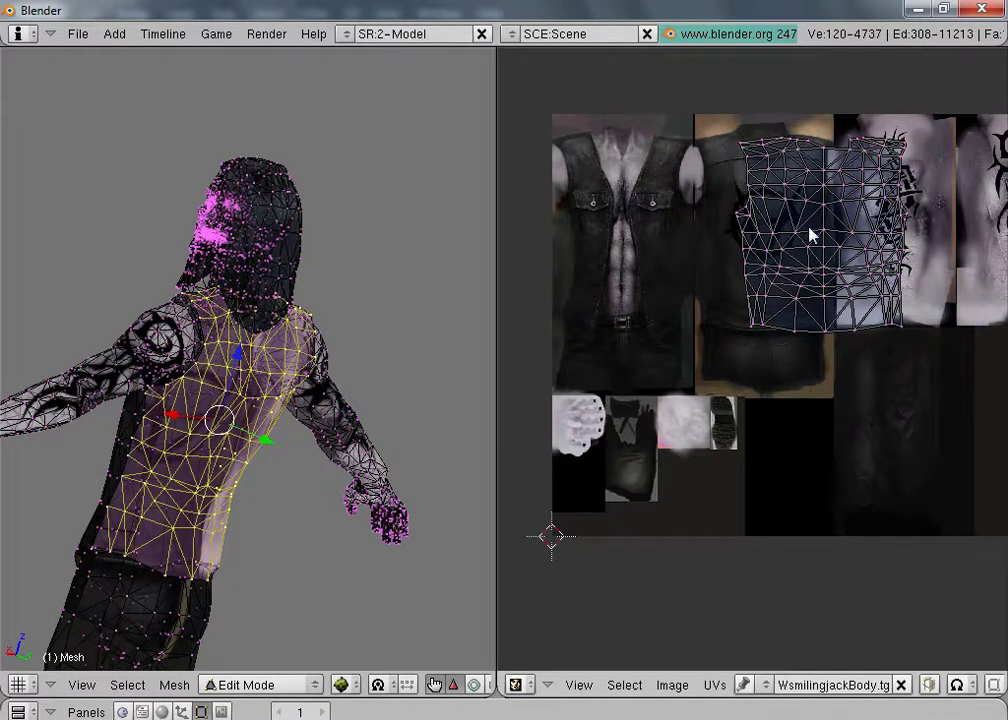
key("a")
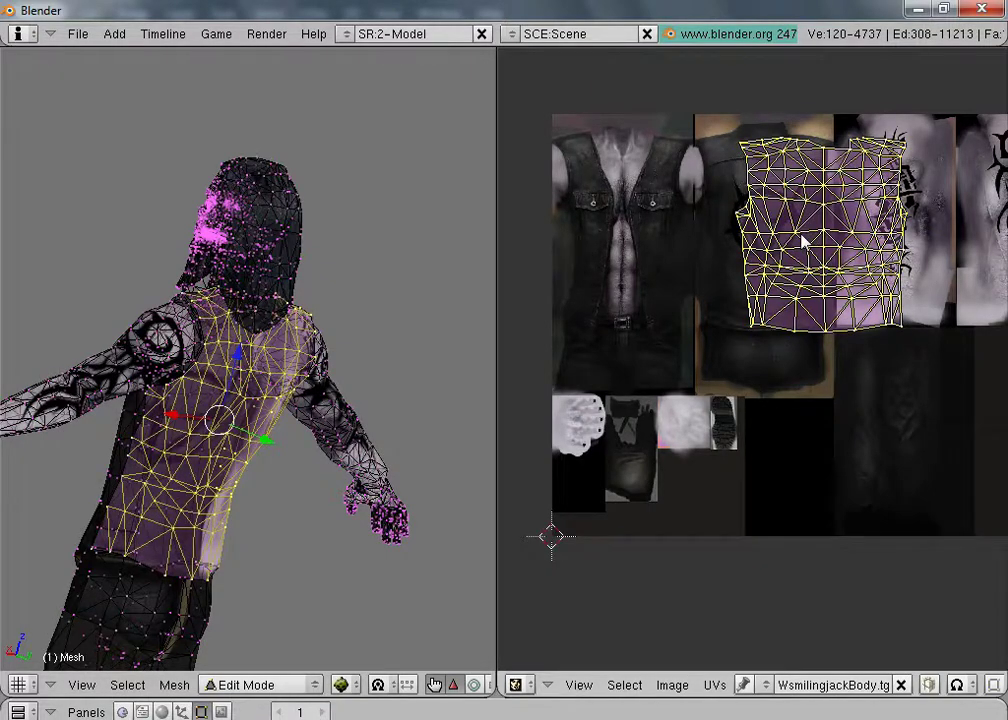
key("g")
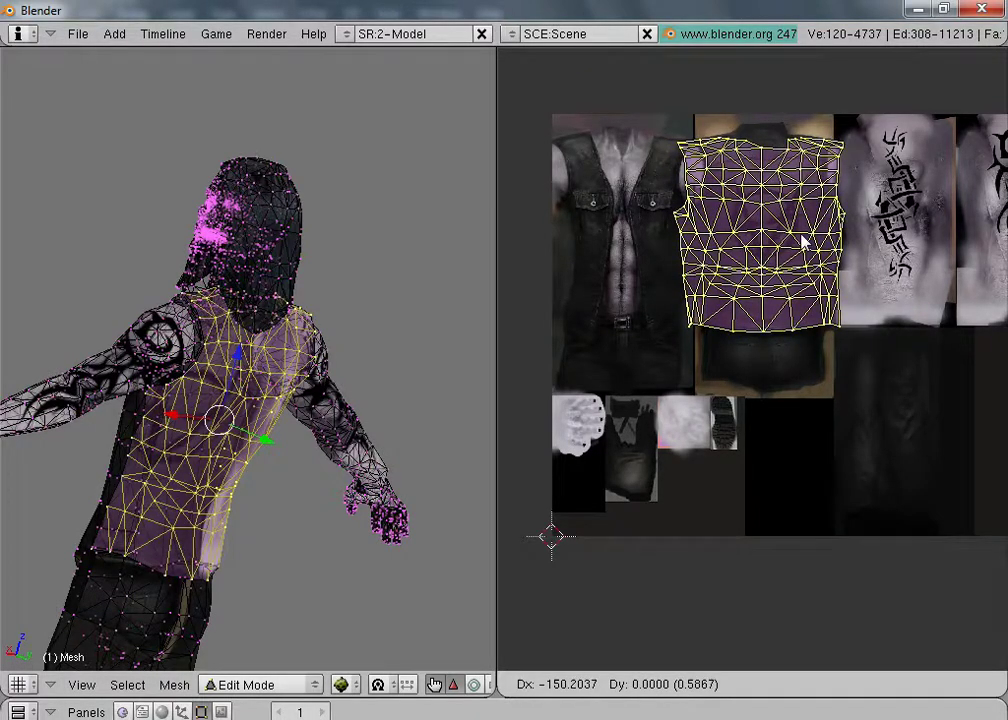
left_click(803, 241)
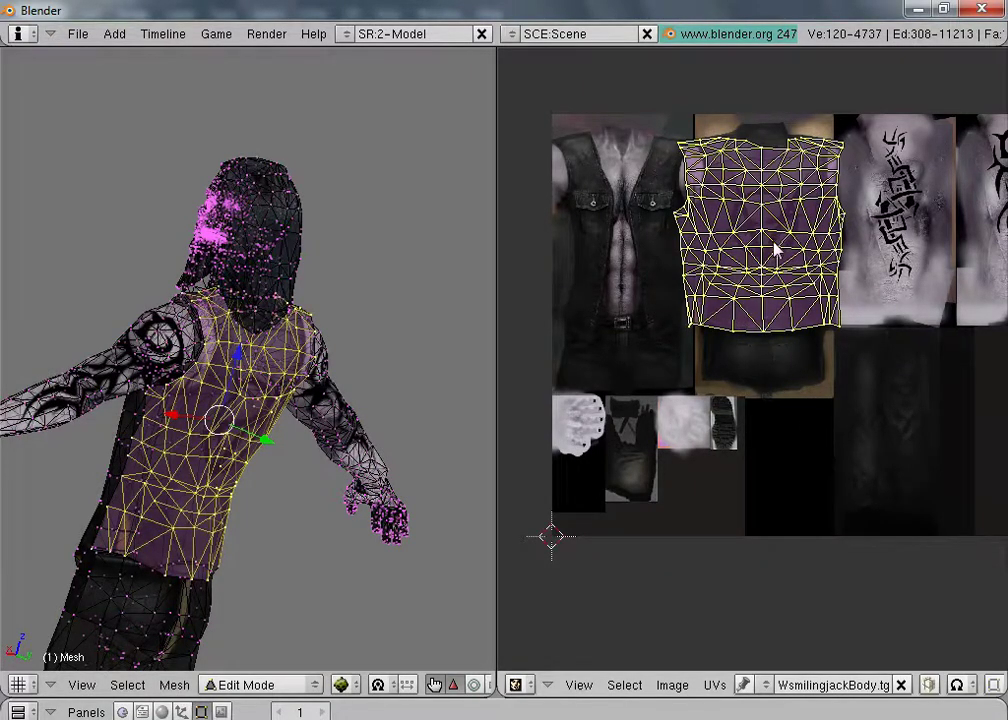
Step: Scale the vest back's UVs to about 0.695 along X and shift them about 2.4 along X to centre them on the texture
key("s")
key("x")
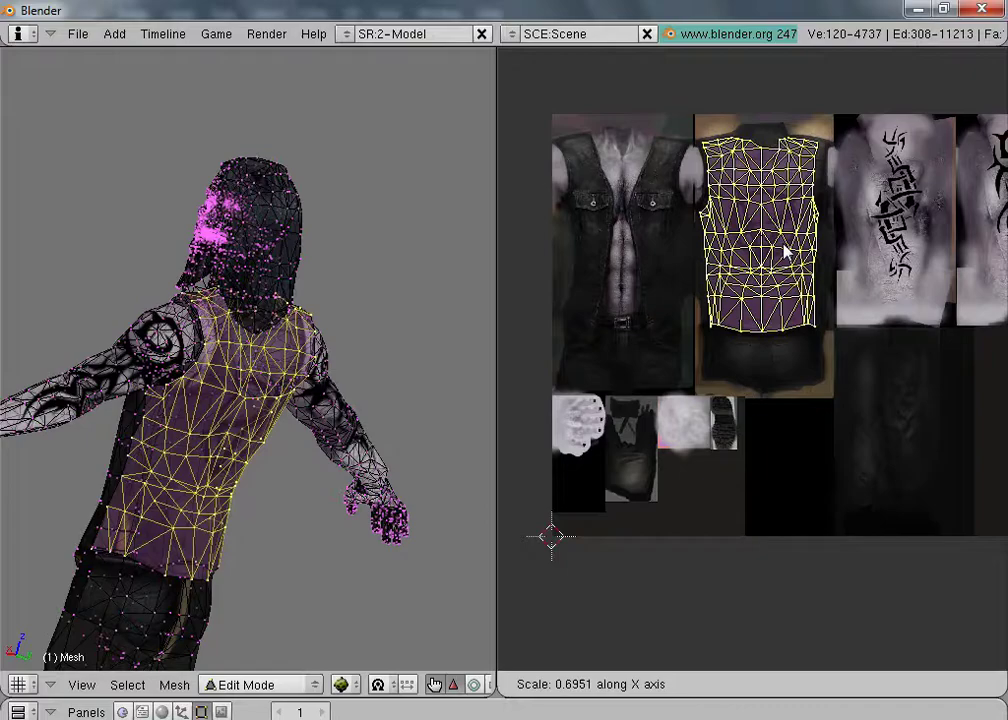
left_click(785, 253)
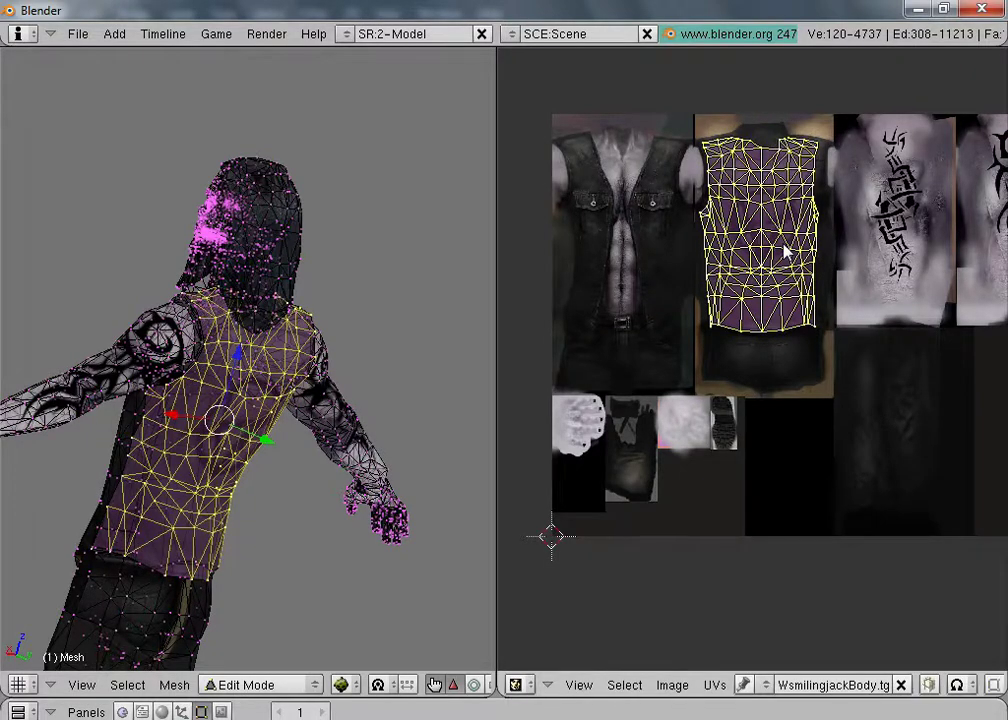
key("Right")
key("Right")
key("g")
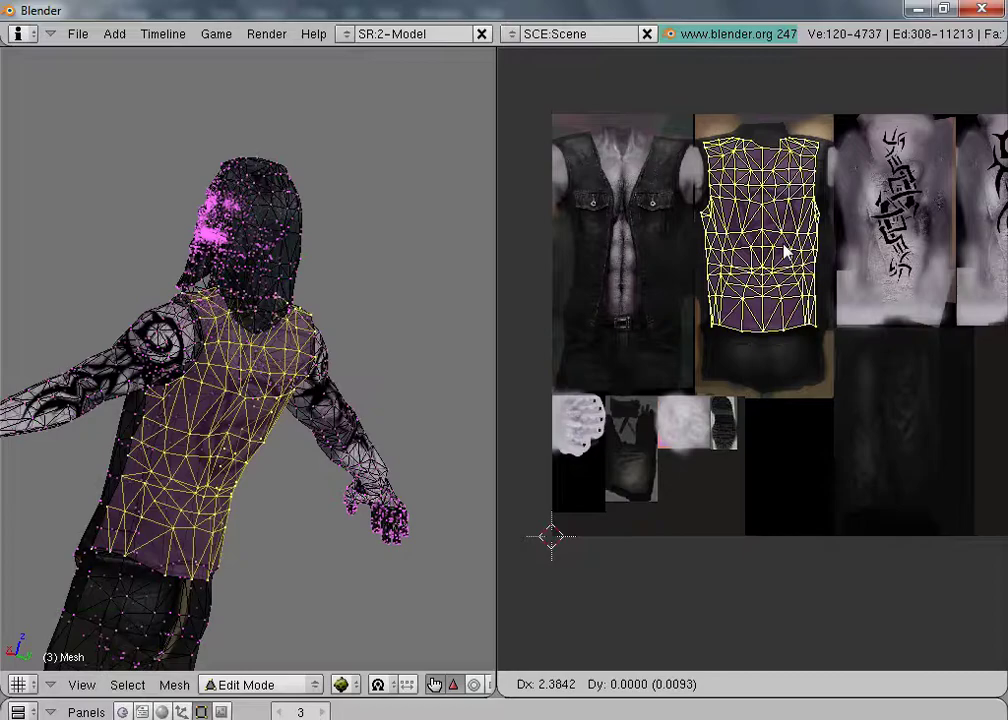
left_click(785, 250)
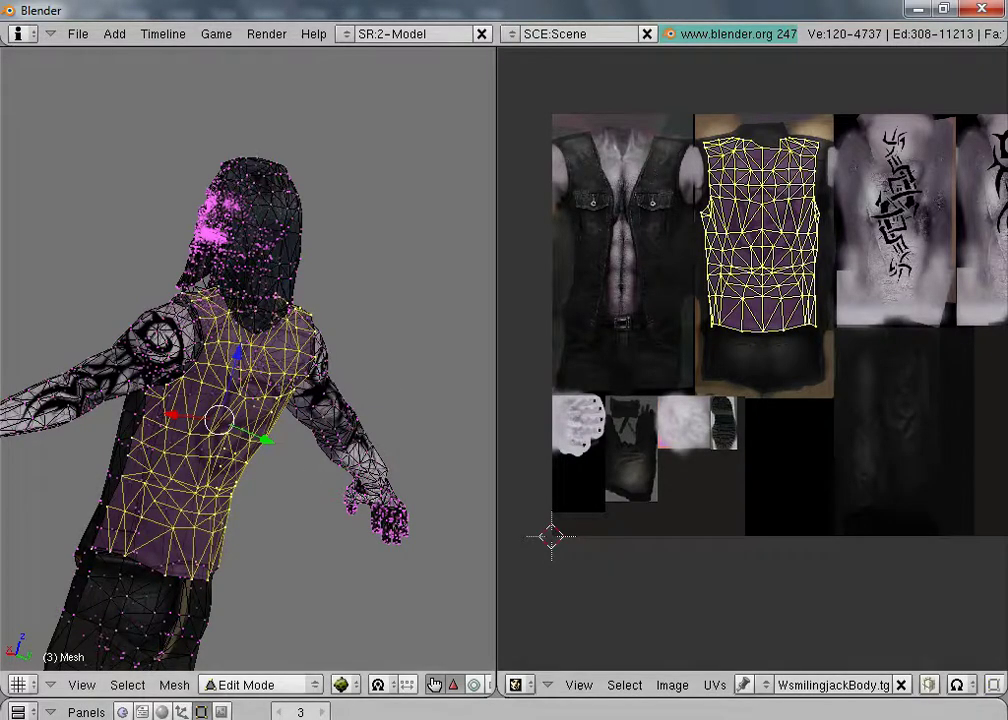
Step: Switch to Object Mode and inspect the vest back's texture alignment and the whole character from behind and in front
left_click(255, 684)
left_click(243, 665)
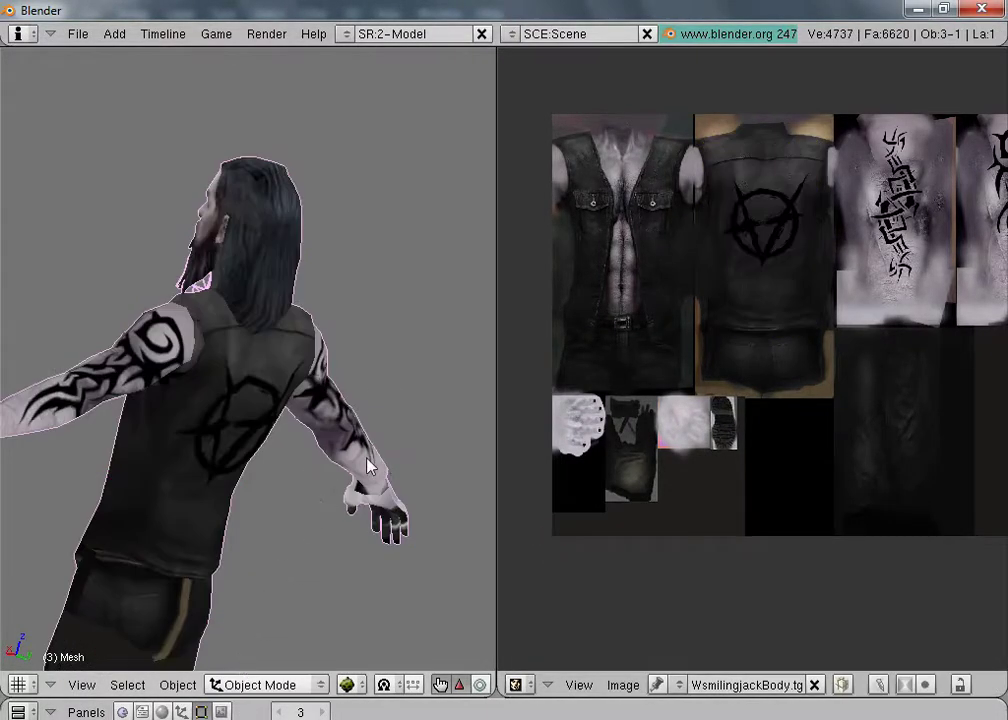
middle_click_drag(366, 459, 330, 328)
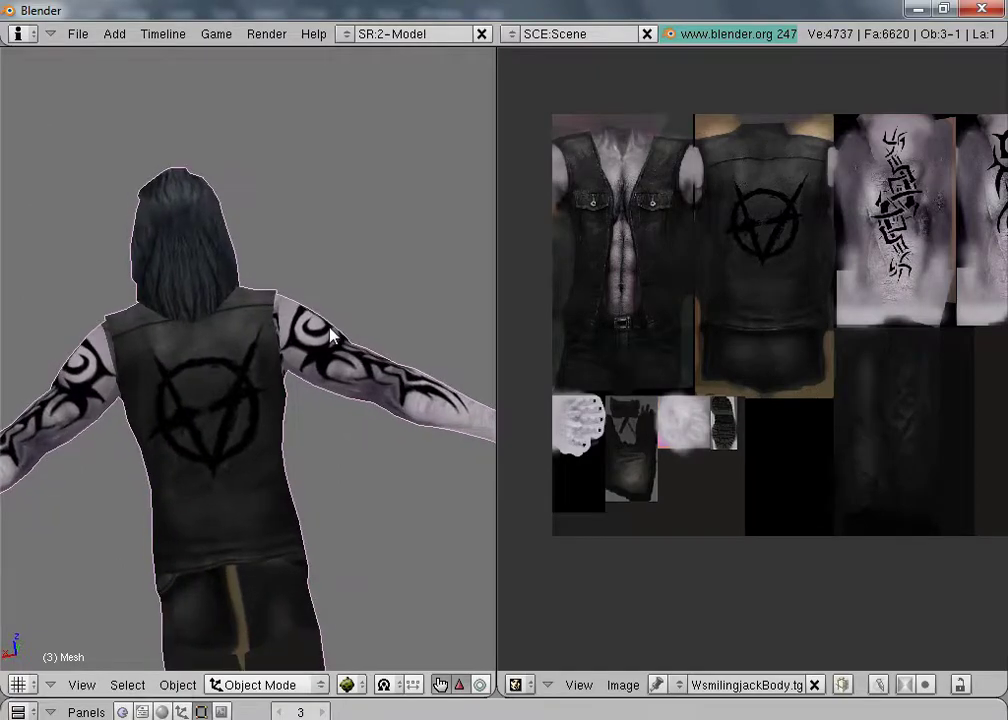
scroll(112, 320, "down", 3)
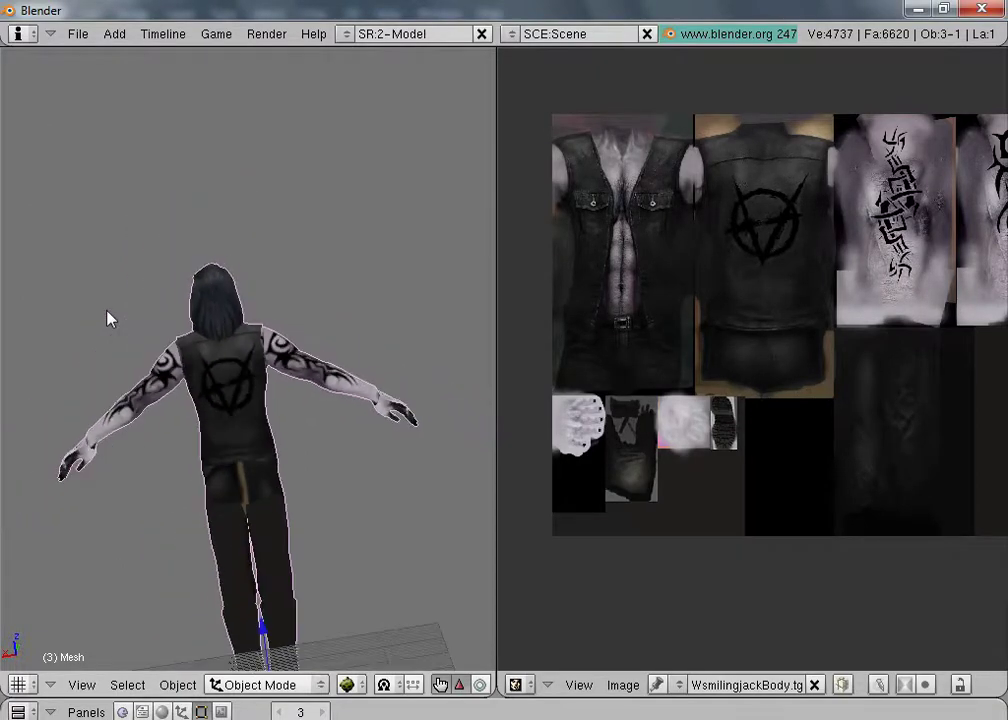
middle_click_drag(40, 412, 229, 372)
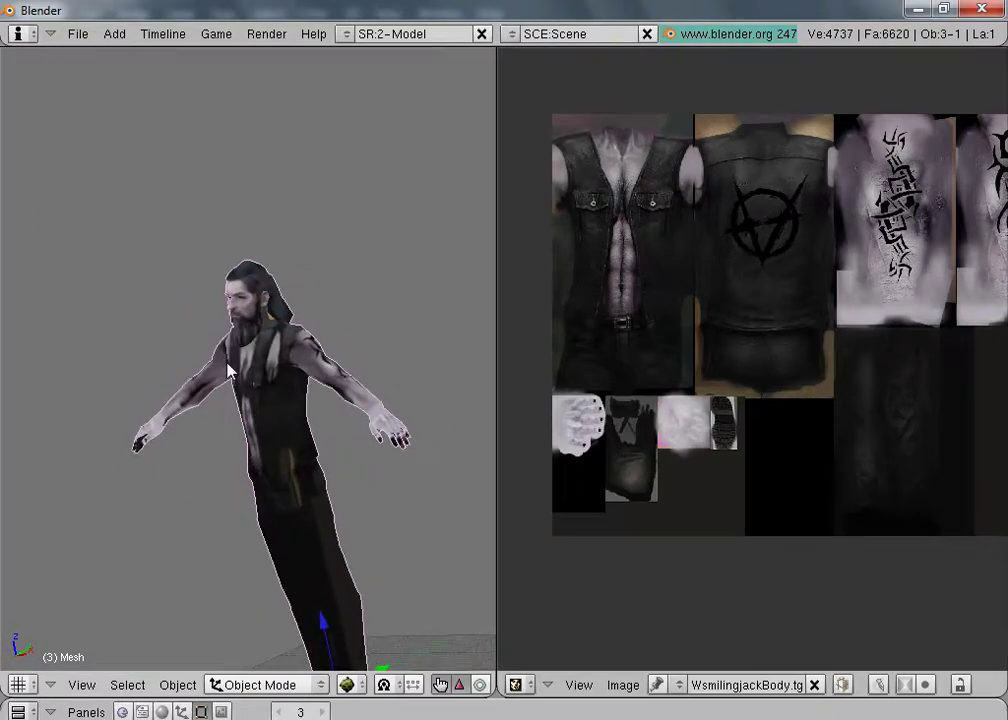
Step: Return the mesh to Edit Mode and deselect the vest back panel
left_click(280, 684)
left_click(256, 646)
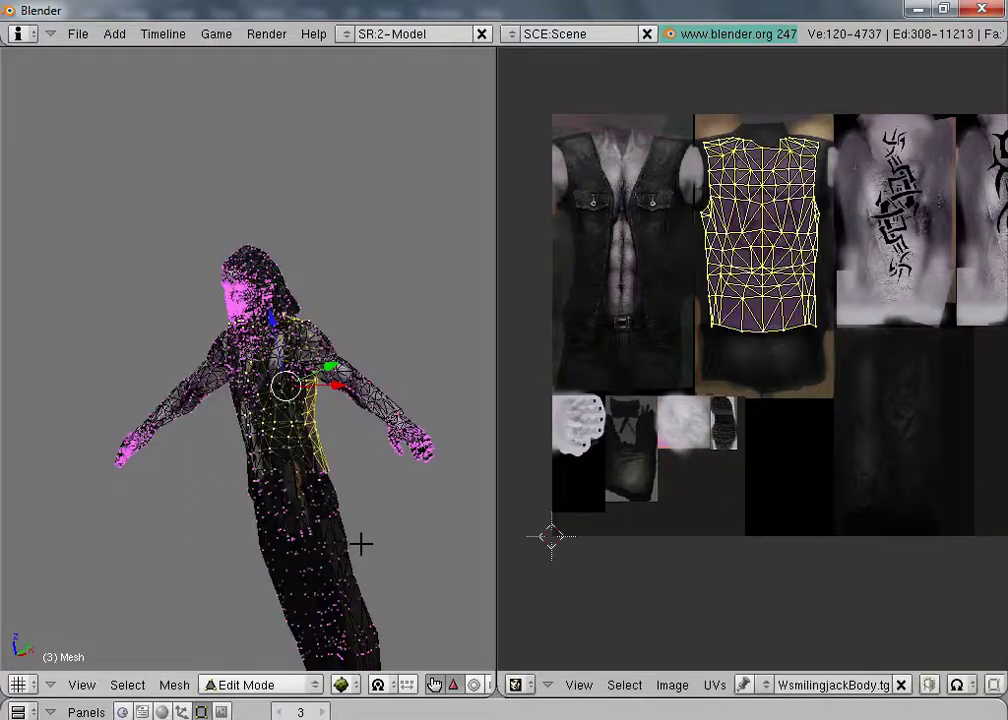
key("a")
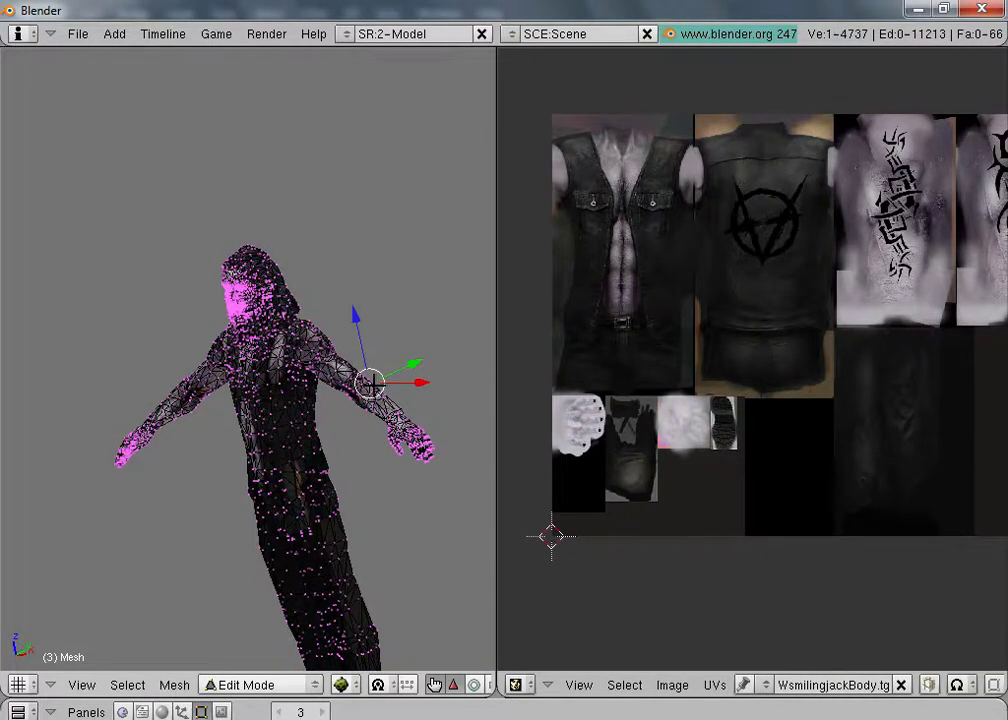
Step: Select the character's linked left arm mesh without the hand and select all of its UVs over the body texture
key("a")
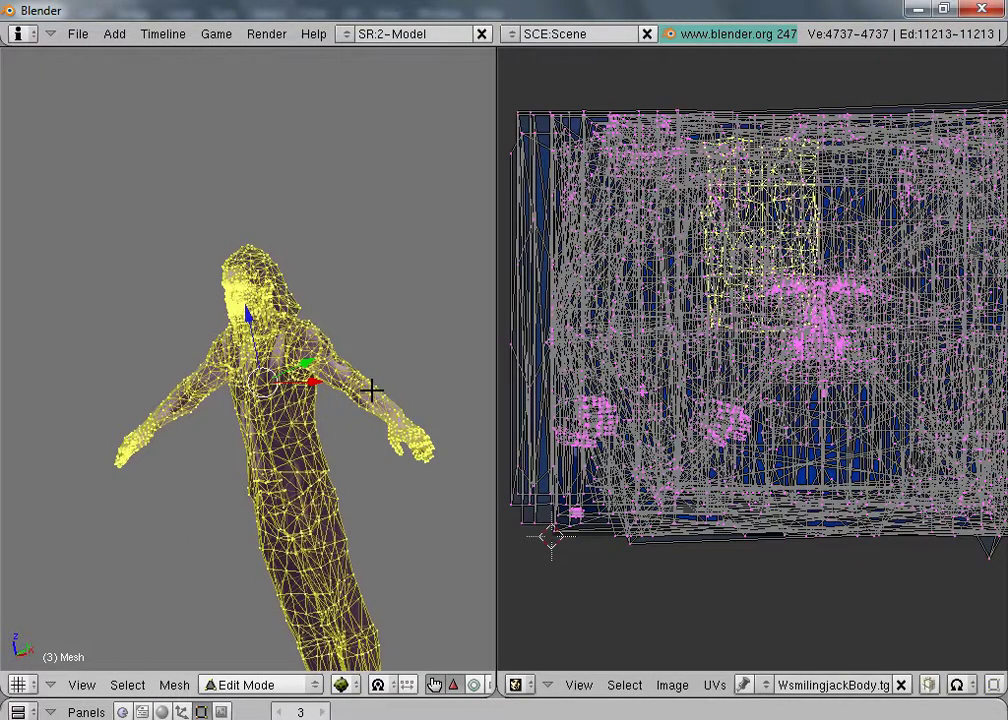
key("a")
key("l")
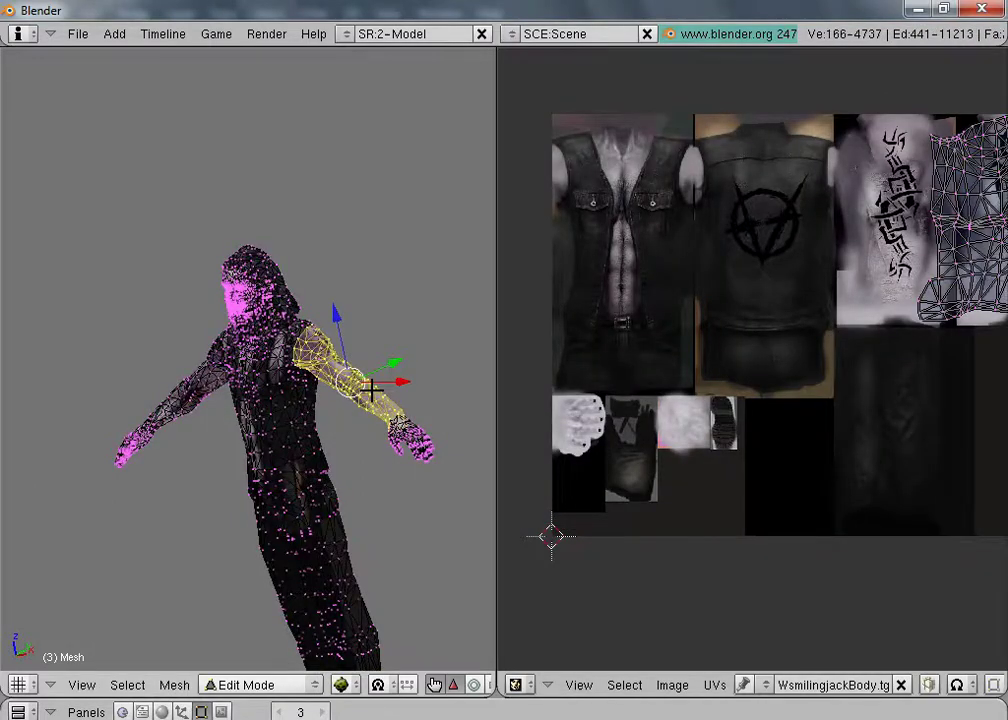
scroll(983, 439, "down", 1)
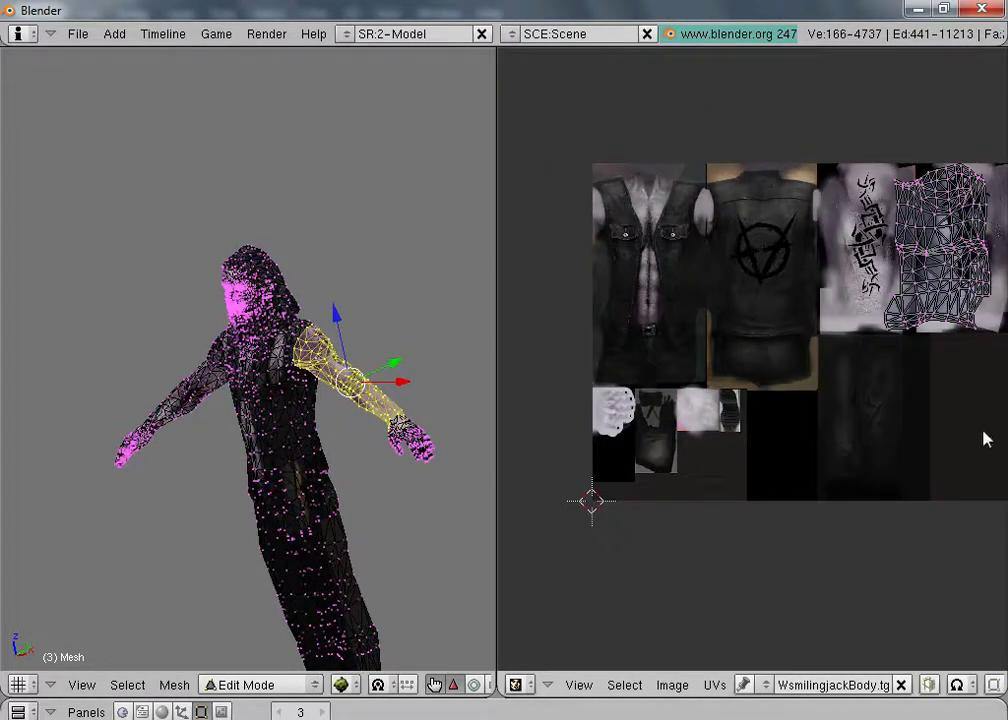
middle_click_drag(983, 439, 834, 464)
scroll(845, 450, "up", 2)
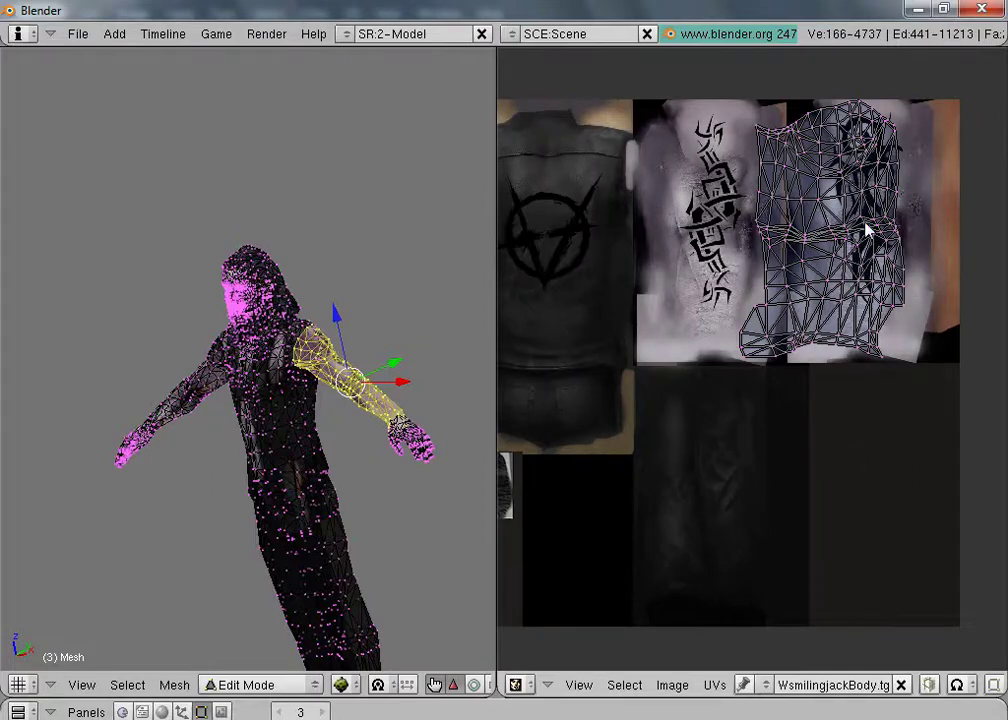
middle_click_drag(866, 455, 913, 540)
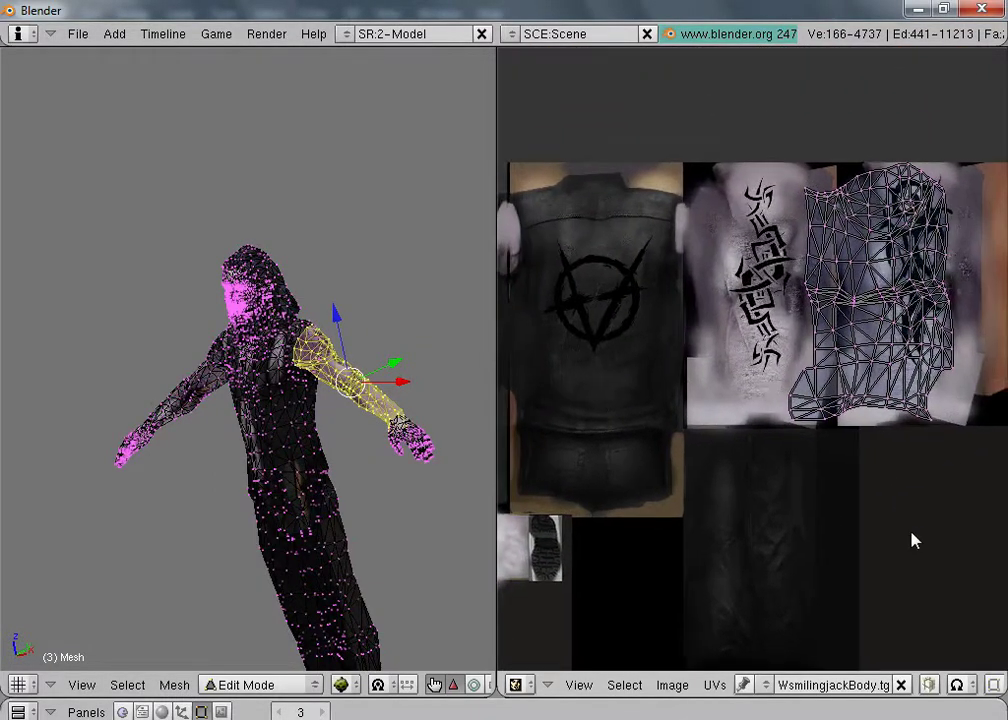
scroll(913, 540, "up", 2)
middle_click_drag(970, 517, 839, 548)
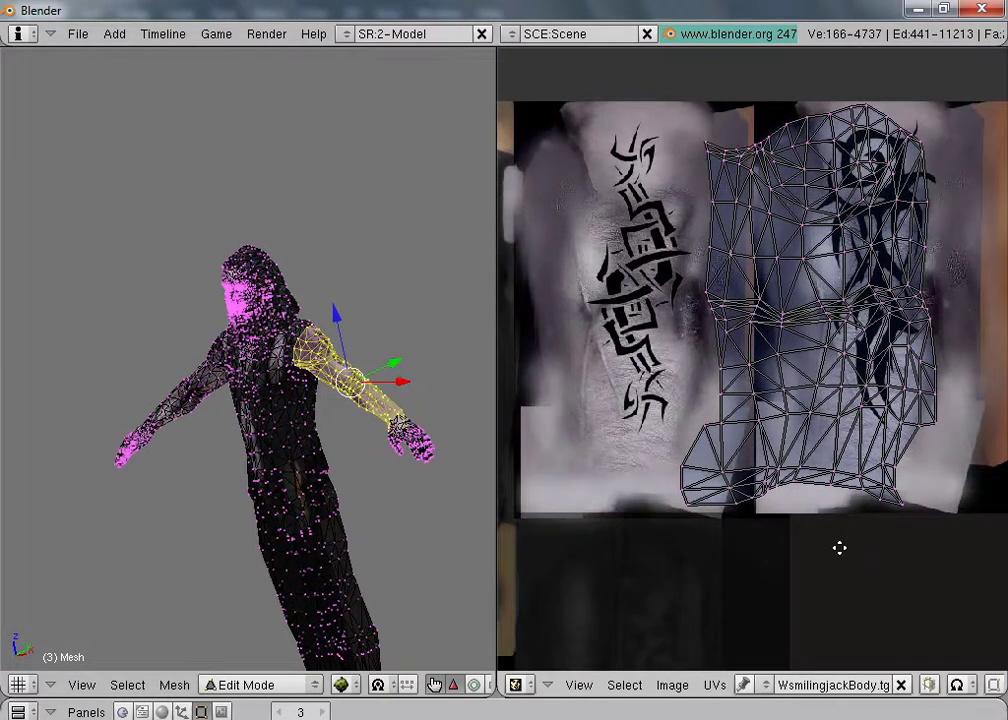
scroll(862, 275, "down", 1)
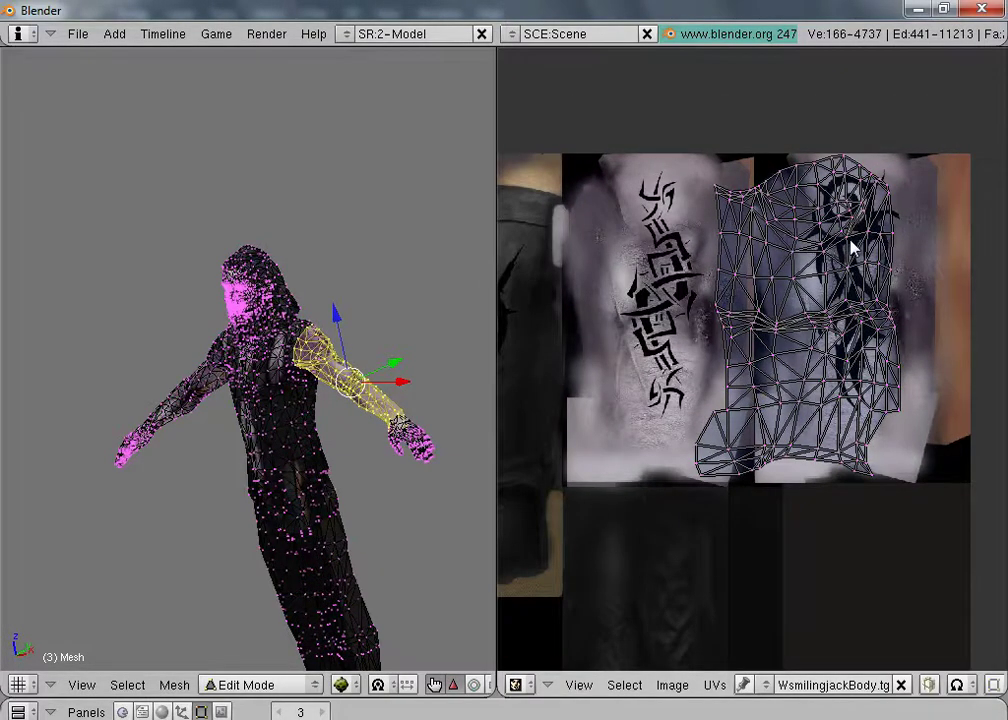
scroll(374, 340, "up", 2)
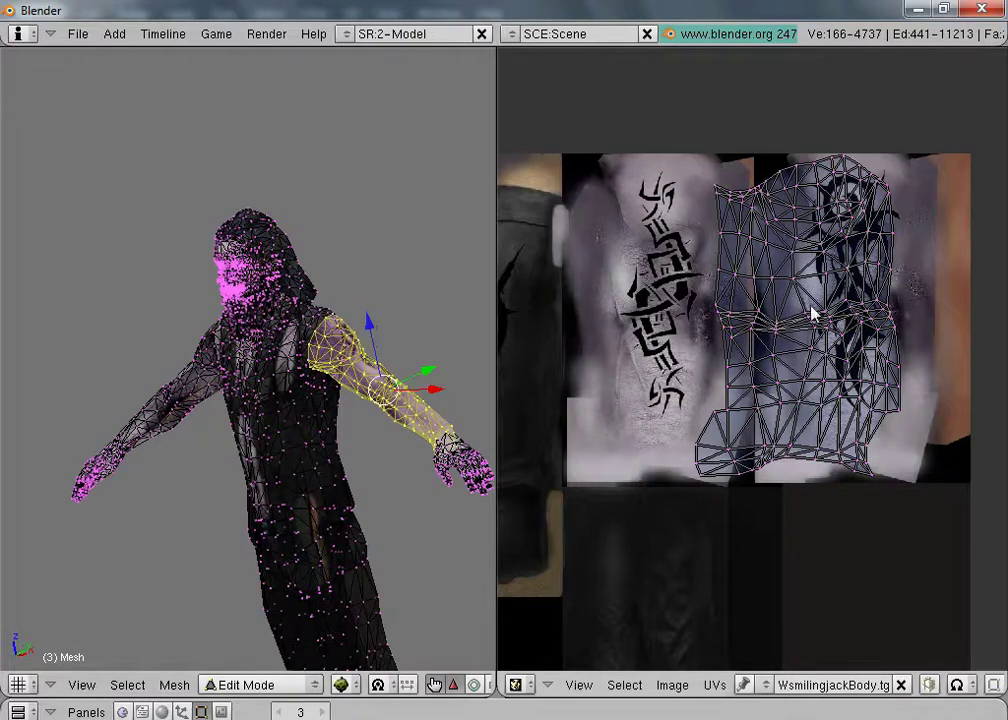
key("a")
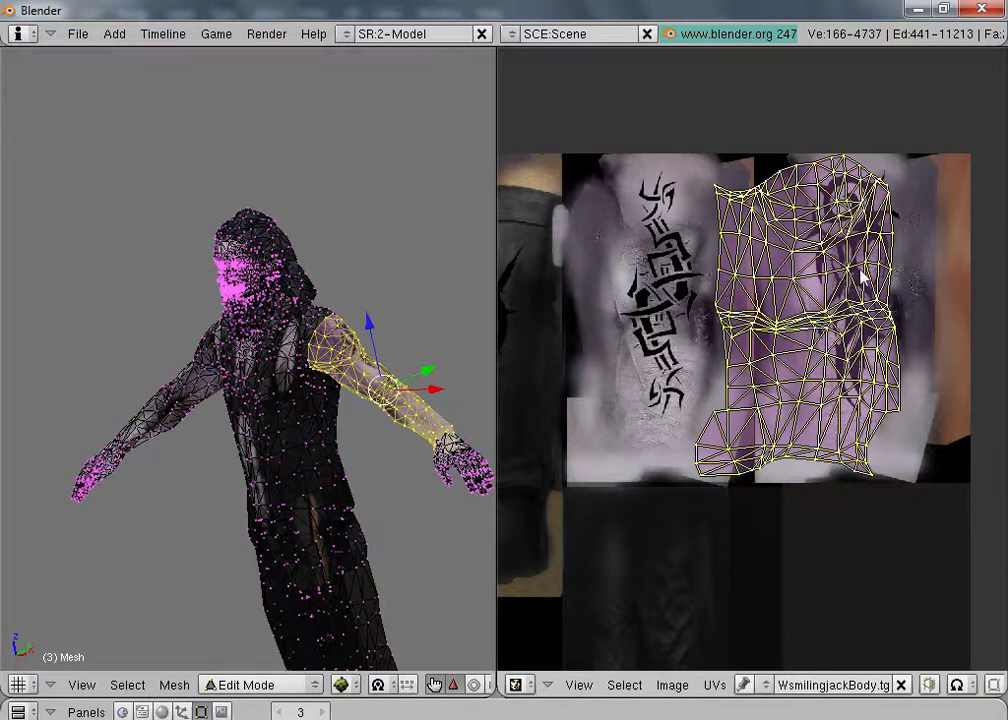
Step: Scale the left arm's UVs to about 0.824 along X and shift them about 73.2 along X onto the spiral tattoo texture
key("g")
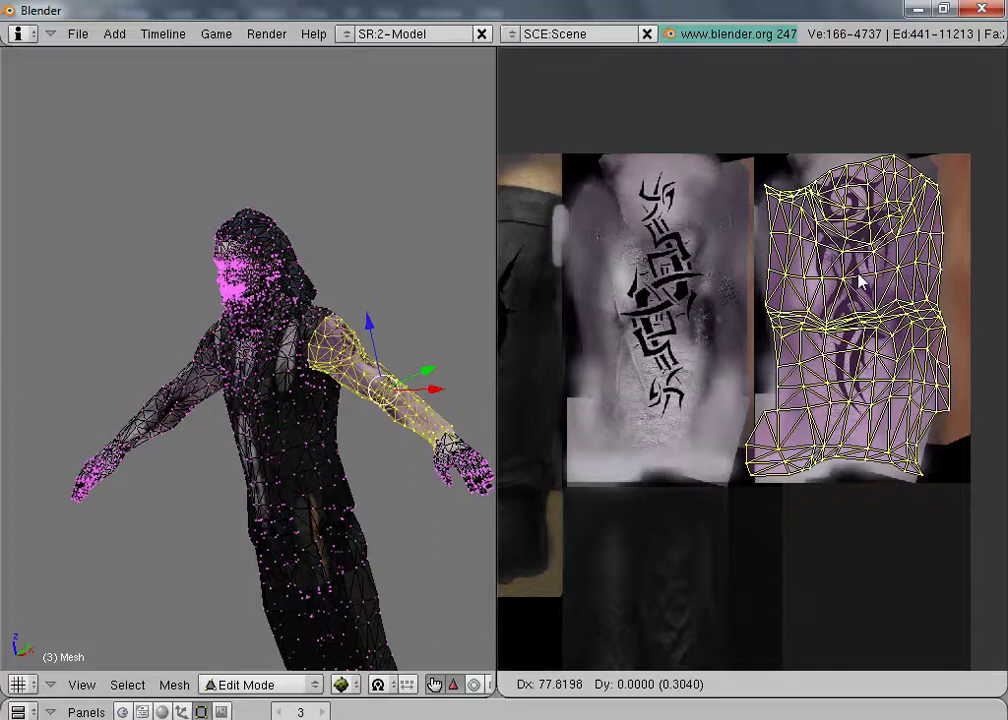
key("Escape")
key("s")
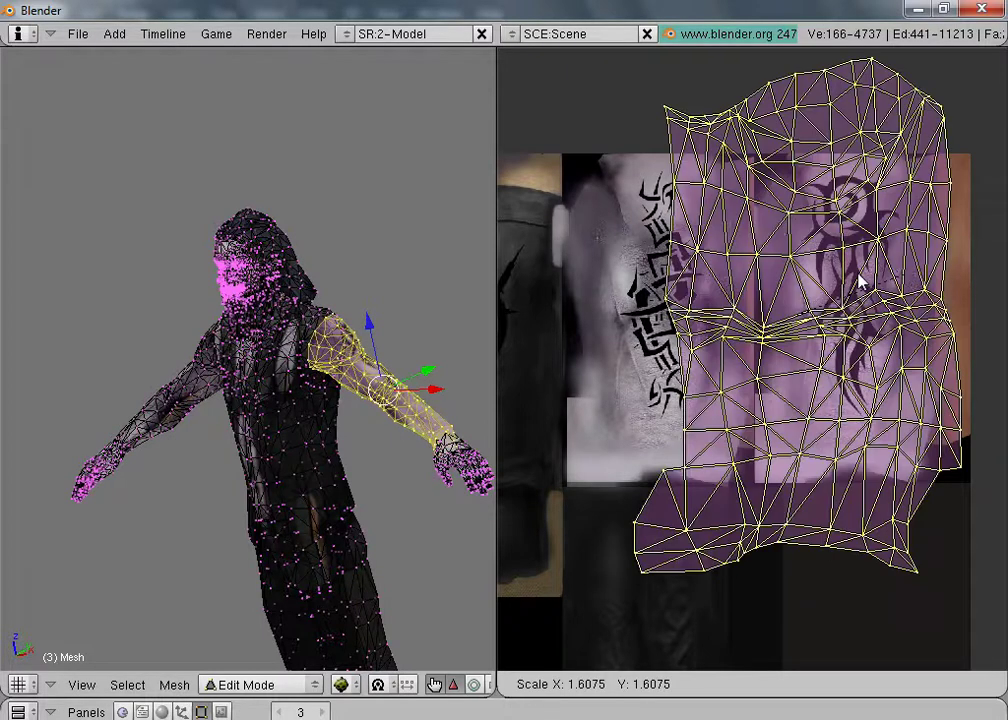
key("x")
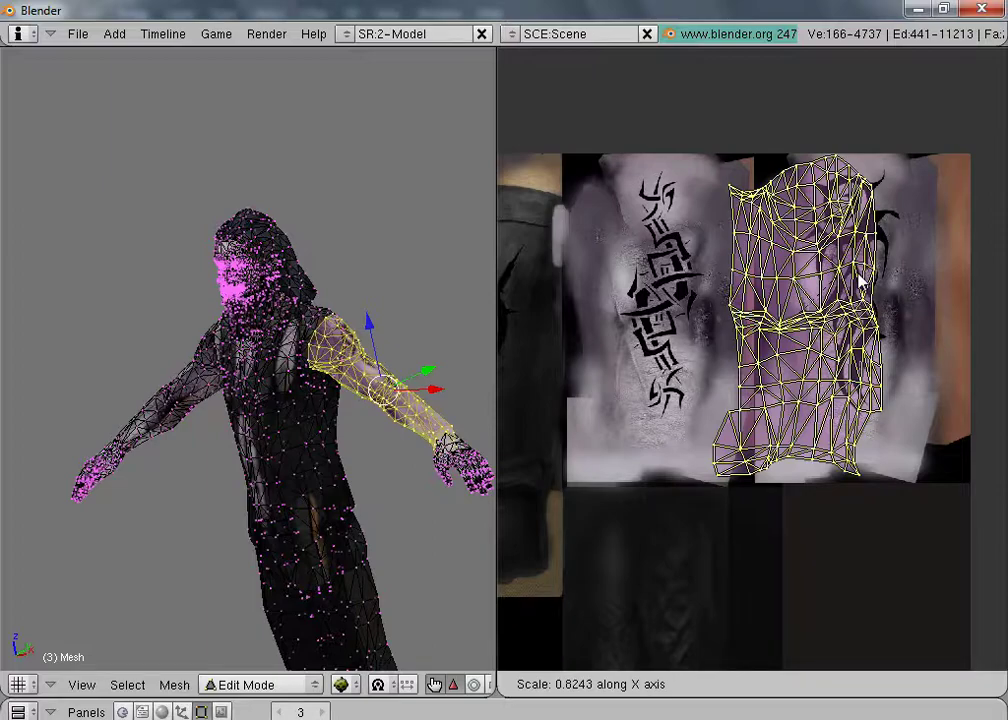
left_click(843, 283)
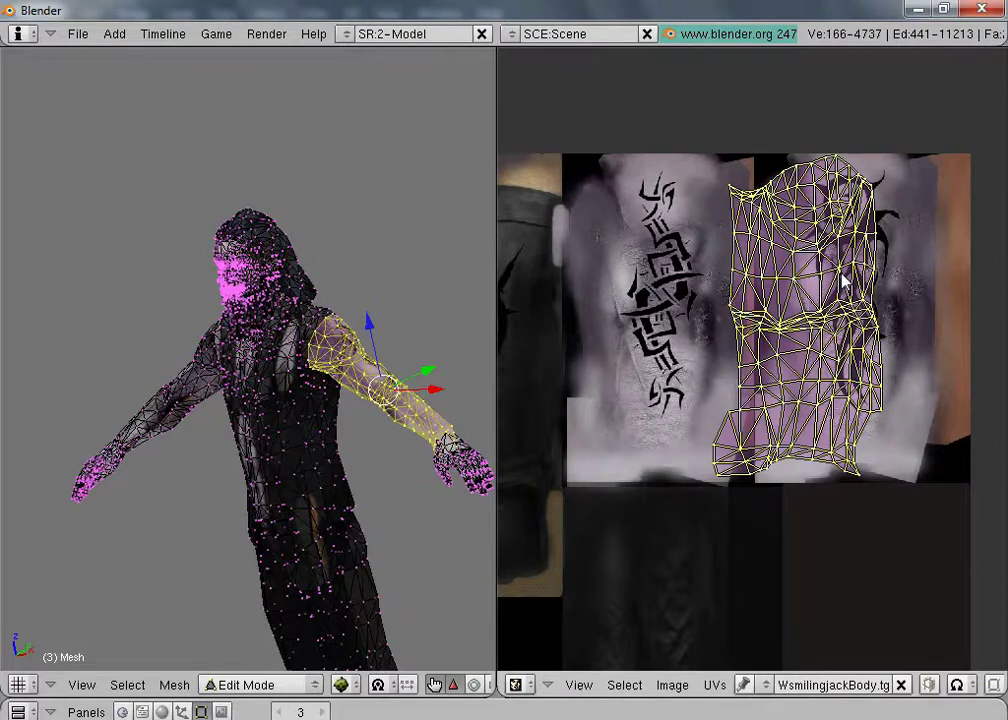
key("g")
key("x")
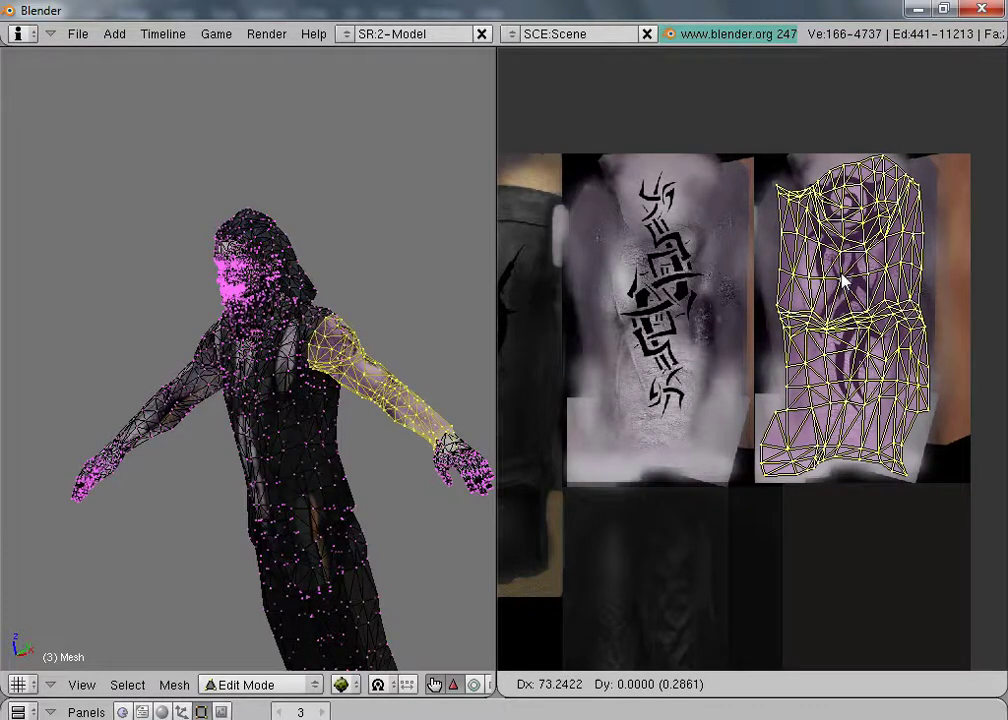
left_click(843, 283)
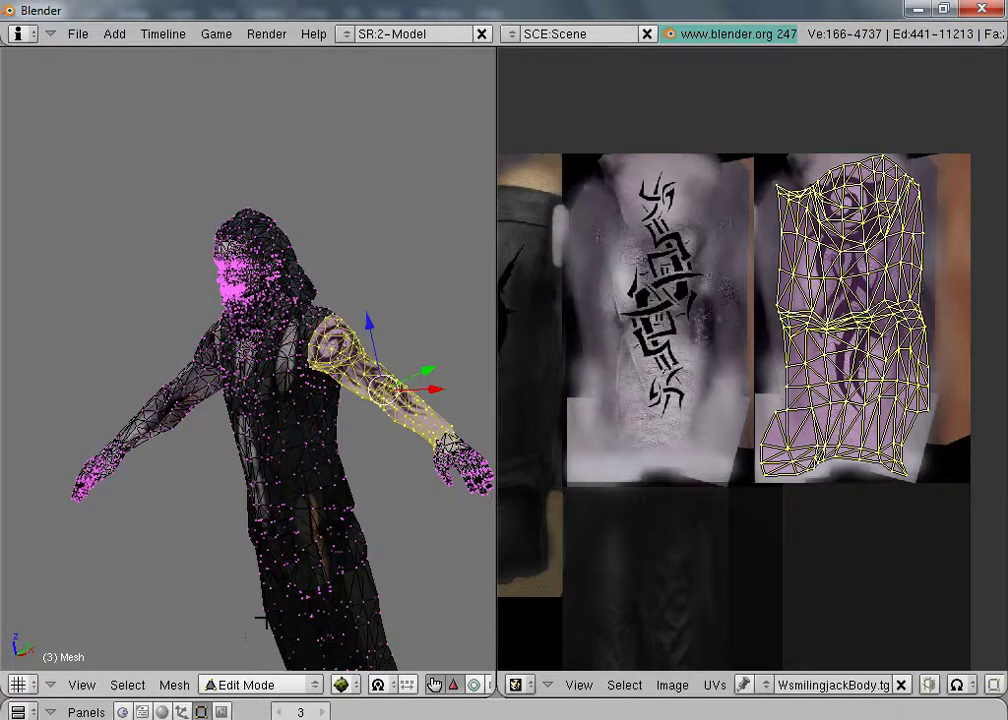
Step: Switch to Object Mode and inspect the left arm's tattoo mapping up close, then the shoulders and other arm from behind
key("Tab")
middle_click_drag(287, 568, 403, 319)
scroll(401, 320, "up", 10)
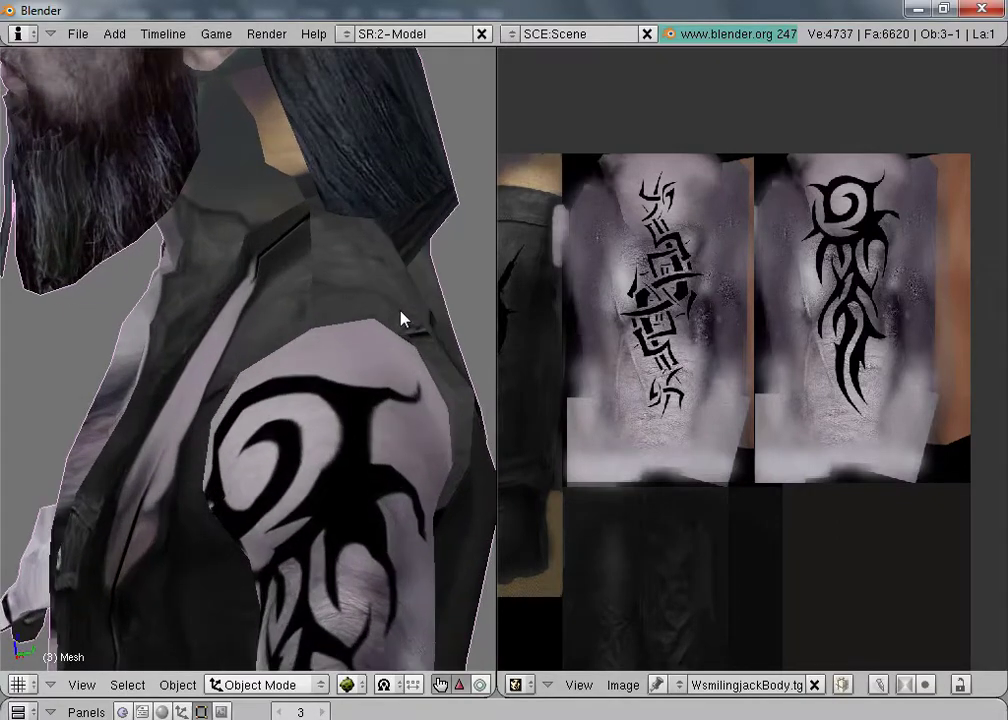
middle_click_drag(413, 302, 386, 291)
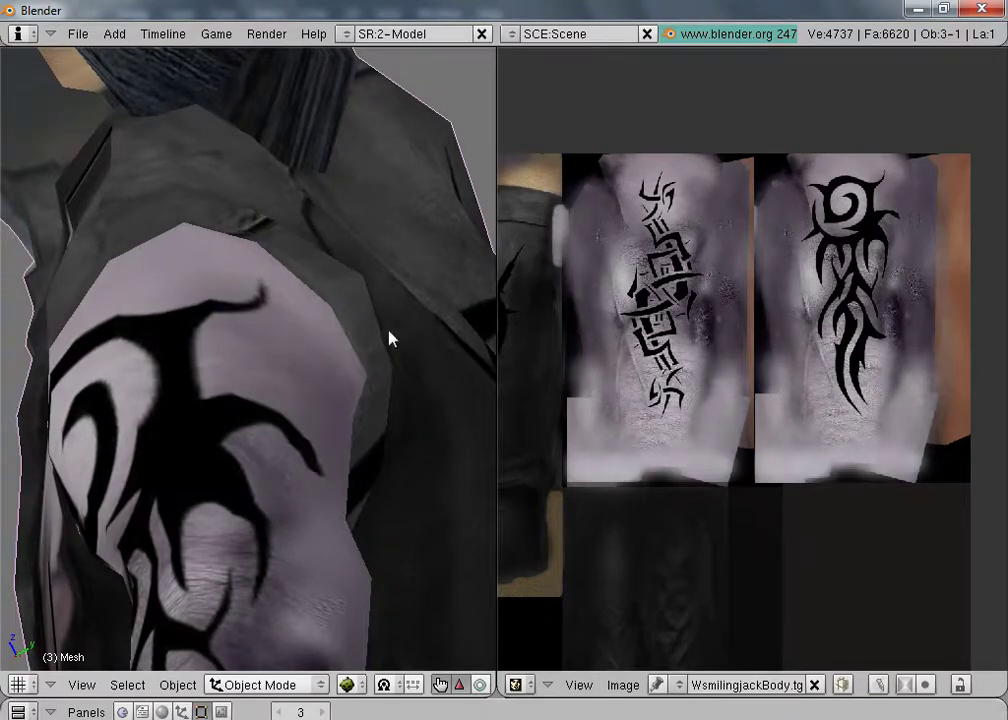
scroll(303, 236, "down", 4)
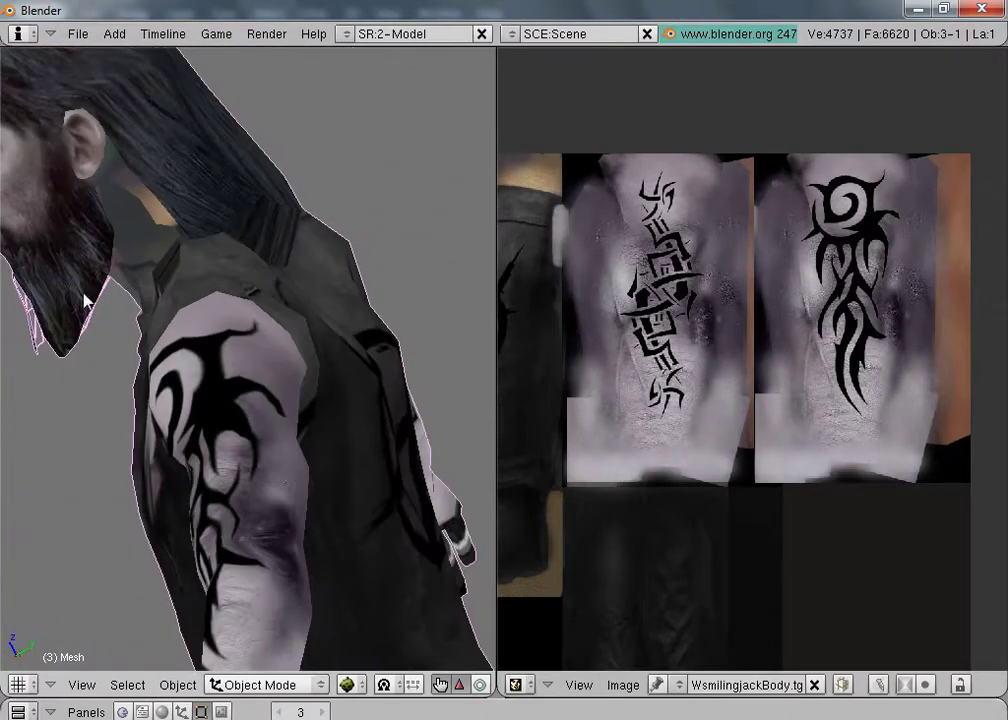
middle_click_drag(84, 293, 45, 275)
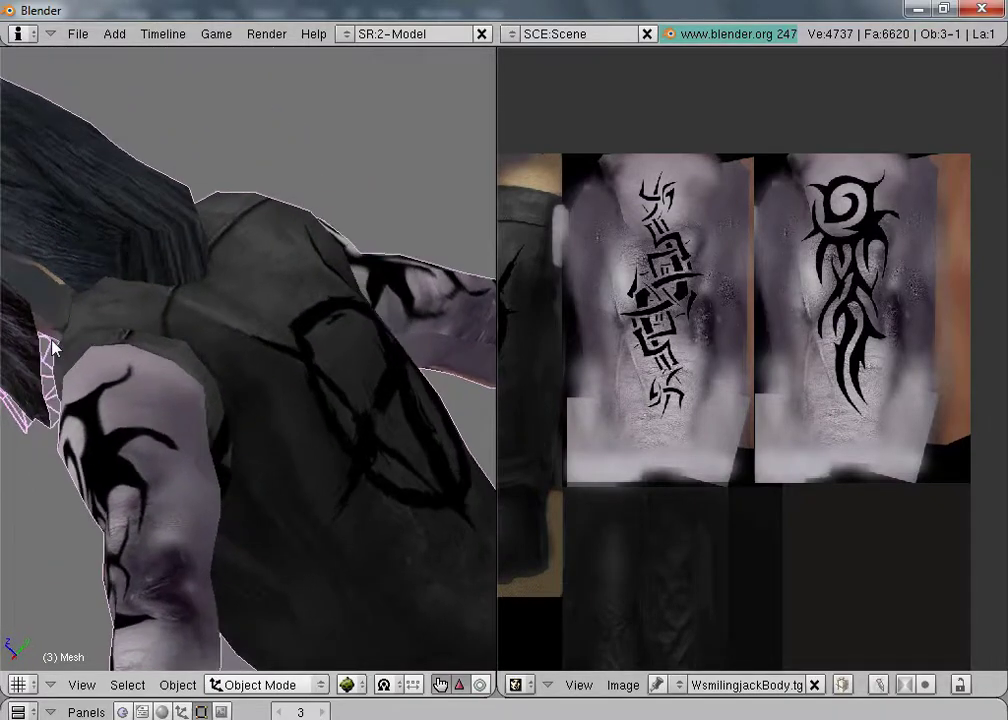
middle_click_drag(430, 262, 6, 314)
middle_click_drag(83, 372, 372, 360)
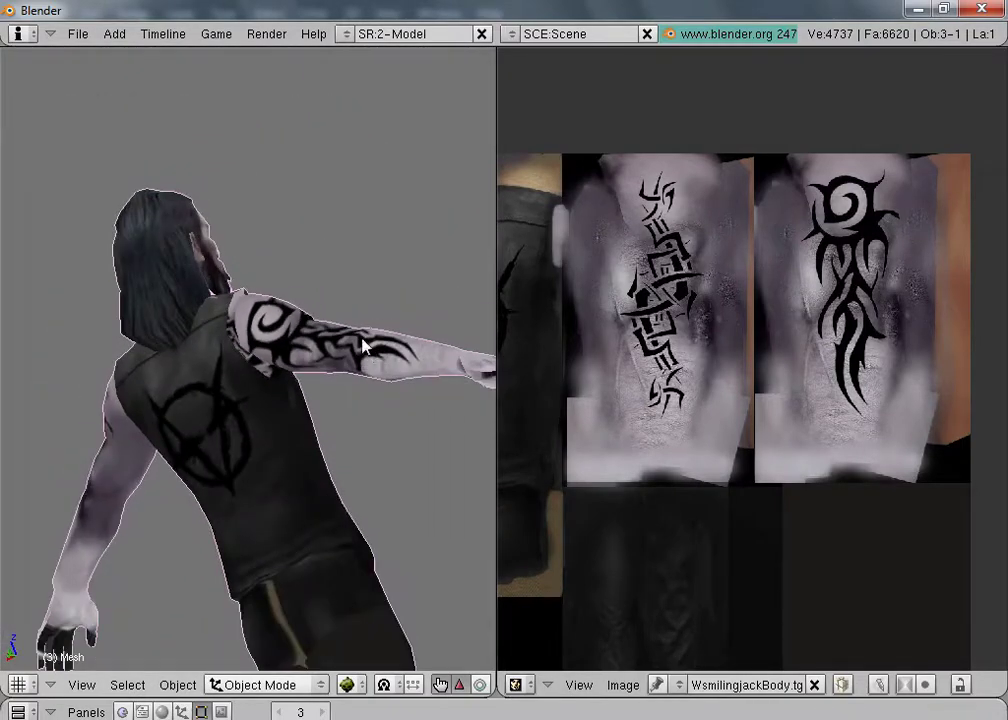
Step: Return the mesh to Edit Mode, replace the selection with the linked right arm and select all of its UVs
key("Tab")
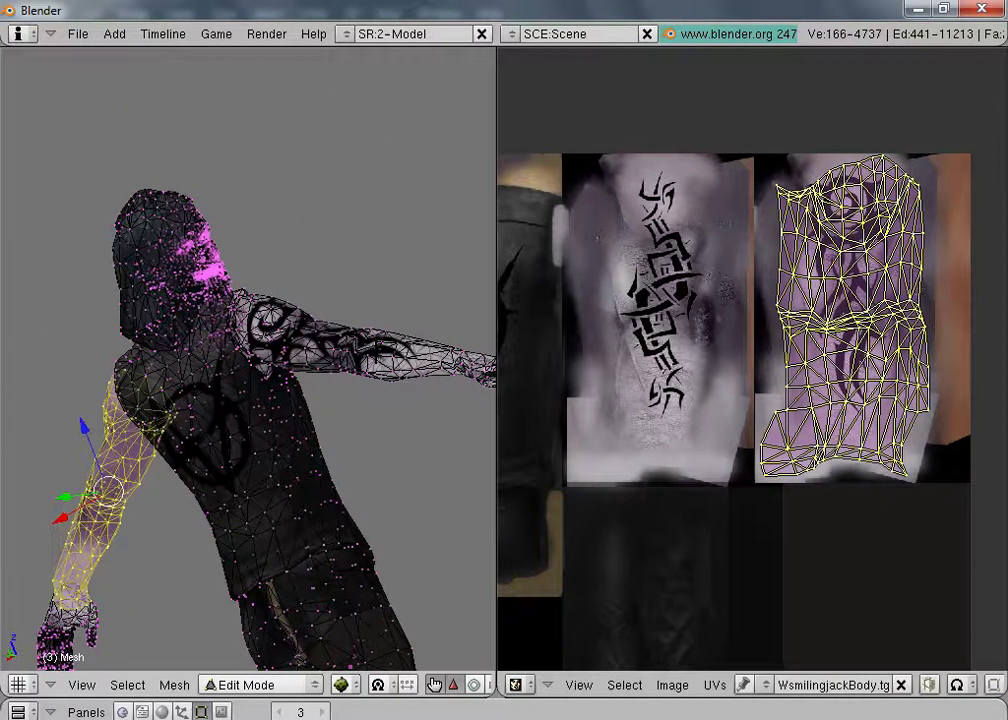
key("a")
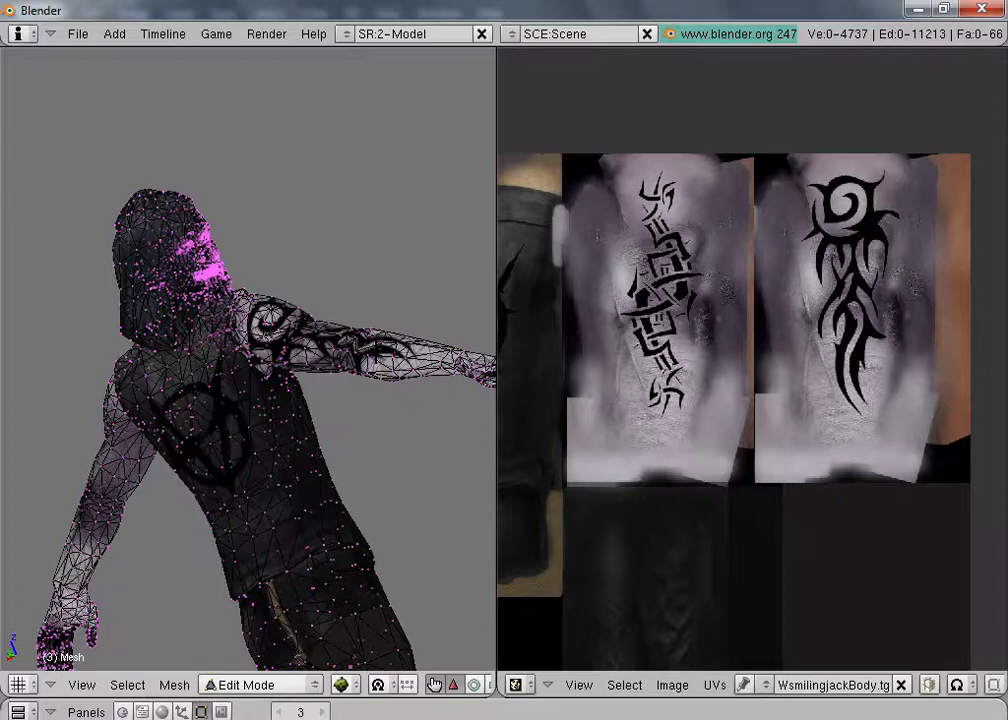
key("l")
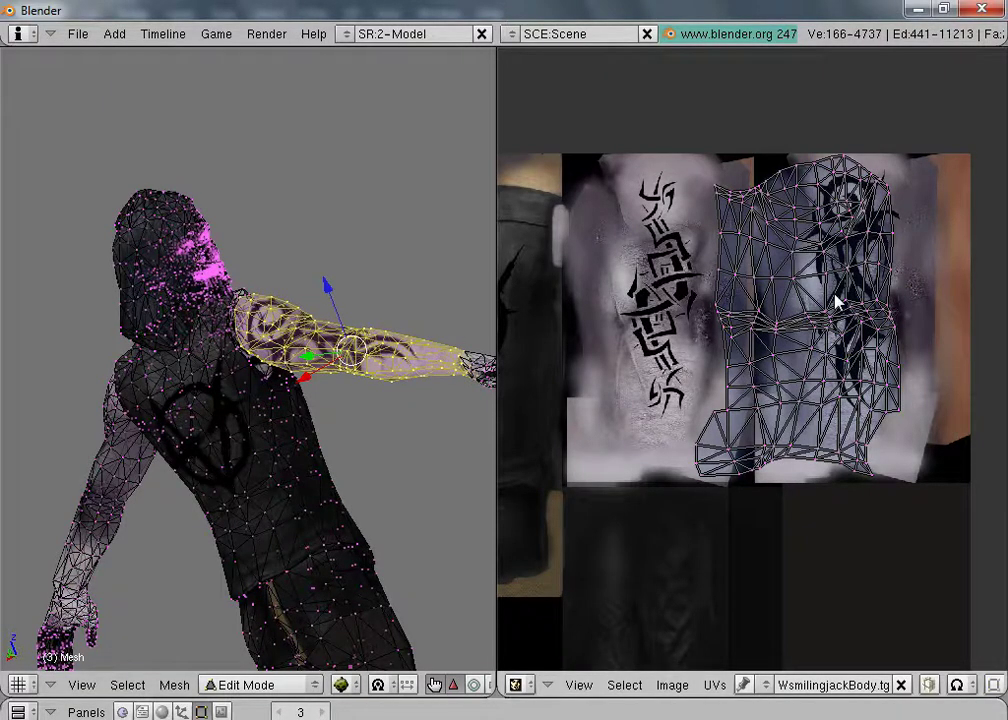
key("a")
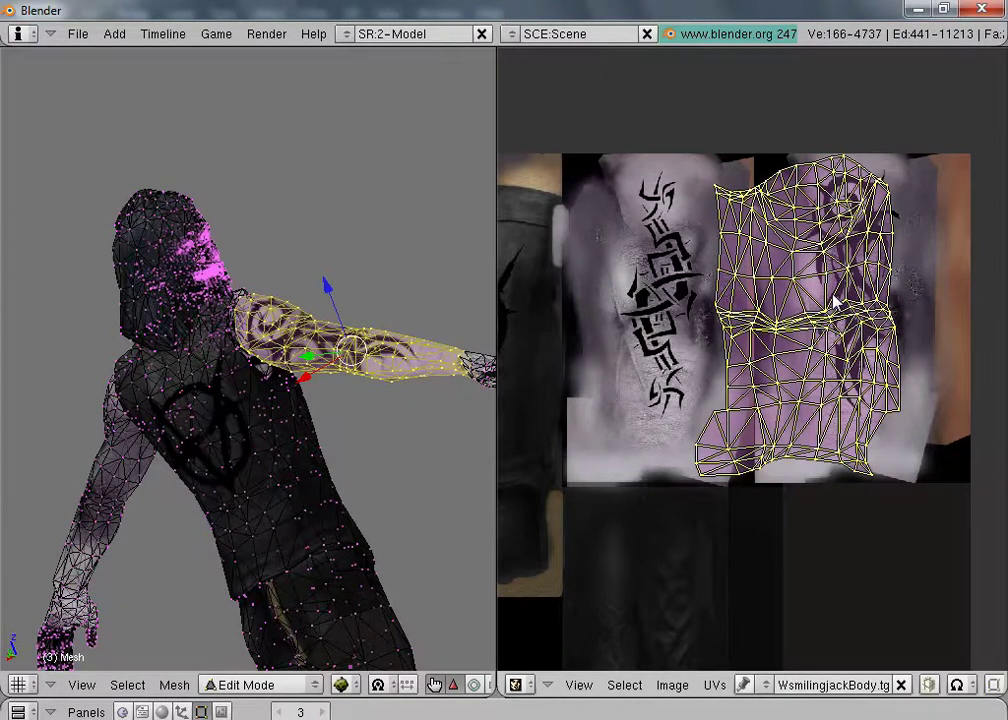
key("g")
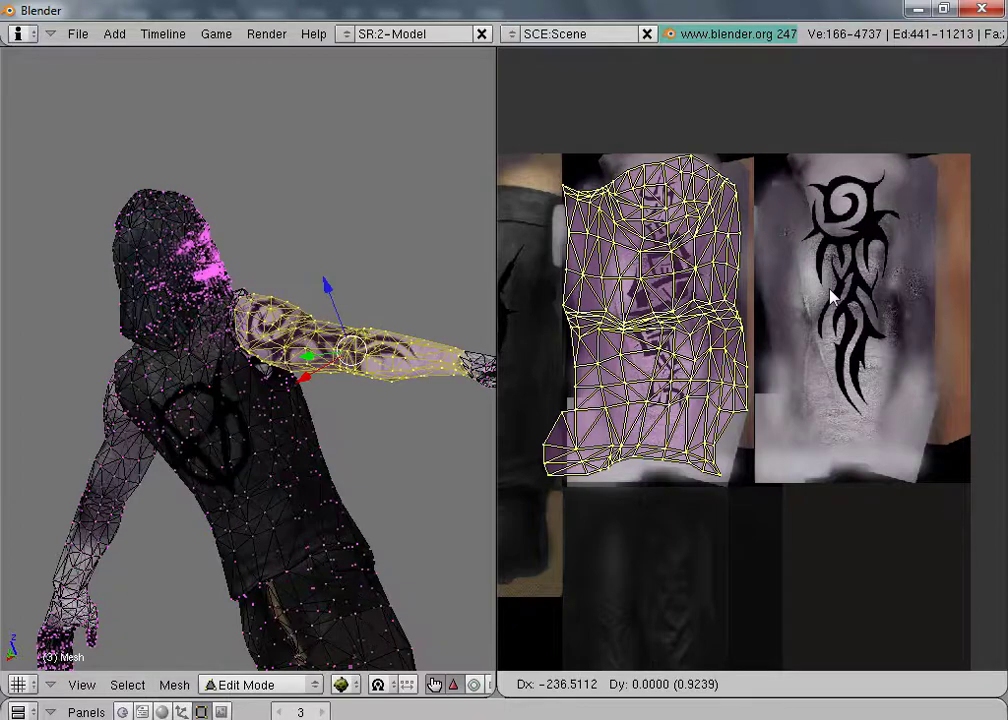
key("Right")
key("Right")
key("Right")
key("Right")
key("Right")
key("Right")
key("Right")
key("Right")
key("Right")
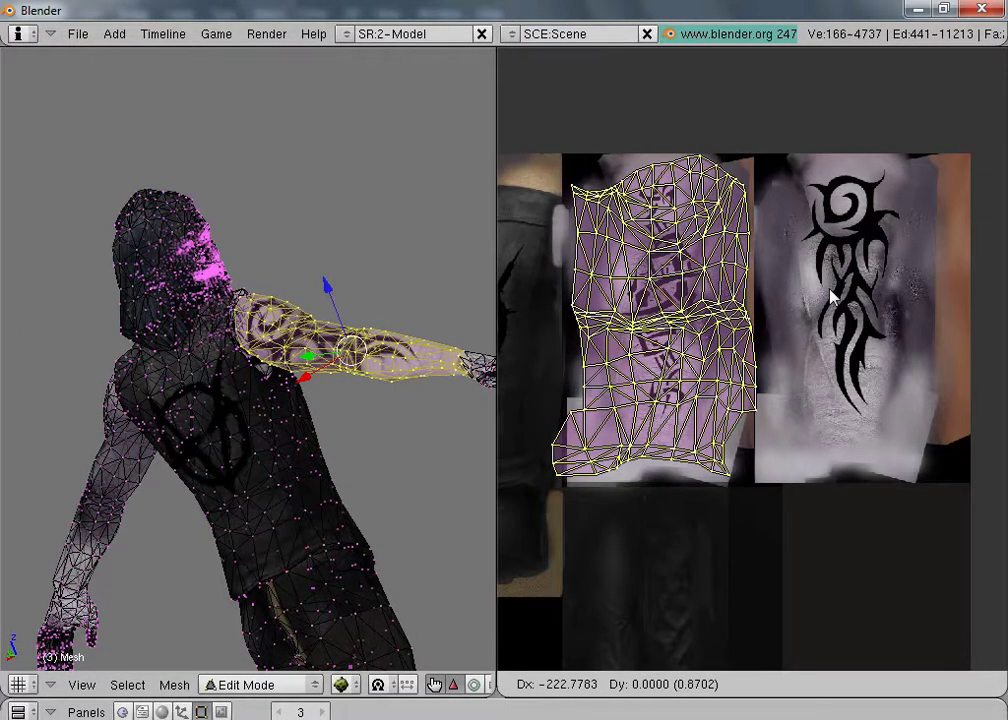
key("s")
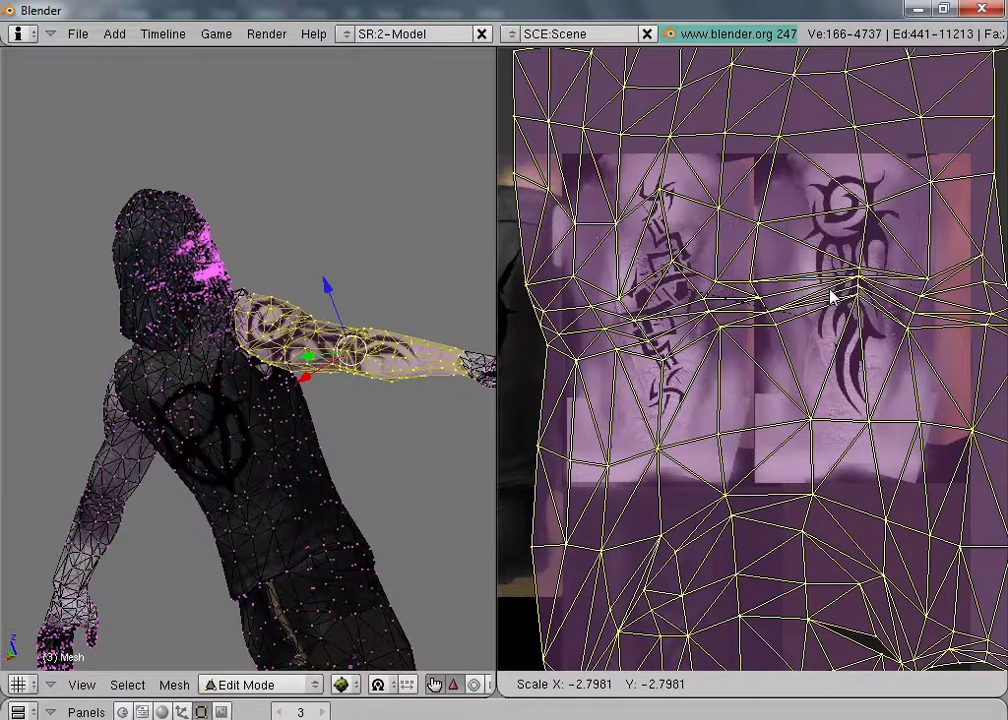
key("x")
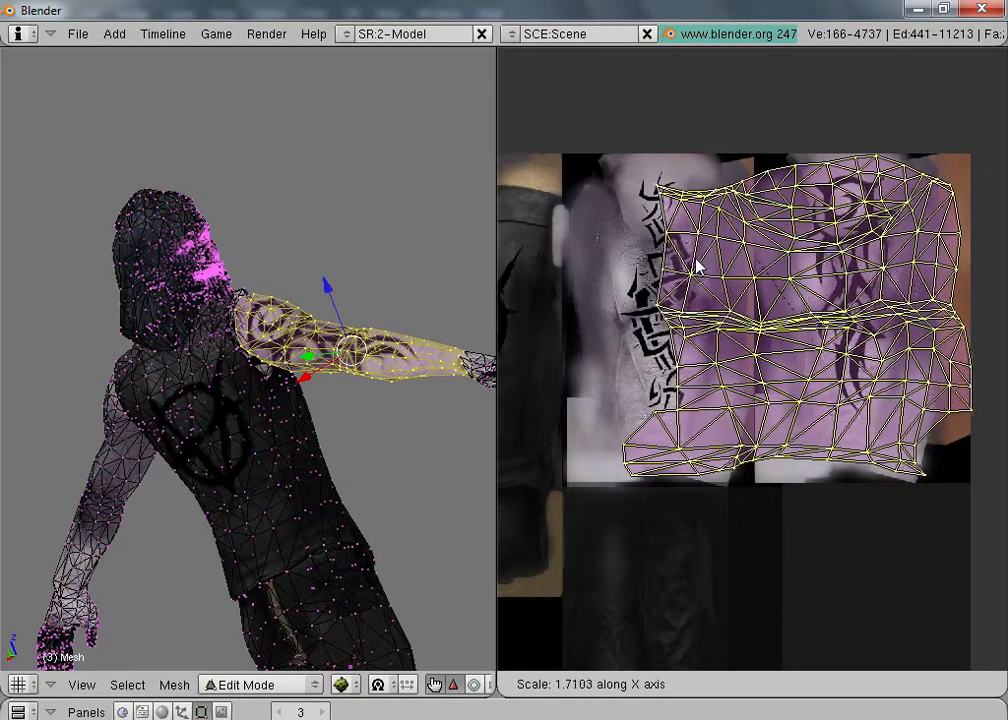
left_click(841, 333)
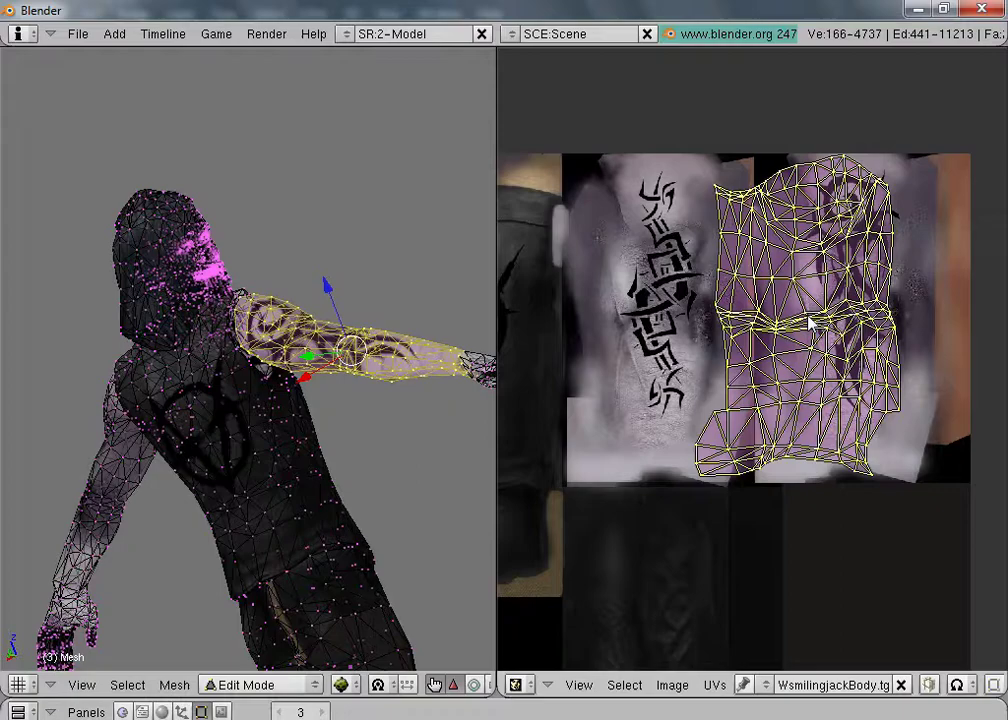
Step: Move the right arm's UVs about -225.8 along X onto the angular tattoo texture beside the vest back
key("g")
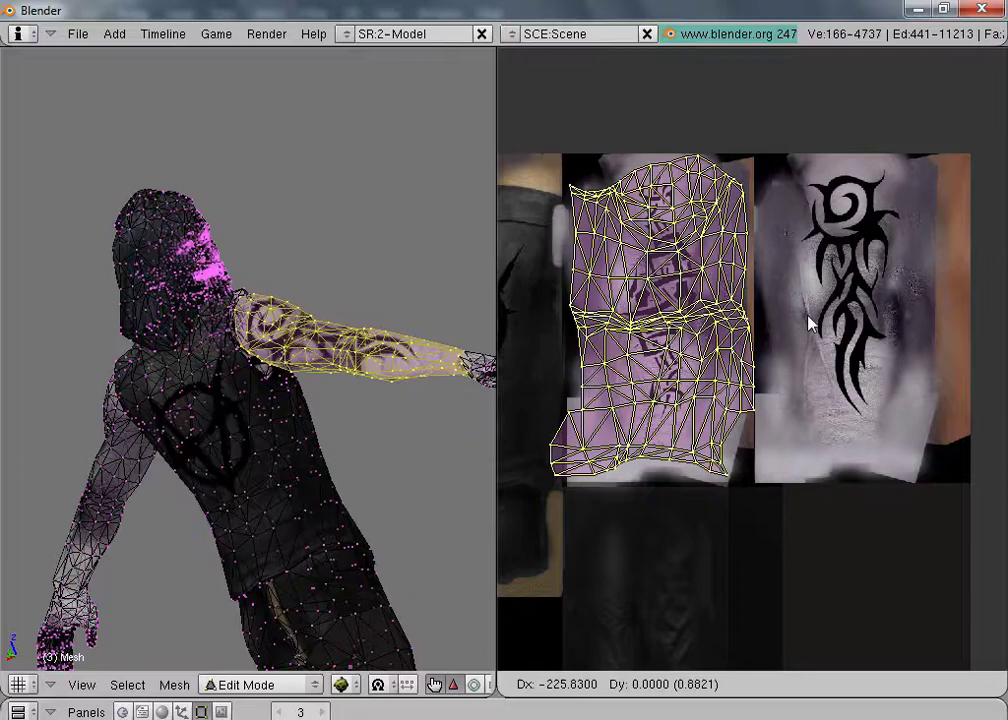
left_click(810, 322)
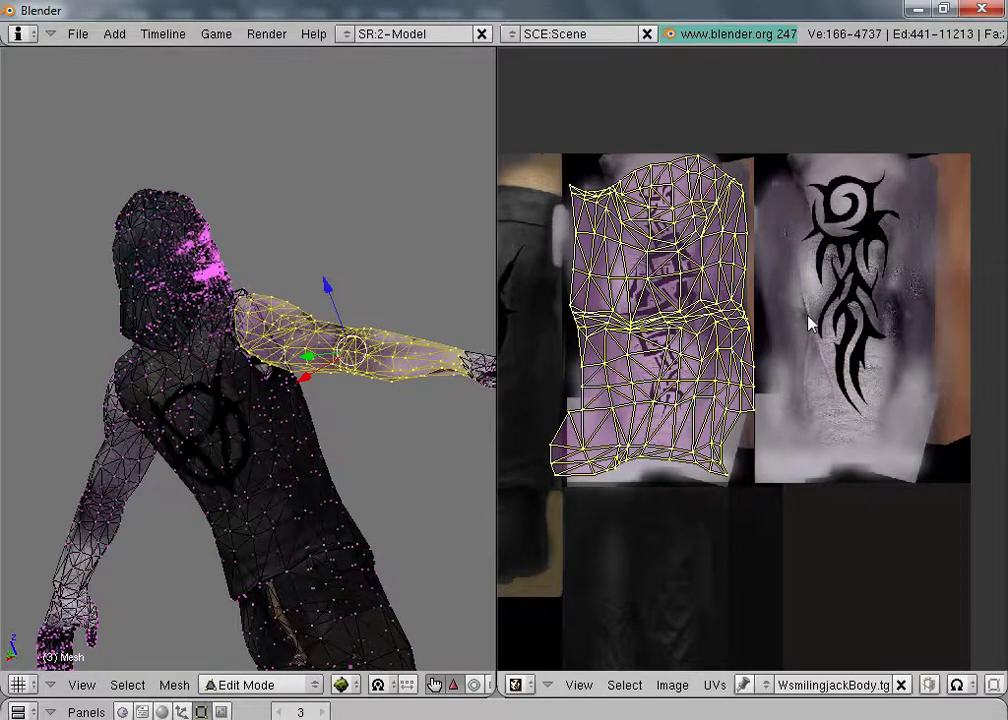
Step: Scale the right arm's UVs to 0.8 along X and shift them about 6.1 along X to centre them on the tattoo
key("s")
key("x")
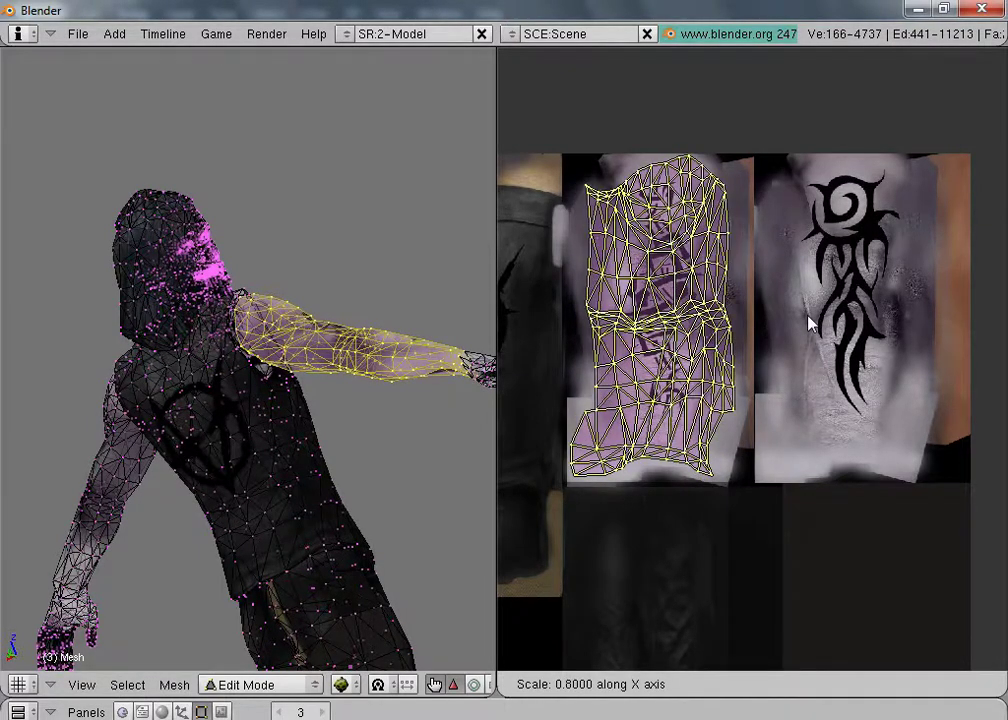
left_click(811, 322)
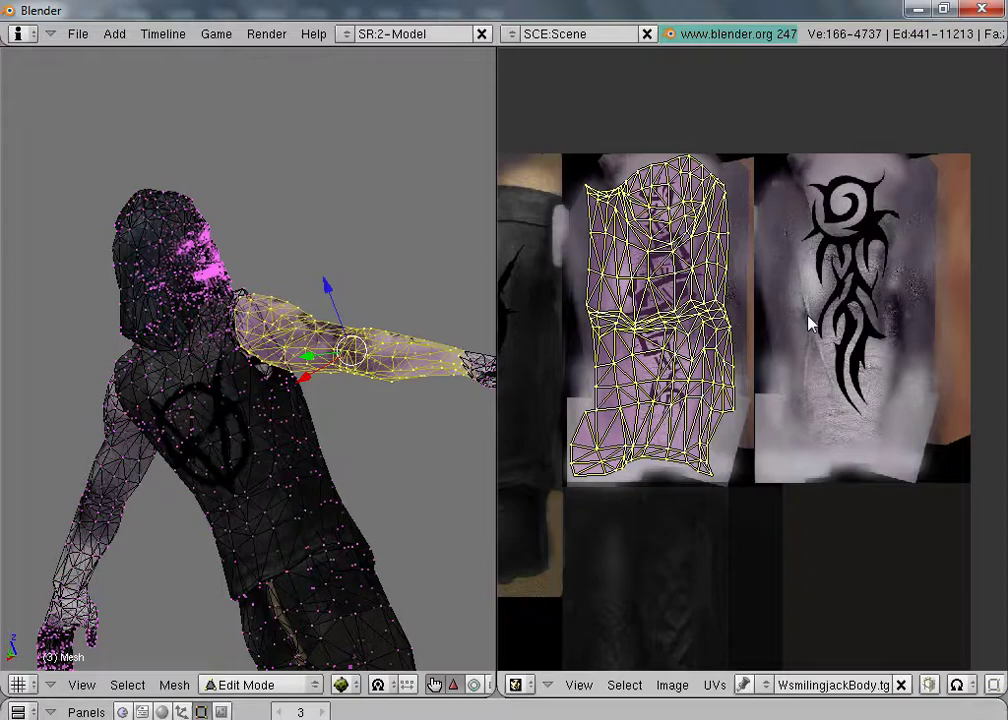
key("g")
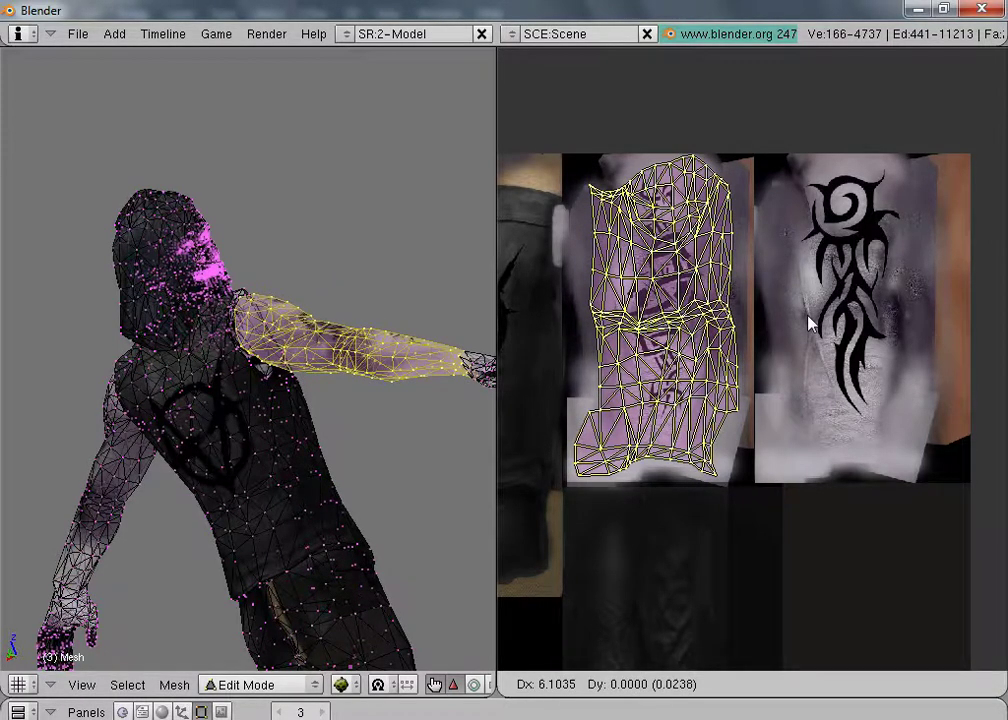
left_click(811, 322)
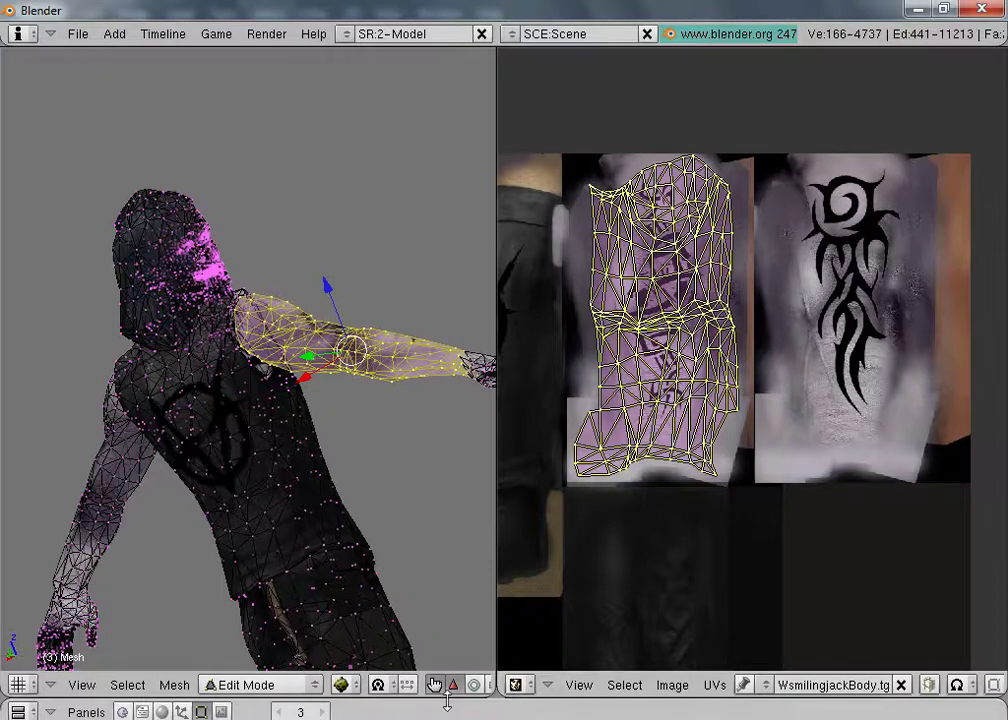
Step: Switch to Object Mode and examine the right arm's tattoo mapping from the front, then the rear shoulder and armhole up close
left_click(250, 685)
left_click(255, 648)
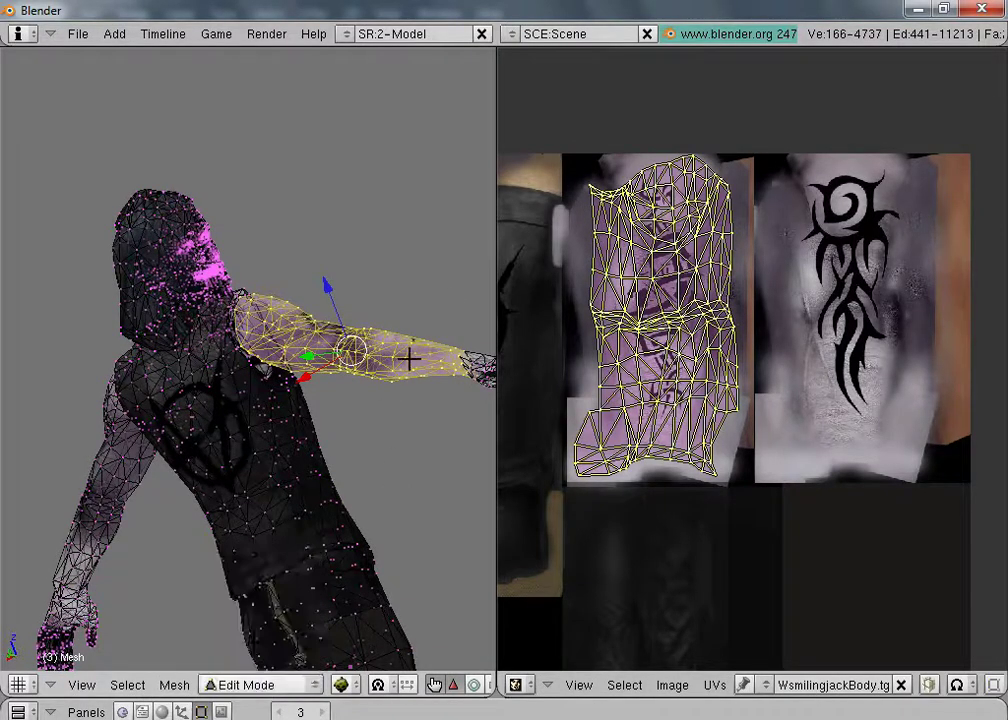
middle_click_drag(410, 356, 205, 370)
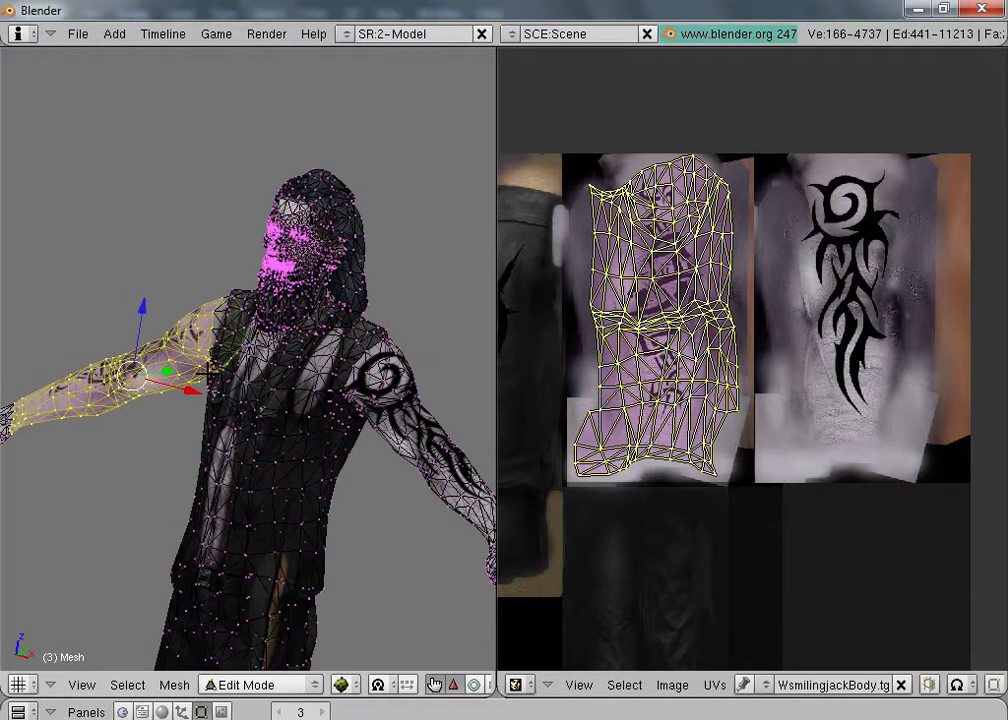
left_click(240, 685)
left_click(250, 666)
middle_click_drag(231, 614, 347, 474)
scroll(347, 474, "up", 6)
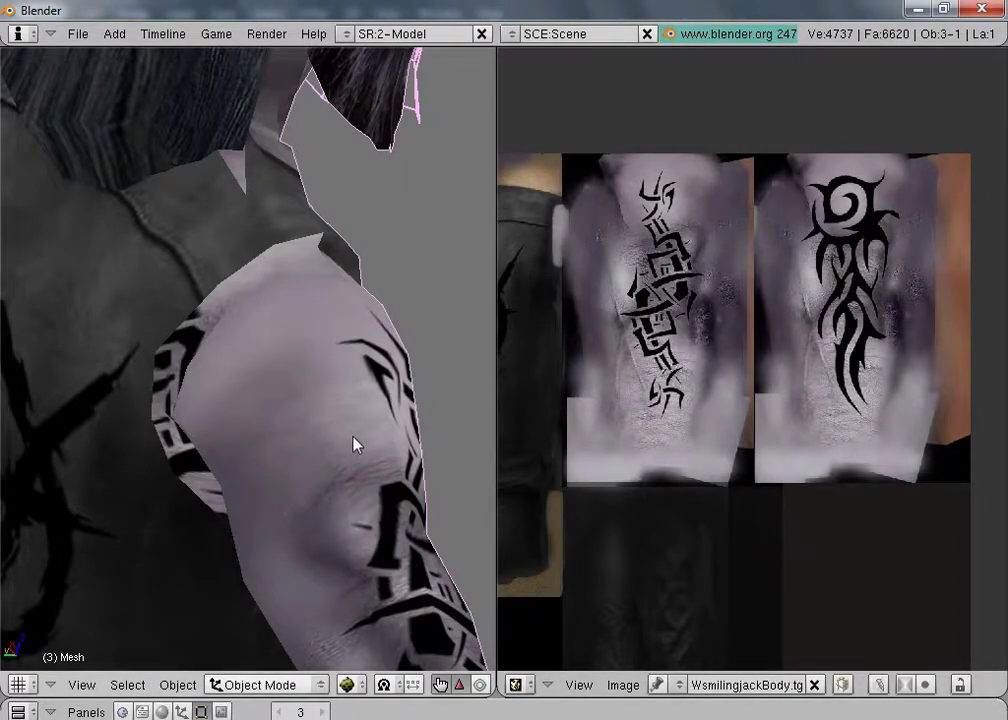
Step: Return the mesh to Edit Mode and switch to face selection at the right shoulder
left_click(262, 685)
left_click(262, 644)
scroll(326, 442, "up", 1)
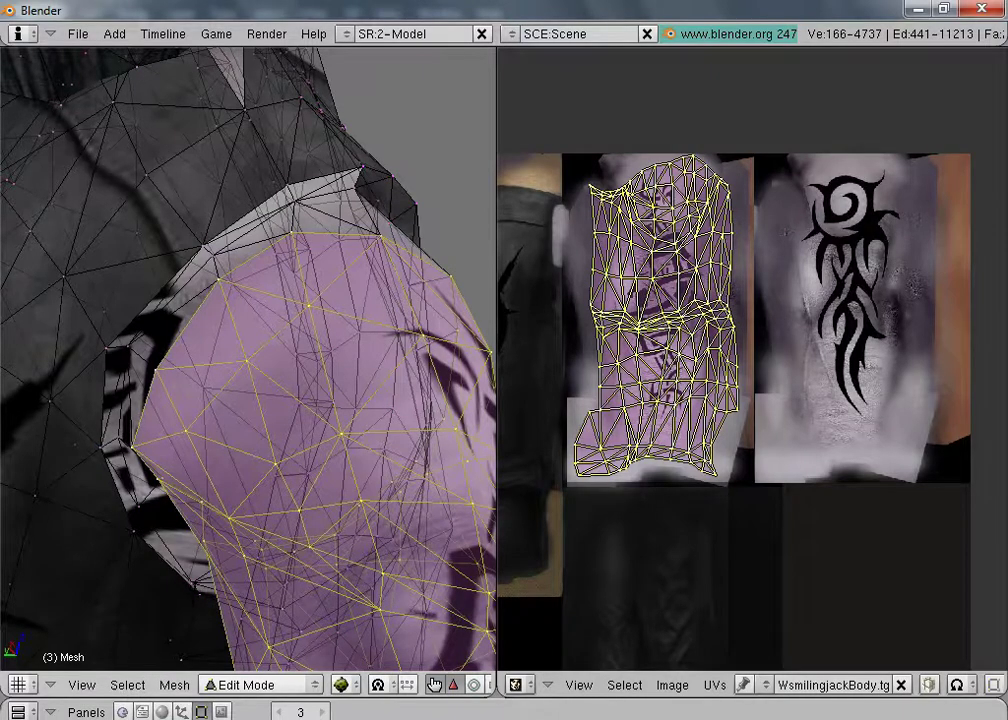
key("ctrl+Tab")
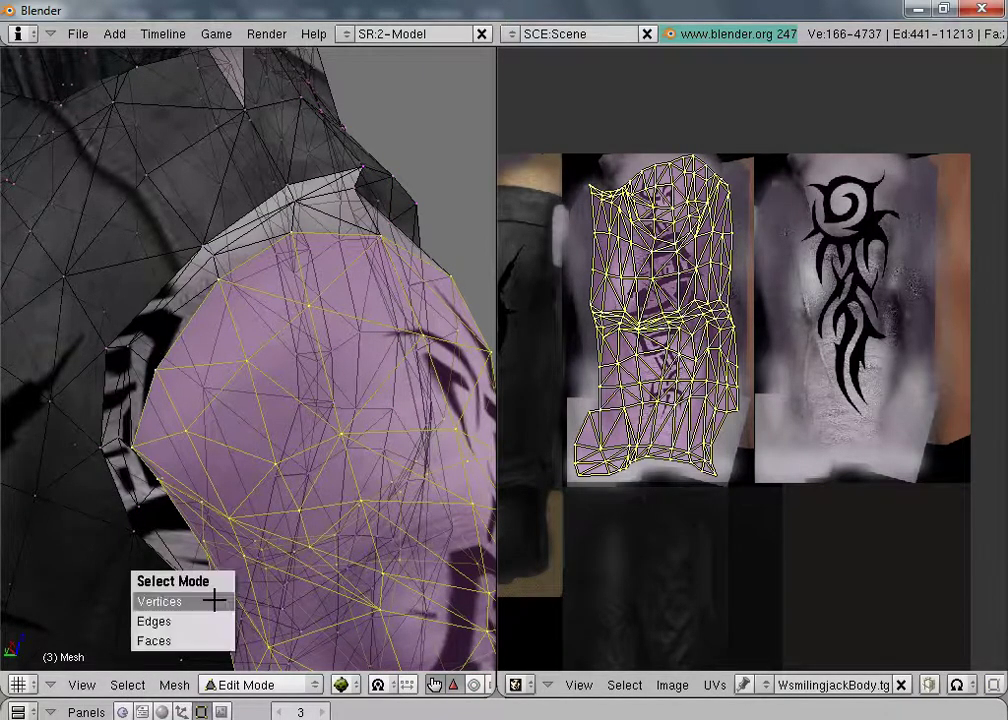
left_click(210, 645)
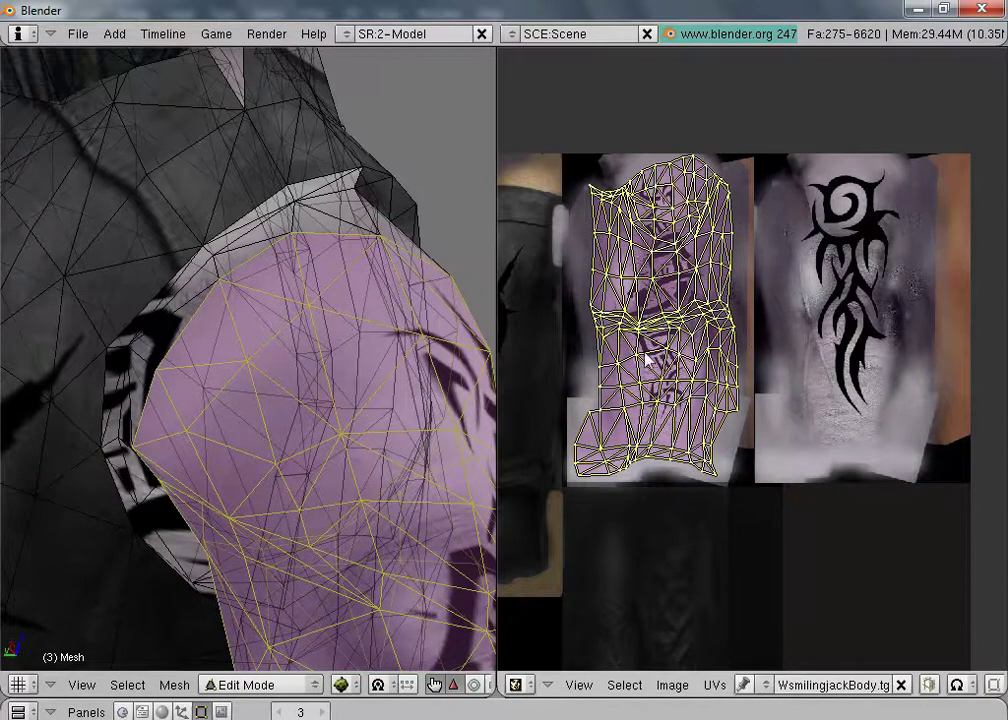
Step: Undo the latest scaling and repositioning of the right arm's UVs
key("ctrl+z")
key("ctrl+z")
key("ctrl+z")
key("ctrl+z")
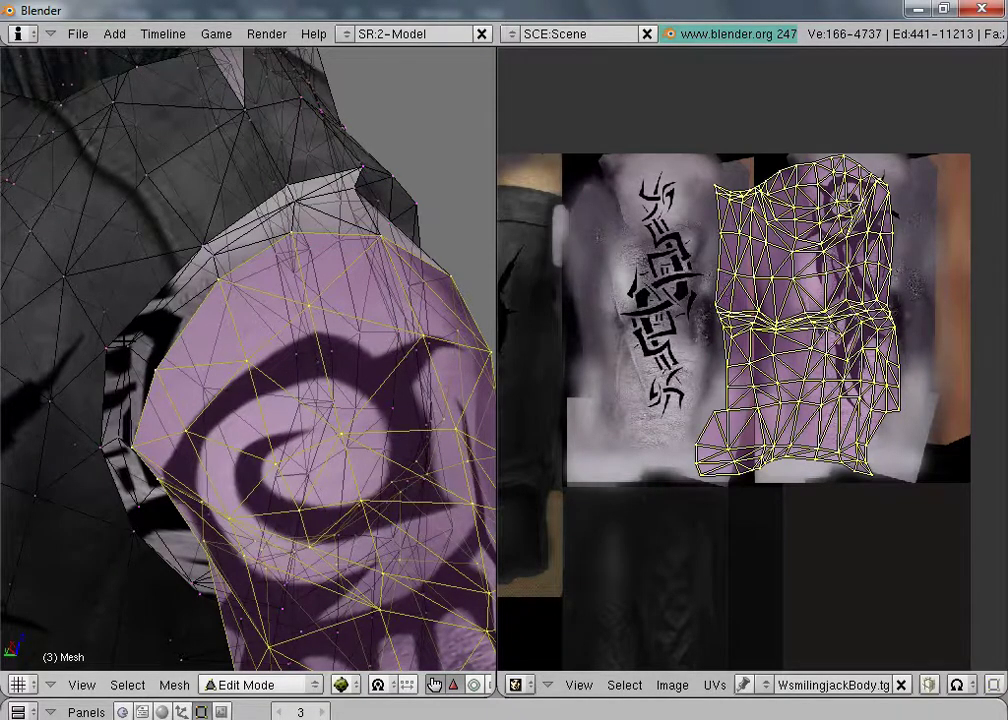
right_click(128, 346, "shift")
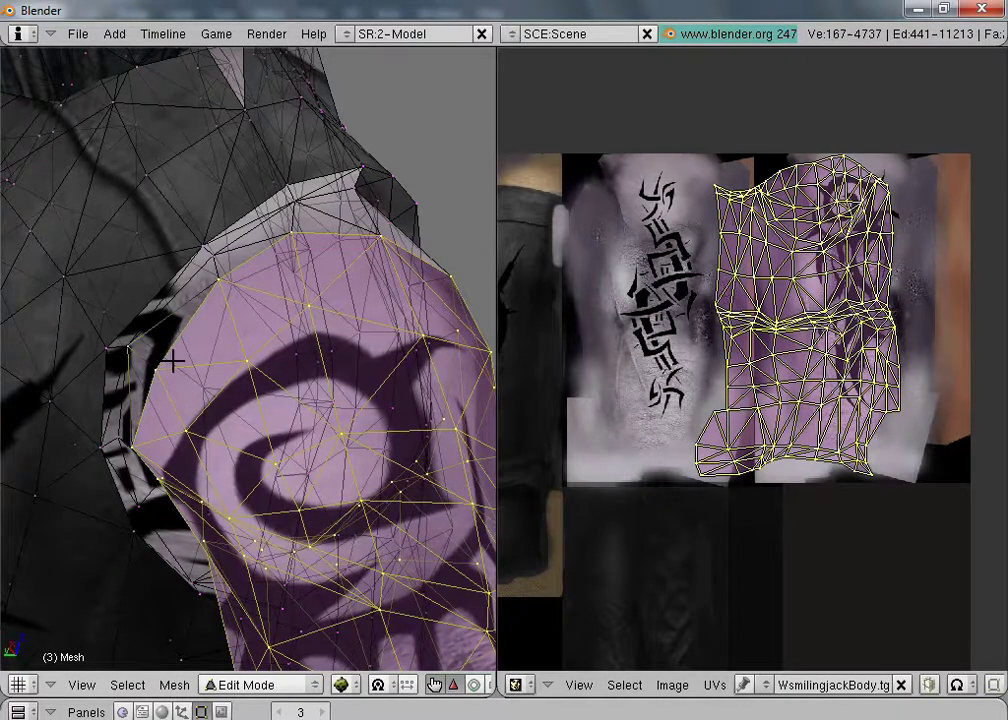
middle_click_drag(173, 360, 233, 368)
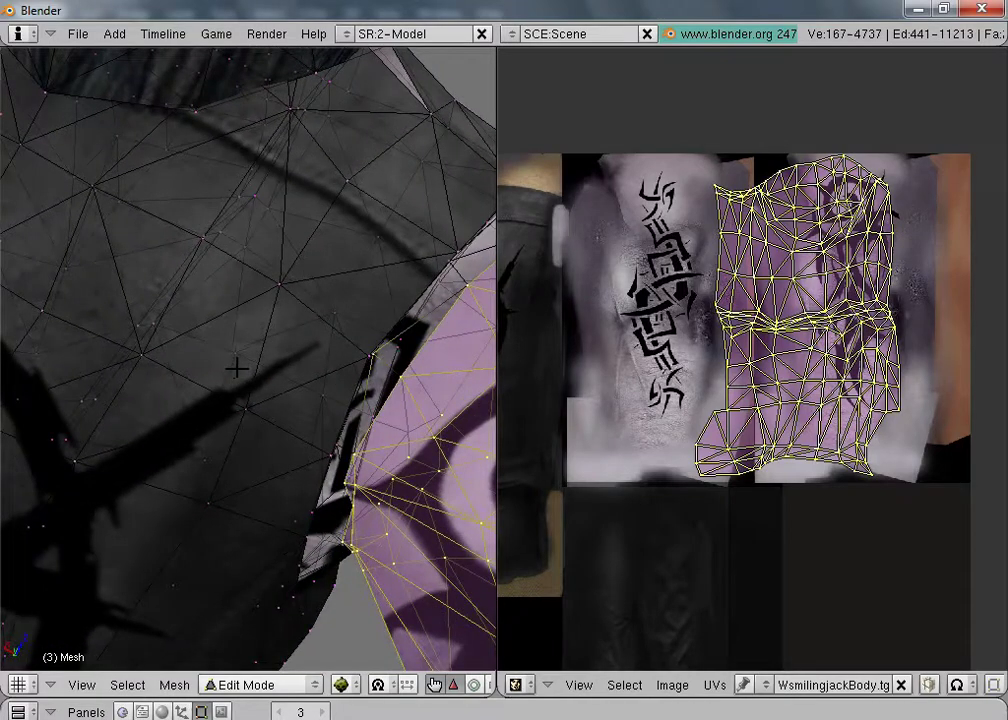
key("ctrl+z")
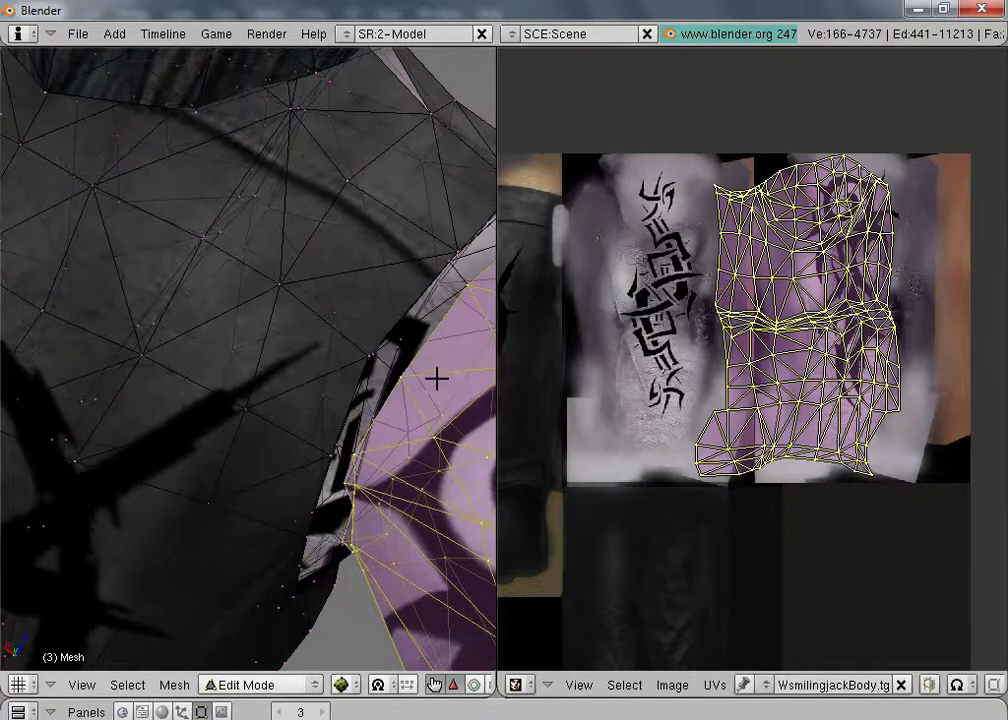
Step: Set the mesh selection mode to Faces while keeping the right arm selected
middle_click_drag(436, 378, 392, 305)
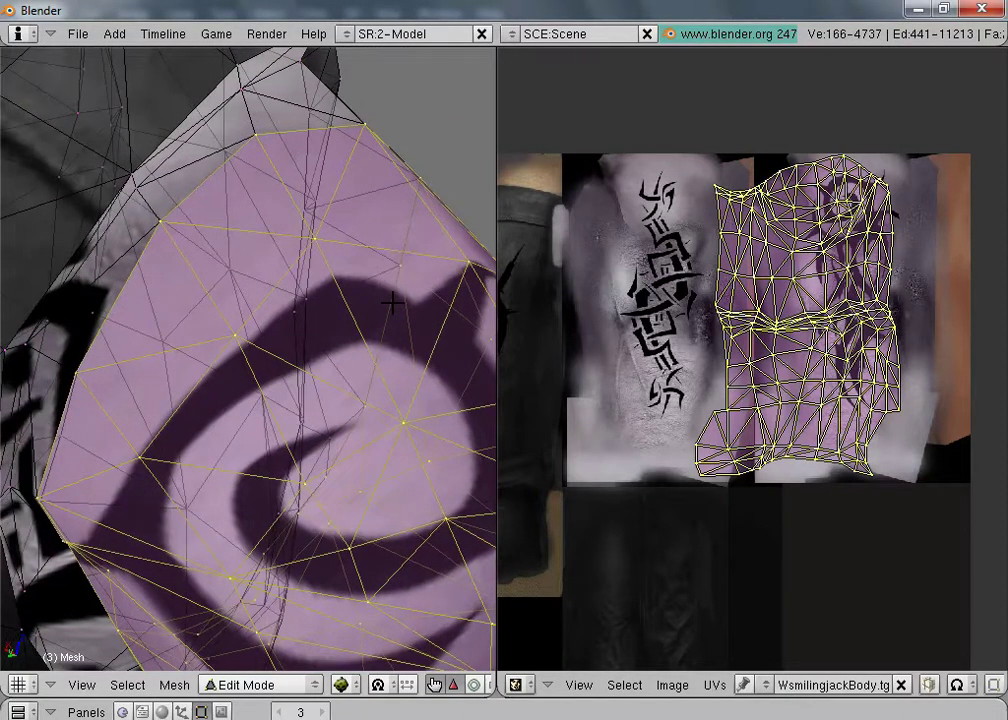
middle_click_drag(178, 185, 300, 213)
scroll(300, 213, "down", 5)
middle_click_drag(288, 259, 267, 232)
scroll(267, 232, "up", 4)
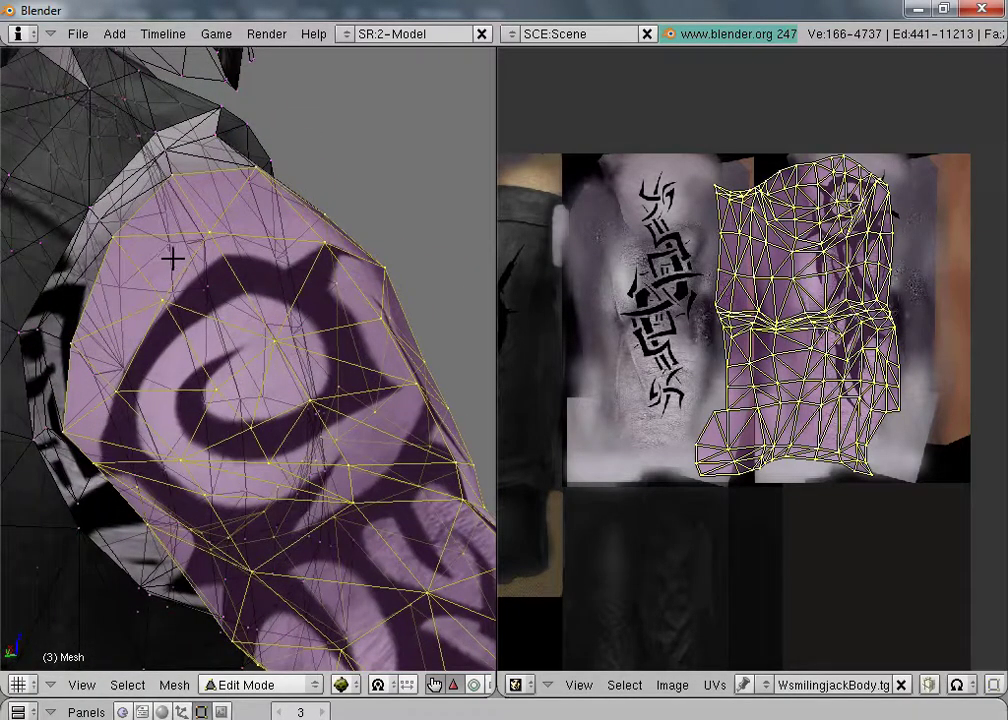
key("ctrl+Tab")
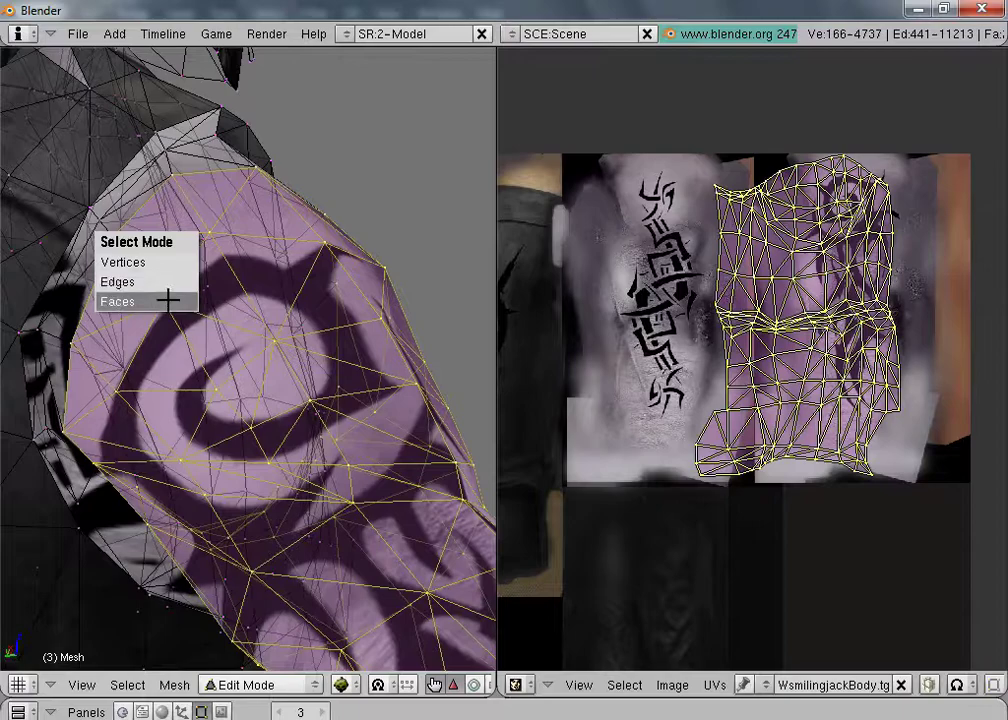
left_click(168, 299)
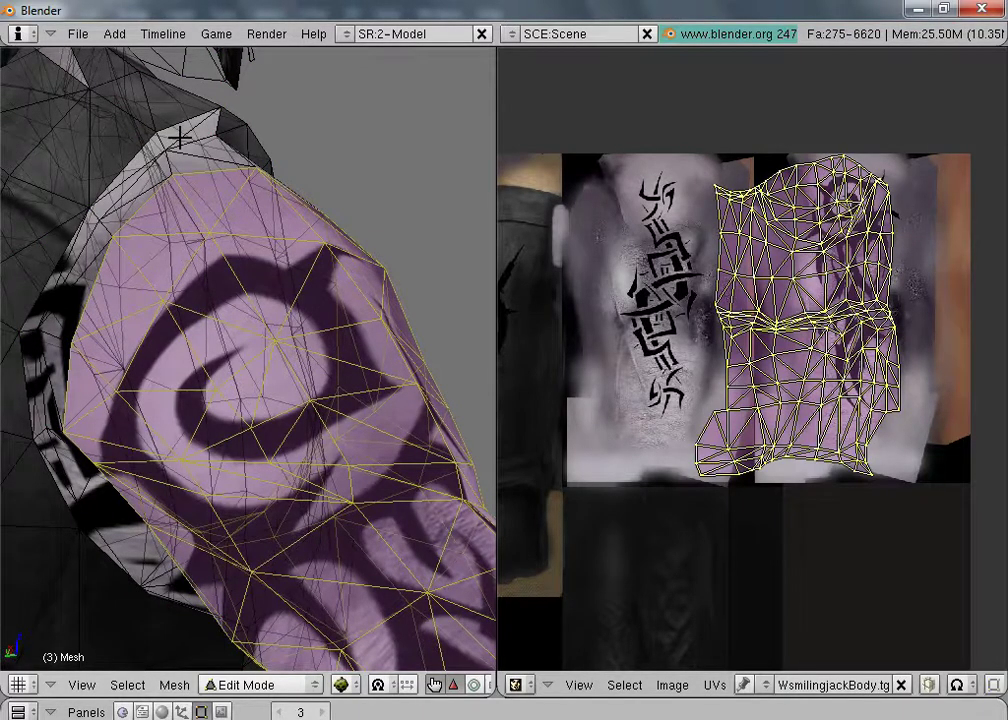
Step: Try to add the loop of faces around the armhole rim to the right arm's selection
right_click(179, 137, "shift")
right_click(180, 142, "alt+shift")
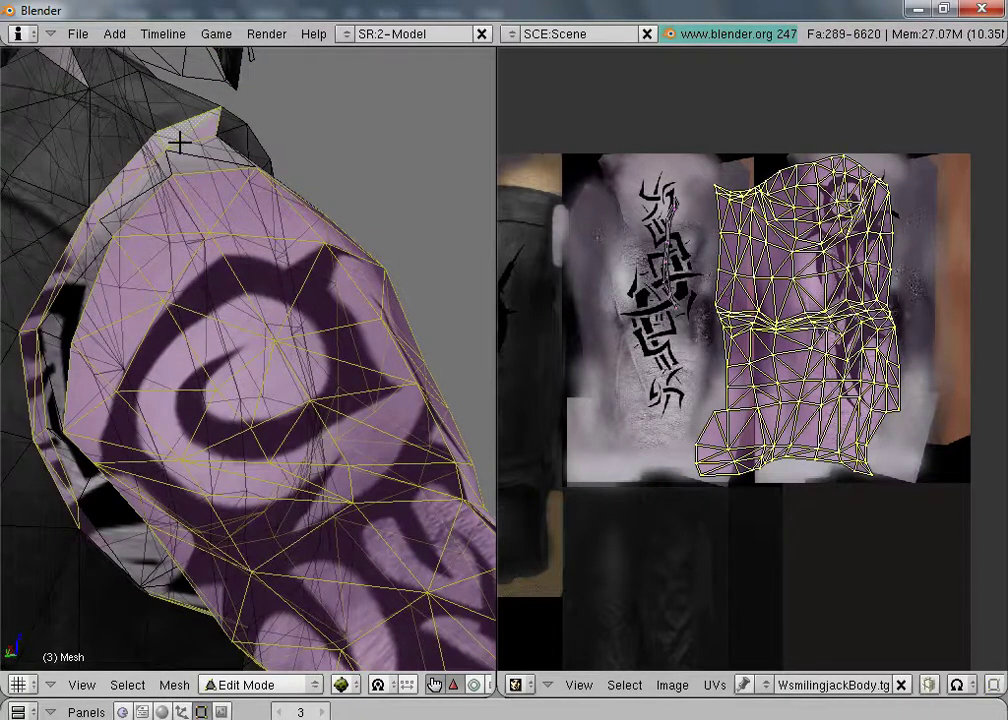
middle_click_drag(160, 198, 169, 202)
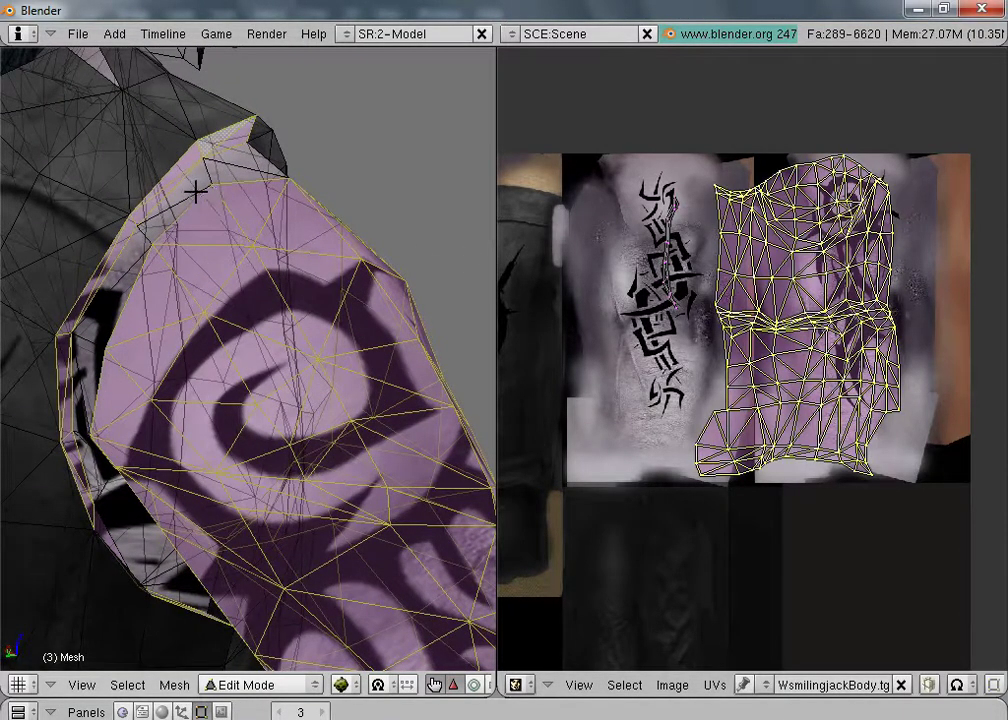
key("ctrl+KP_Subtract")
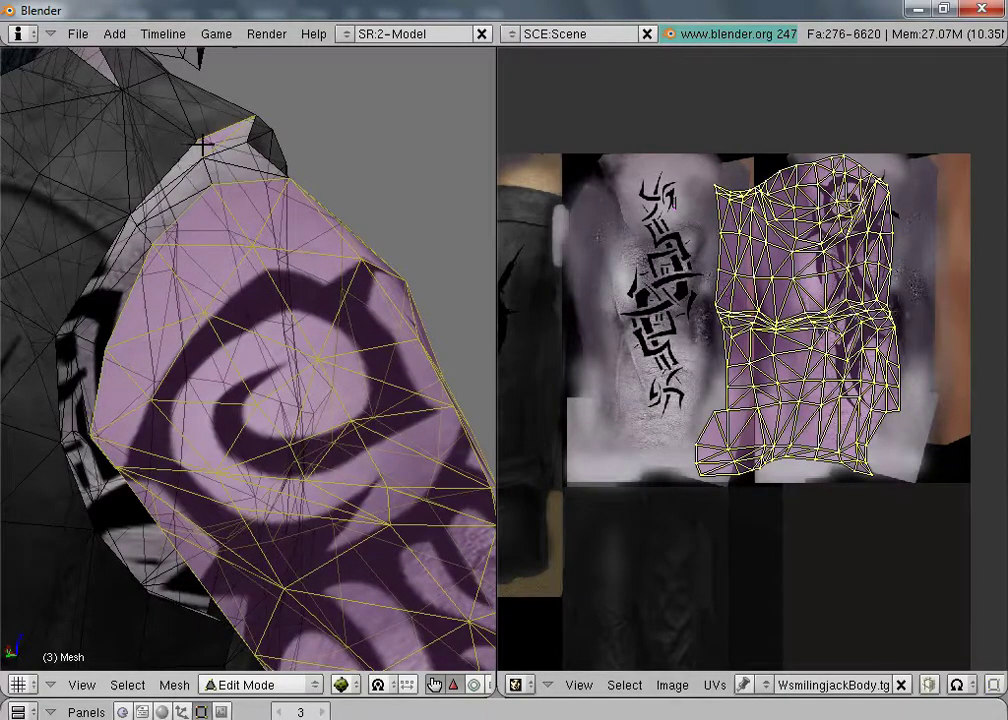
key("ctrl+KP_Add")
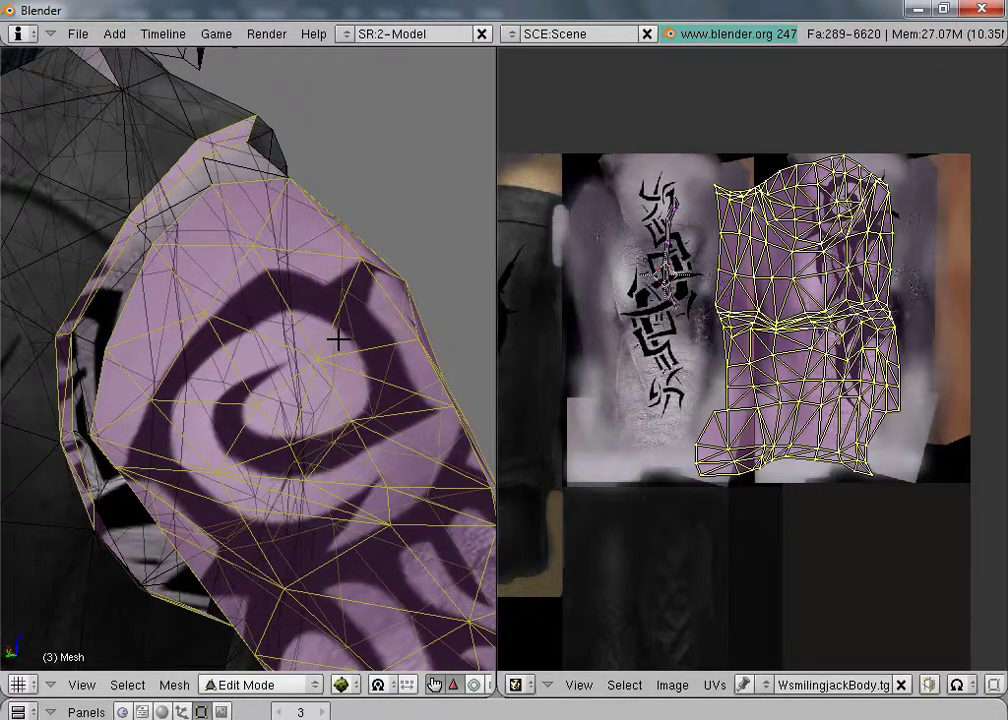
key("a")
key("a")
key("a")
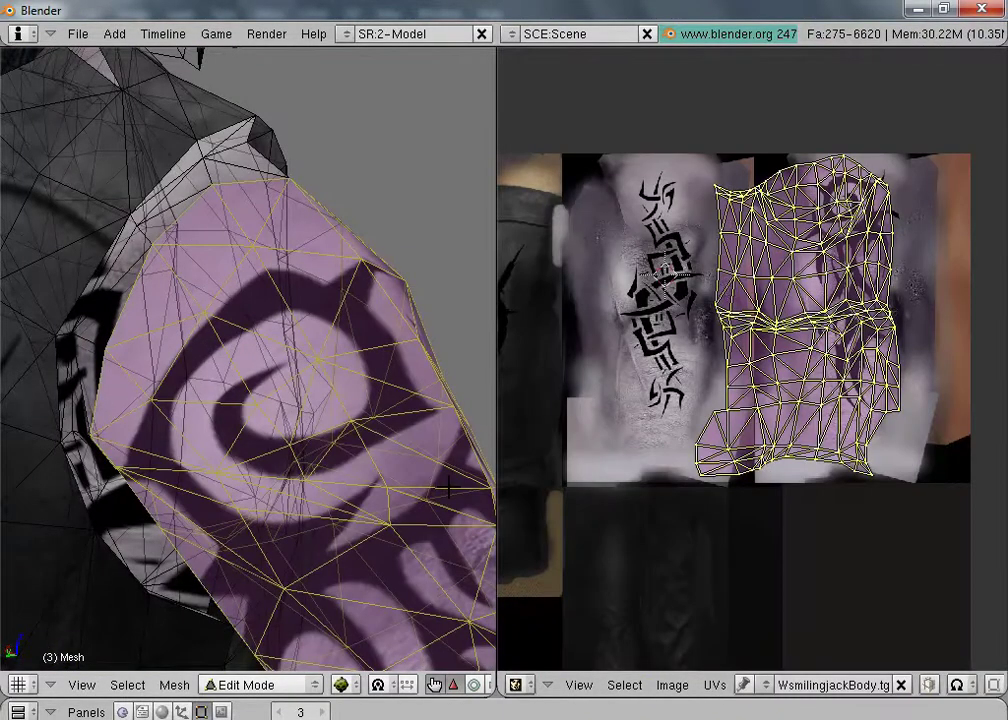
Step: Move the right arm's UVs about -240 along X onto the angular tattoo texture
scroll(485, 412, "down", 2)
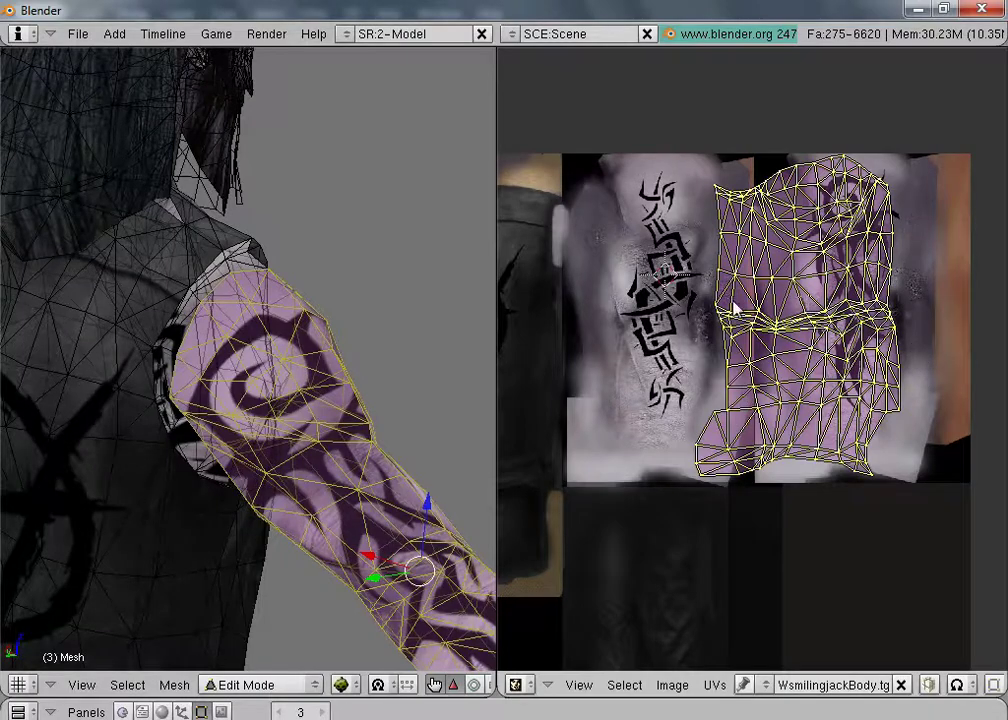
key("g")
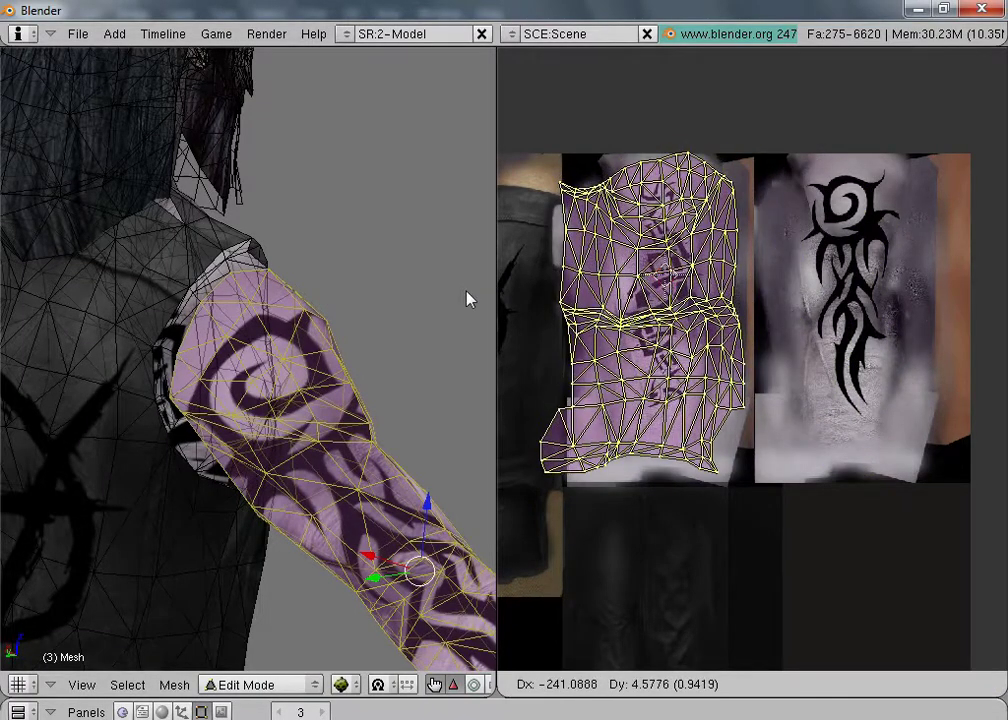
left_click(470, 299)
Step: Scale the right arm's UVs to about 0.77 along X and nudge them to centre on the angular tattoo
key("s")
key("x")
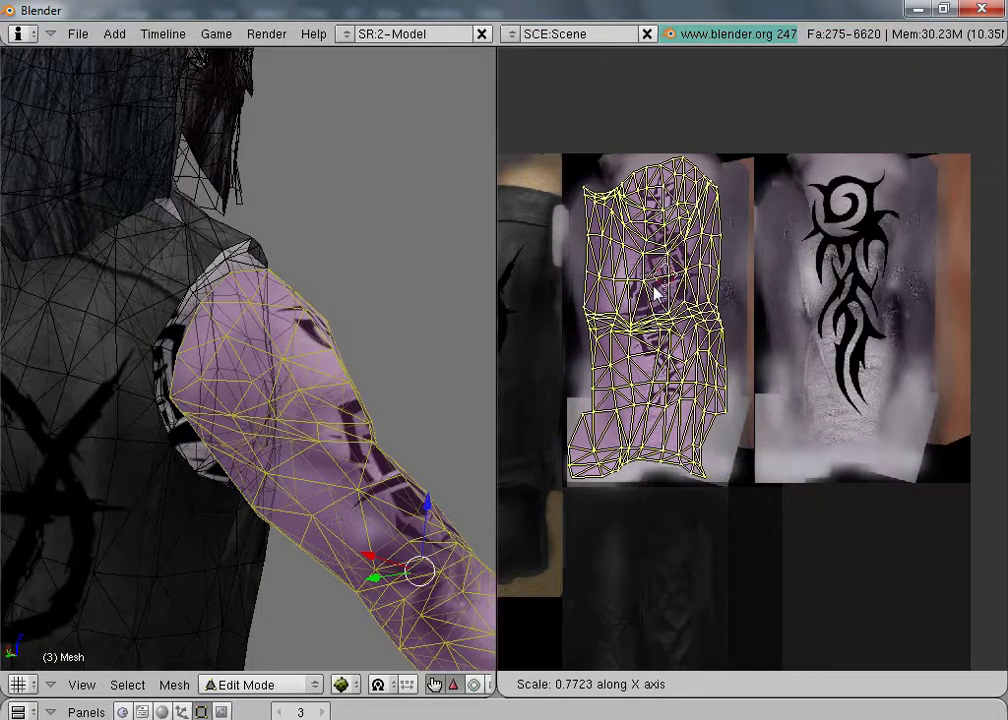
left_click(655, 292)
key("g")
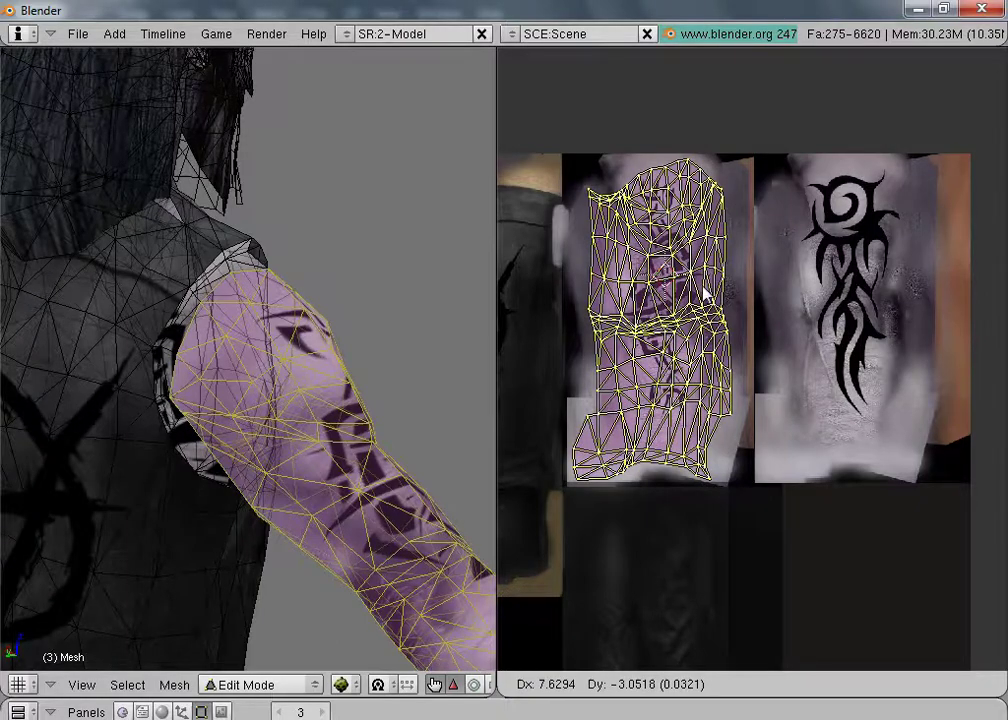
left_click(704, 292)
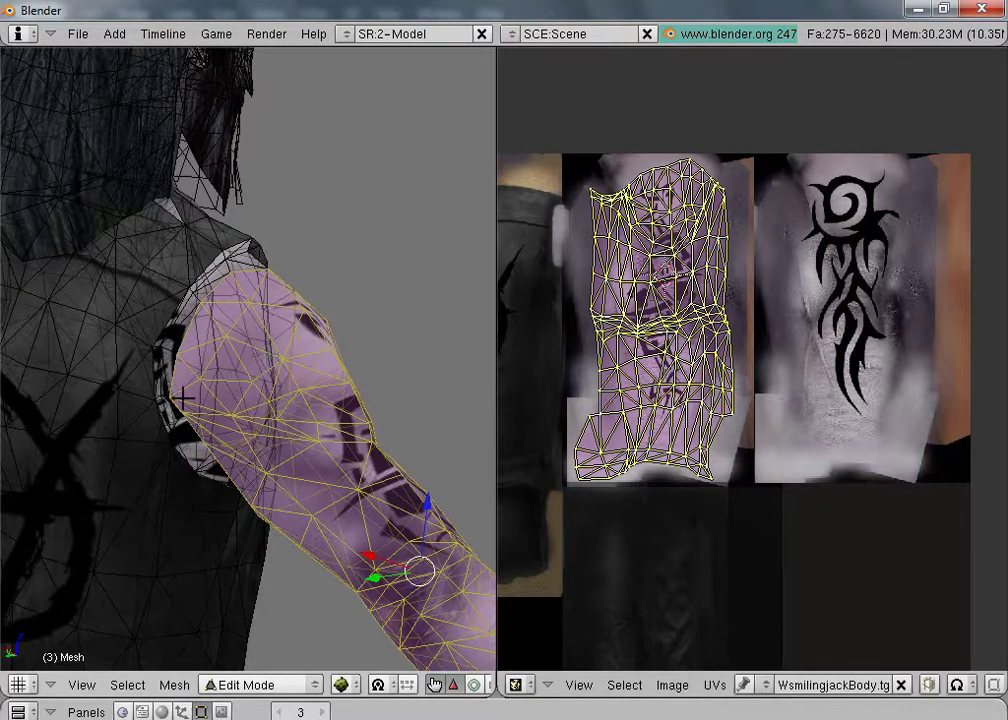
Step: Deselect all of the mesh's faces around the right shoulder
scroll(248, 355, "up", 4)
scroll(623, 245, "down", 2)
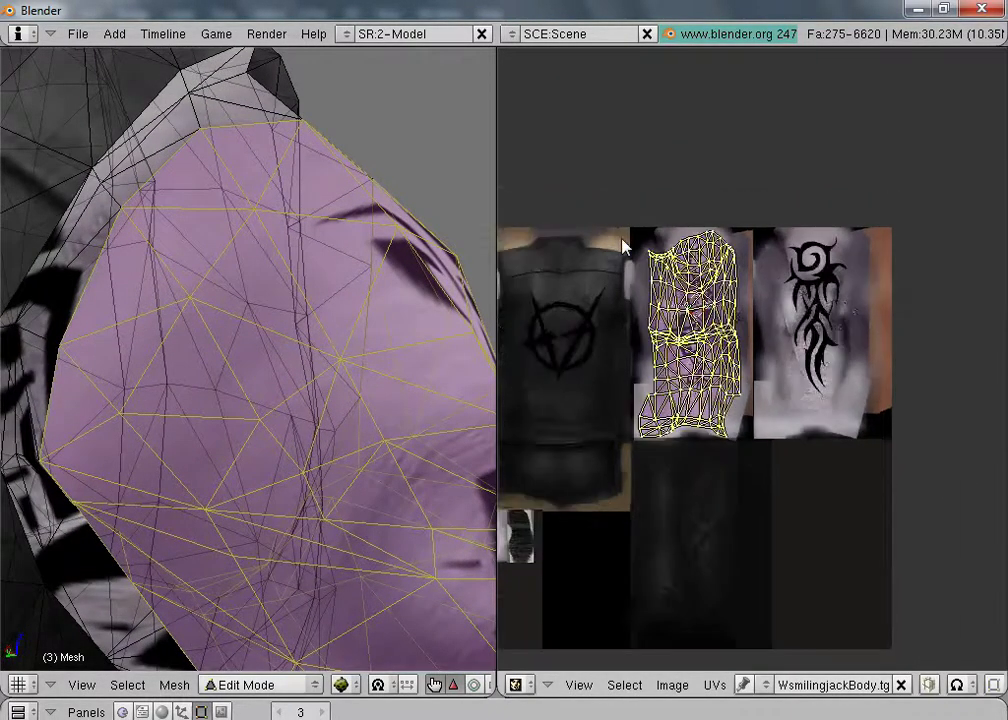
scroll(623, 245, "down", 1)
key("a")
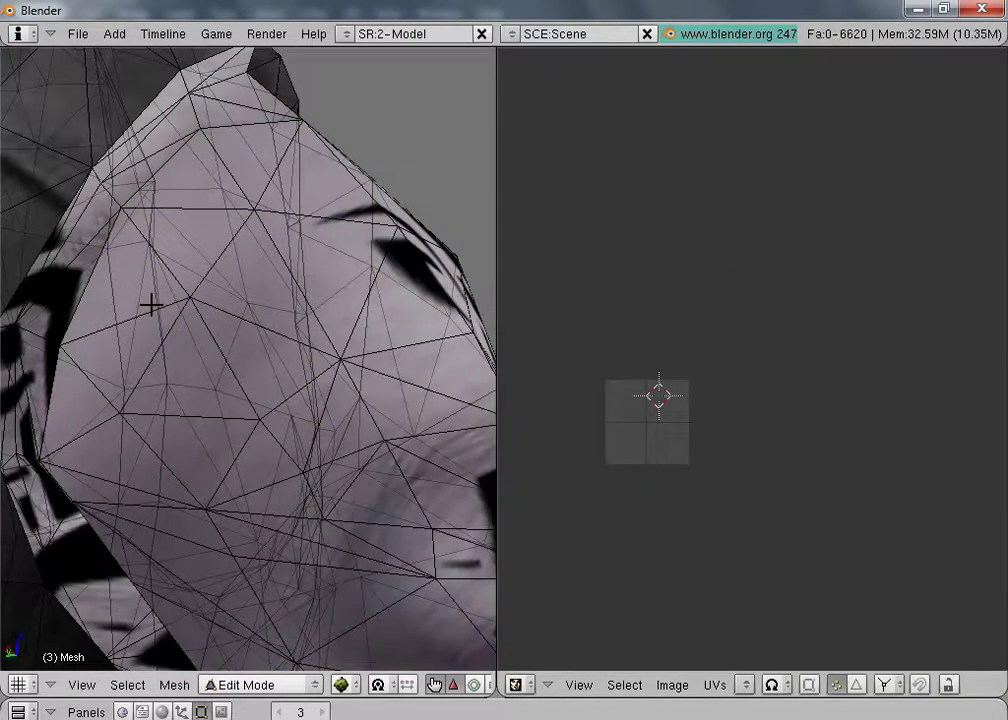
scroll(151, 304, "down", 4)
scroll(137, 313, "up", 5)
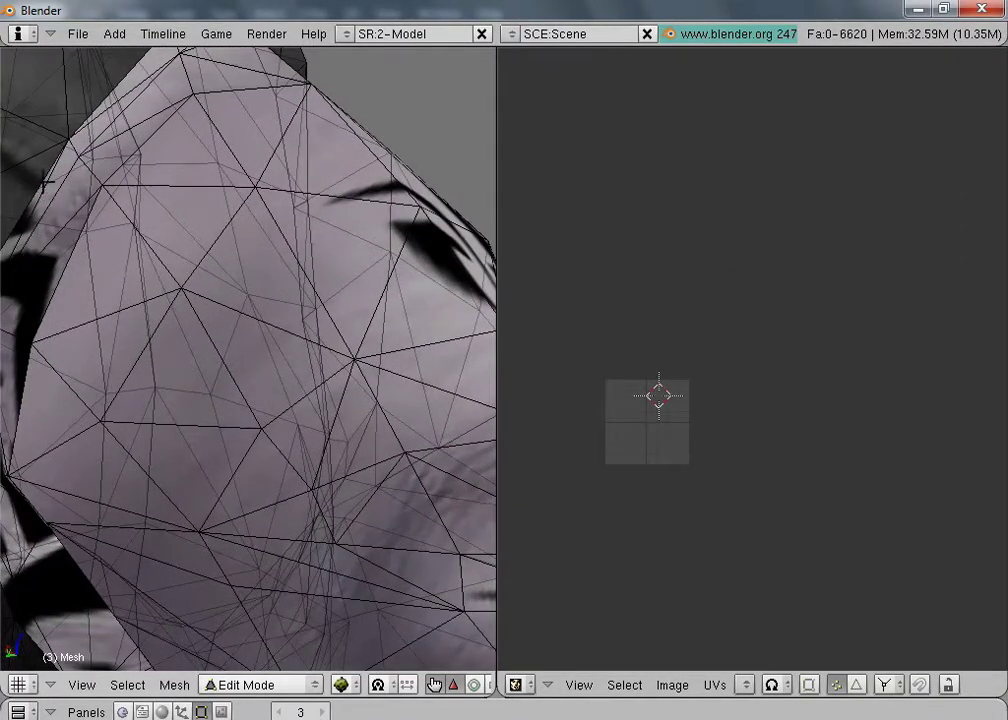
Step: Select the skin-textured face at the top of the right armhole rim and extend the selection to its linked faces
right_click(58, 175)
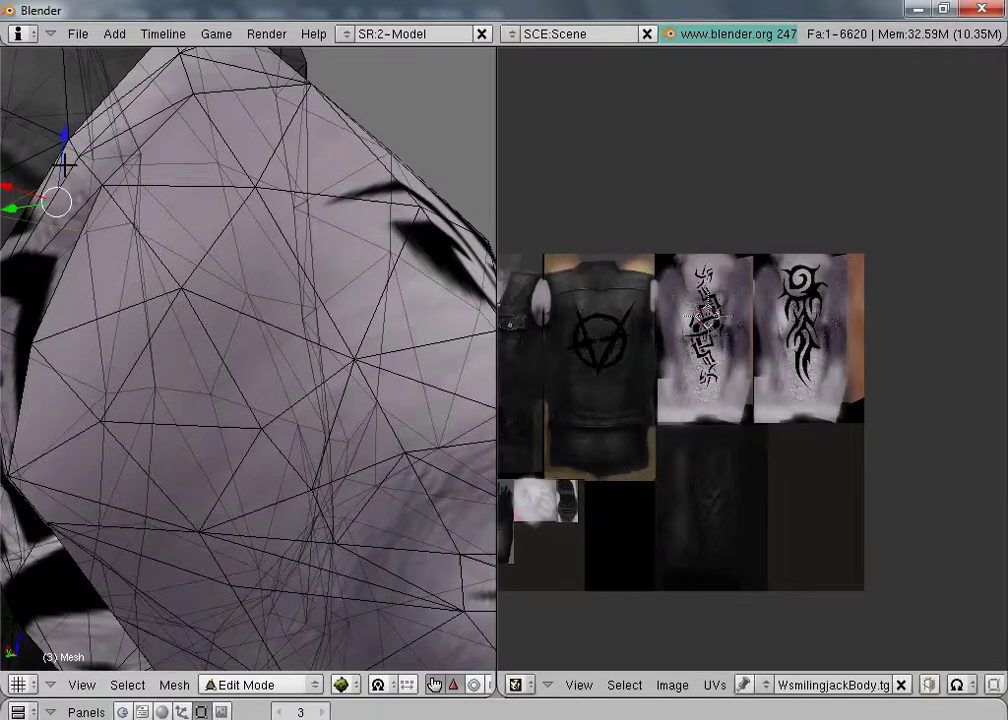
left_click(65, 164)
middle_click_drag(147, 161, 180, 174)
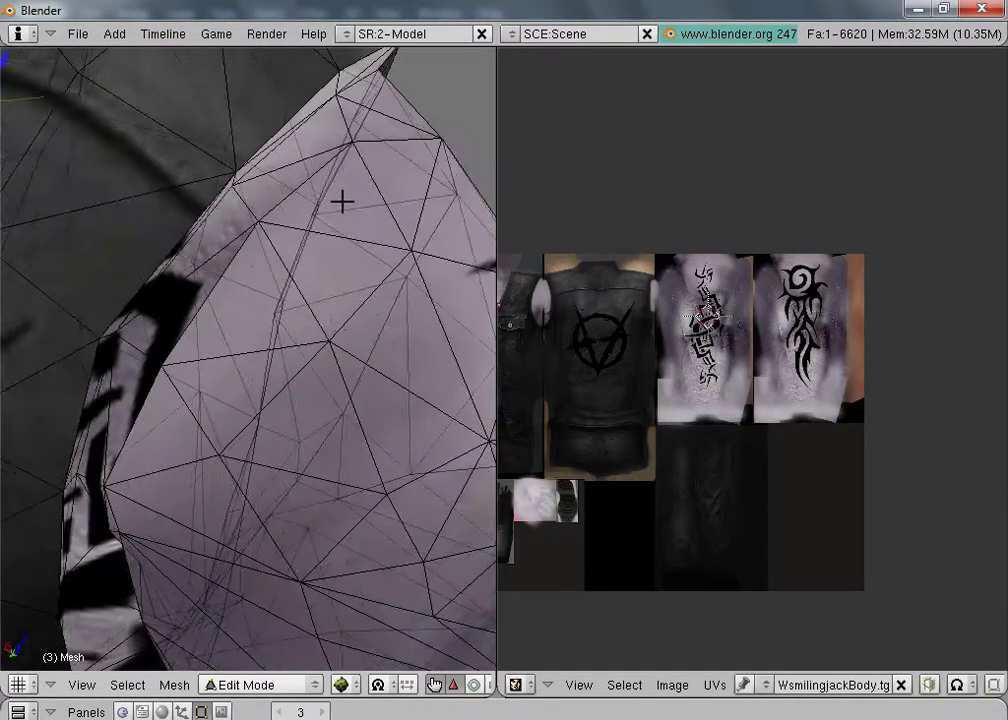
right_click(318, 105)
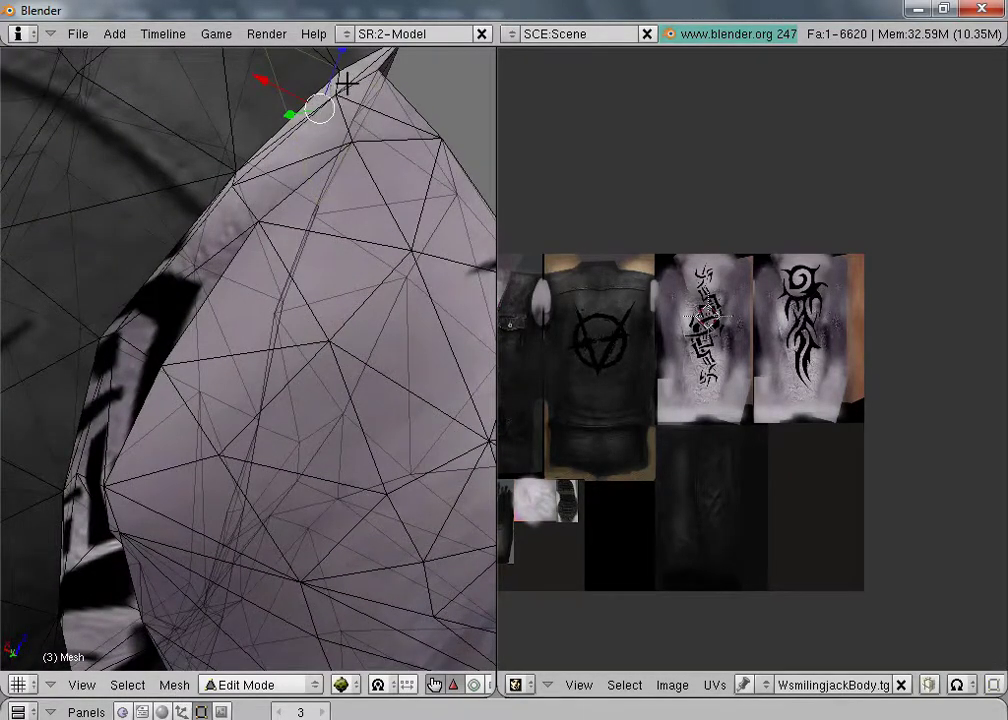
right_click(346, 74)
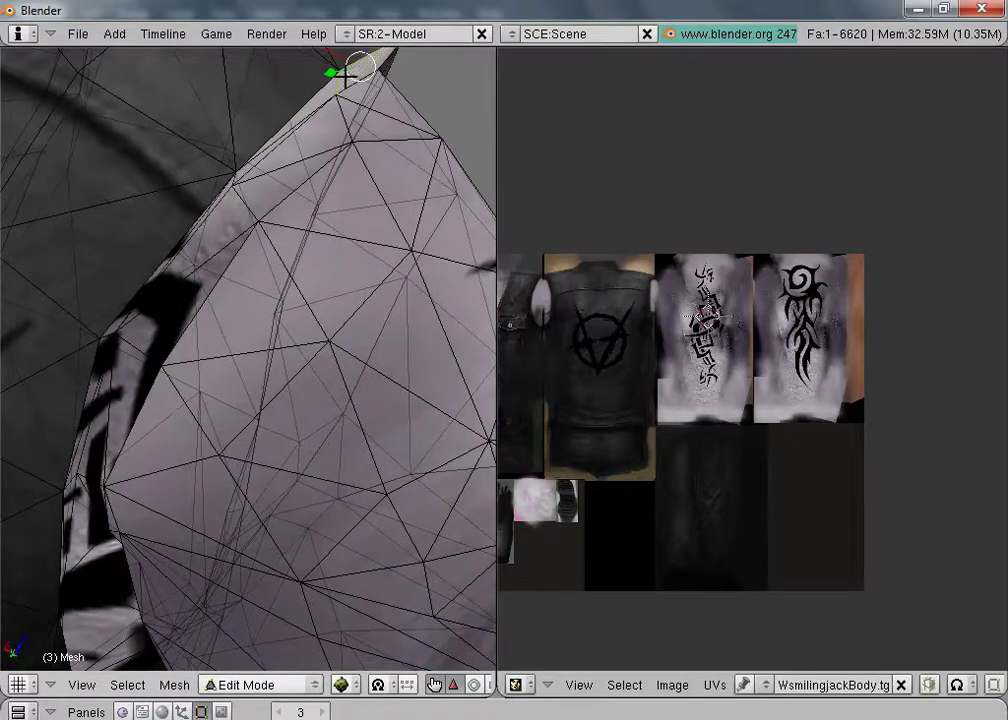
key("l")
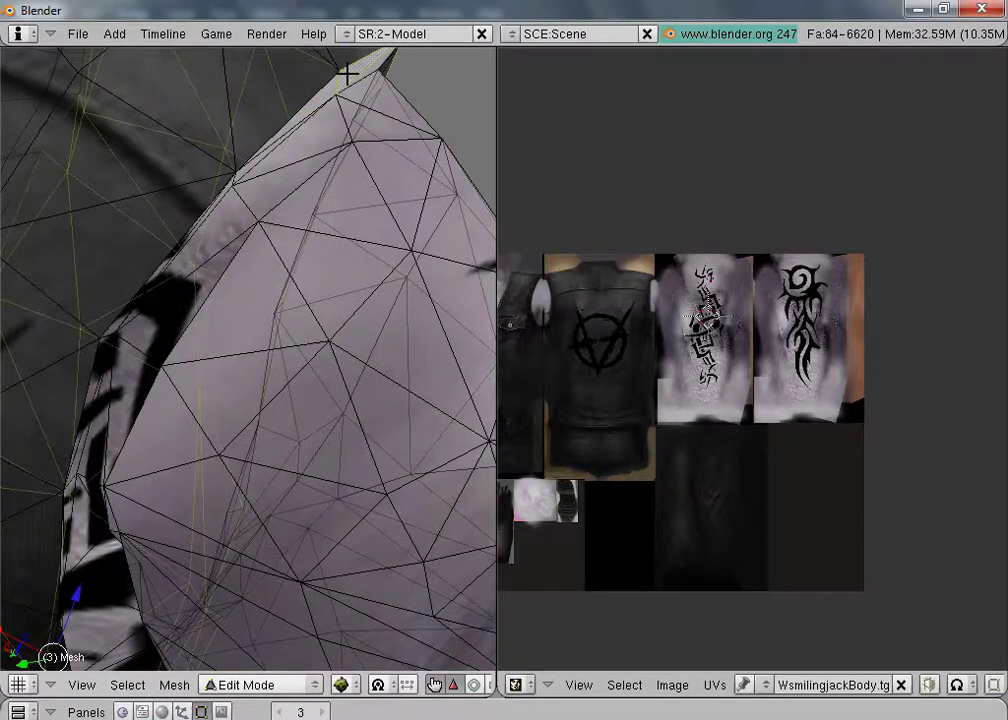
scroll(322, 162, "down", 1)
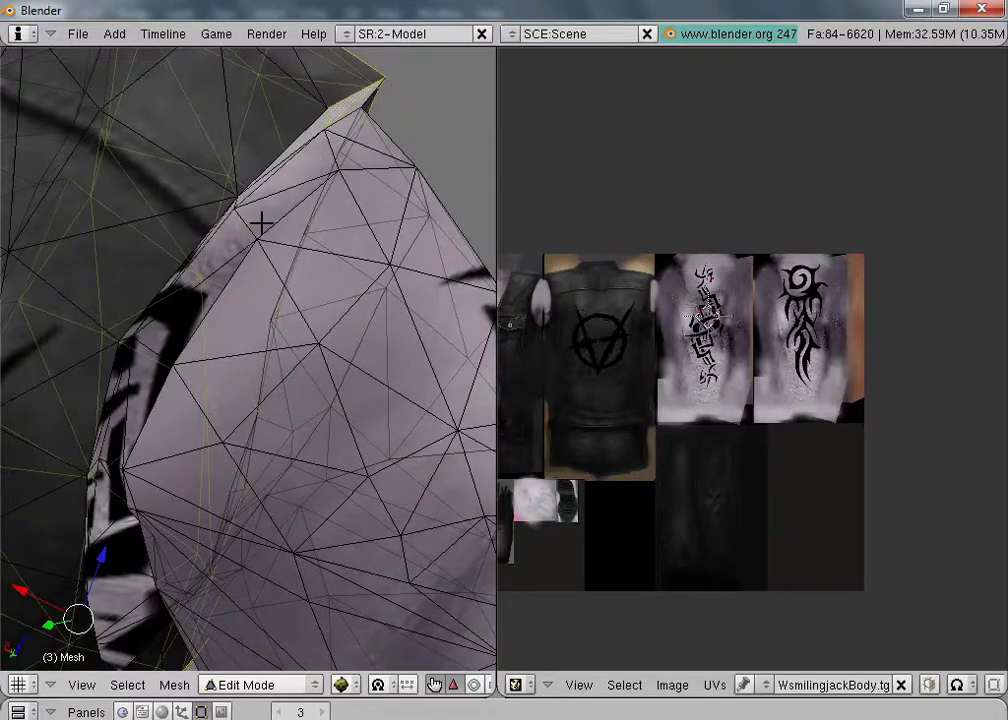
scroll(261, 225, "up", 3)
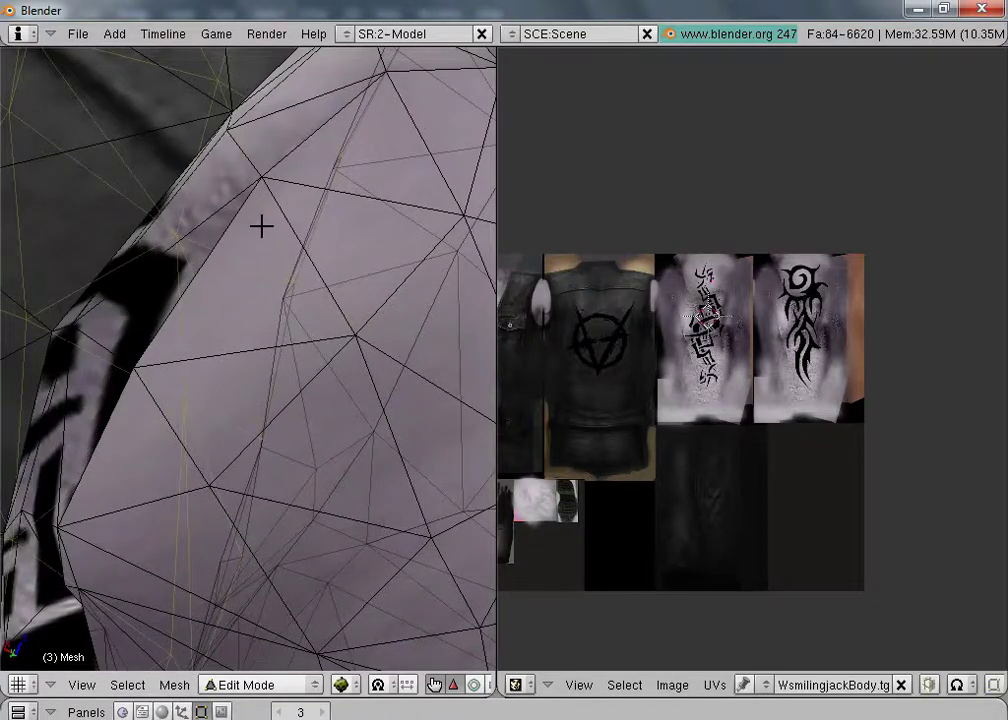
scroll(260, 193, "down", 6)
middle_click_drag(335, 259, 295, 196)
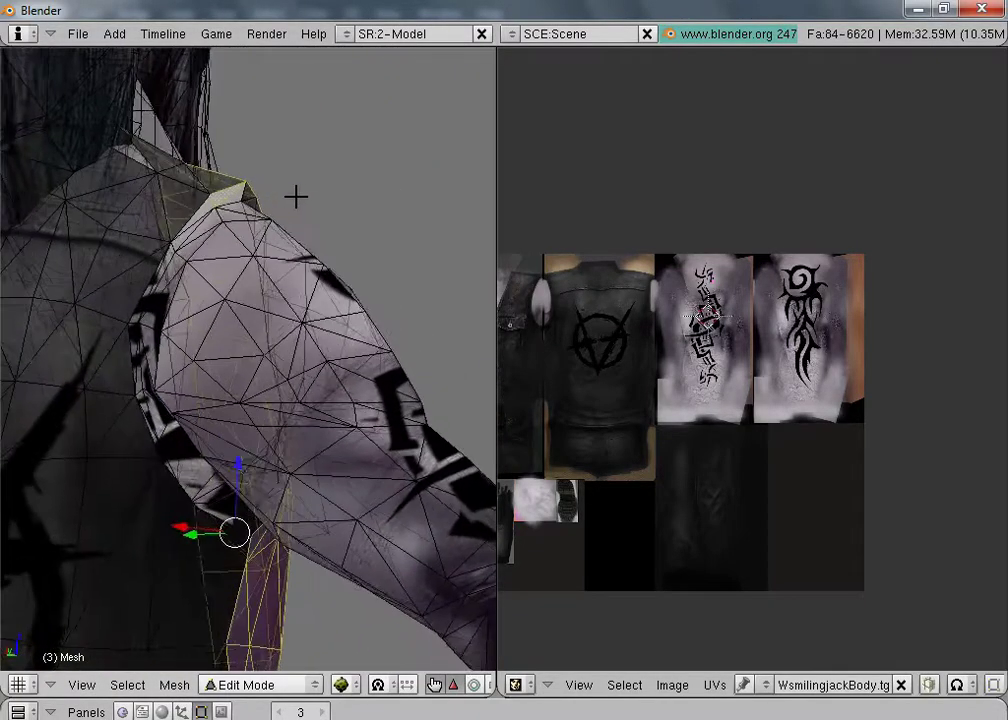
Step: Select the loop of skin-textured faces along the outer edge of the right armhole rim
scroll(296, 194, "up", 2)
scroll(296, 194, "up", 2)
middle_click_drag(244, 126, 281, 179)
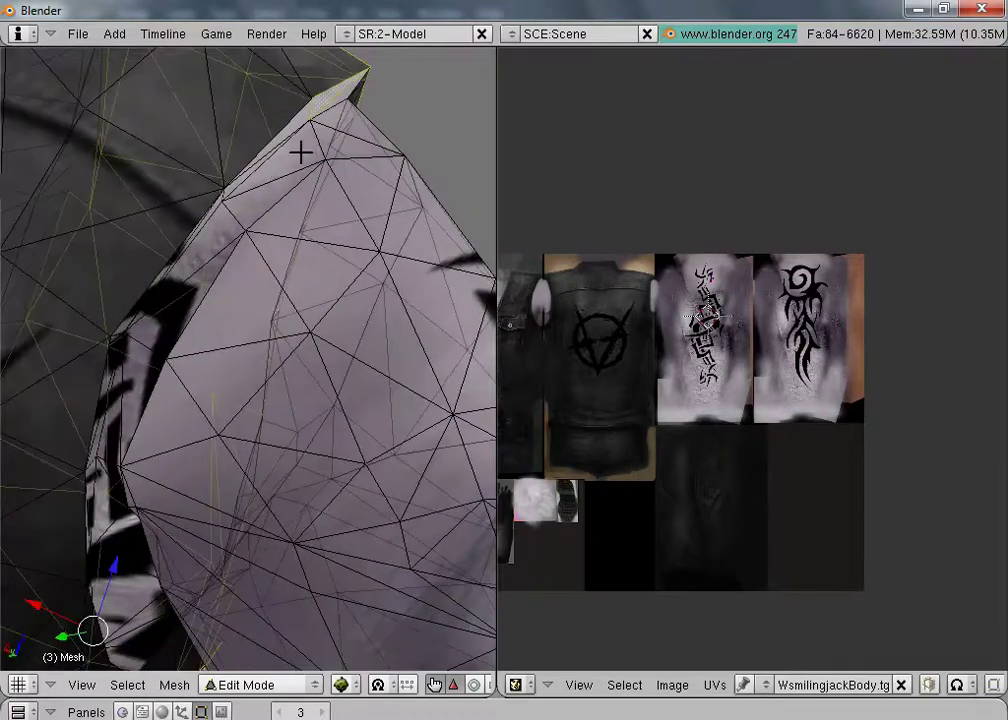
right_click(341, 95)
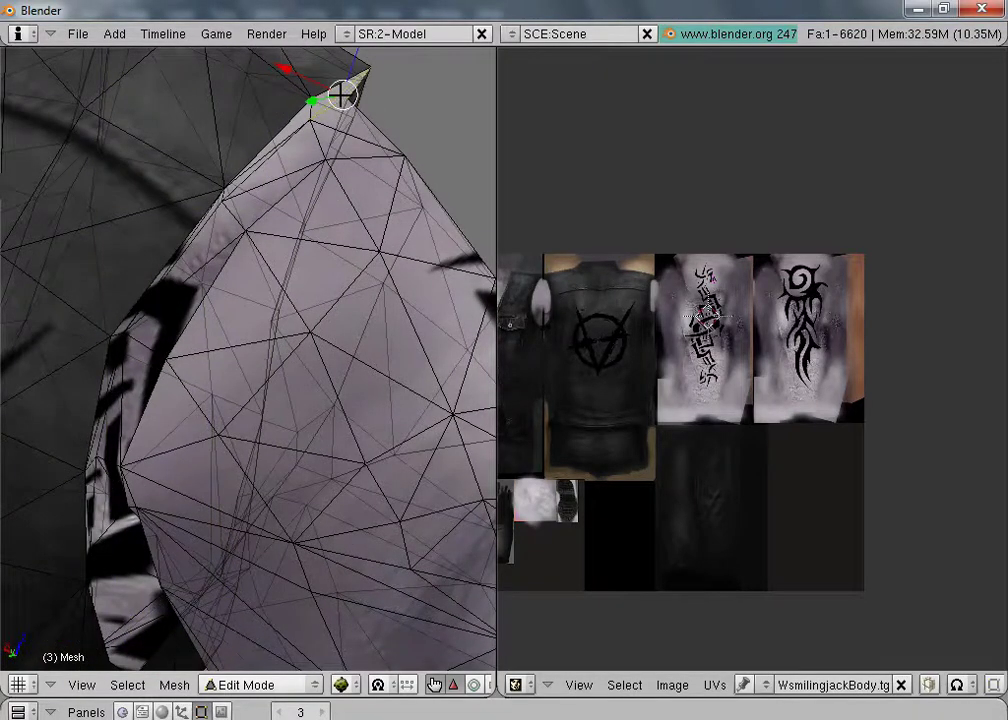
right_click(327, 101, "alt")
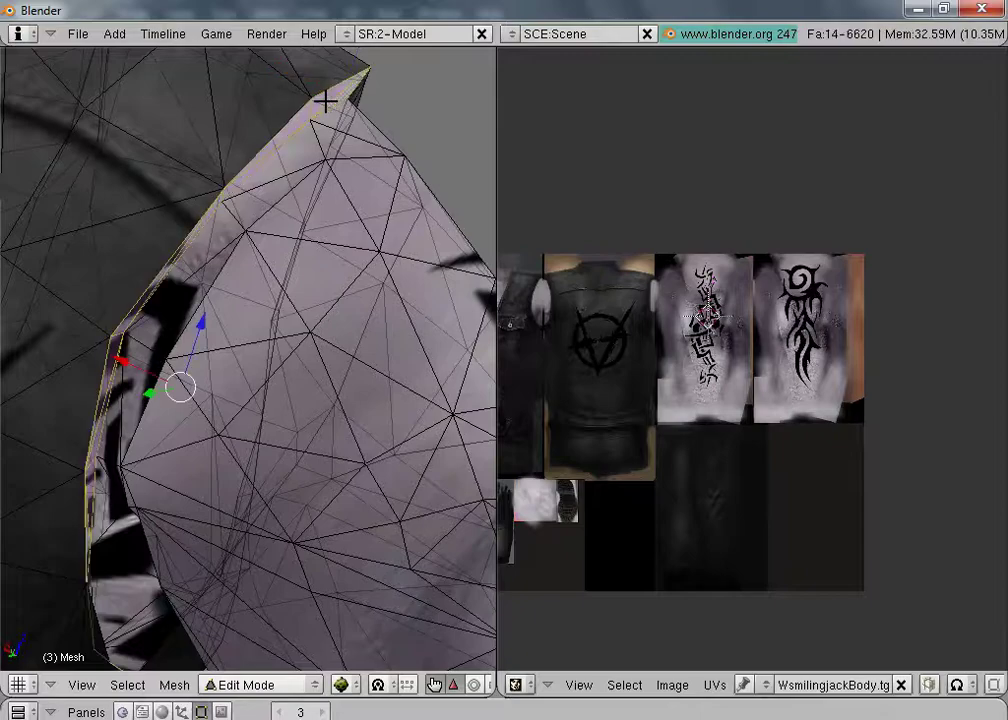
Step: Move the rim loop's UVs about -195 along X onto the edge of the vest's back texture
scroll(786, 300, "up", 3)
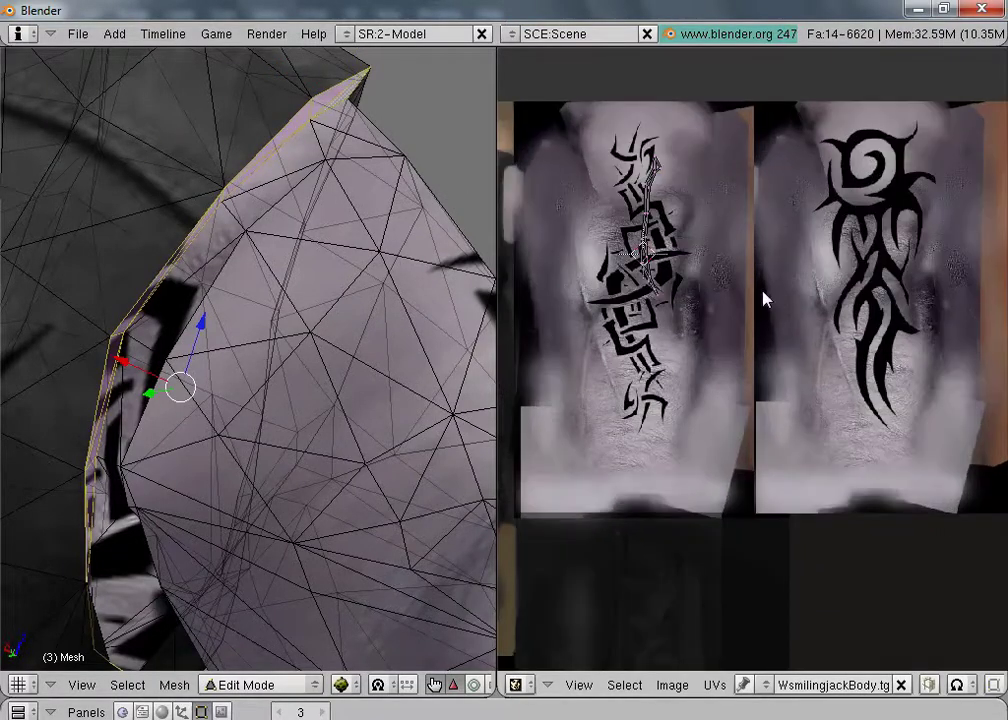
scroll(648, 262, "down", 2)
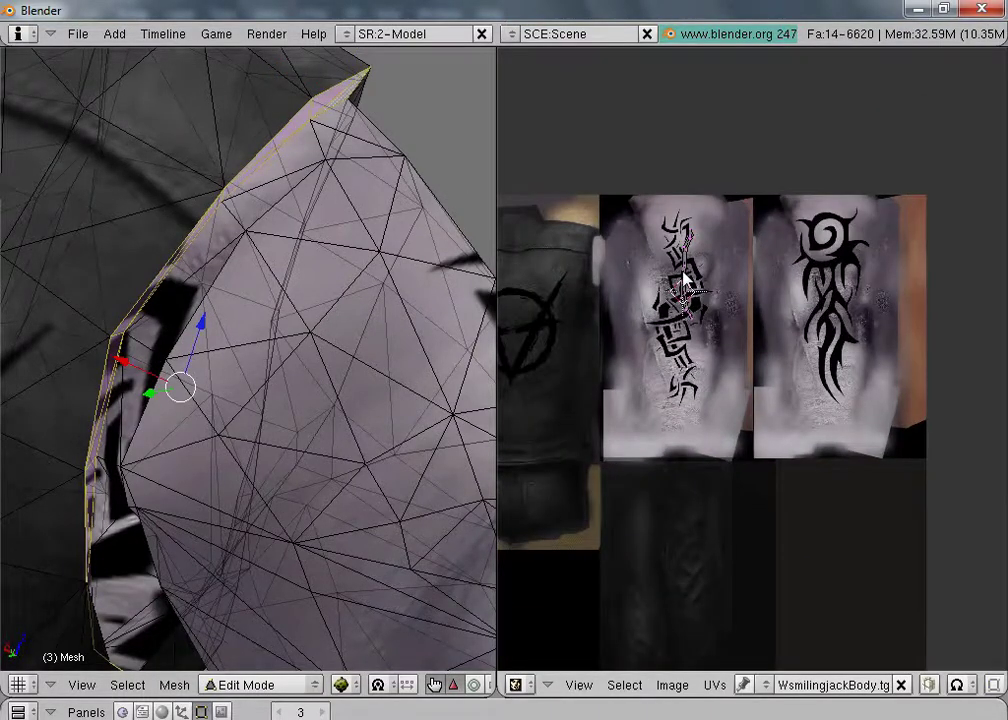
right_click(683, 273)
key("g")
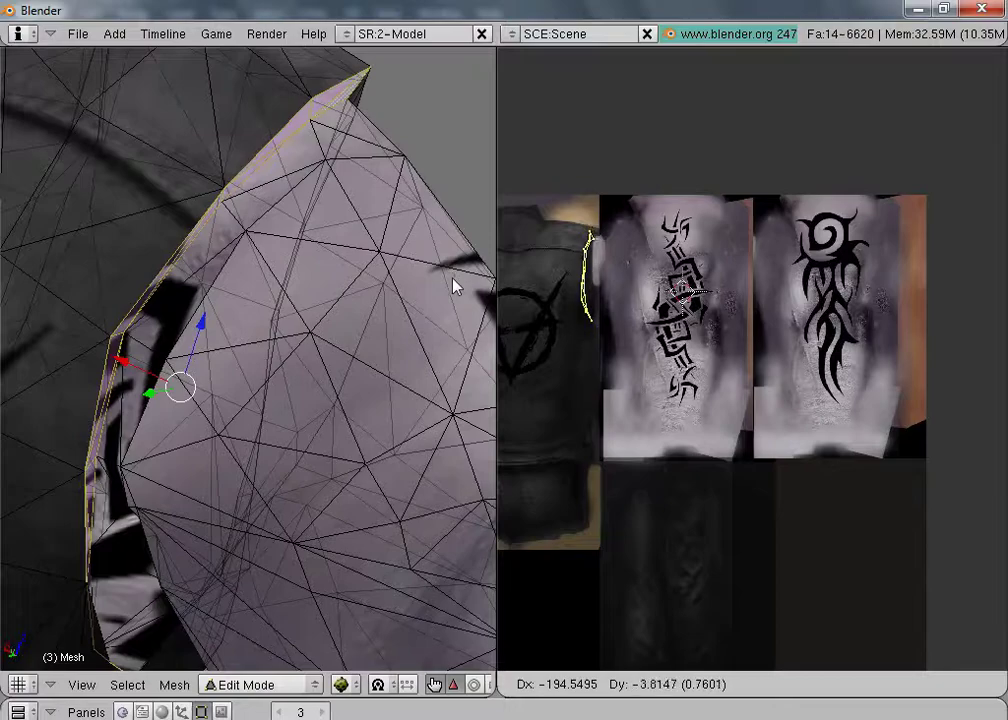
left_click(470, 300)
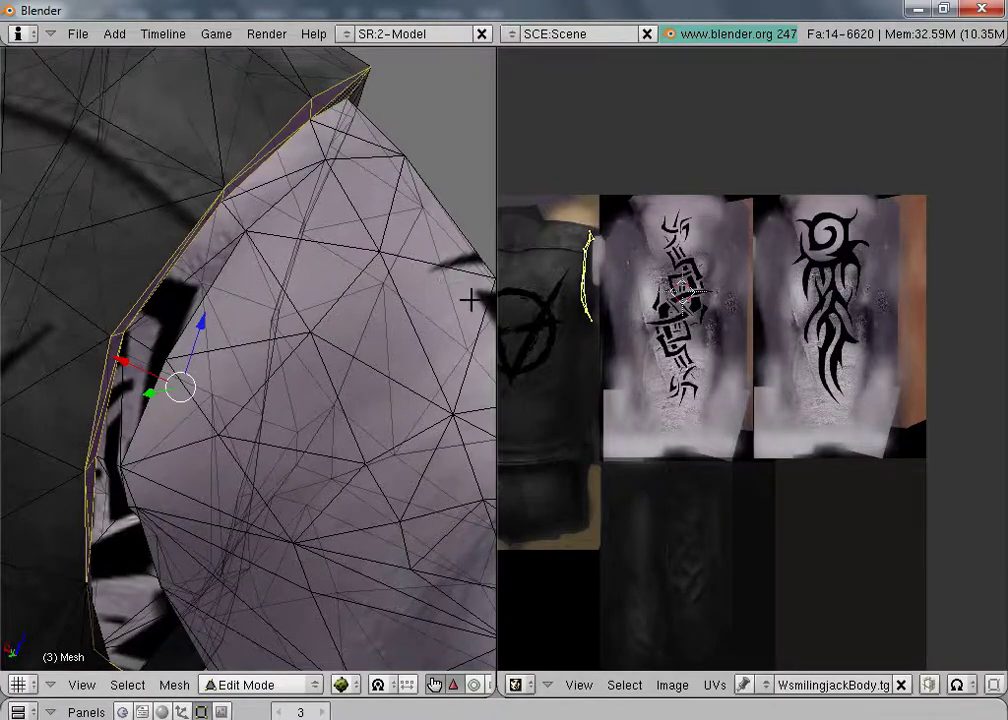
Step: Examine the right armhole and the vest's back in Object Mode for remaining skin-textured faces
left_click(240, 684)
left_click(252, 665)
scroll(265, 432, "up", 3)
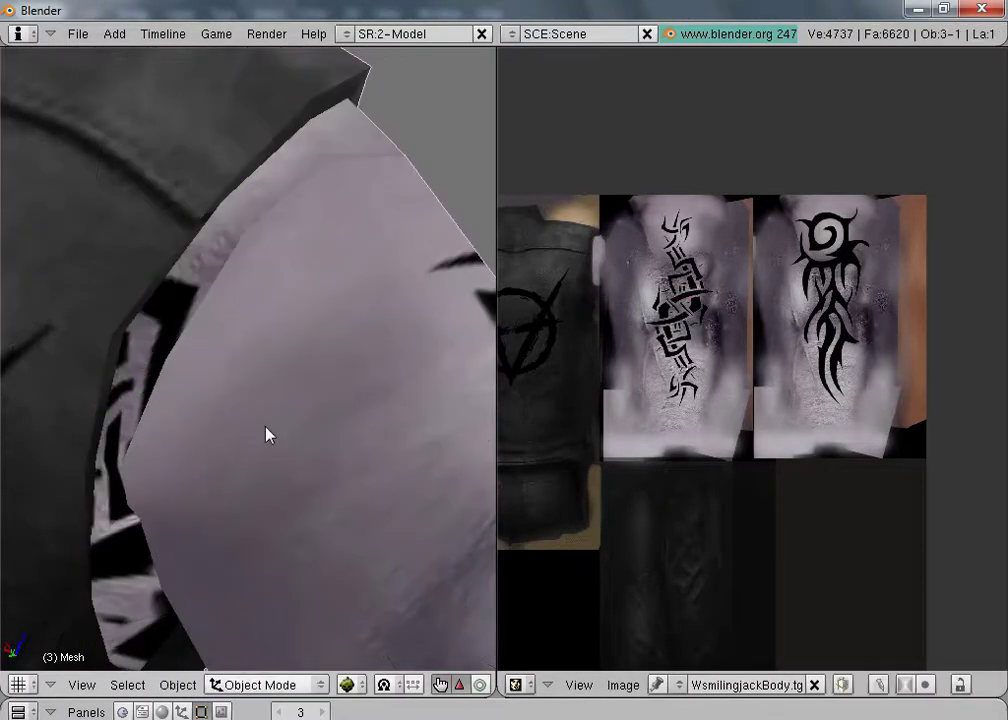
middle_click_drag(265, 432, 112, 121)
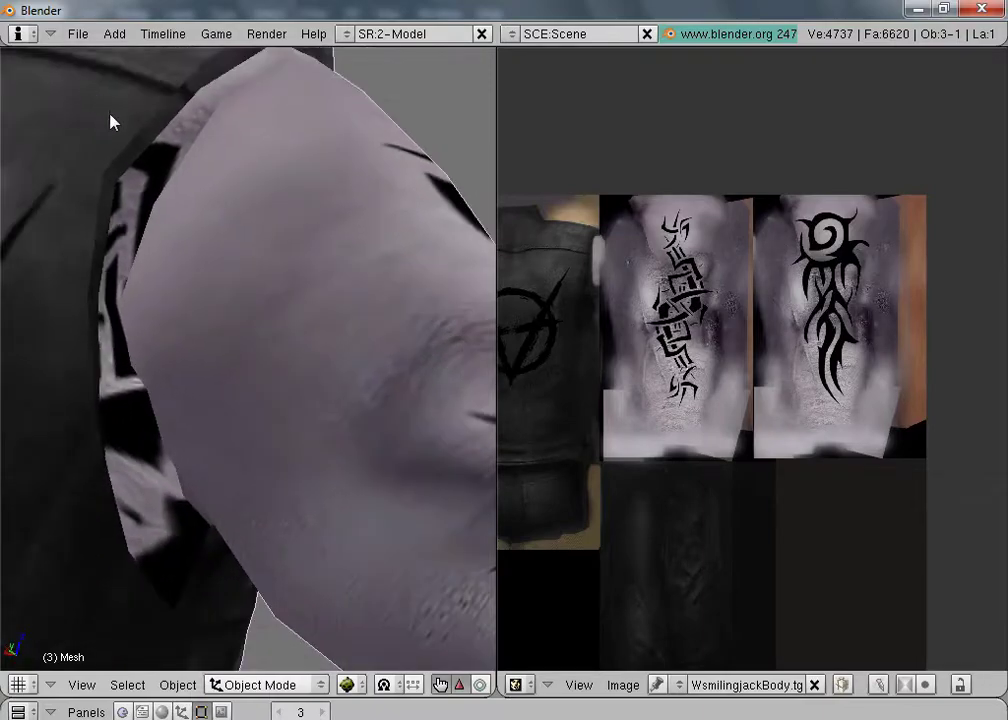
middle_click_drag(168, 188, 168, 298)
scroll(255, 320, "down", 3)
middle_click_drag(255, 320, 220, 422)
scroll(220, 422, "up", 8)
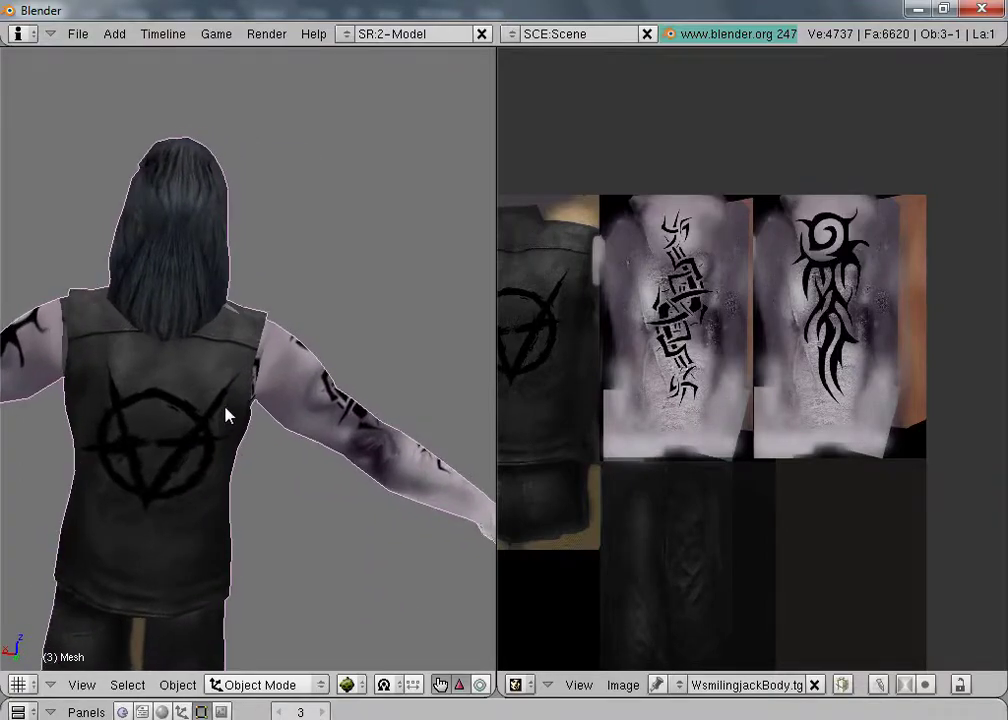
Step: Return to Edit Mode and select the loop of skin-textured faces between the vest's right armhole and the arm
left_click(245, 684)
left_click(250, 646)
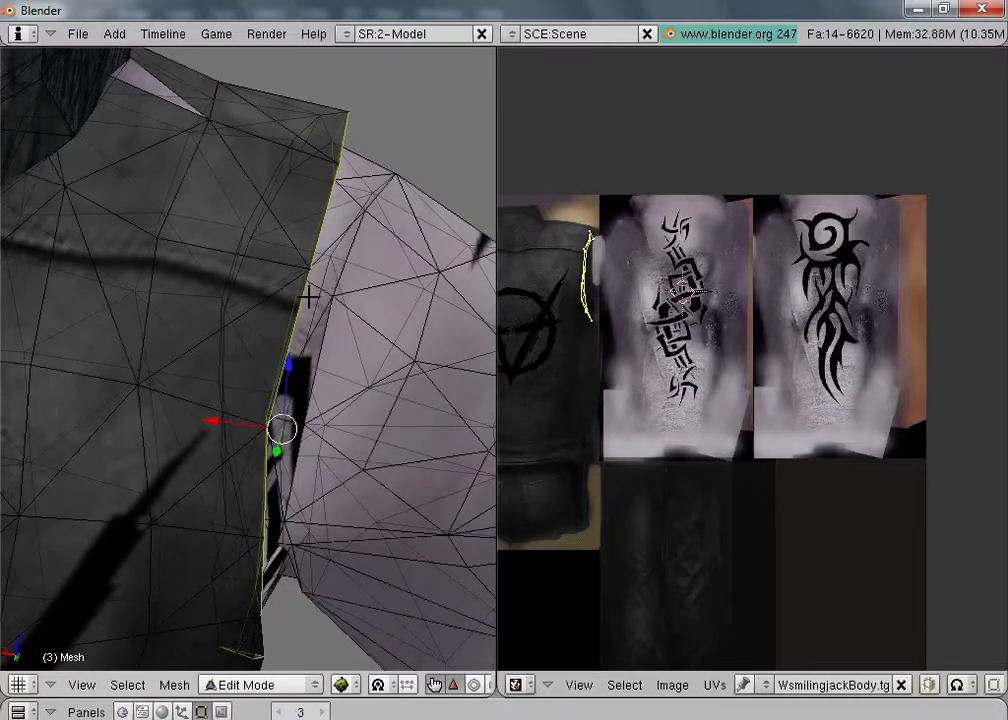
right_click(312, 297)
right_click(365, 167)
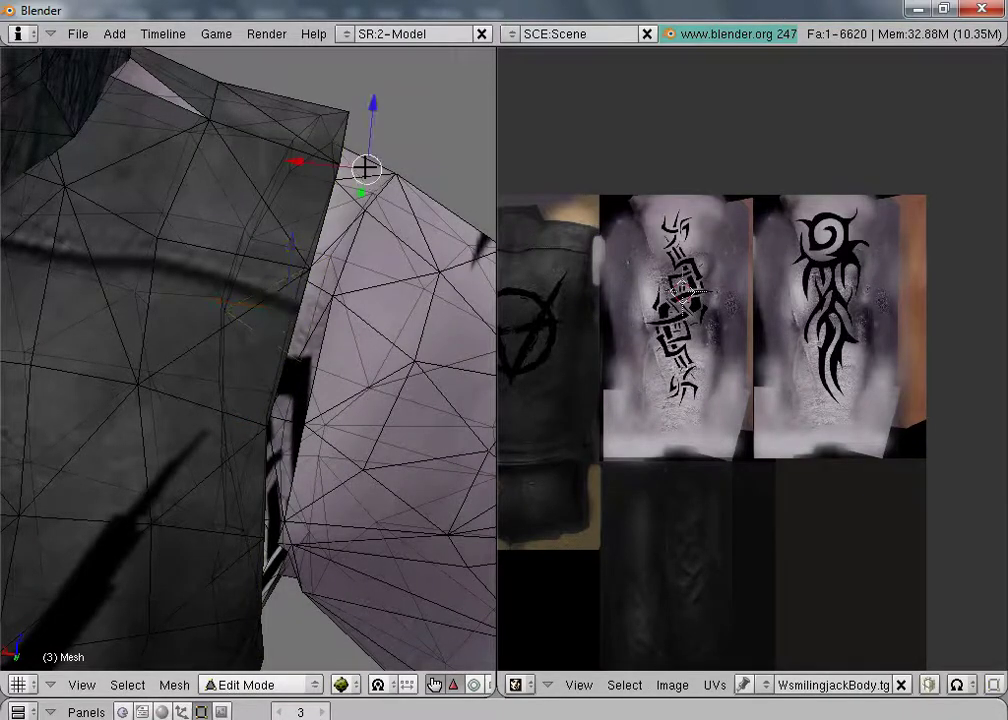
left_click(352, 163)
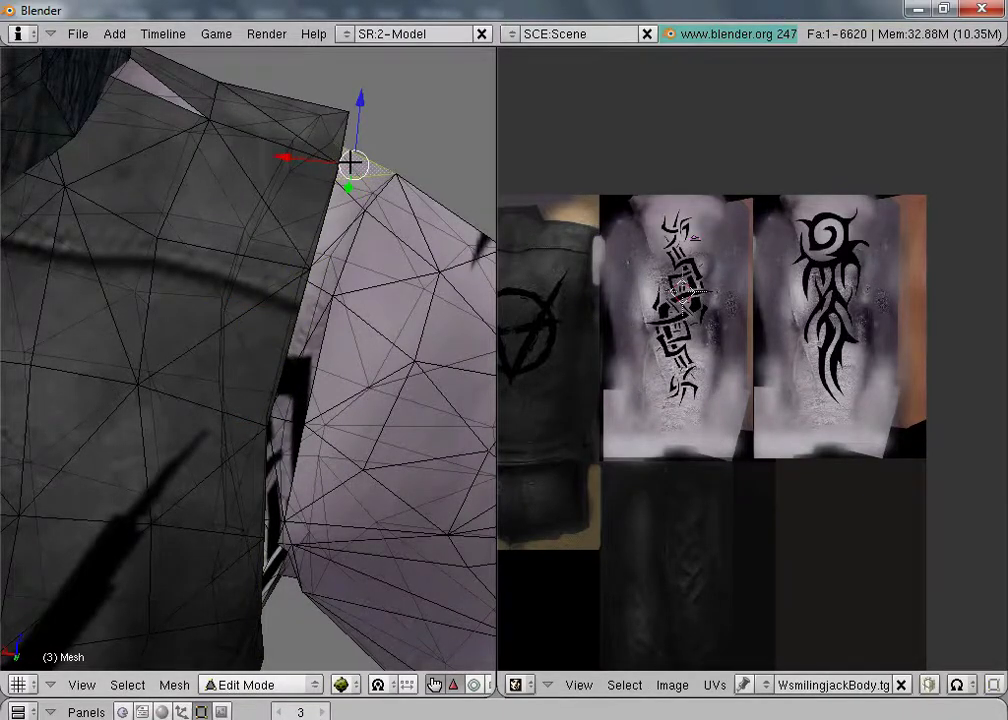
right_click(348, 162, "alt")
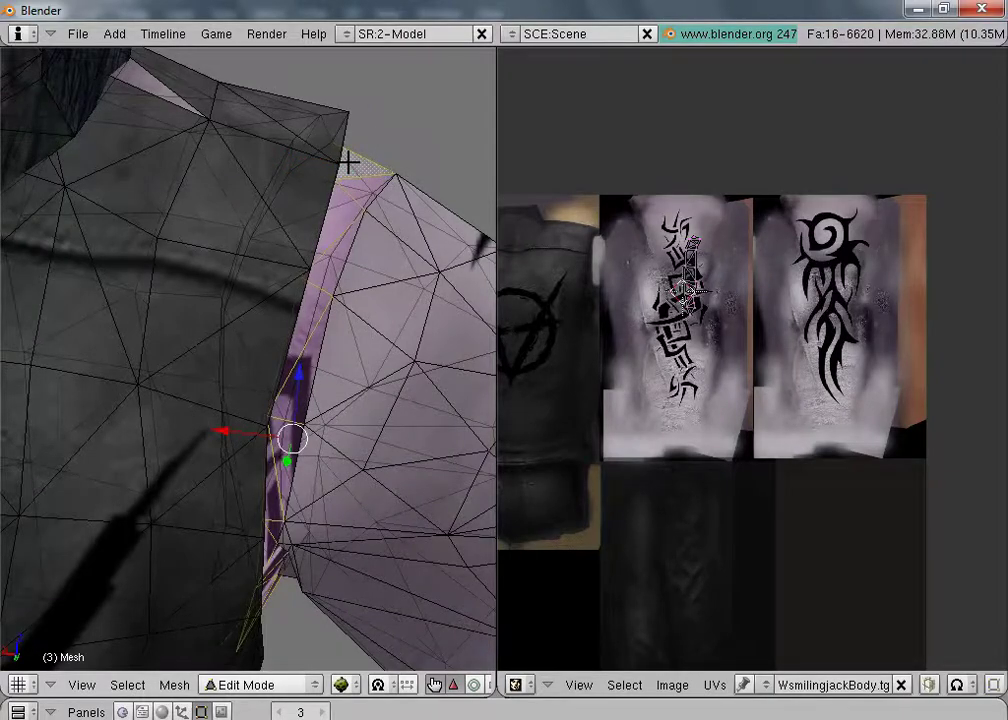
Step: Move all UVs of the inner armhole loop from the angular tattoo onto the edge of the vest's back texture
middle_click_drag(382, 376, 330, 314)
middle_click_drag(202, 331, 265, 241)
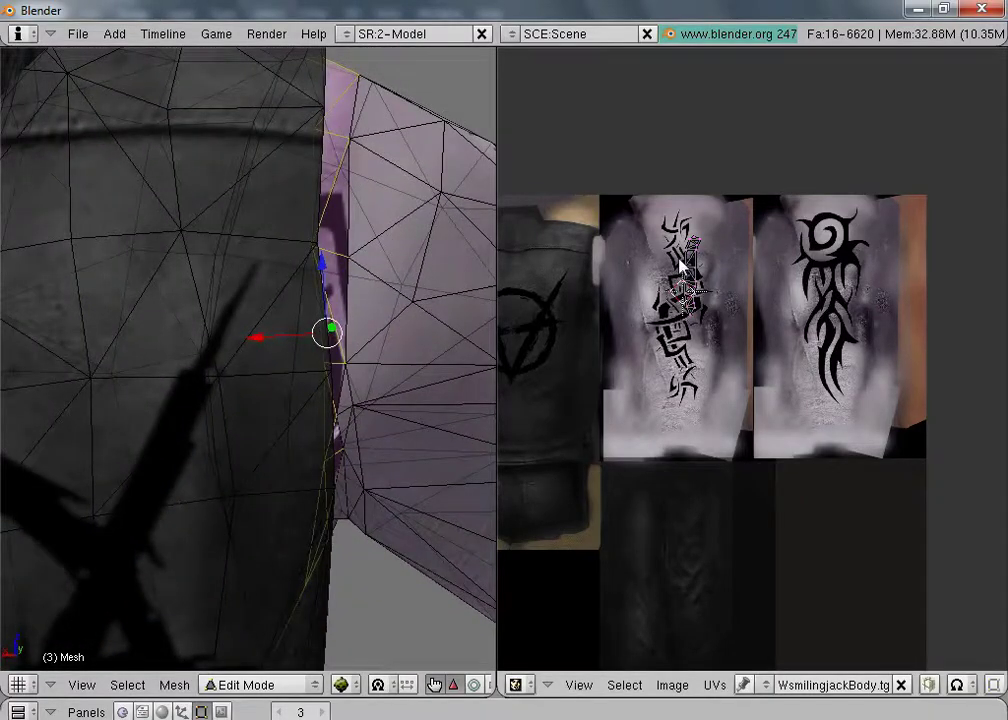
key("a")
key("g")
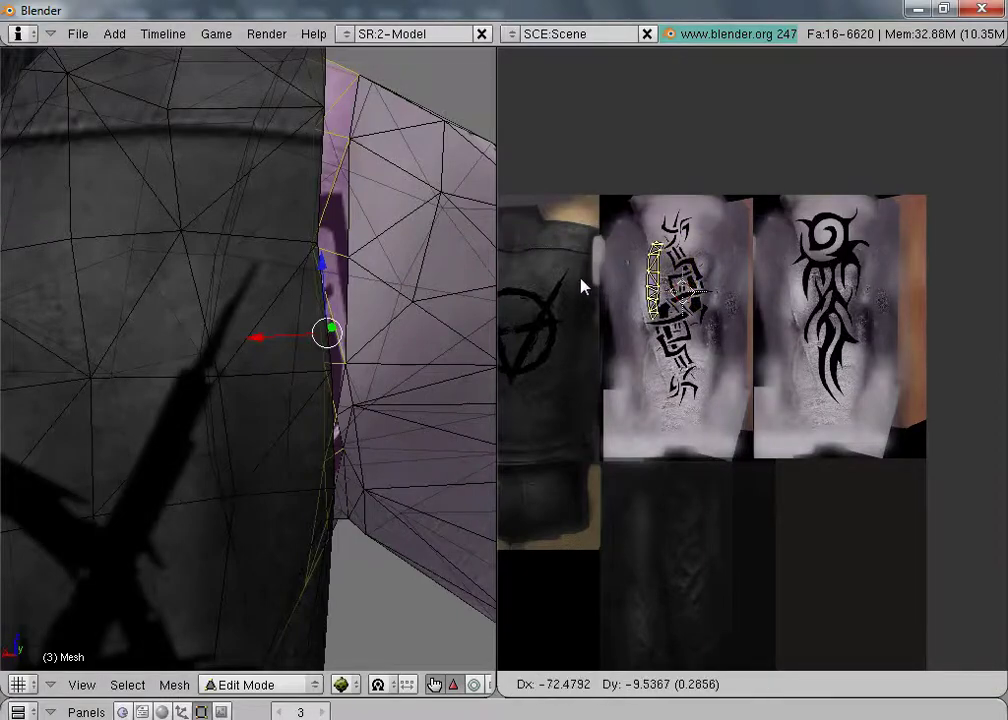
left_click(516, 280)
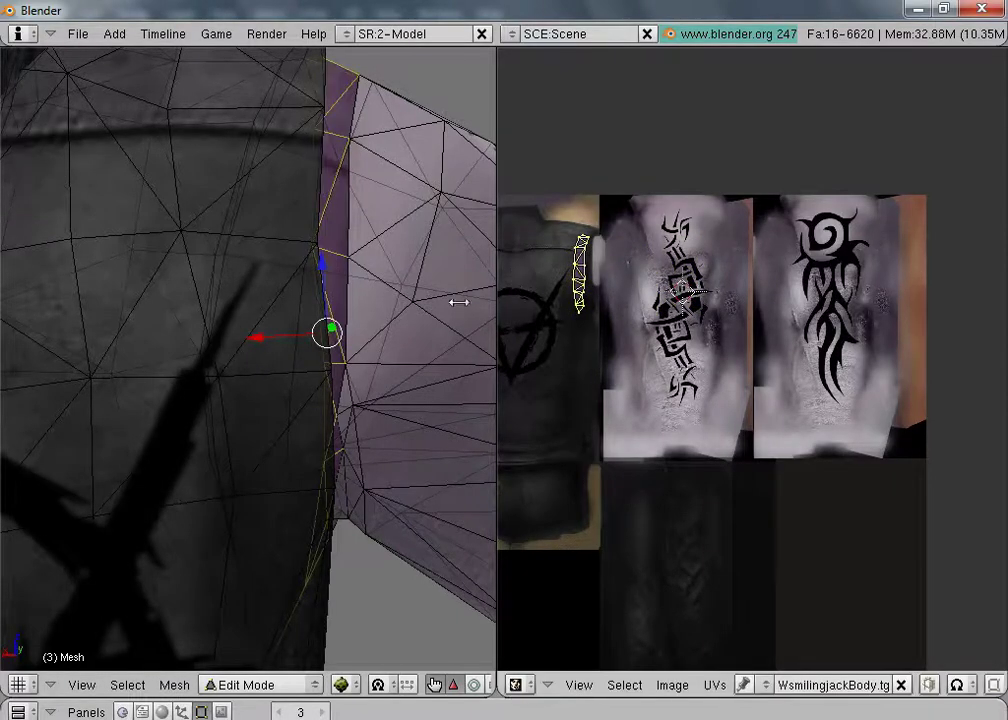
Step: Examine the right shoulder from the front in Object Mode and return to Edit Mode
left_click(276, 688)
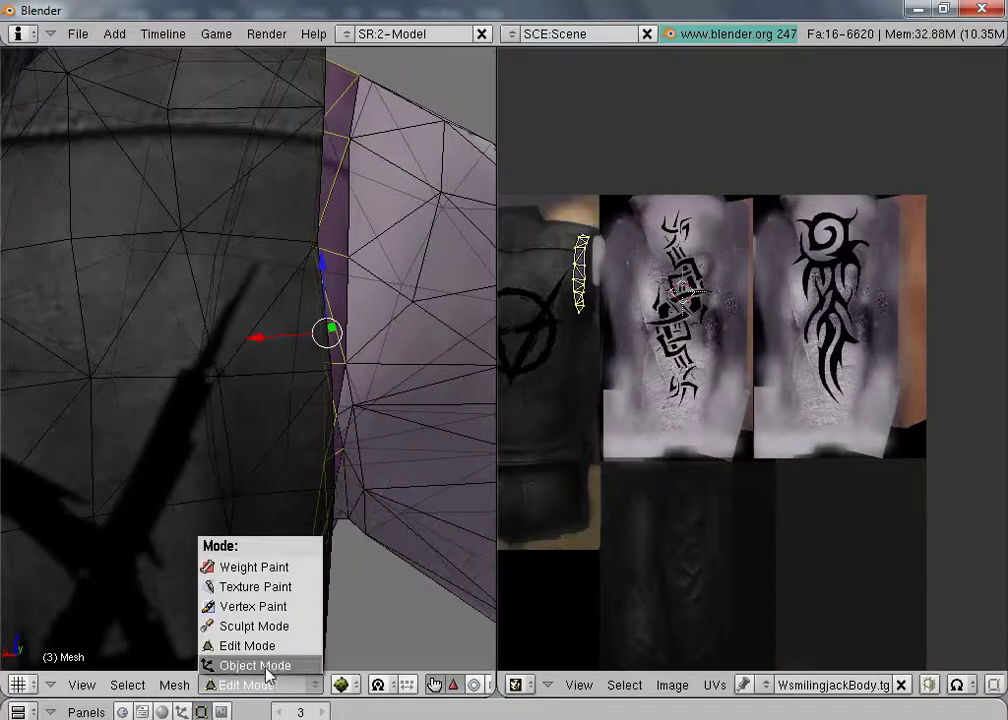
left_click(262, 665)
middle_click_drag(367, 508, 143, 264)
scroll(340, 369, "up", 2)
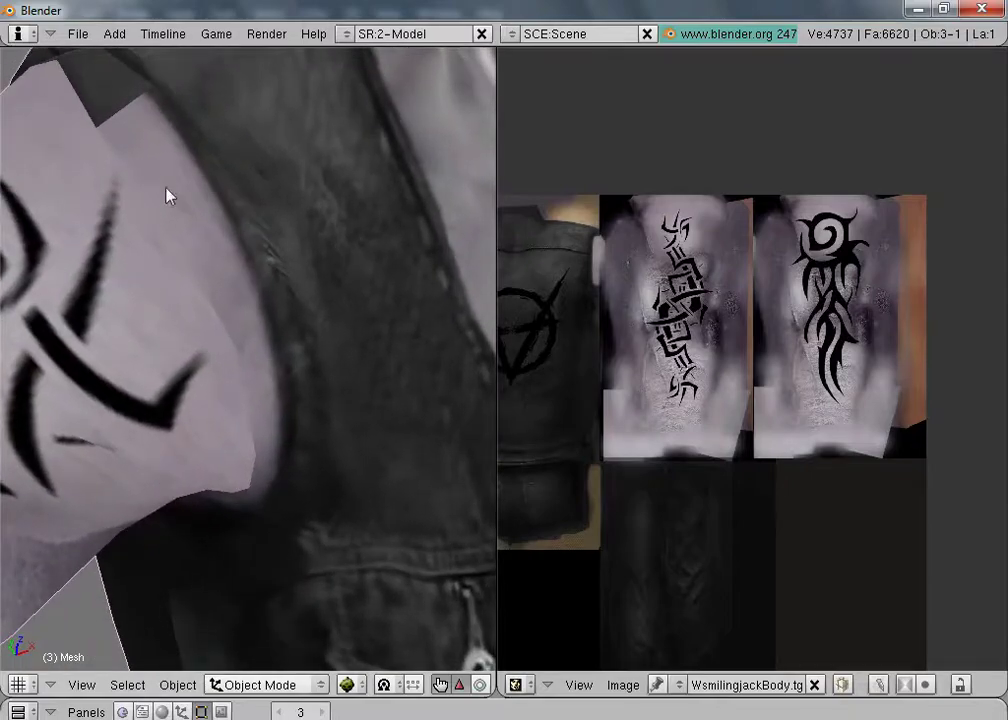
left_click(258, 685)
left_click(260, 646)
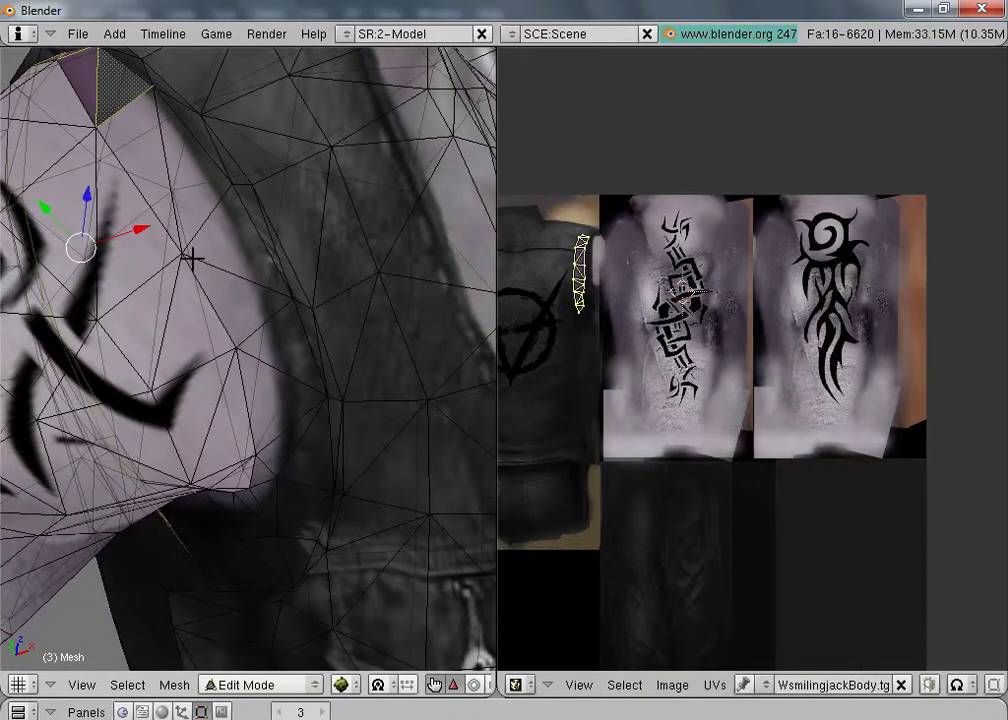
Step: Enlarge the 3D view over the UV editor and show the character's whole upper body from the front
right_click(140, 104)
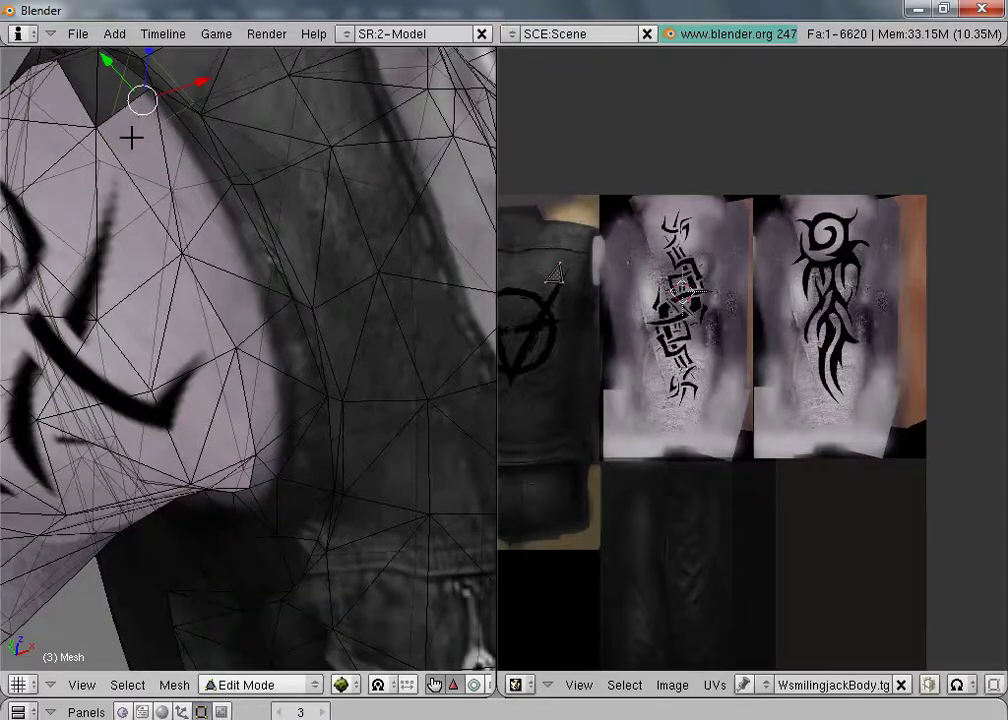
scroll(502, 266, "down", 3)
scroll(386, 338, "down", 5)
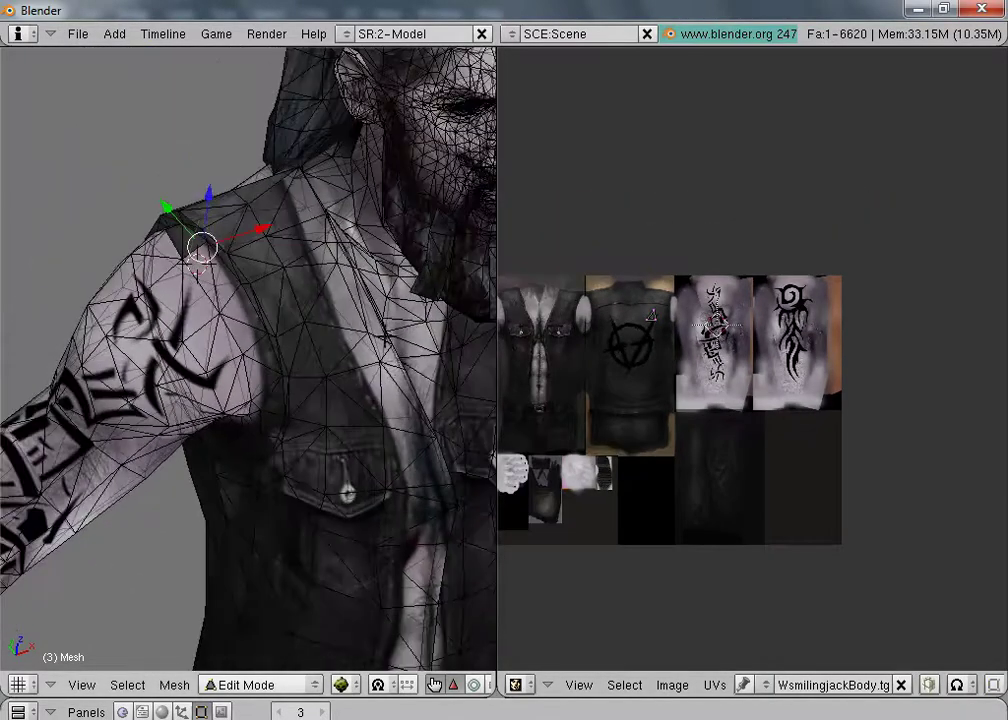
middle_click_drag(452, 435, 236, 124)
scroll(386, 352, "down", 4)
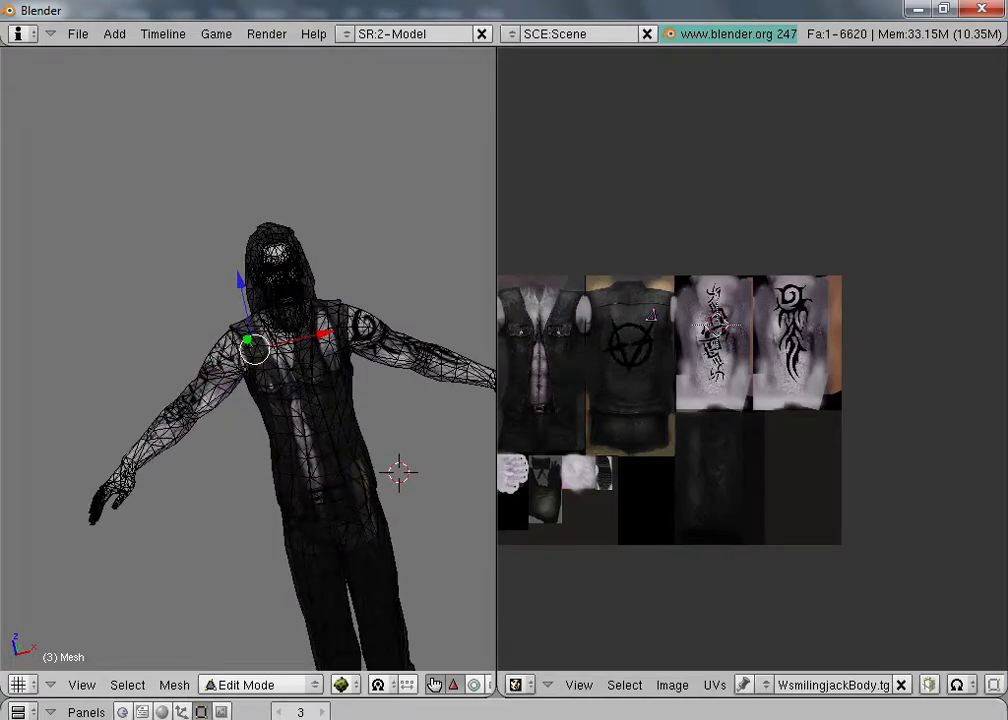
scroll(248, 358, "up", 5)
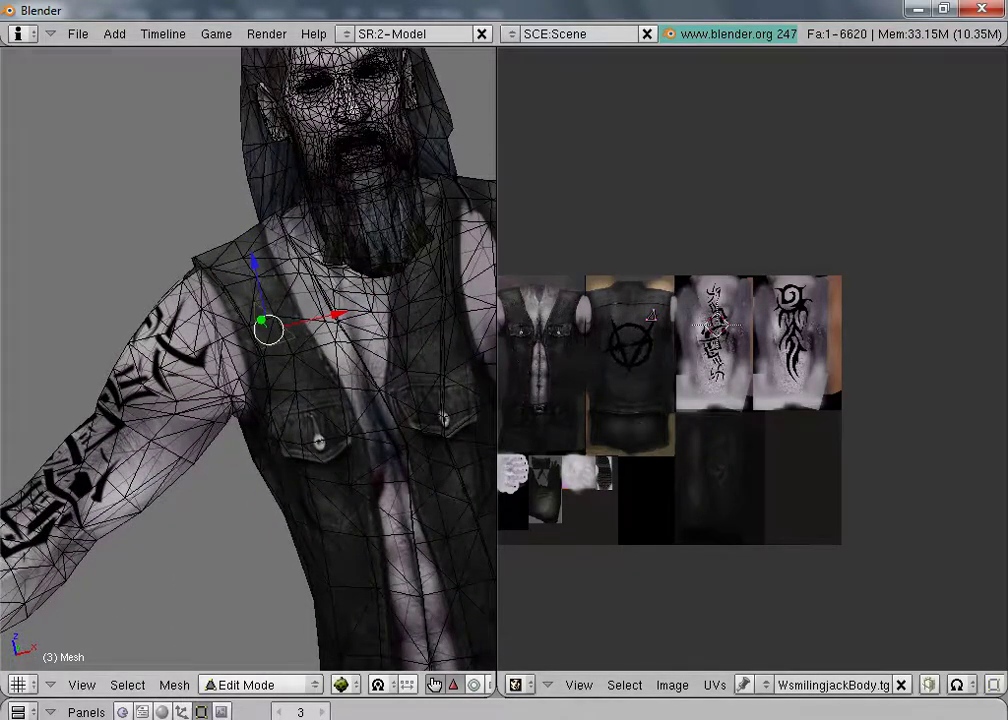
scroll(248, 358, "down", 2)
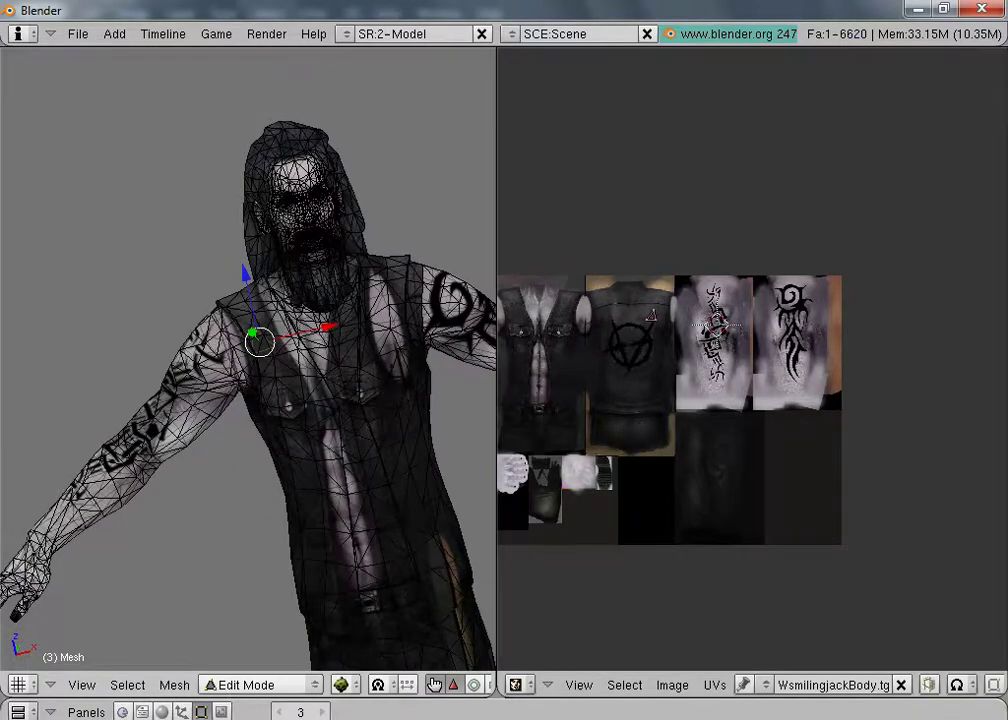
left_click_drag(495, 231, 882, 252)
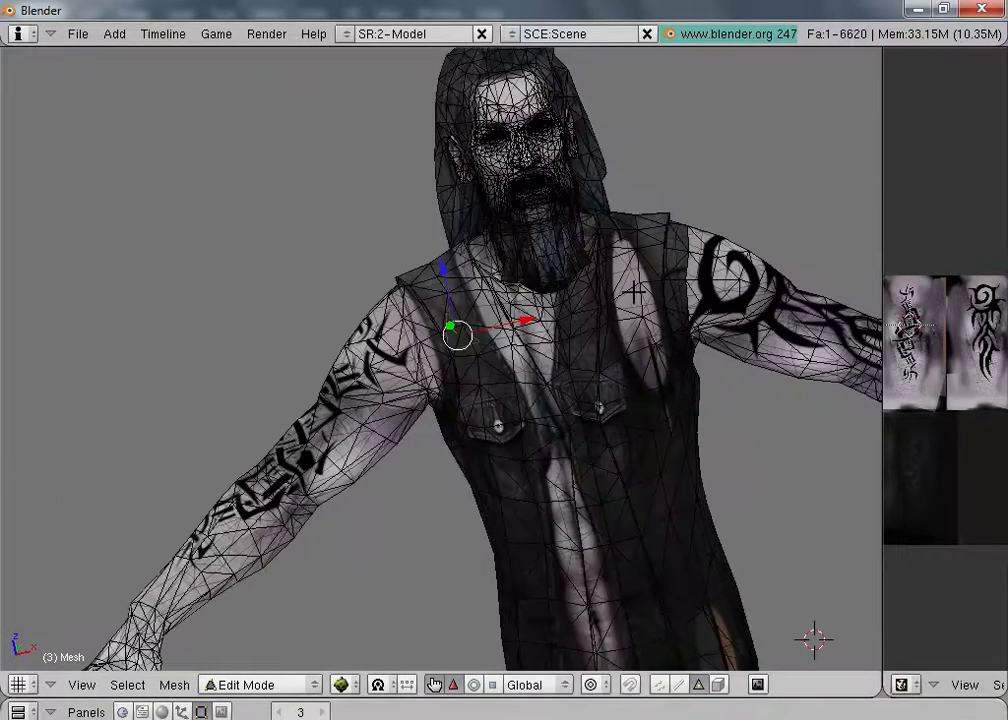
middle_click_drag(252, 329, 222, 247)
Step: Select a vest-front face with its linked faces and try to move part of the vest away from the body
right_click(512, 492)
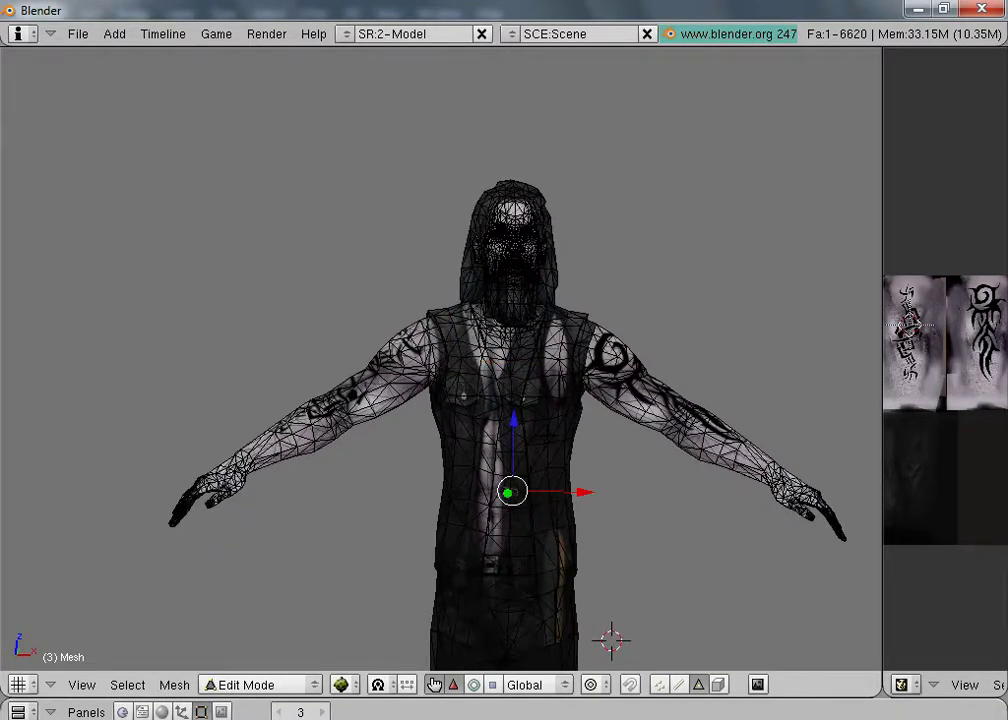
scroll(512, 492, "up", 2)
middle_click_drag(512, 492, 610, 505)
right_click(540, 486)
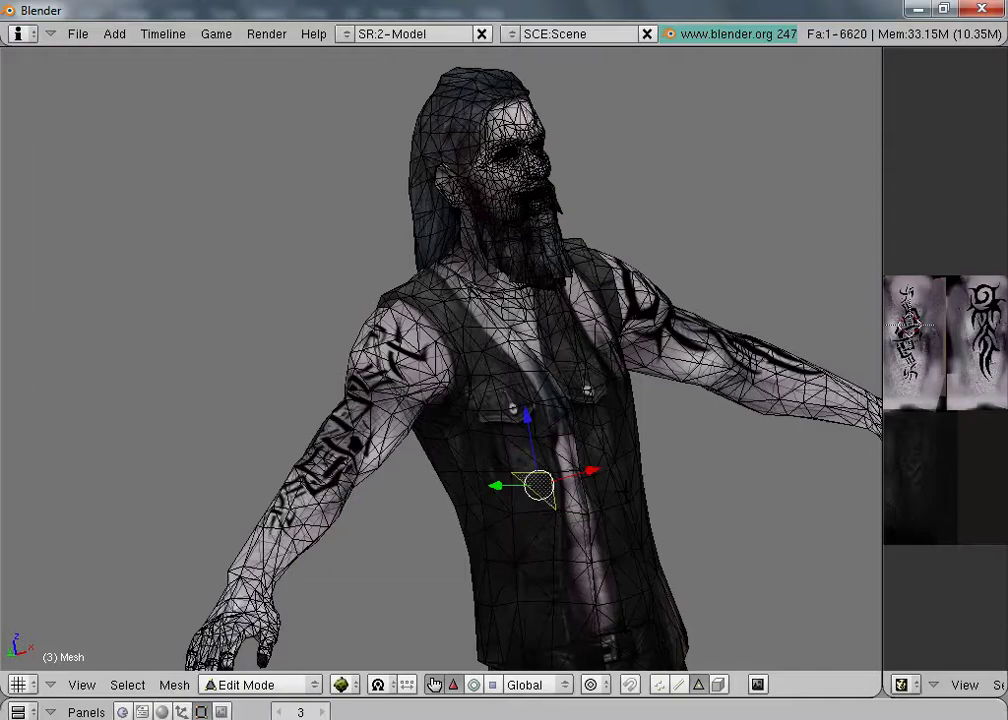
middle_click_drag(540, 486, 588, 480)
key("ctrl+l")
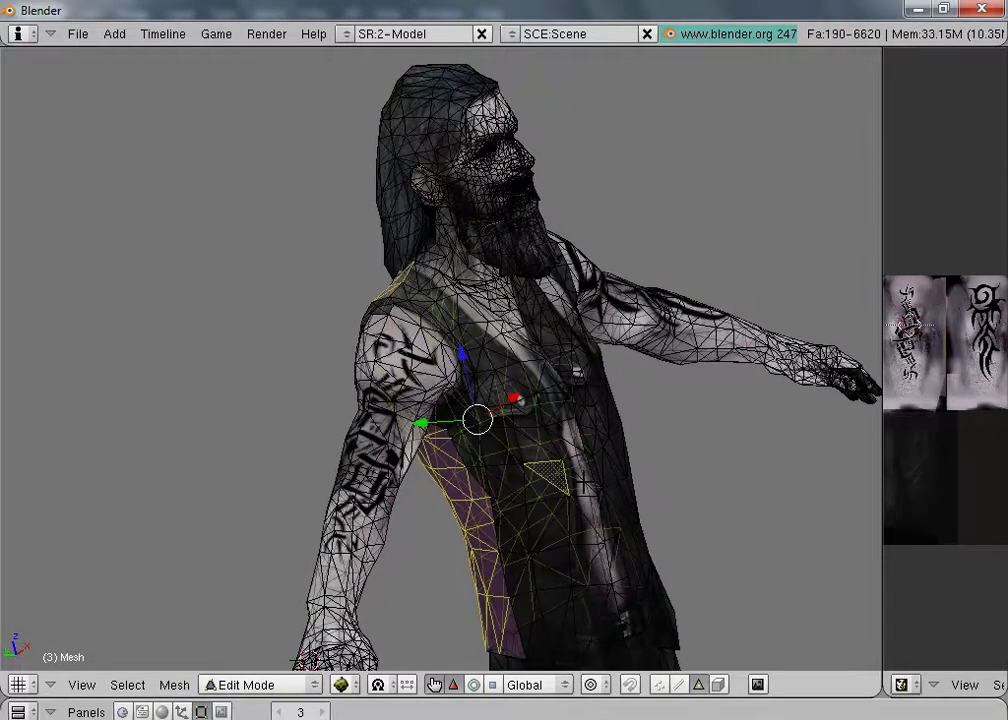
scroll(580, 462, "down", 3)
right_click_drag(584, 461, 704, 447)
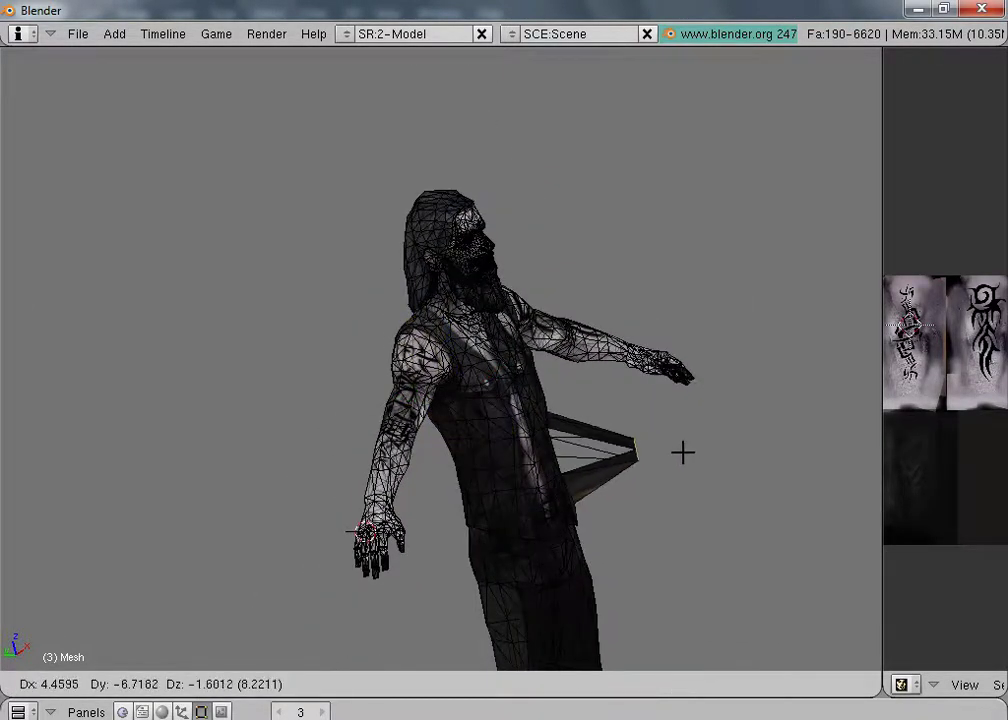
right_click(682, 452)
scroll(636, 447, "up", 4)
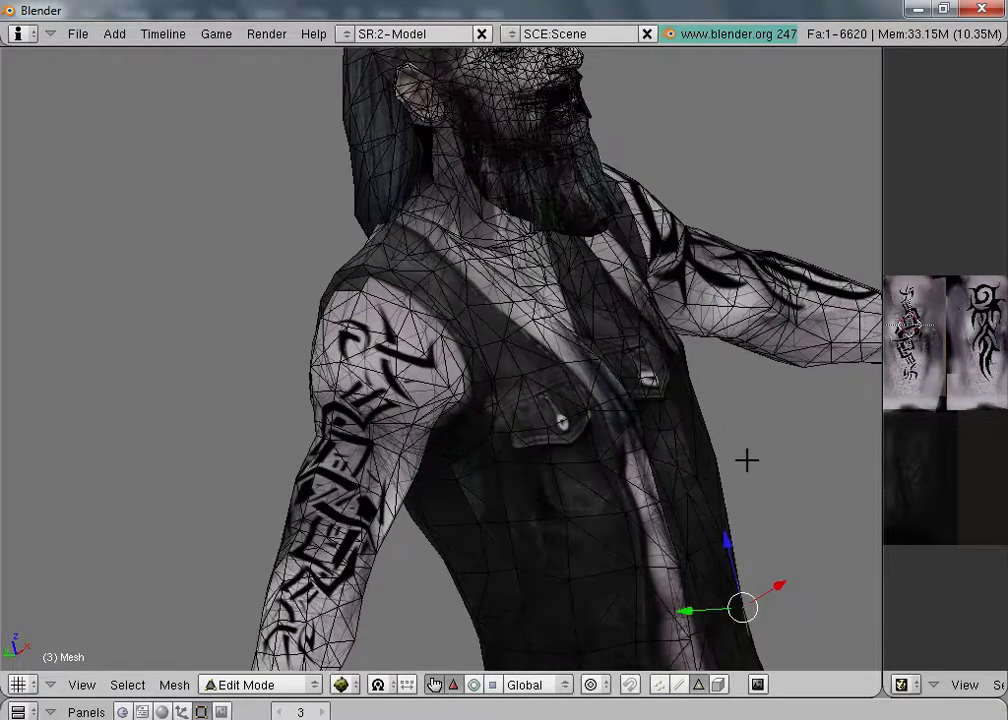
key("l")
key("l")
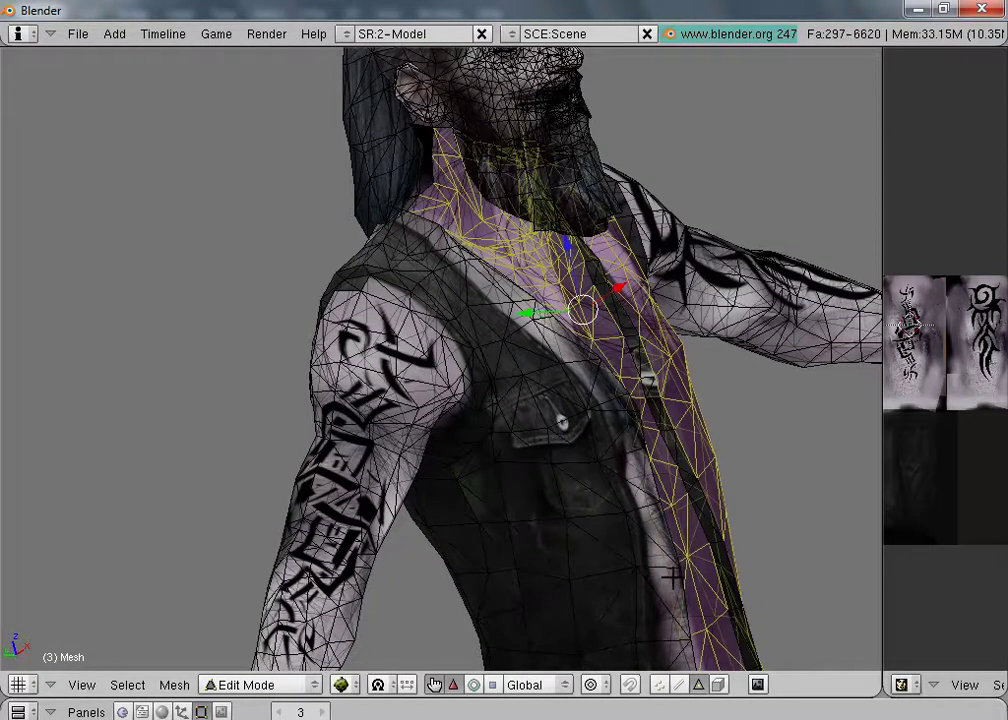
key("l")
middle_click_drag(376, 467, 715, 479)
key("a")
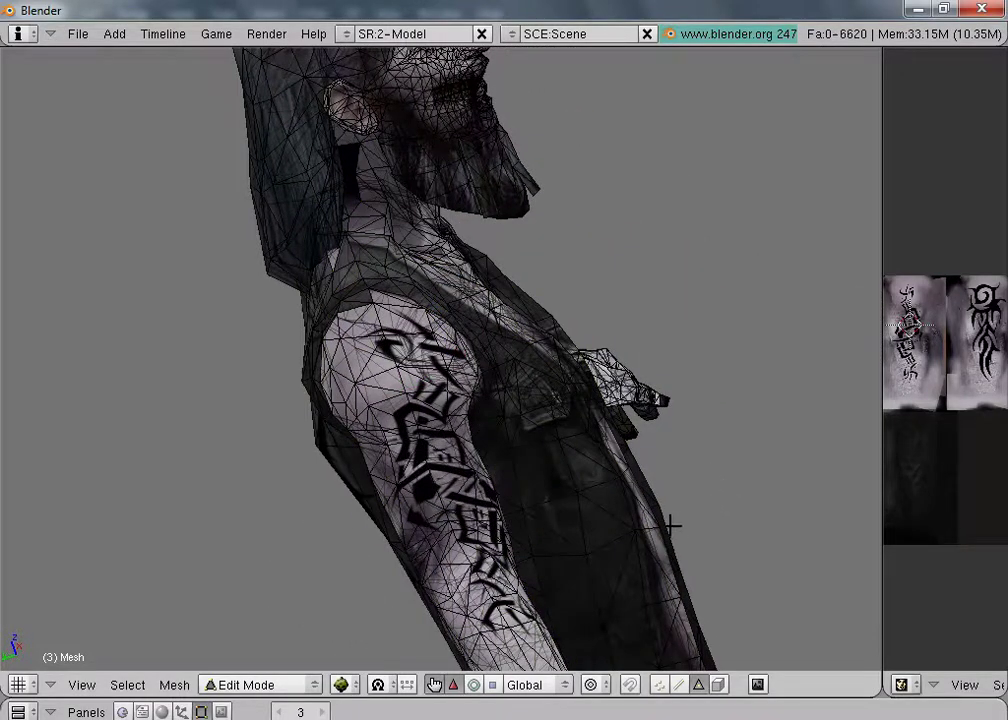
Step: Select the linked faces of the vest's front, chest and neck
key("l")
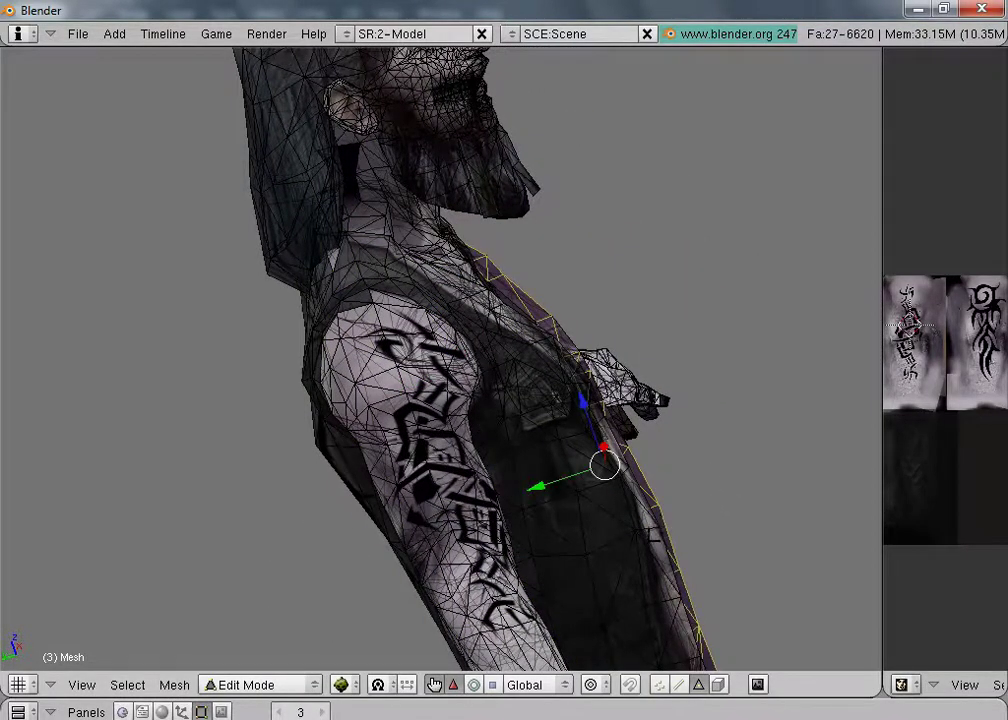
key("l")
key("l")
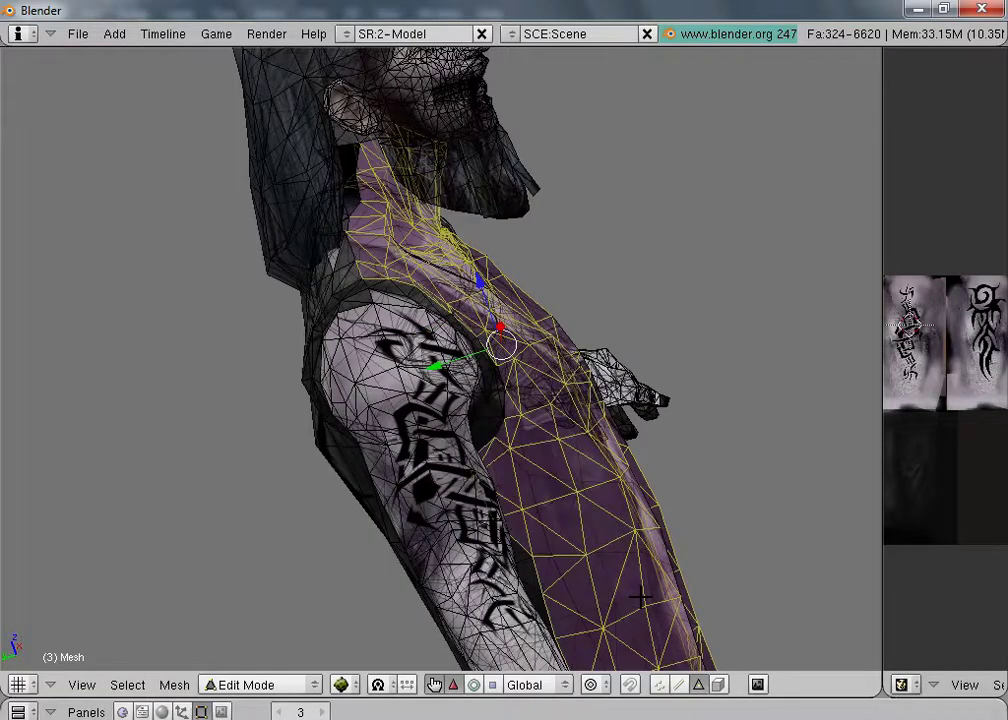
middle_click_drag(641, 596, 520, 438)
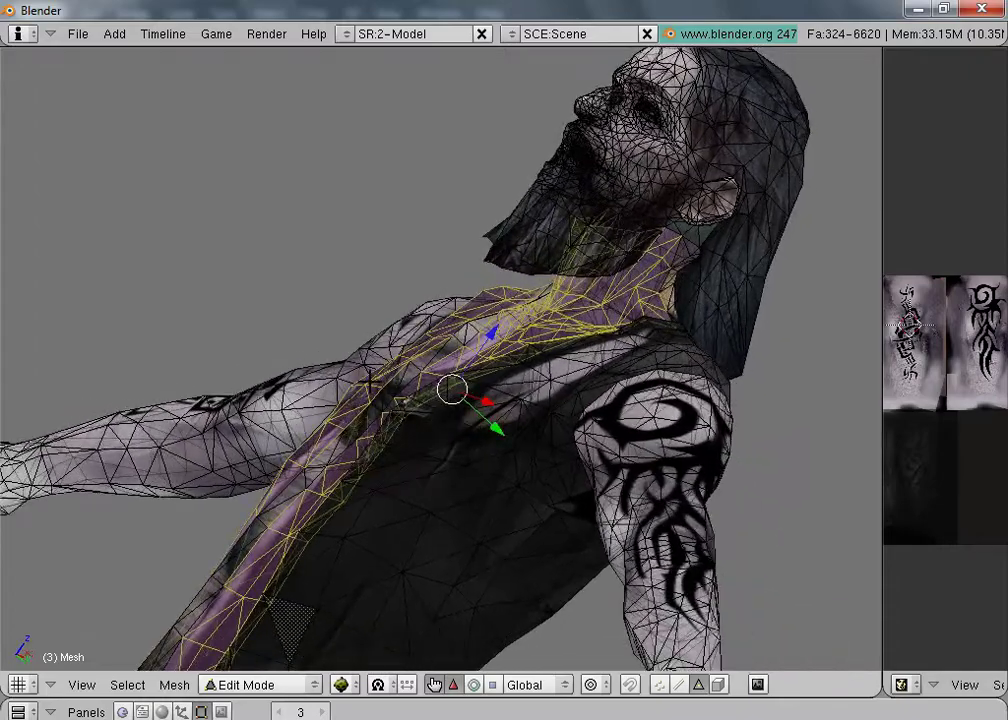
key("l")
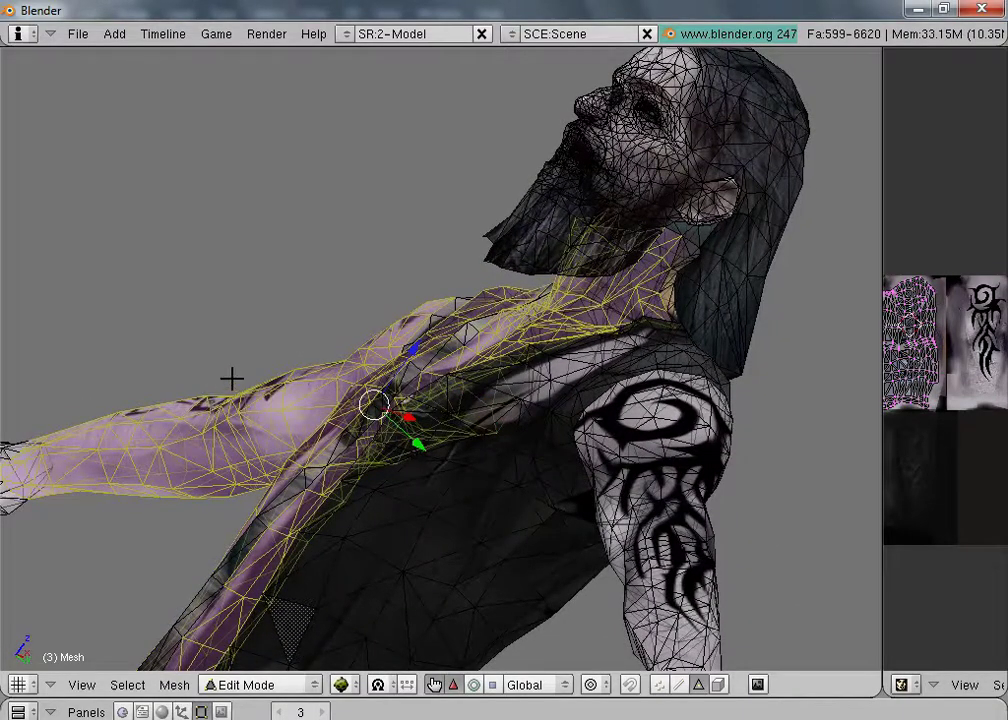
key("ctrl+z")
Step: Add the linked chest skin faces between the two halves of the open vest to the selection
scroll(170, 337, "down", 7)
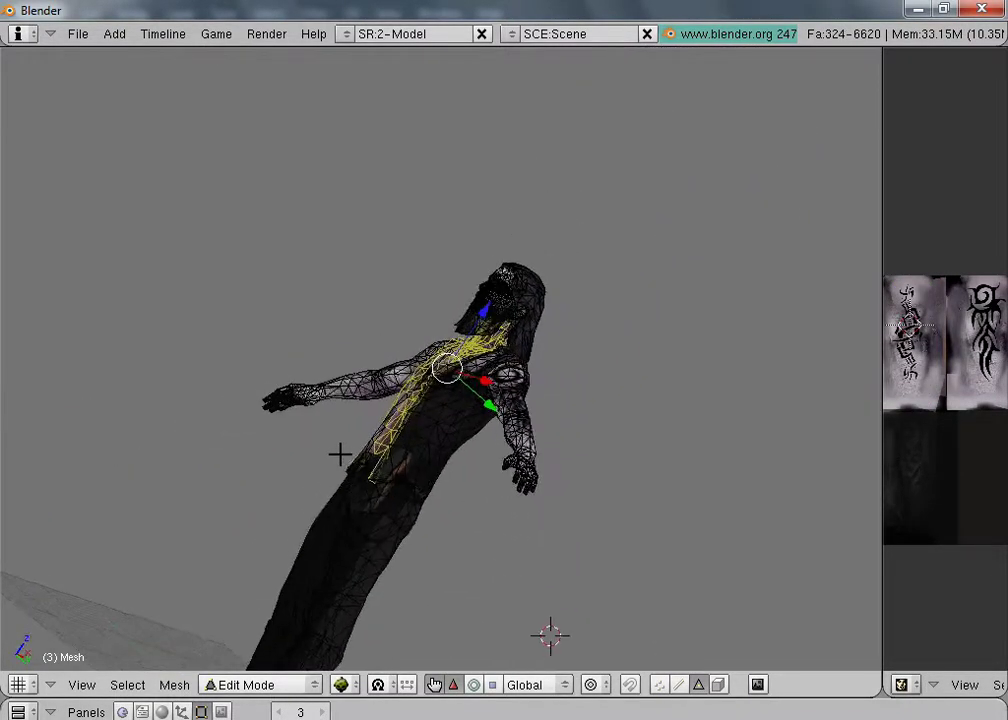
middle_click_drag(340, 455, 614, 470)
scroll(630, 466, "up", 5)
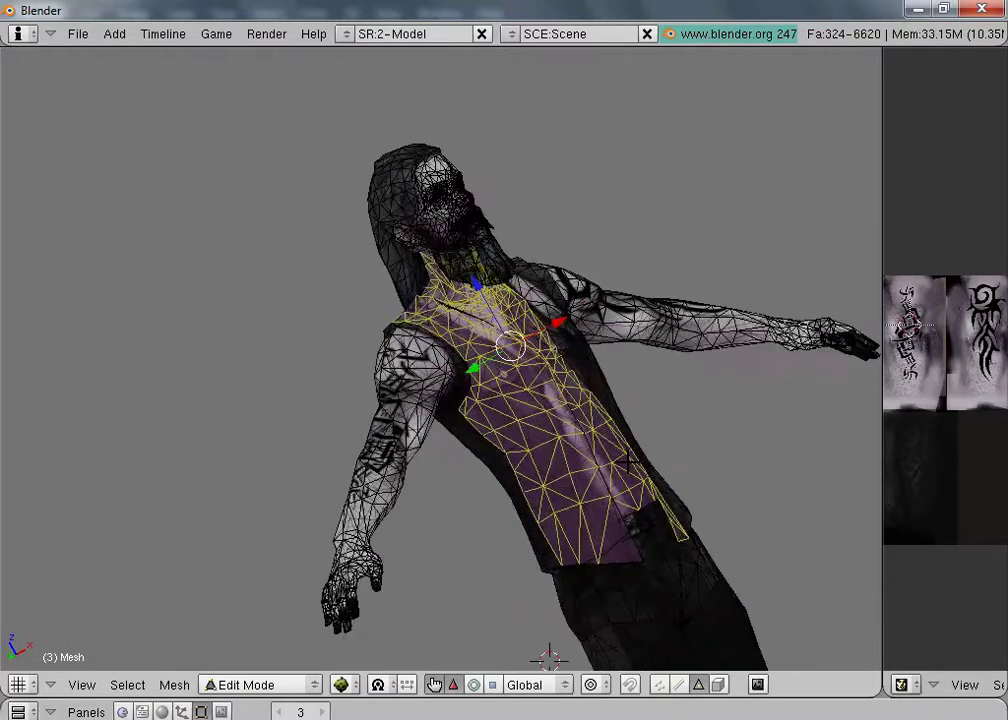
scroll(648, 462, "up", 2)
scroll(768, 460, "down", 2)
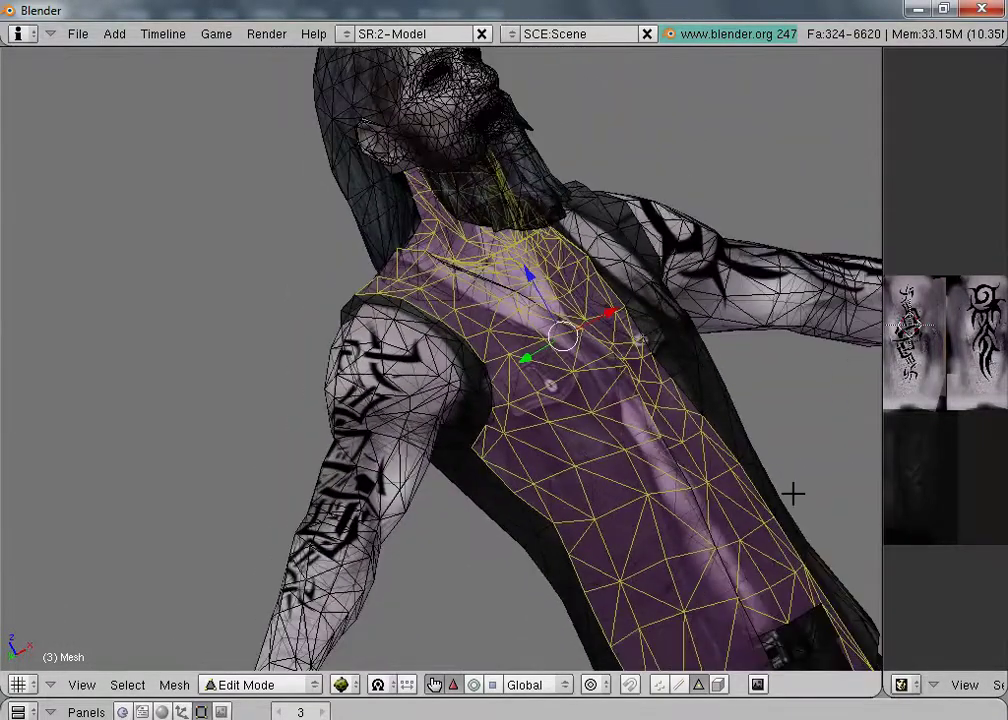
middle_click_drag(792, 493, 517, 435)
scroll(517, 435, "up", 5)
scroll(540, 447, "up", 2)
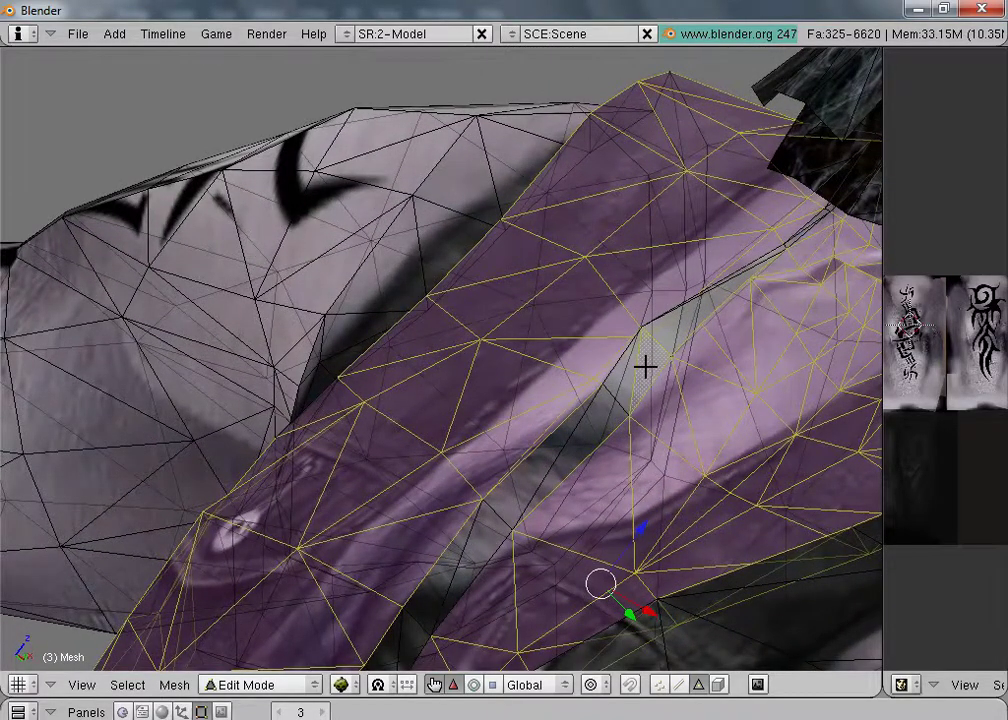
left_click_drag(600, 583, 523, 645)
scroll(655, 418, "down", 3)
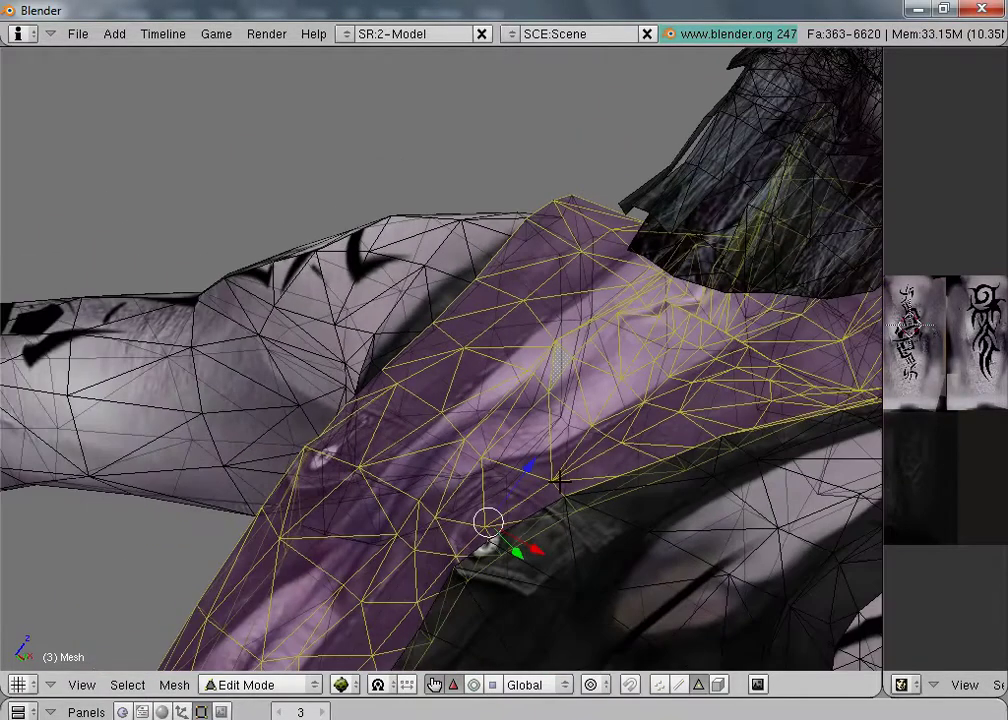
Step: Extend the selection with the linked faces of the vest front on the character's left side
middle_click_drag(345, 480, 630, 513)
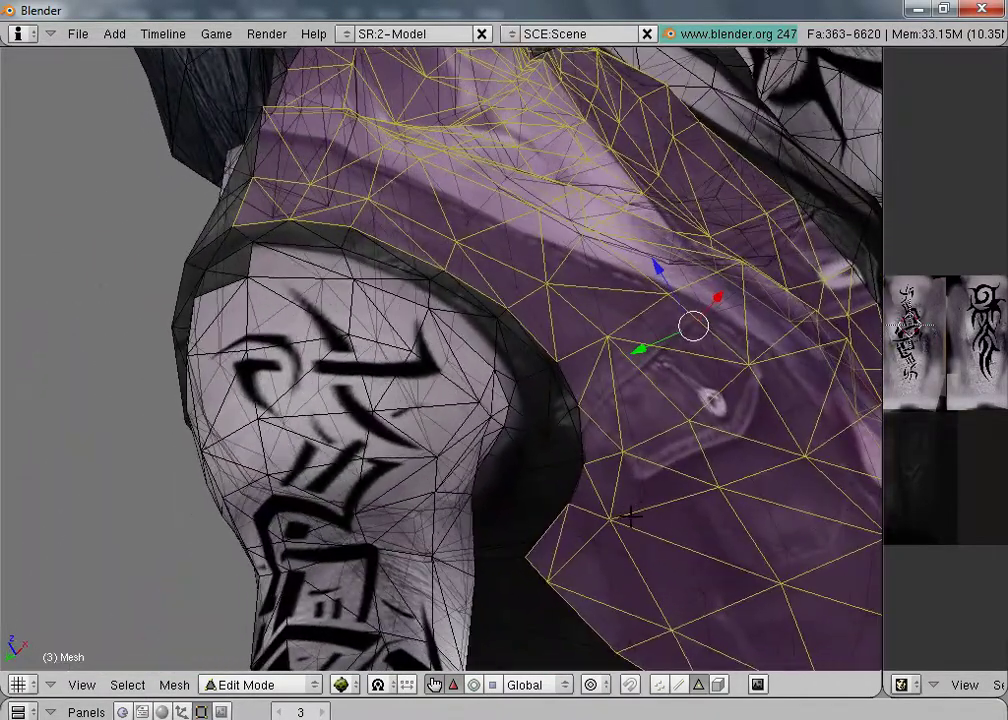
scroll(630, 513, "down", 4)
scroll(607, 486, "up", 1)
middle_click_drag(648, 414, 652, 607)
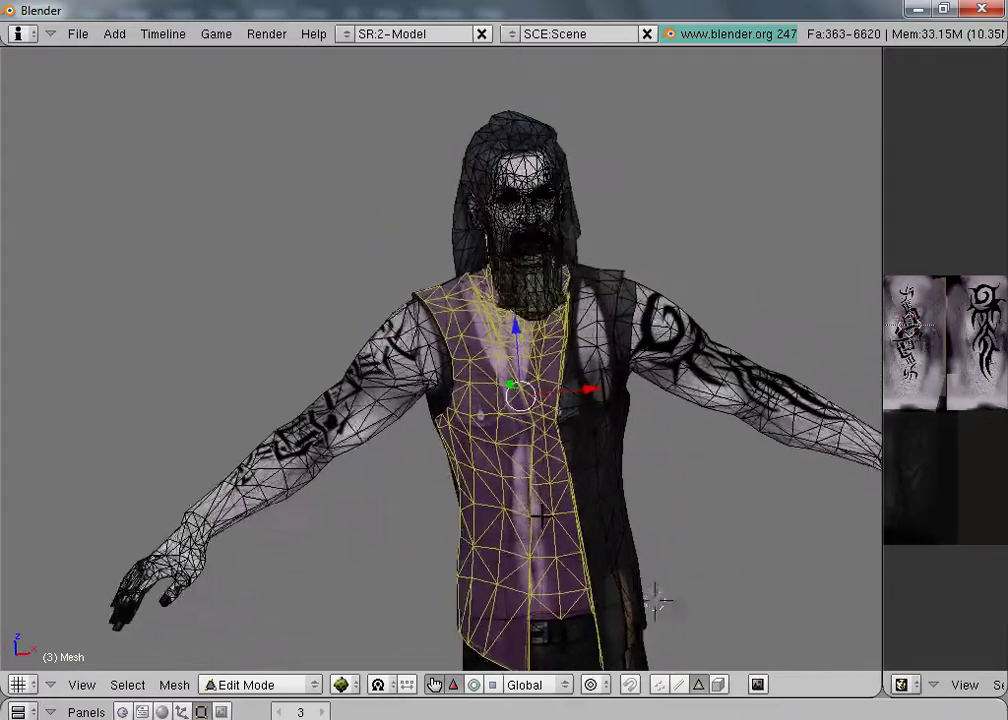
scroll(560, 513, "up", 3)
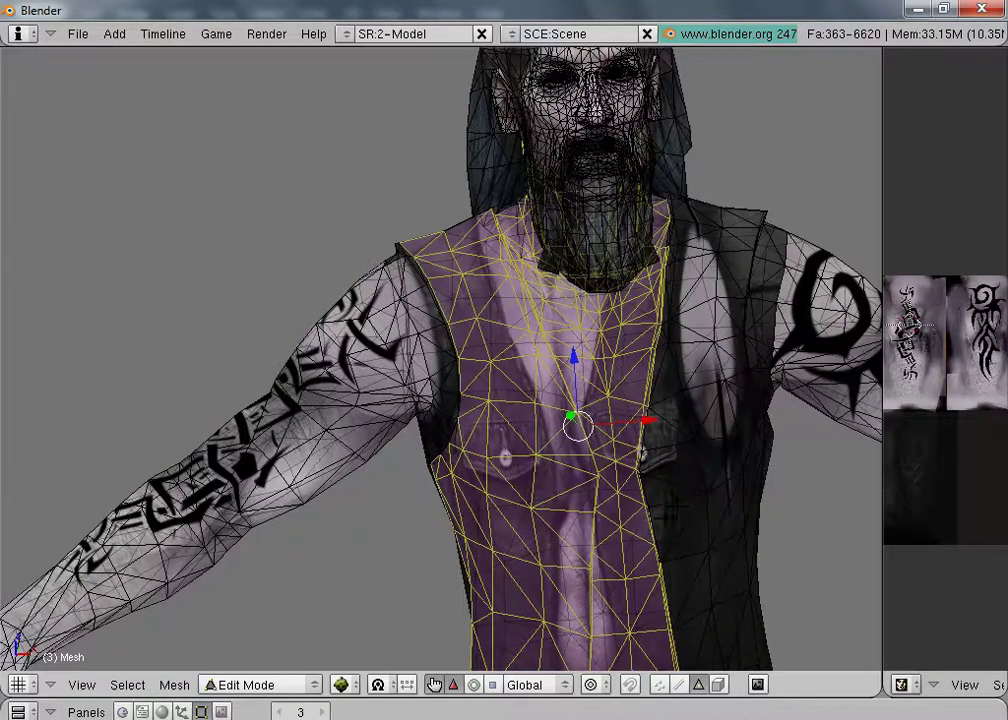
key("l")
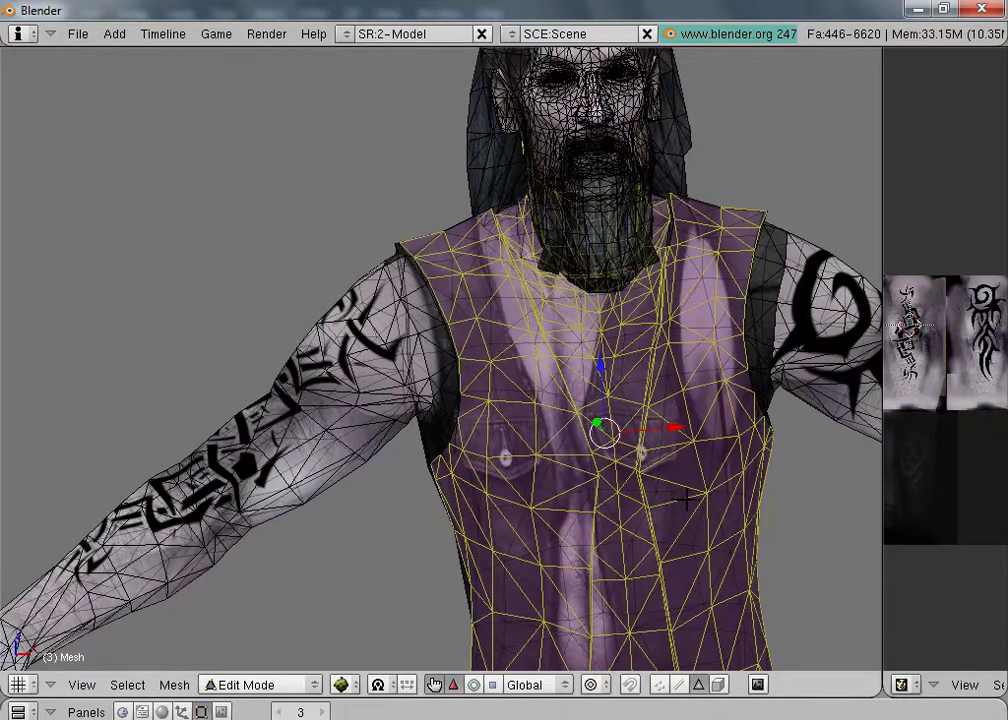
Step: Widen the UV editor and frame the selected vest-front UVs over the body texture
mouse_move(686, 498)
middle_mouse_down()
mouse_move(819, 500)
mouse_move(576, 295)
mouse_move(603, 316)
mouse_move(607, 370)
mouse_move(460, 356)
mouse_move(675, 419)
mouse_move(683, 505)
middle_mouse_up()
scroll(683, 505, "down", 5)
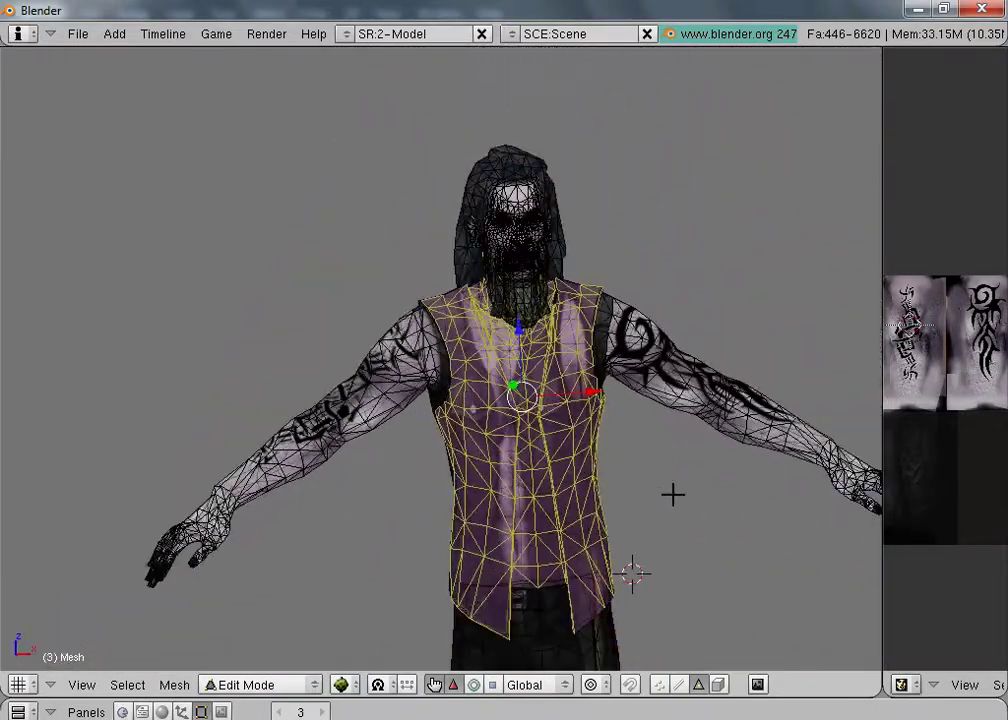
scroll(902, 477, "down", 2)
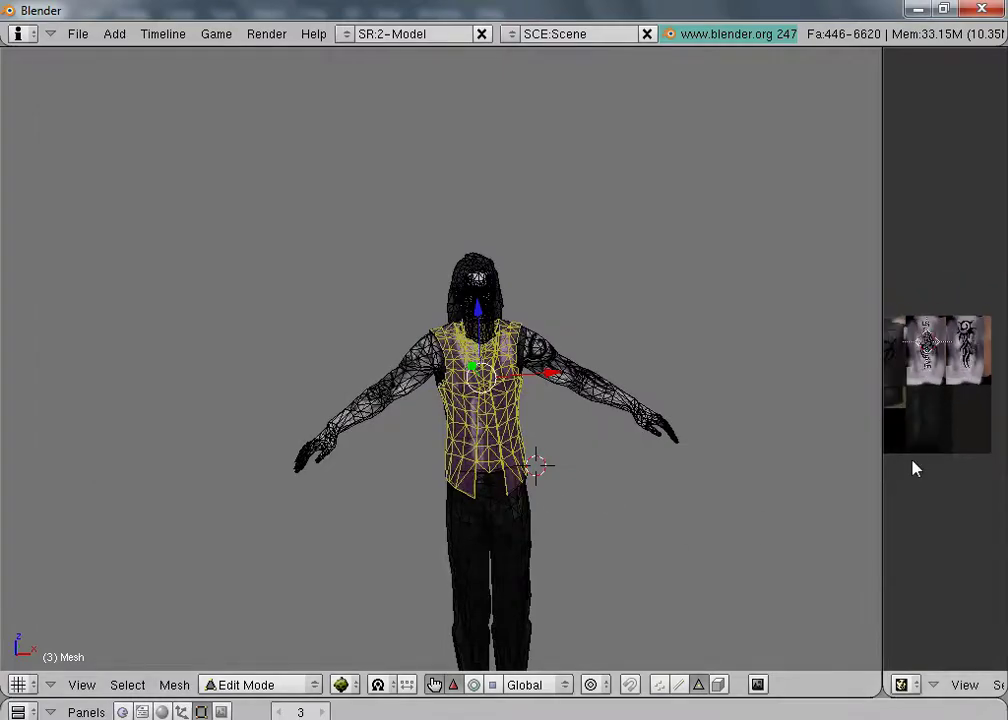
left_click_drag(884, 477, 524, 470)
scroll(695, 457, "up", 3)
middle_click_drag(582, 375, 848, 390)
scroll(835, 425, "up", 3)
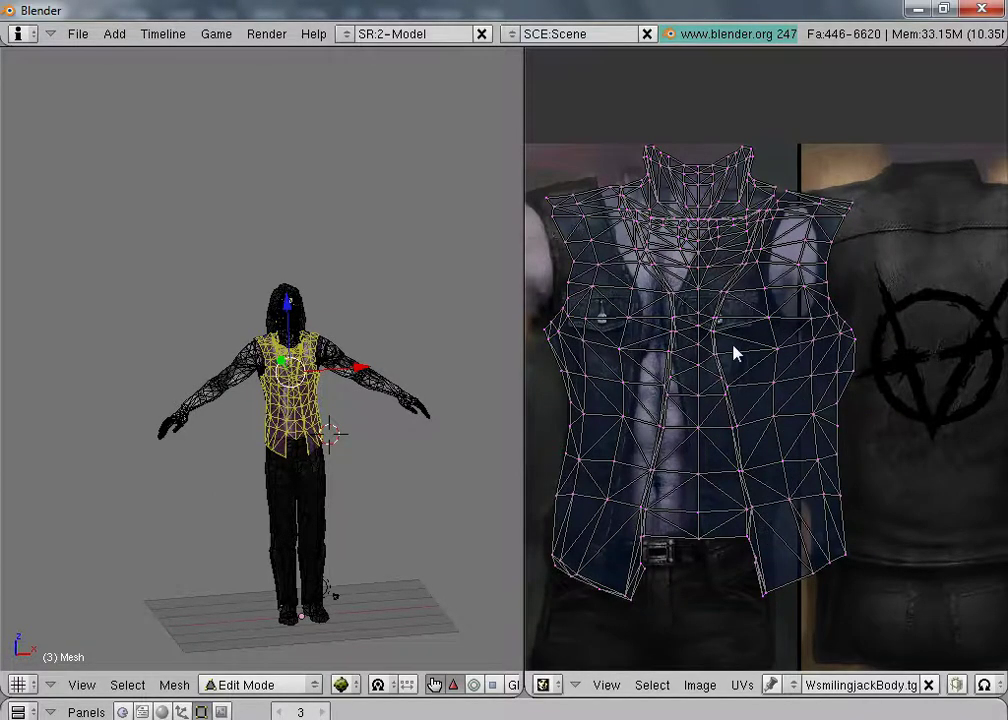
Step: Select all UVs of the vest front, chest and neck and move them about 58 pixels left over the painted front
key("l")
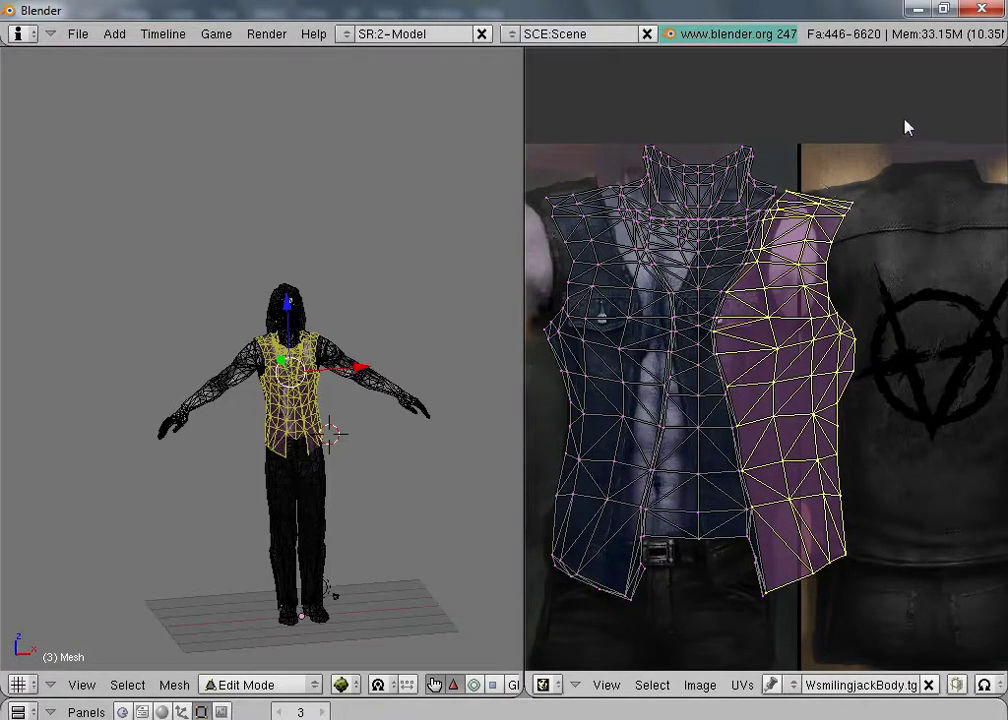
mouse_move(908, 125)
left_mouse_down("ctrl")
mouse_move(698, 630)
mouse_move(423, 396)
mouse_move(738, 83)
mouse_move(860, 105)
left_mouse_up("ctrl")
mouse_move(928, 165)
left_mouse_down("ctrl")
mouse_move(821, 657)
mouse_move(490, 308)
mouse_move(684, 117)
left_mouse_up("ctrl")
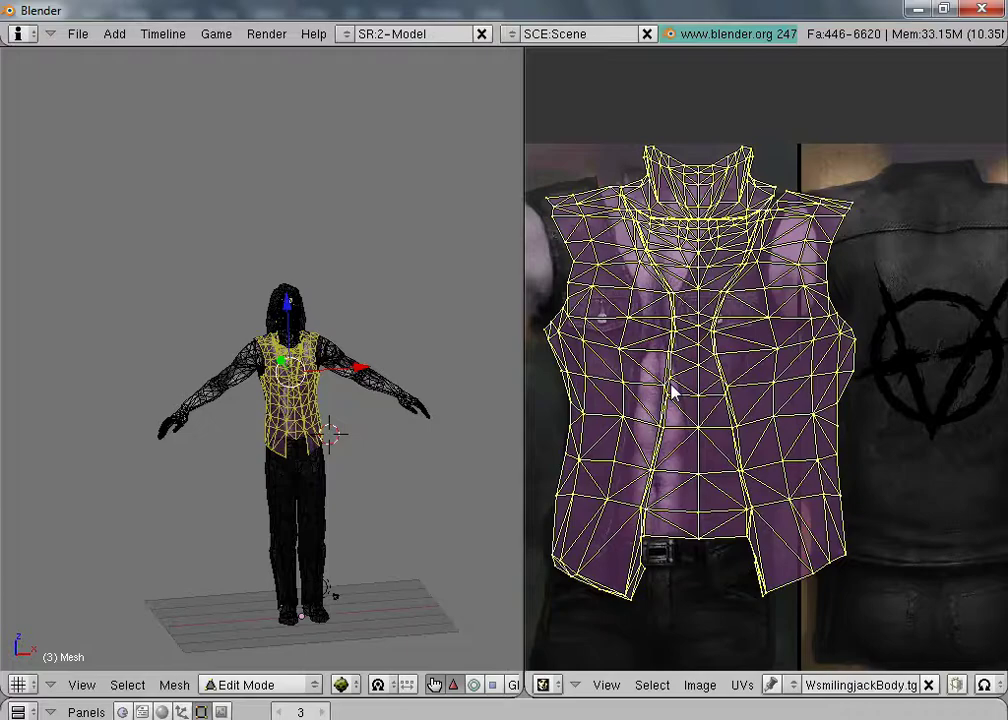
scroll(716, 375, "down", 1)
key("g")
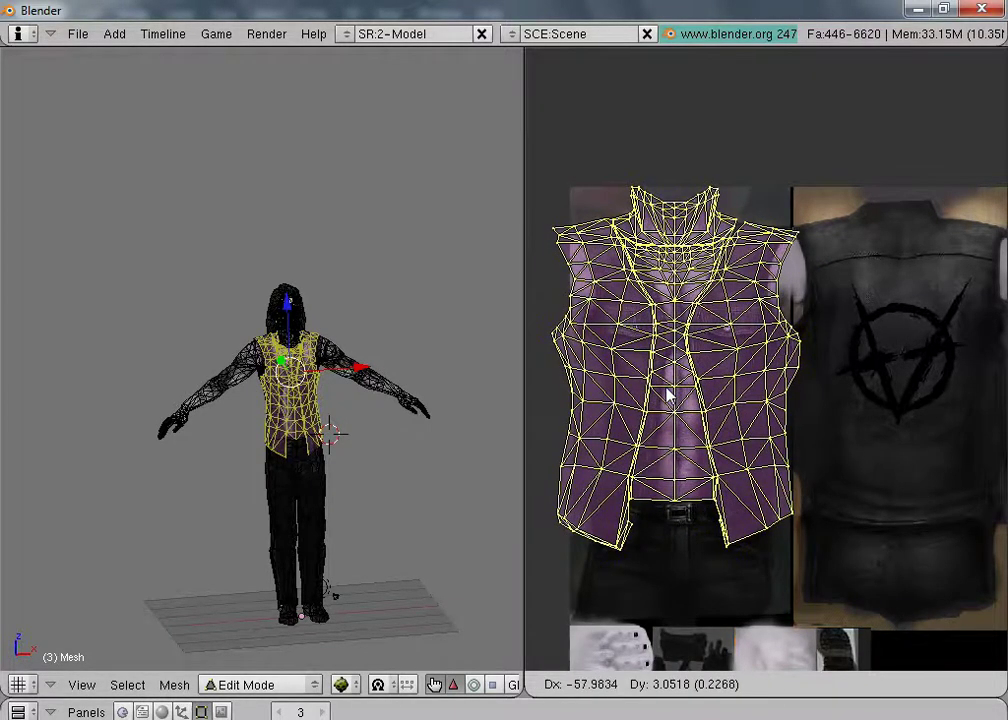
left_click(668, 394)
Step: Narrow the vest-front UVs along X to fit the painted vest and shift them about 11 pixels right along X
scroll(348, 525, "up", 4)
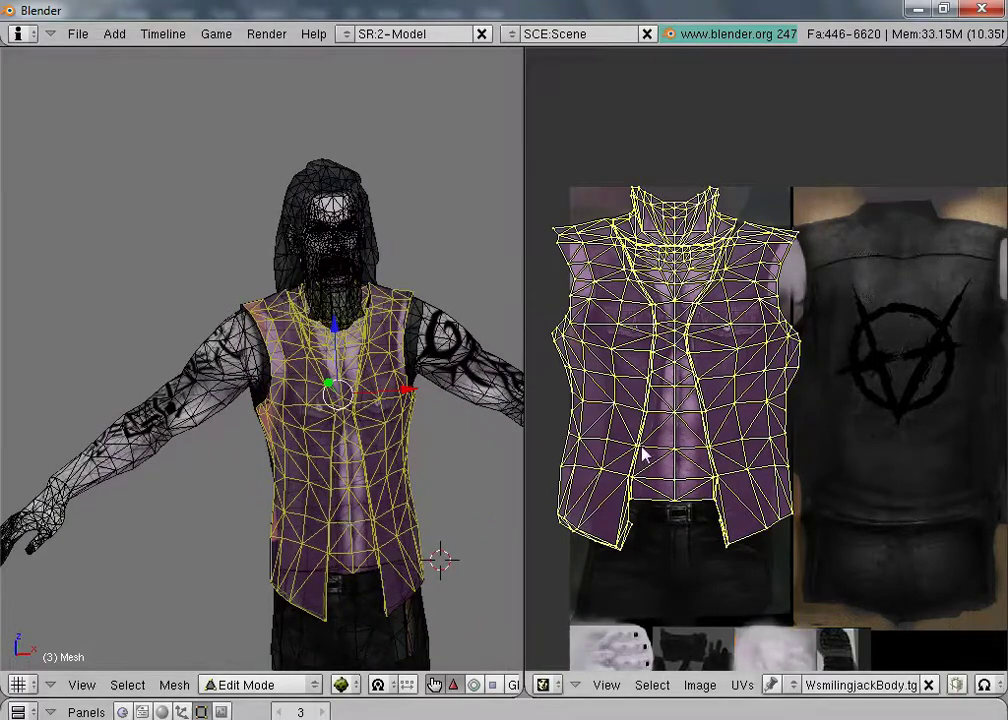
key("s")
key("x")
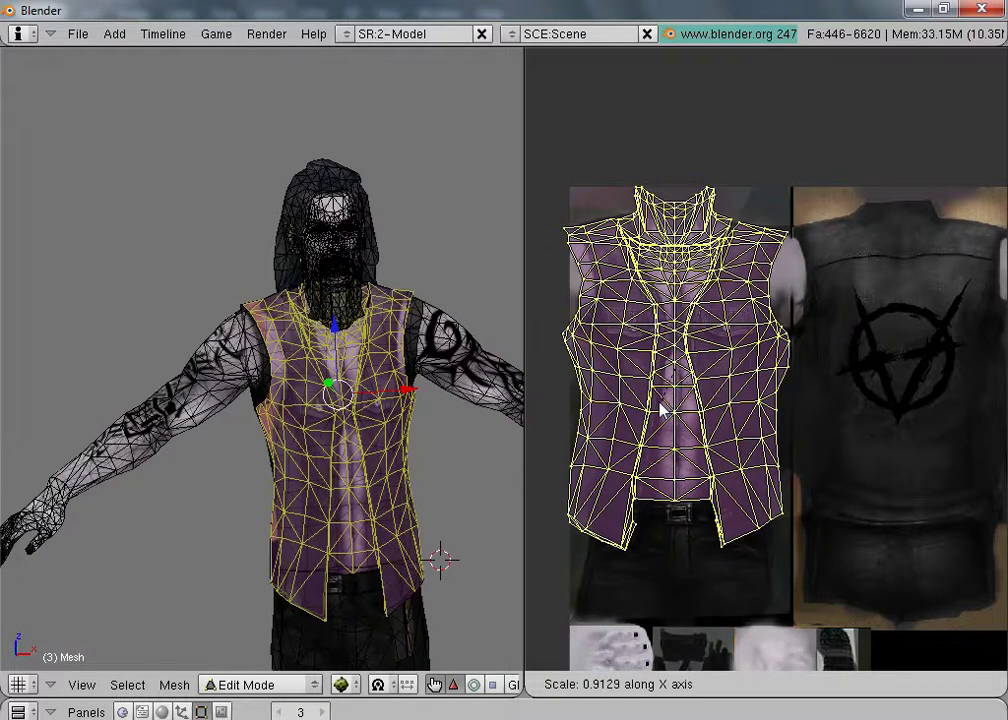
left_click(660, 405)
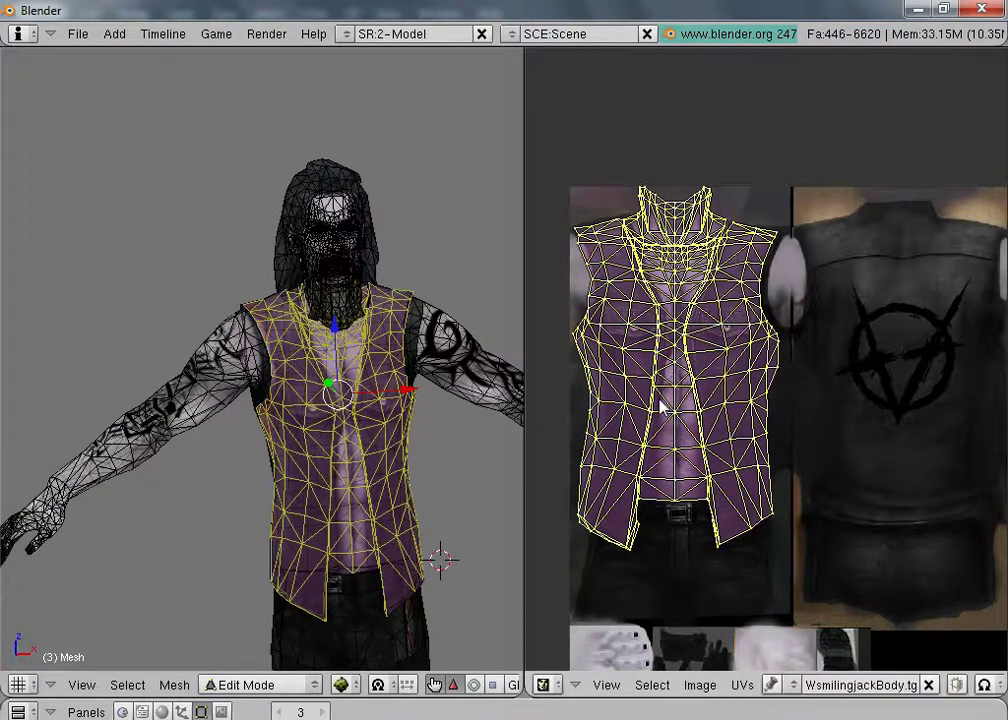
key("g")
key("x")
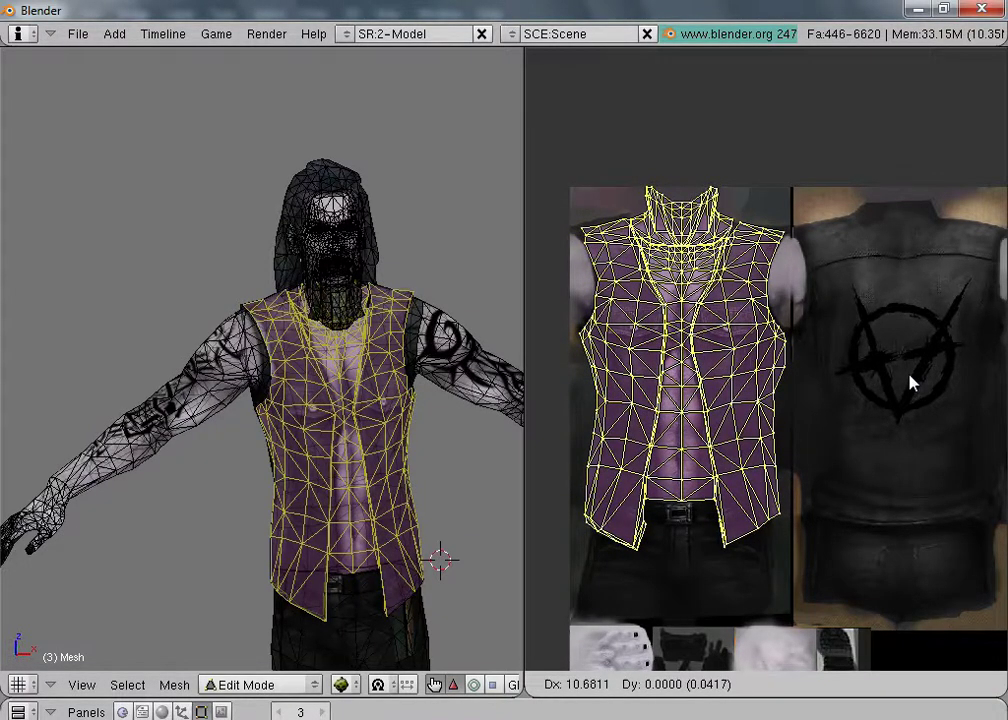
left_click(912, 383)
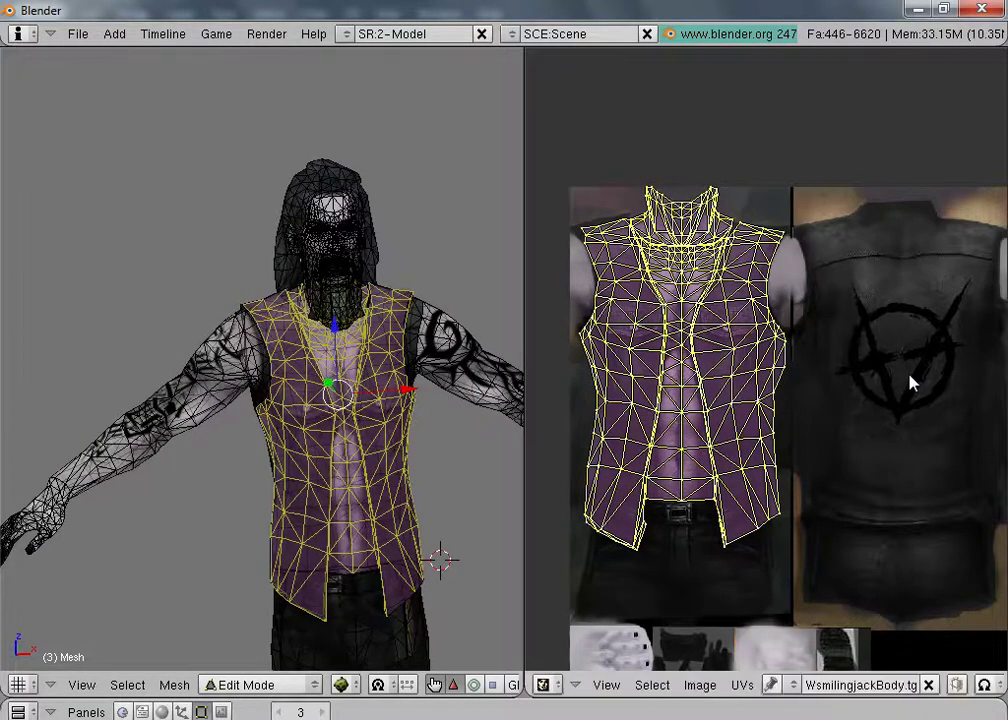
Step: Switch to Object Mode and examine the vest texture from the front and around the right shoulder and armhole
left_click(258, 684)
left_click(248, 665)
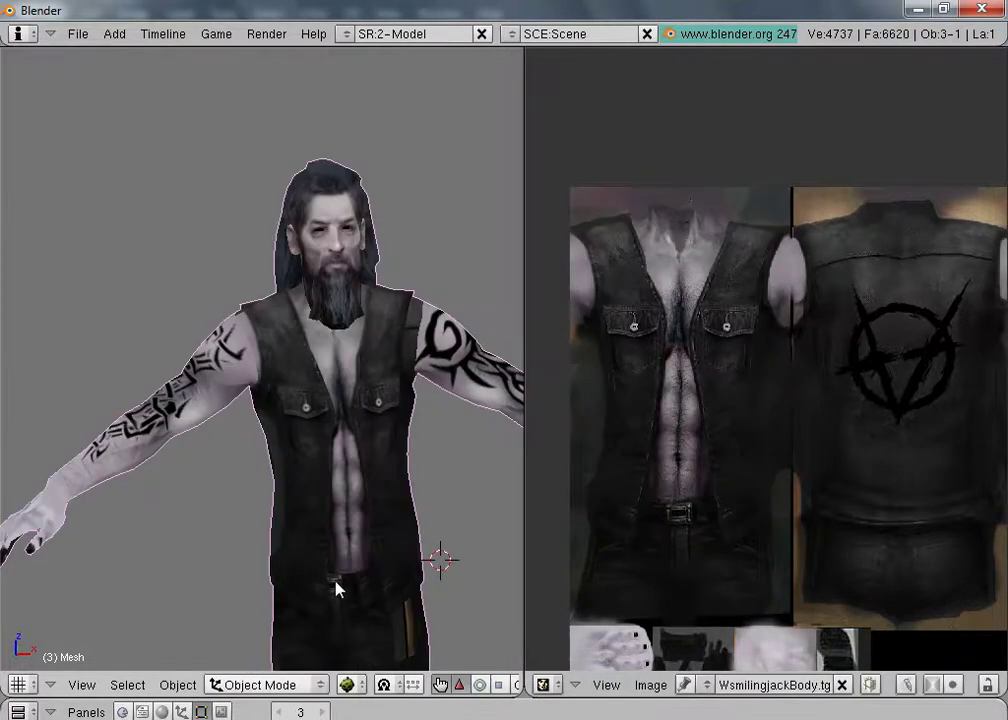
scroll(405, 497, "up", 3)
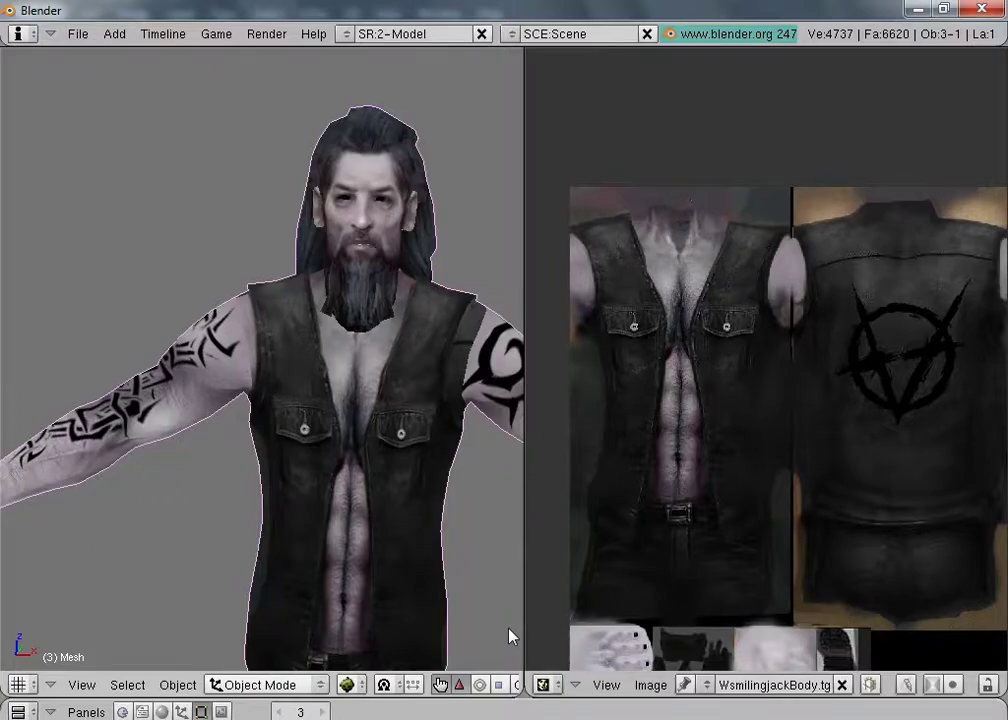
scroll(513, 627, "up", 2)
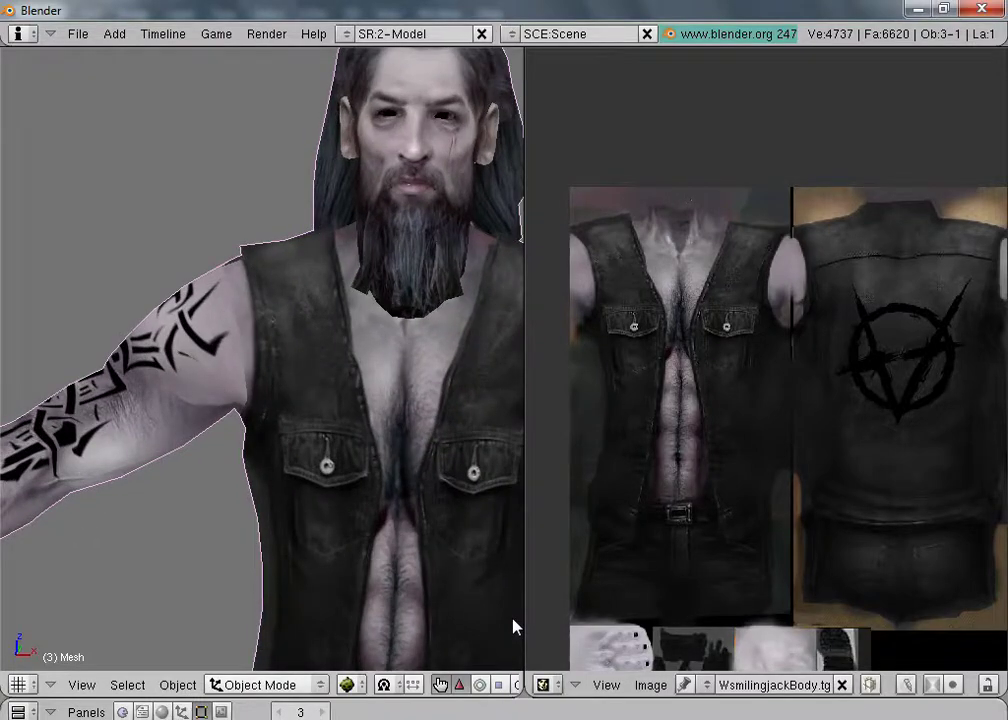
scroll(513, 620, "down", 4)
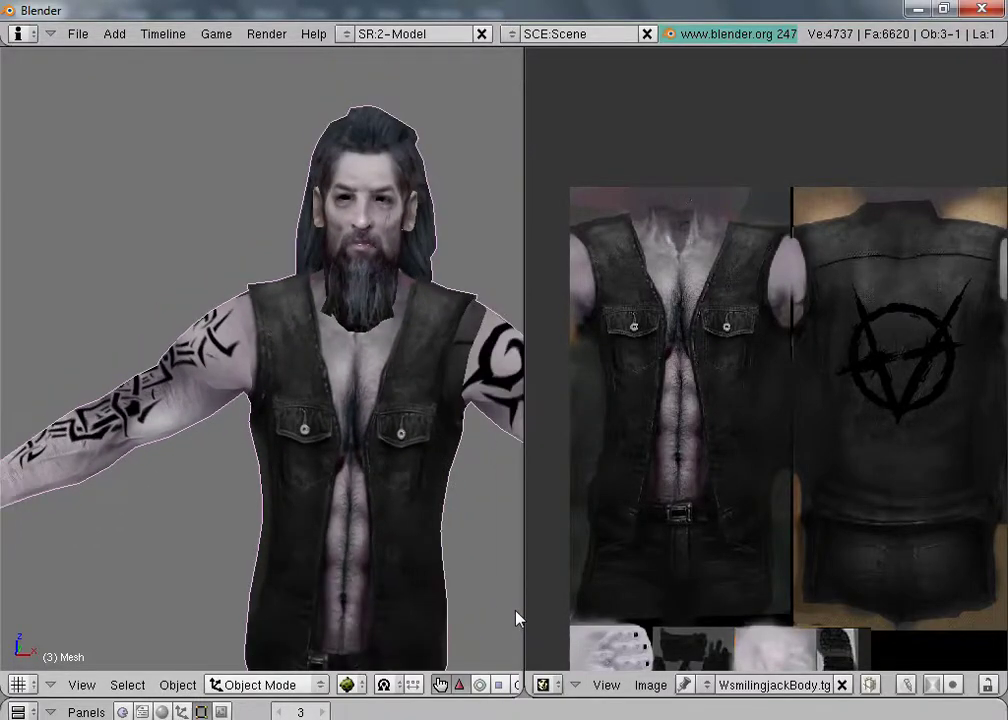
middle_click_drag(517, 619, 2, 416)
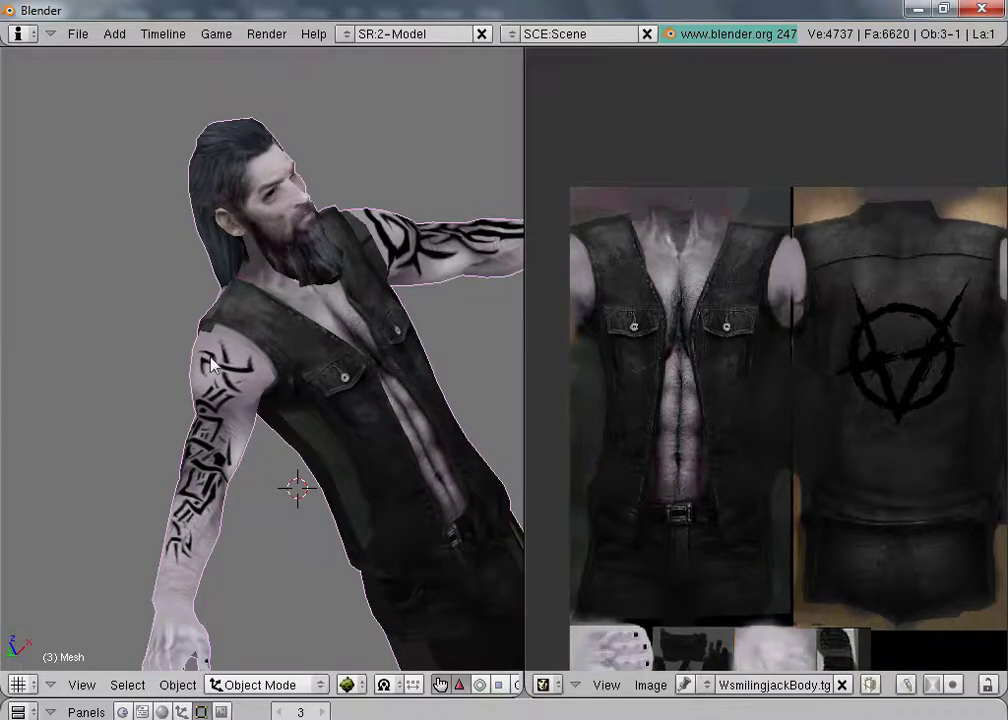
scroll(290, 428, "up", 5)
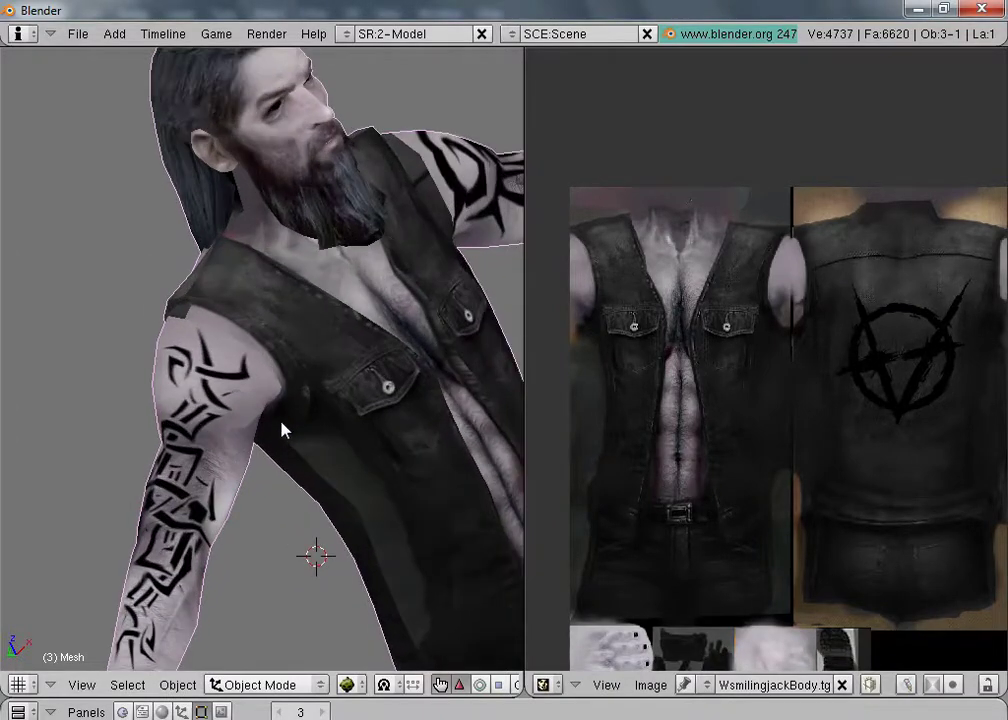
scroll(182, 342, "up", 2)
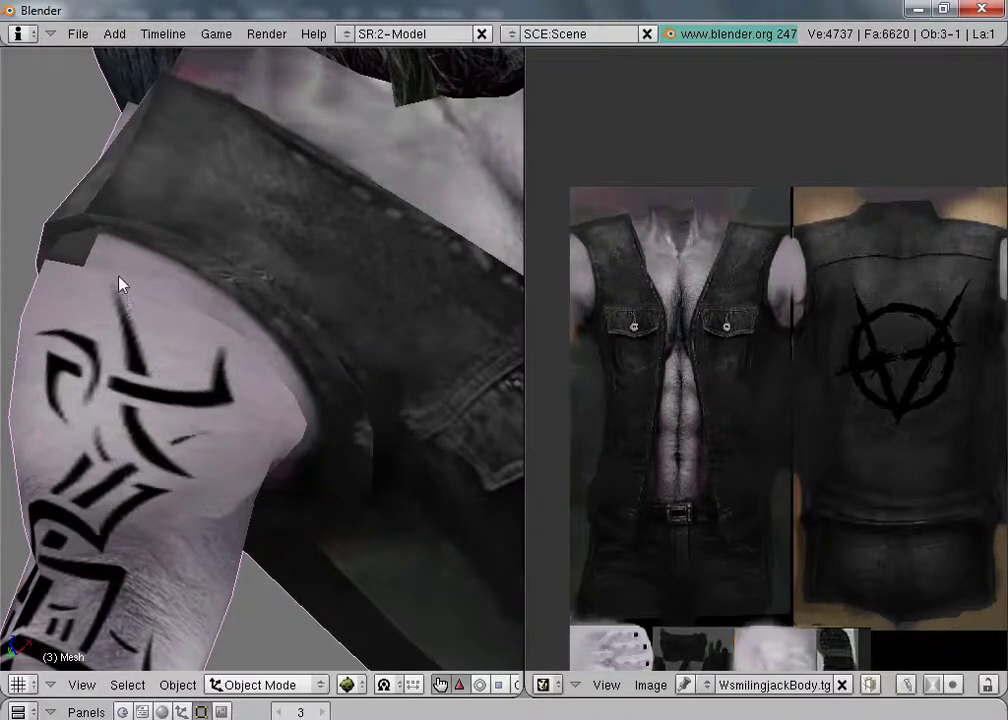
Step: Return to Edit Mode and select the skin-textured face at the front of the right armhole with its linked faces
key("Tab")
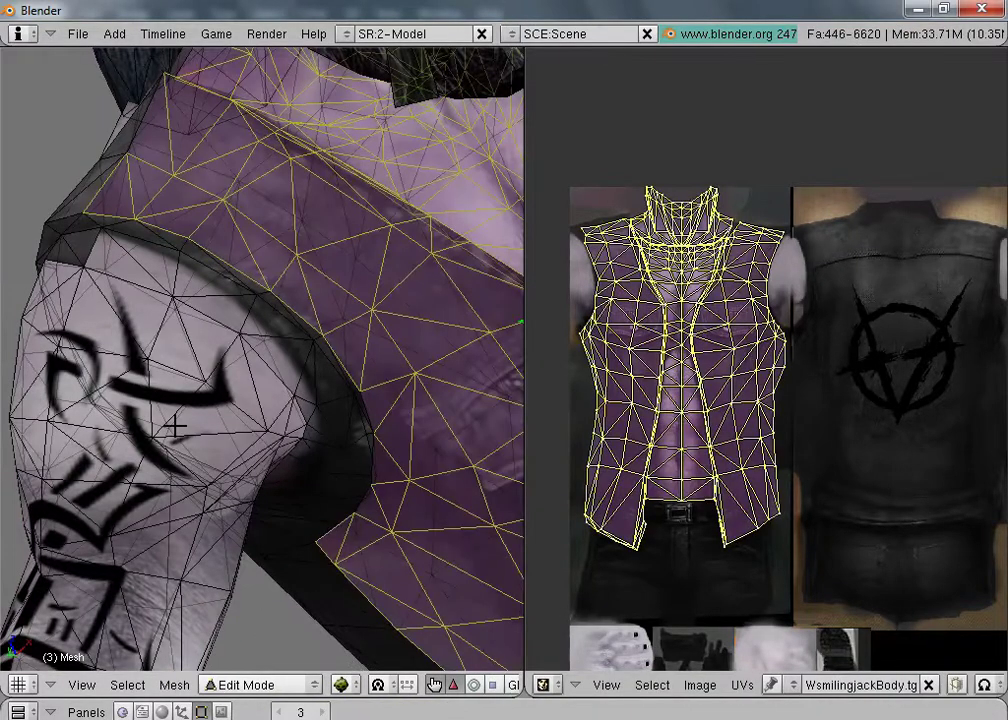
right_click(121, 268)
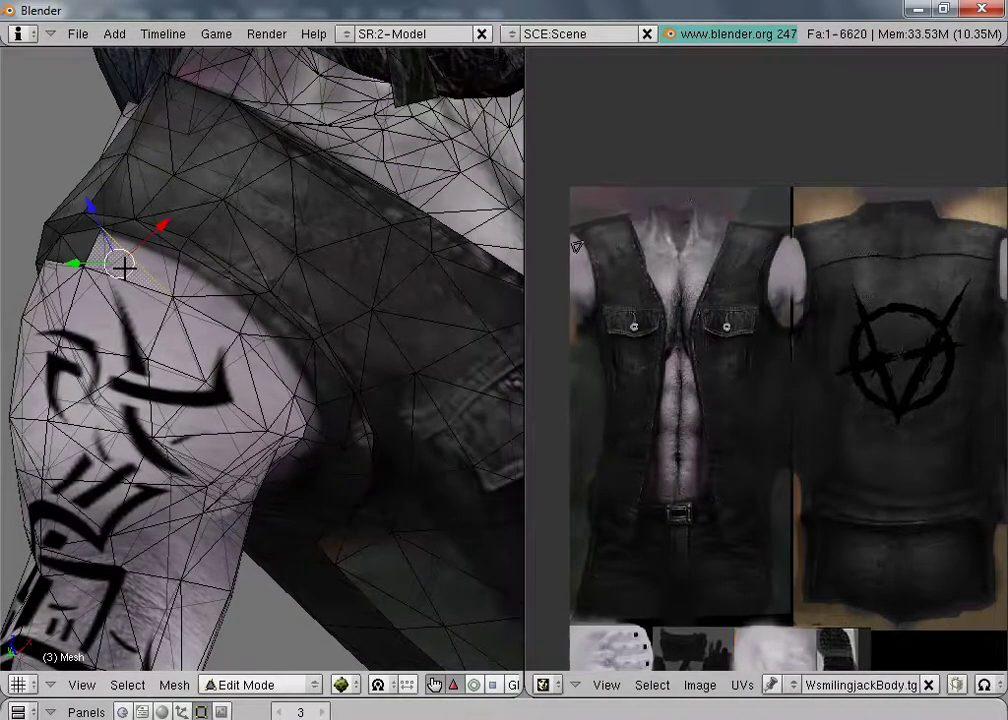
key("l")
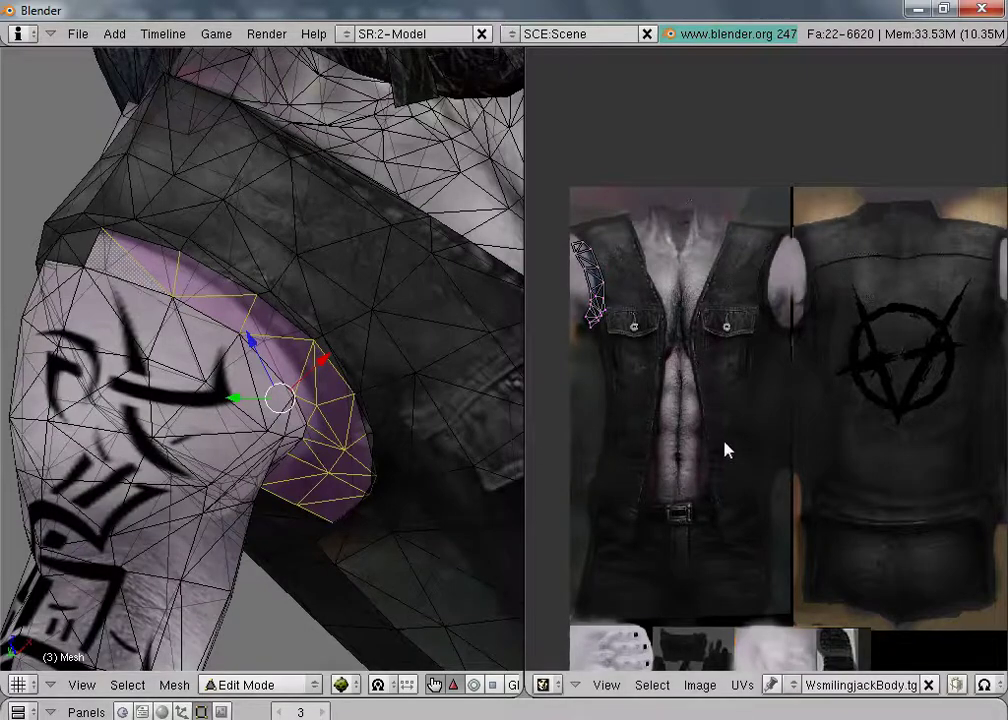
Step: Select all UVs of the right armhole strip and narrow them along X to follow the painted vest edge
scroll(601, 315, "down", 1)
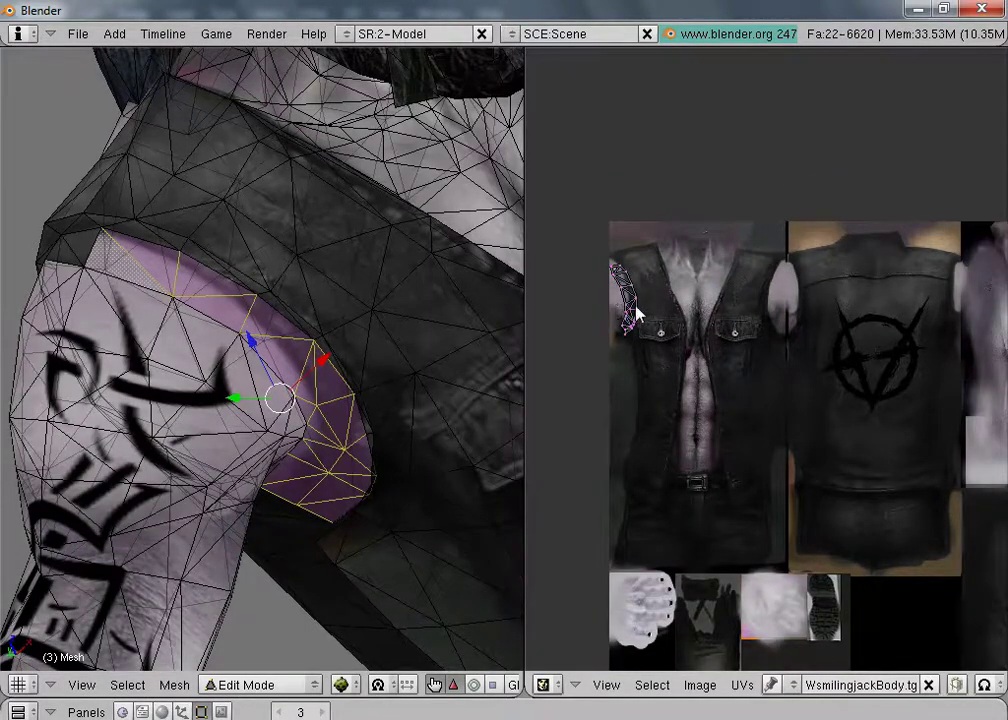
key("a")
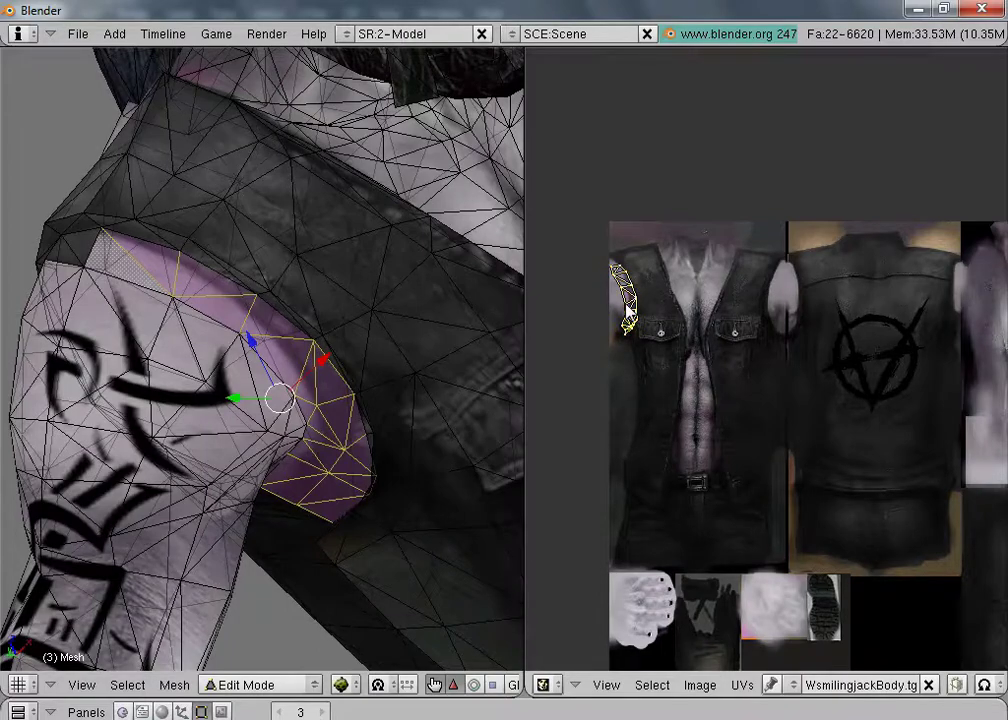
key("g")
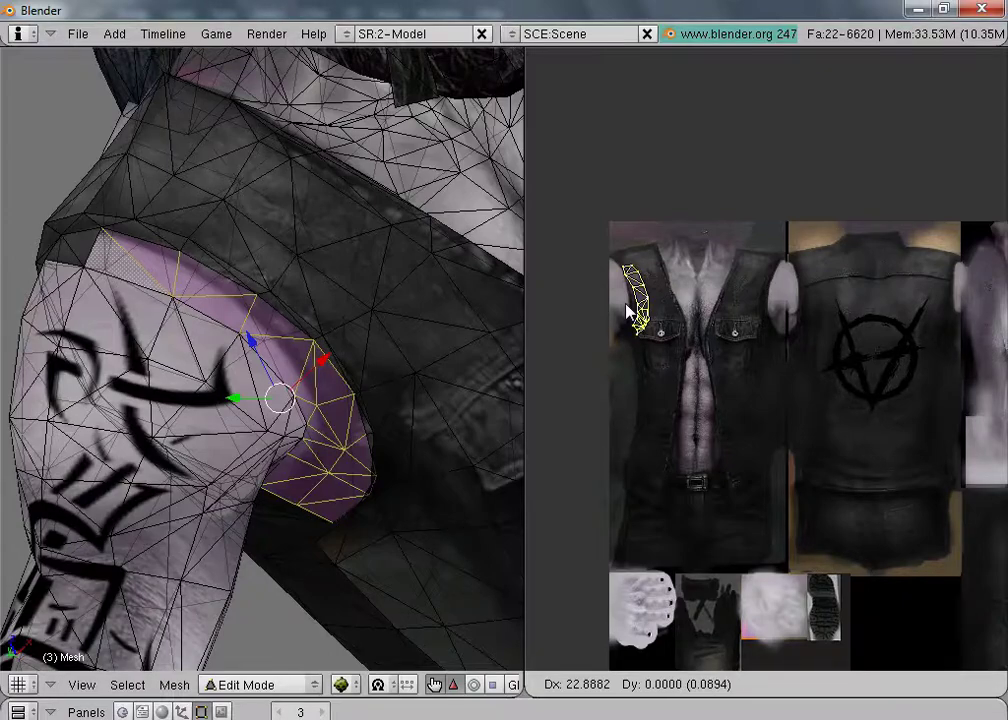
key("s")
key("x")
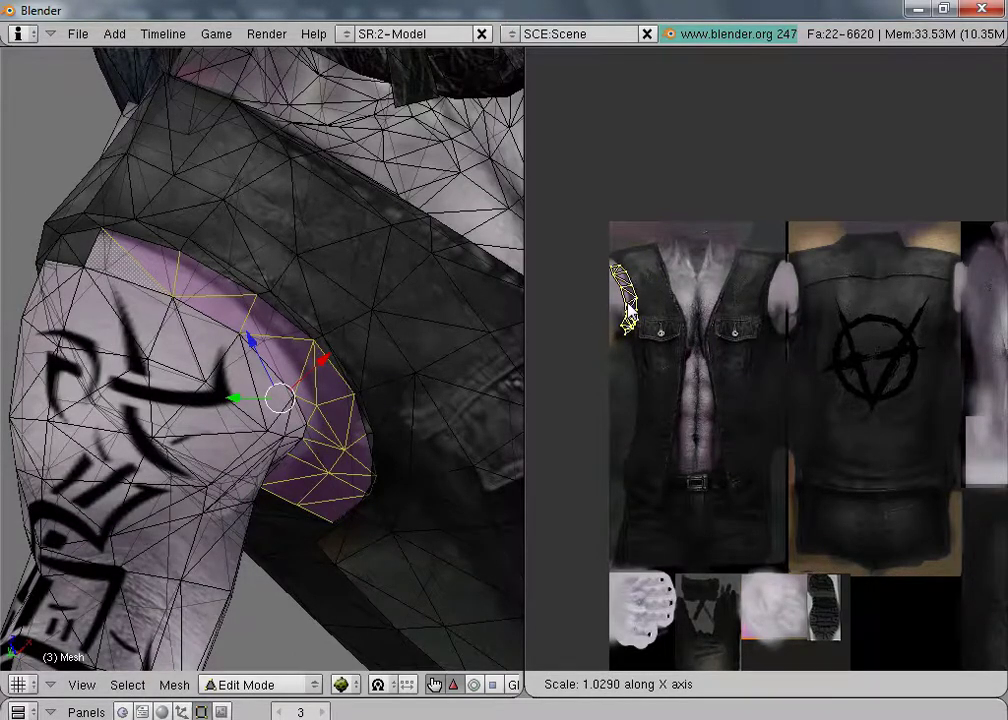
left_click(627, 300)
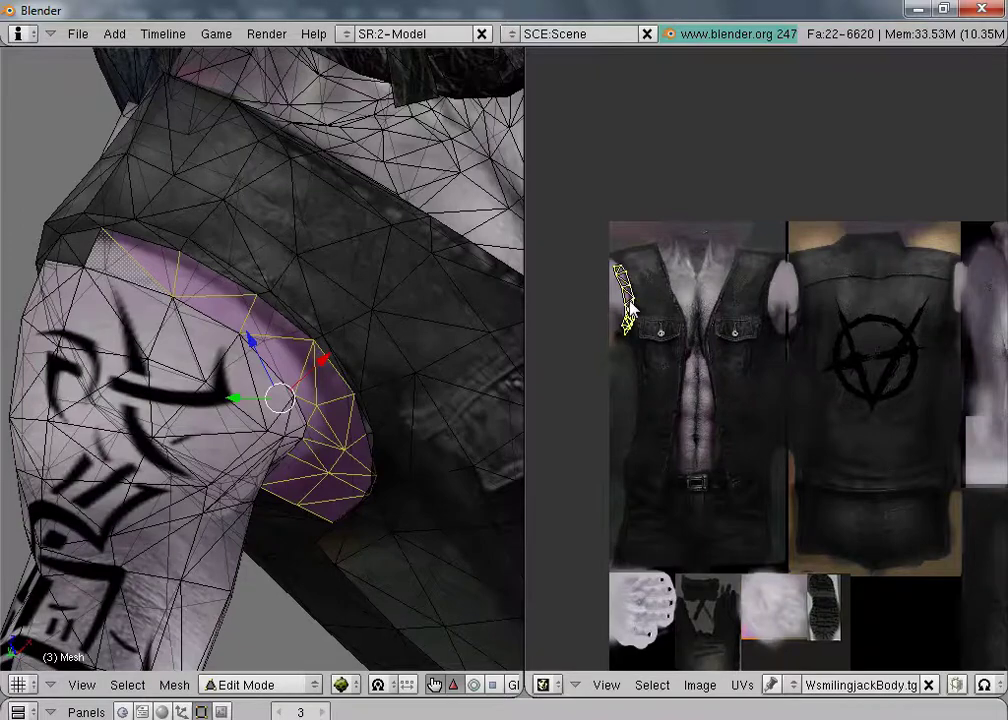
Step: Shift the armhole strip's UVs up along the painted vest edge and scale them down slightly in both directions
left_click(637, 298)
key("g")
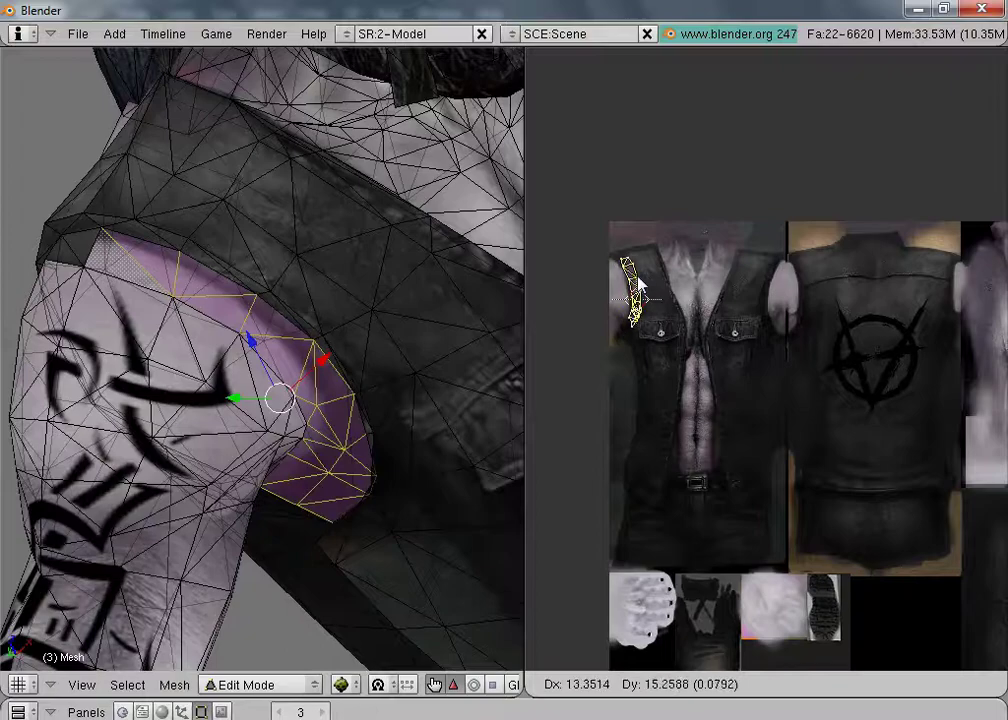
left_click(638, 283)
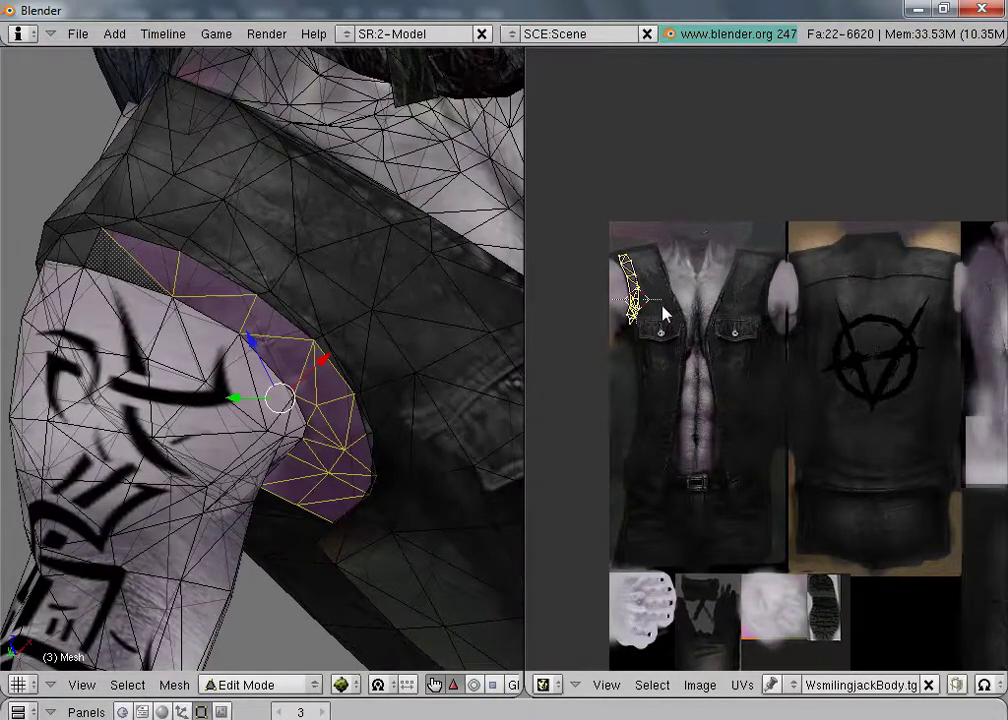
key("s")
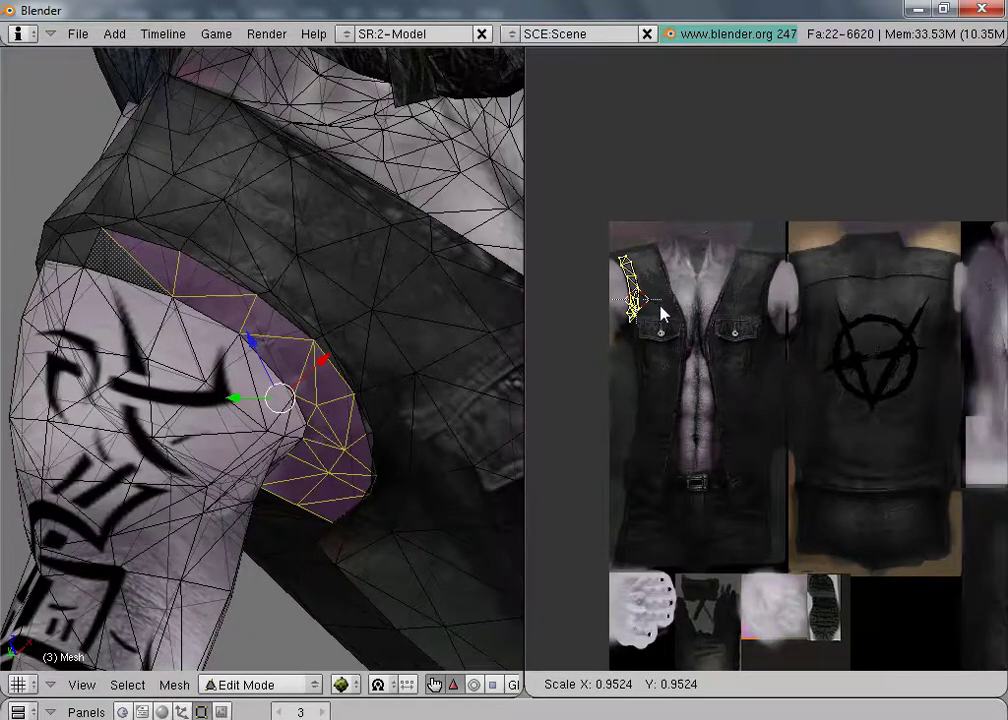
left_click(651, 316)
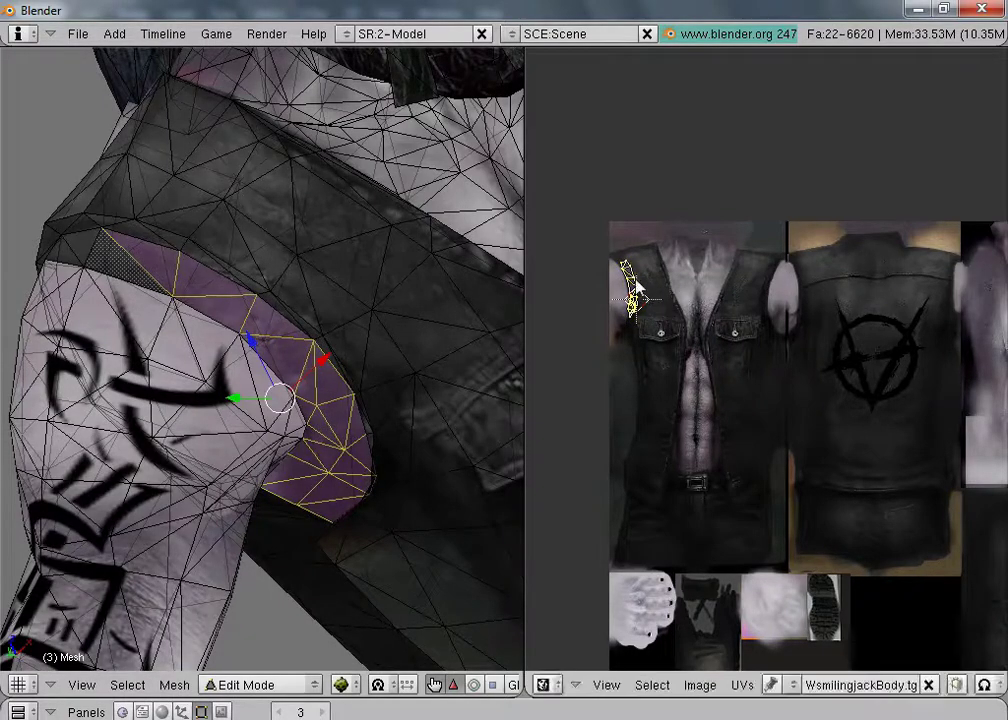
key("g")
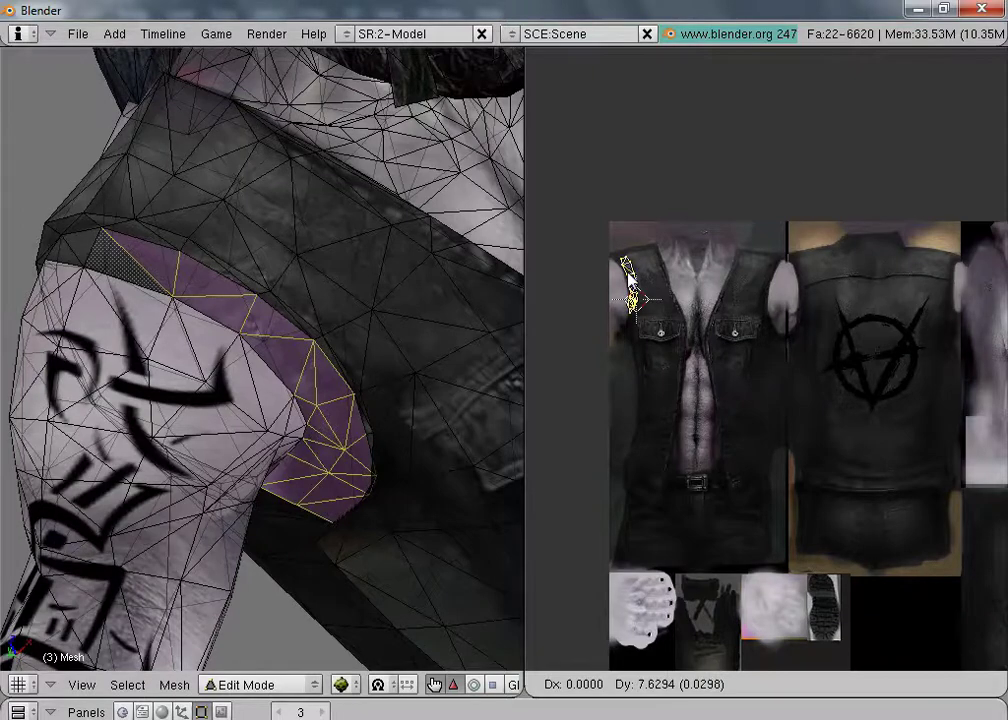
left_click(660, 298)
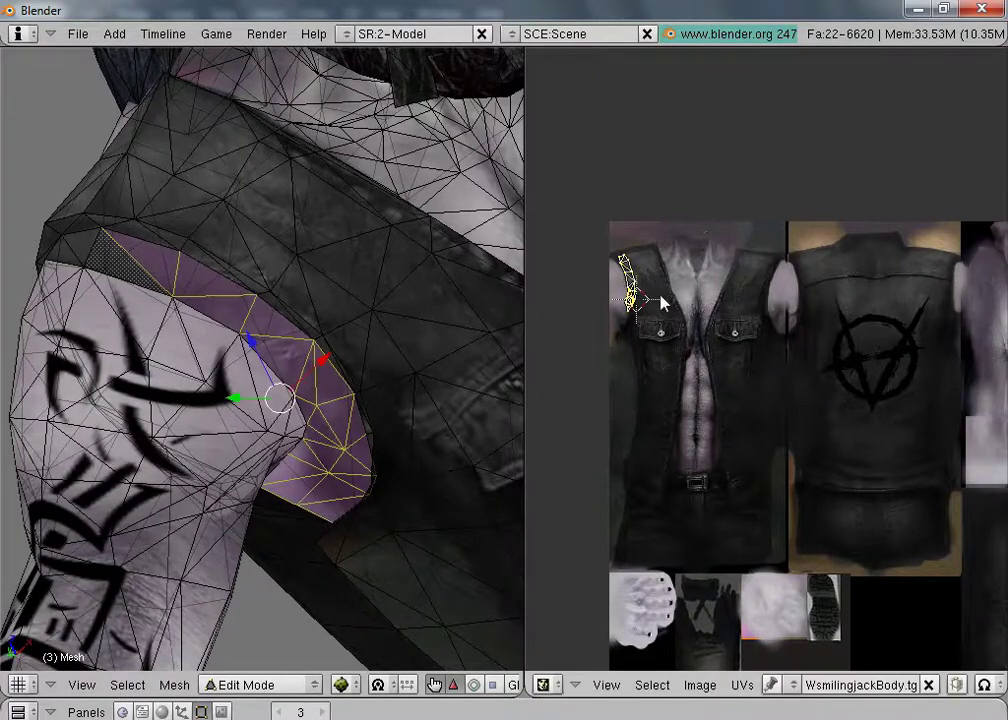
Step: Switch to Object Mode and examine the armhole strip's texture from beneath the right arm
left_click(305, 681)
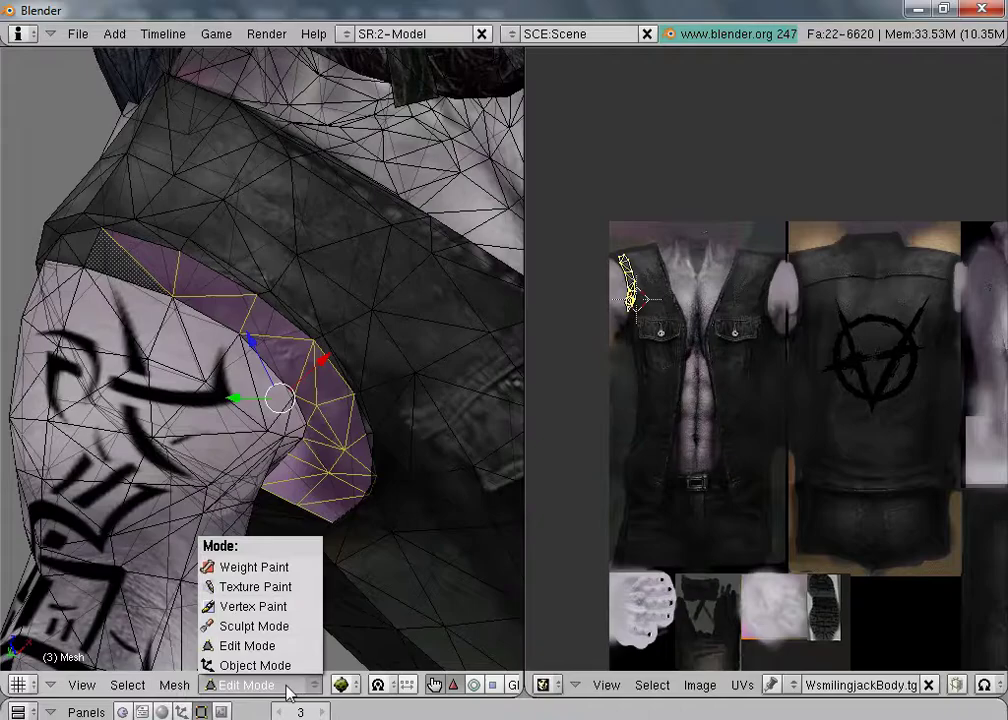
left_click(256, 664)
middle_click_drag(298, 432, 300, 500)
Step: Return to Edit Mode and move the armhole strip's UVs 8 pixels right along X onto the painted denim
left_click(241, 687)
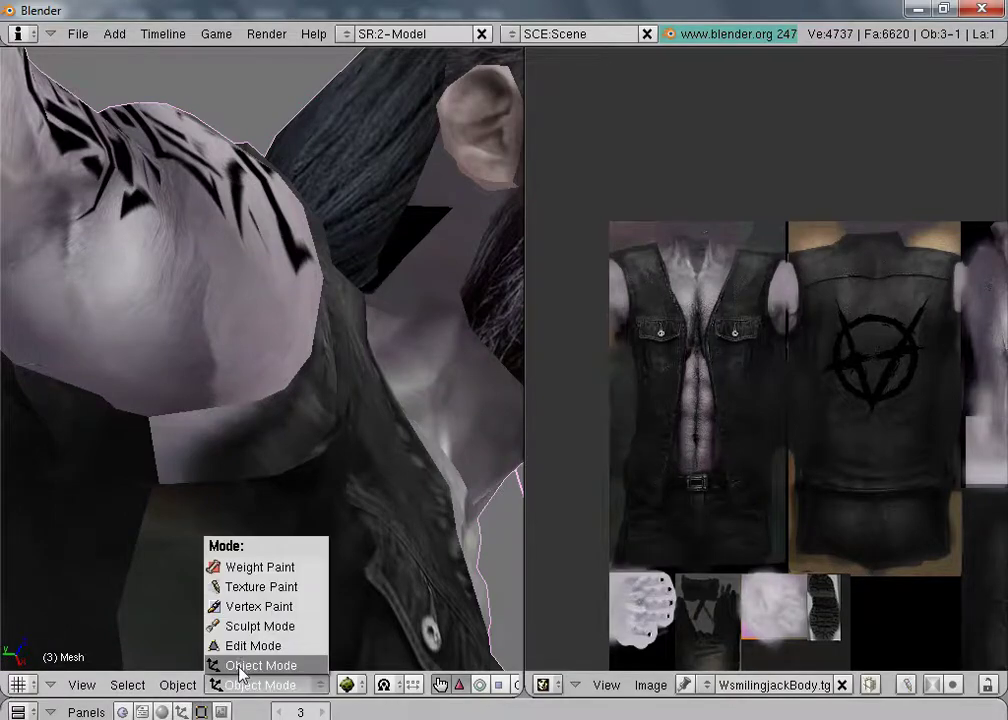
left_click(236, 648)
scroll(128, 406, "up", 2)
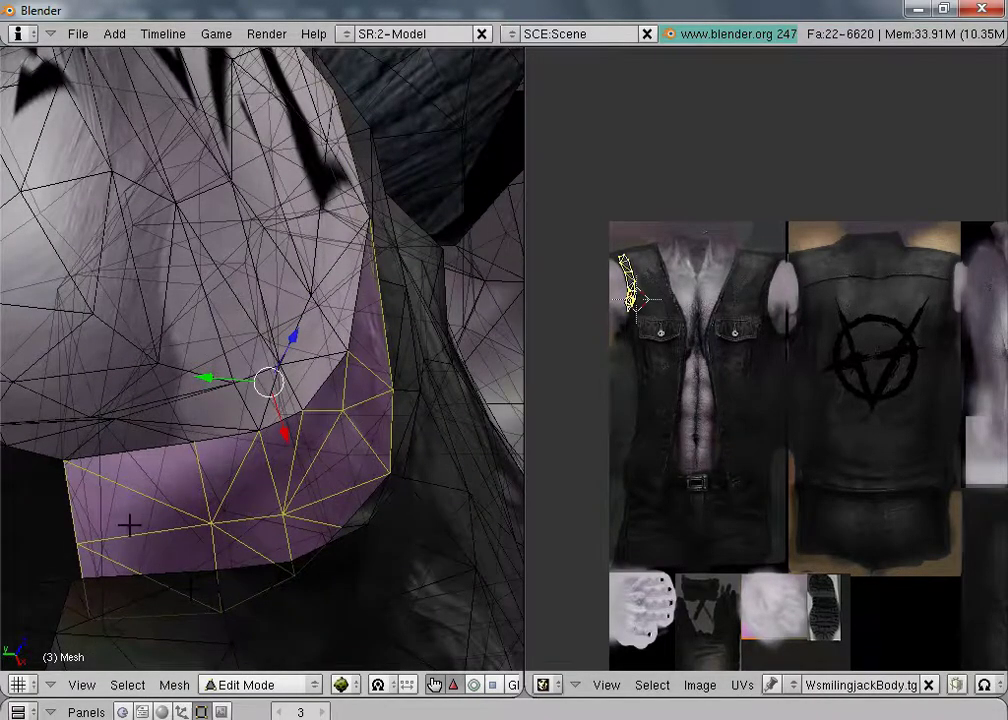
scroll(640, 320, "up", 3)
middle_click_drag(616, 288, 866, 408)
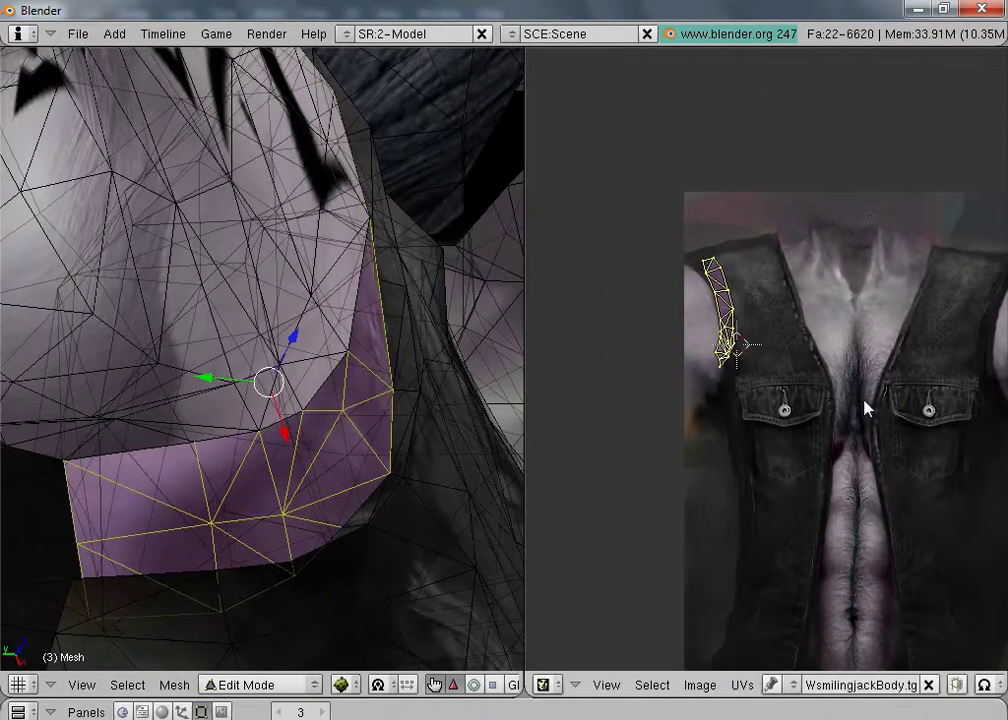
scroll(760, 400, "up", 4)
middle_click_drag(688, 363, 713, 426)
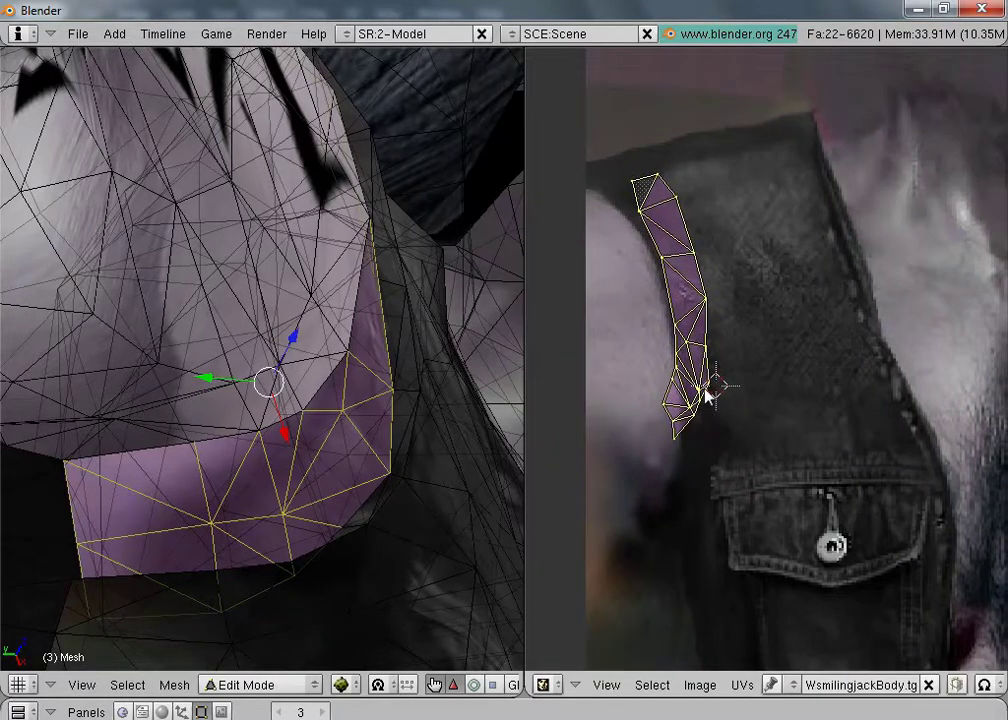
scroll(707, 386, "up", 1)
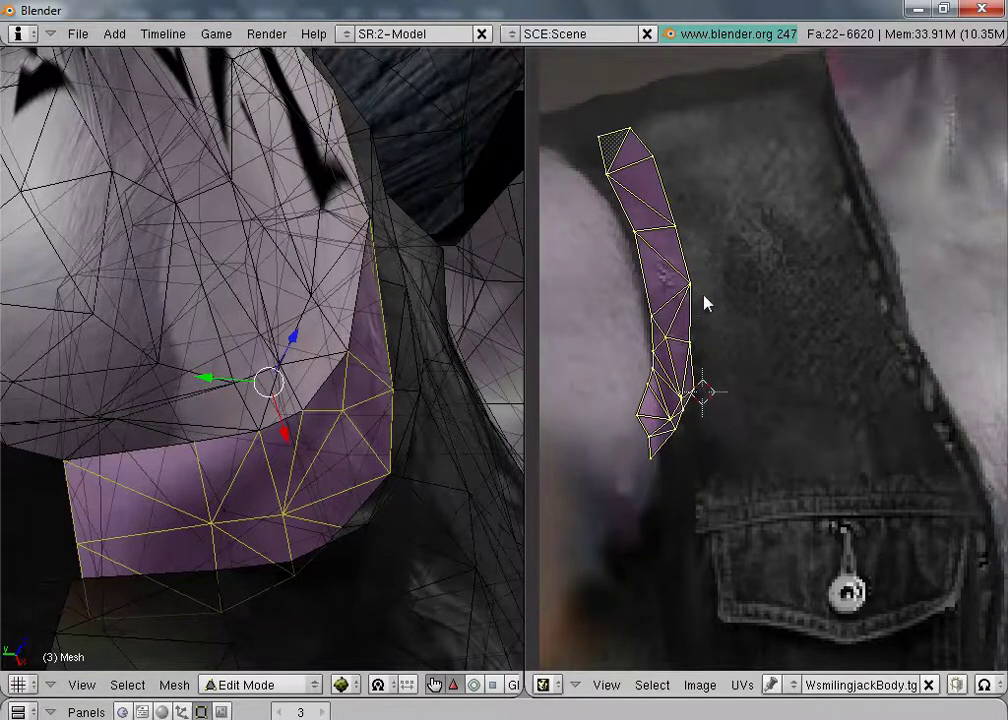
key("g")
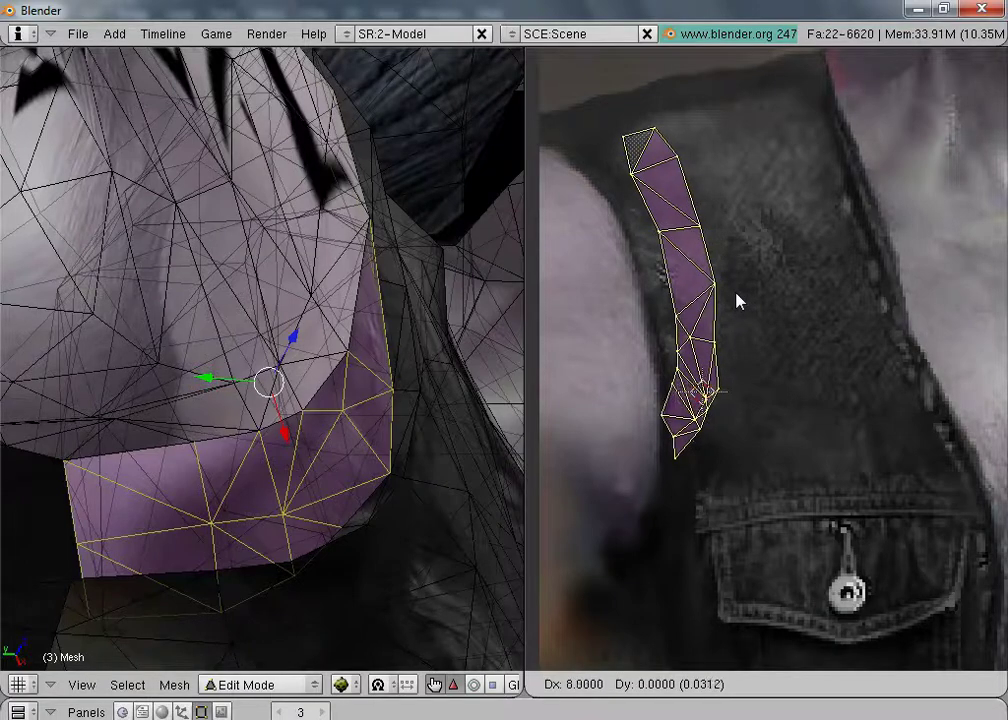
left_click(737, 301)
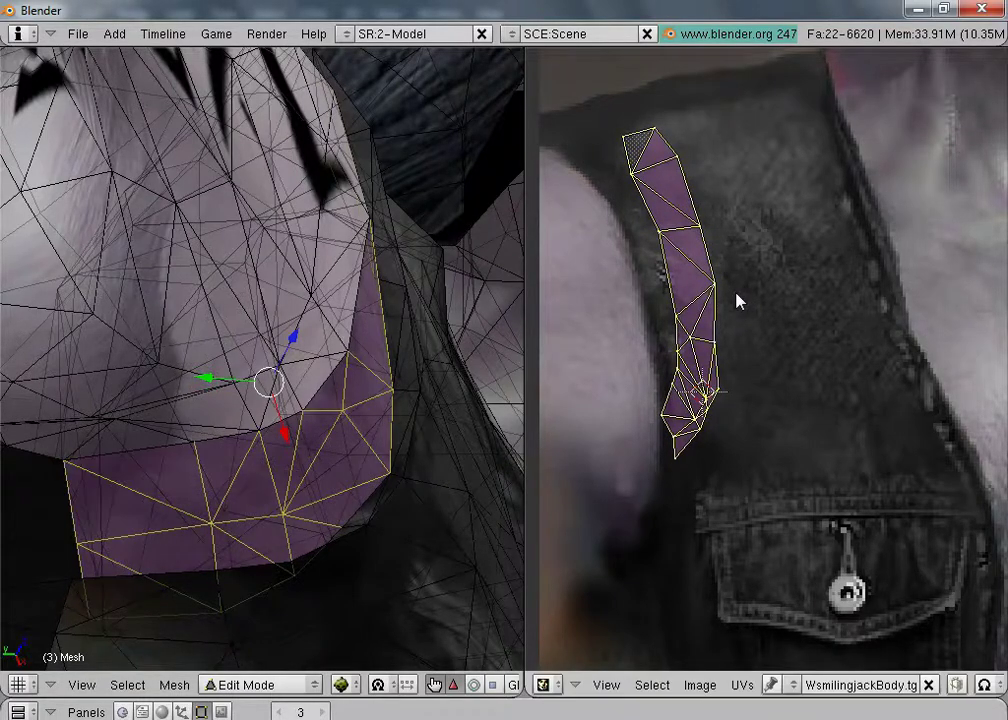
Step: Switch to Object Mode and check how the armhole strip blends into the vest around the armpit
left_click(265, 686)
left_click(262, 665)
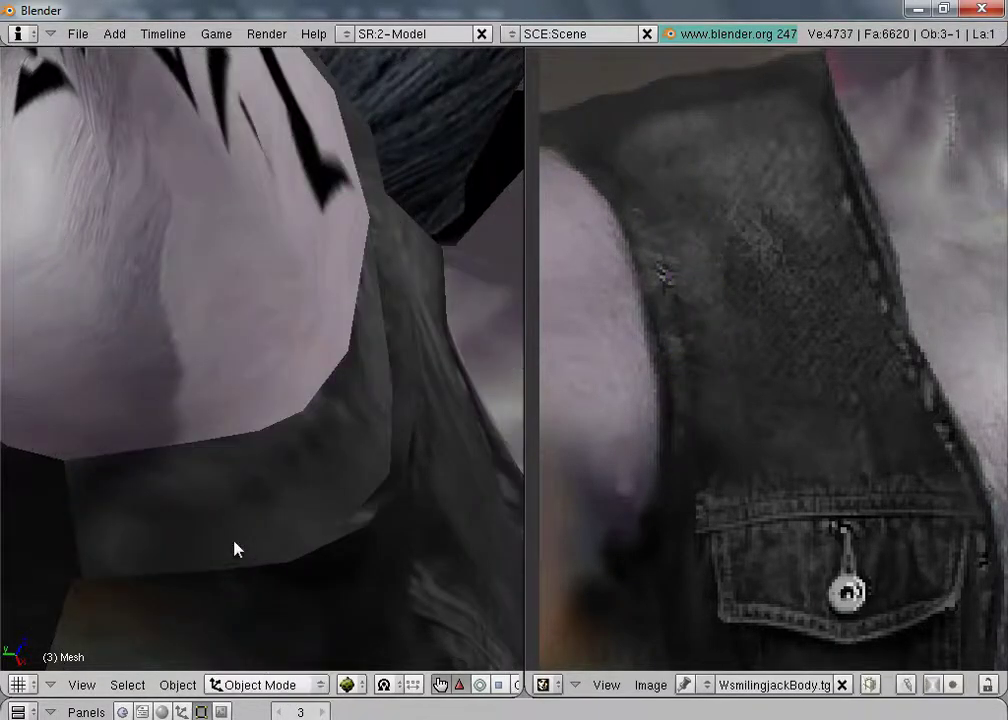
middle_click_drag(235, 549, 283, 413)
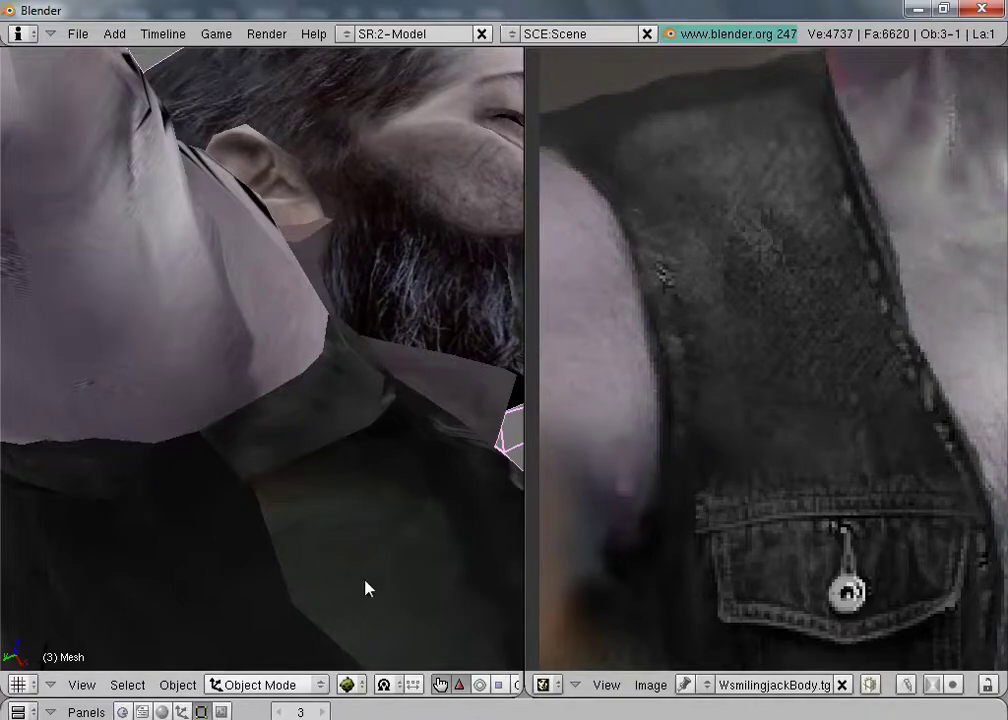
Step: Return to Edit Mode, deselect all UVs and move the strip's lowest vertex about 21 pixels right and 52 down onto the pocket flap's lower-left corner
left_click(262, 685)
left_click(250, 648)
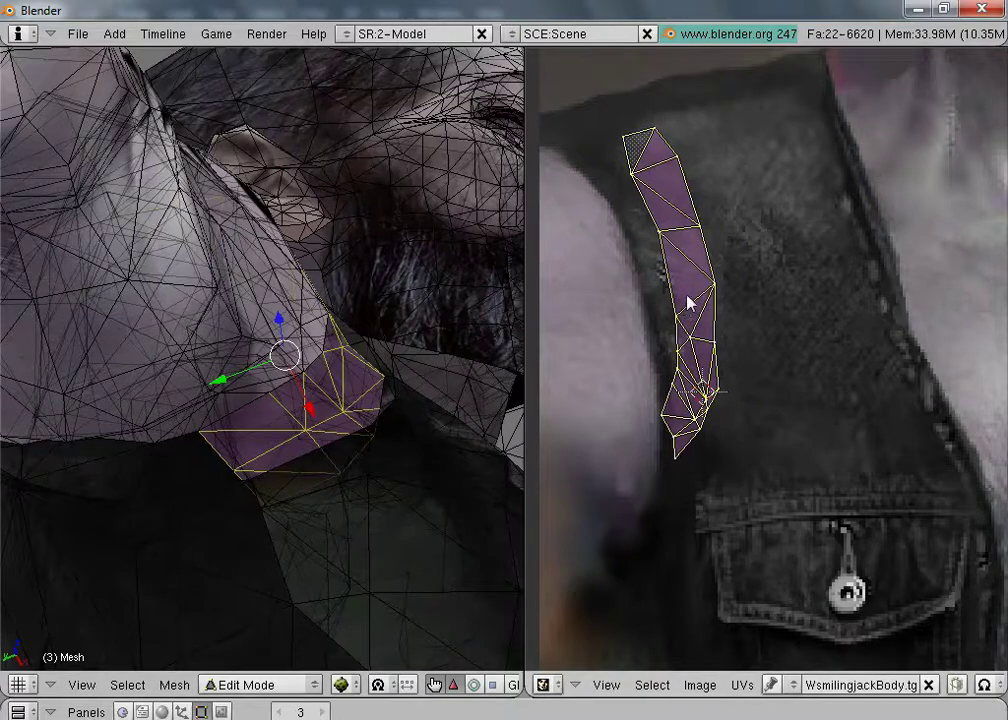
key("a")
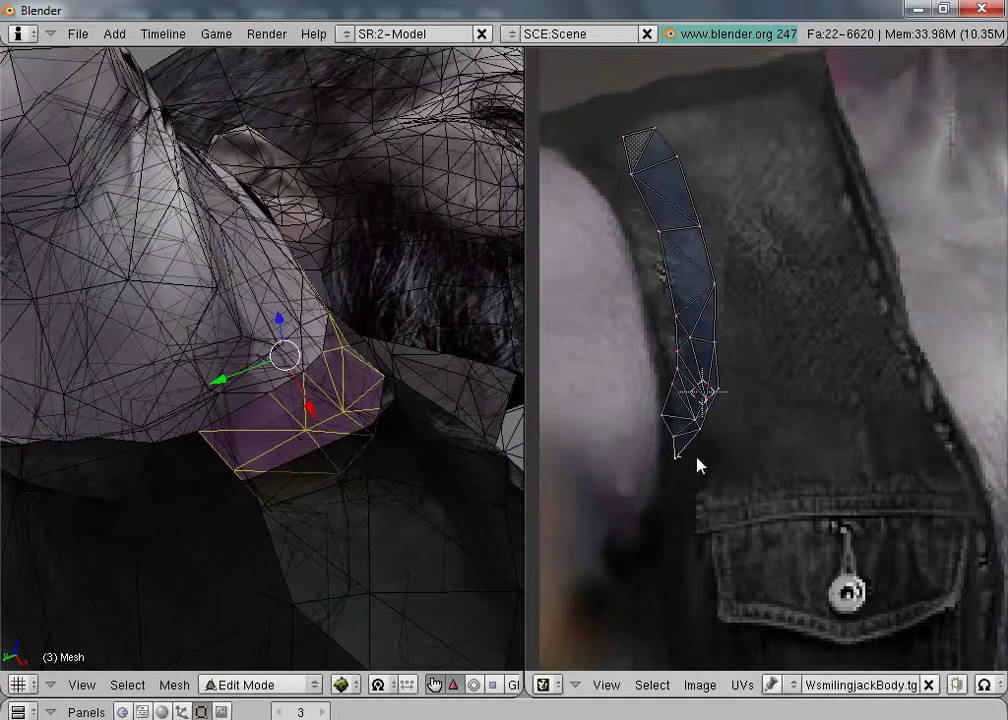
right_click(699, 465)
key("g")
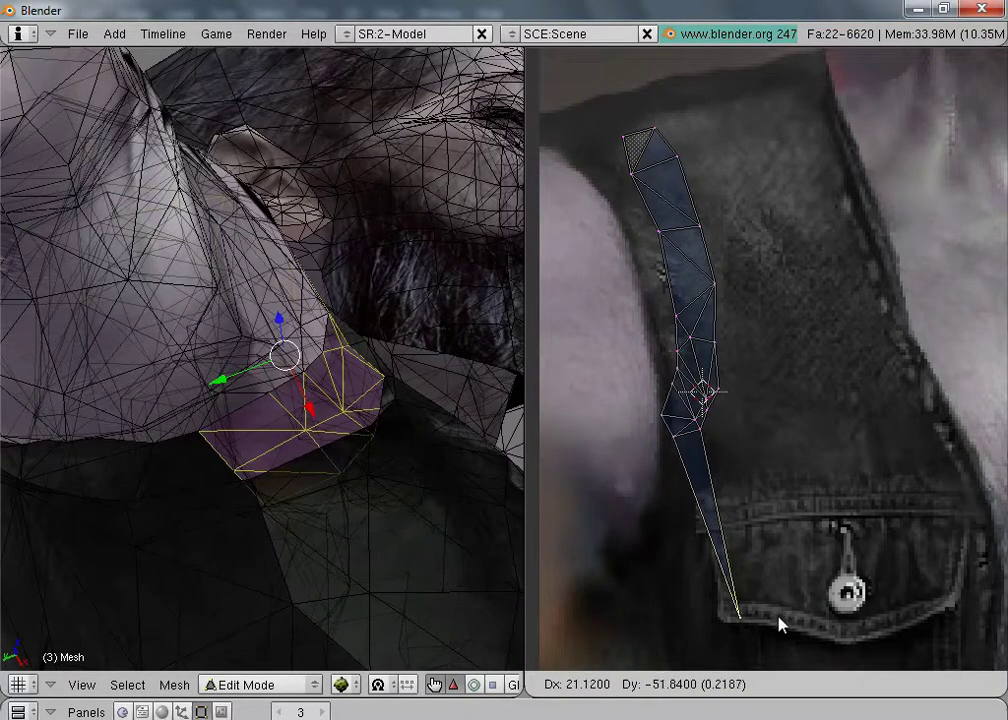
left_click(781, 625)
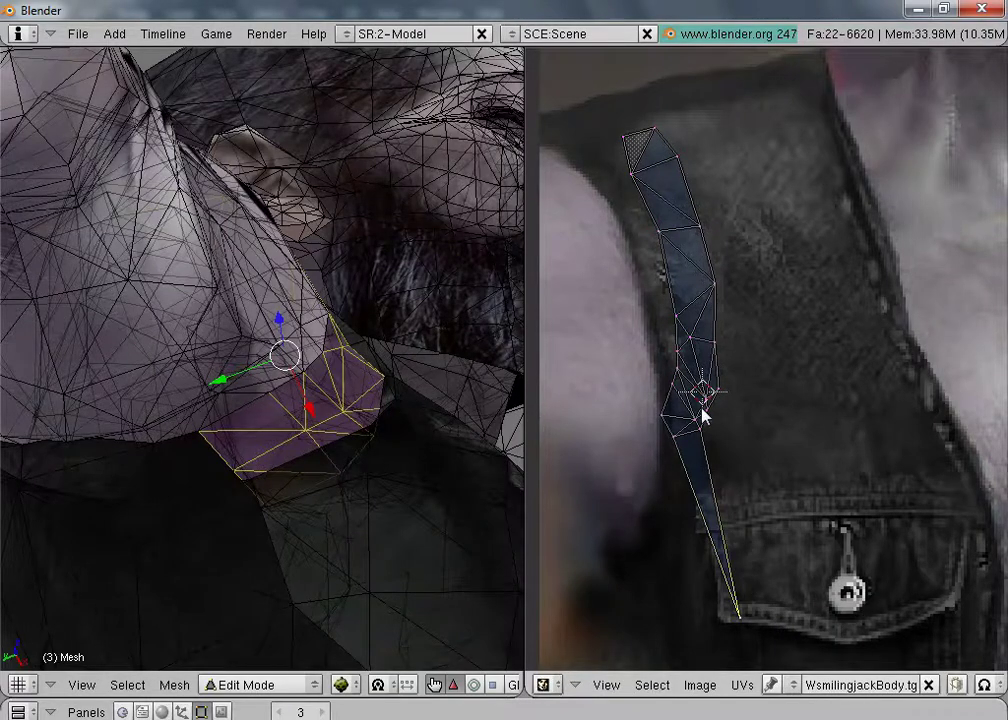
Step: Move a neighbouring UV vertex near the strip's lower end onto the lower-right corner of the painted chest pocket flap
right_click(706, 452)
key("g")
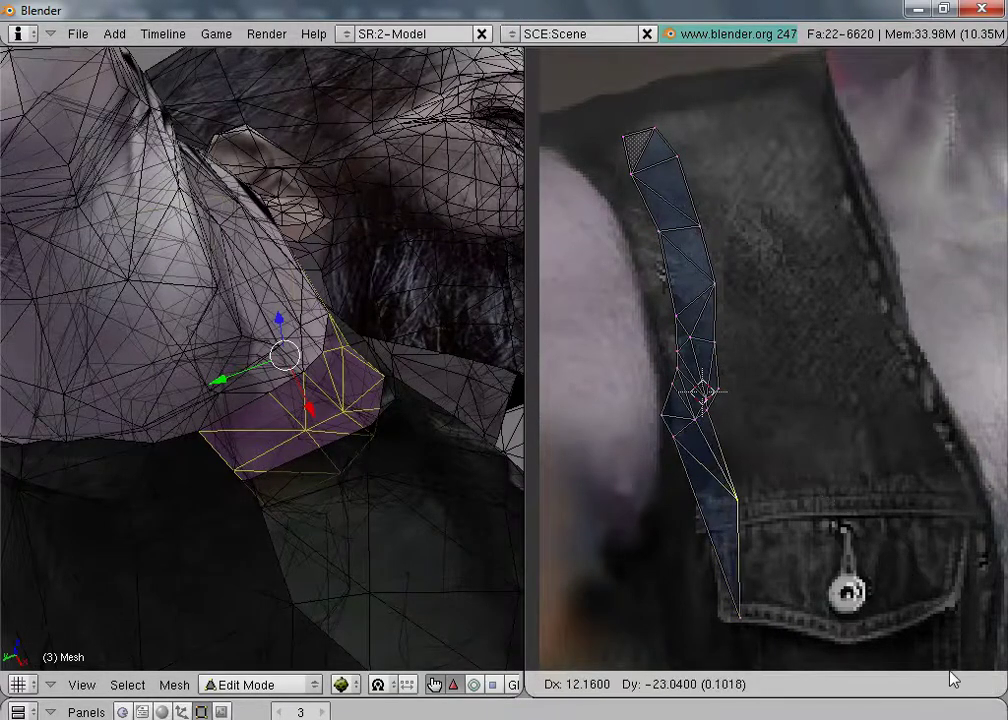
right_click(922, 587)
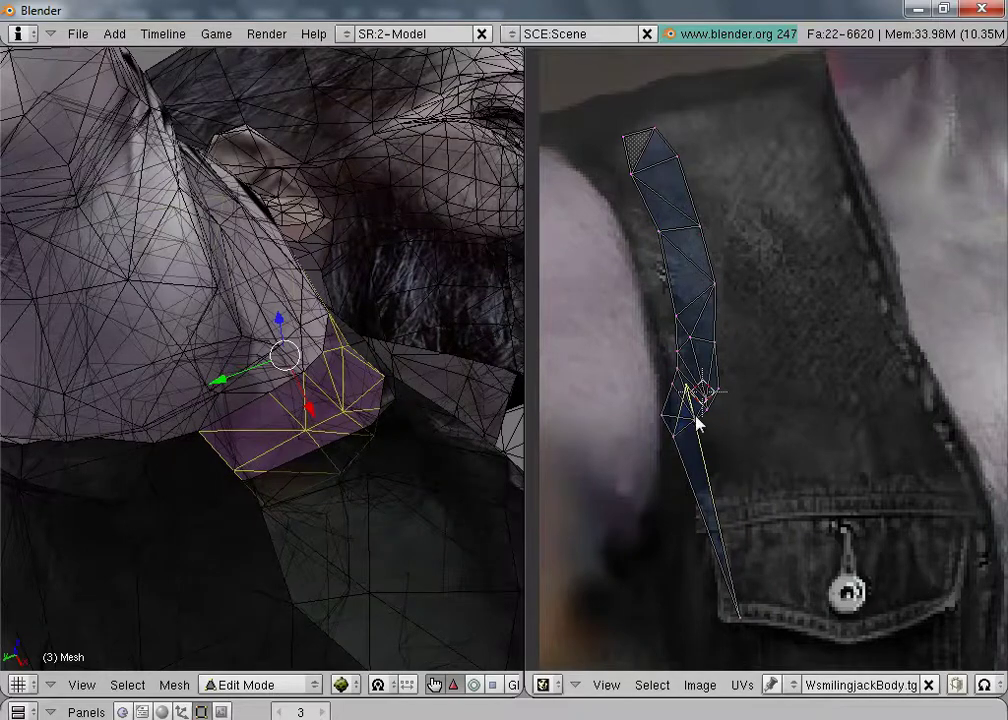
key("g")
left_click(943, 560)
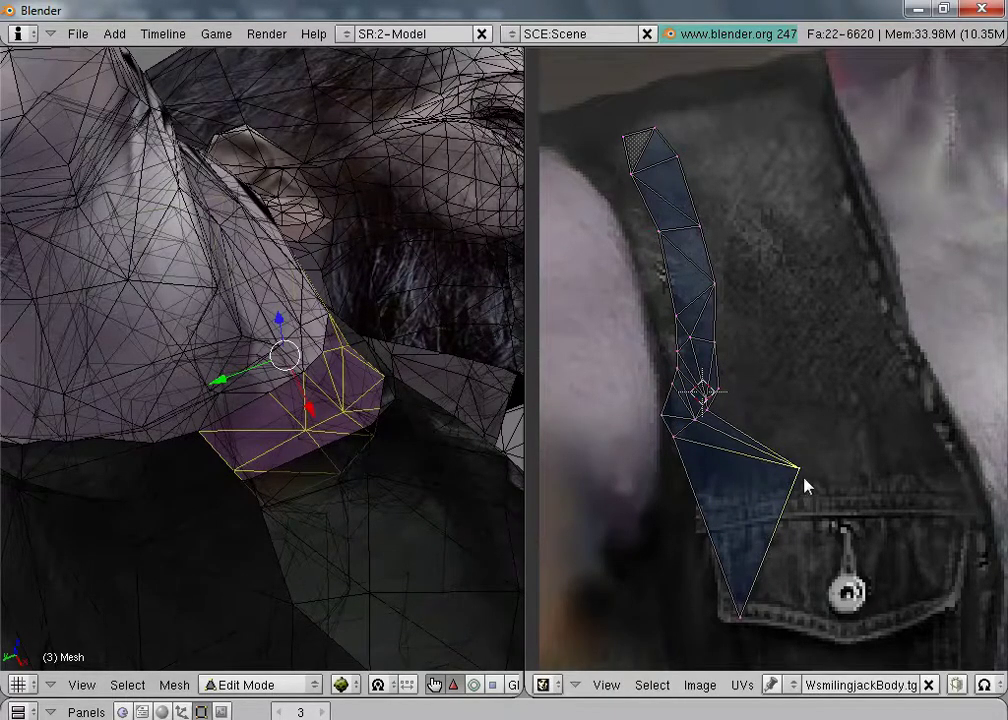
key("g")
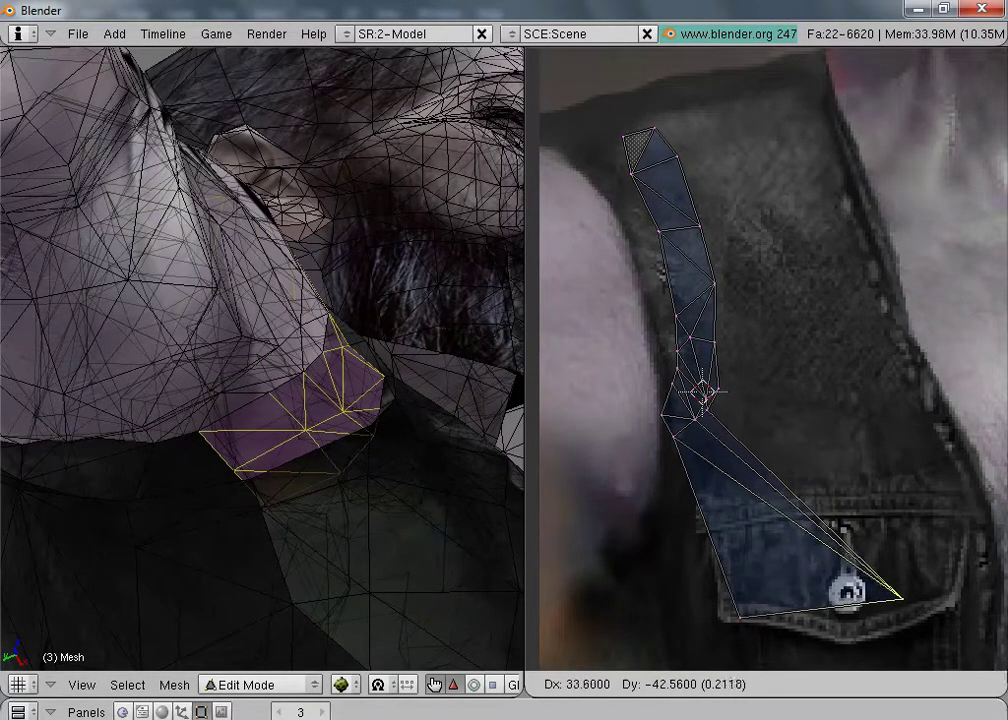
left_click(905, 612)
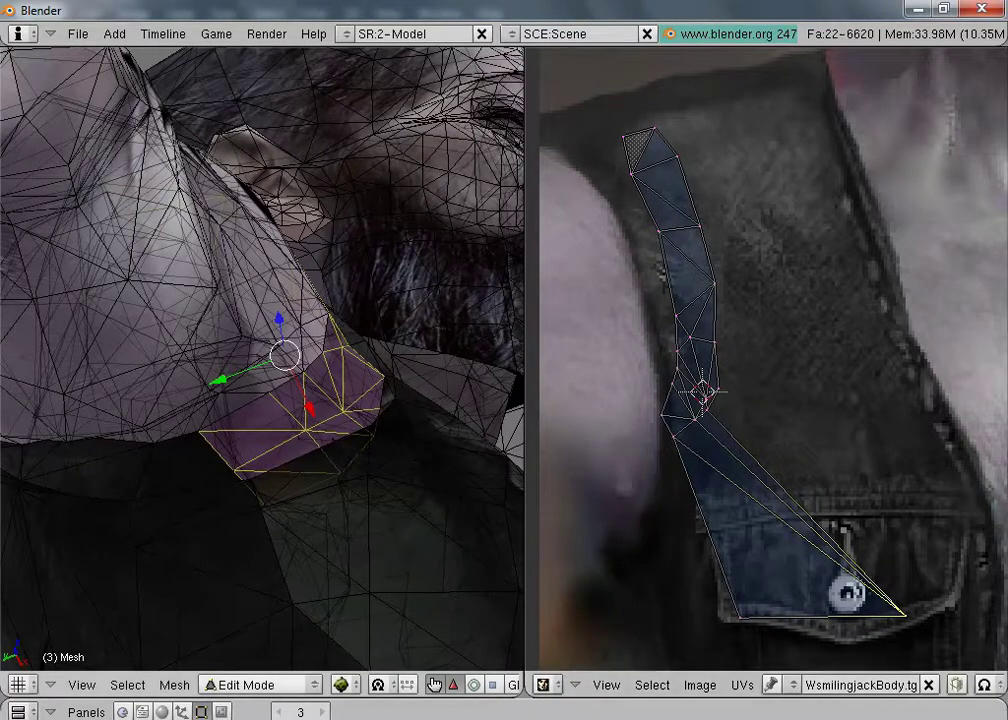
Step: Switch to Object Mode and examine the vest texture under the right armpit from below and from behind
scroll(346, 461, "up", 5)
middle_click_drag(447, 487, 446, 425)
scroll(443, 421, "down", 5)
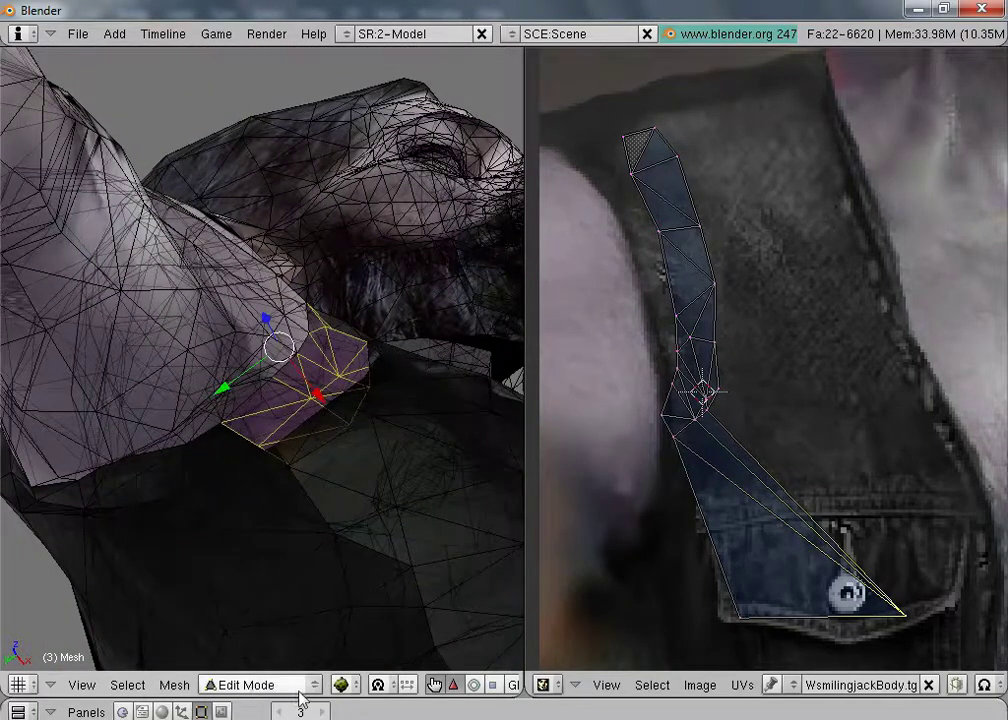
left_click(243, 683)
left_click(243, 665)
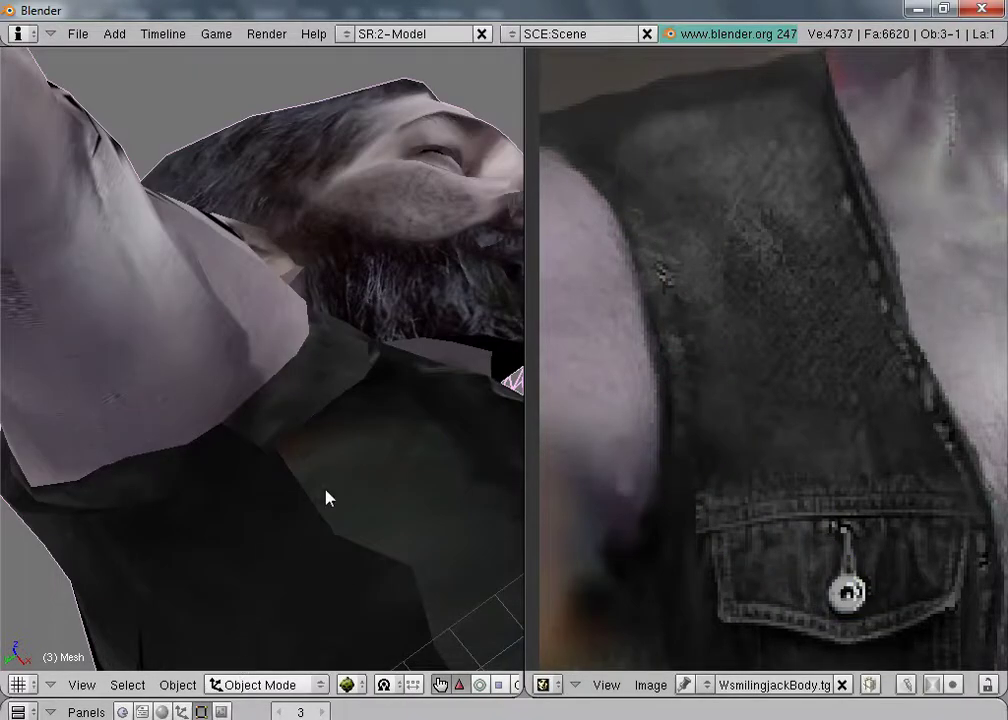
middle_click_drag(328, 497, 547, 568)
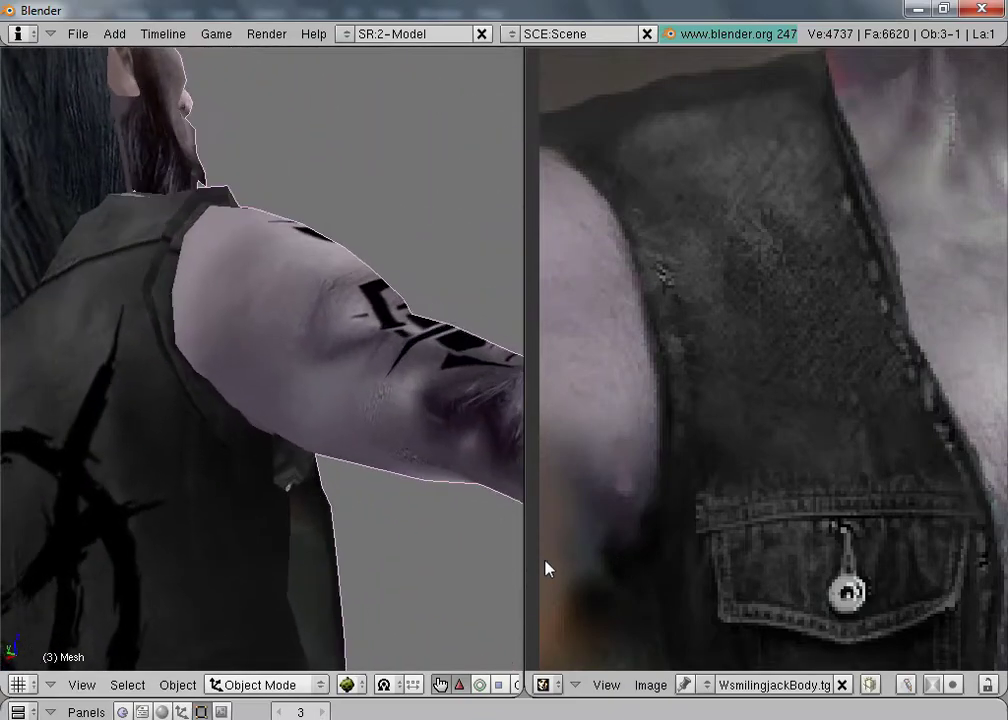
middle_click_drag(254, 536, 350, 591)
scroll(278, 565, "up", 2)
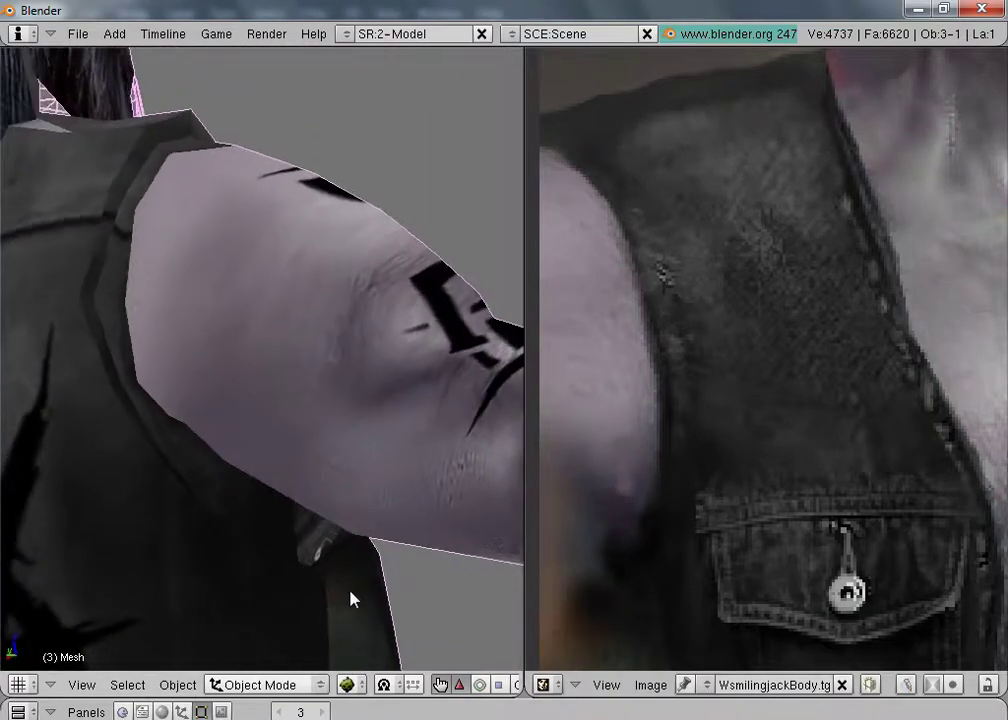
scroll(350, 598, "up", 2)
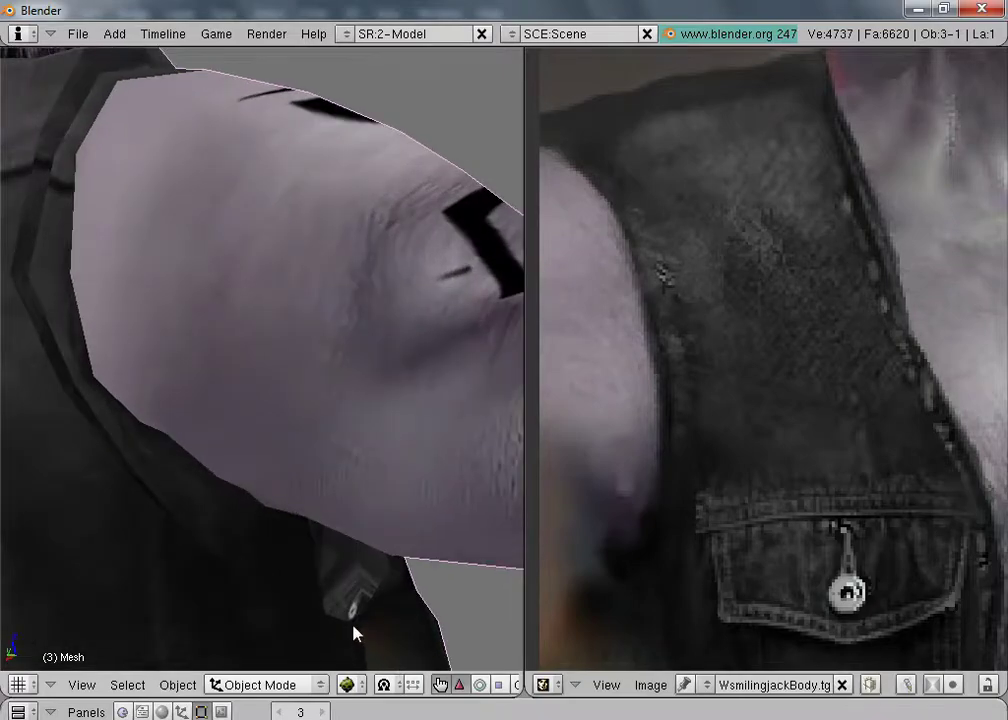
Step: Return to Edit Mode and move the UV vertex from the pocket flap's lower-right corner about 67 pixels left and 59 up, beside the strip's lower end
left_click(245, 685)
left_click(252, 646)
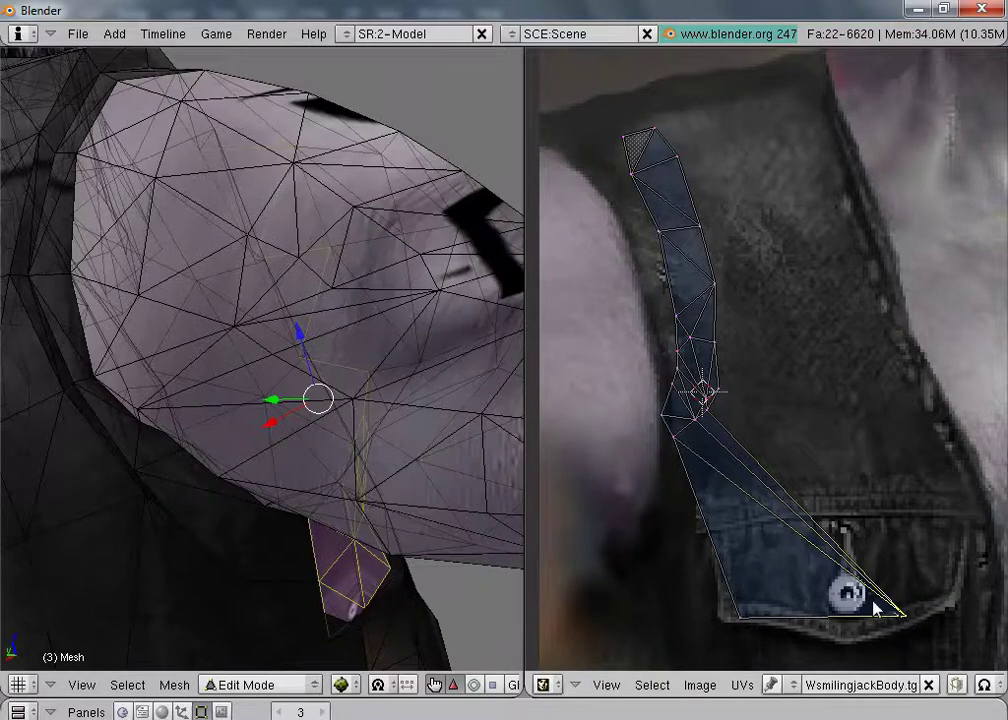
key("g")
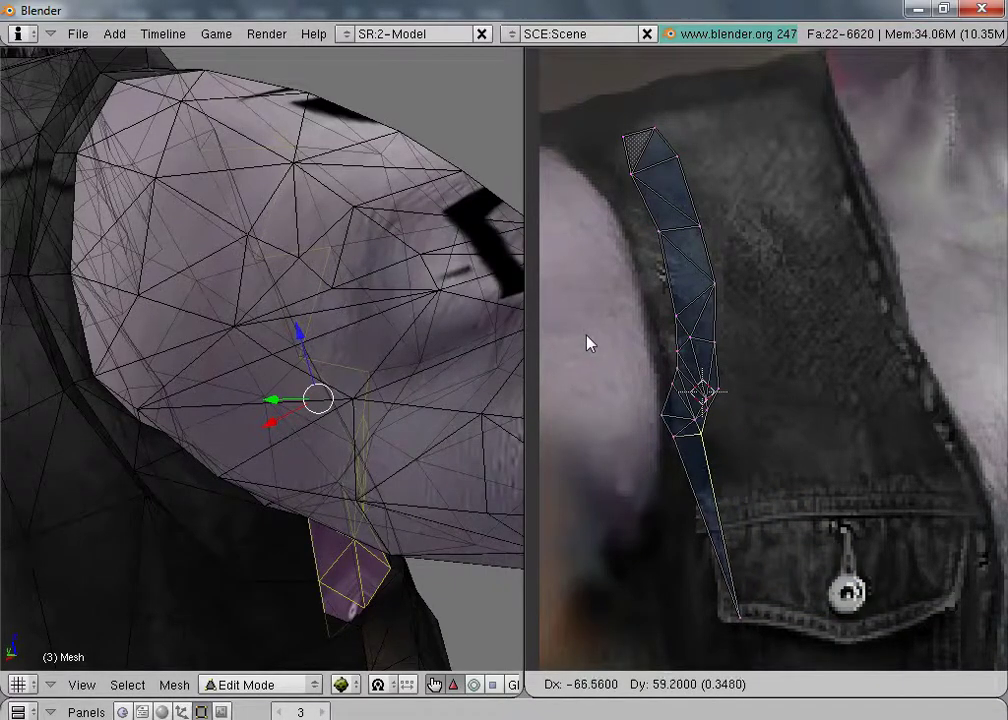
left_click(591, 344)
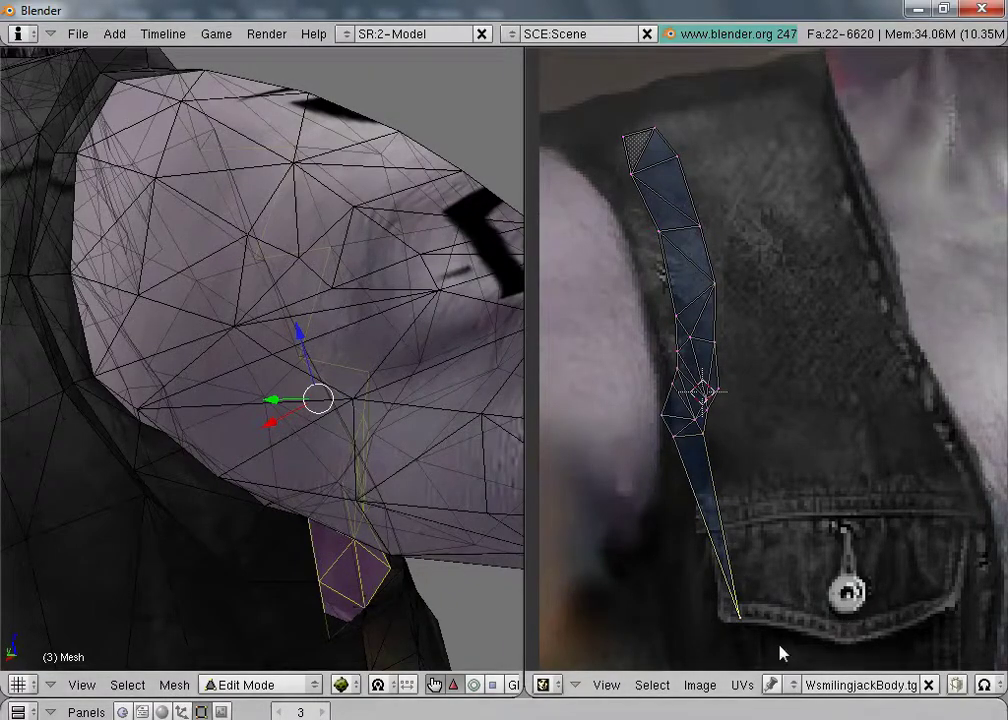
Step: Move the strip's lowest UV vertex from the pocket flap's lower-left corner up to just below the strip's narrow end, clear of the pocket
key("g")
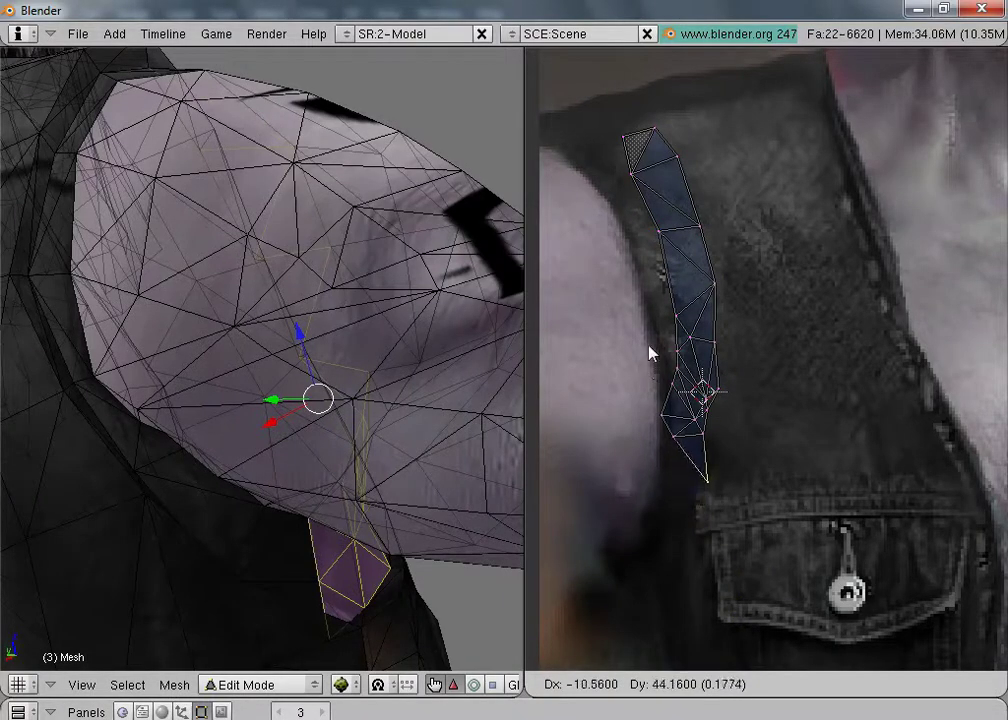
left_click(639, 330)
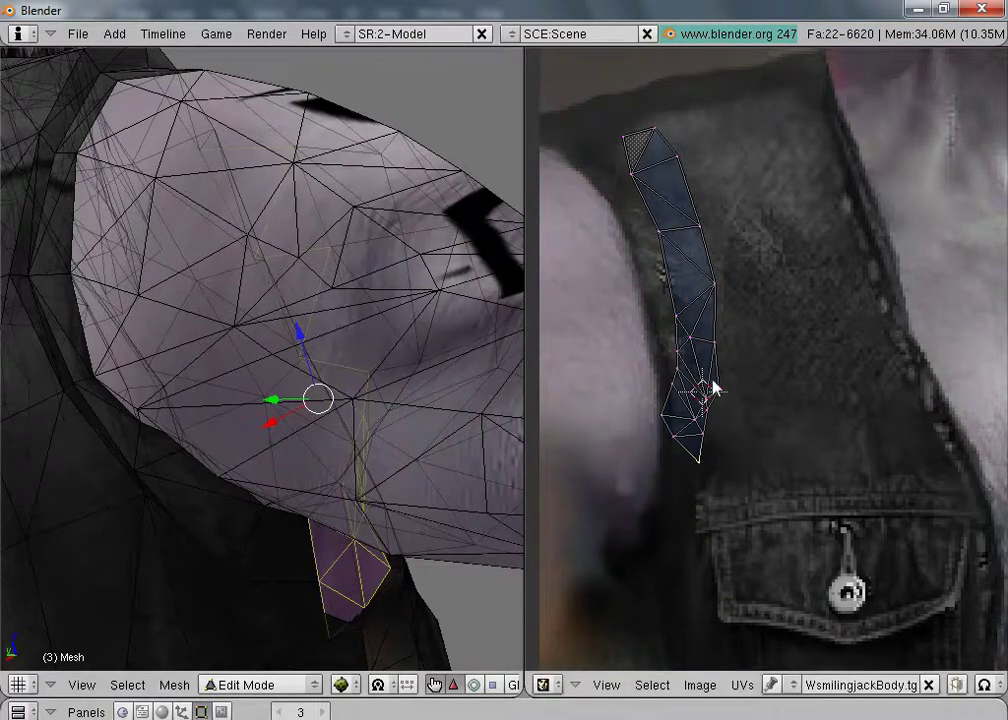
key("g")
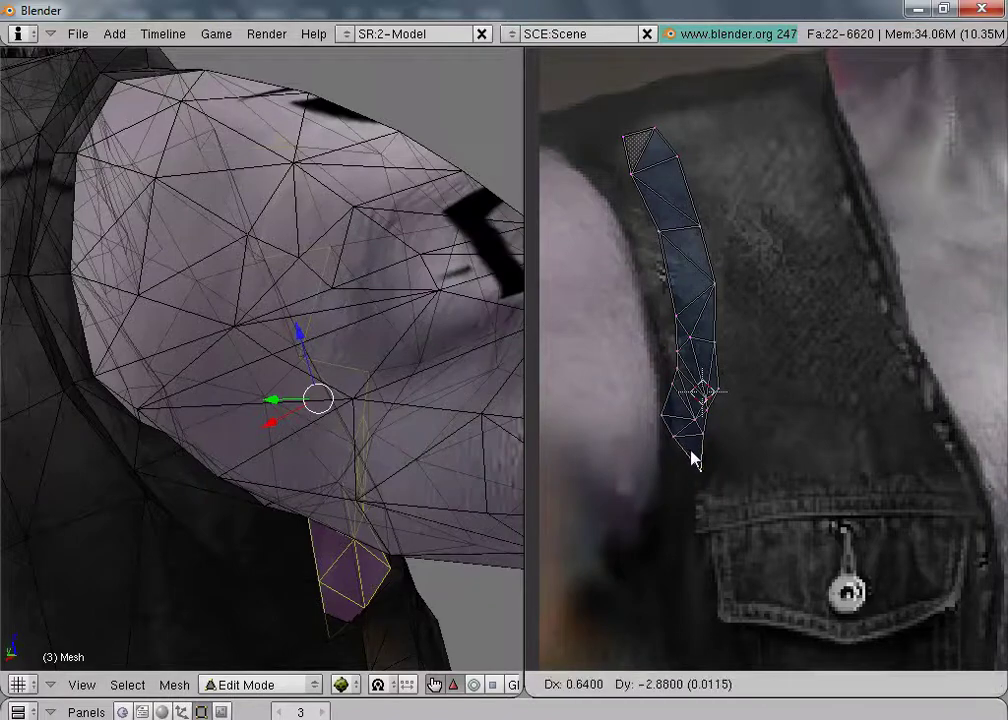
left_click(680, 440)
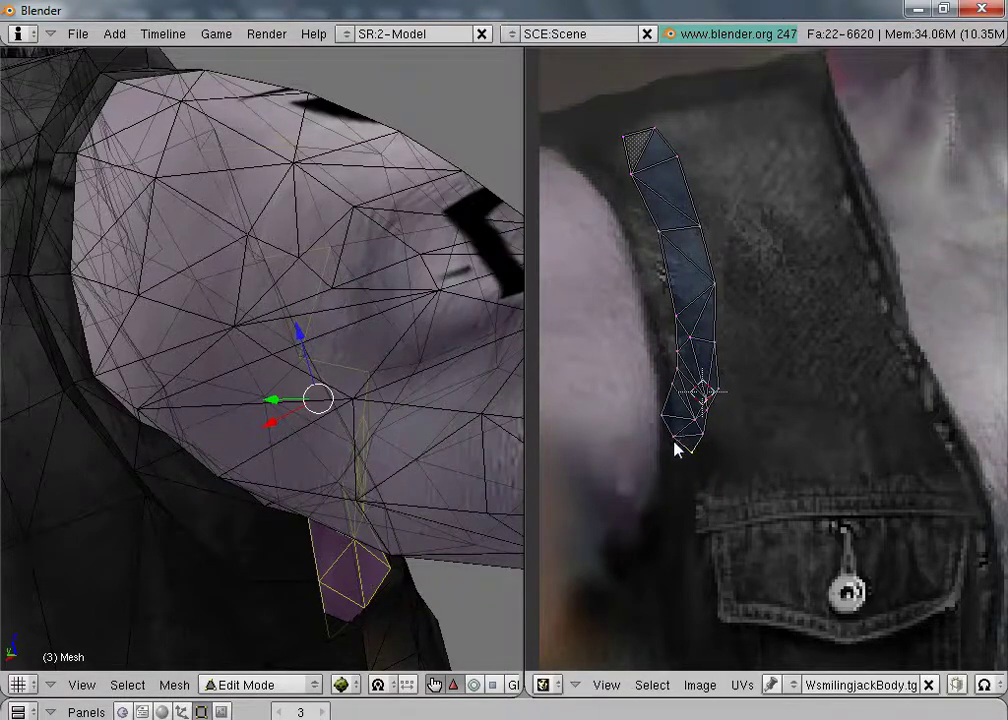
Step: Select the armhole strip's entire linked UV island
right_click(664, 418)
key("l")
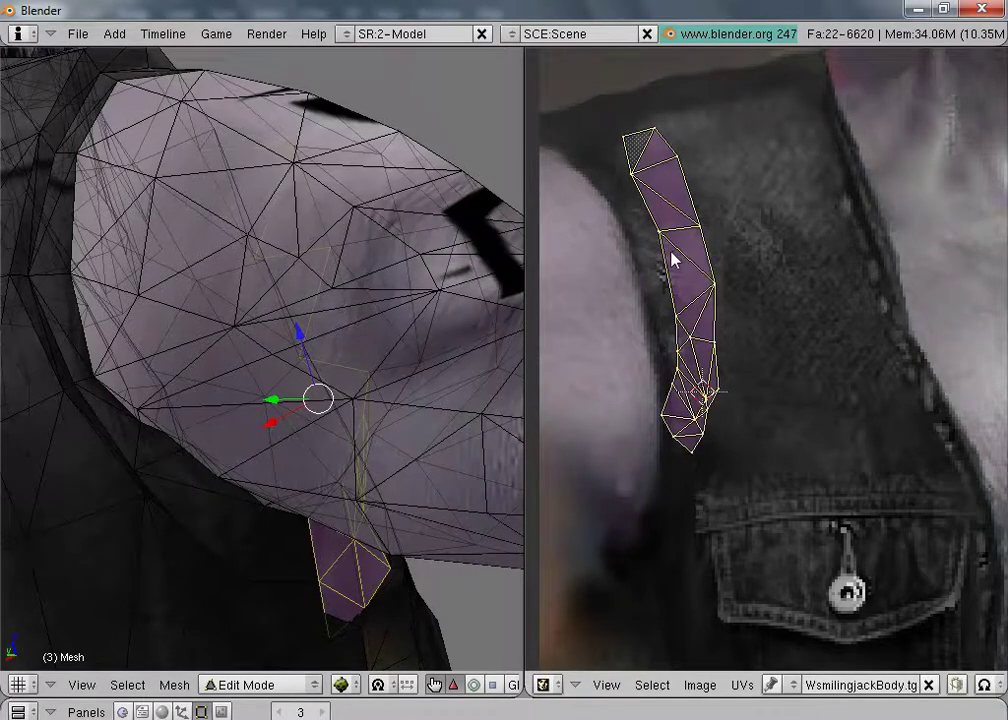
Step: Try shrinking the armhole strip's UVs and placing them at the vest texture's upper shoulder edge, then inspect the model in Object Mode
key("s")
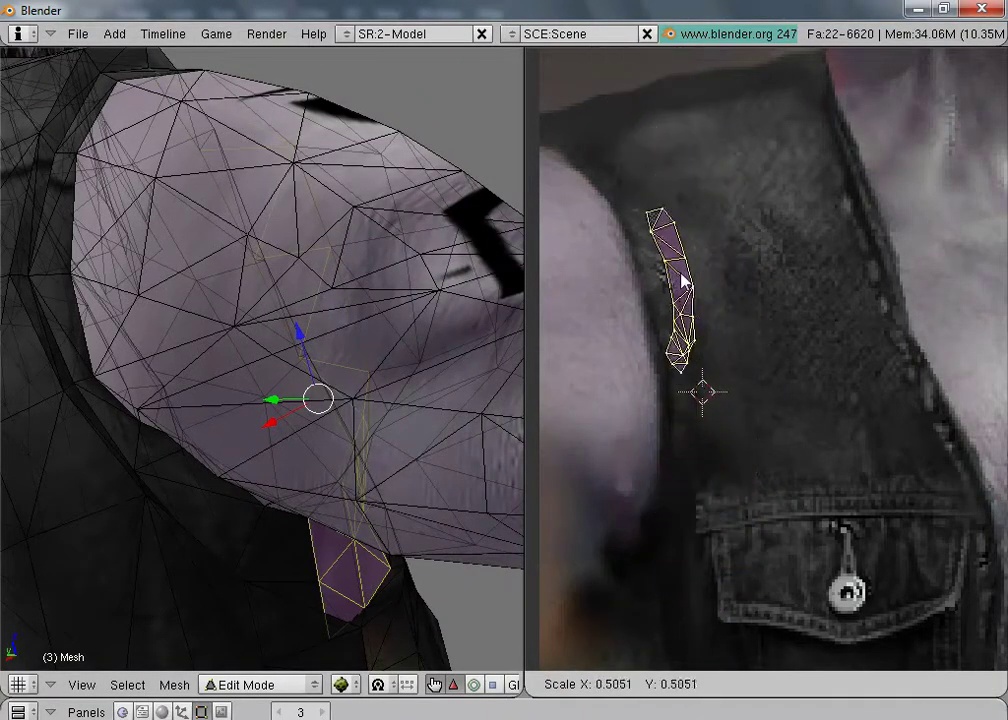
left_click(682, 285)
key("g")
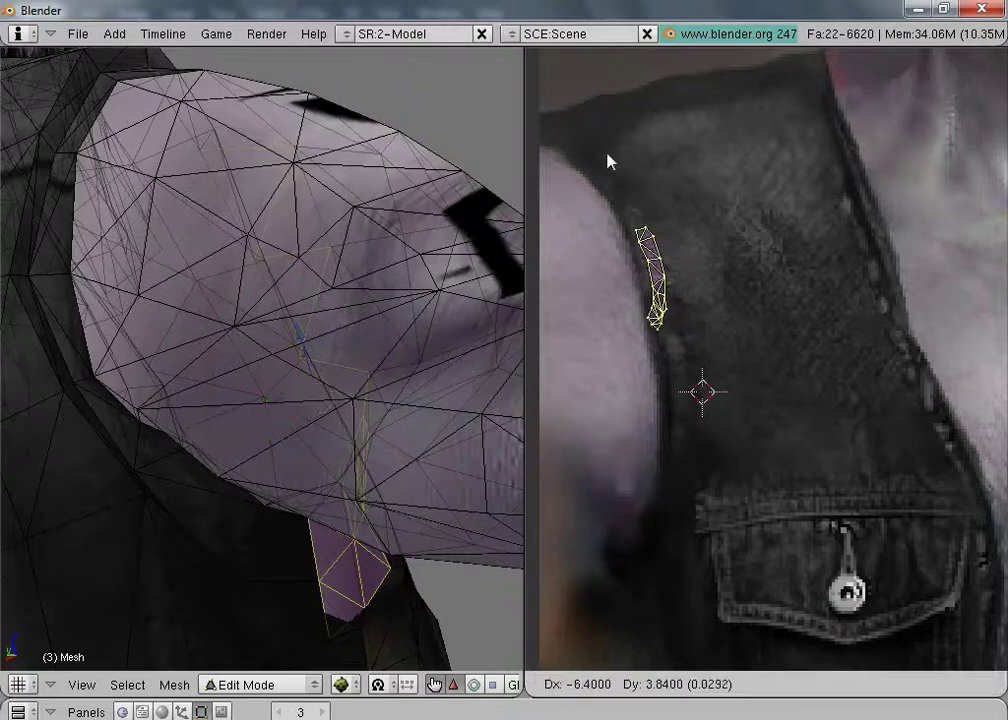
left_click(577, 43)
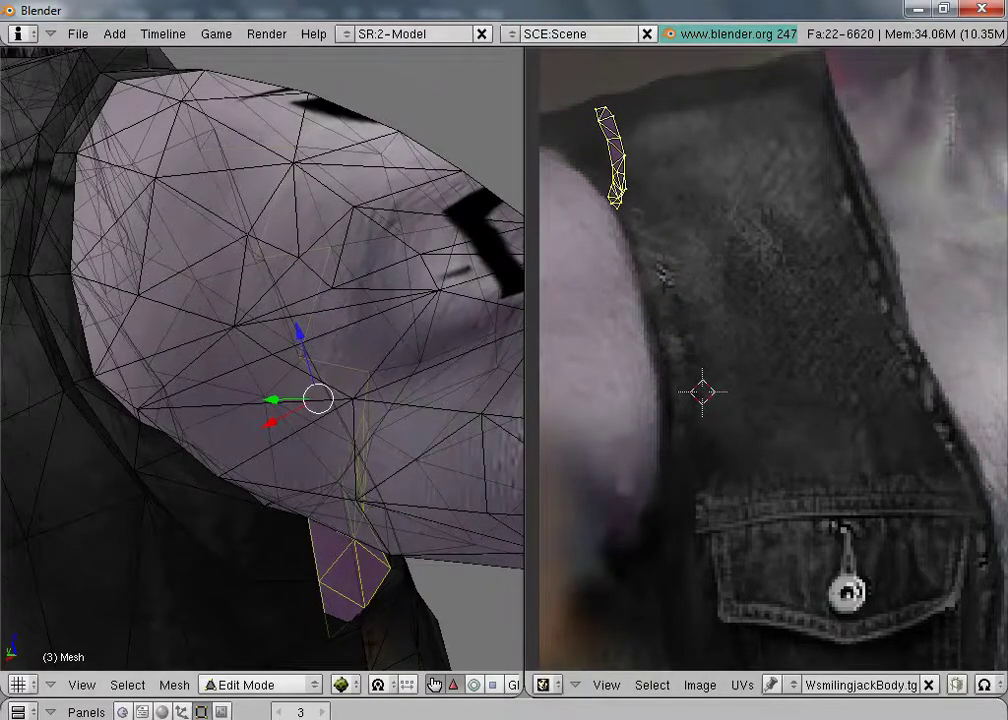
left_click(262, 685)
left_click(305, 666)
middle_click_drag(308, 668, 266, 542)
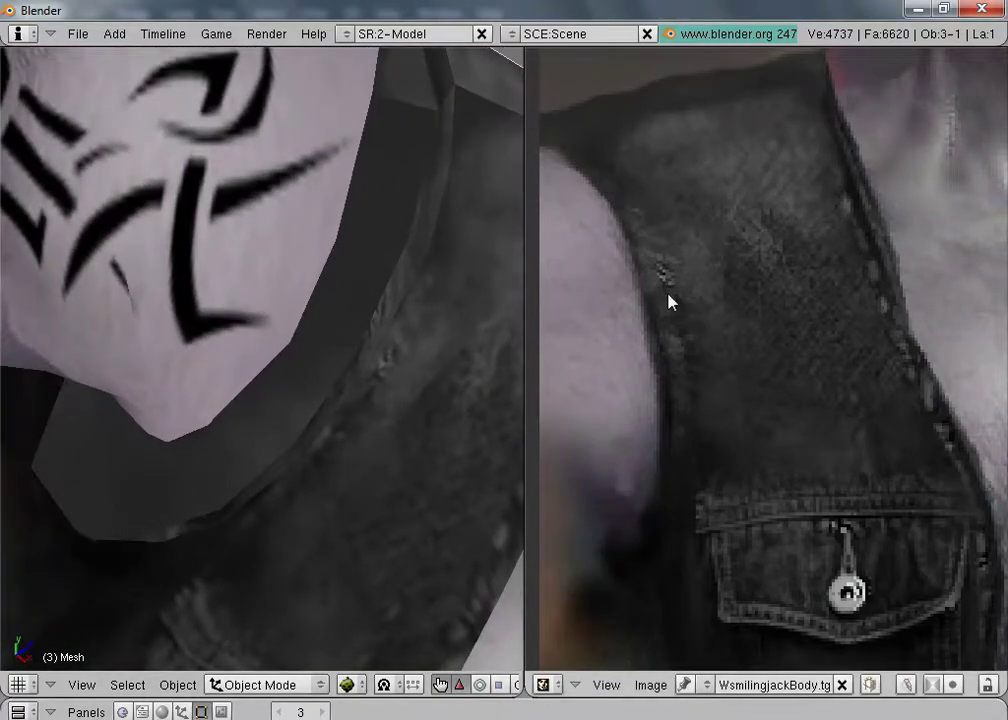
Step: In Edit Mode, restore the armhole strip's UVs to their earlier larger size and placement above the vest pocket, then return to Object Mode
left_click(262, 685)
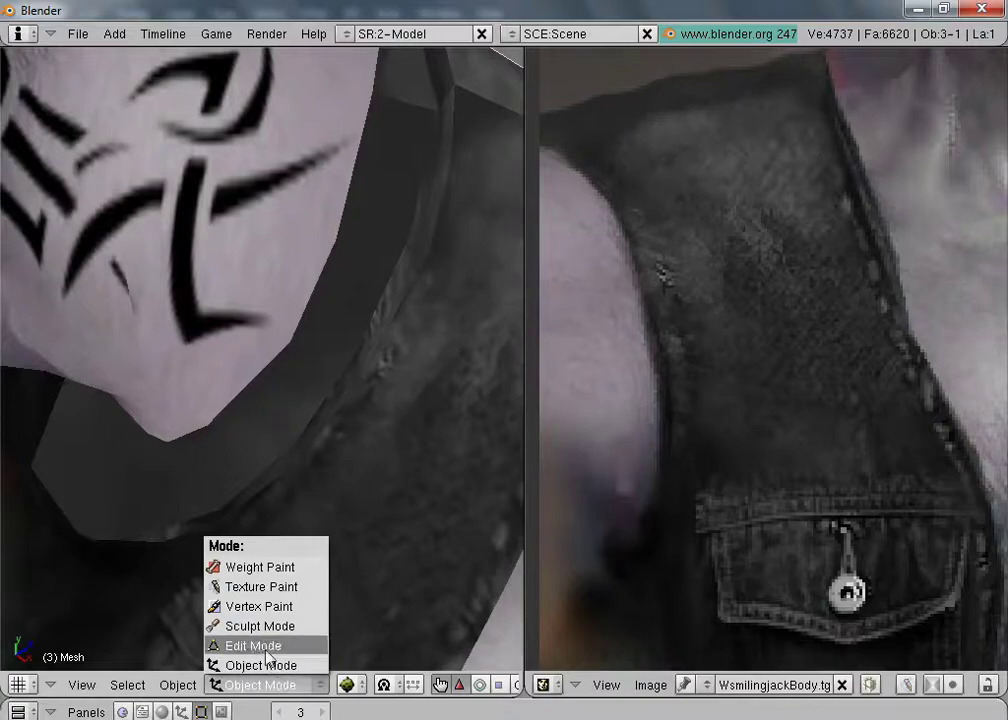
left_click(270, 645)
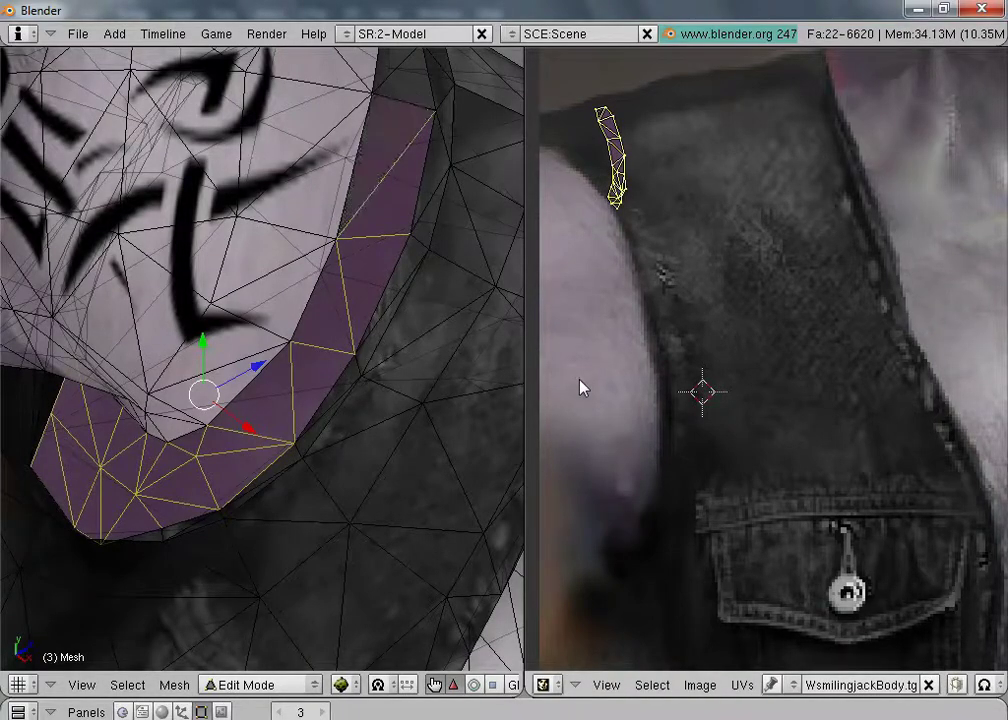
key("g")
left_click(668, 191)
key("s")
left_click(669, 191)
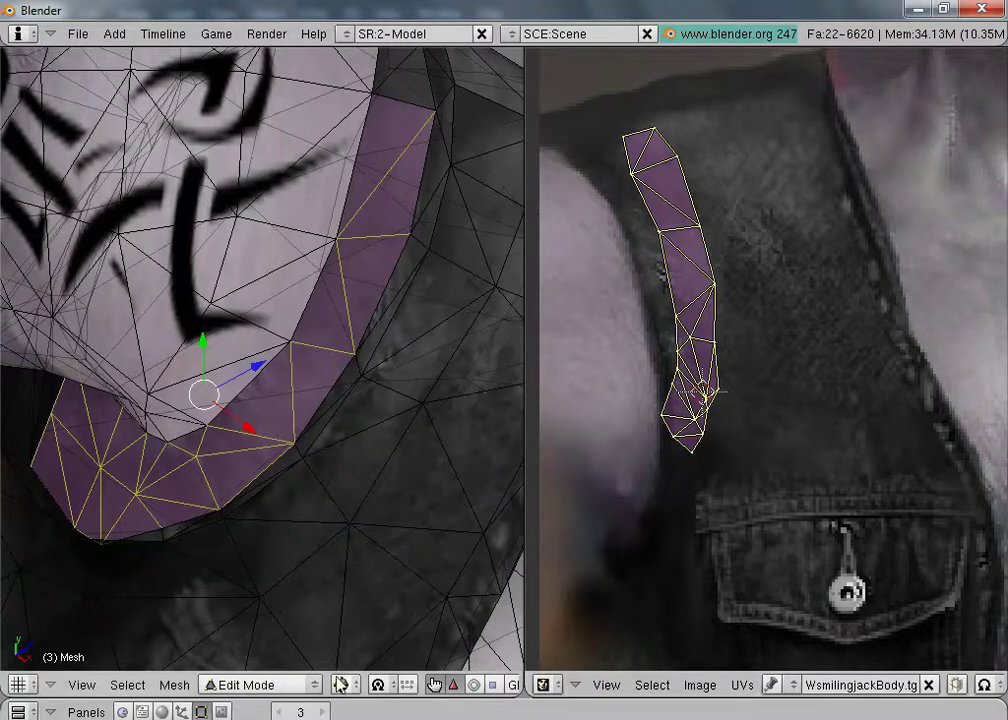
left_click(262, 685)
left_click(258, 665)
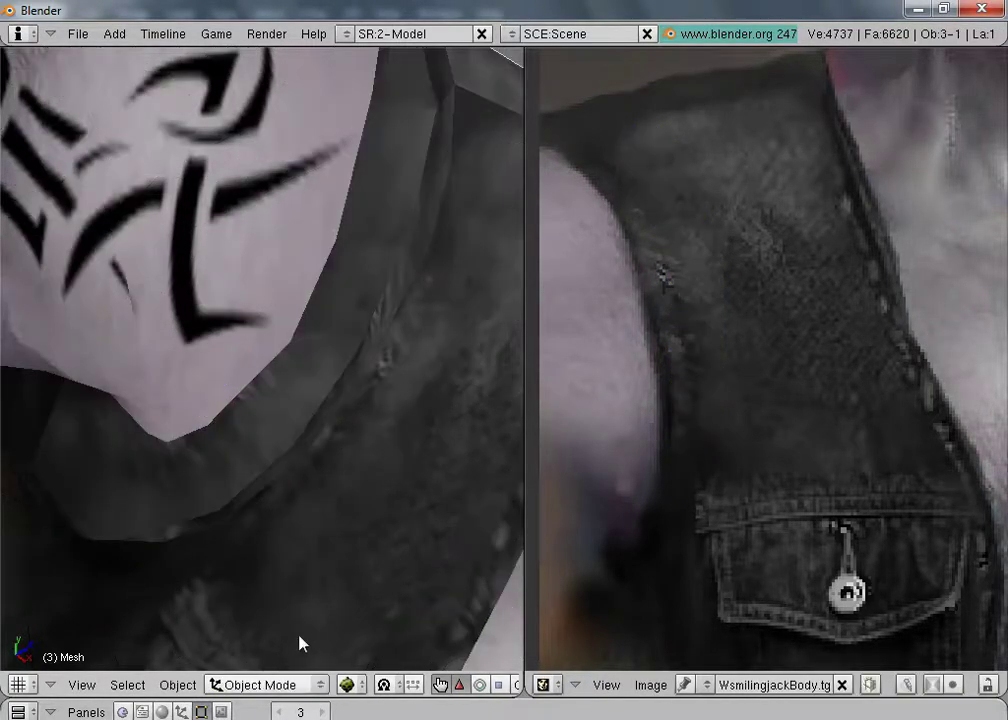
Step: Switch the mesh to Edit Mode for work on the character's shoes
scroll(680, 350, "down", 5)
middle_click_drag(882, 505, 772, 299)
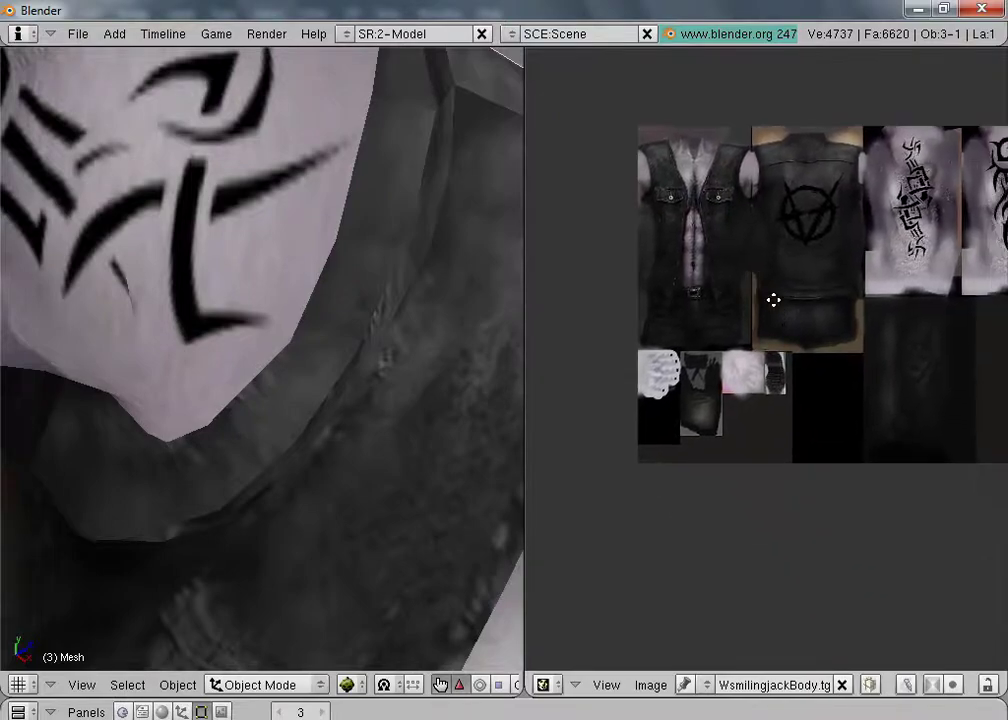
scroll(330, 400, "down", 5)
middle_click_drag(335, 378, 352, 360)
middle_click_drag(344, 545, 352, 325, "shift")
scroll(302, 452, "up", 3)
middle_click_drag(300, 416, 278, 407)
scroll(278, 407, "up", 4)
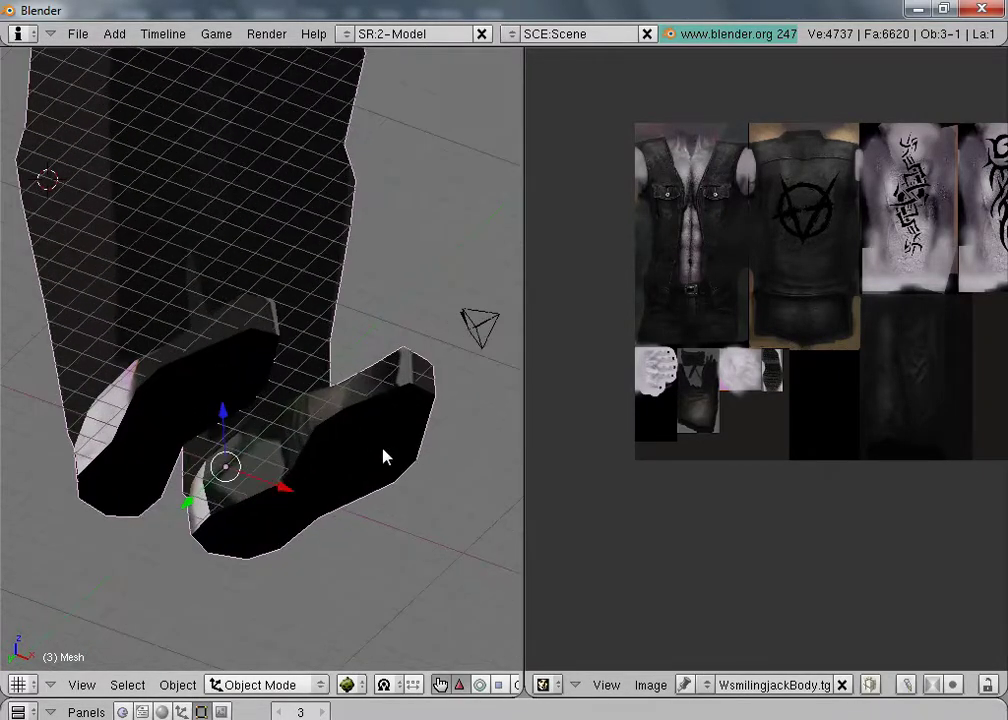
middle_click_drag(66, 444, 121, 416)
left_click(262, 684)
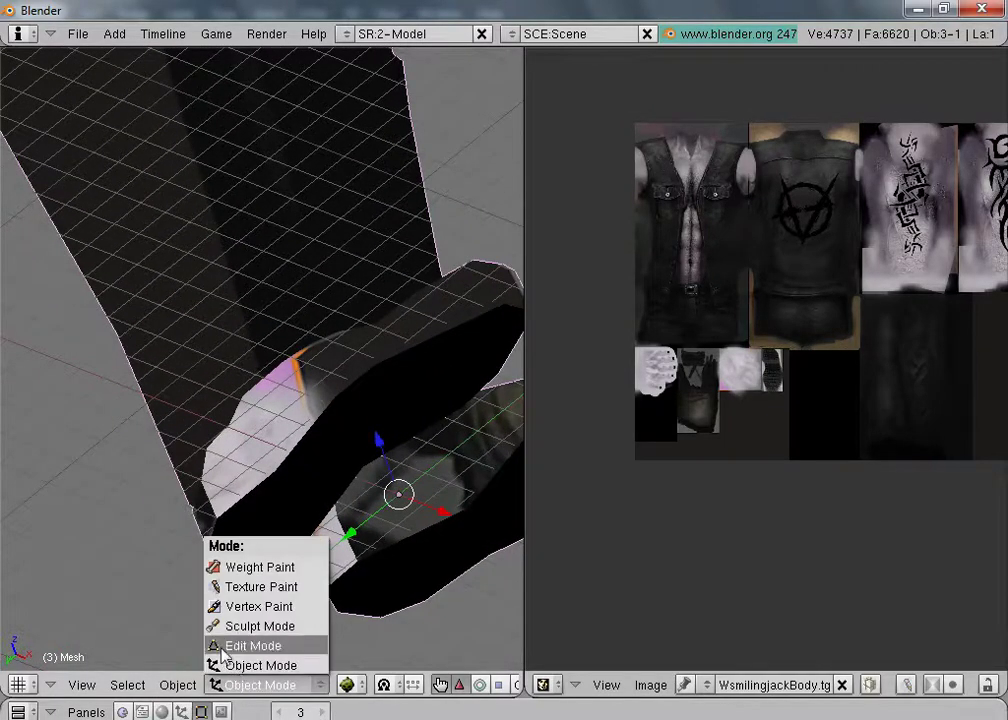
left_click(240, 644)
Step: Select all linked faces of the character's right shoe, starting from one face on its upper side
right_click(272, 446)
middle_click_drag(290, 448, 380, 400)
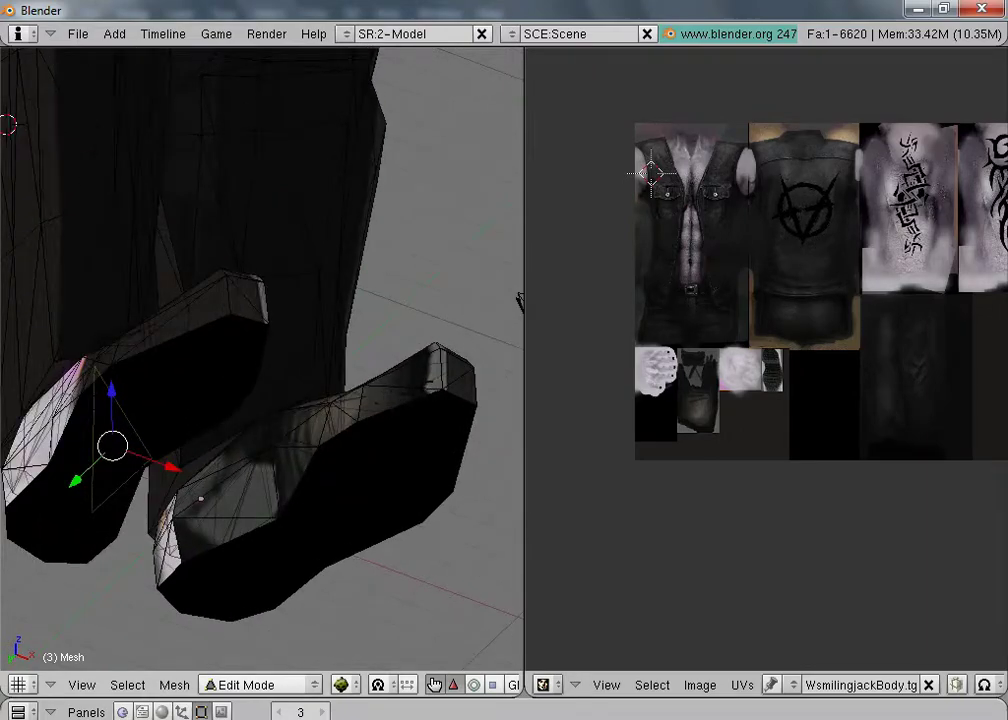
right_click(432, 368)
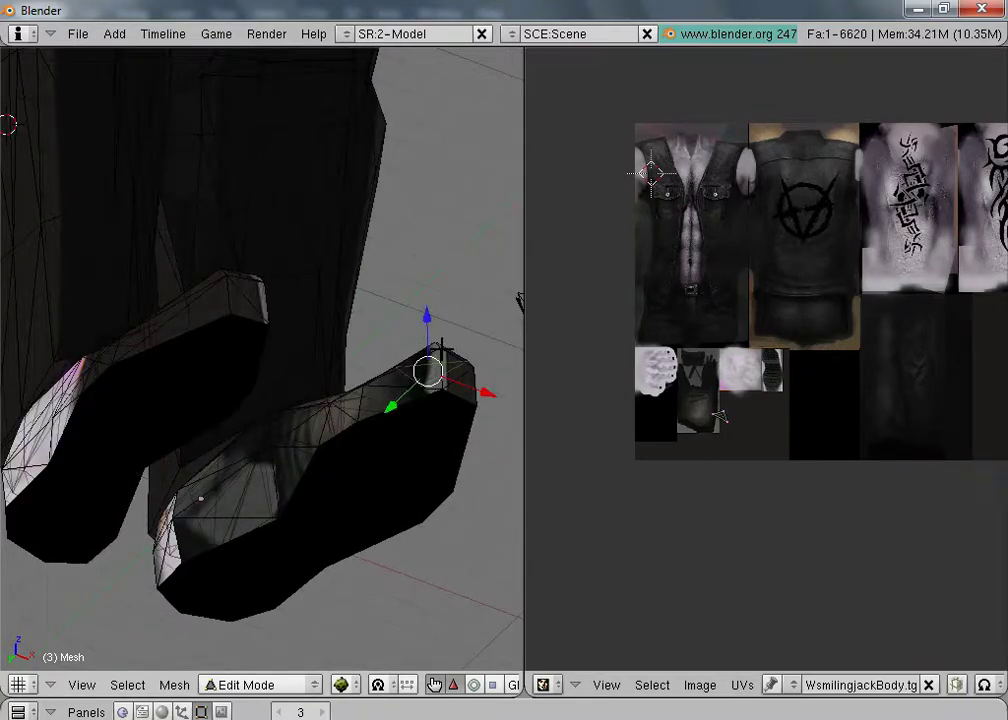
middle_click_drag(520, 300, 257, 451)
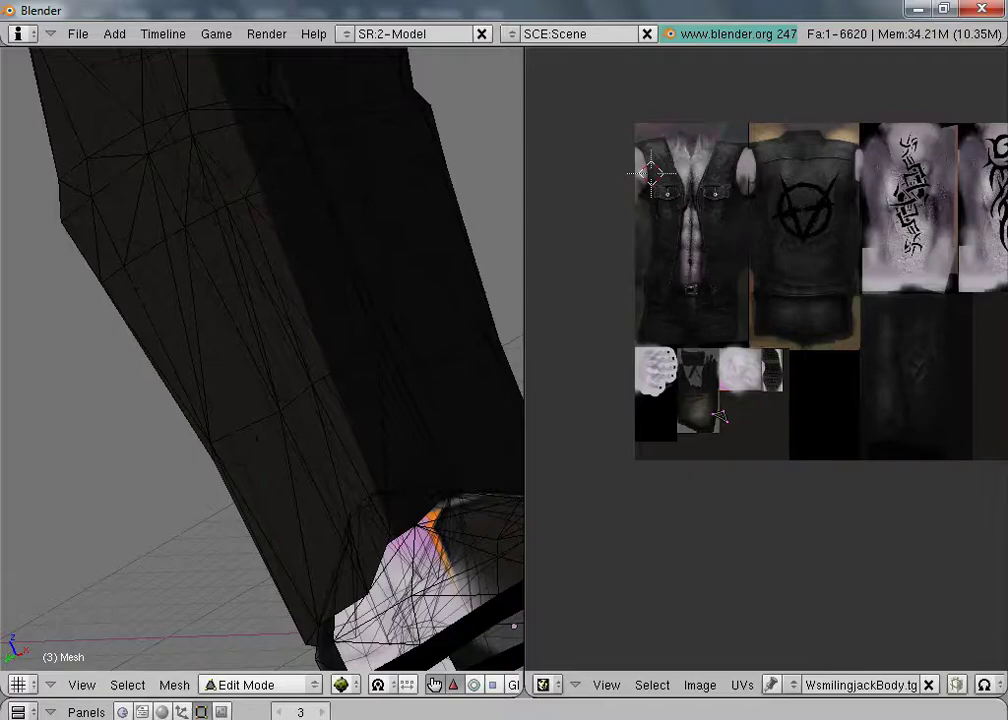
scroll(257, 438, "down", 8)
middle_click_drag(390, 249, 278, 570)
middle_click_drag(77, 365, 207, 266, "shift")
scroll(207, 266, "up", 3)
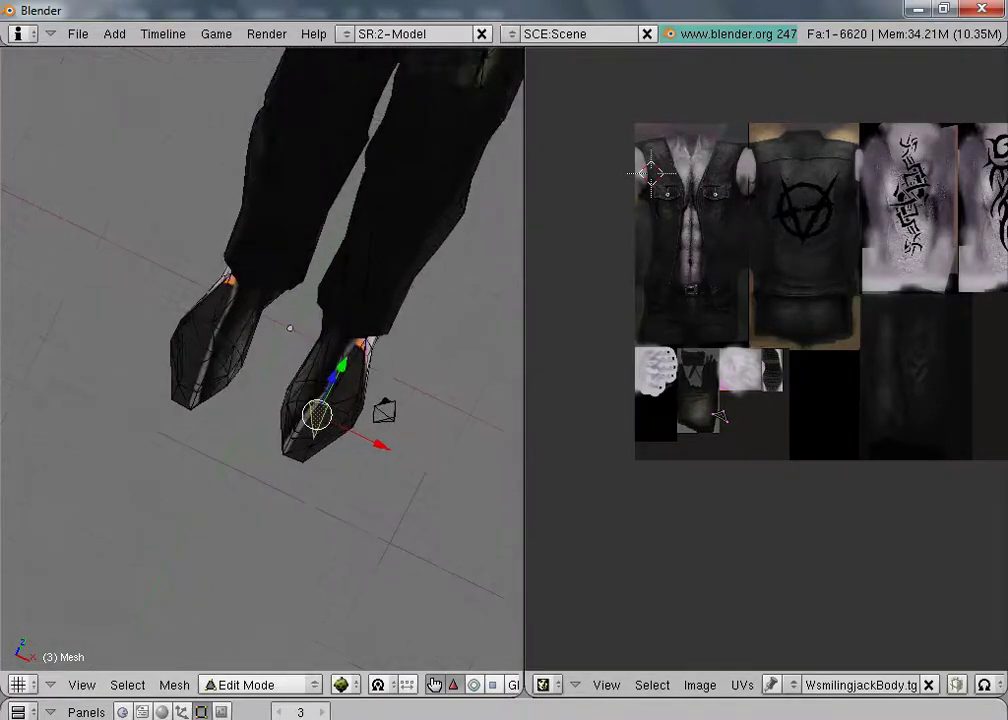
scroll(254, 364, "up", 4)
right_click(137, 297)
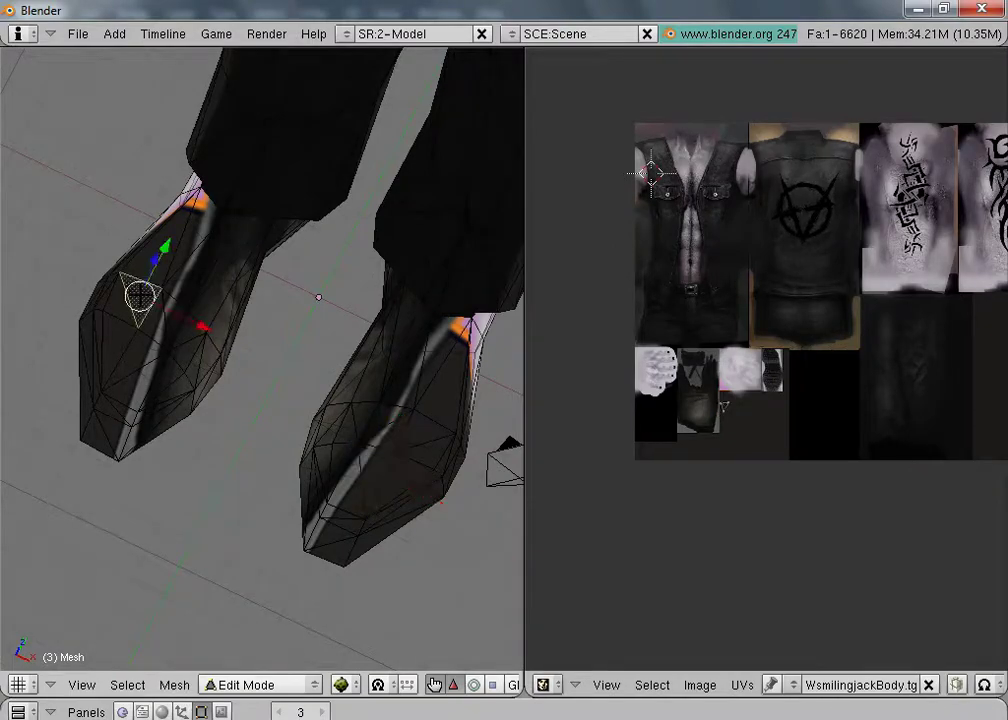
key("ctrl+l")
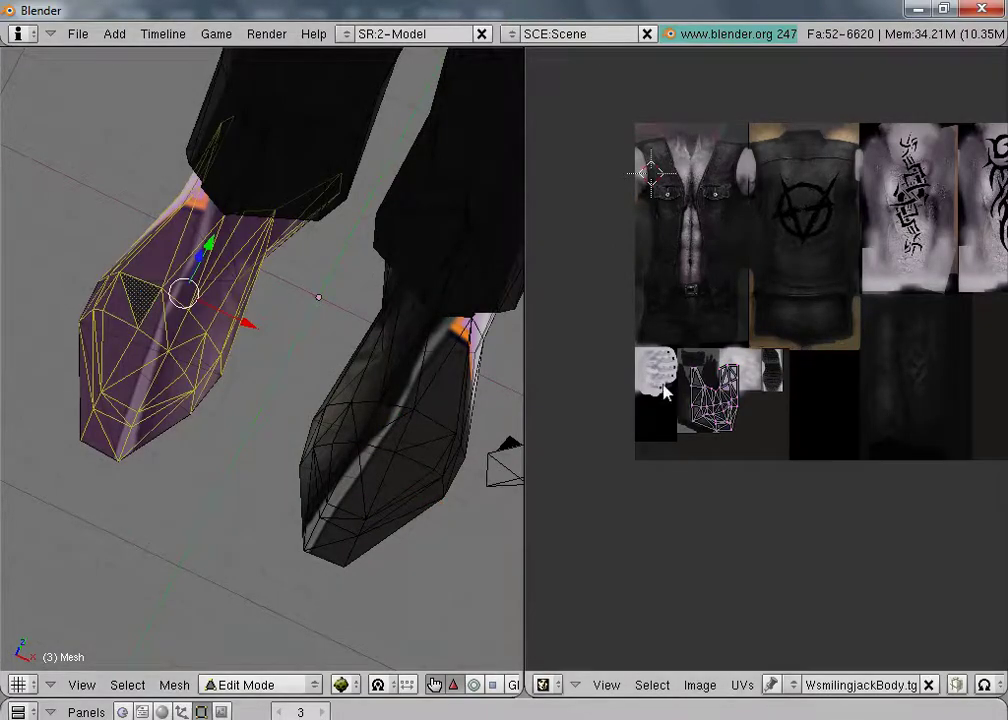
Step: Select all the right shoe's UVs and move them sideways off the pale skin patch onto the dark shoe texture
scroll(741, 397, "up", 4)
scroll(711, 452, "up", 1)
middle_click_drag(711, 452, 865, 455)
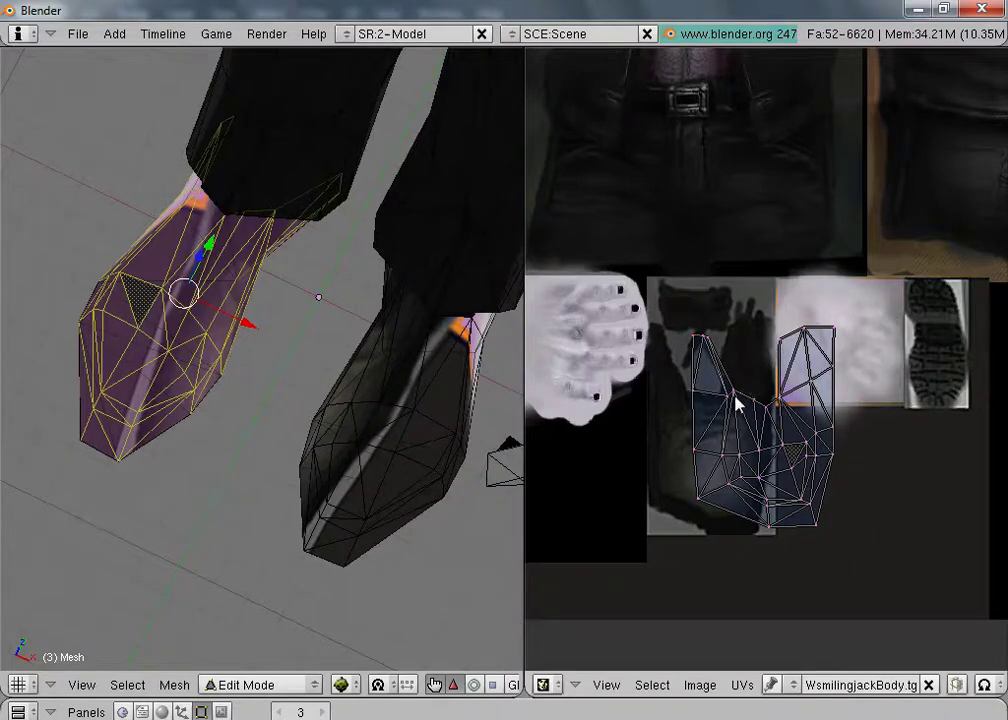
key("a")
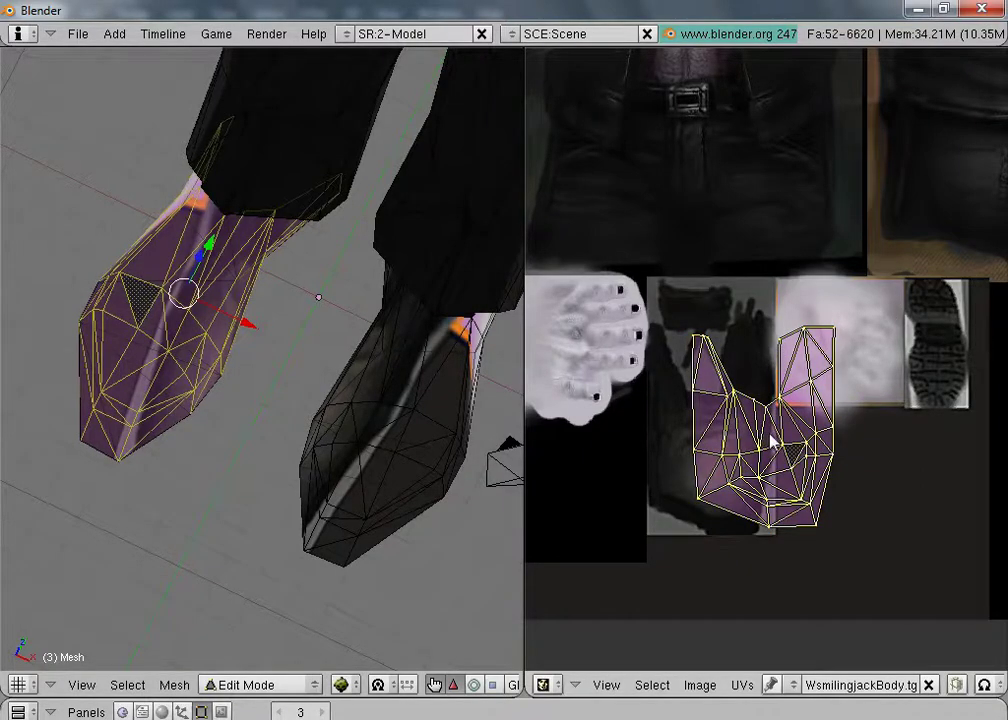
key("g")
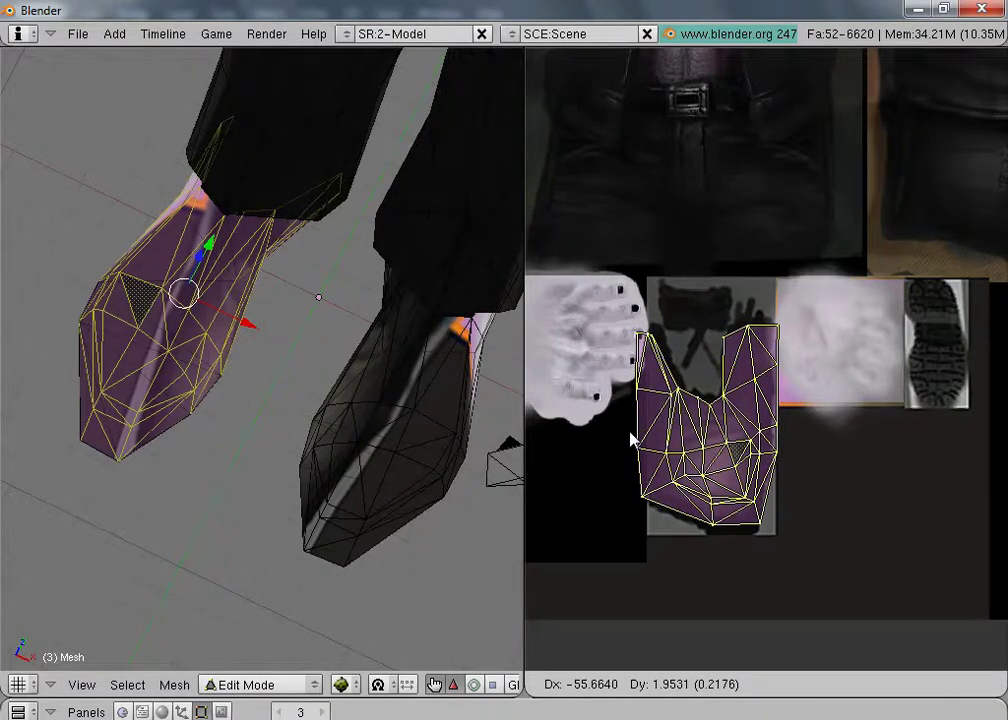
key("x")
key("x")
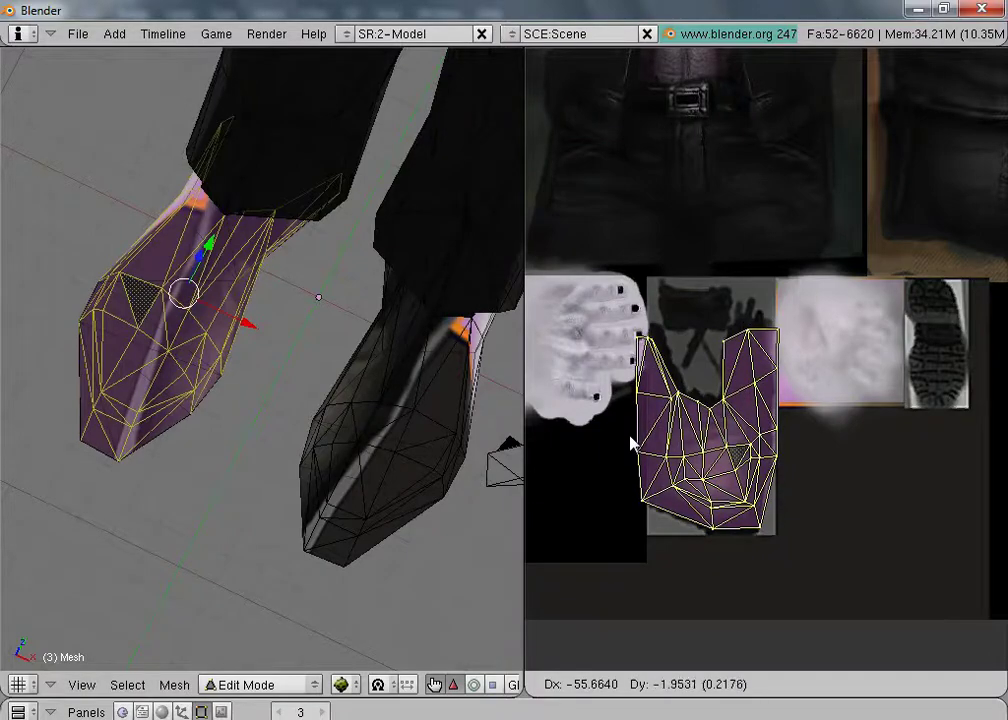
left_click(632, 443)
Step: Scale the right shoe's UVs to about 0.77 along the X axis to fit the shoe texture's width
key("s")
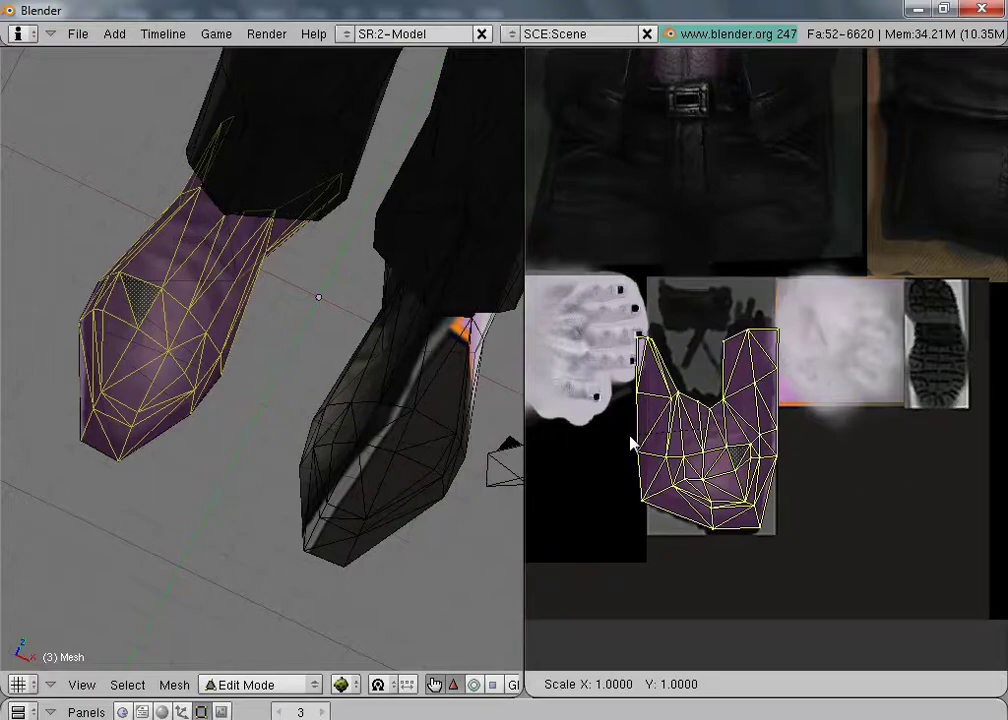
key("x")
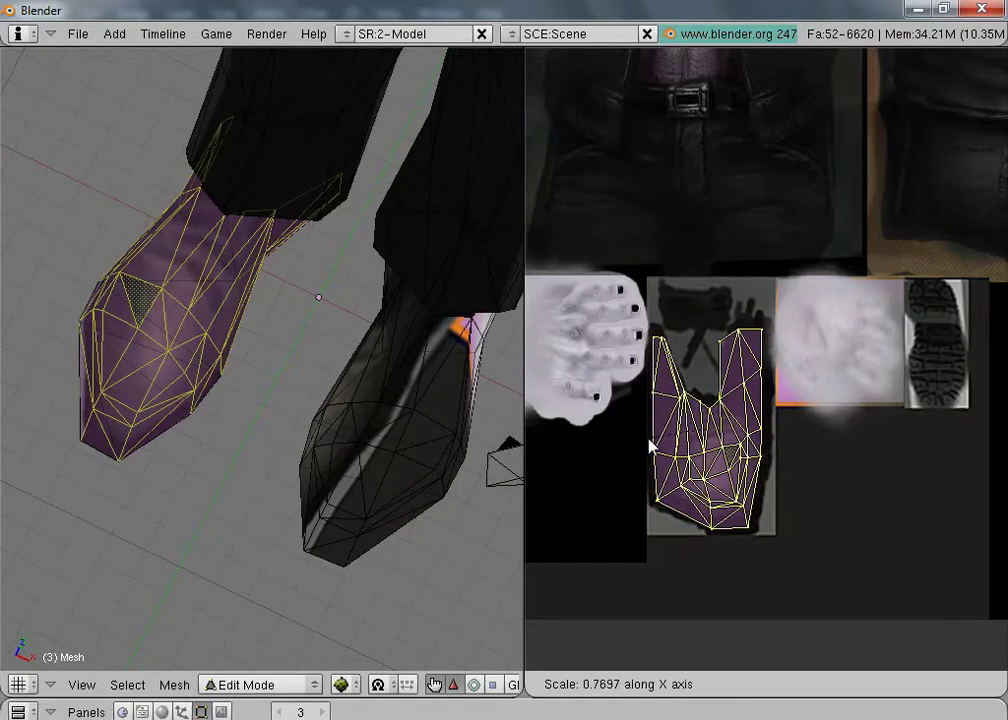
left_click(650, 447)
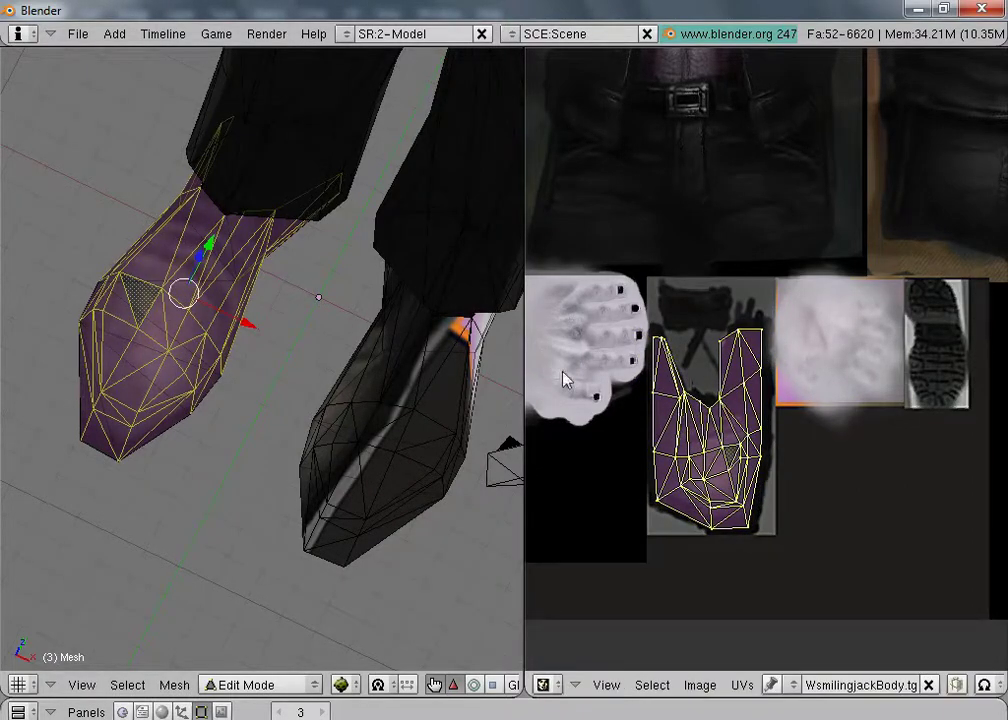
Step: Deselect the UVs and shift the upper inner corner point of the shoe layout inward onto the dark painted area
scroll(700, 430, "up", 4)
key("a")
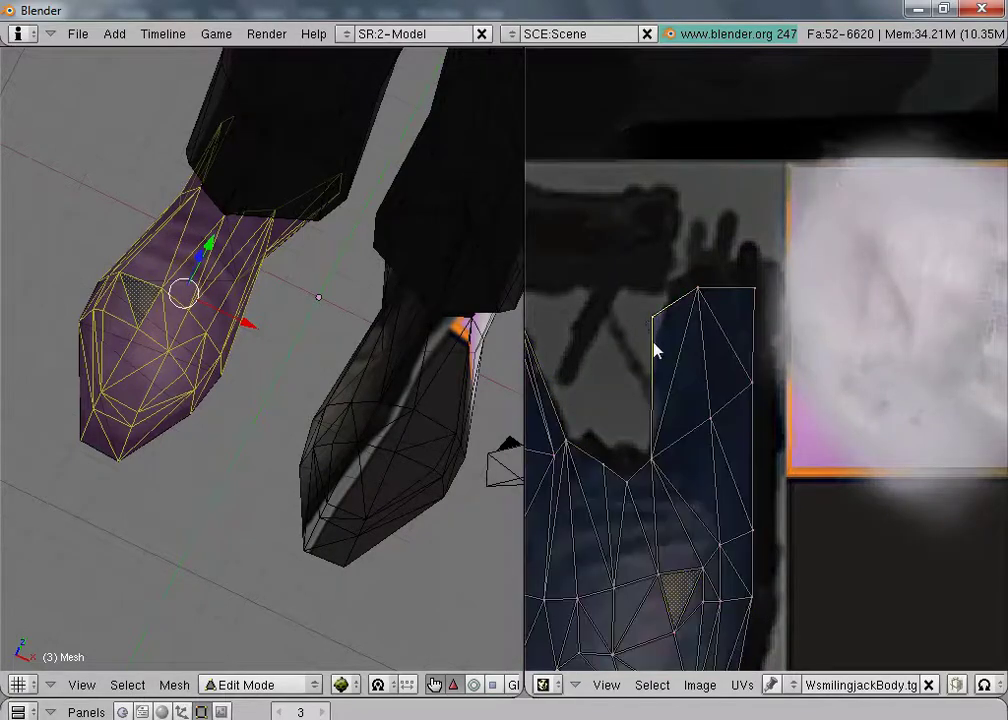
right_click(652, 330)
key("g")
left_click(700, 365)
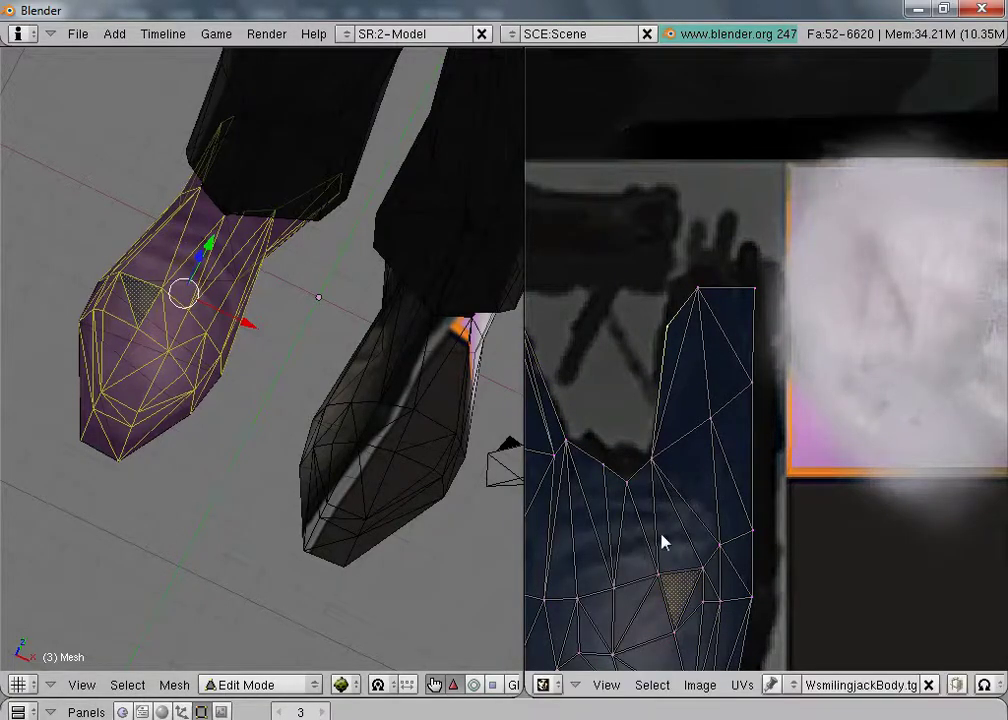
scroll(727, 558, "down", 2)
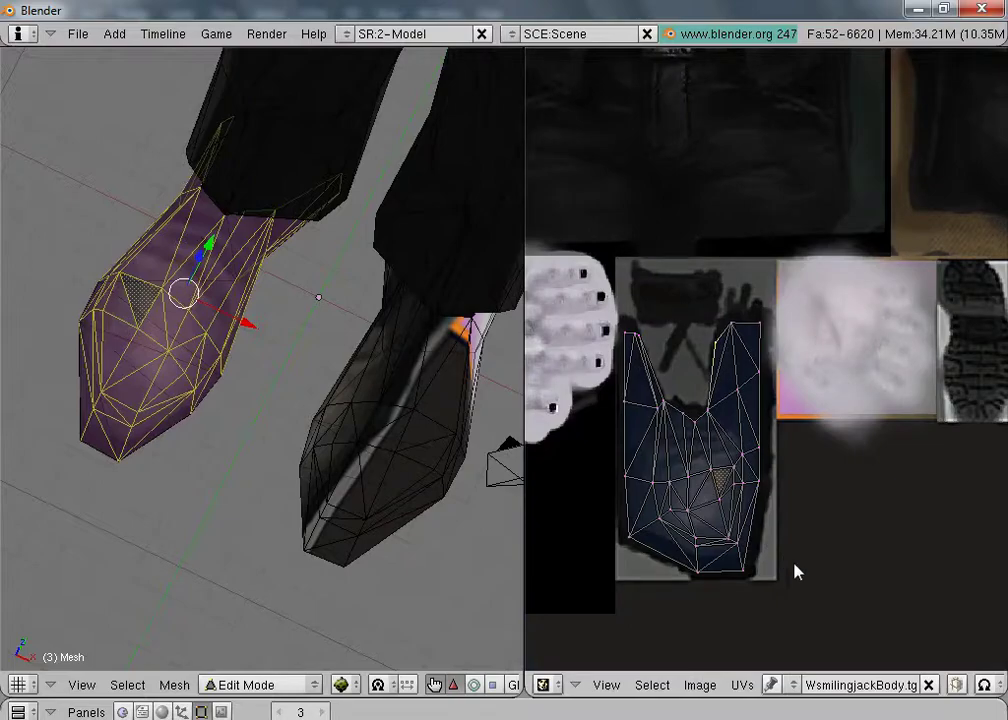
scroll(645, 370, "up", 2)
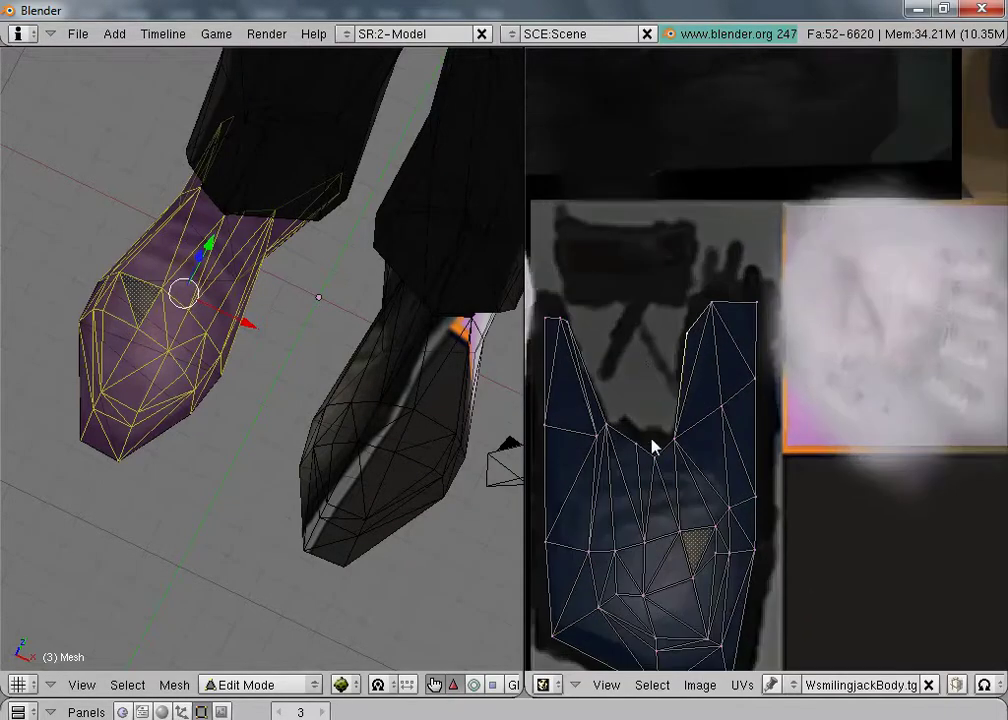
Step: Switch to Object Mode and examine the texture on both shoes
left_click(258, 686)
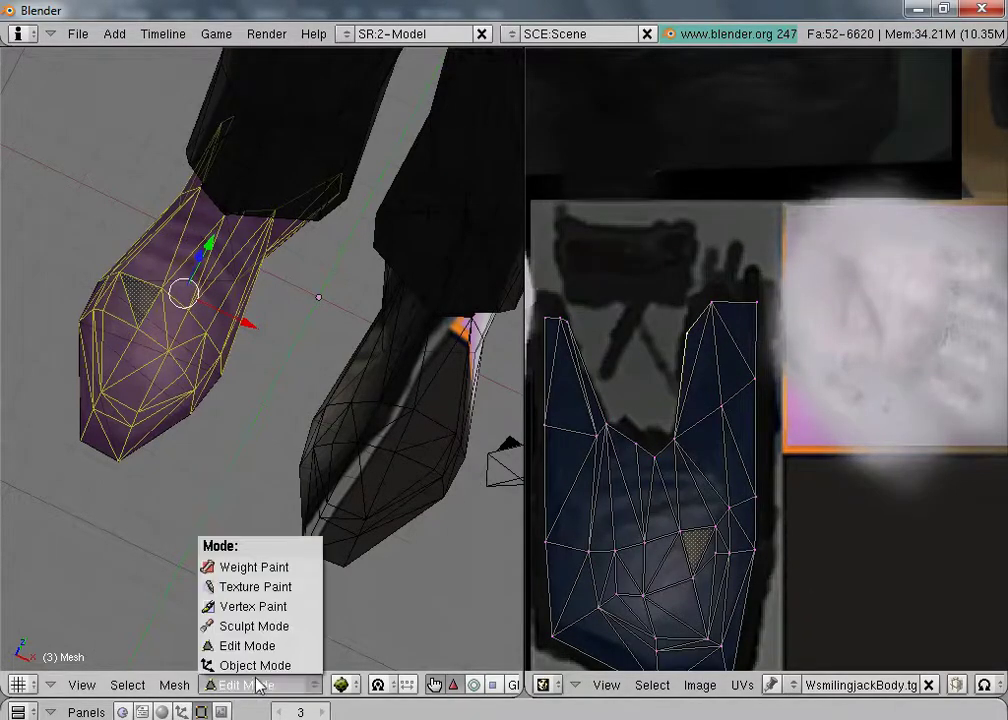
left_click(230, 666)
middle_click_drag(209, 515, 222, 445)
middle_click_drag(363, 432, 297, 362)
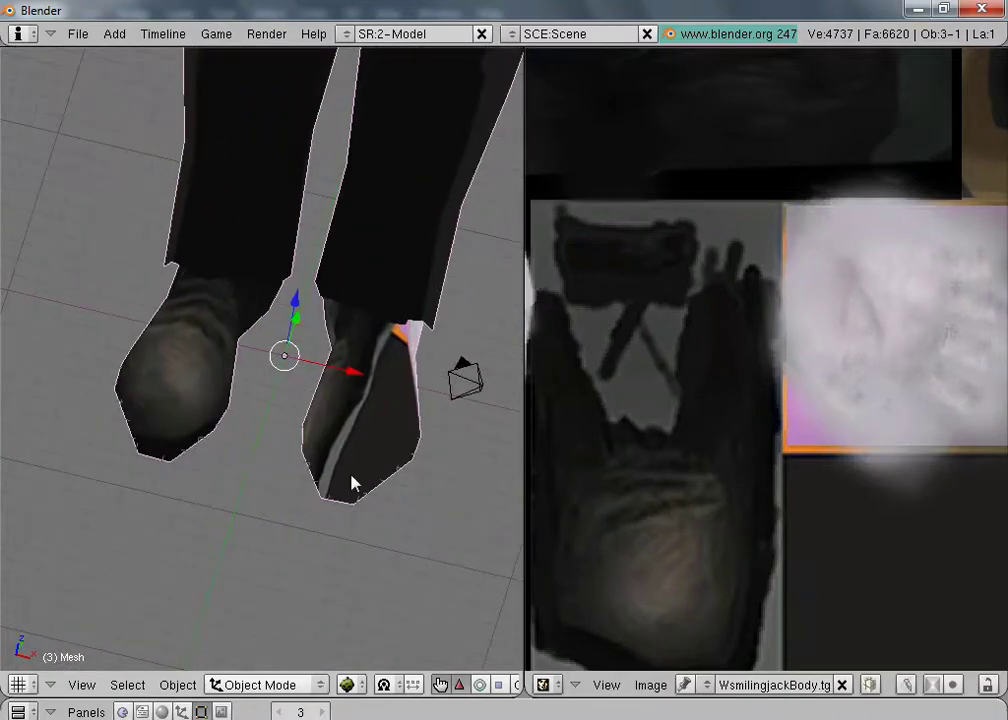
scroll(351, 475, "up", 2)
Step: Return to Edit Mode and select all linked faces of the character's left shoe
left_click(272, 685)
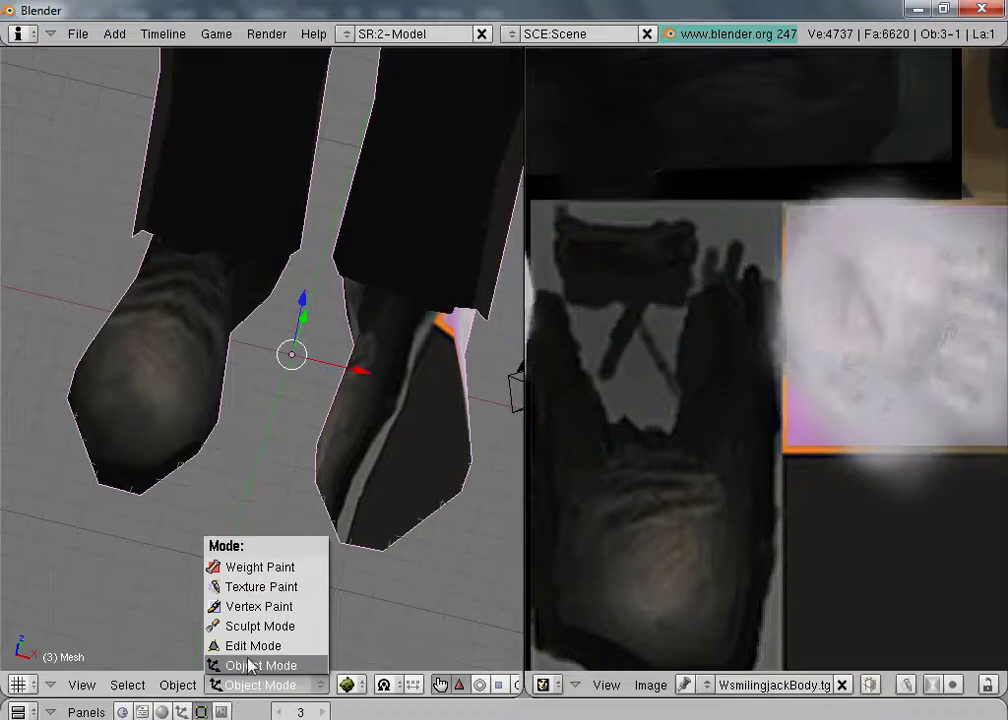
left_click(250, 646)
scroll(250, 600, "up", 1)
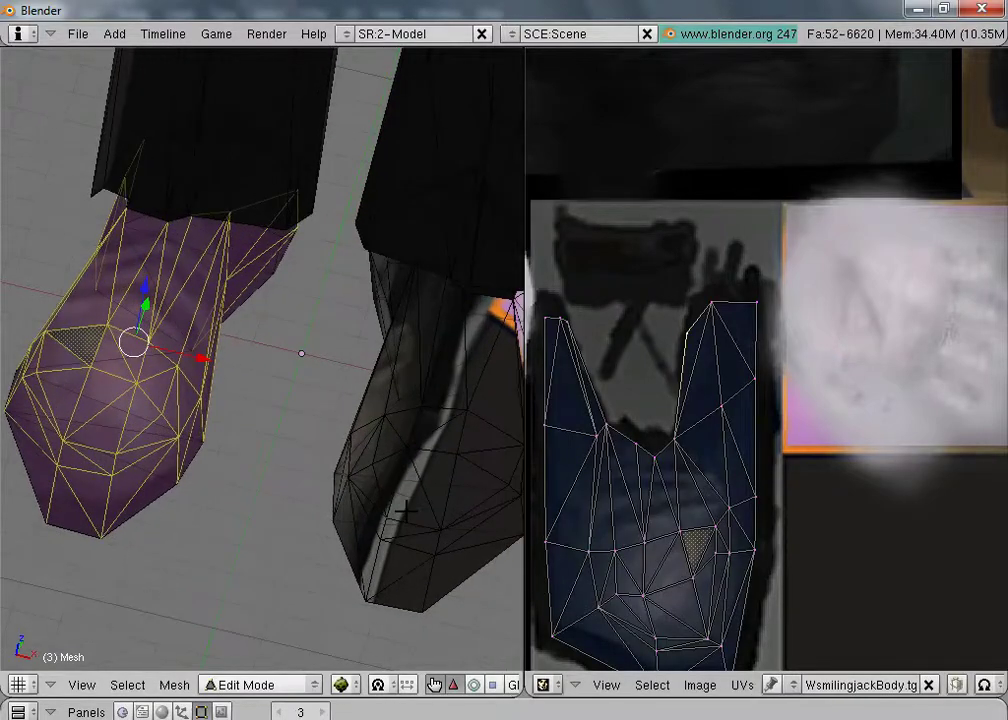
right_click(397, 428)
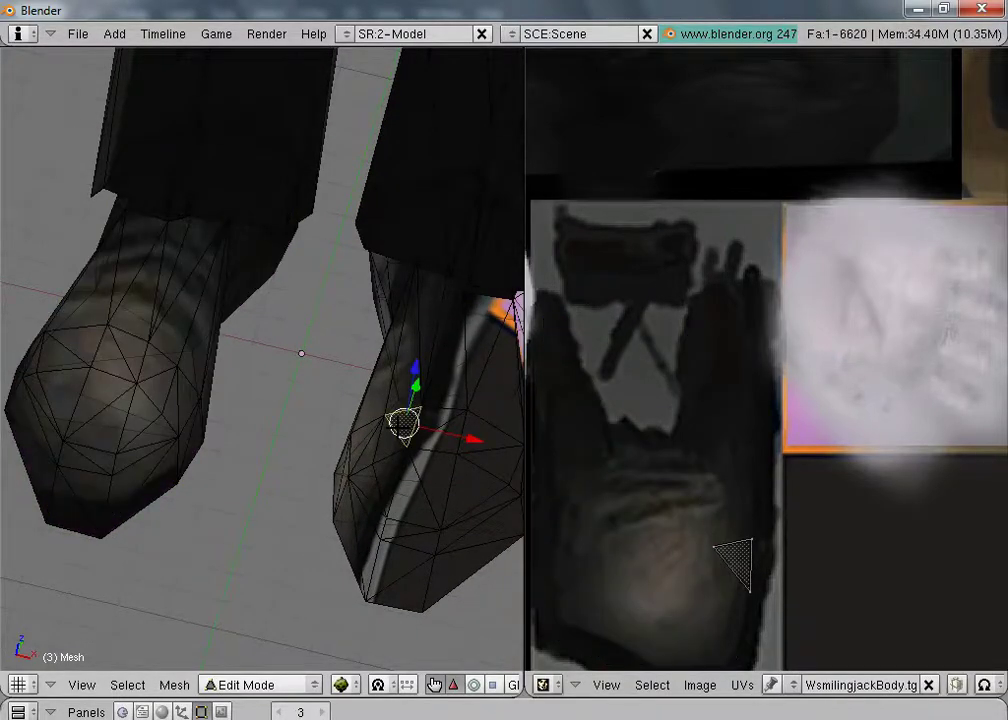
key("l")
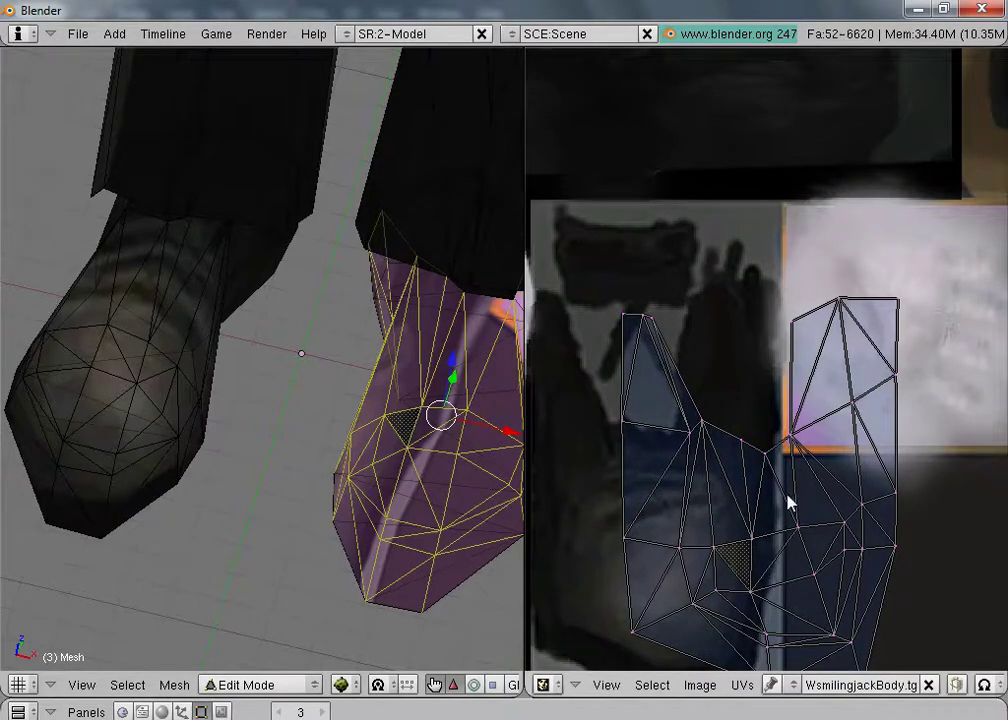
Step: Move the left shoe's UVs onto the shoe texture and scale them to about 0.79 along the X axis
key("a")
key("g")
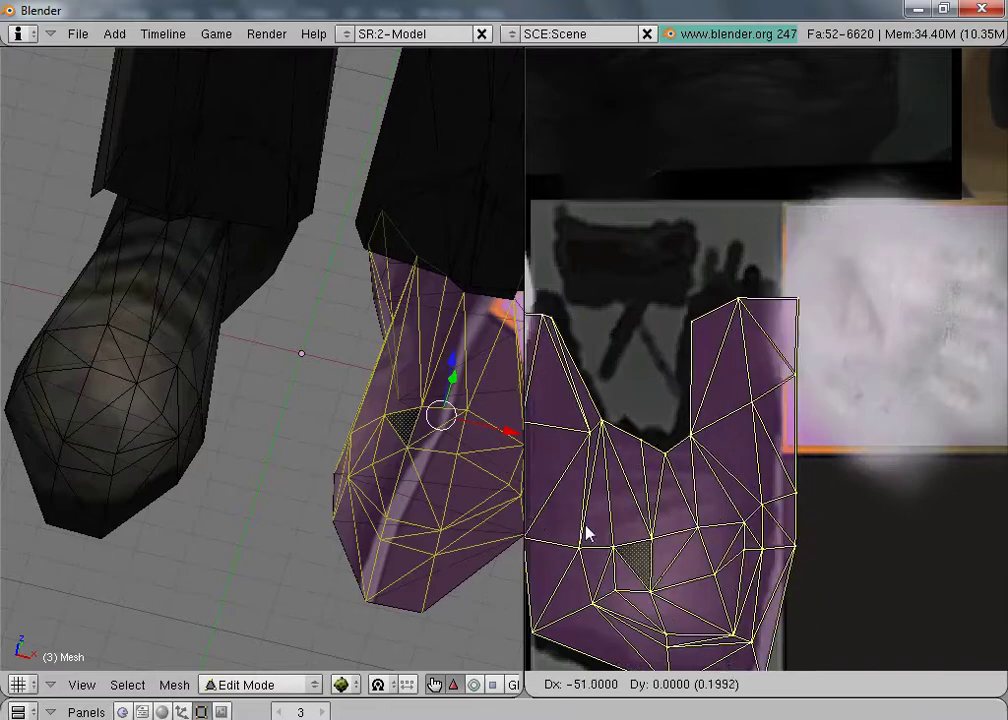
left_click(587, 530)
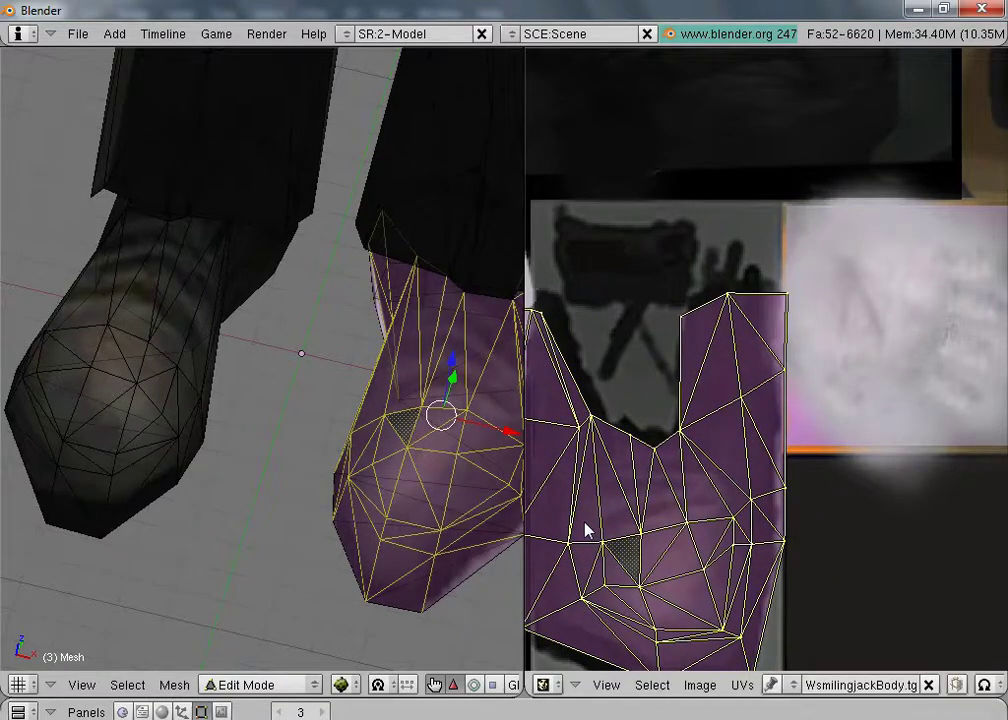
key("s")
key("x")
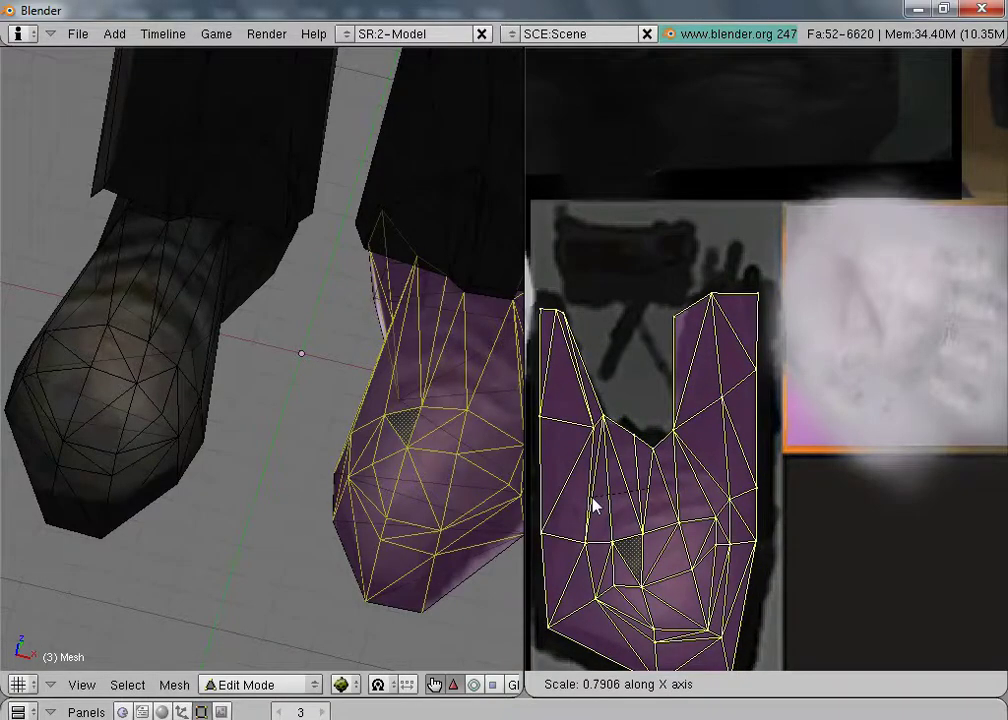
left_click(593, 507)
Step: Shift the upper inner corner point of the left shoe's UV layout inward onto the dark painted area
right_click(672, 333)
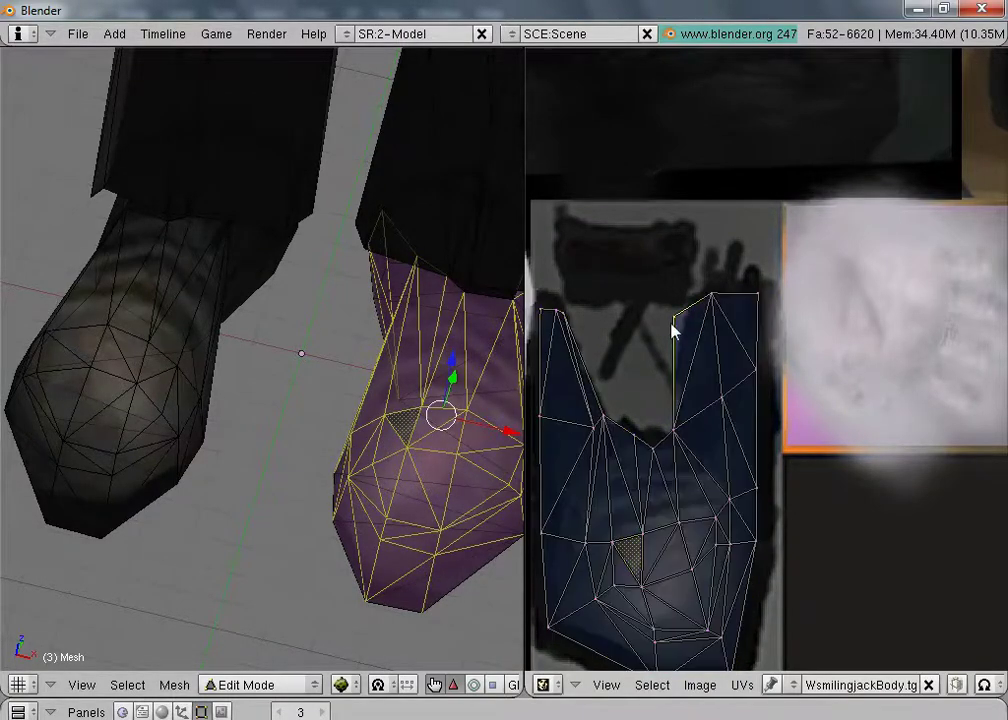
key("g")
left_click(705, 407)
scroll(617, 577, "down", 2)
Step: Select all of the left shoe's UVs and nudge them slightly downward on the shoe texture
key("g")
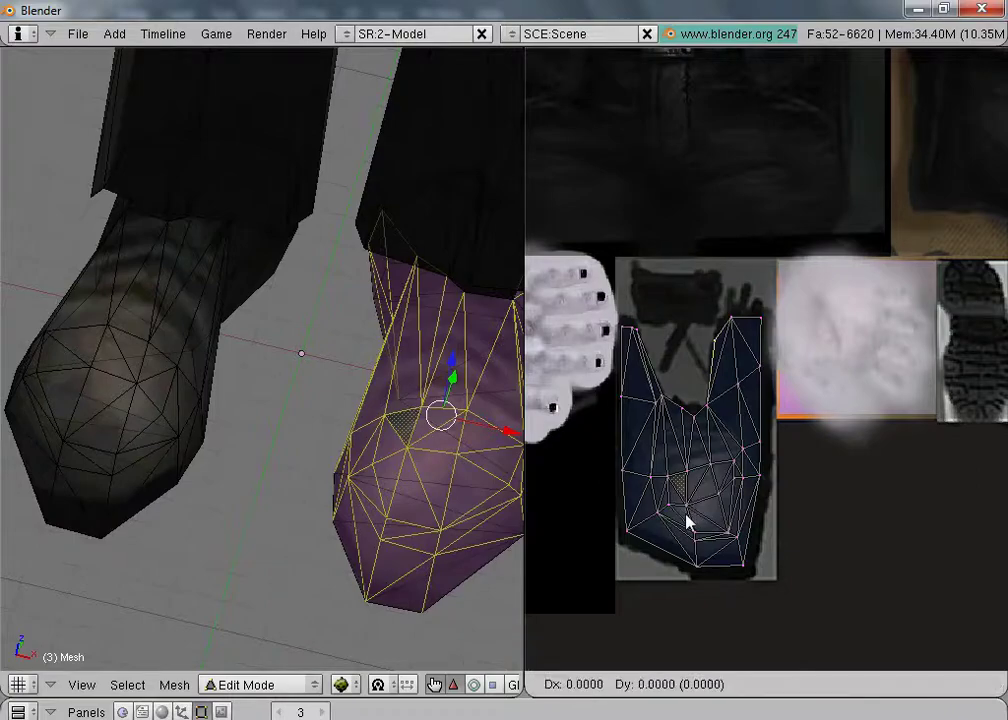
left_click(686, 522)
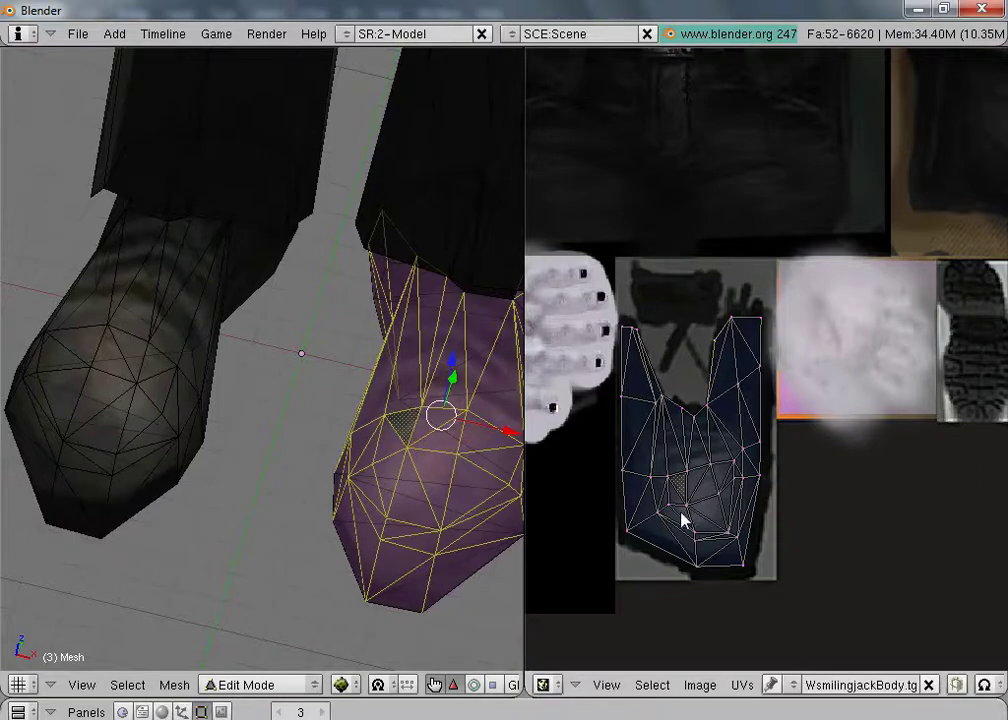
key("a")
key("g")
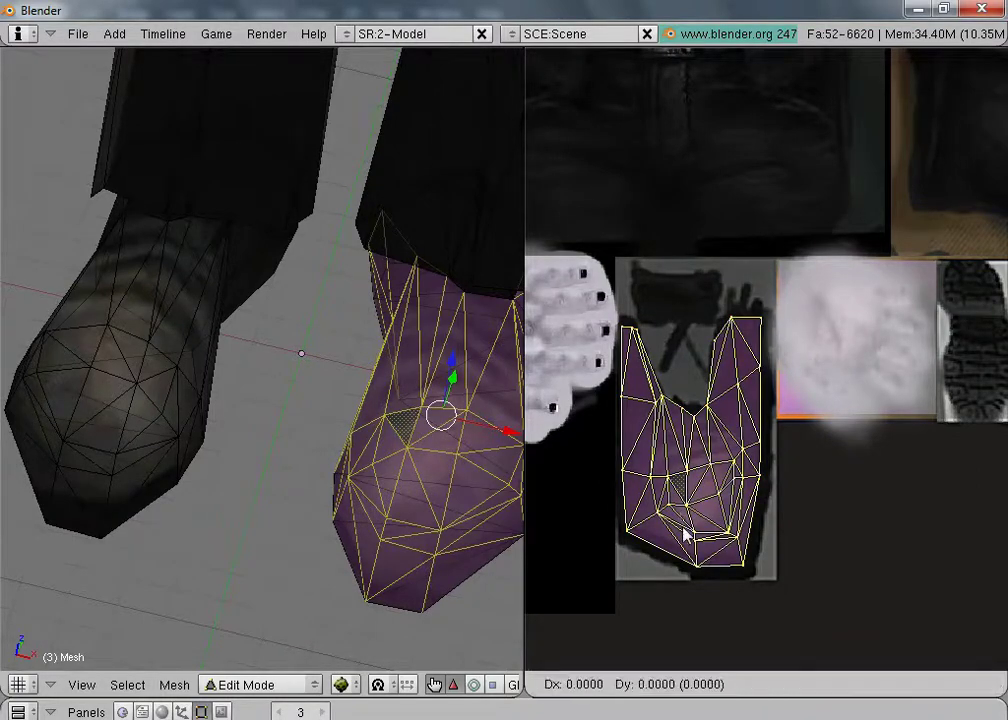
left_click(686, 538)
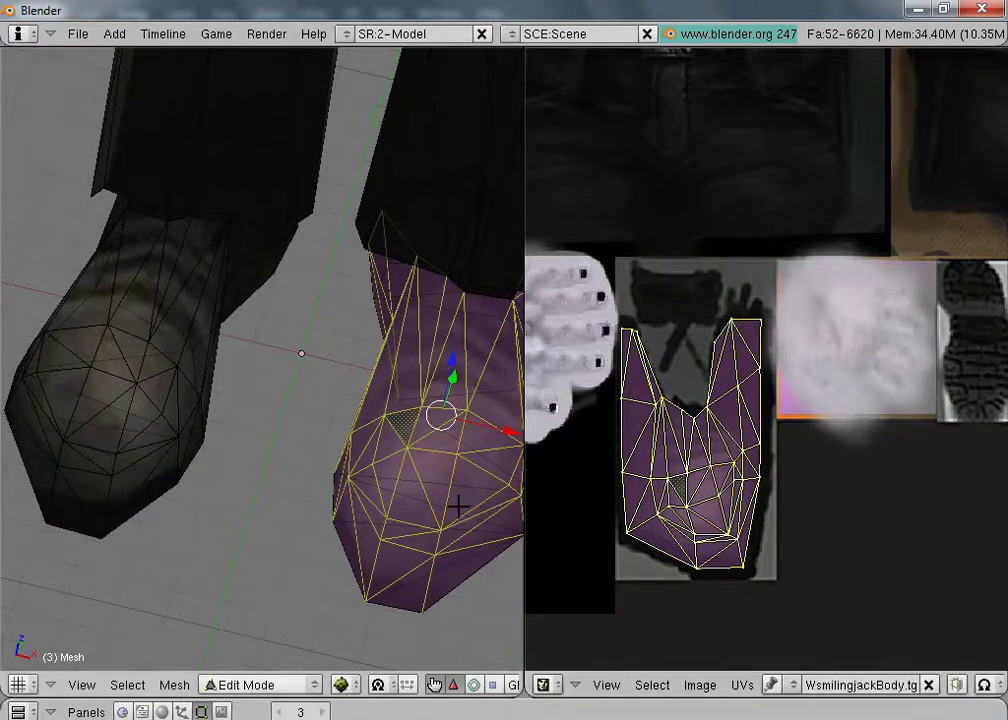
Step: Switch to Object Mode and examine the texture on the tops and soles of both shoes
left_click(265, 684)
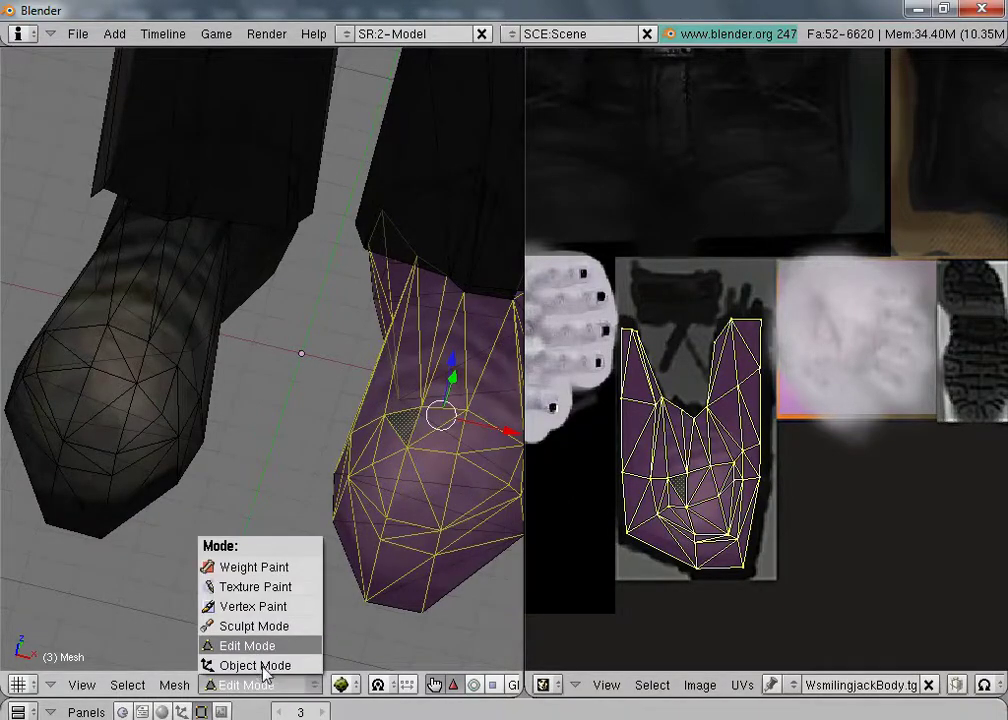
left_click(264, 668)
left_click(263, 682)
left_click(257, 665)
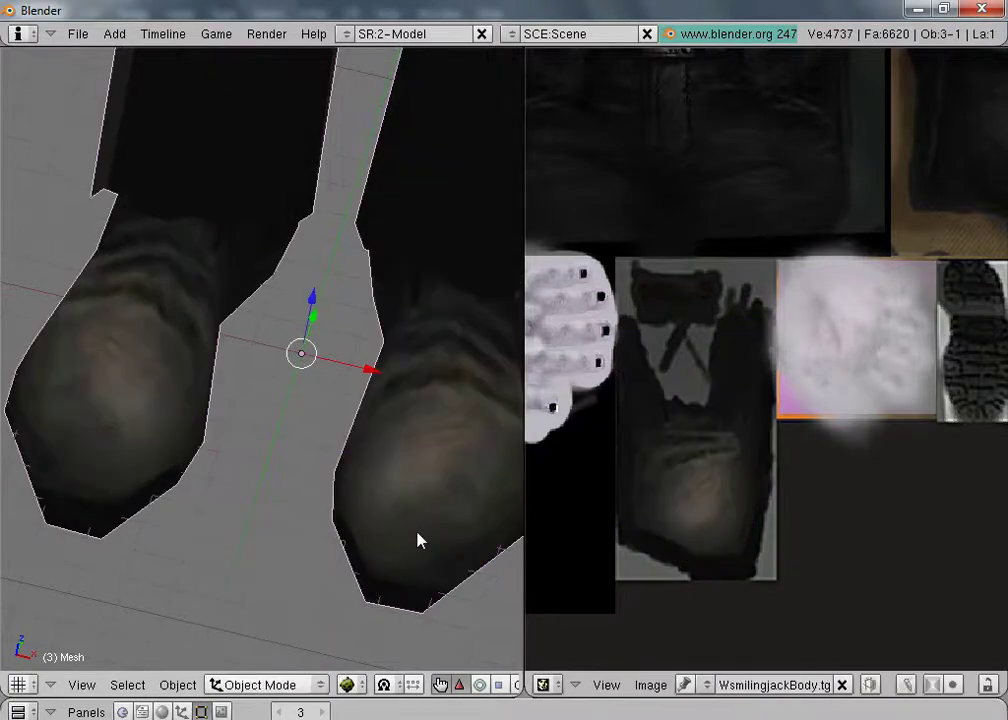
scroll(421, 537, "down", 2)
middle_click_drag(453, 475, 369, 61)
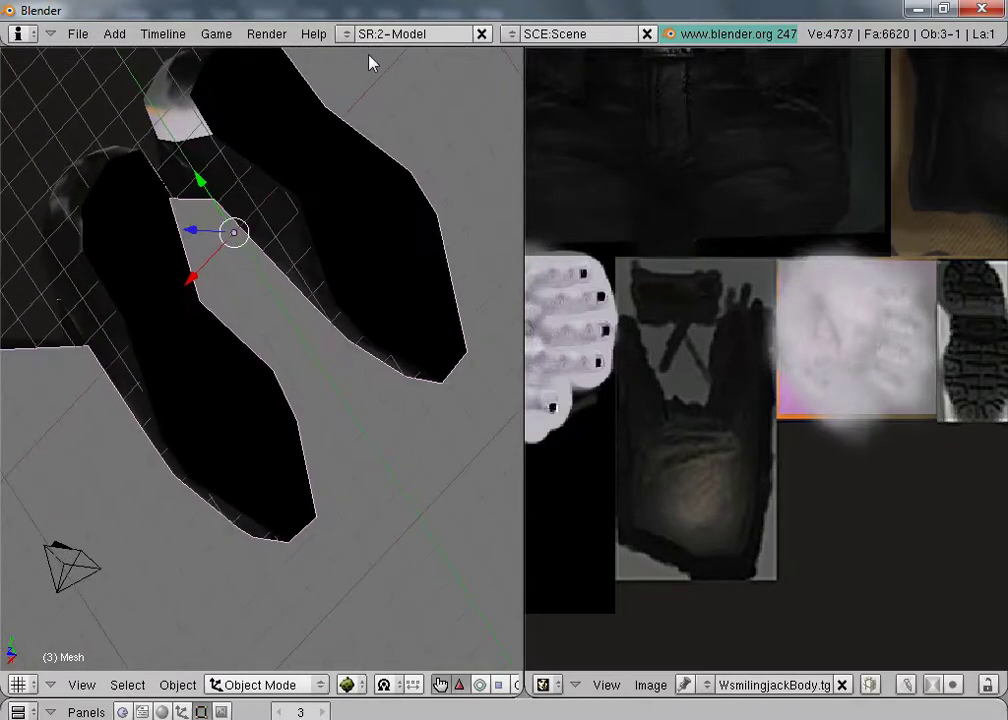
Step: Return to Edit Mode, select all linked faces of the character's right shoe sole, and locate their UVs beside the tread texture
left_click(292, 684)
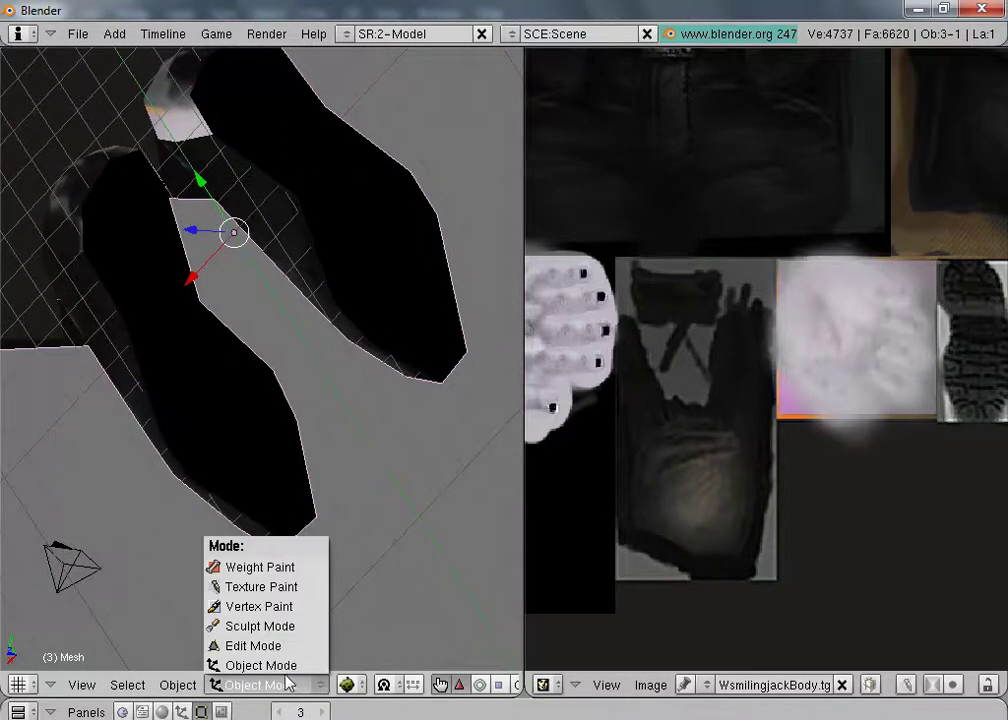
left_click(280, 645)
right_click(415, 199)
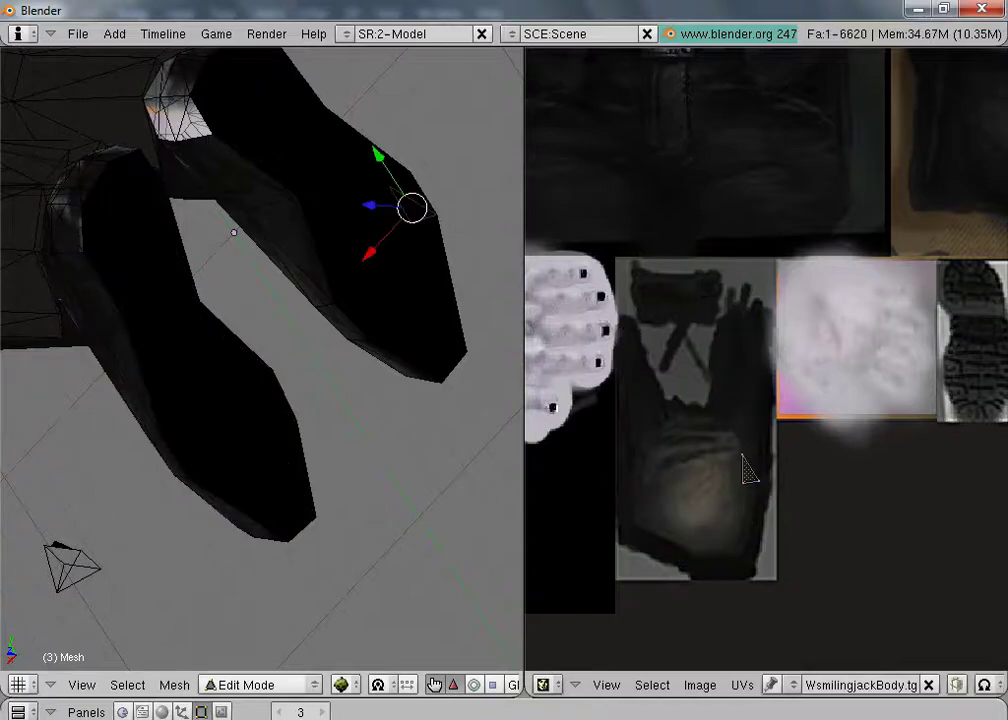
middle_click_drag(459, 263, 531, 272)
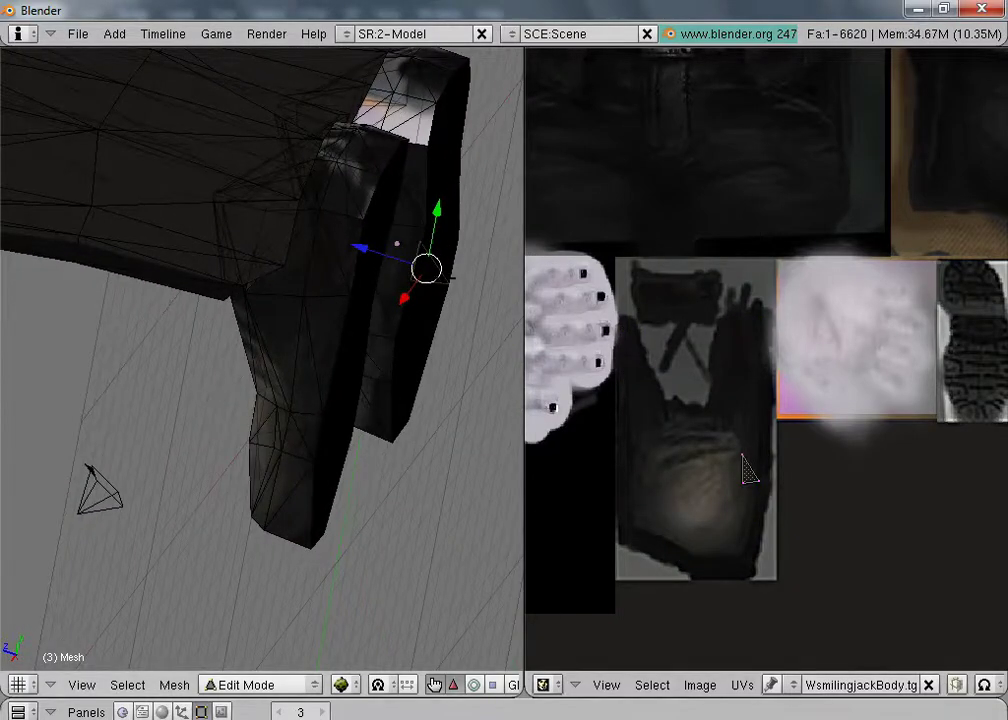
left_click(407, 319)
left_click(415, 383)
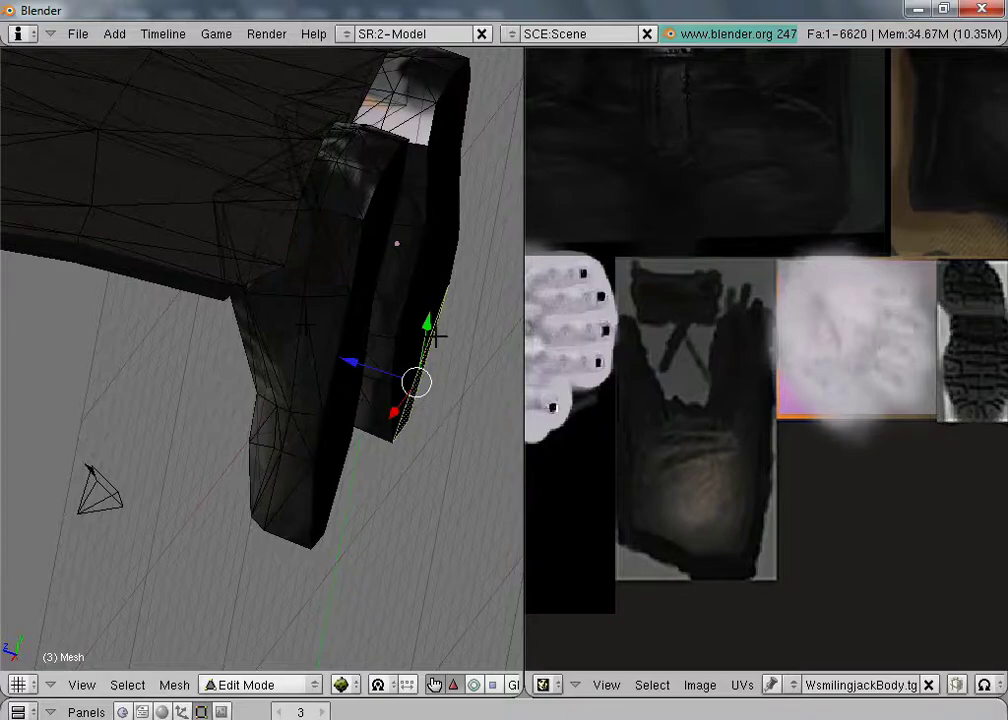
key("l")
scroll(850, 430, "down", 3)
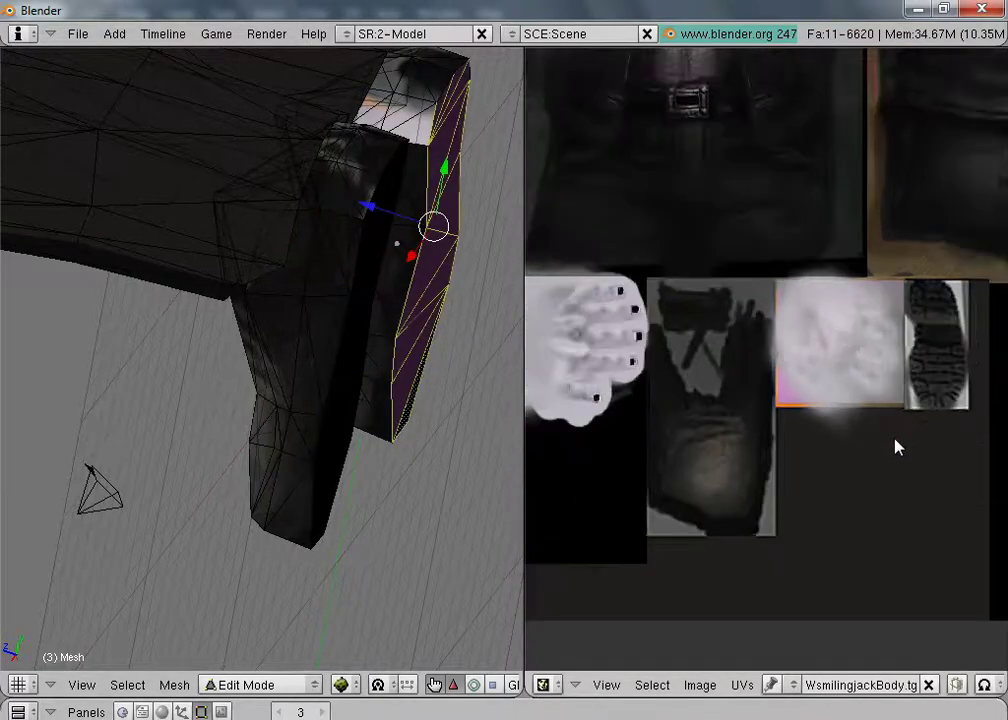
middle_click_drag(994, 486, 913, 461)
scroll(913, 461, "up", 3)
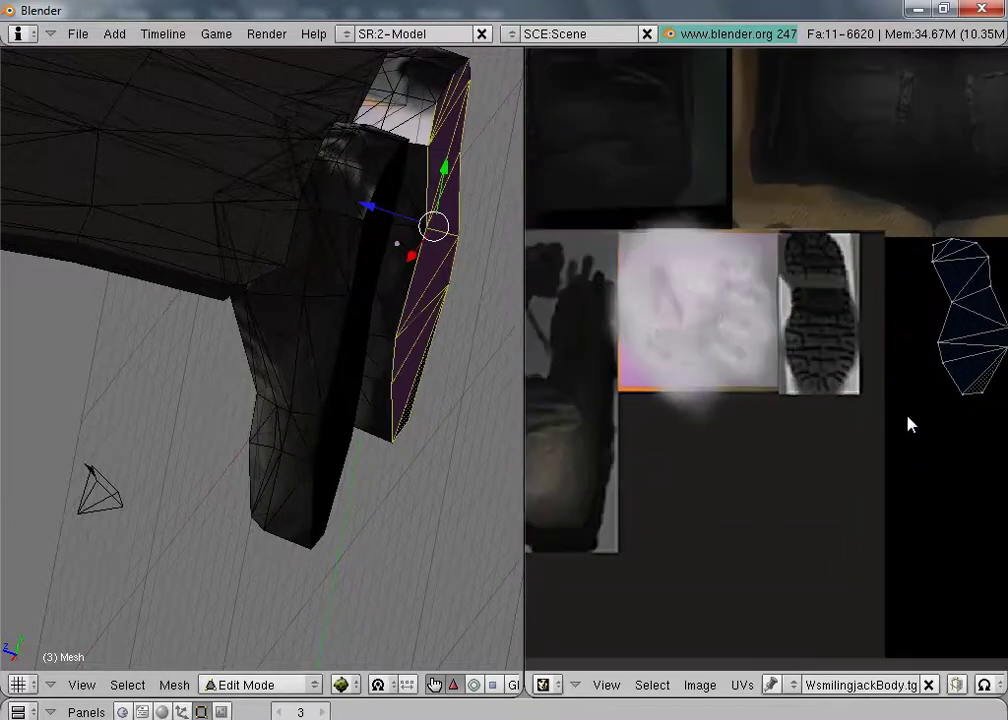
scroll(434, 398, "down", 1)
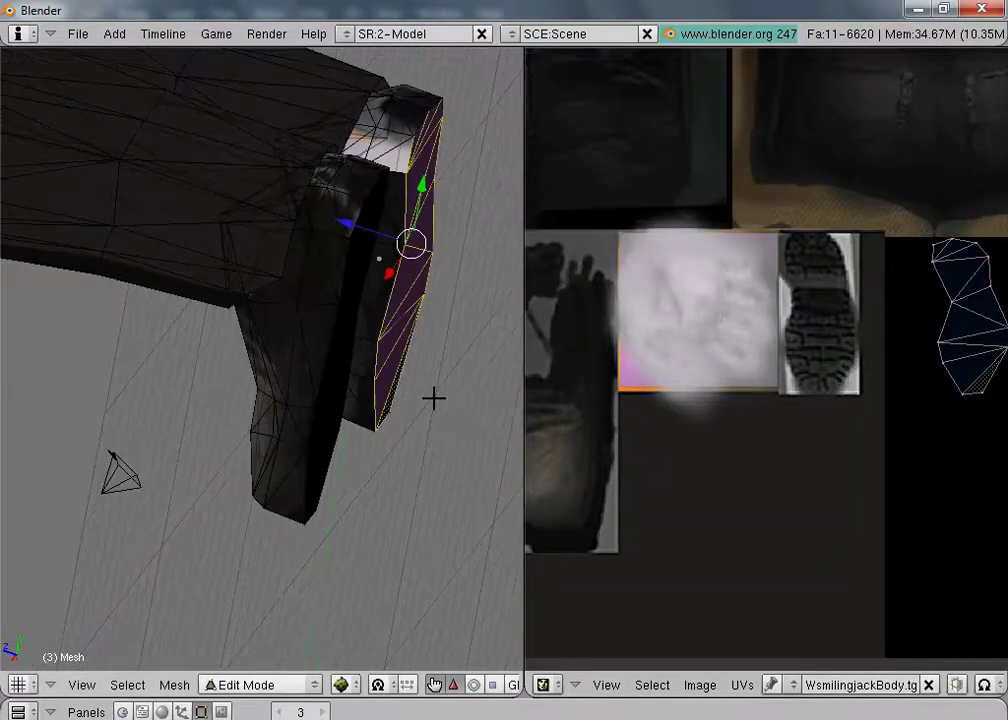
mouse_move(428, 425)
middle_mouse_down()
mouse_move(412, 416)
mouse_move(425, 414)
middle_mouse_up()
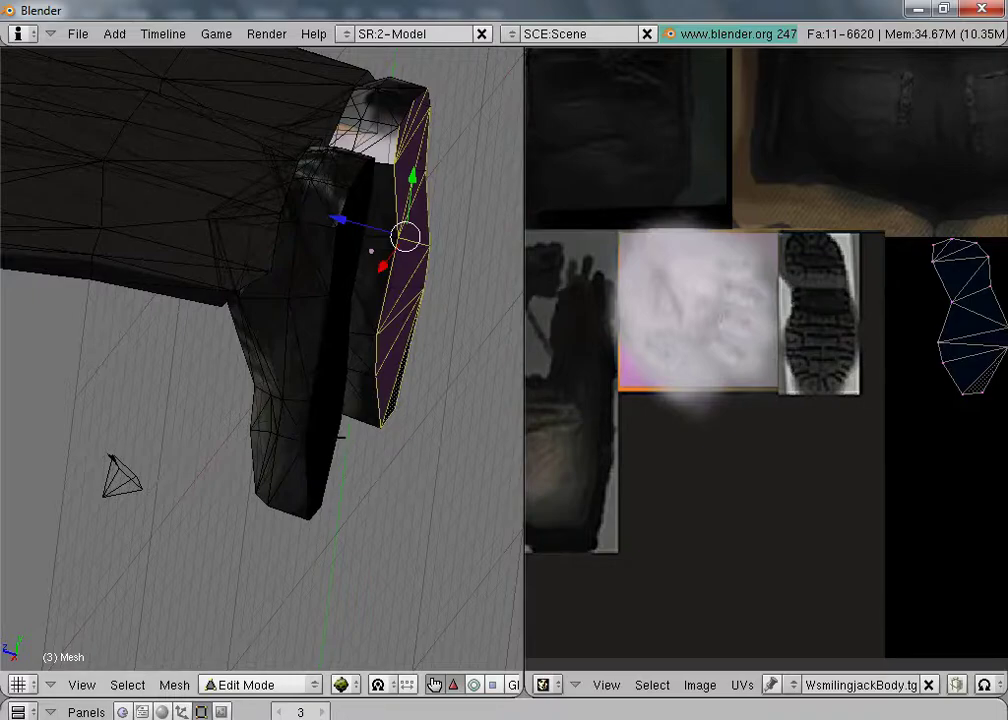
right_click(335, 437, "shift")
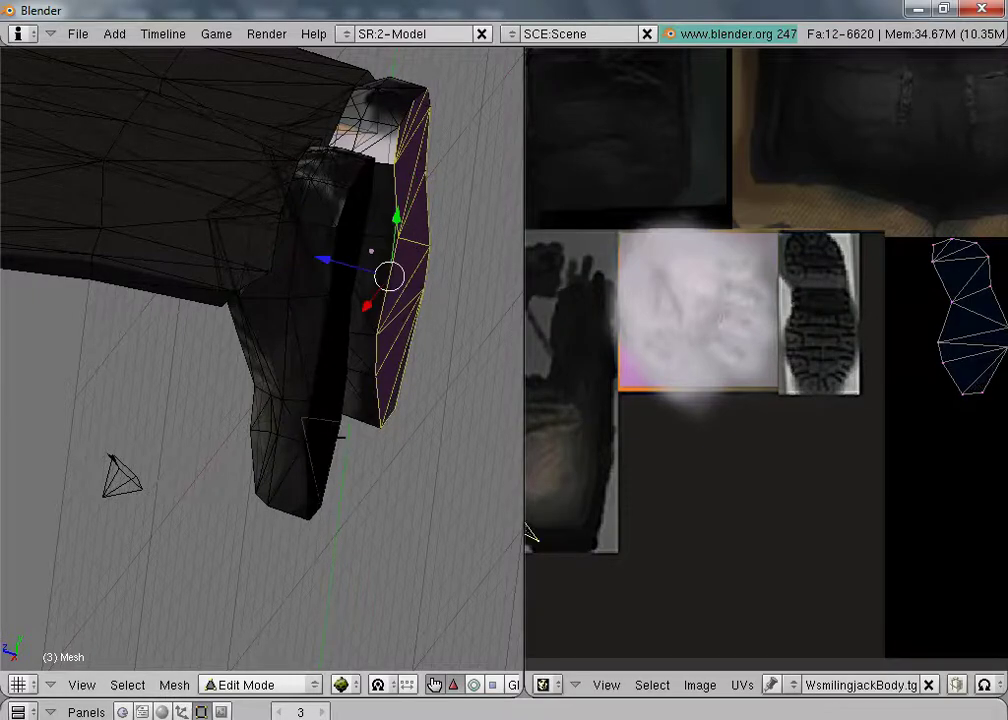
middle_click_drag(379, 462, 364, 495)
key("ctrl+z")
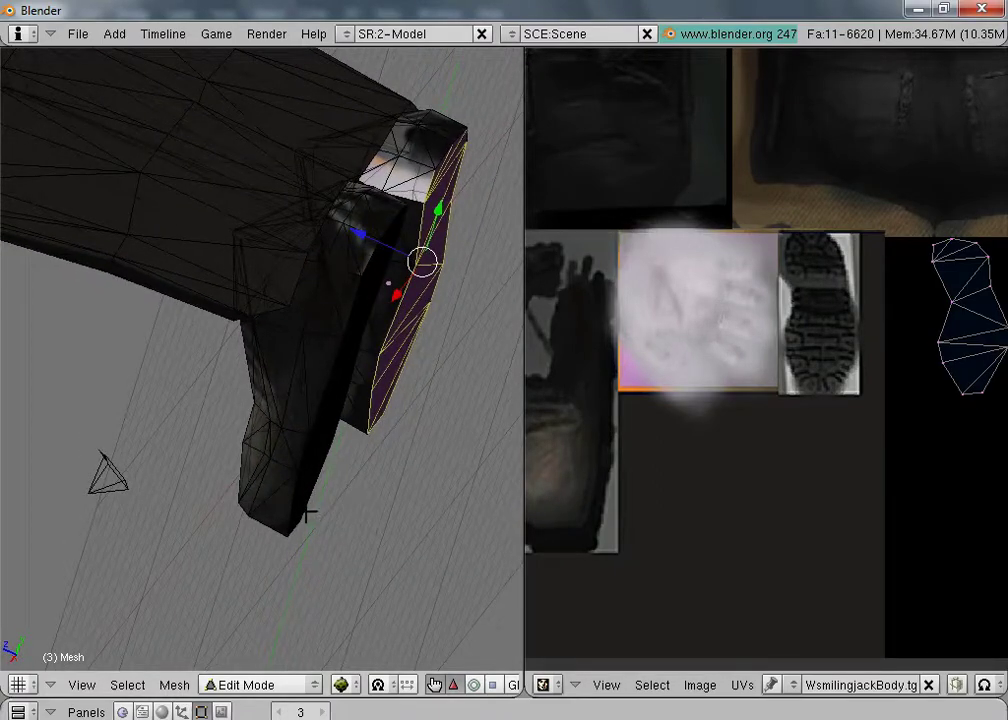
Step: Add all linked faces of the character's left shoe sole to the selection
right_click(304, 514, "shift")
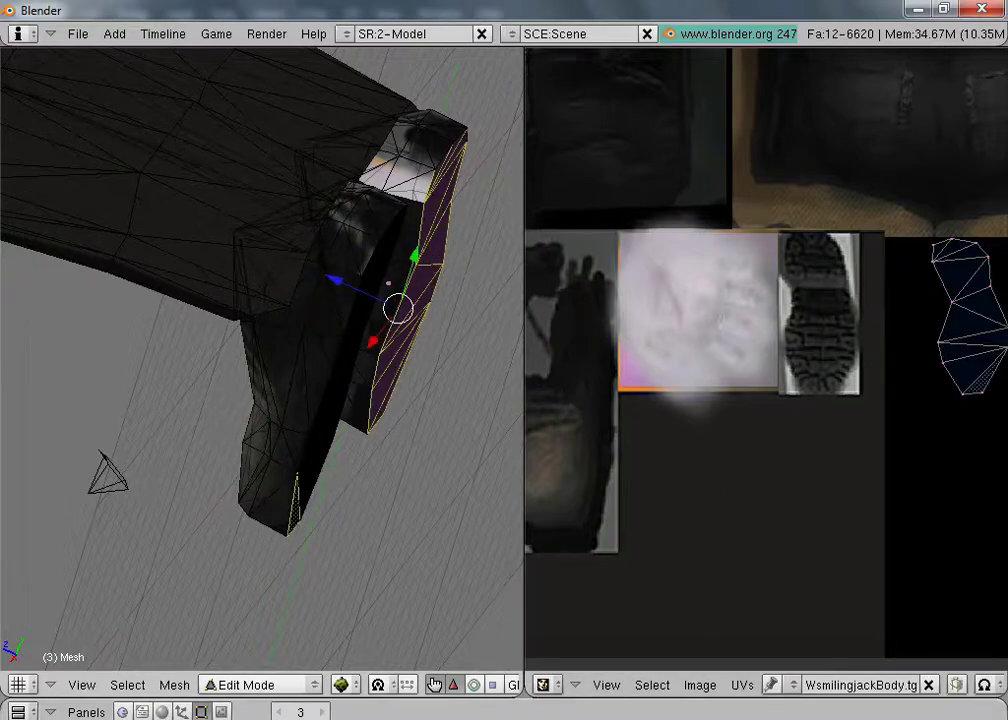
key("ctrl+l")
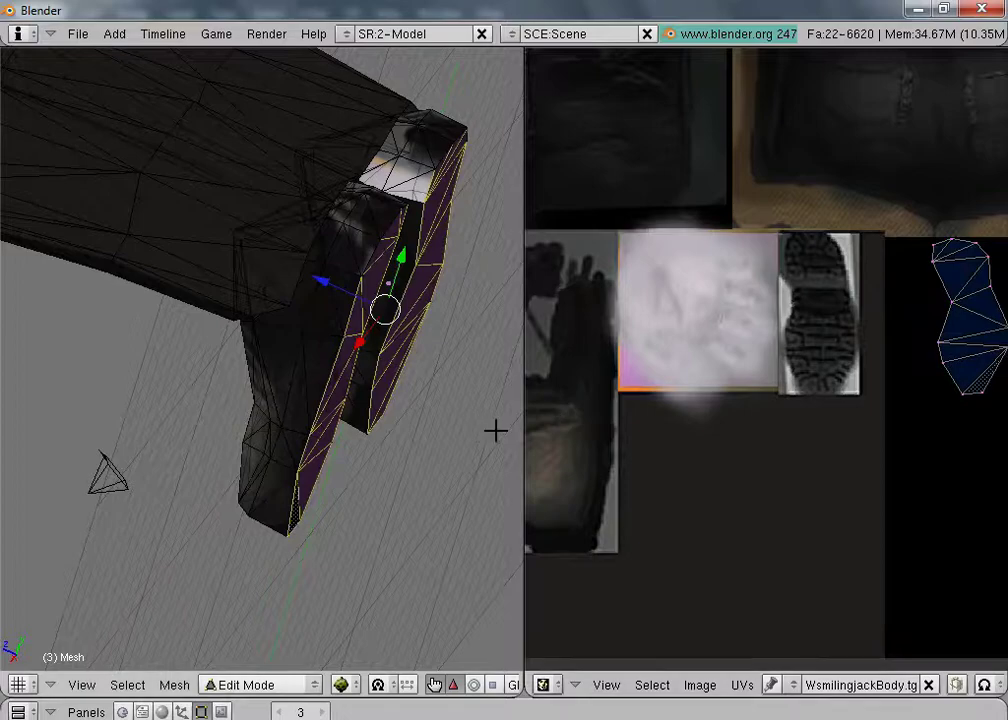
middle_click_drag(495, 428, 351, 405)
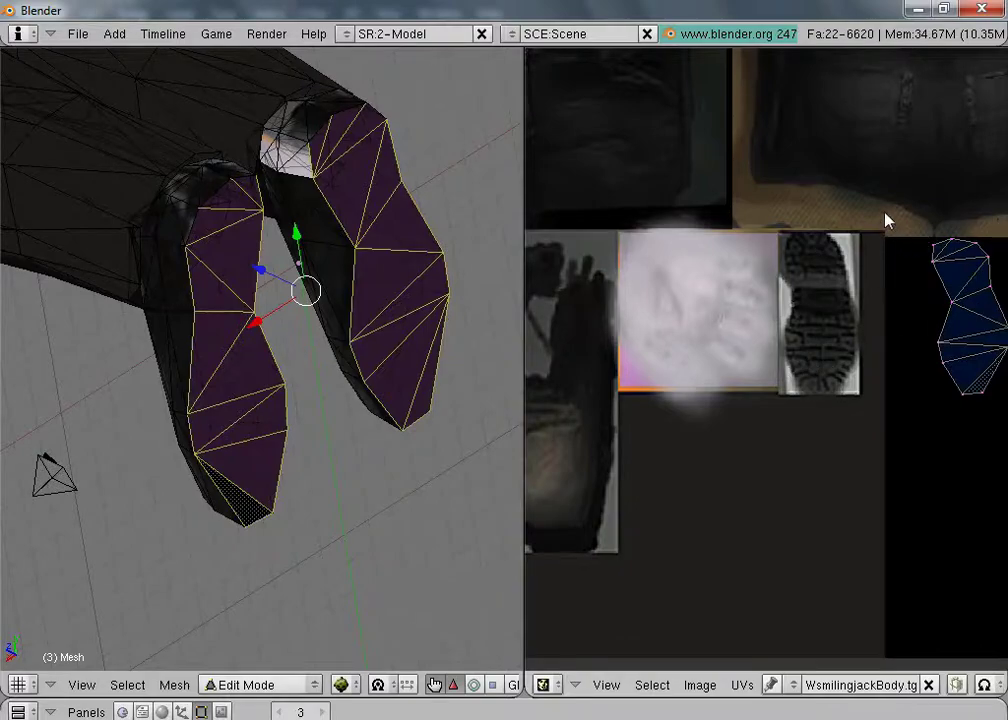
Step: Select all the UVs of both shoe soles in the UV layout
mouse_move(892, 200)
left_mouse_down("ctrl")
mouse_move(918, 330)
mouse_move(995, 190)
left_mouse_up("ctrl")
mouse_move(884, 205)
left_mouse_down("ctrl")
mouse_move(1007, 252)
mouse_move(950, 214)
mouse_move(798, 343)
mouse_move(804, 278)
left_mouse_up("ctrl")
scroll(937, 272, "down", 1)
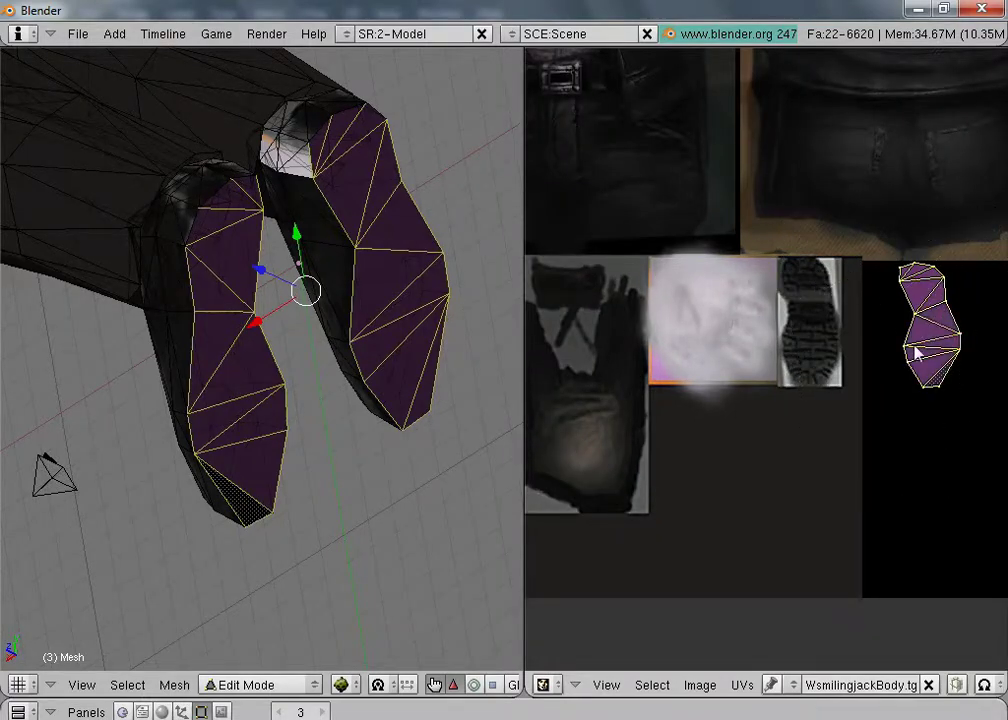
key("a")
key("a")
key("l")
key("l")
key("l")
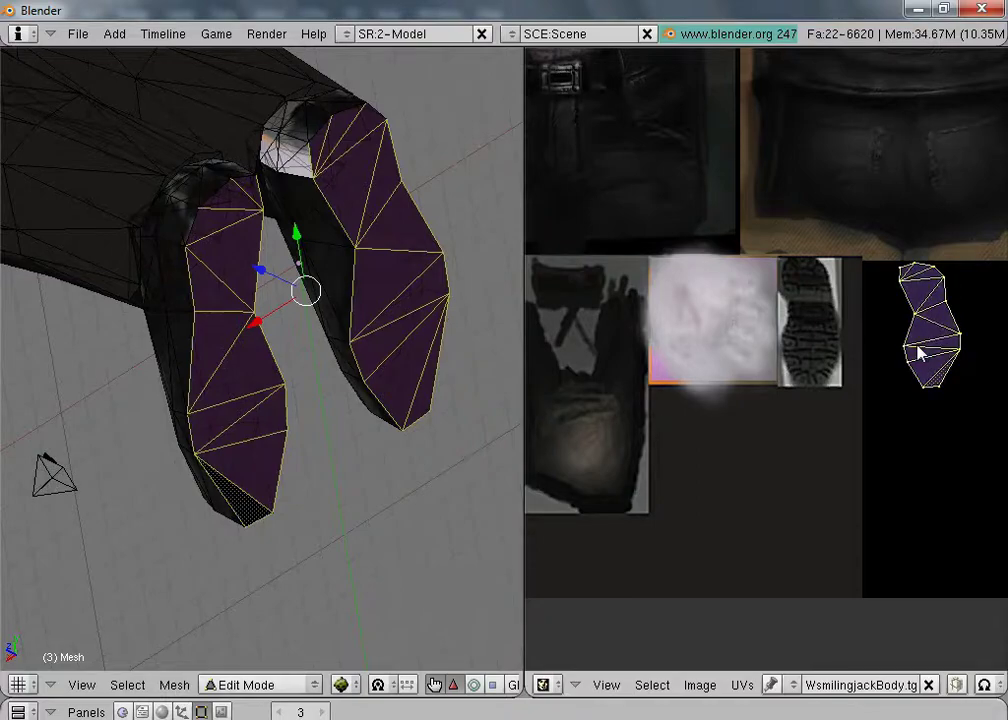
key("a")
key("a")
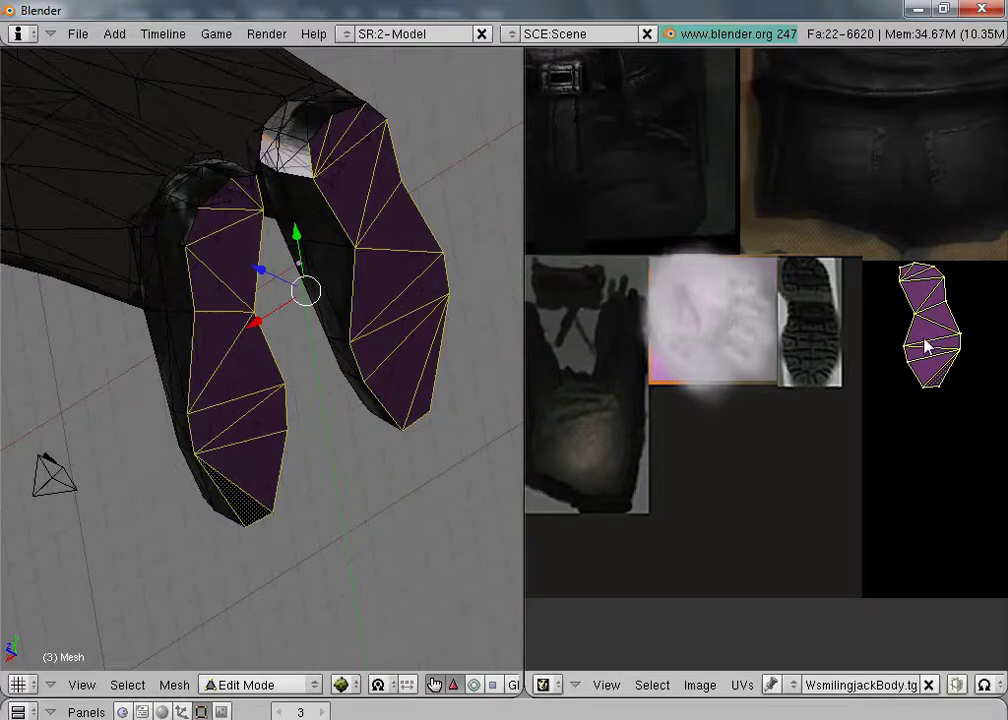
Step: Move the sole UVs about -119 along X so they lie on the boot tread texture
key("g")
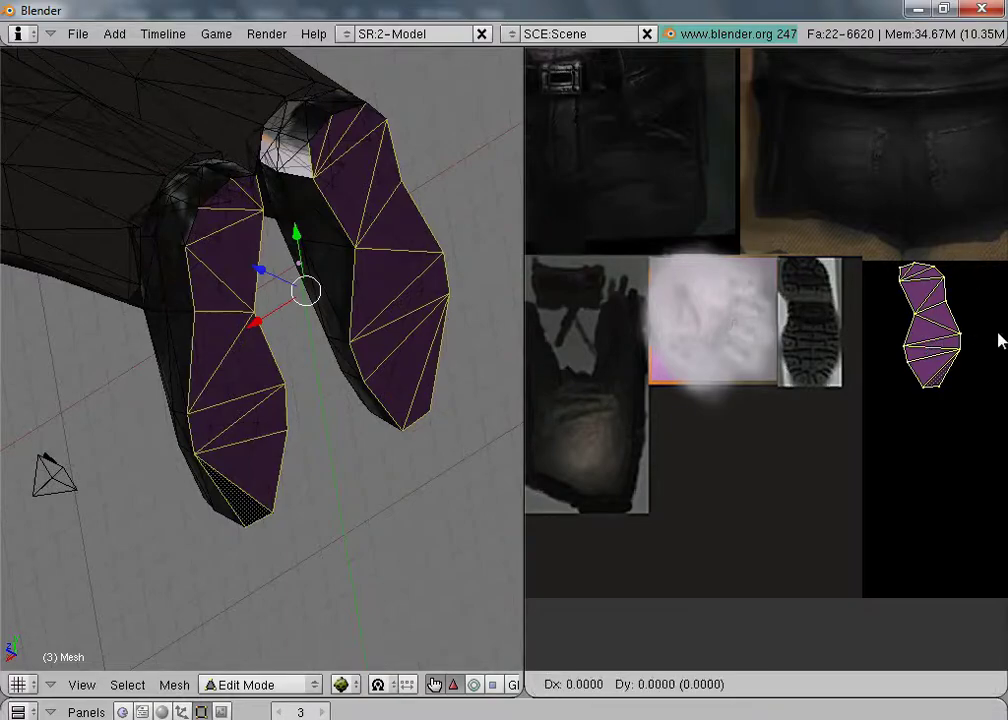
key("Left")
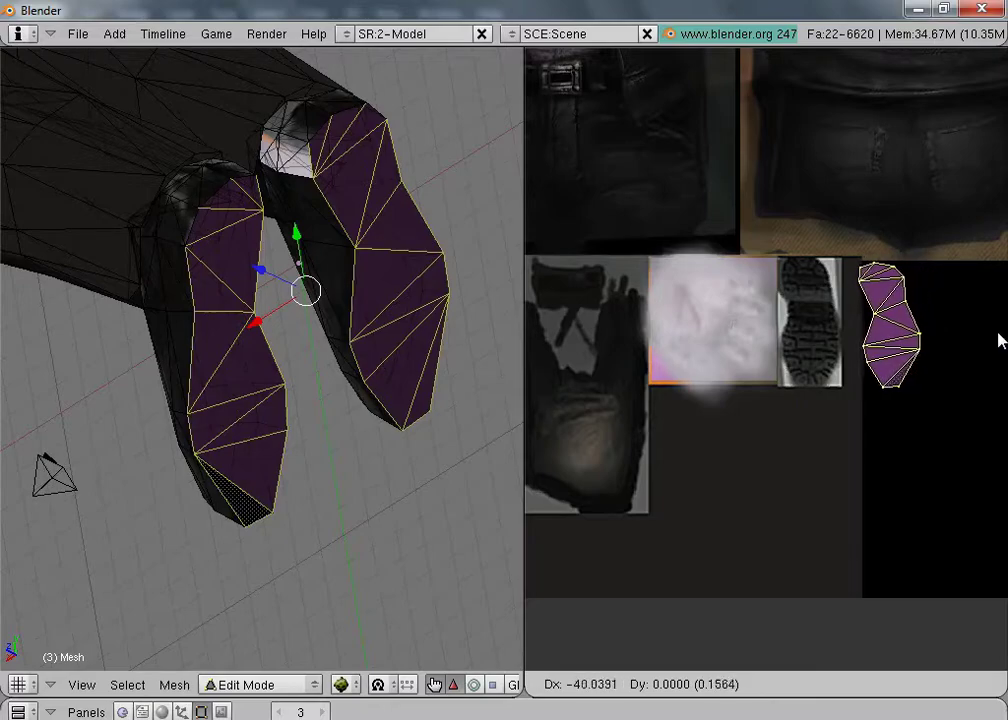
key("Left")
key("Left")
key("Left")
key("Left")
key("Left")
key("Left")
key("Left")
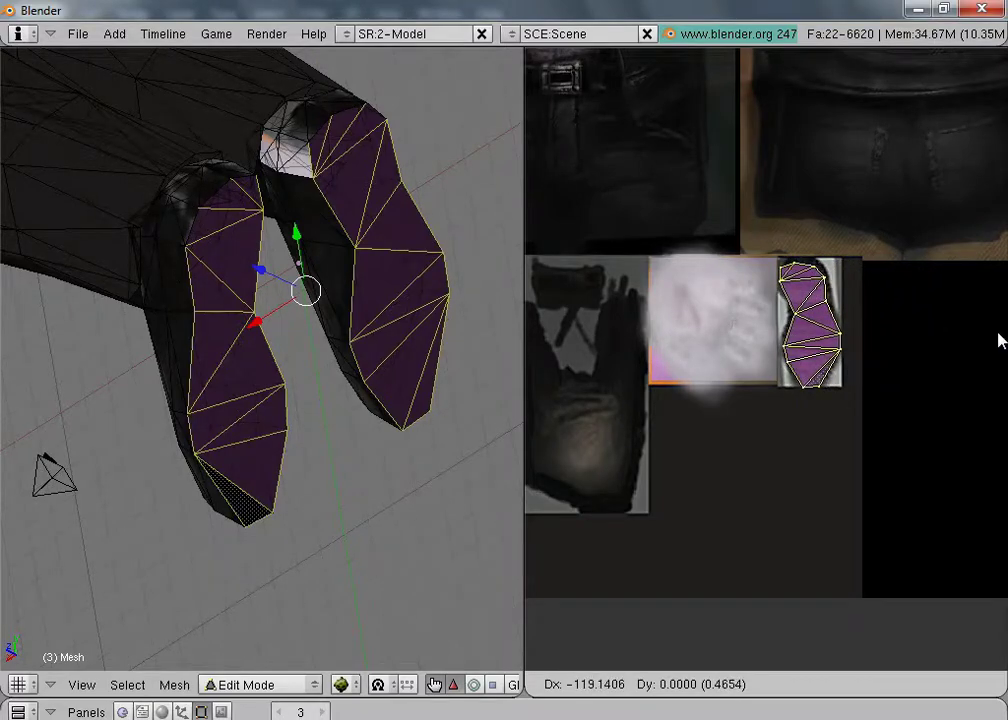
key("Return")
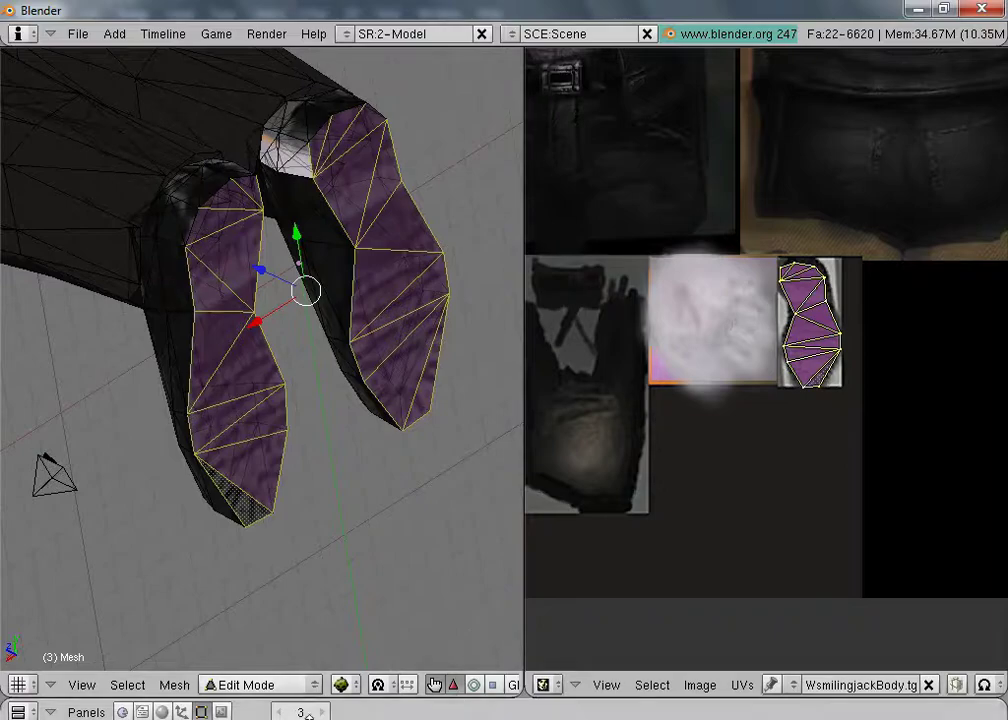
Step: Switch to Object Mode and examine the tread texture on the soles and the texture around the heels
left_click(283, 688)
left_click(265, 667)
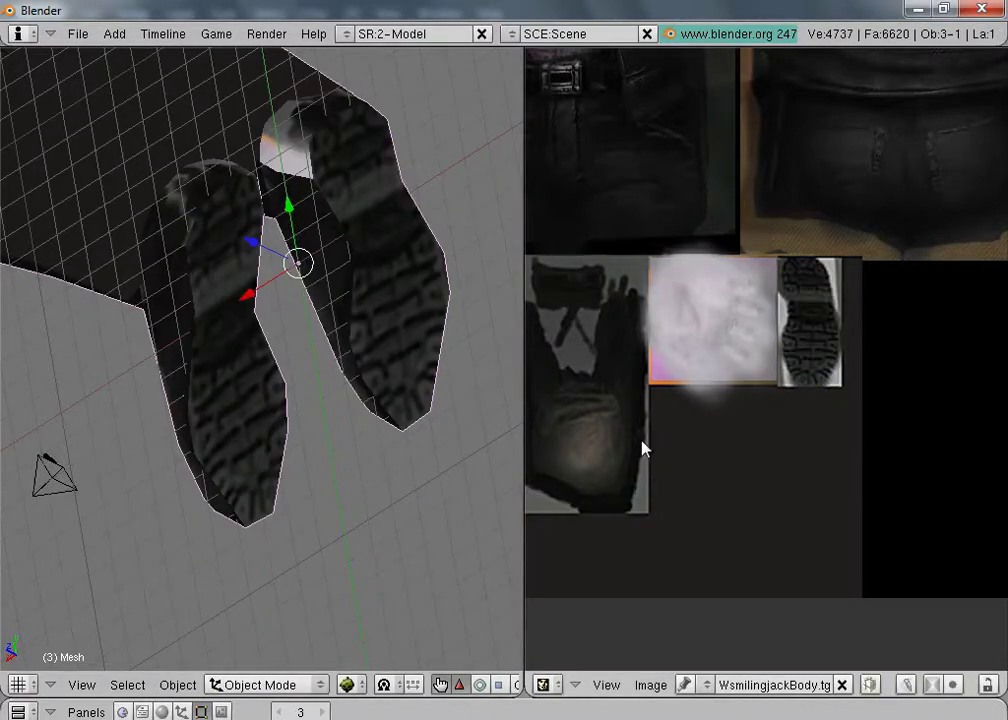
scroll(641, 446, "up", 3)
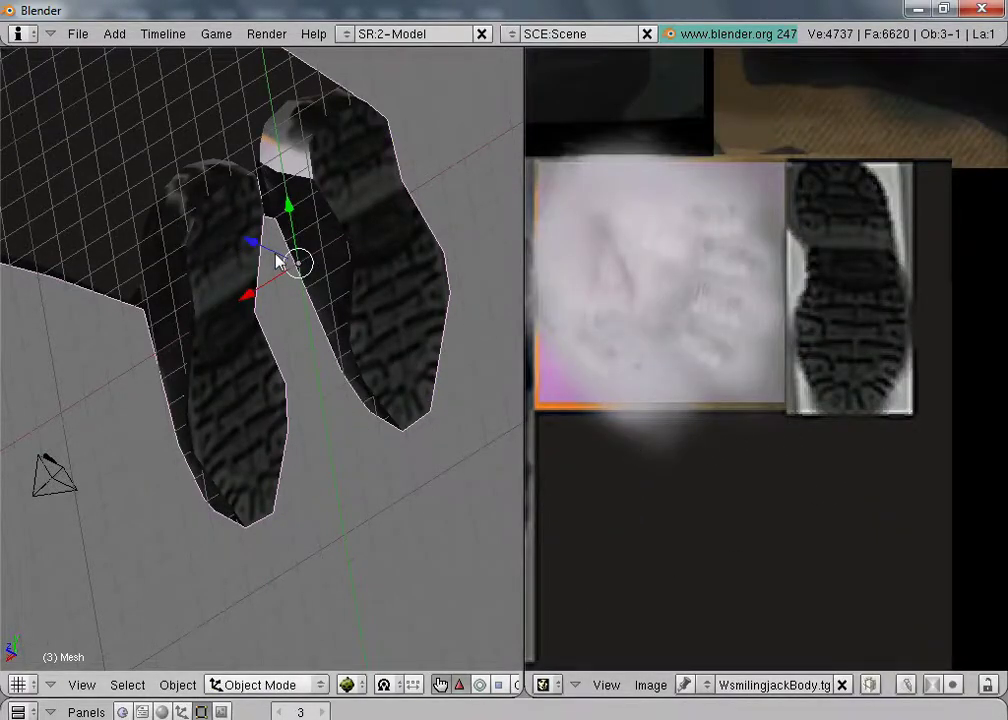
middle_click_drag(217, 199, 237, 402)
scroll(250, 398, "up", 3)
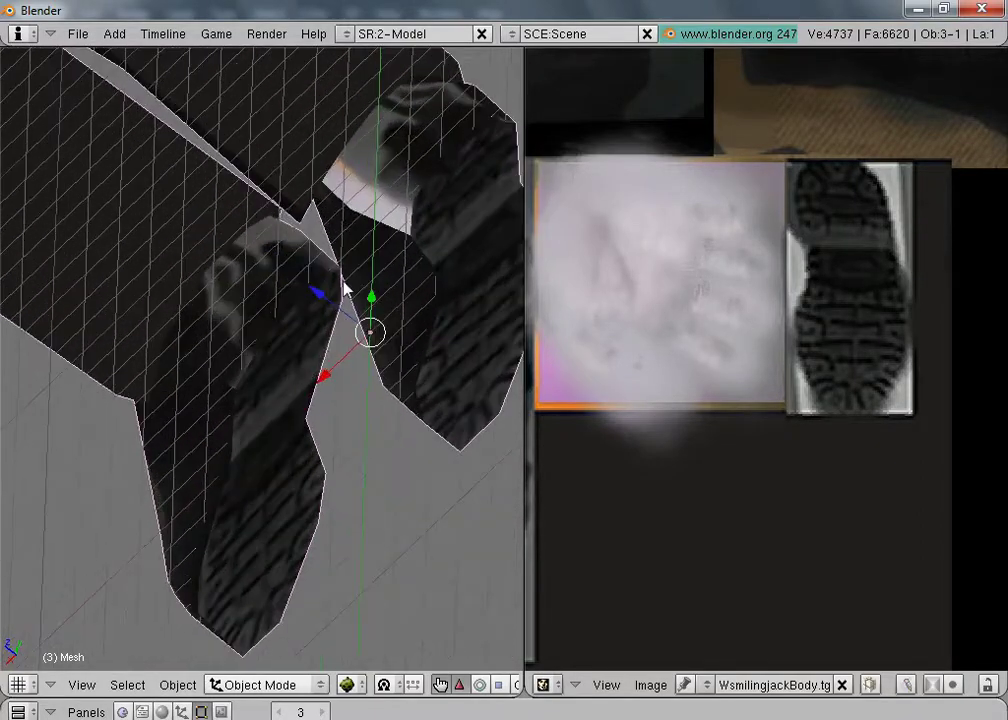
Step: In Edit Mode, clear the face selection and select all linked faces of the character's right shoe heel
left_click(256, 685)
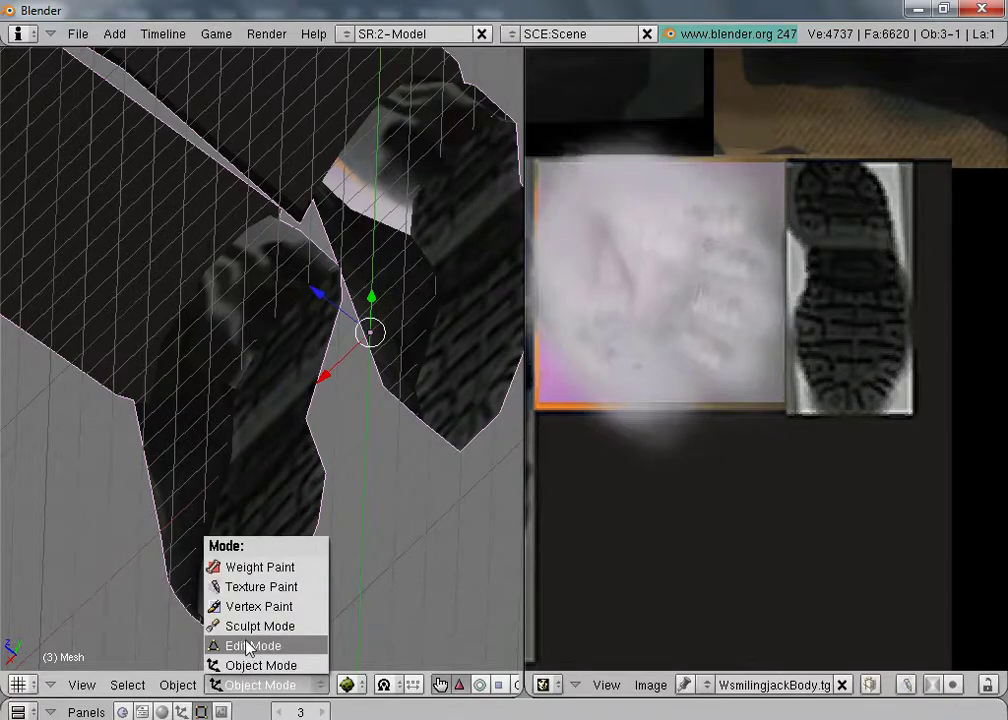
left_click(236, 646)
key("a")
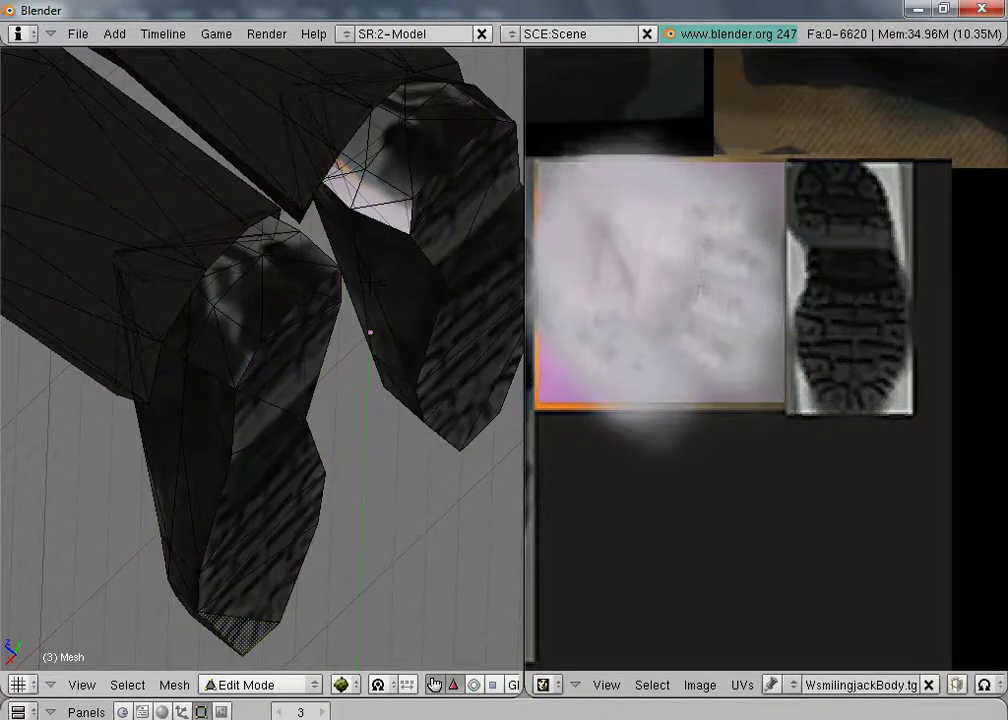
right_click(386, 213)
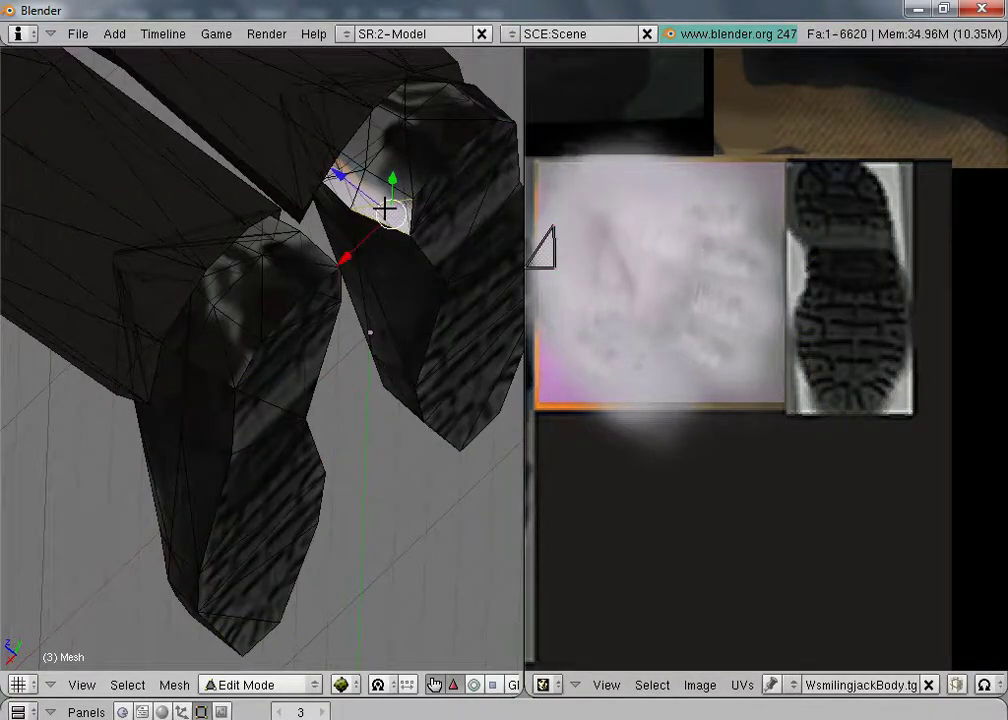
key("l")
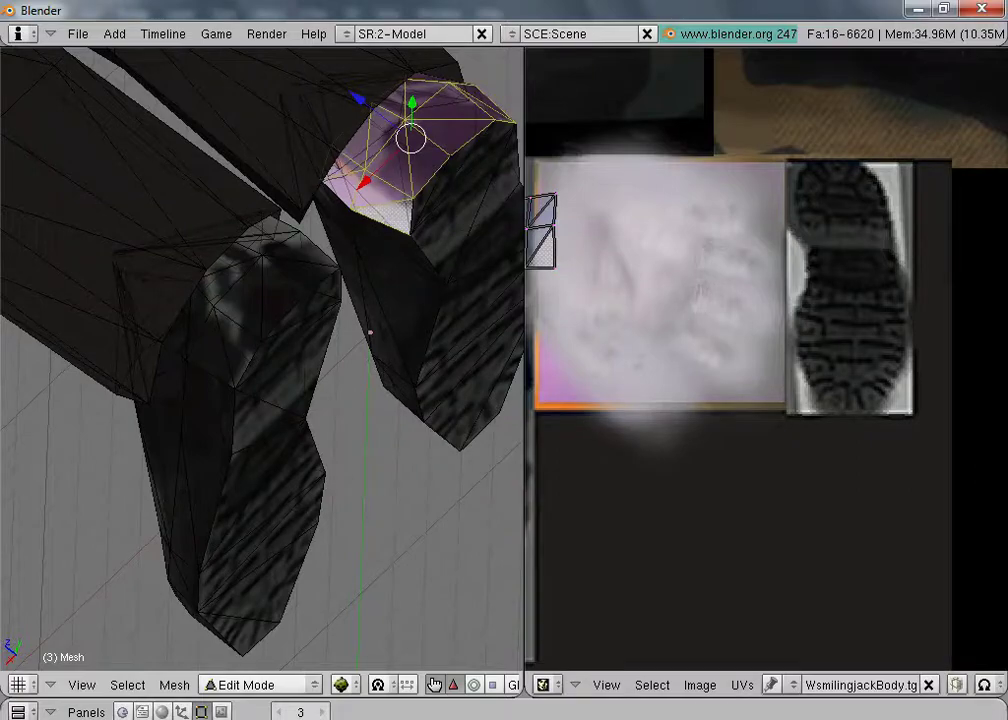
scroll(675, 308, "down", 2)
middle_click_drag(745, 385, 805, 486)
scroll(815, 495, "up", 2)
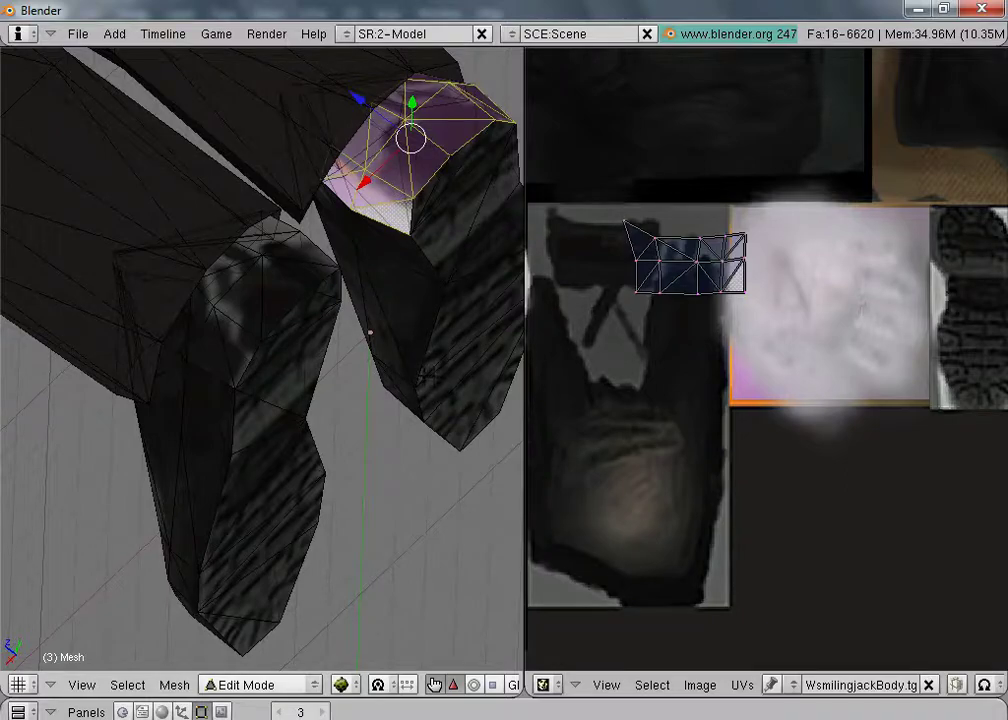
middle_click_drag(370, 332, 493, 565)
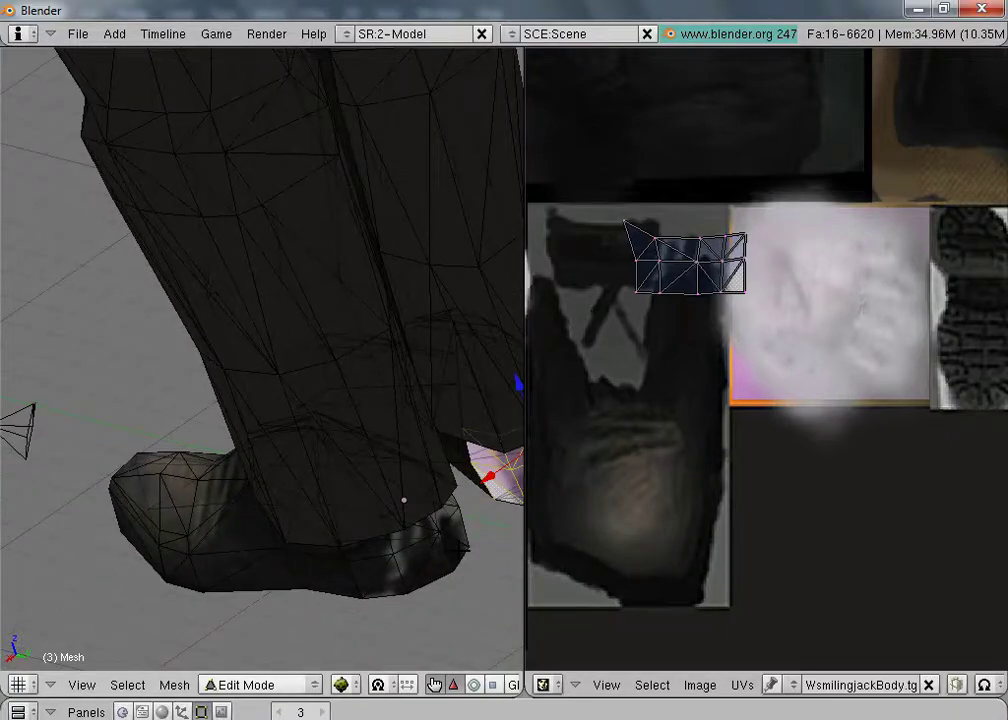
right_click(449, 543, "shift")
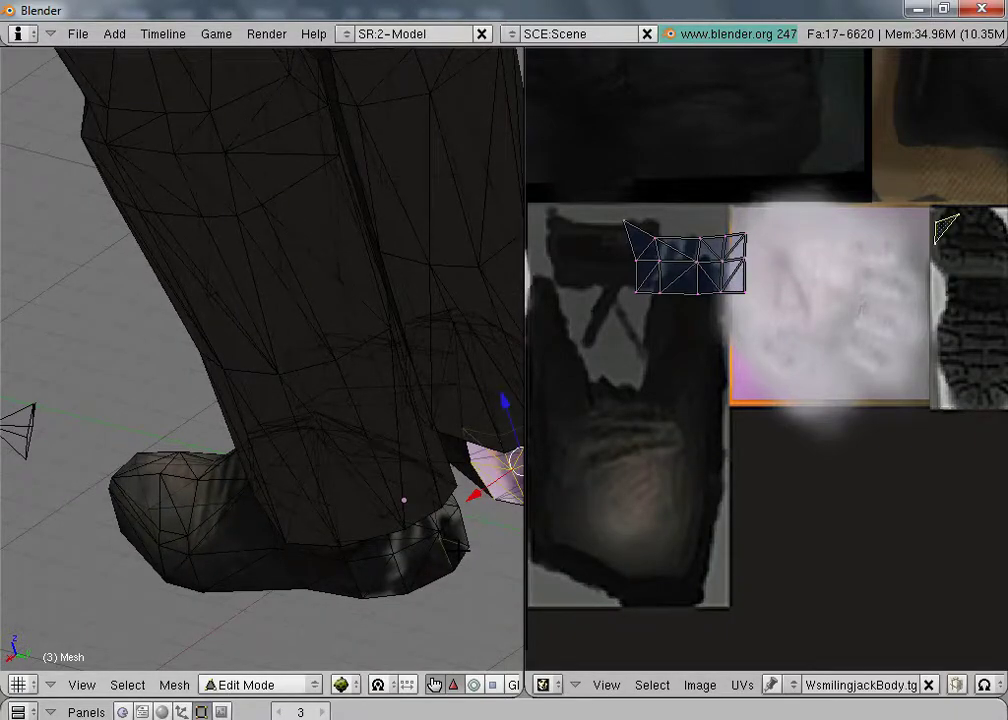
key("ctrl+l")
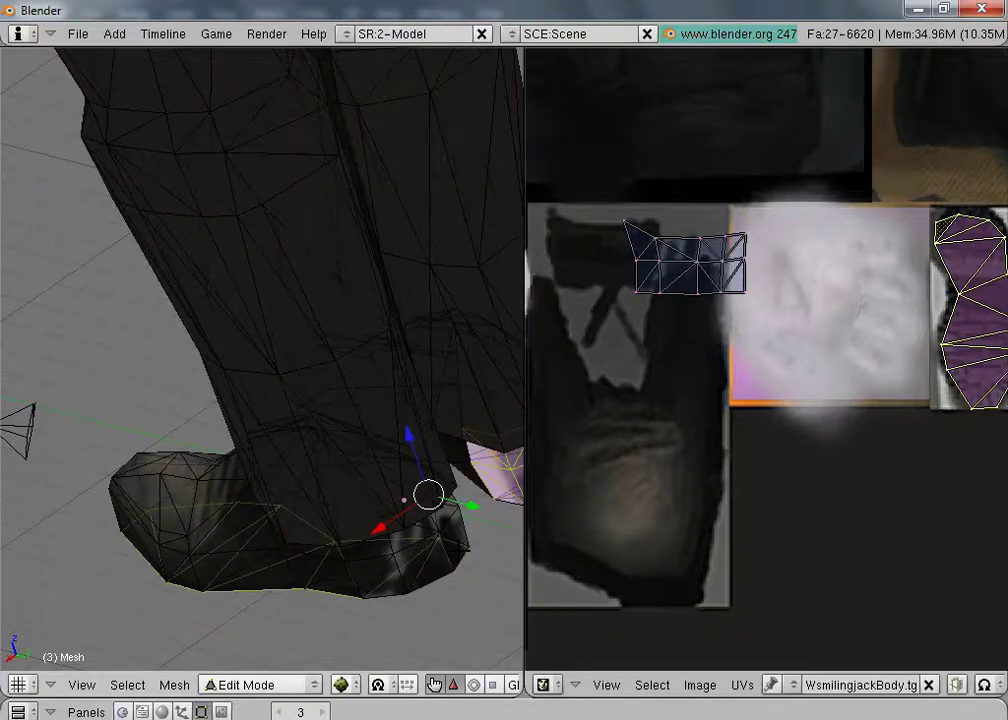
key("ctrl+z")
key("ctrl+z")
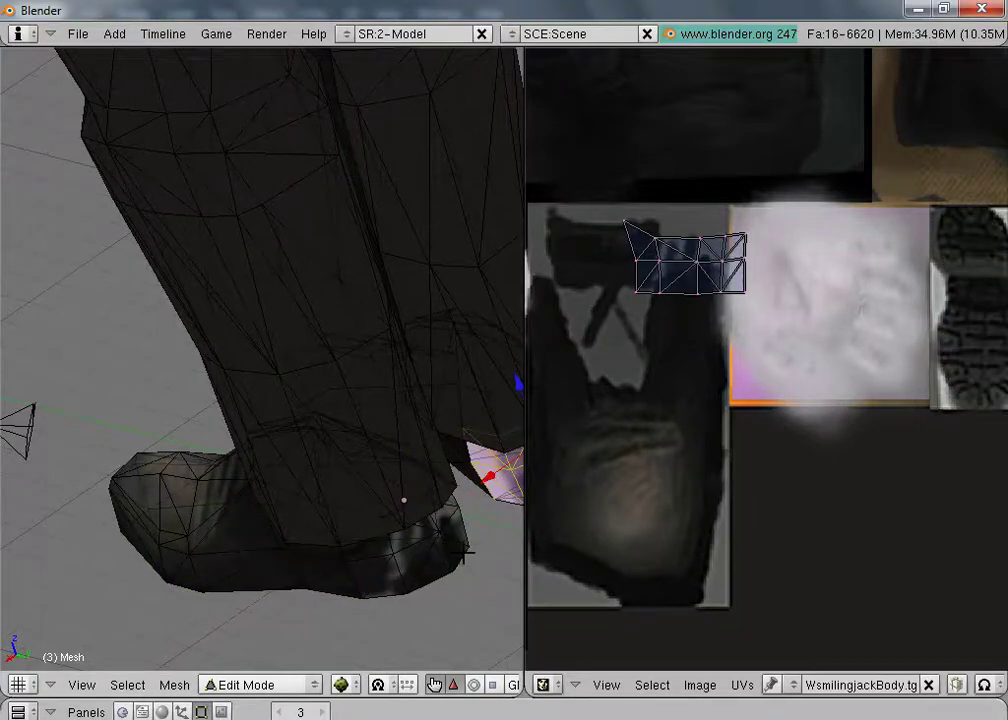
Step: Add all linked faces of the character's left shoe heel to the selection
middle_click_drag(466, 552, 481, 567)
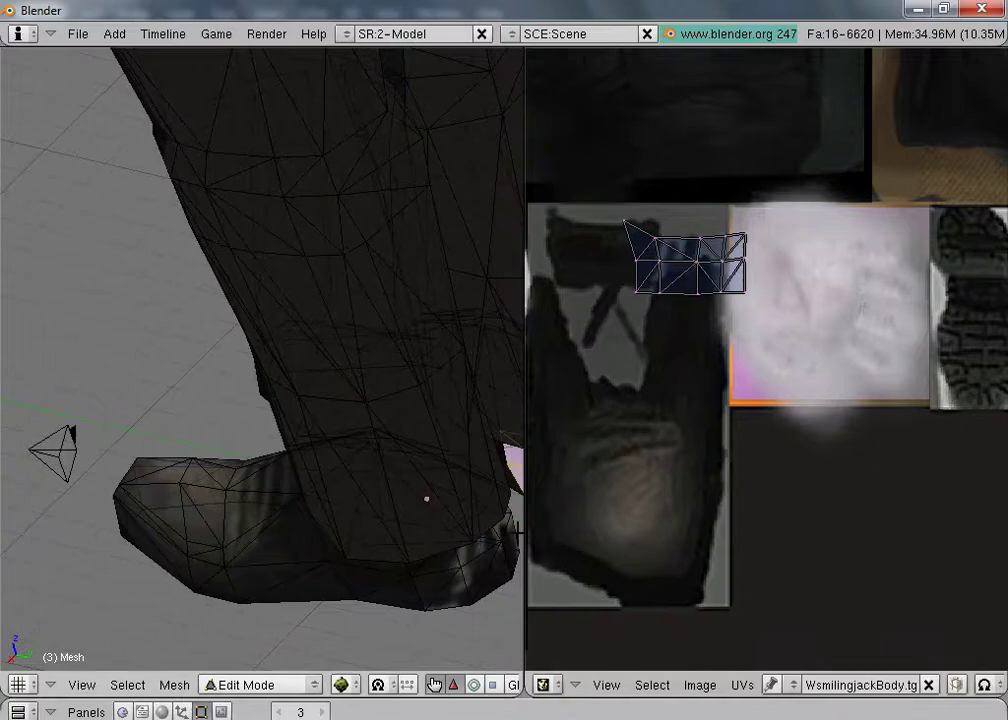
right_click(508, 530, "shift")
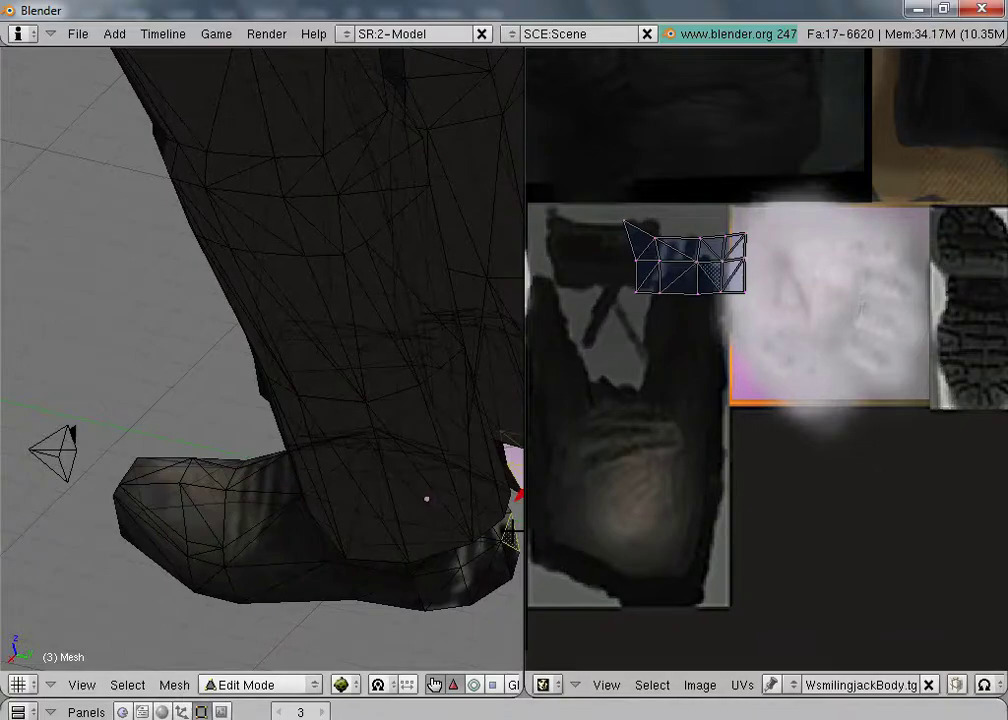
key("ctrl+l")
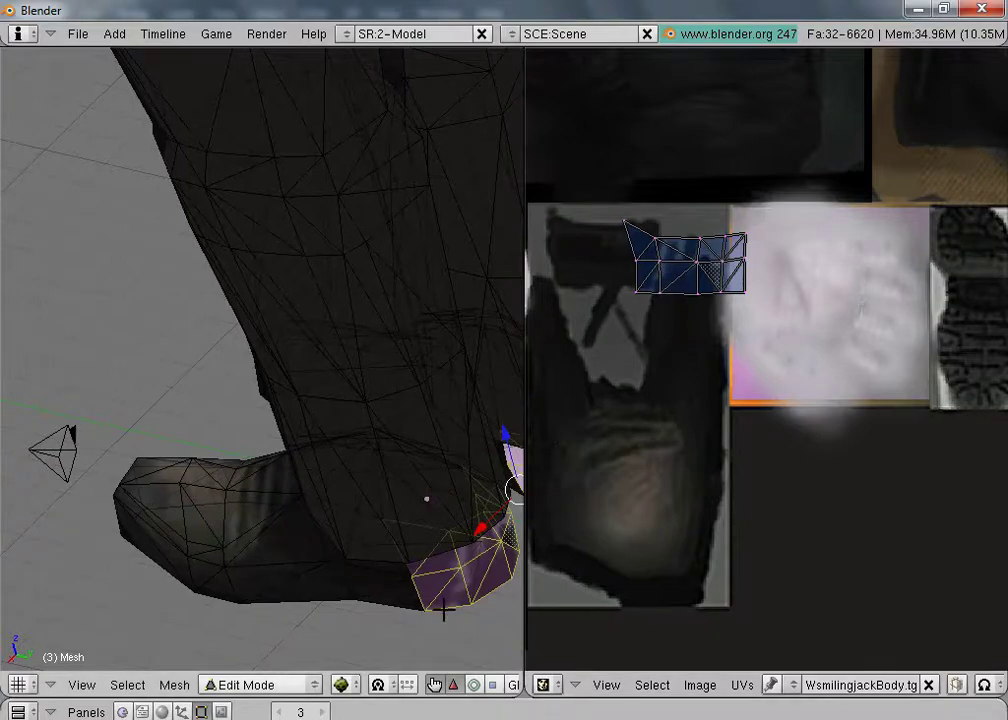
scroll(443, 611, "down", 2)
middle_click_drag(439, 603, 392, 566)
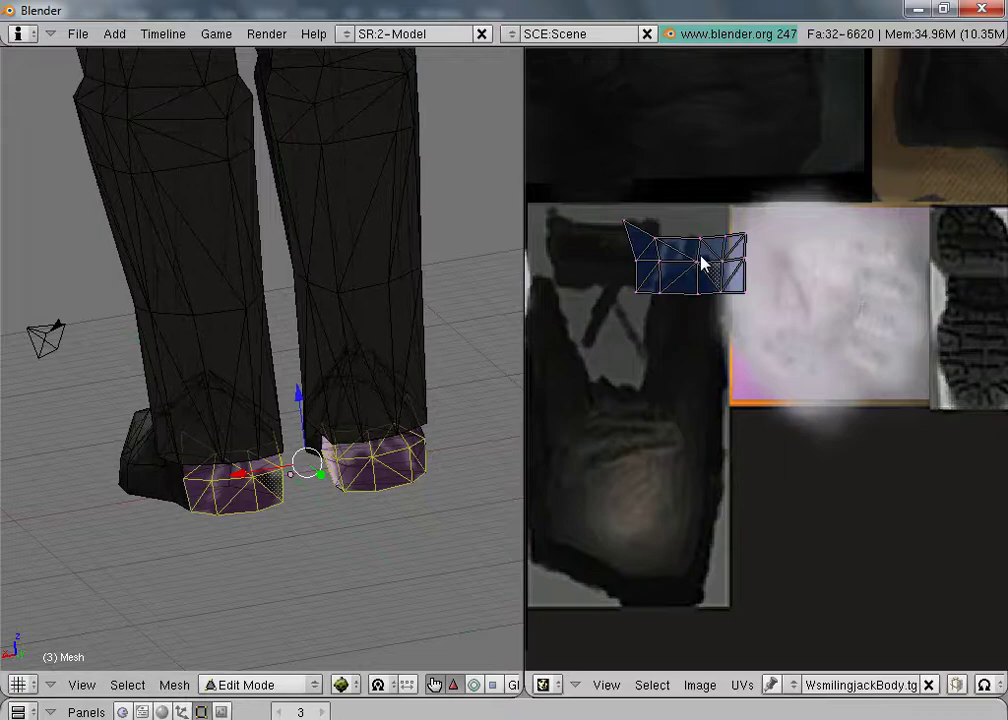
Step: Select all the heel UVs and move them about -53 along X and 8 along Y onto the dark strip above the boot texture
key("a")
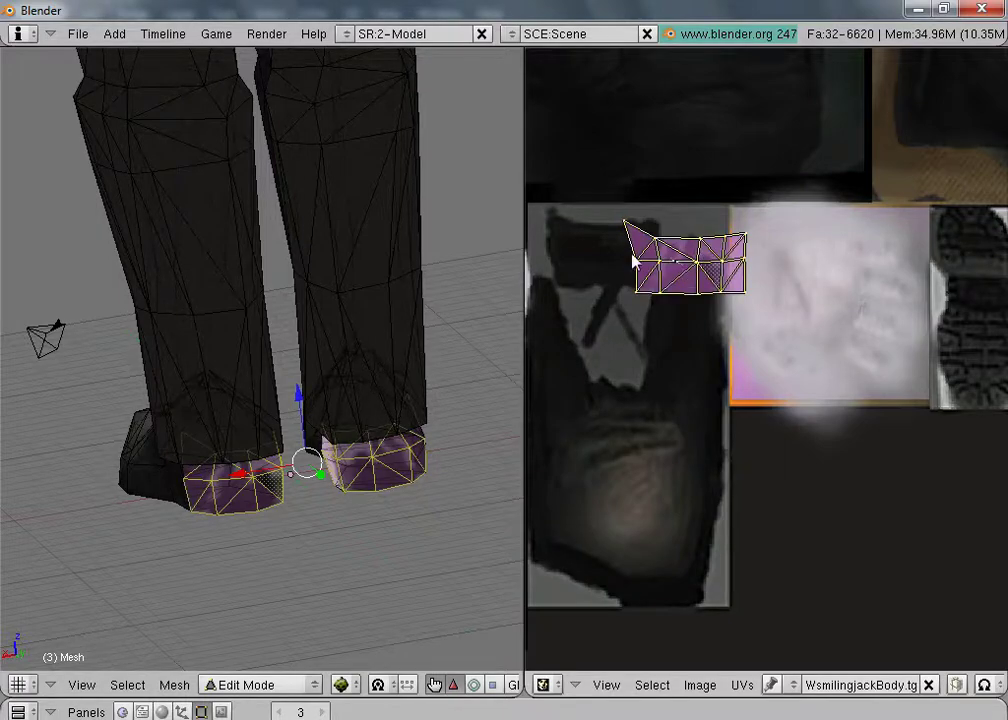
key("g")
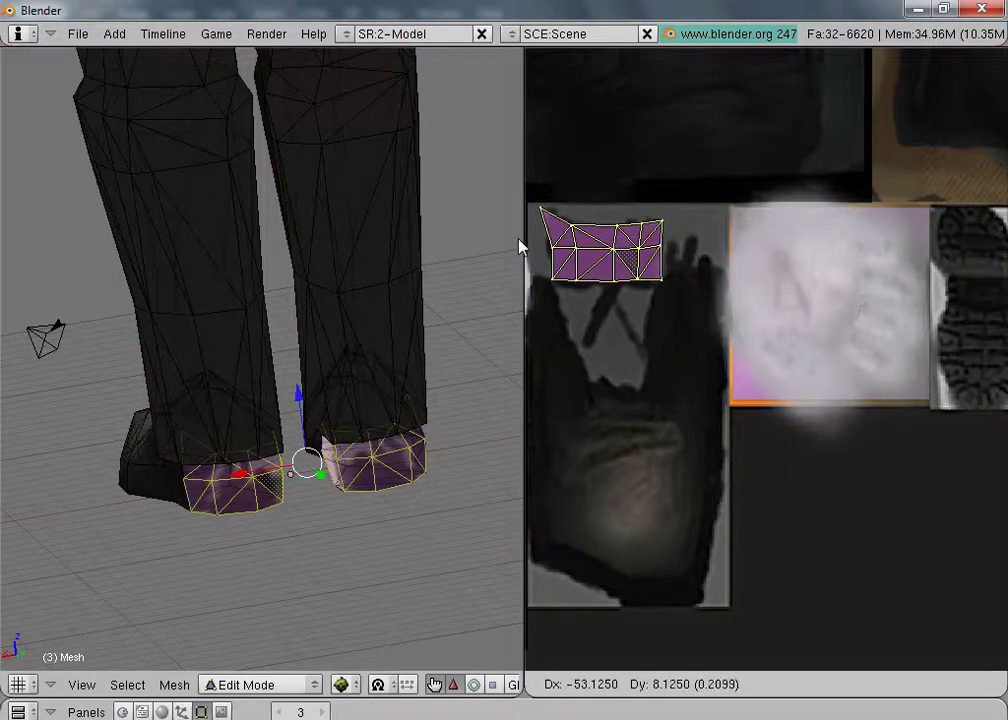
left_click(520, 245)
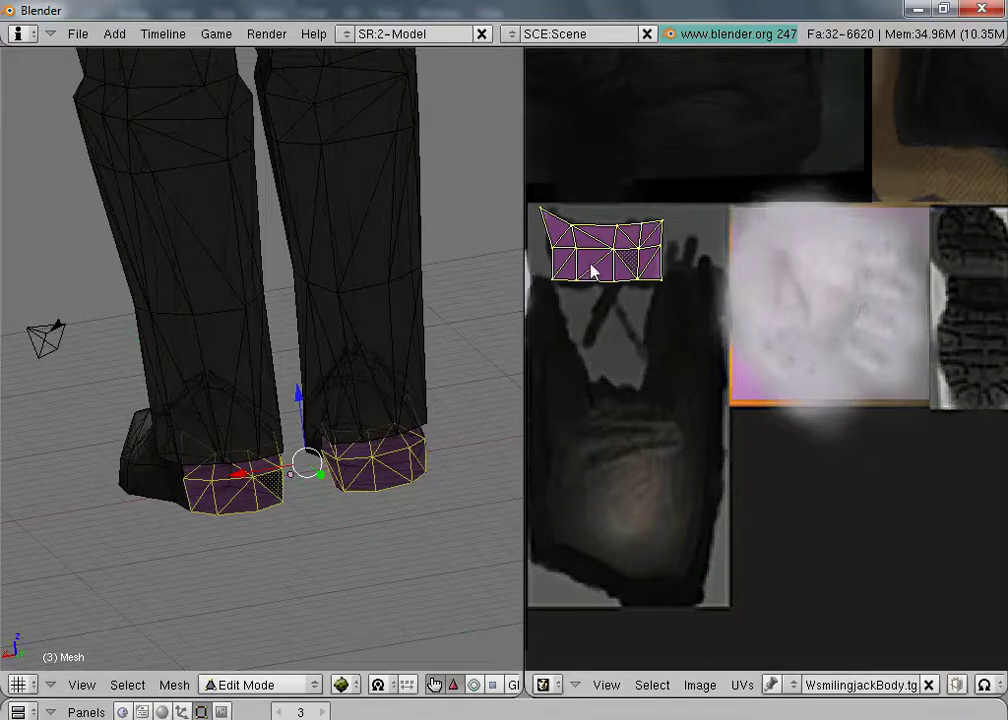
Step: Try the heel UVs on the pale hand texture and return them to the dark strip above the boot texture
left_click_drag(592, 263, 791, 320)
key("Return")
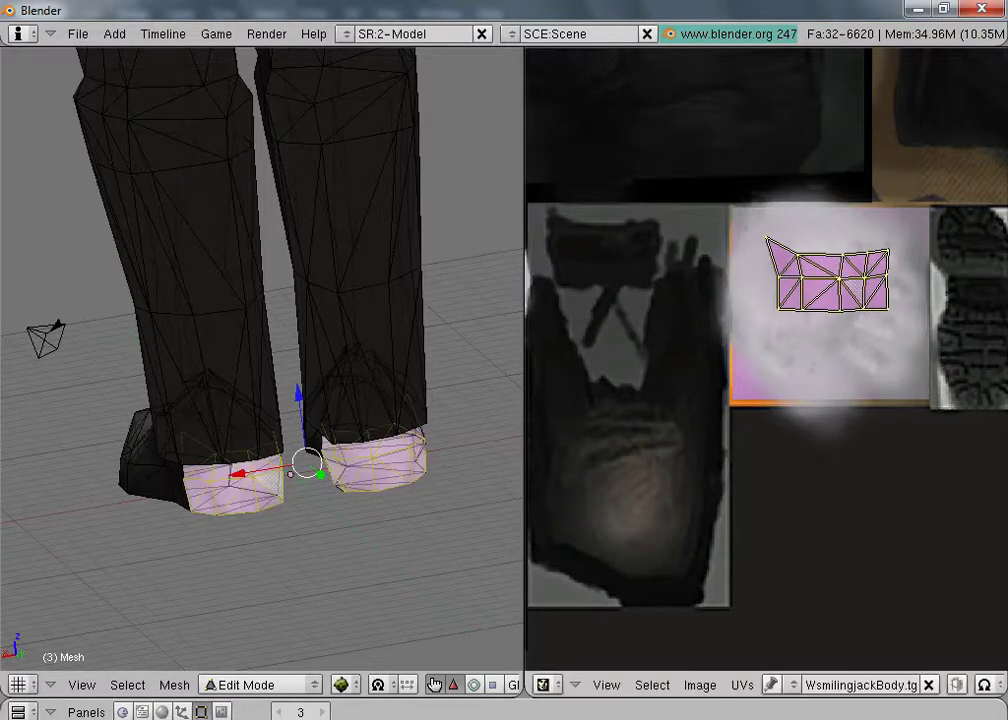
left_click_drag(834, 284, 696, 280)
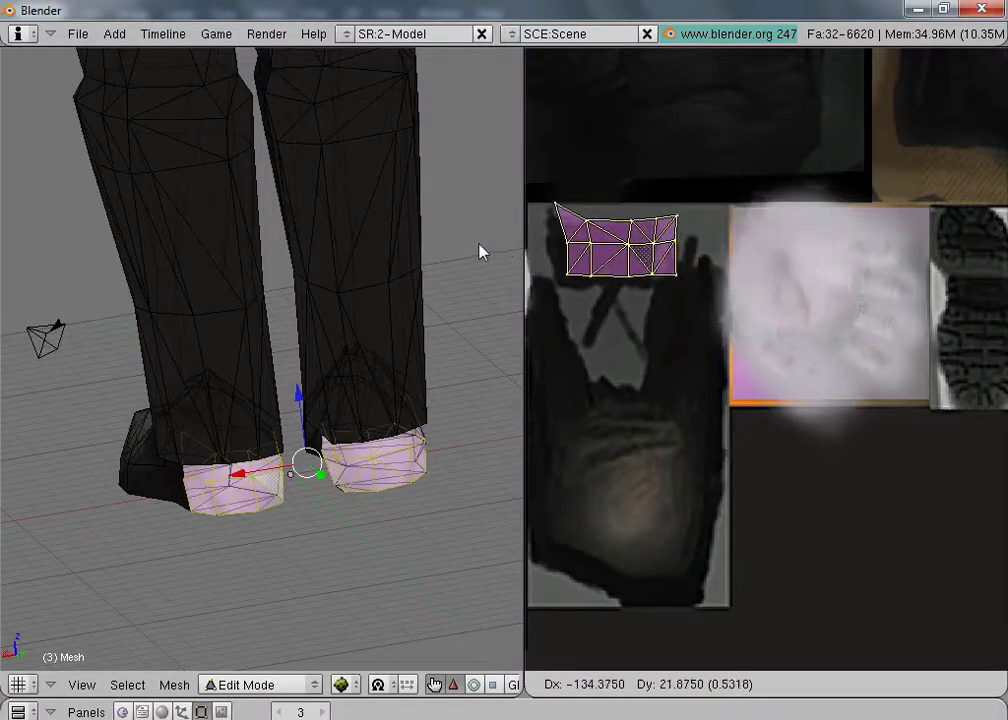
key("Return")
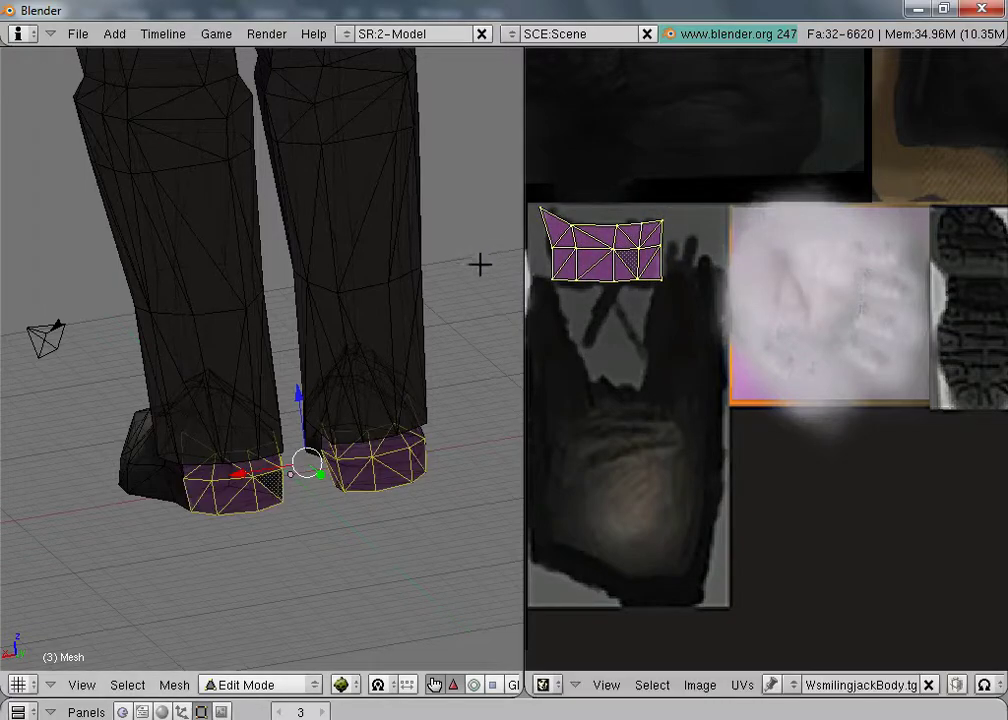
Step: Scale the heel UVs to about 0.766 so they fit inside the dark strip of the boot texture
key("s")
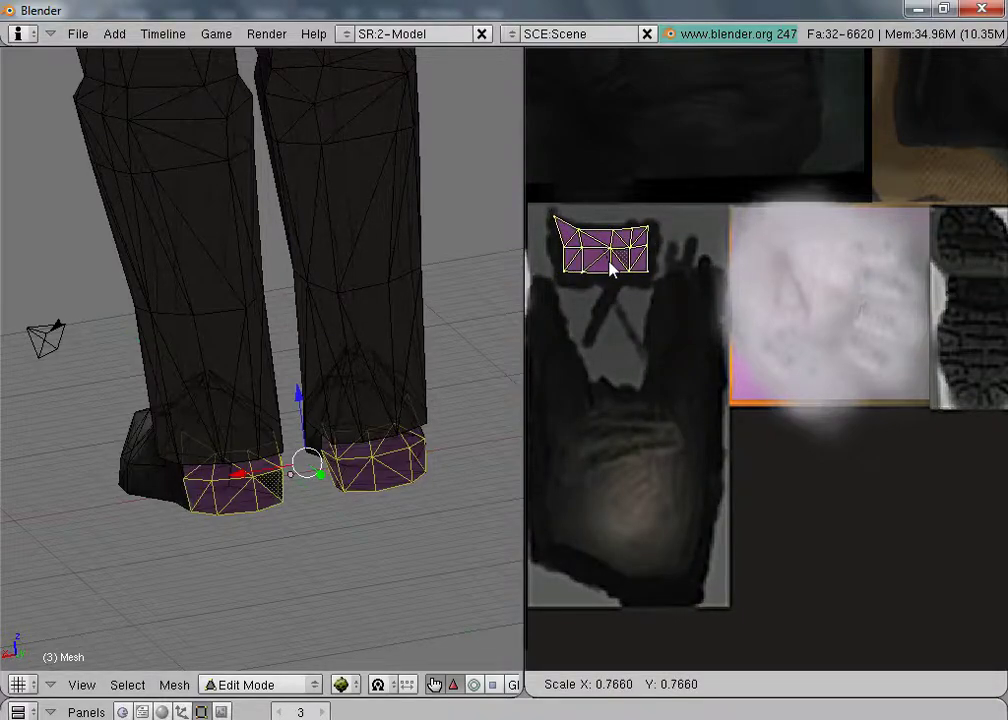
left_click(612, 268)
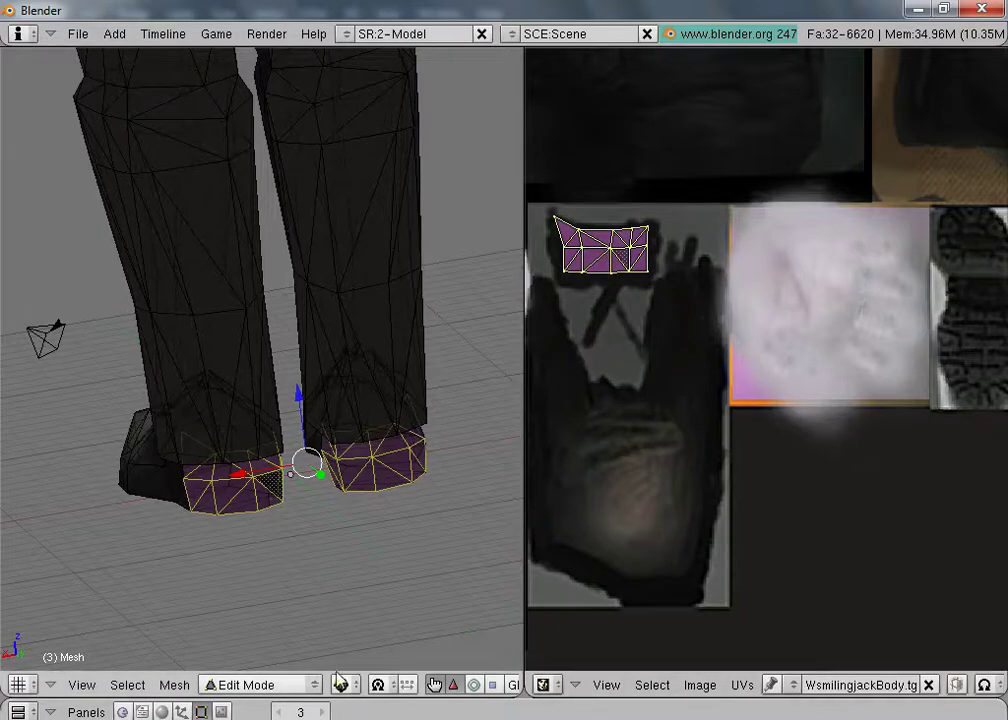
Step: Switch to Object Mode and examine the textured shoes, heels and trouser legs from several angles
middle_click_drag(268, 531, 438, 641)
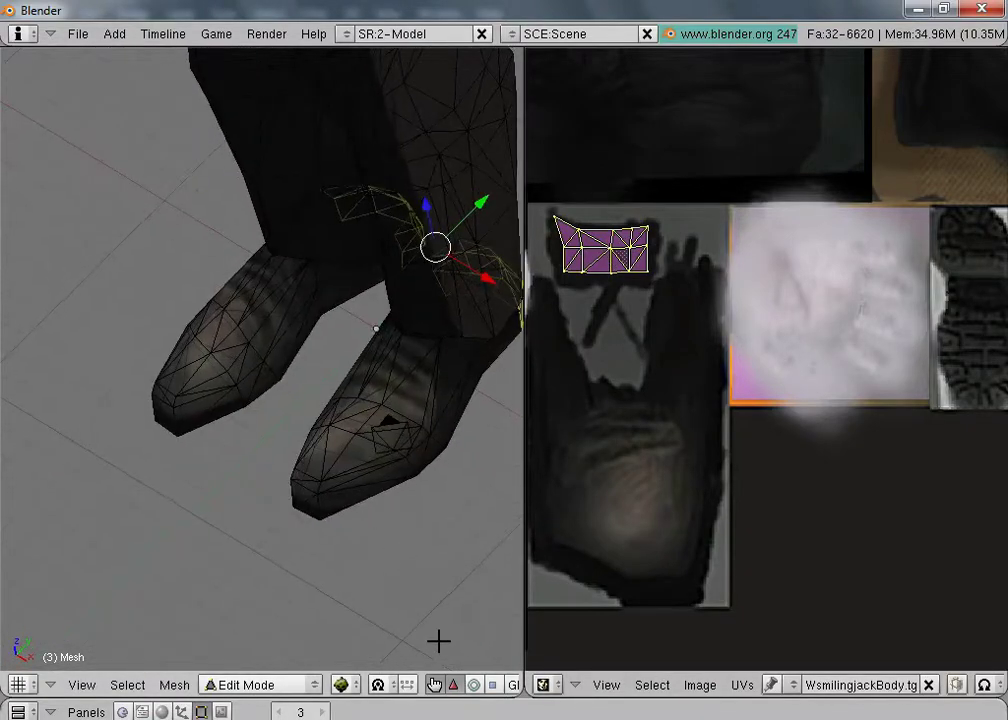
left_click(252, 684)
left_click(256, 666)
middle_click_drag(395, 486, 475, 473)
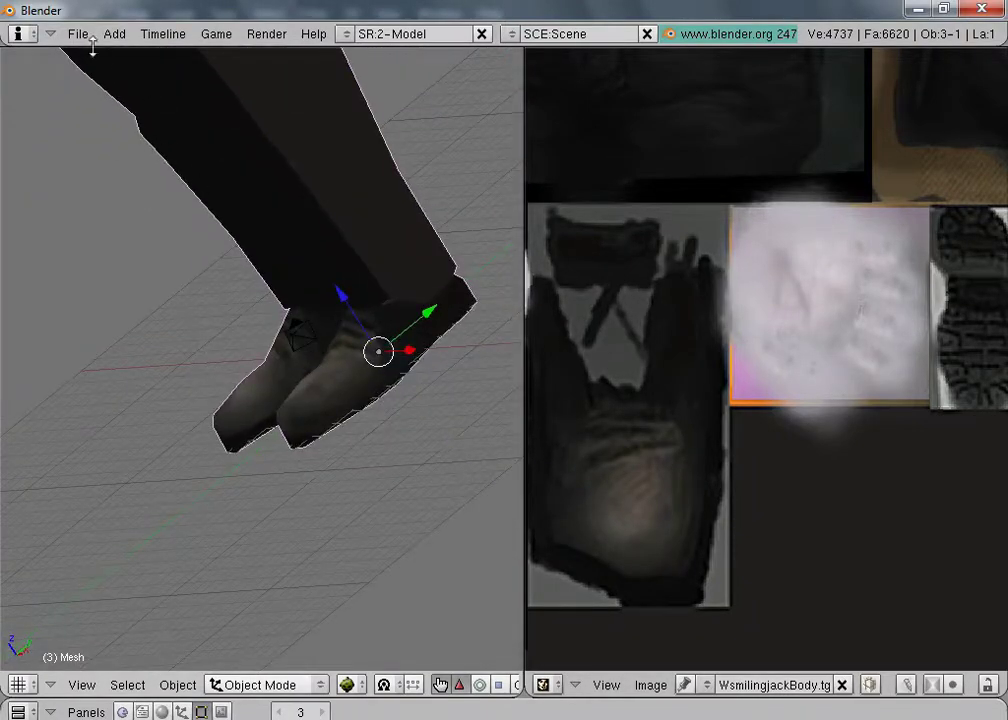
scroll(226, 187, "down", 6)
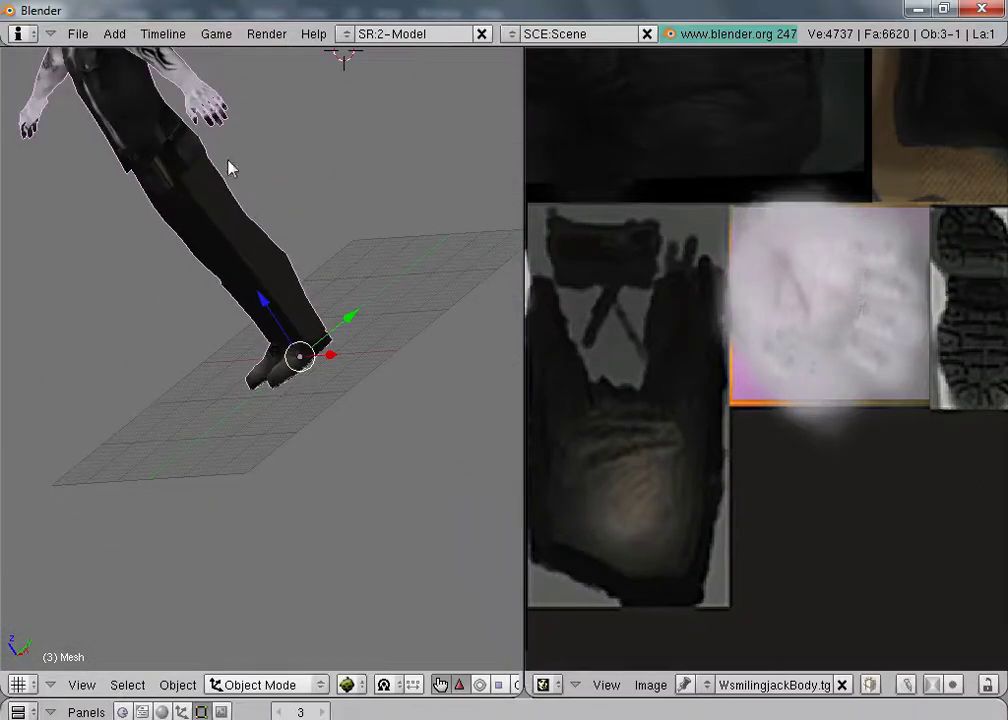
middle_click_drag(229, 169, 294, 96)
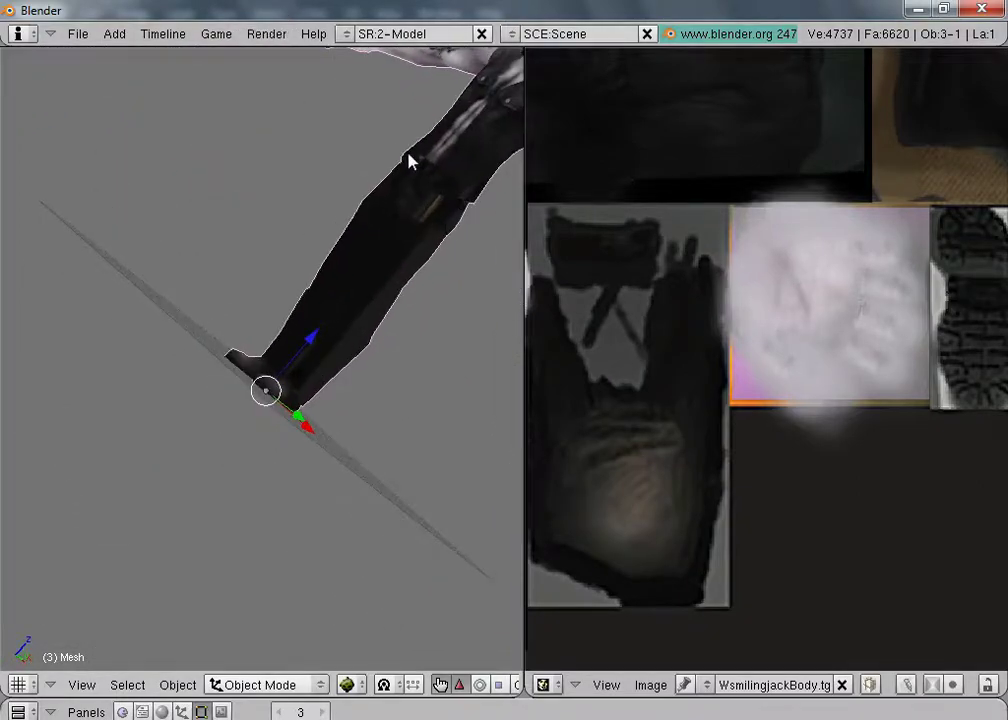
scroll(395, 185, "down", 3)
scroll(362, 288, "up", 9)
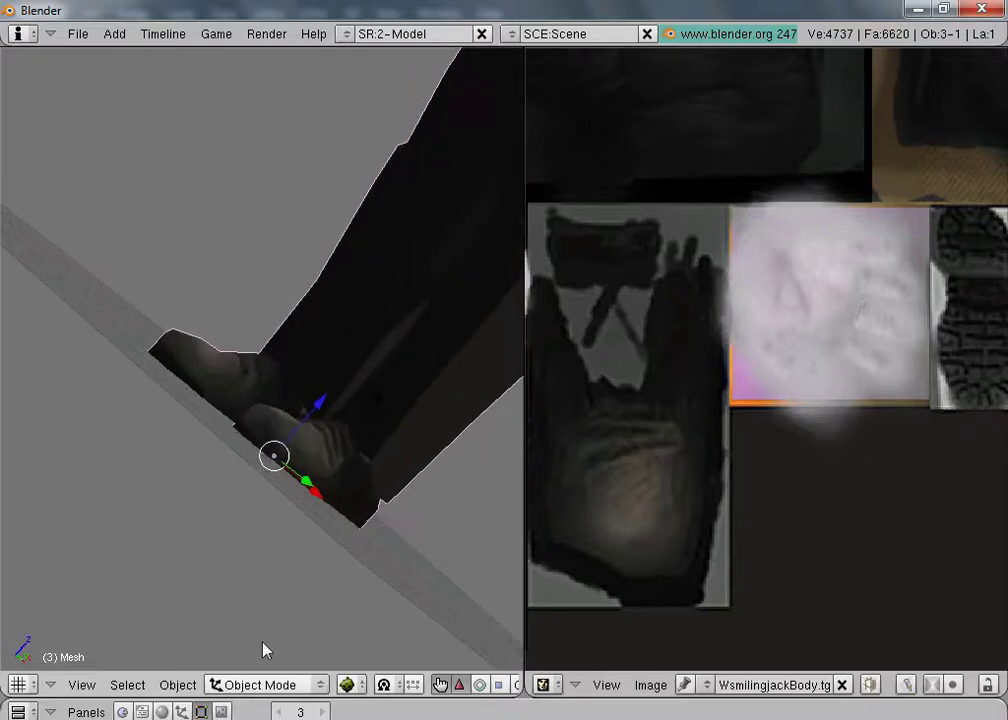
Step: Return to Edit Mode and deselect all the mesh faces
key("Tab")
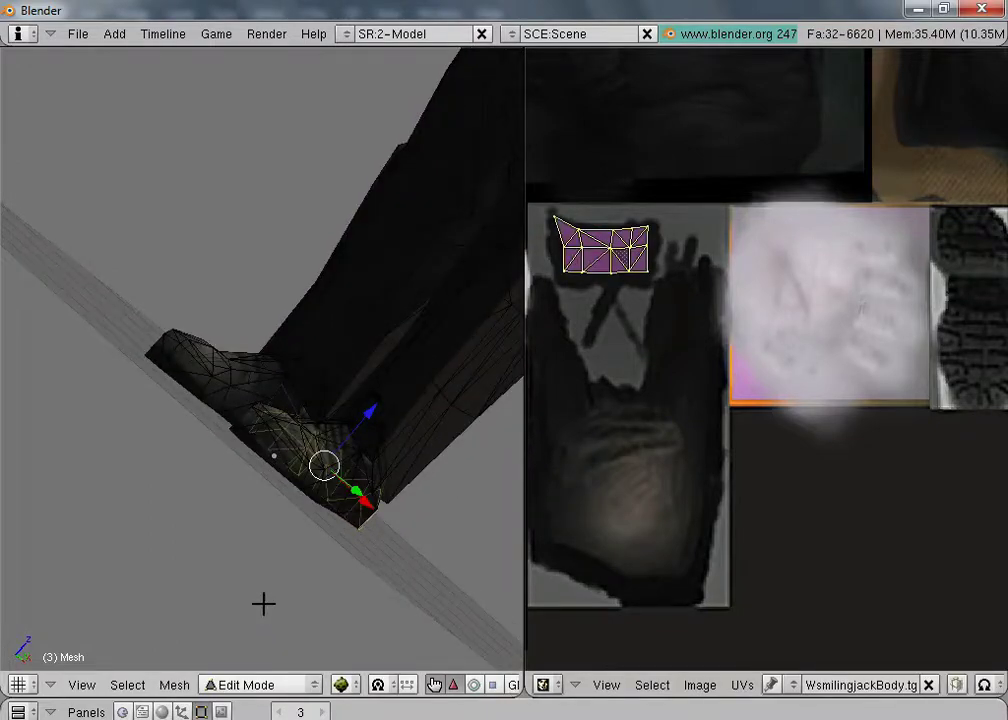
key("a")
Step: Examine the texture on the shoe soles and one arm, and check the layout of the whole body texture image
scroll(297, 490, "down", 5)
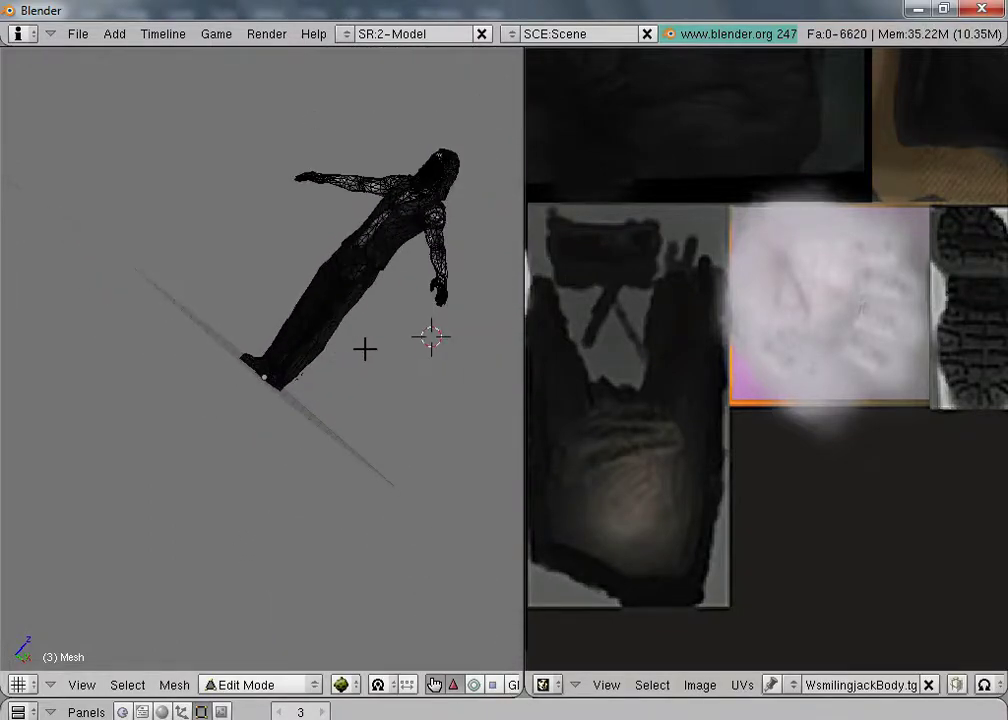
middle_click_drag(364, 348, 443, 208)
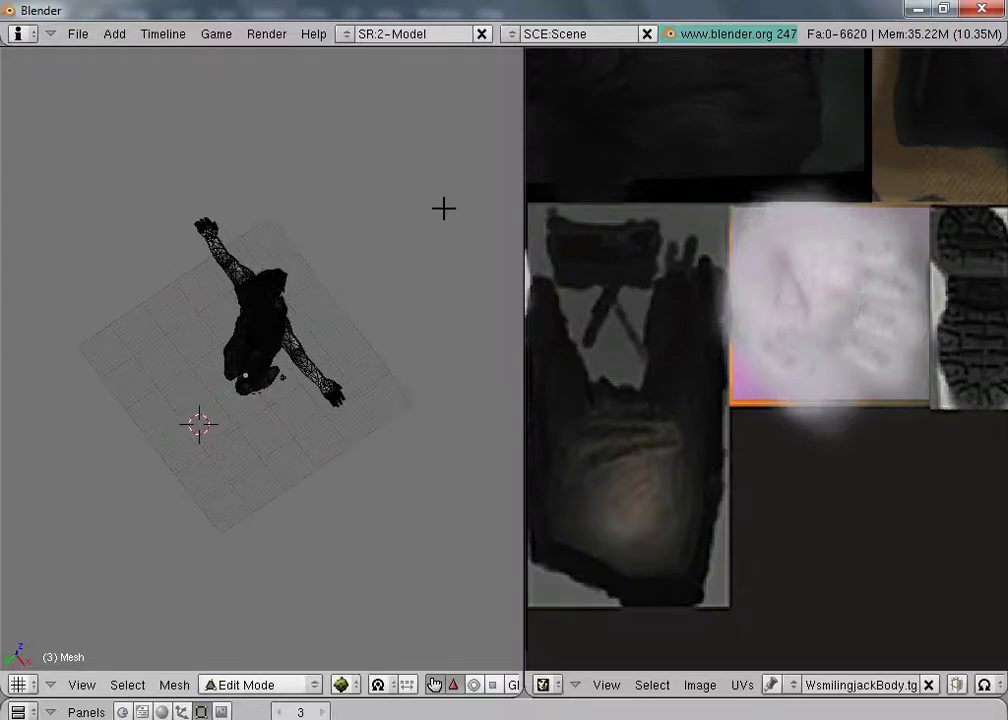
scroll(405, 226, "up", 5)
scroll(397, 233, "up", 4)
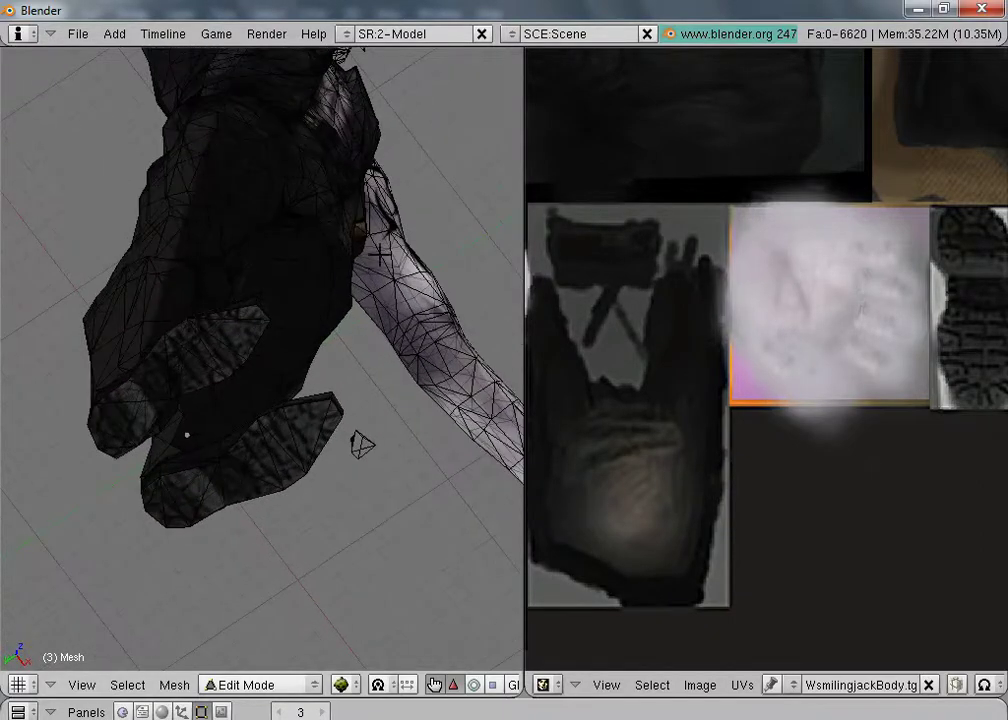
scroll(470, 346, "down", 5)
middle_click_drag(448, 318, 335, 281, "shift")
scroll(400, 410, "up", 5)
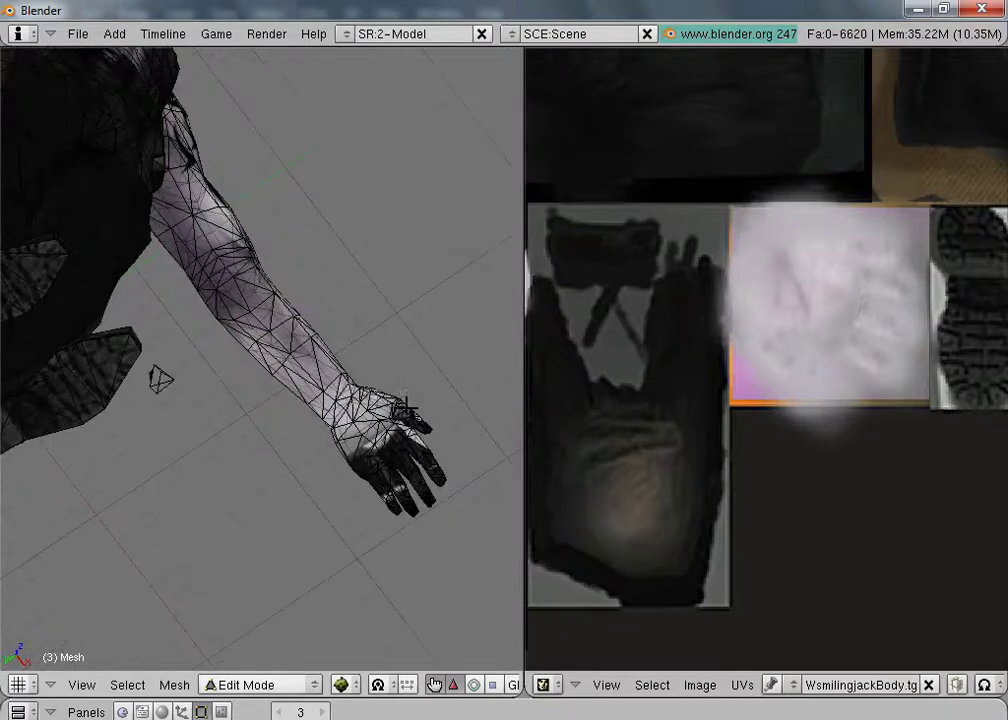
middle_click_drag(403, 259, 450, 310, "shift")
scroll(348, 237, "up", 6)
scroll(806, 322, "down", 5)
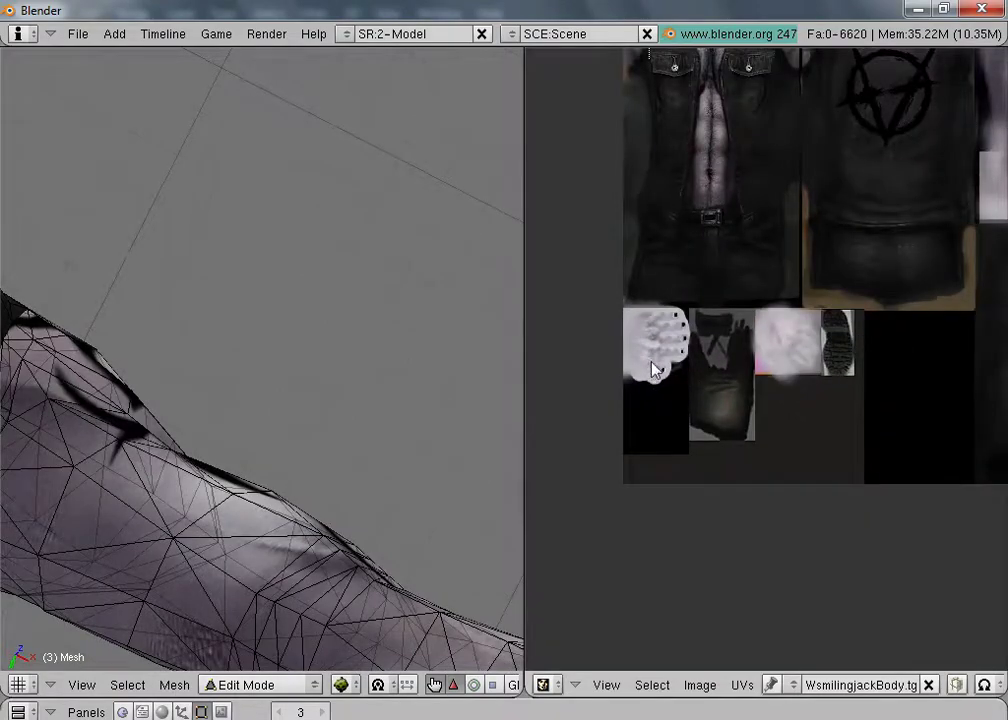
Step: Select all the linked faces on the back of one hand, starting from a face at the base of its finger
scroll(443, 347, "down", 7)
middle_click_drag(398, 256, 142, 385)
scroll(194, 437, "up", 5)
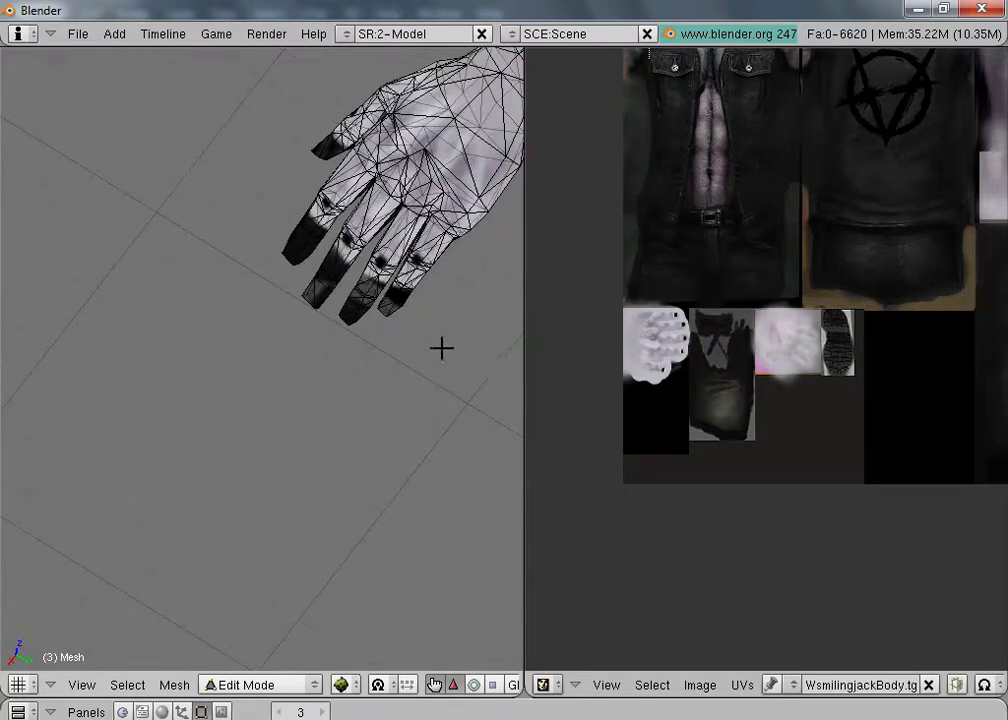
middle_click_drag(407, 337, 324, 445)
scroll(324, 445, "up", 2)
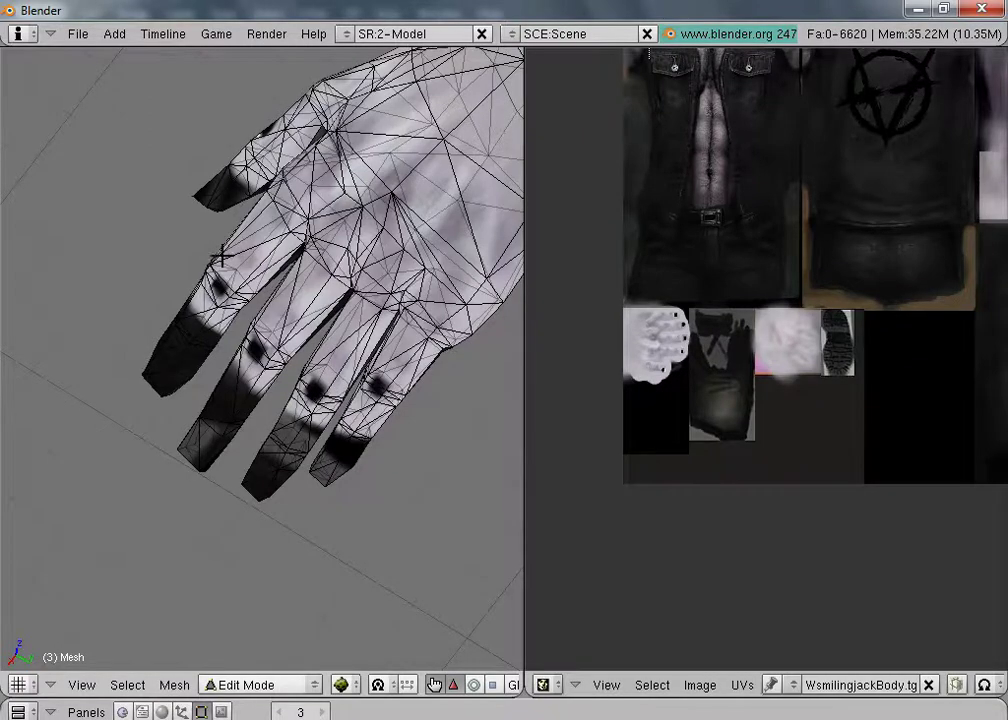
right_click(239, 258)
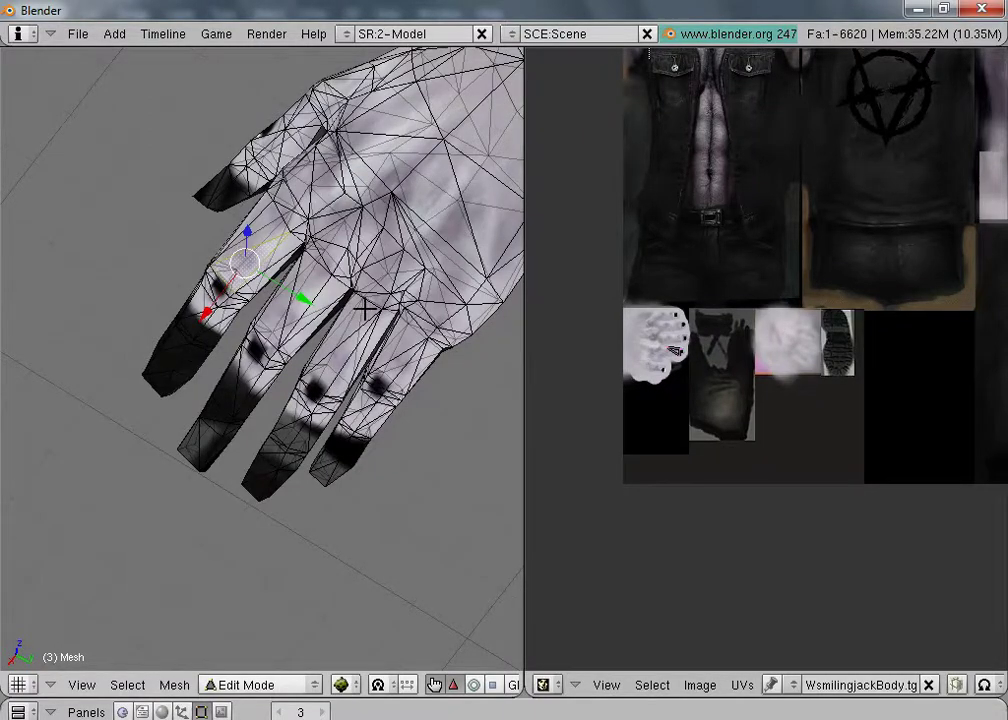
key("KP_Decimal")
scroll(385, 288, "down", 5)
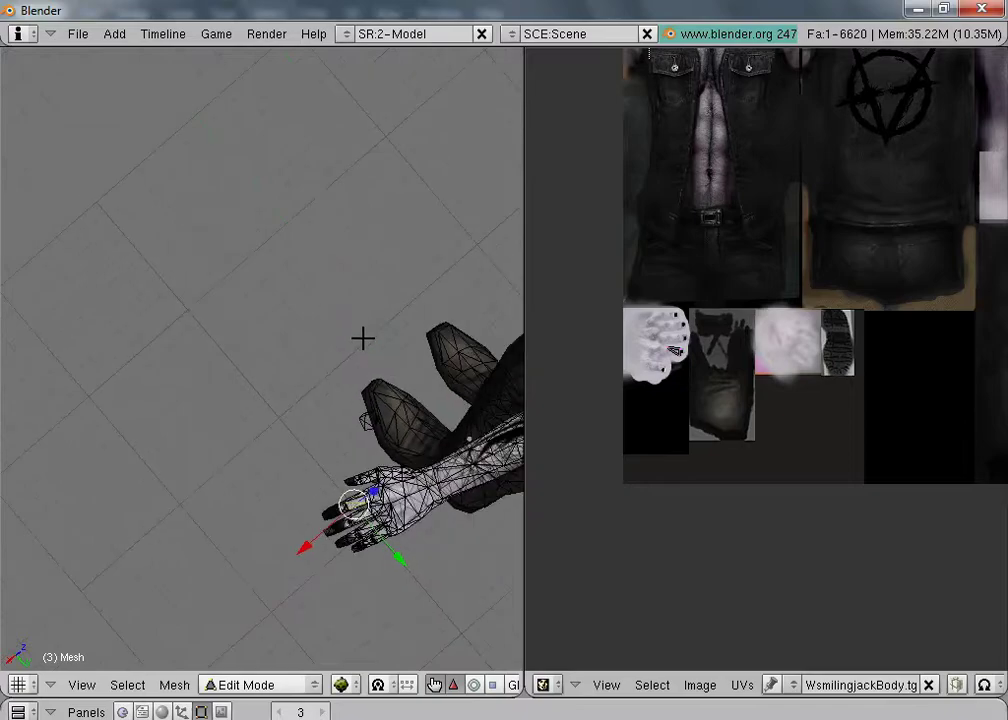
middle_click_drag(399, 320, 364, 331)
scroll(364, 331, "up", 5)
middle_click_drag(167, 310, 278, 367)
scroll(277, 365, "up", 6)
scroll(218, 443, "down", 3)
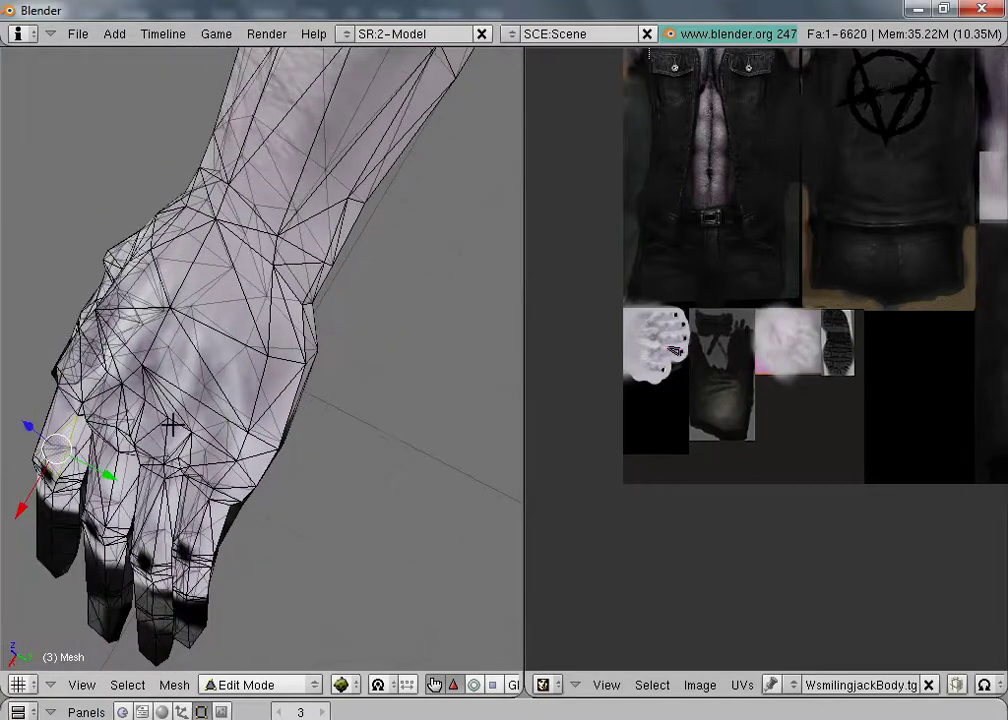
left_click(60, 421)
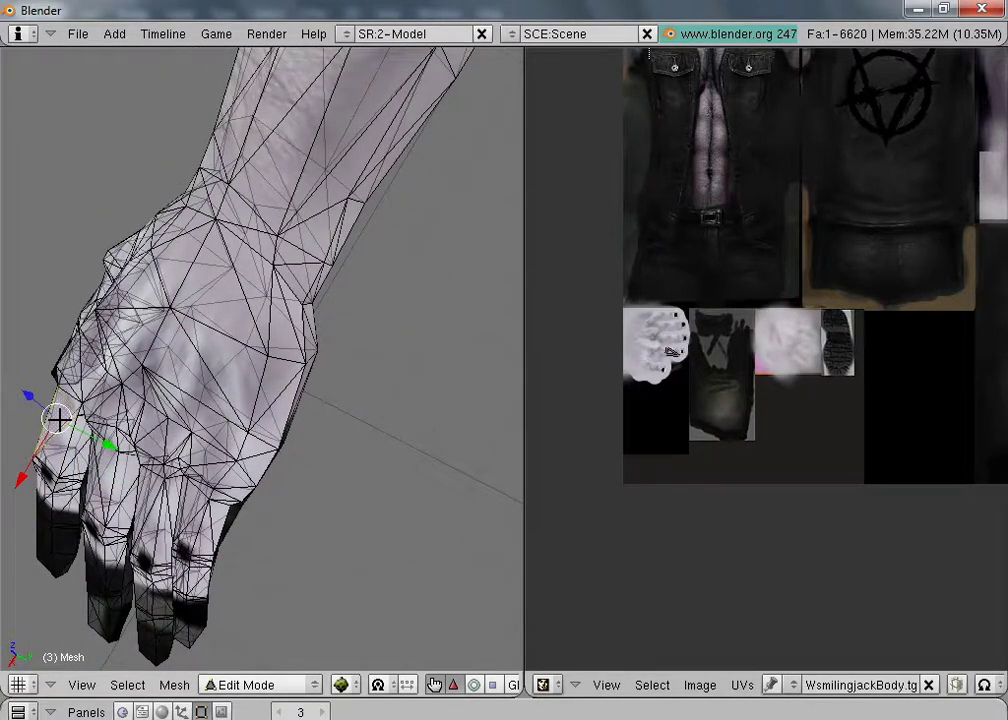
key("l")
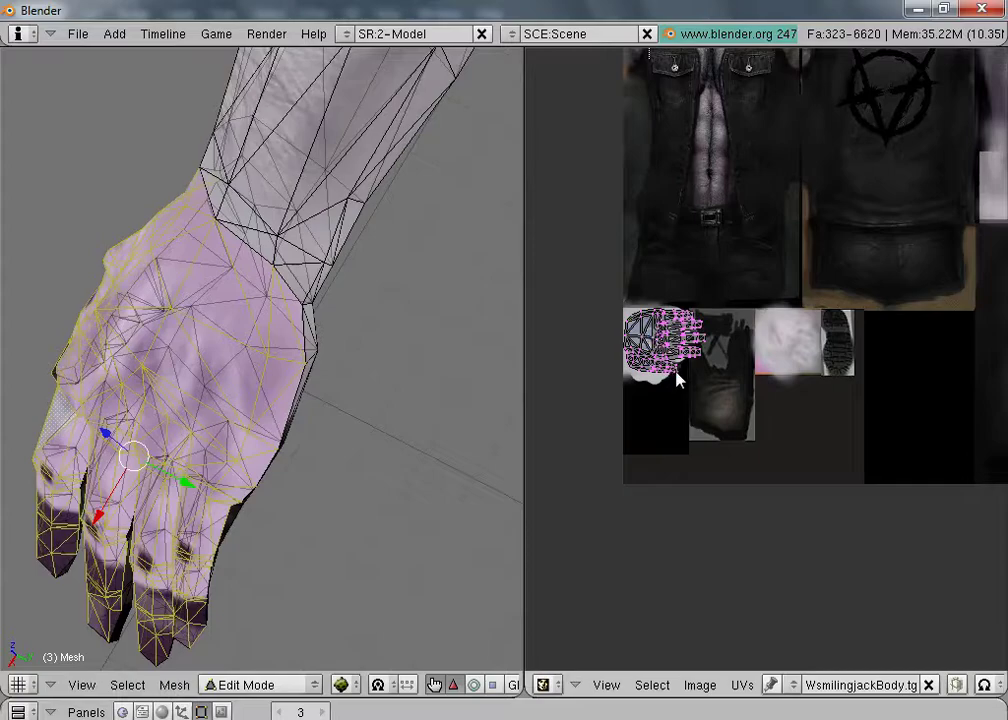
Step: Select all the UVs of that hand's back over the hand area of the body texture
scroll(695, 366, "up", 3)
middle_click_drag(722, 394, 911, 412)
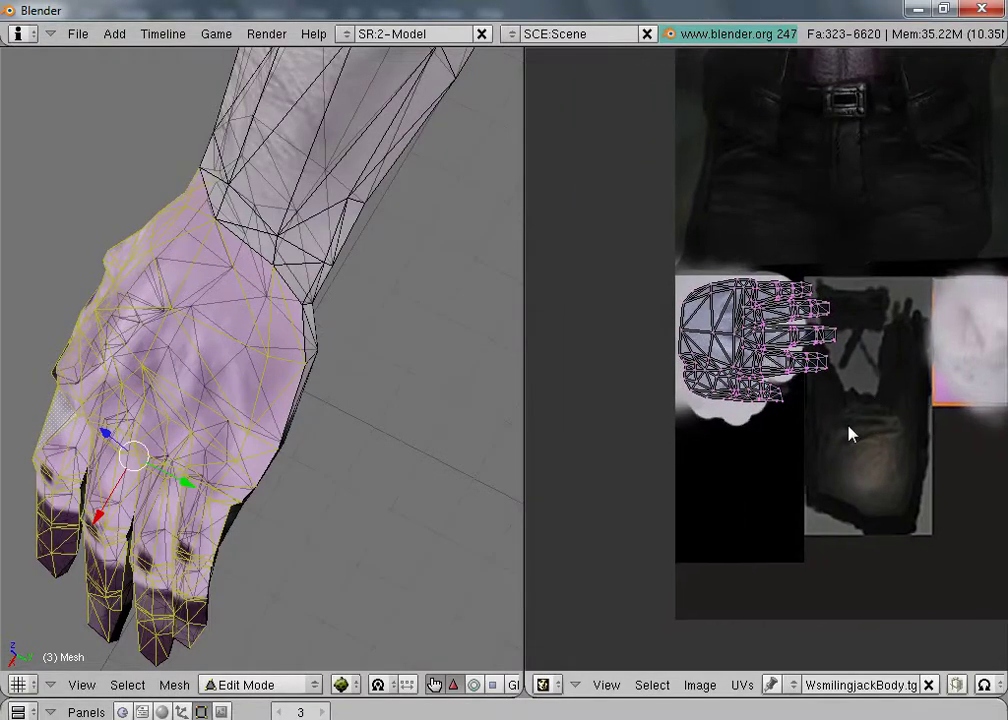
scroll(848, 422, "up", 3)
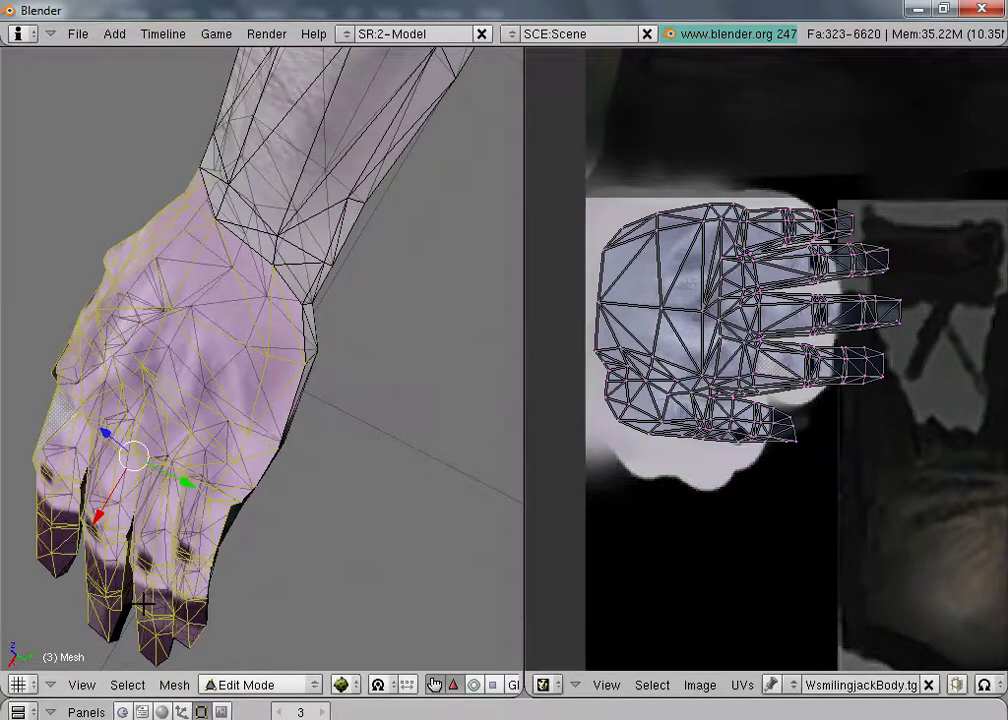
key("a")
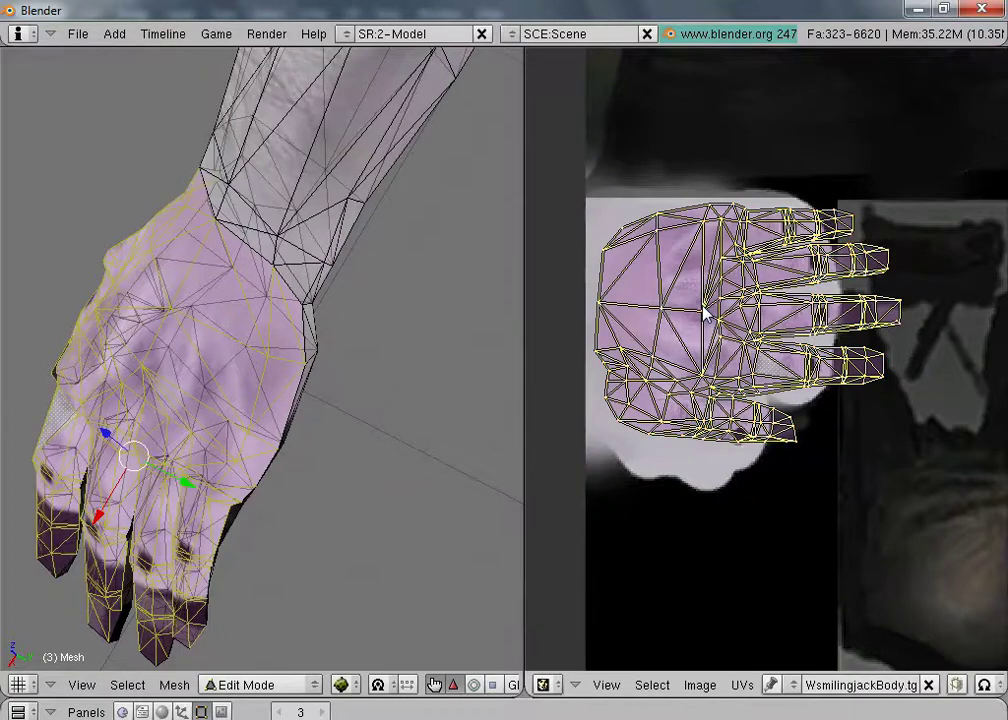
Step: Add the linked faces of the other hand, both back and palm, to the face selection
scroll(610, 299, "down", 3)
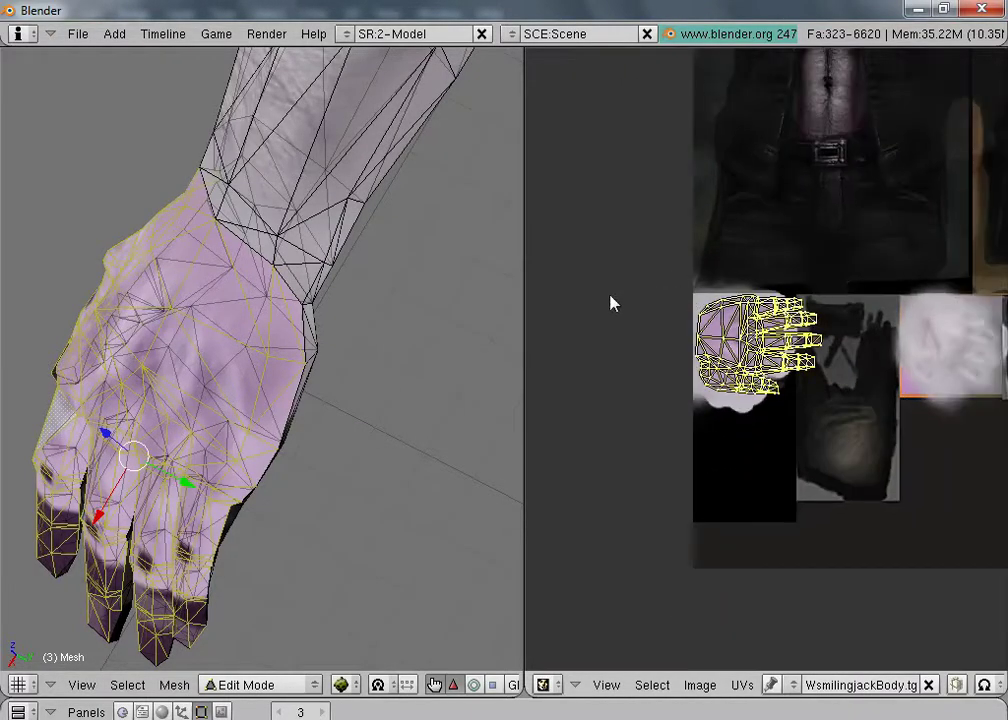
scroll(388, 242, "down", 8)
scroll(388, 242, "down", 4)
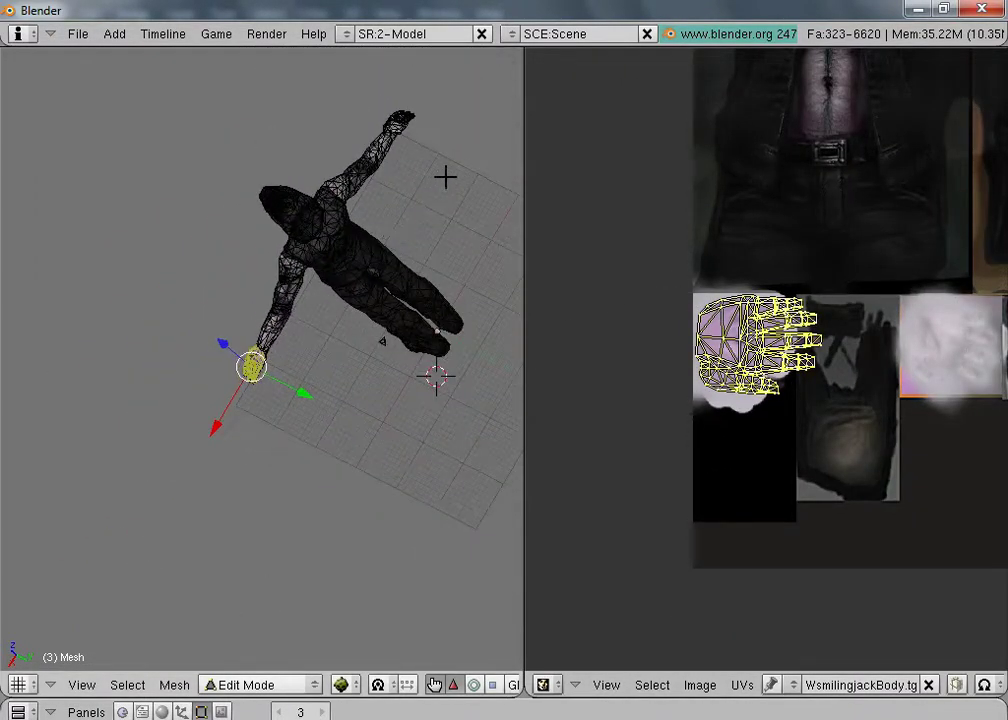
middle_click_drag(445, 175, 293, 360)
scroll(245, 334, "up", 2)
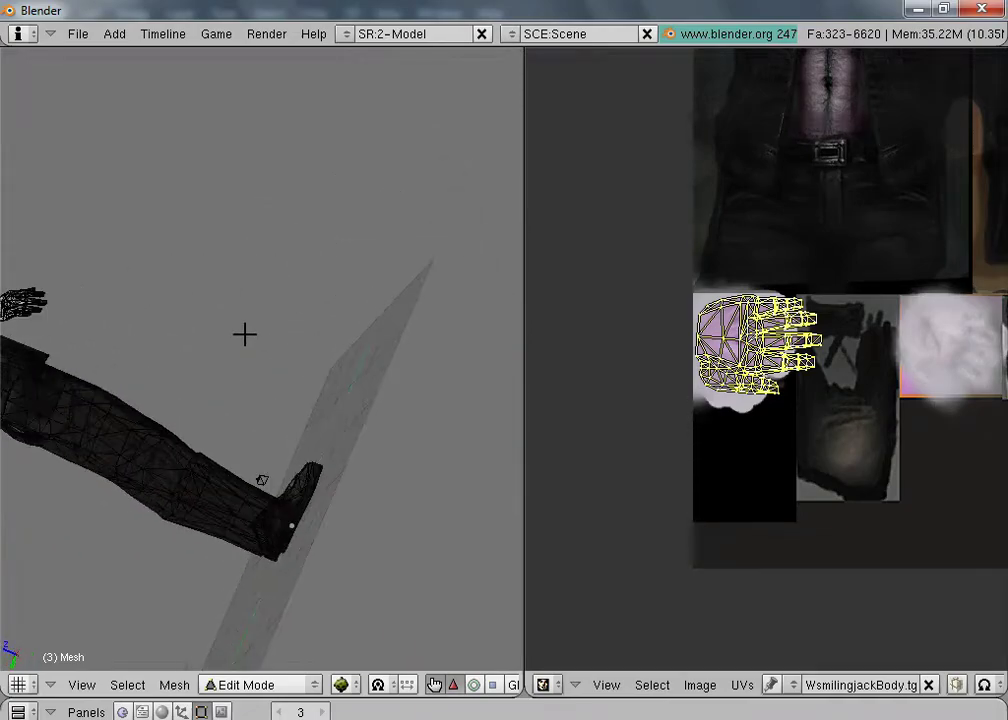
middle_click_drag(146, 266, 360, 304, "shift")
scroll(345, 316, "up", 8)
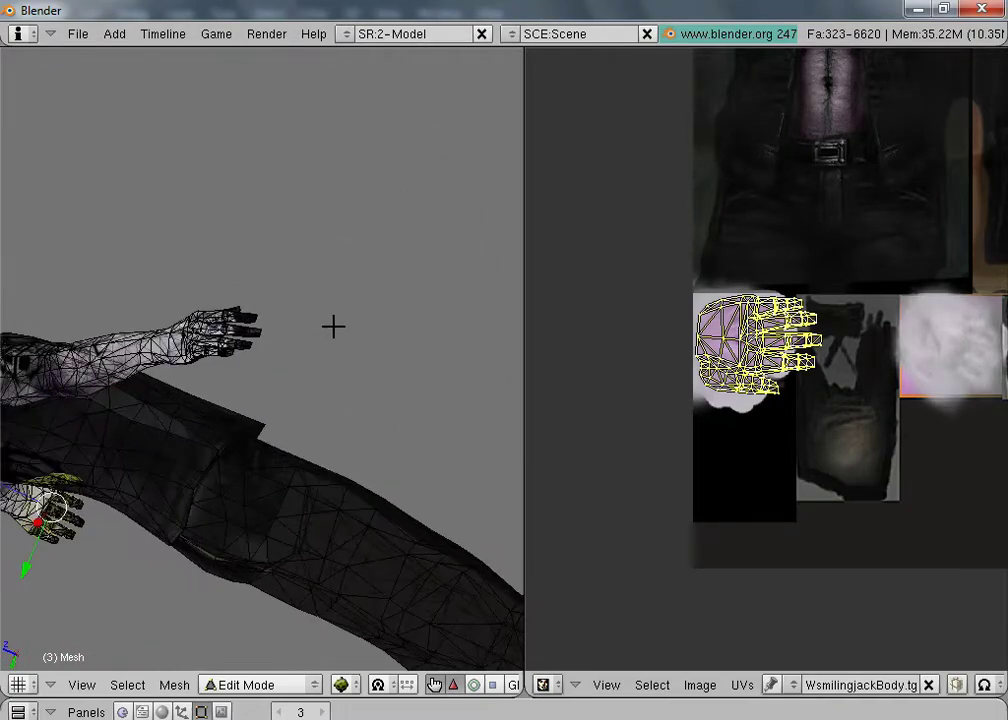
scroll(285, 305, "up", 2)
middle_click_drag(310, 338, 328, 358)
scroll(328, 360, "up", 2)
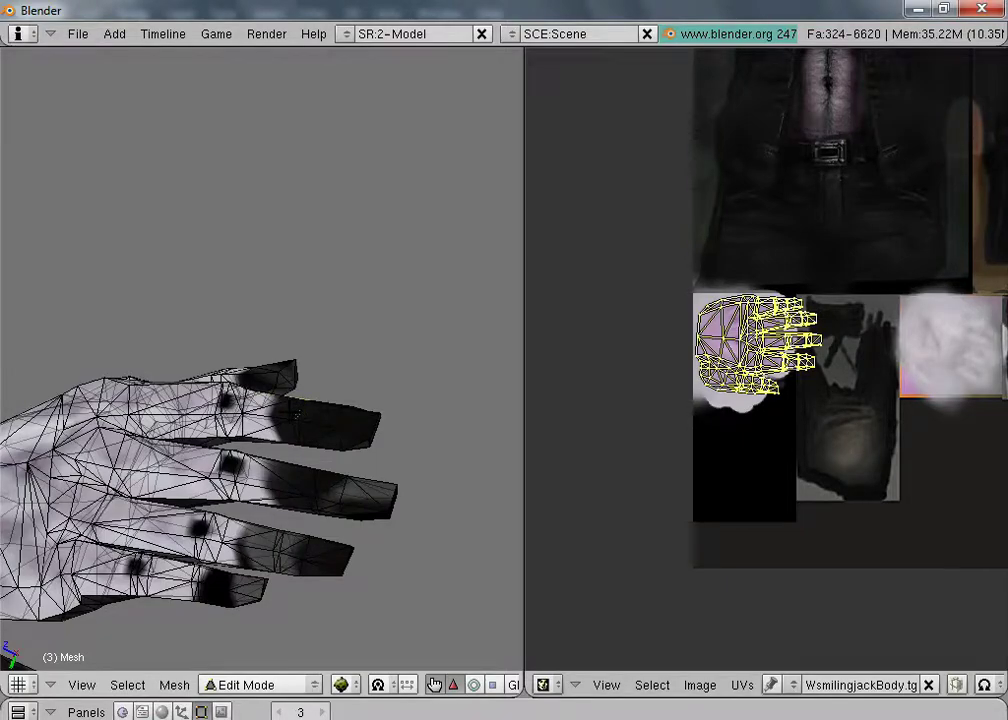
key("l")
key("l")
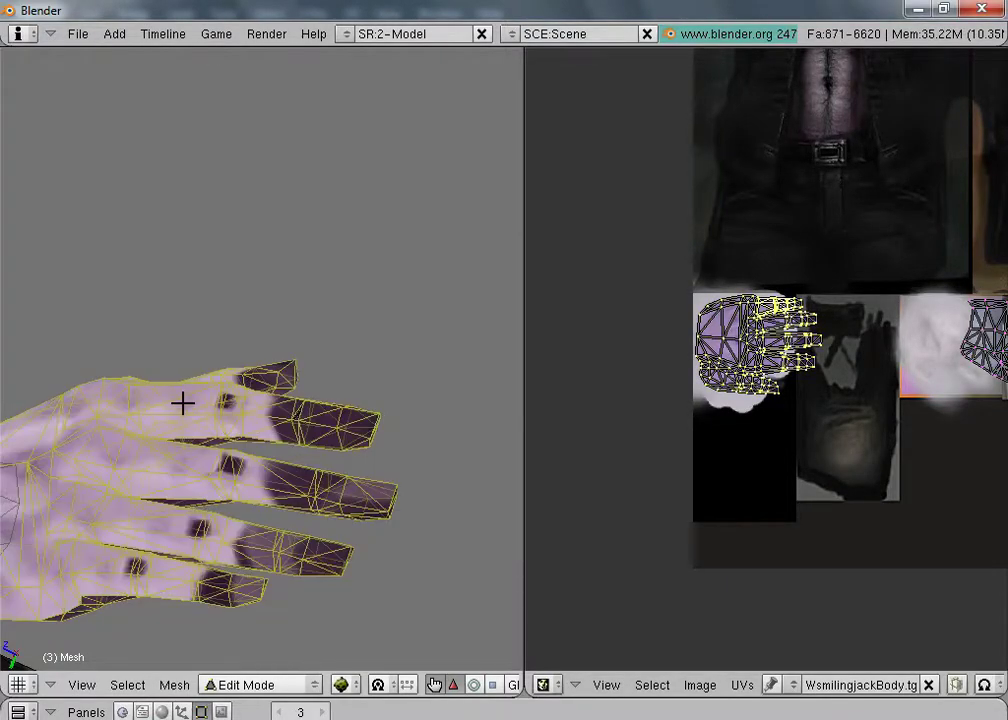
Step: Deselect the linked back and palm faces of the other hand
middle_click_drag(183, 403, 144, 387)
scroll(918, 376, "down", 3)
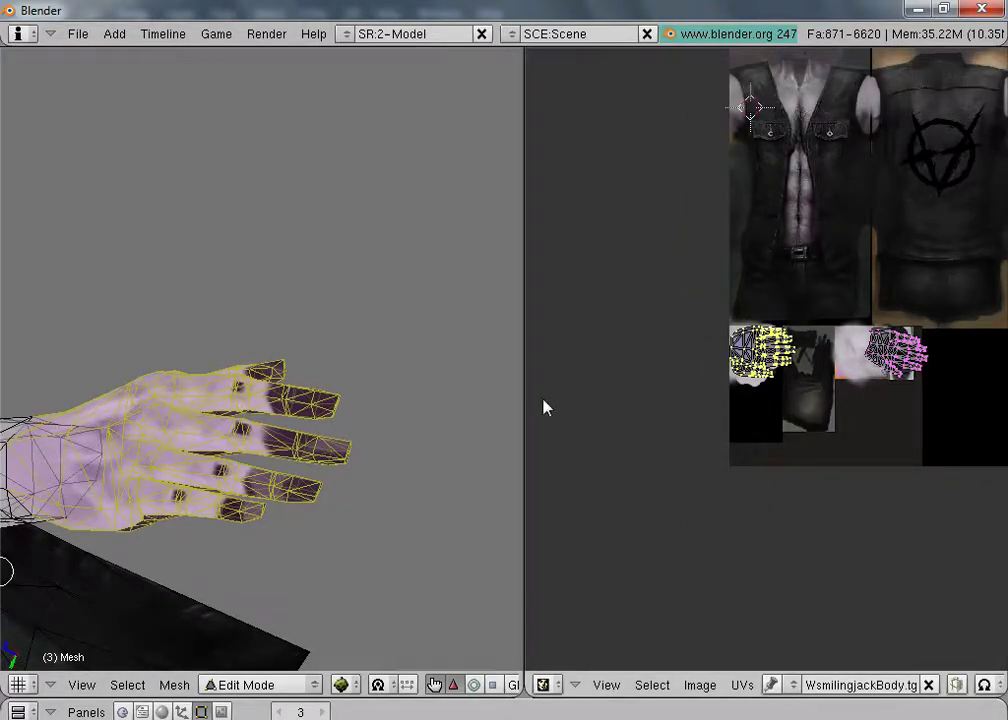
scroll(273, 446, "up", 1)
middle_click_drag(22, 392, 41, 317)
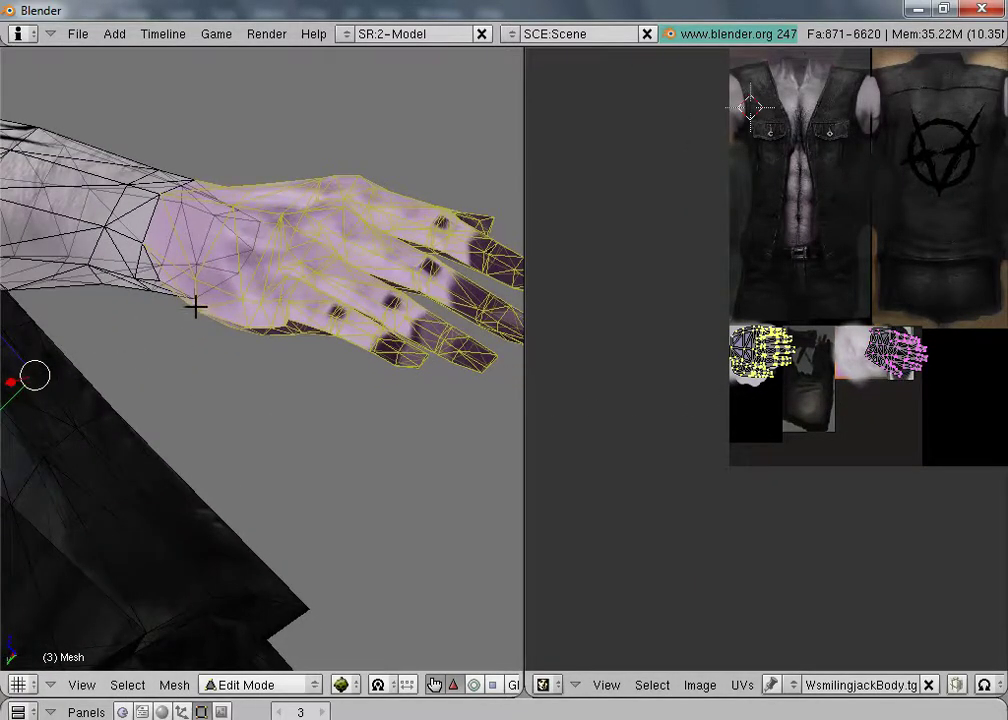
key("shift+l")
key("shift+l")
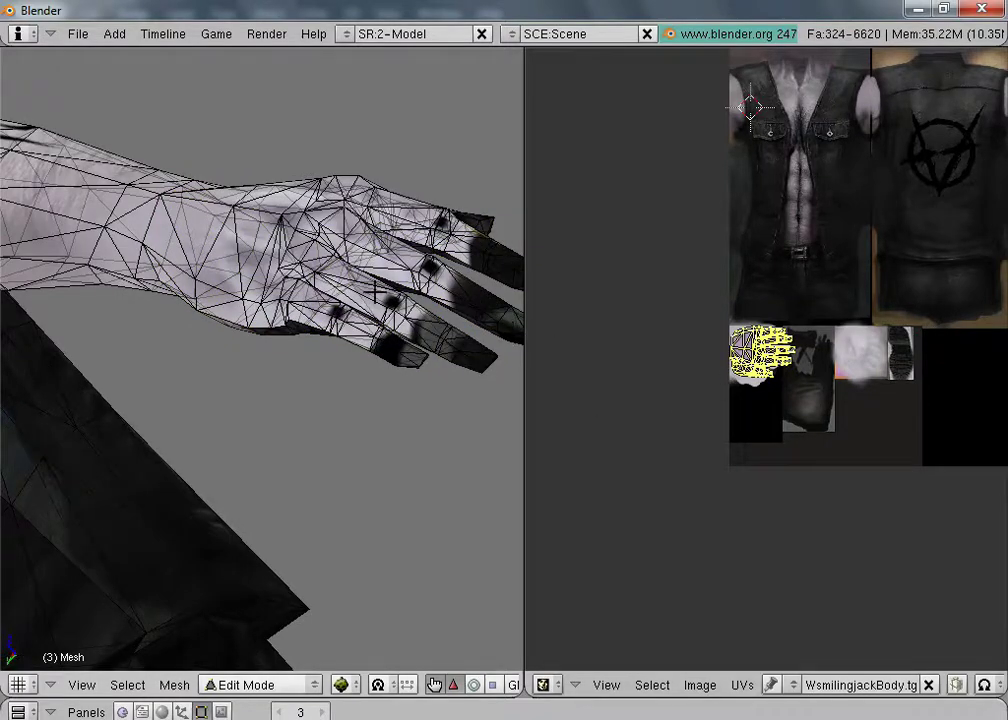
Step: Add only the linked faces on the back of the other hand to the selection
middle_click_drag(285, 238, 270, 257)
scroll(198, 346, "up", 2)
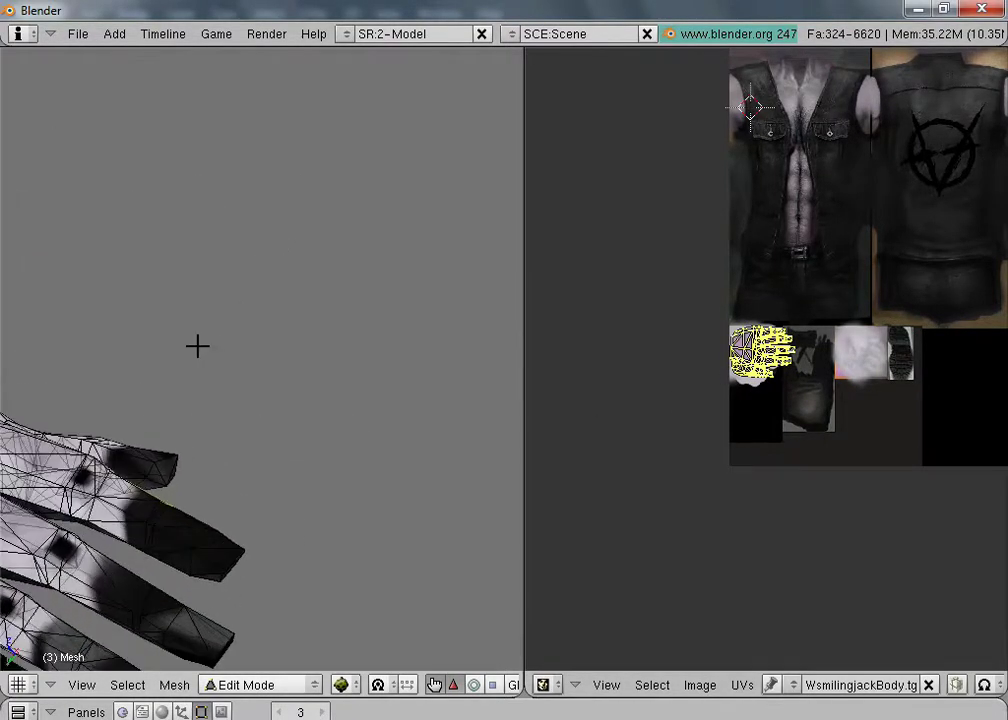
middle_click_drag(177, 346, 288, 279, "shift")
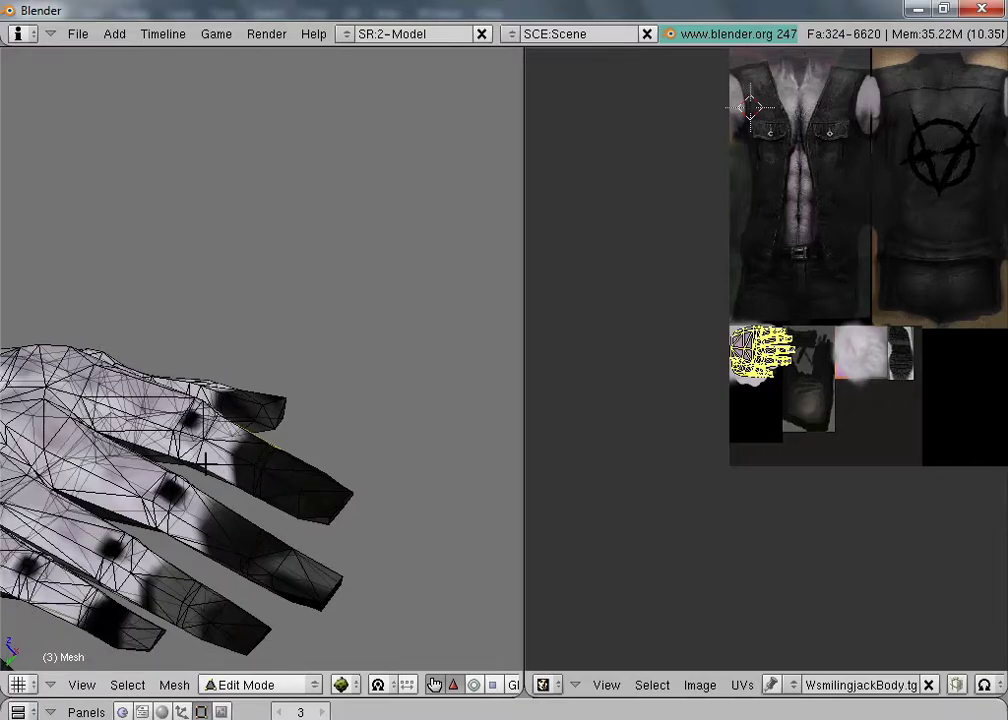
right_click(204, 459, "shift")
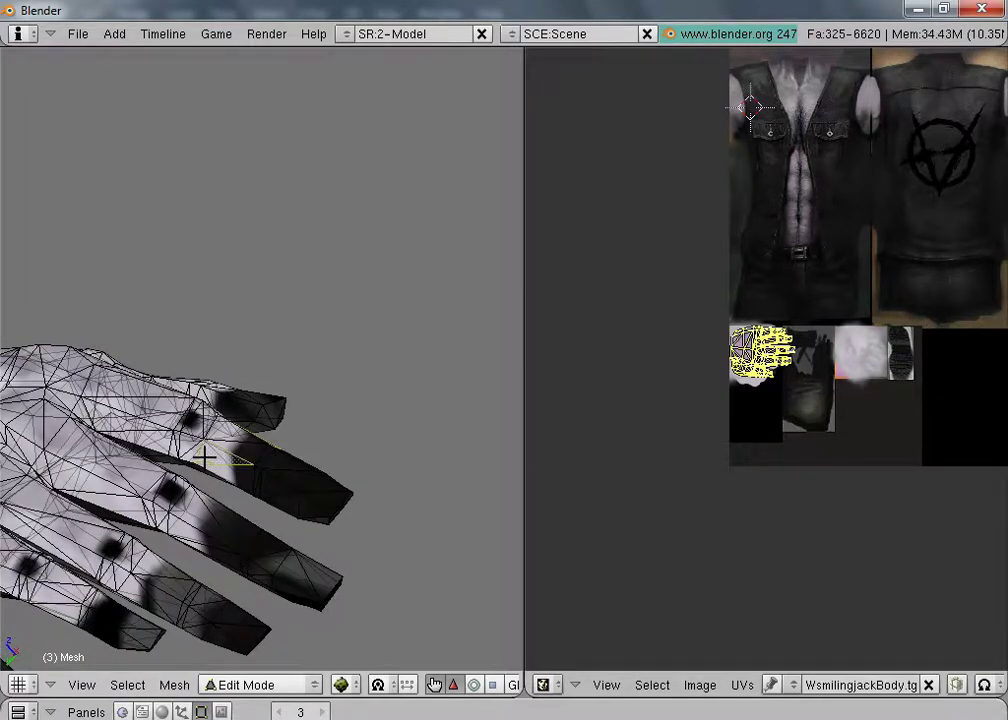
key("l")
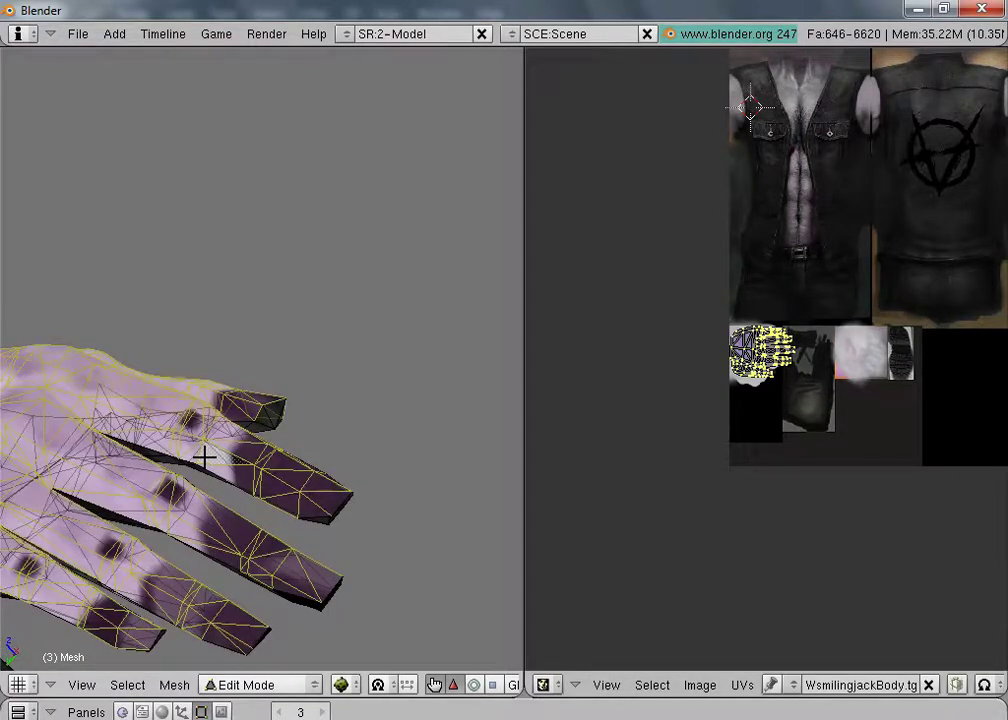
Step: Select all the overlapping UVs of both hand backs over the hand area of the texture
scroll(251, 296, "down", 1)
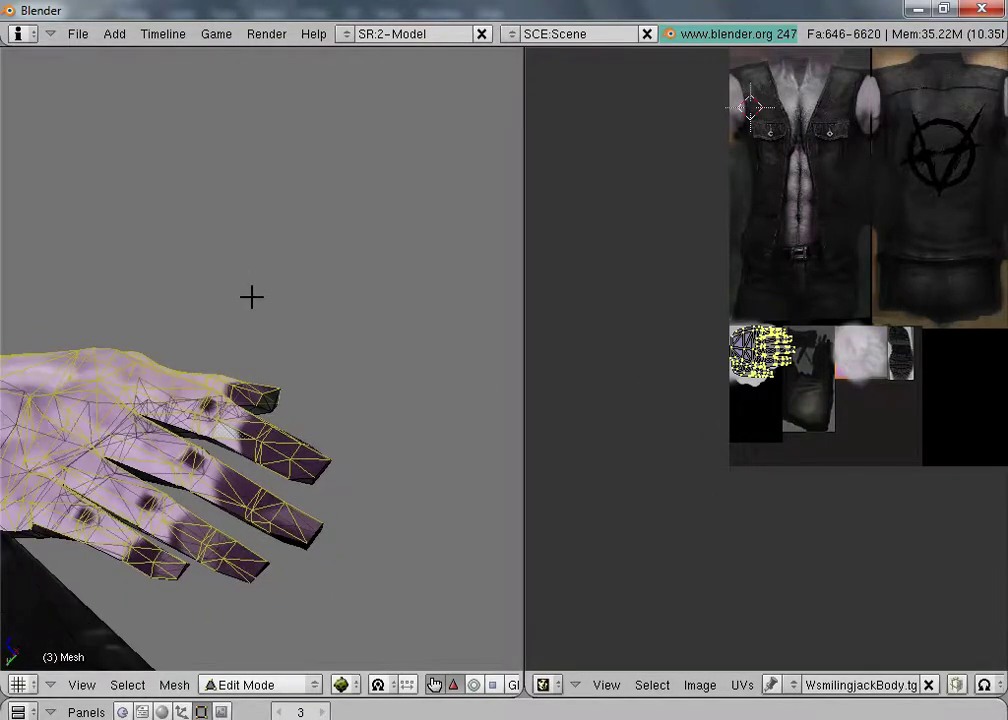
mouse_move(204, 270)
middle_mouse_down()
mouse_move(212, 266)
mouse_move(203, 256)
middle_mouse_up()
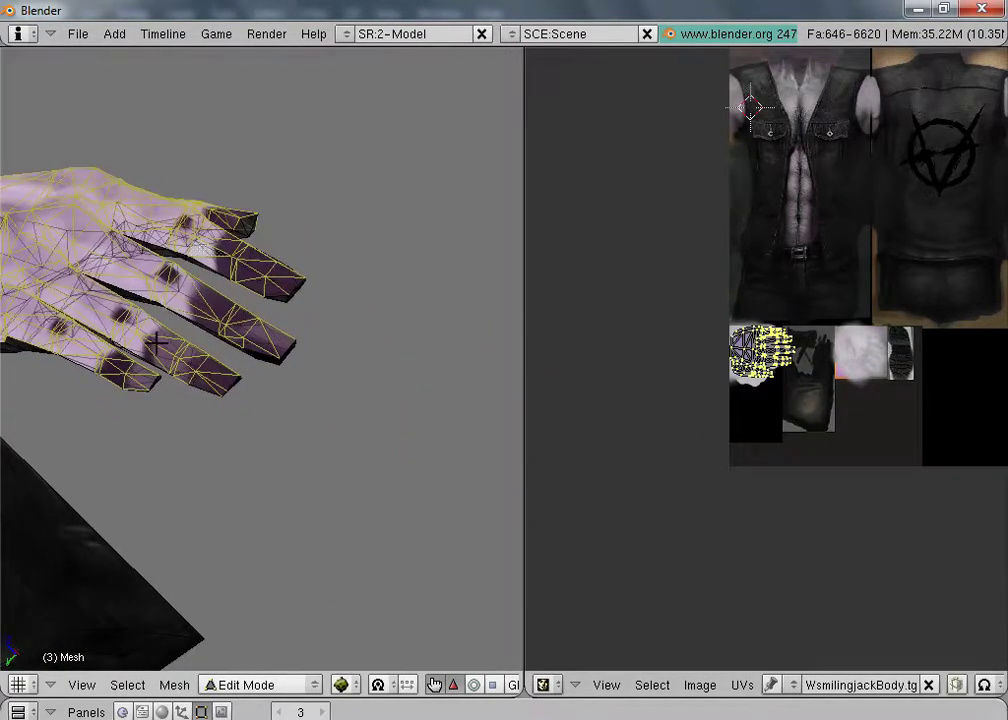
scroll(128, 344, "up", 3)
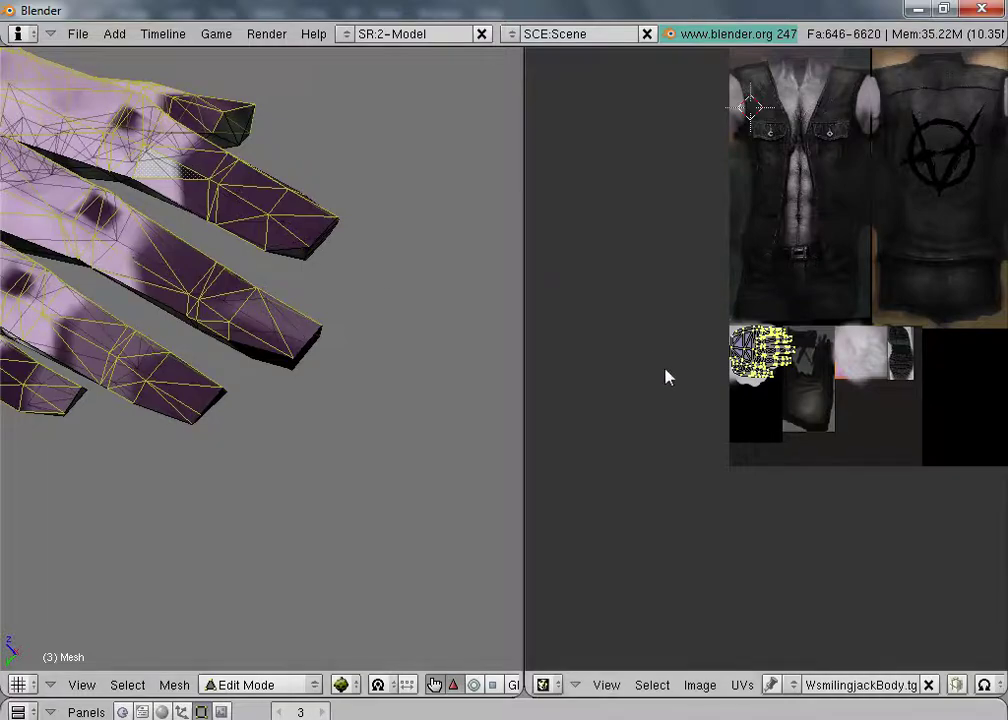
scroll(751, 364, "up", 2)
scroll(748, 350, "up", 2)
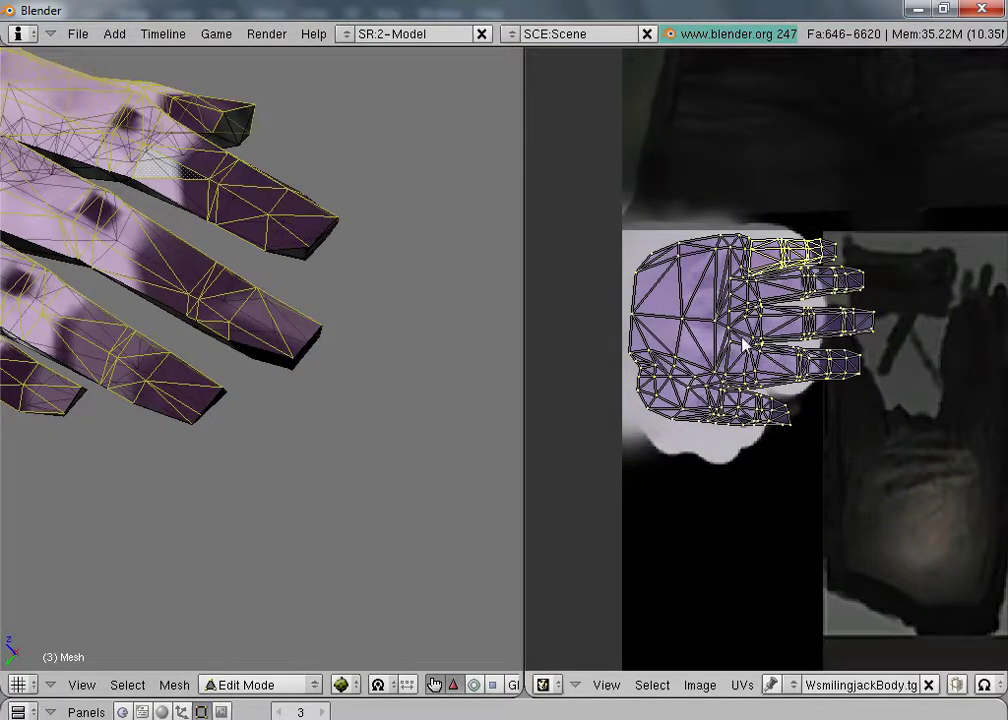
key("a")
key("a")
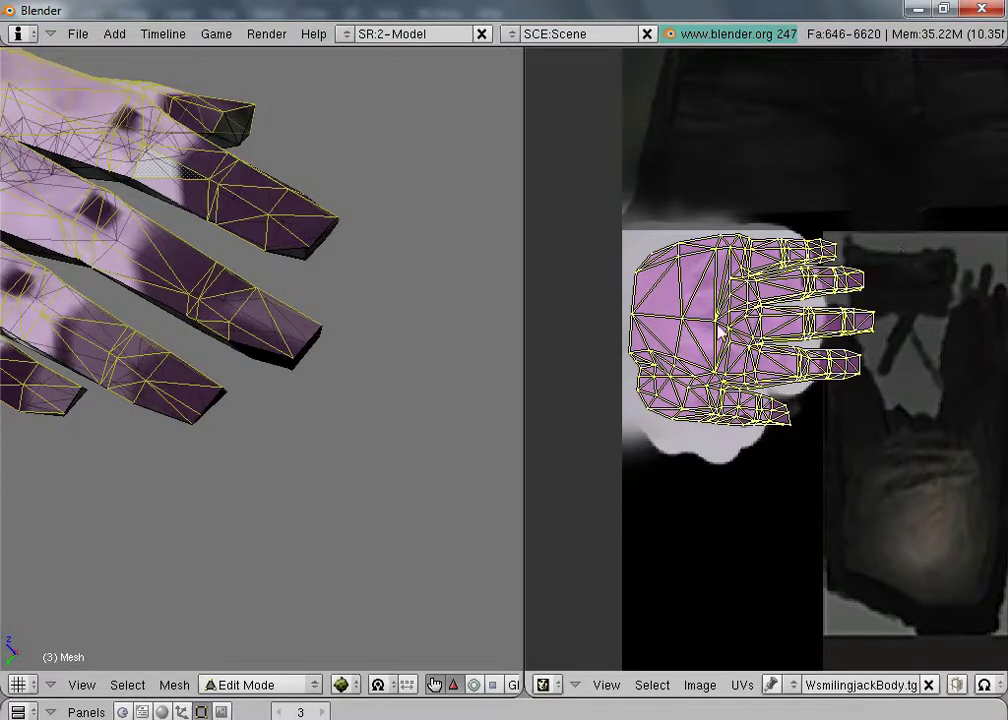
Step: Scale the overlapping hand-back UVs to about 0.78 along X and reposition them so the fingertips fit the hand area of the texture
key("g")
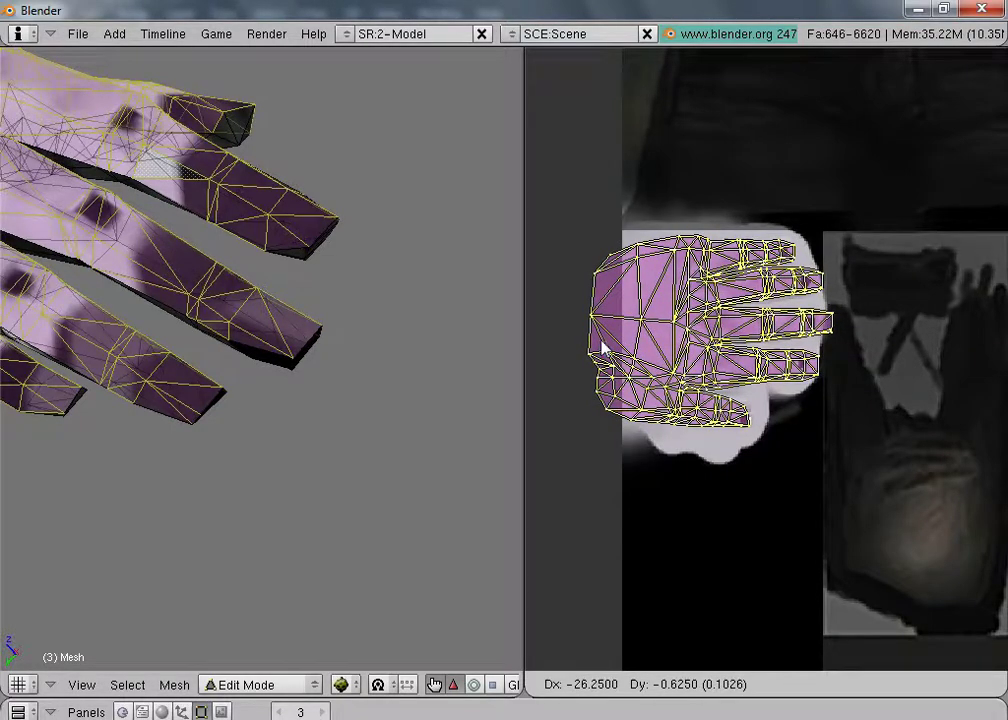
left_click(607, 346)
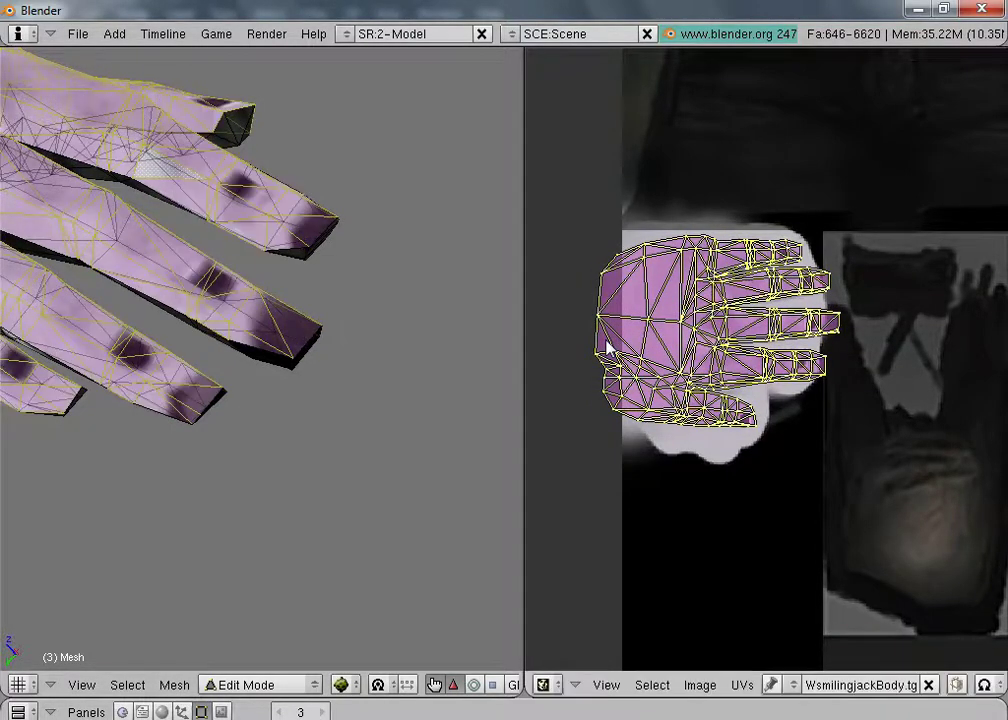
key("s")
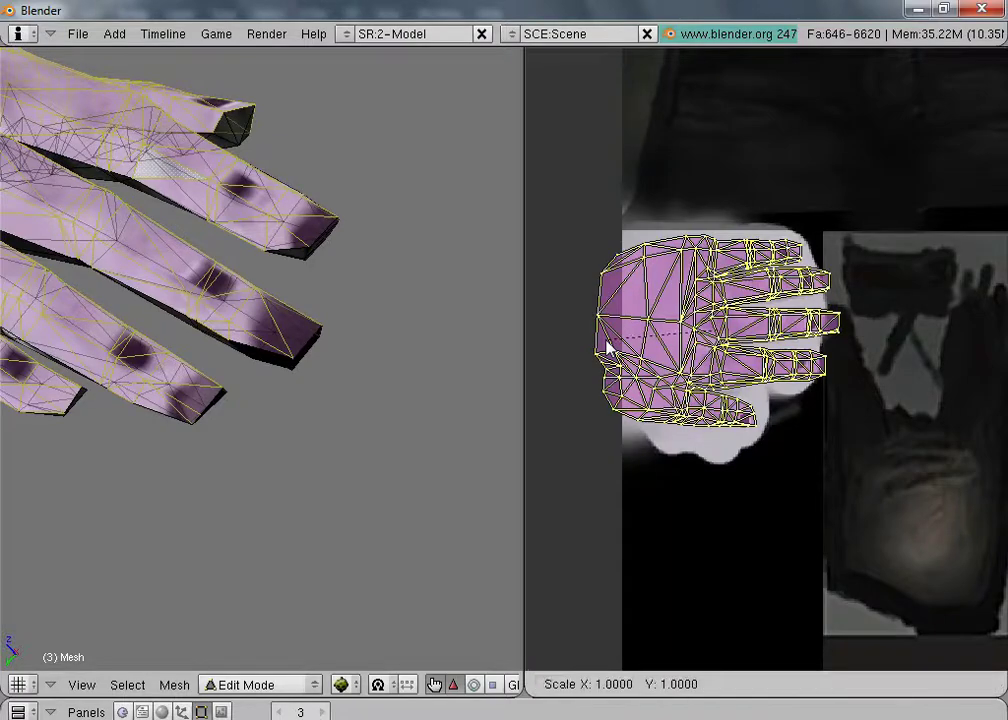
key("x")
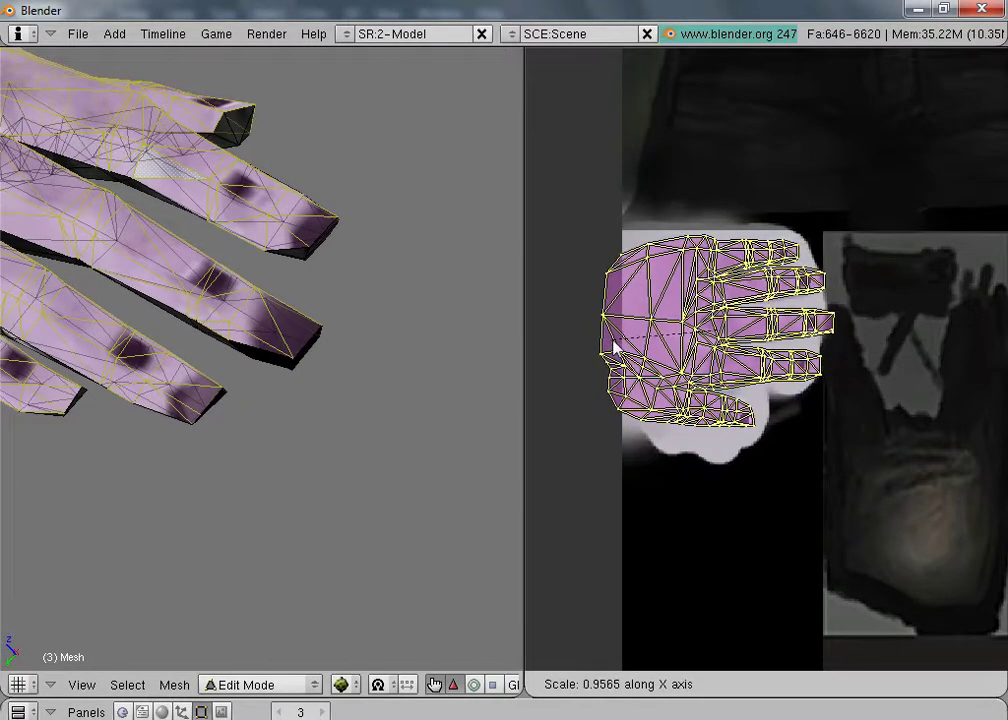
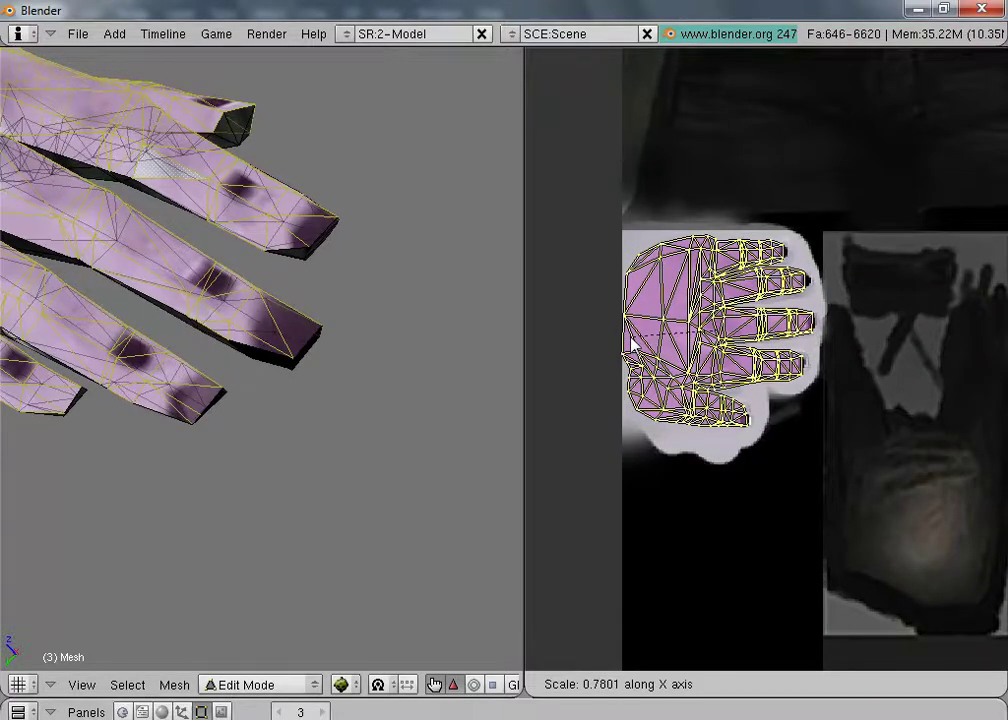
left_click(633, 344)
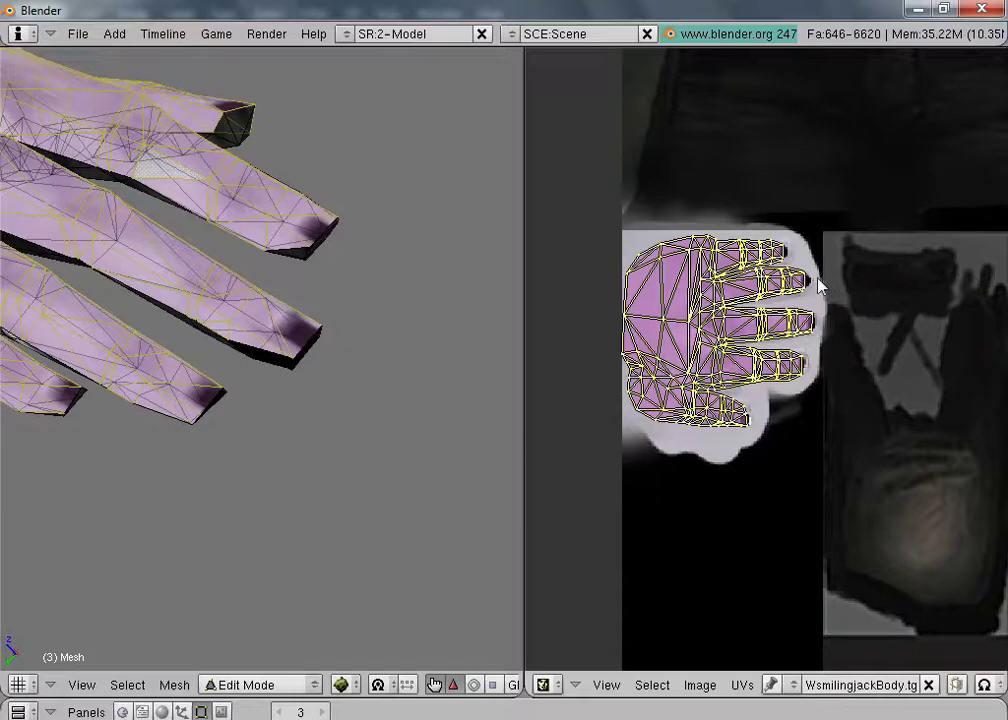
key("g")
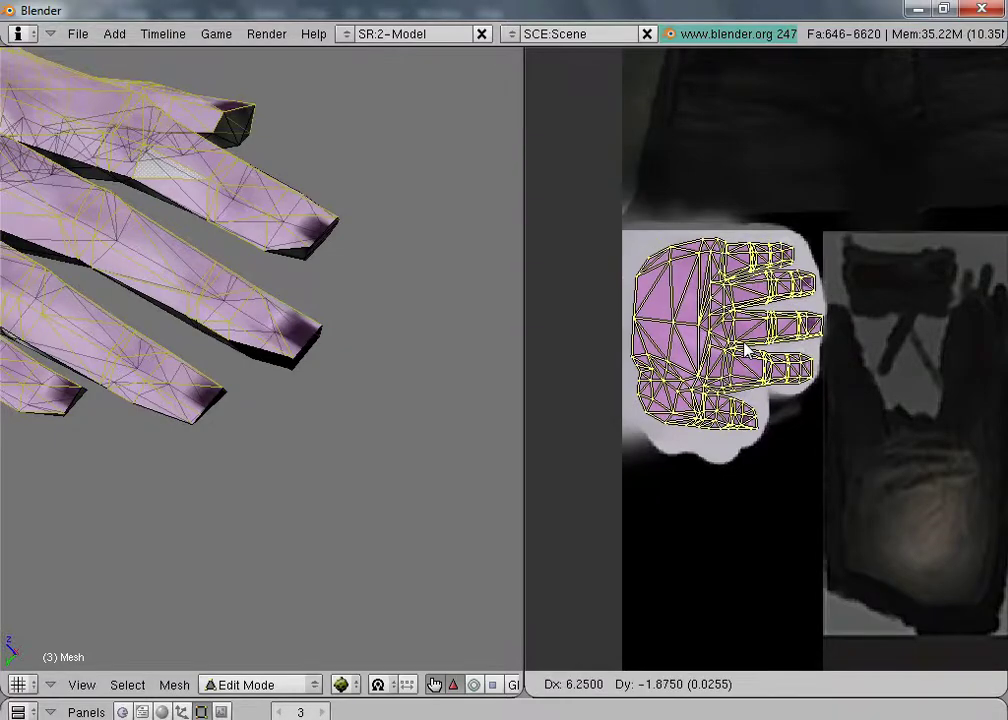
left_click(743, 345)
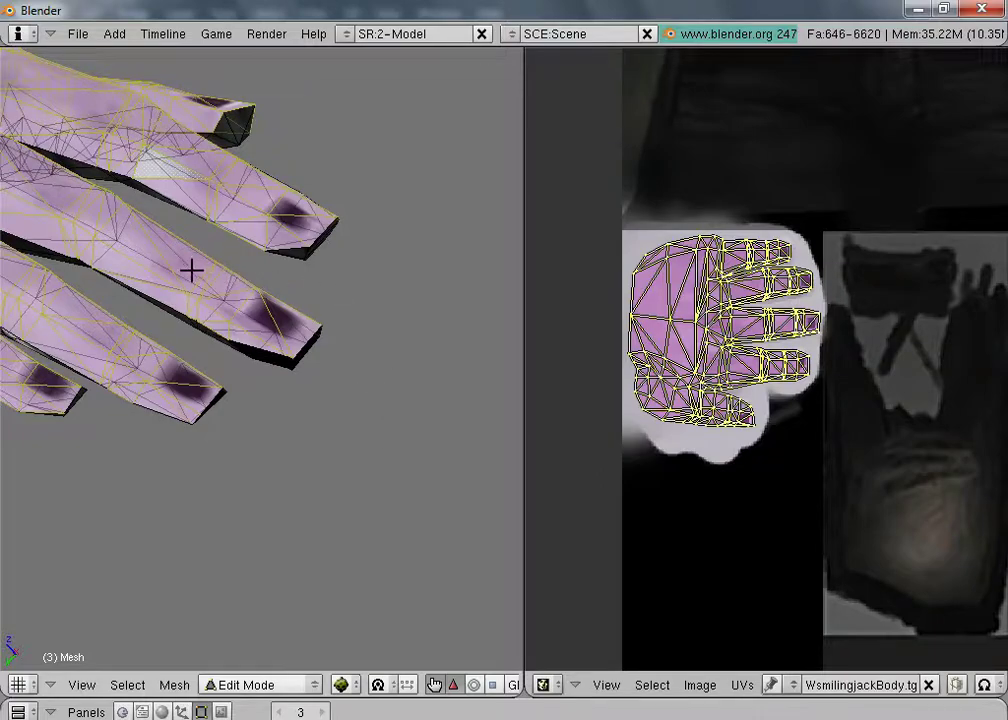
Step: Examine how the texture fits the fingers and backs of both hands on the character model
middle_click_drag(104, 203, 128, 269)
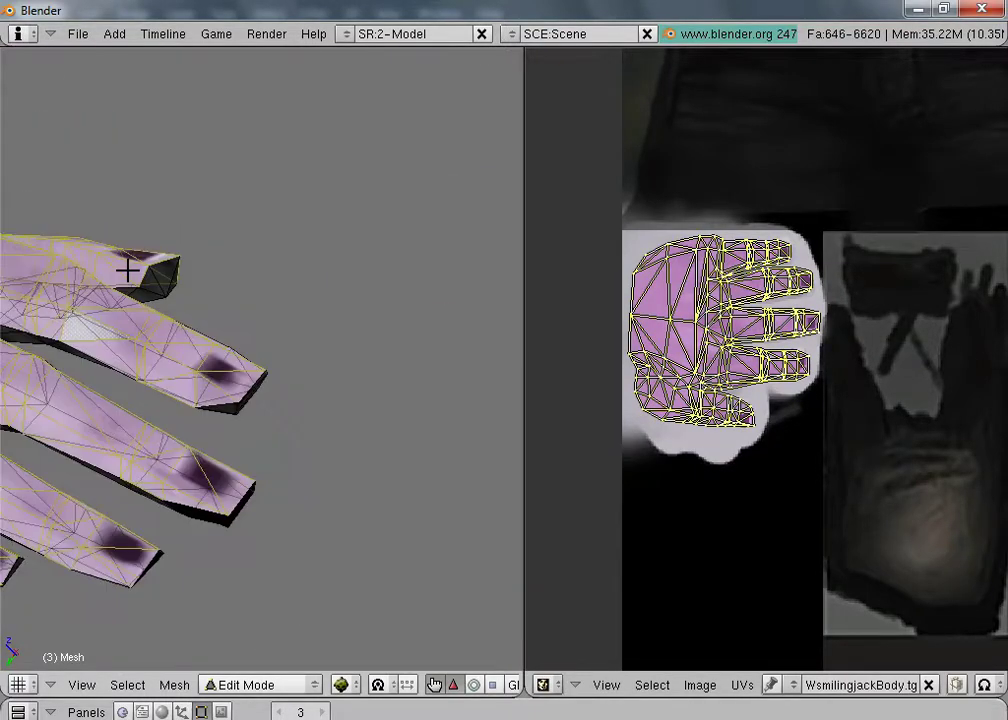
scroll(898, 335, "down", 4)
scroll(295, 376, "down", 5)
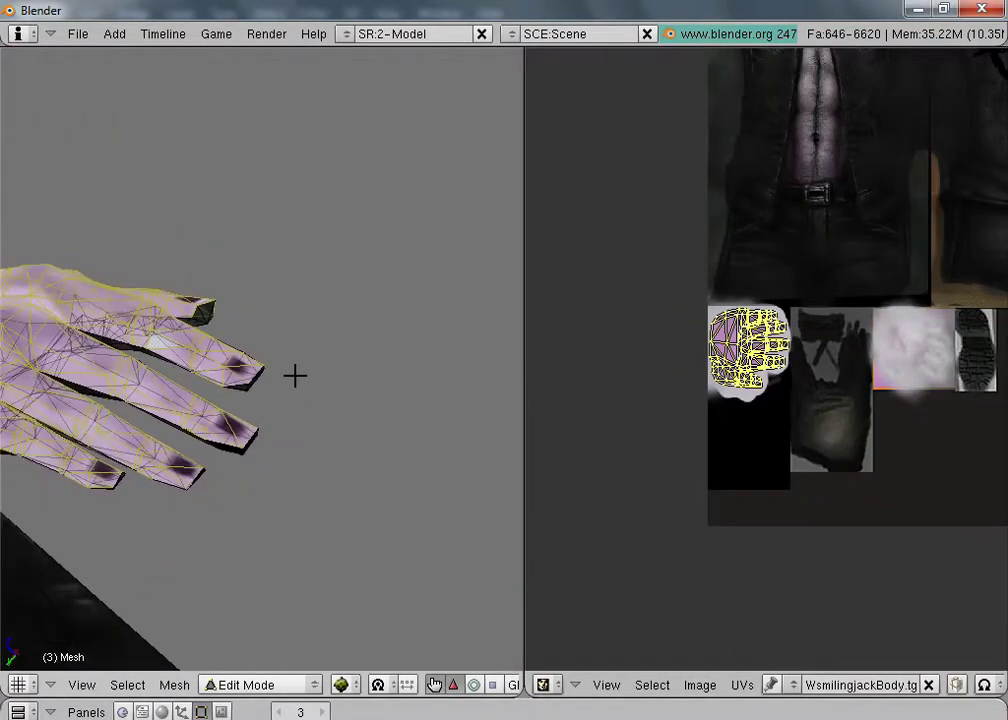
scroll(300, 368, "down", 4)
middle_click_drag(94, 371, 338, 511)
scroll(350, 508, "up", 5)
scroll(440, 448, "up", 3)
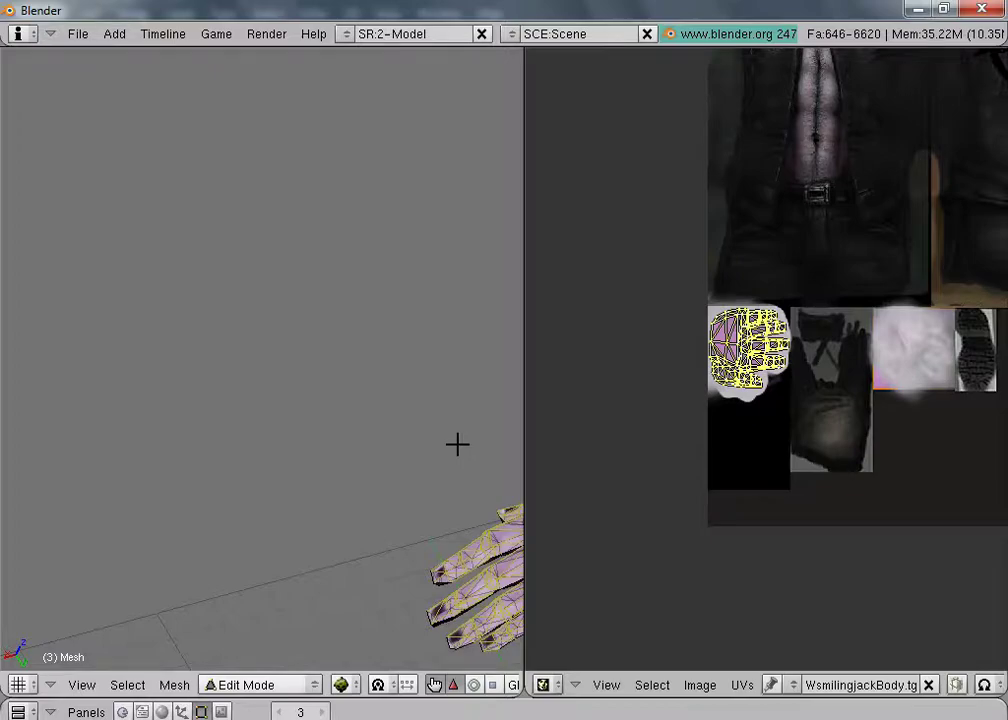
scroll(455, 439, "down", 7)
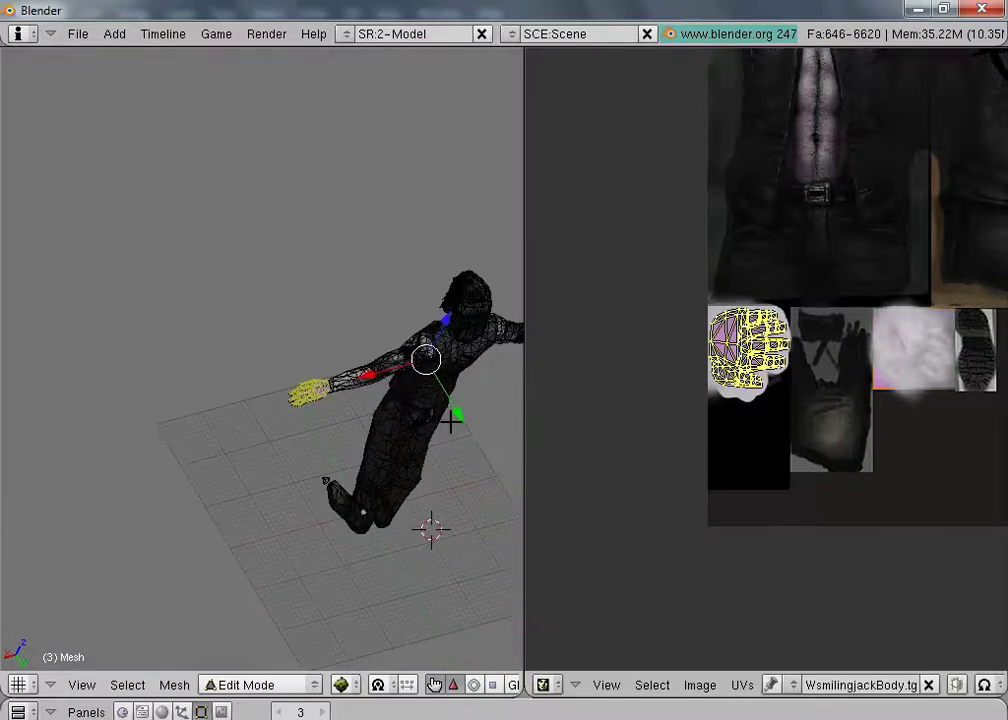
middle_click_drag(450, 425, 400, 315)
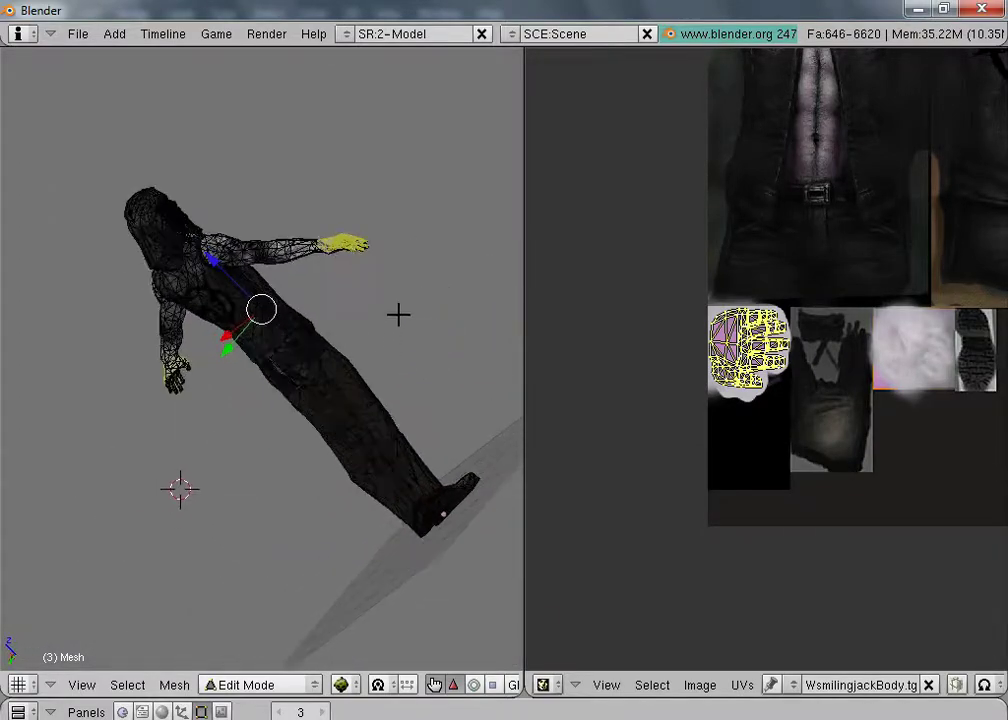
Step: Replace the hand-back selection with the linked palm-side faces of one hand
scroll(421, 177, "up", 4)
middle_click_drag(426, 132, 406, 358, "shift")
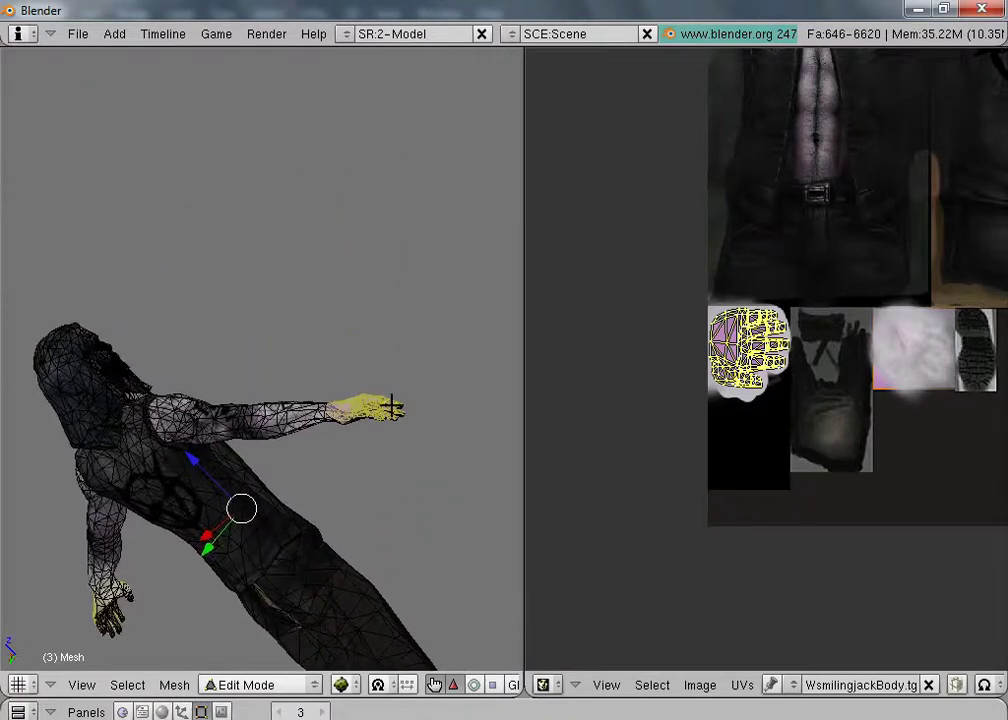
scroll(413, 366, "up", 3)
middle_click_drag(415, 312, 307, 143, "shift")
scroll(434, 308, "up", 4)
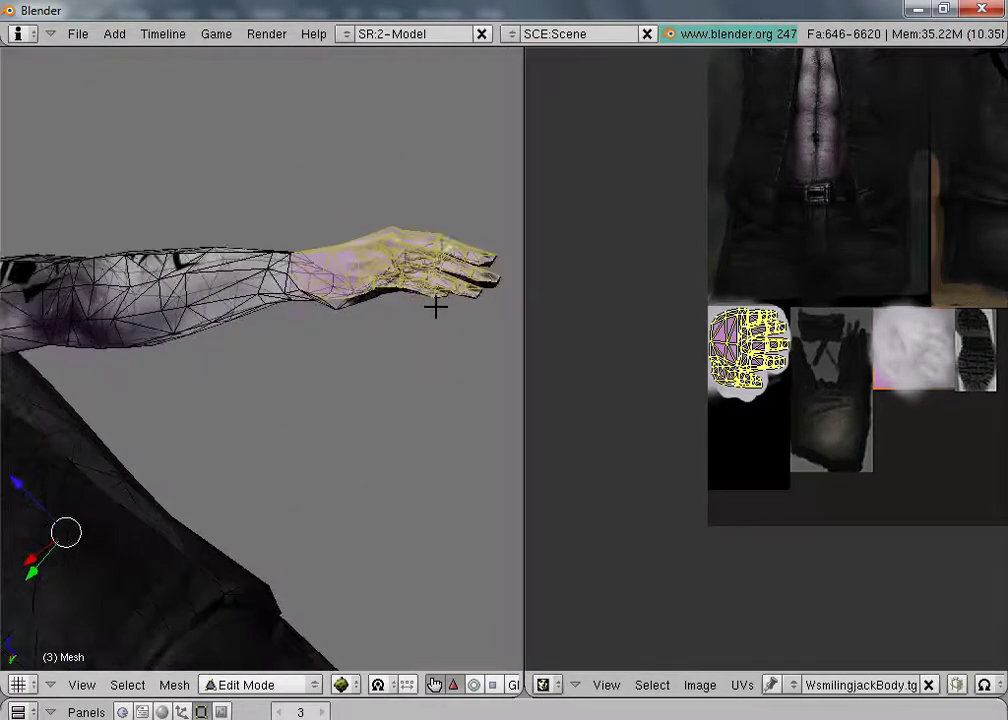
mouse_move(428, 334)
middle_mouse_down()
mouse_move(405, 358)
mouse_move(421, 352)
middle_mouse_up()
scroll(290, 361, "up", 2)
scroll(268, 345, "up", 2)
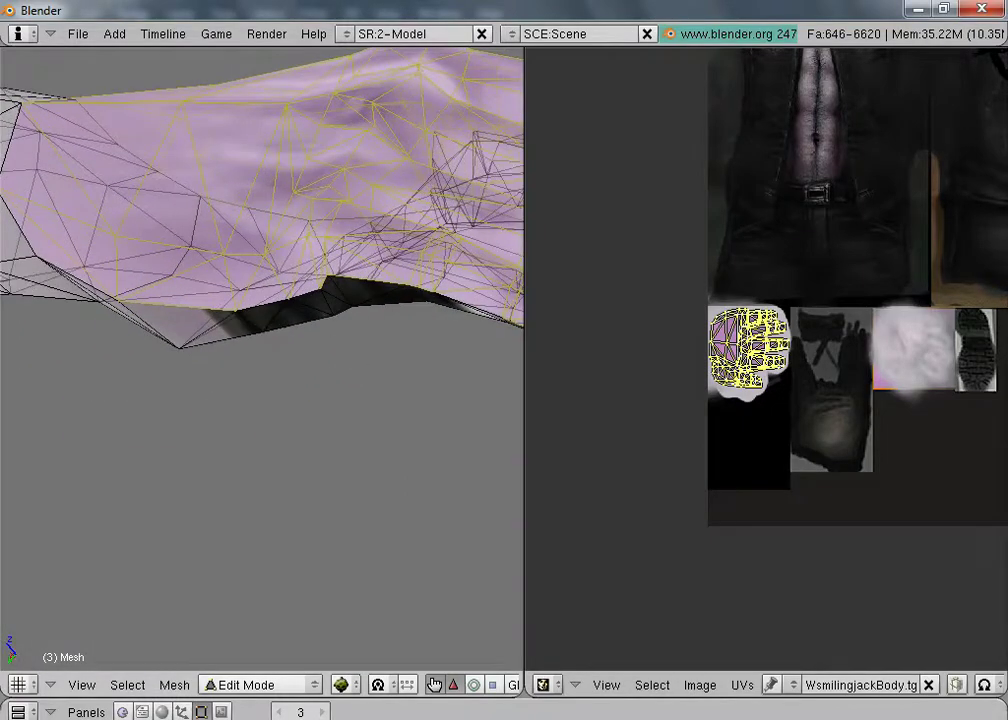
right_click(295, 315)
key("ctrl+l")
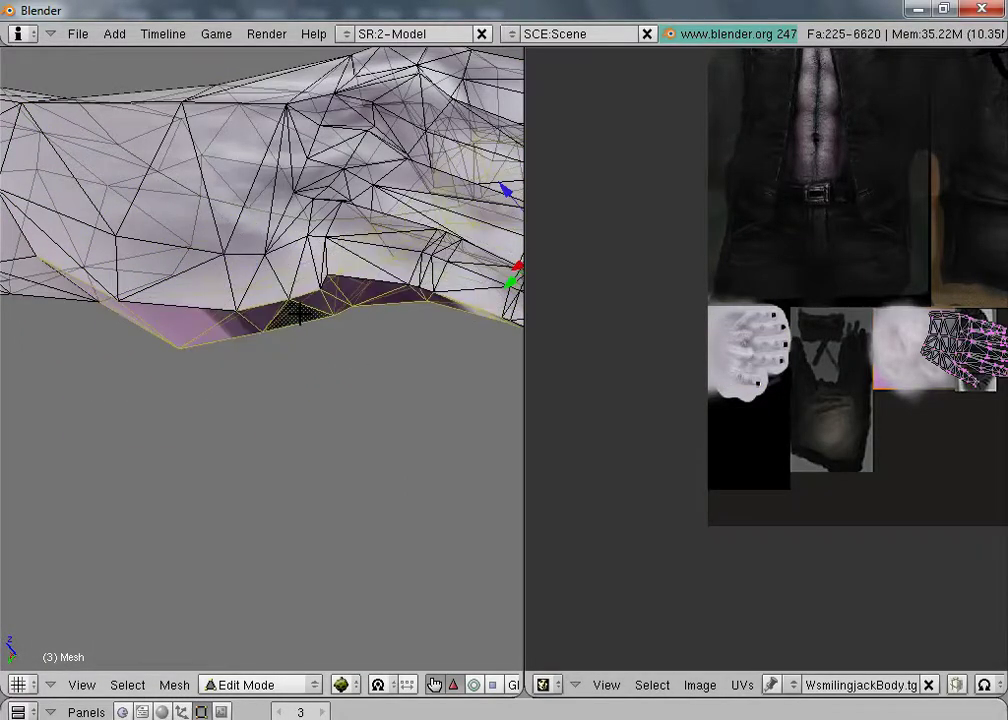
Step: Try to add the linked palm-side faces of the other hand to the selection, starting from a face on a finger
scroll(144, 349, "down", 5)
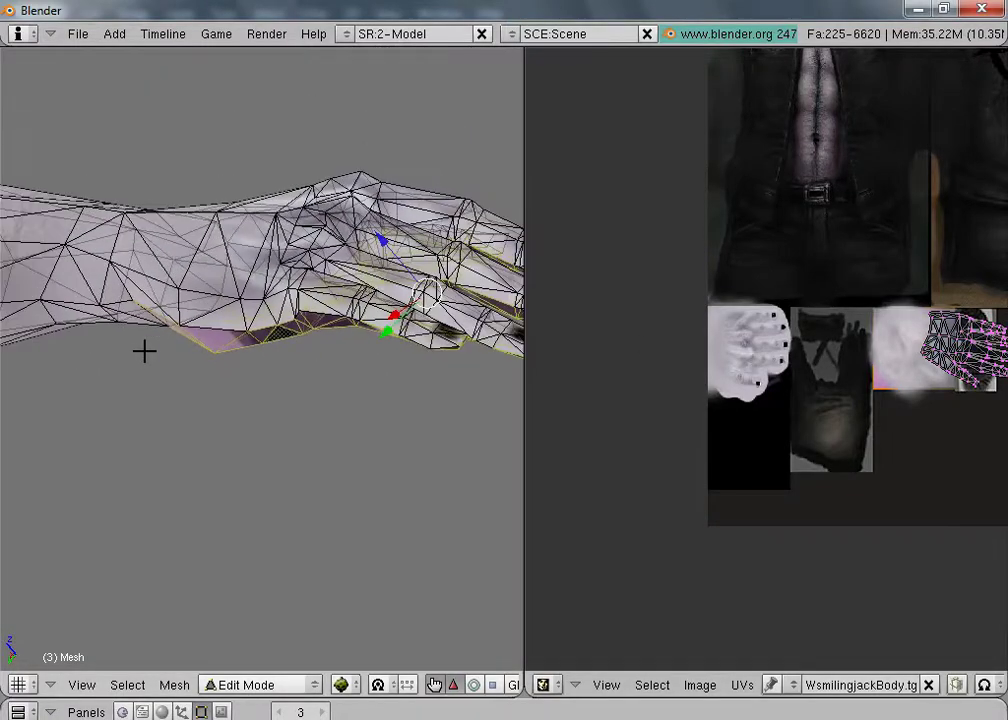
middle_click_drag(108, 242, 445, 80)
scroll(347, 443, "up", 5)
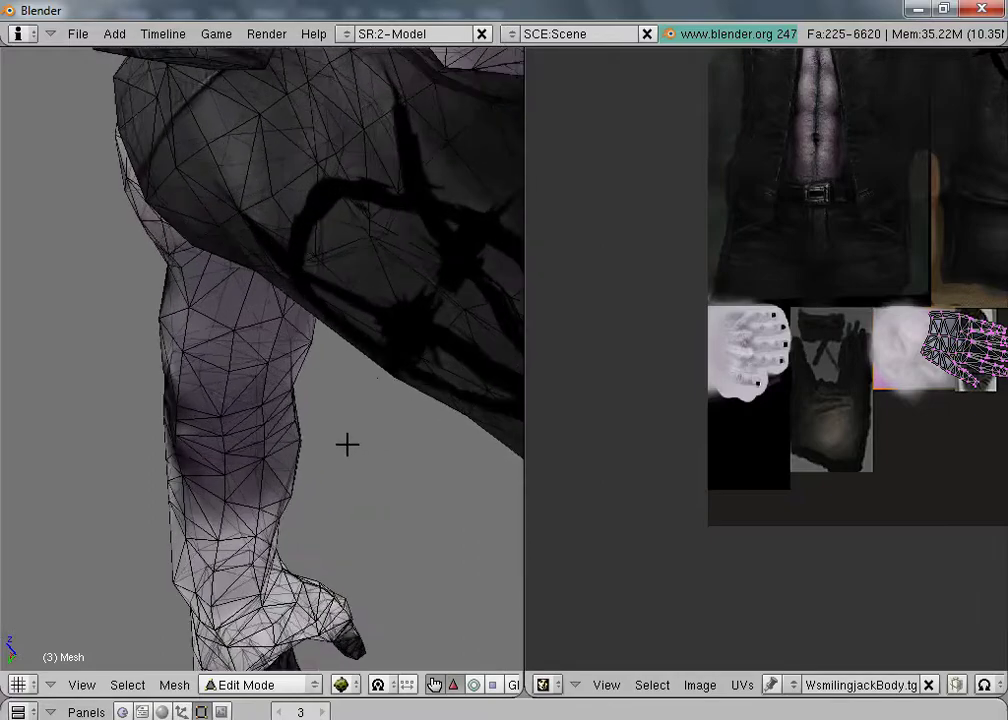
middle_click_drag(347, 452, 345, 110, "shift")
scroll(357, 346, "up", 3)
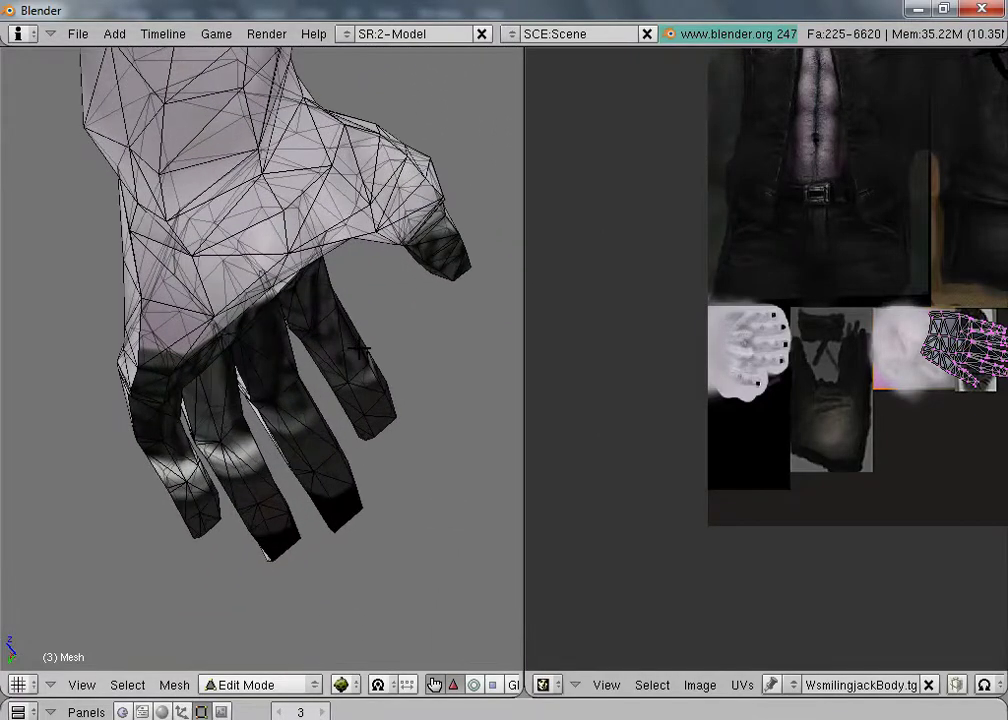
right_click(342, 513, "shift")
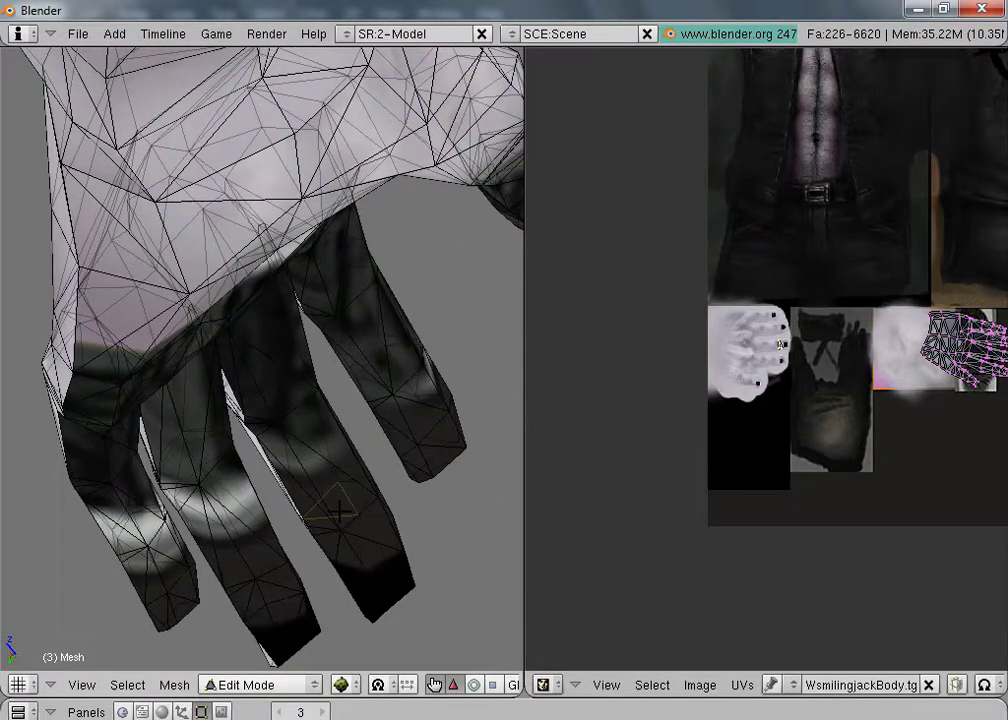
key("ctrl+l")
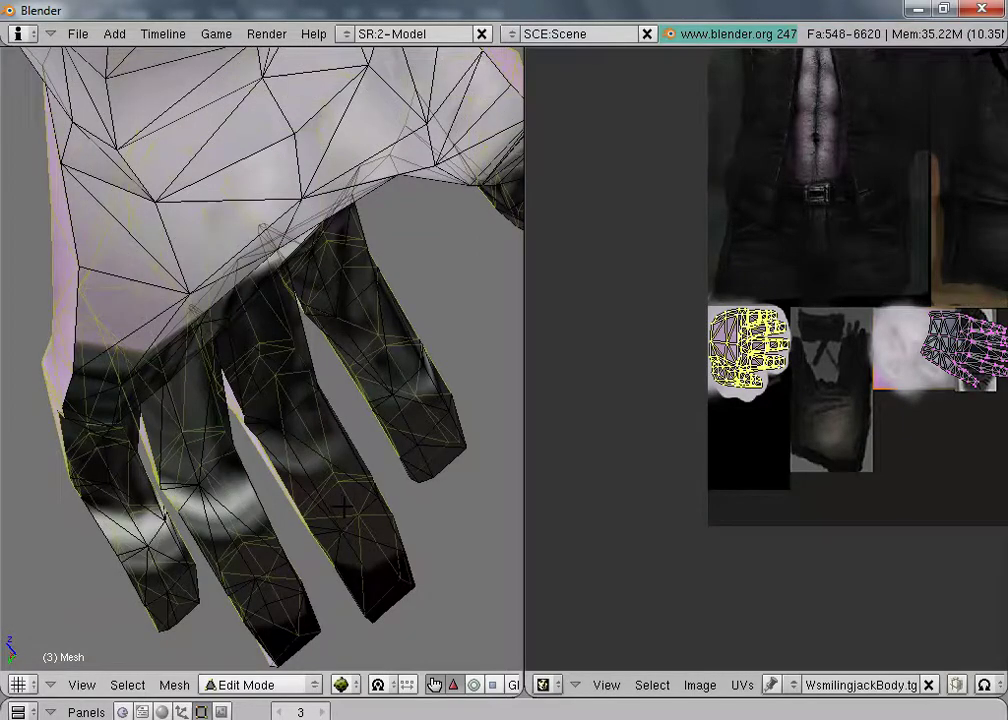
key("ctrl+z")
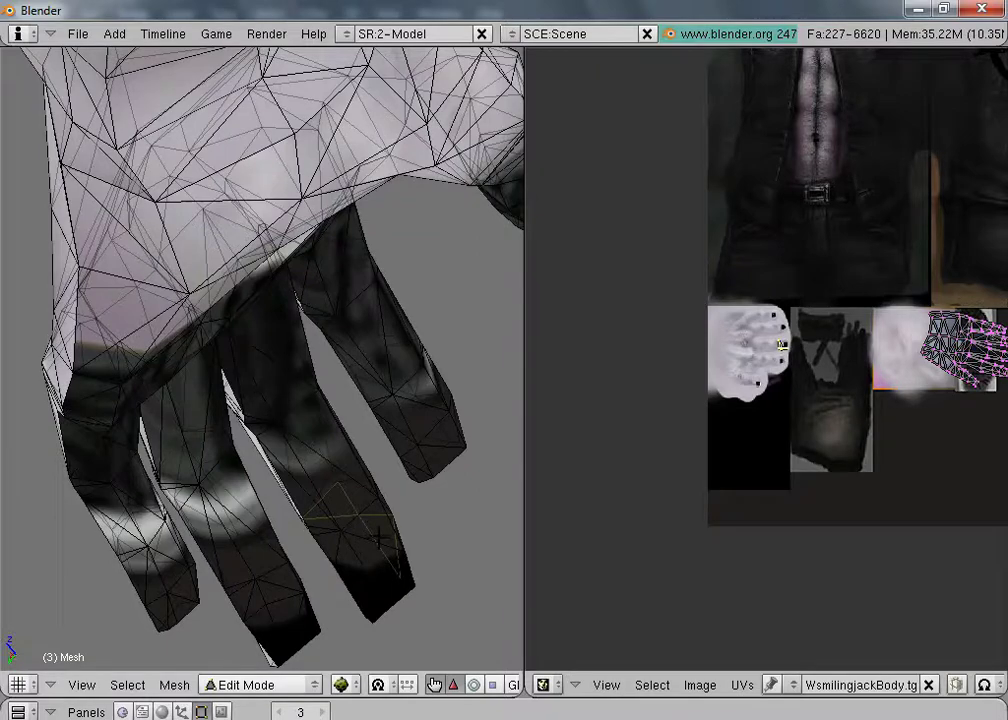
key("ctrl+z")
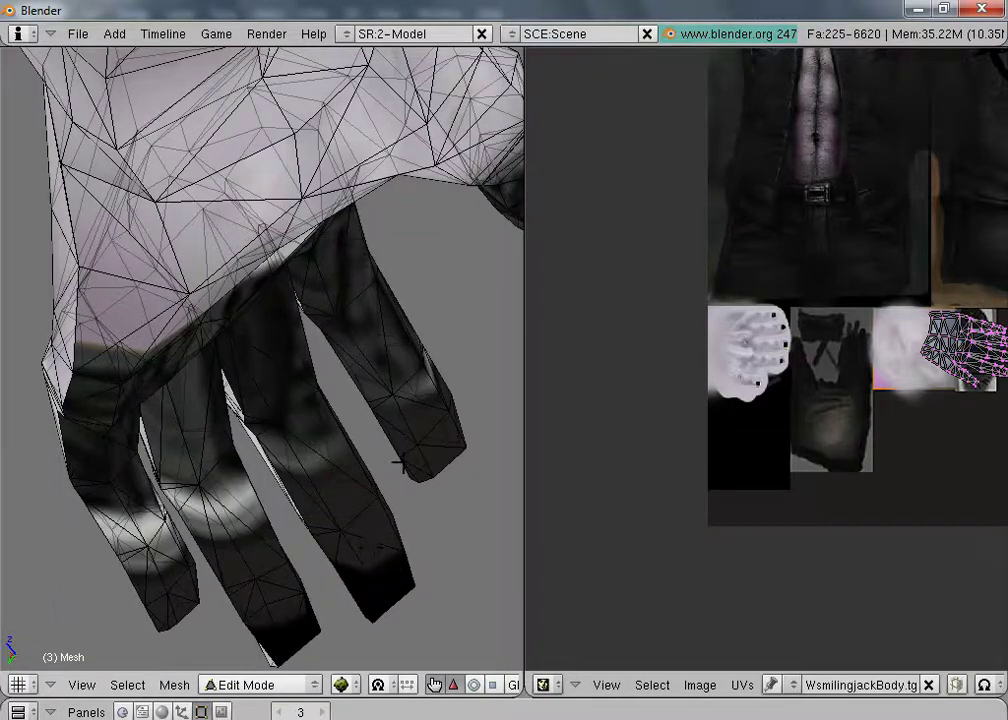
Step: Try to add a single palm-side finger face of the other hand to the selection from a different viewing angle
scroll(406, 445, "down", 2)
middle_click_drag(414, 428, 483, 360)
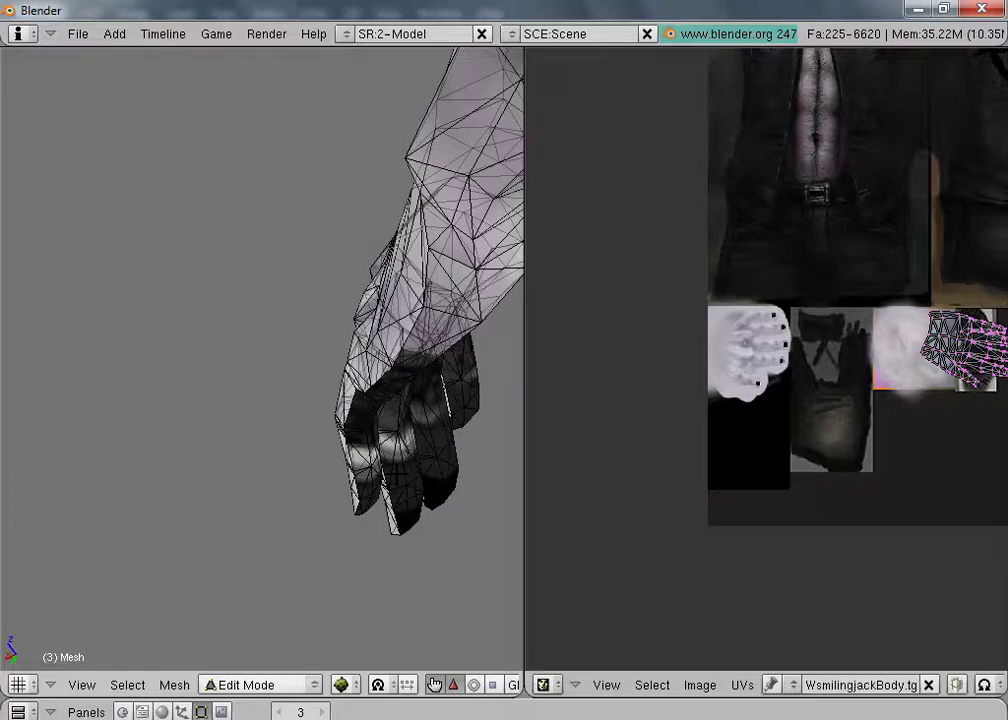
right_click(397, 474, "shift")
middle_click_drag(467, 497, 484, 486)
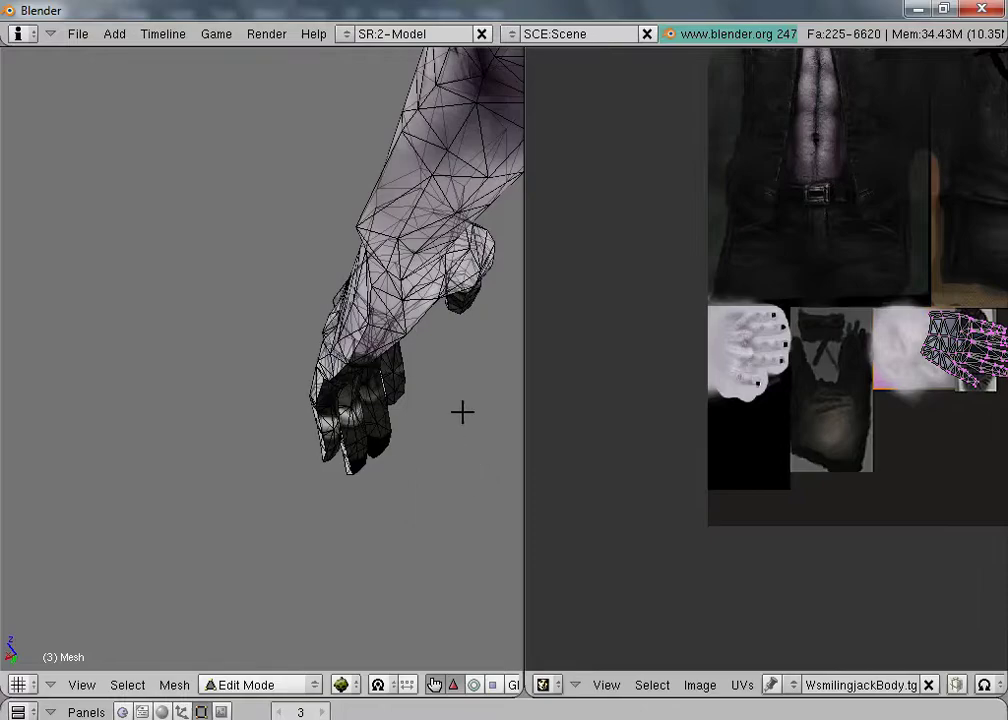
middle_click_drag(461, 412, 354, 506)
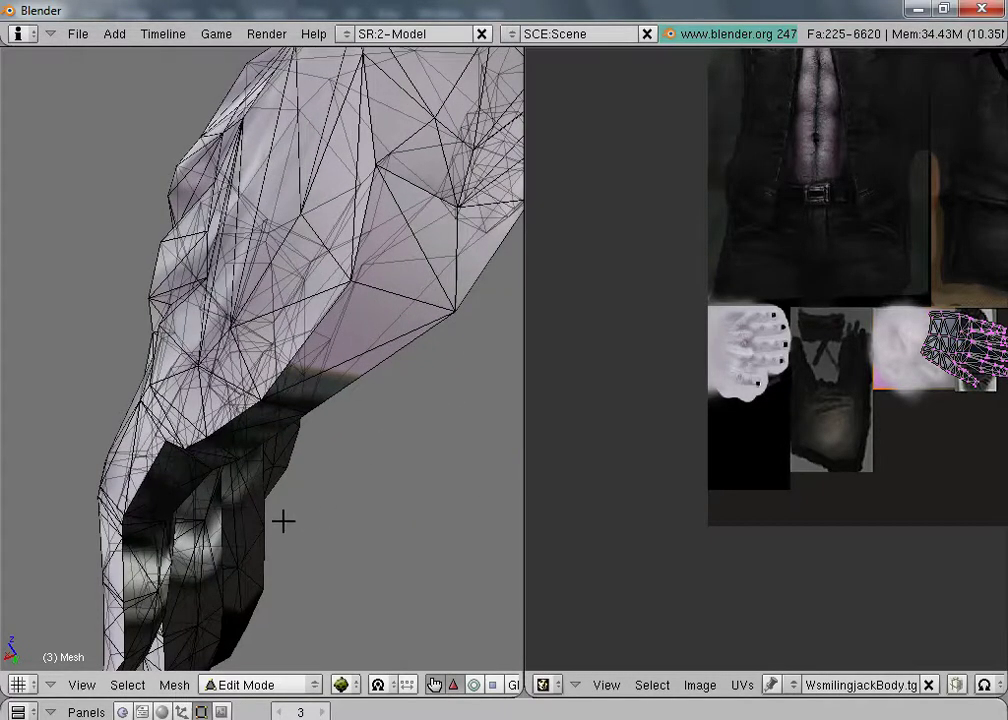
scroll(265, 552, "up", 1, "shift")
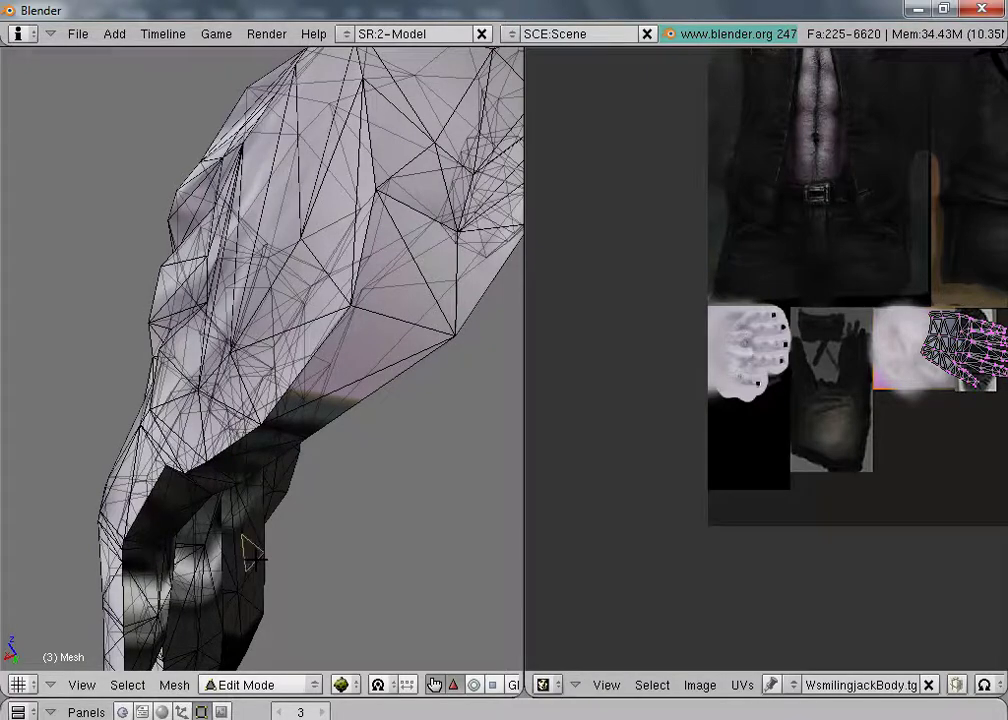
middle_click_drag(314, 580, 395, 491)
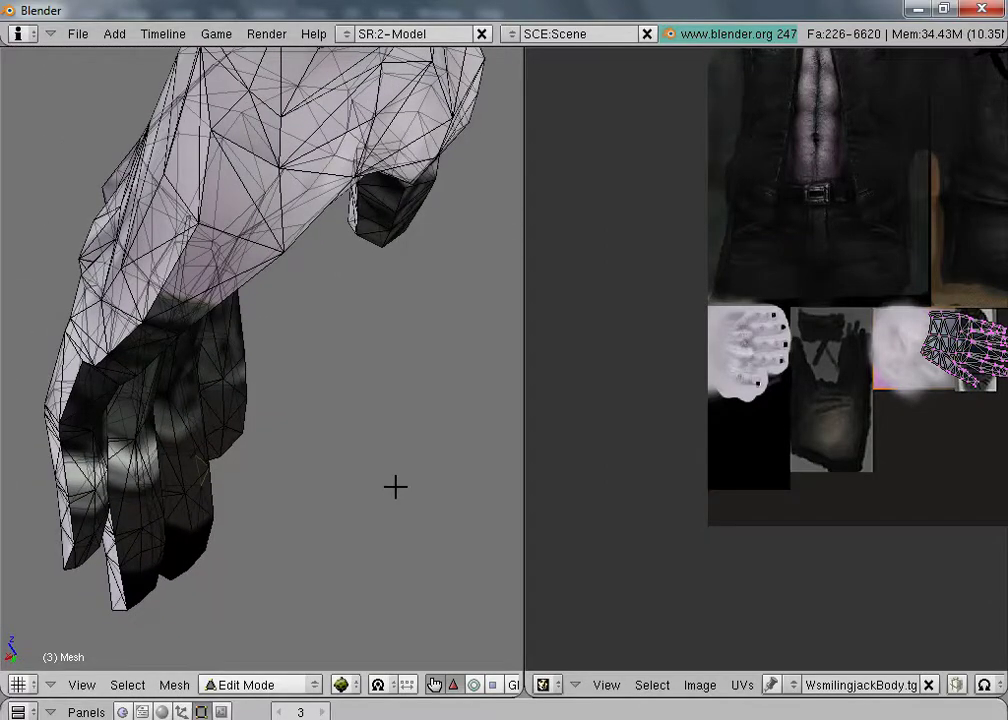
scroll(275, 529, "up", 3)
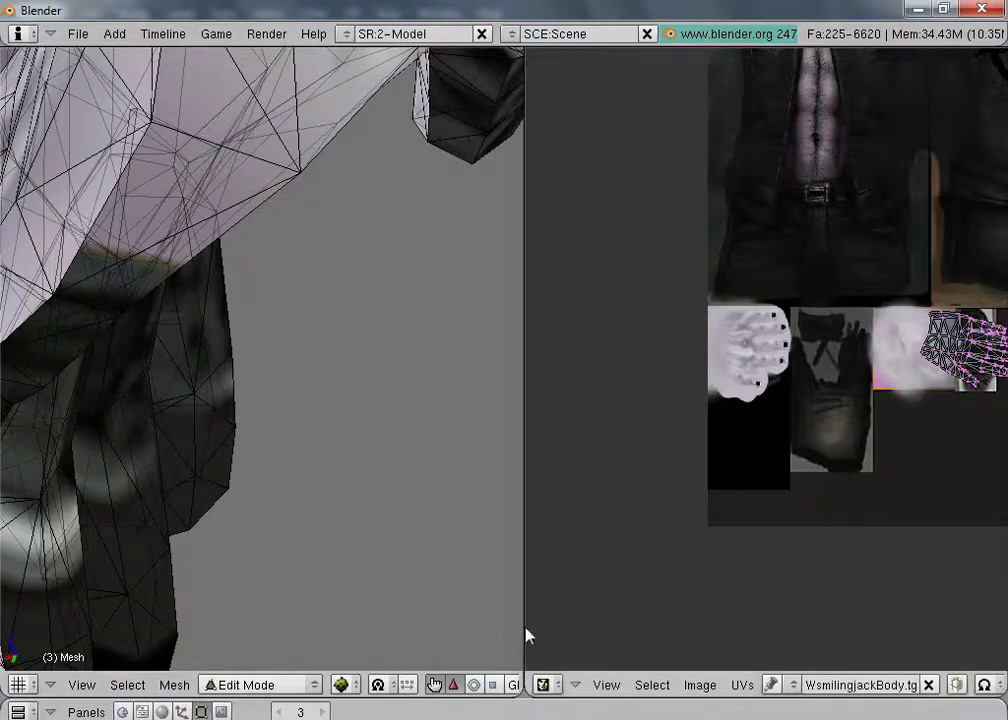
Step: Widen the 3D view and add the other hand's linked palm faces to the selection, limiting selection to visible faces while picking the starting finger face
left_click_drag(524, 625, 724, 616)
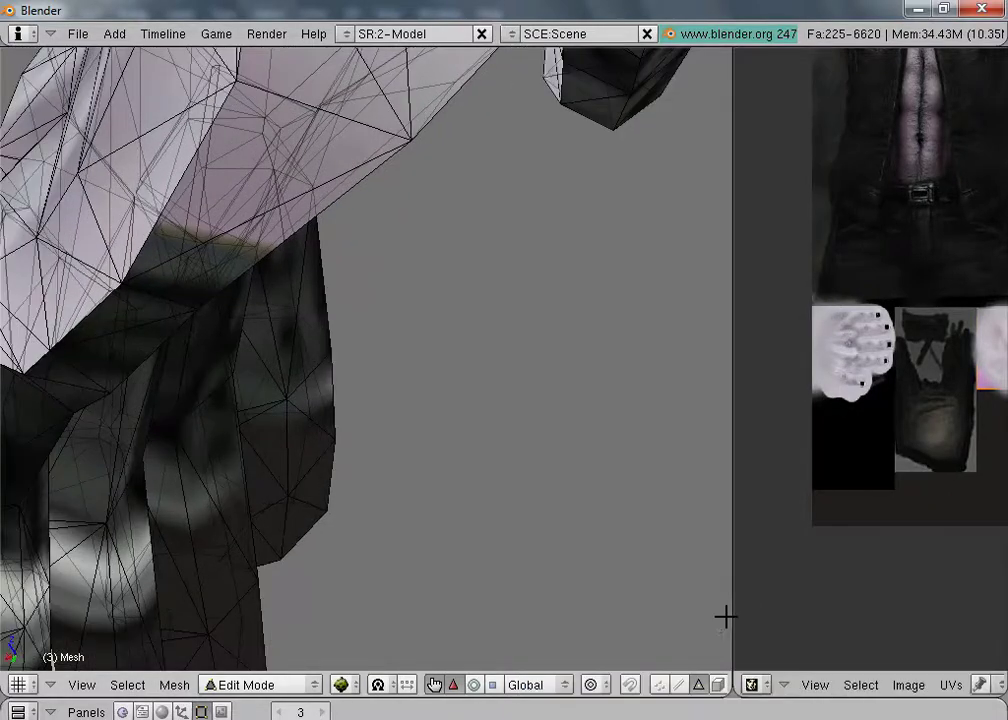
left_click(717, 685)
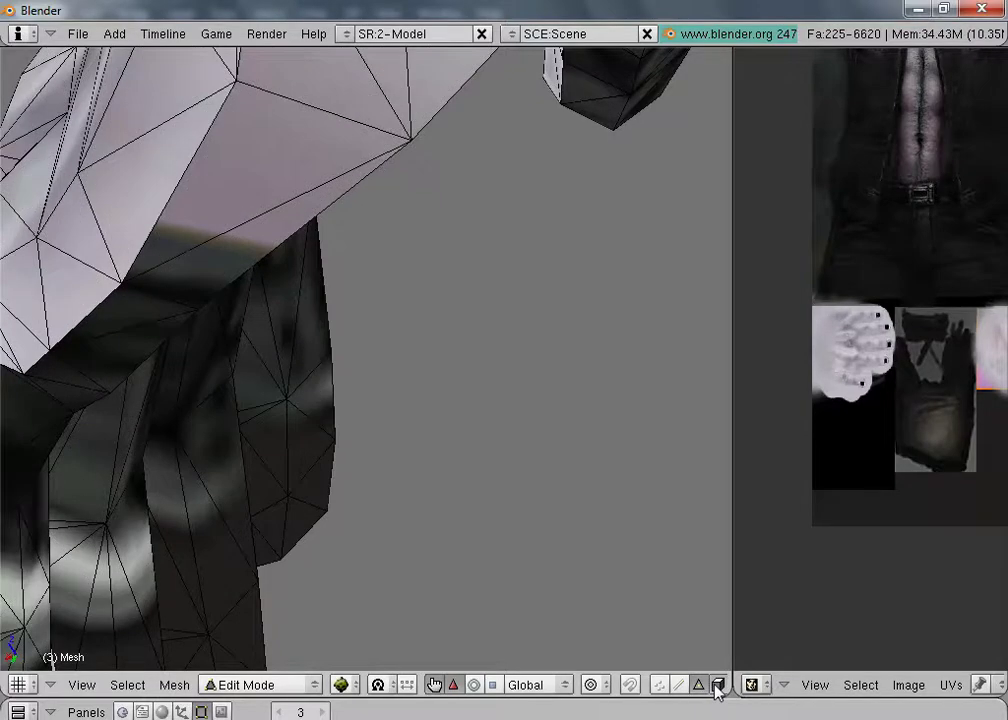
right_click(216, 473, "shift")
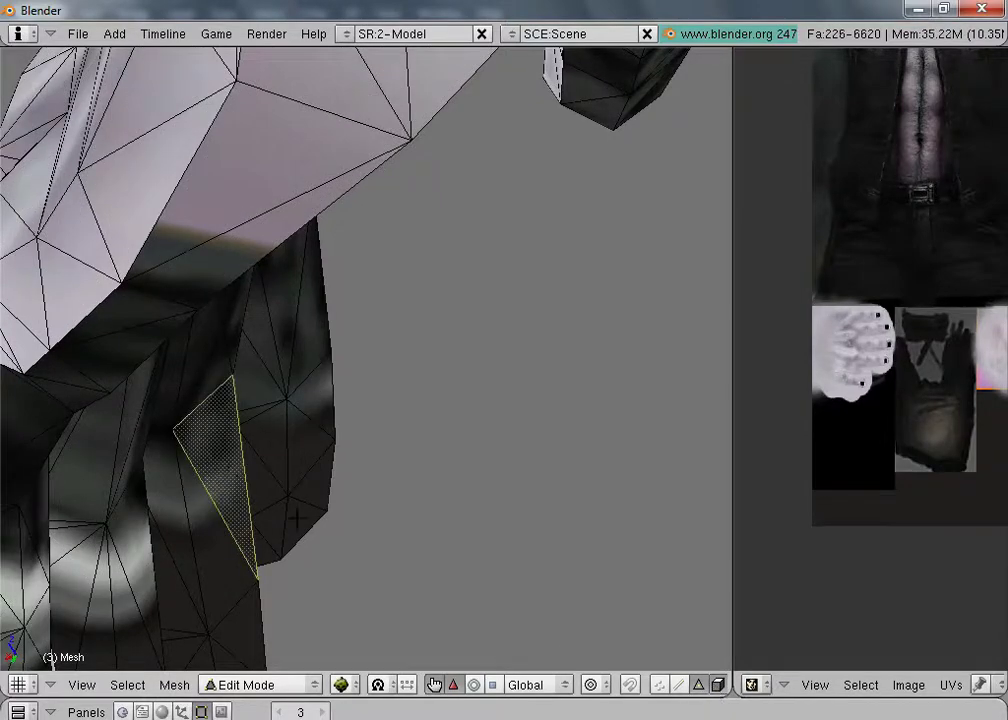
left_click(718, 688)
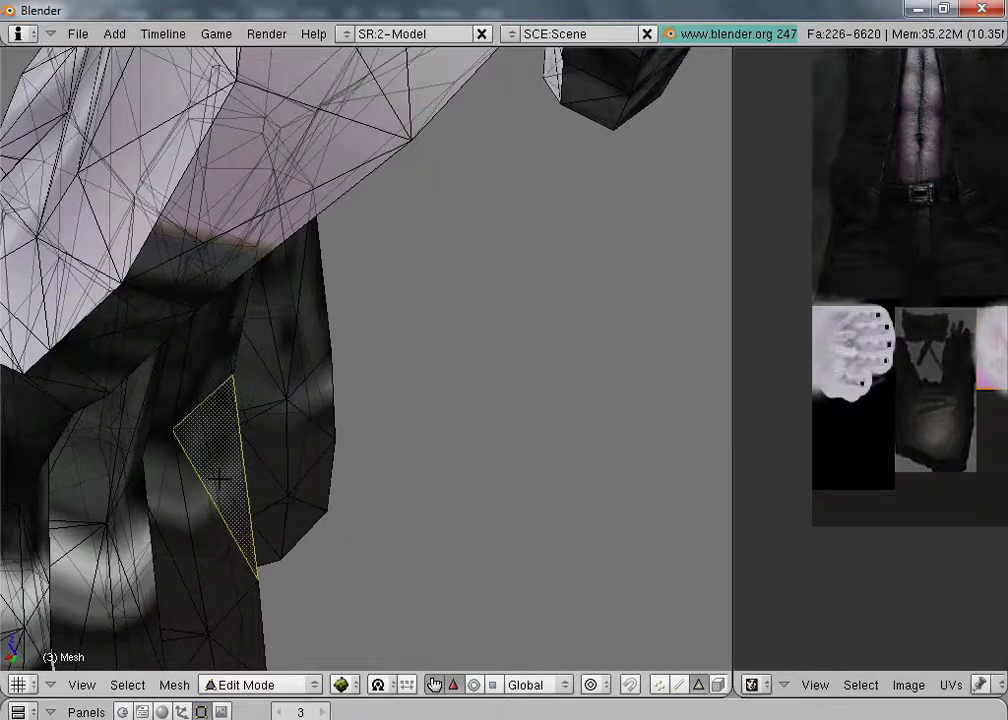
key("l")
middle_click_drag(373, 427, 490, 442)
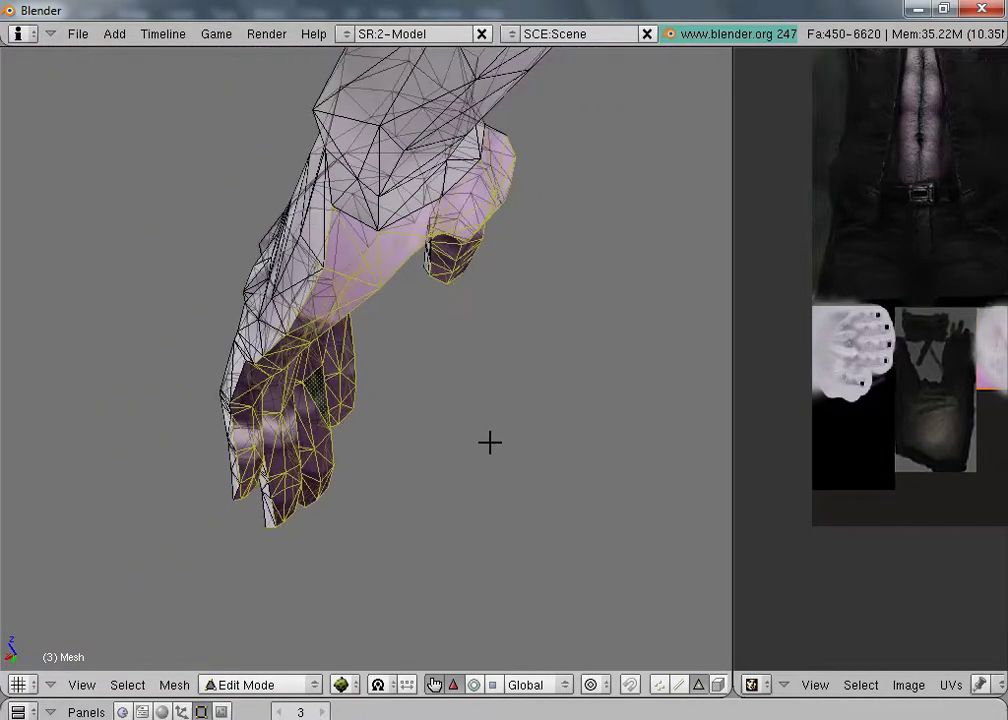
Step: Select all the palm UVs and move them from the shoe-sole area onto the palm area of the texture
mouse_move(374, 398)
middle_mouse_down()
mouse_move(452, 402)
mouse_move(460, 385)
mouse_move(364, 376)
middle_mouse_up()
scroll(363, 375, "down", 8)
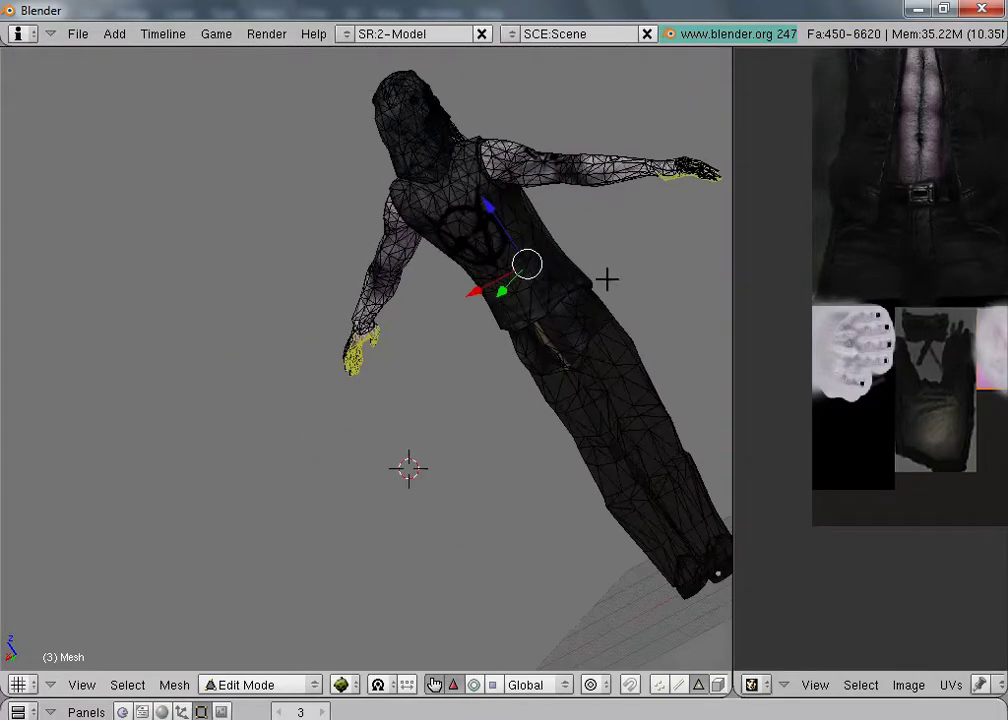
middle_click_drag(681, 208, 614, 373)
scroll(909, 396, "down", 2)
scroll(970, 395, "down", 1)
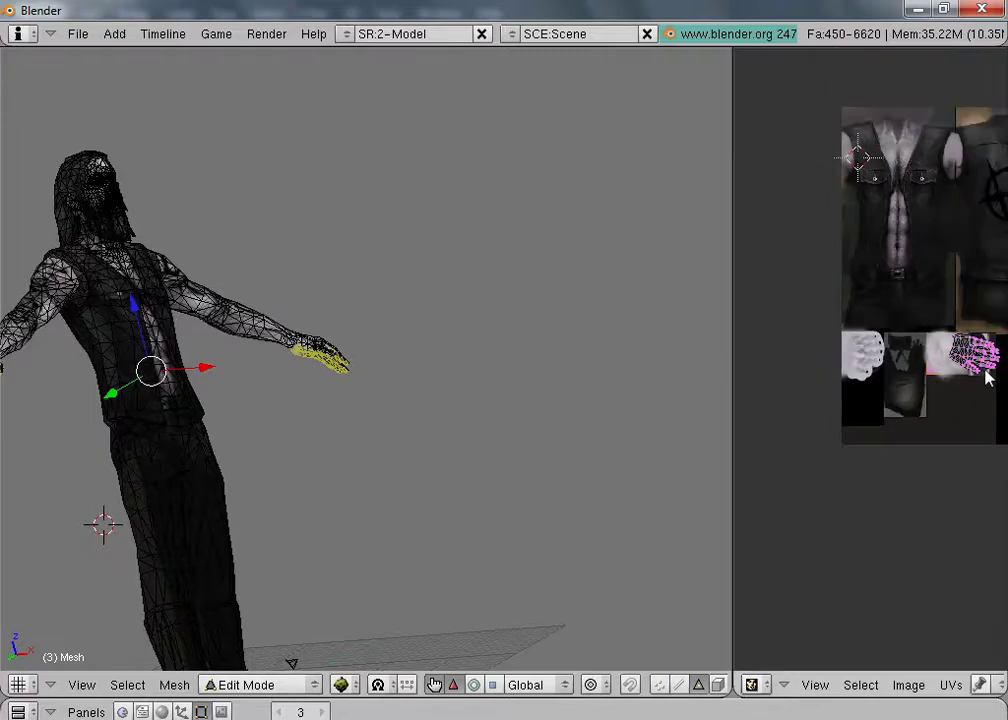
middle_click_drag(954, 452, 855, 493)
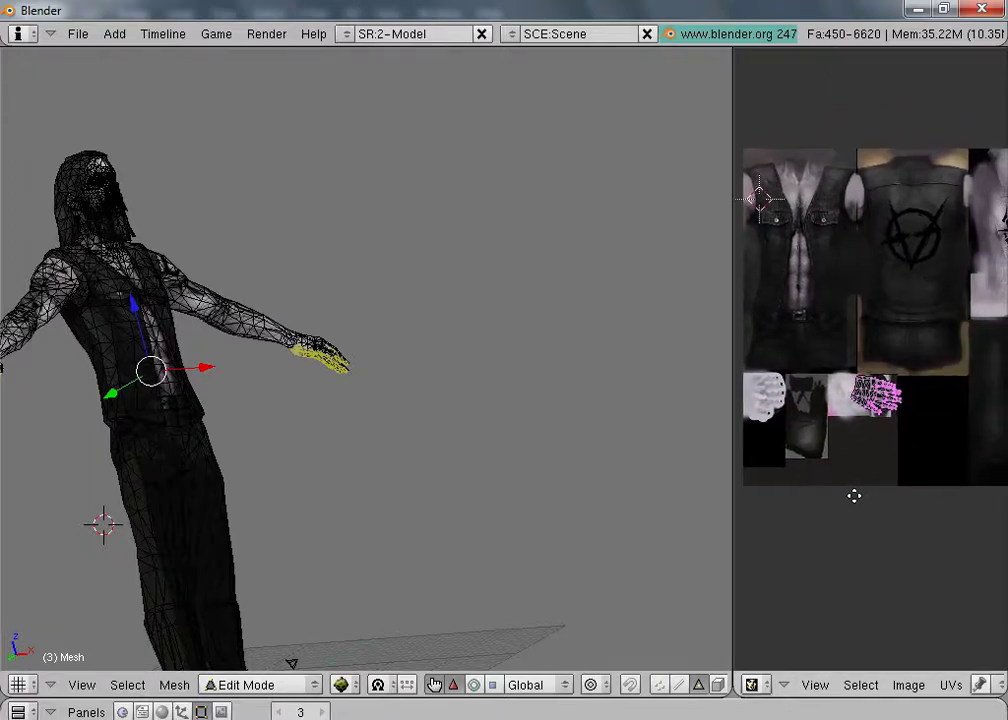
scroll(857, 495, "up", 4)
scroll(876, 522, "up", 1)
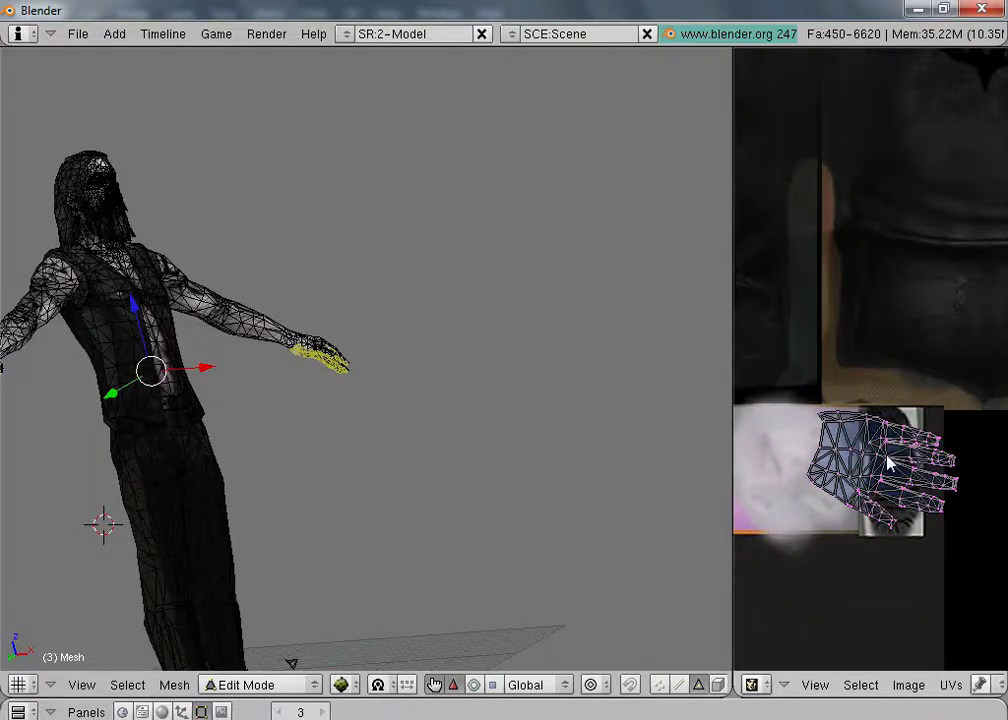
key("a")
key("a")
key("a")
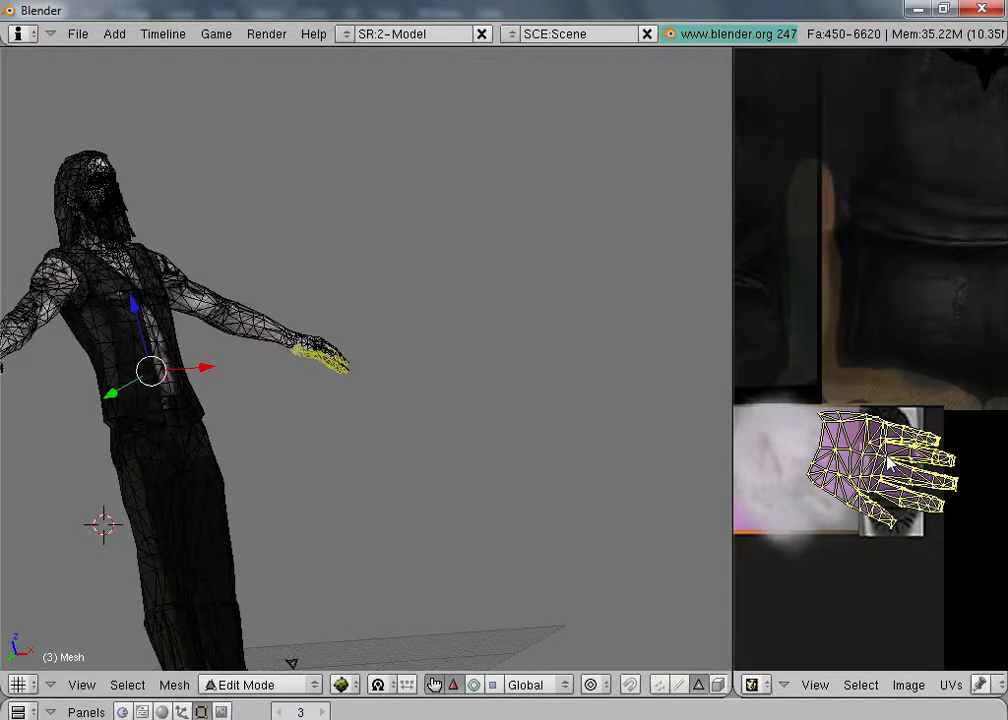
key("g")
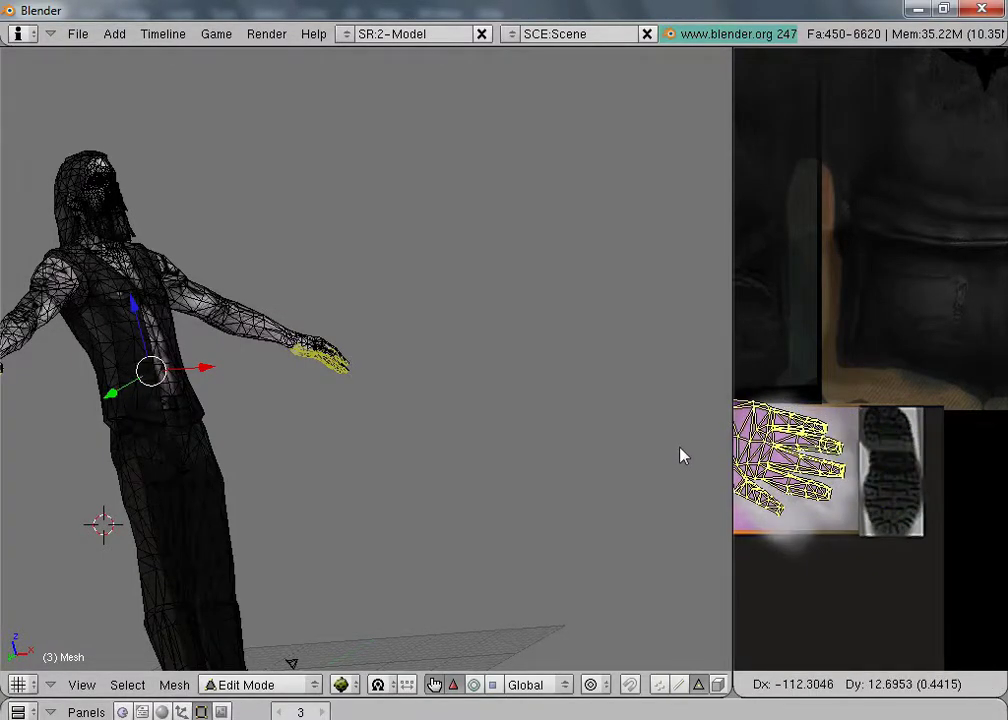
left_click(695, 458)
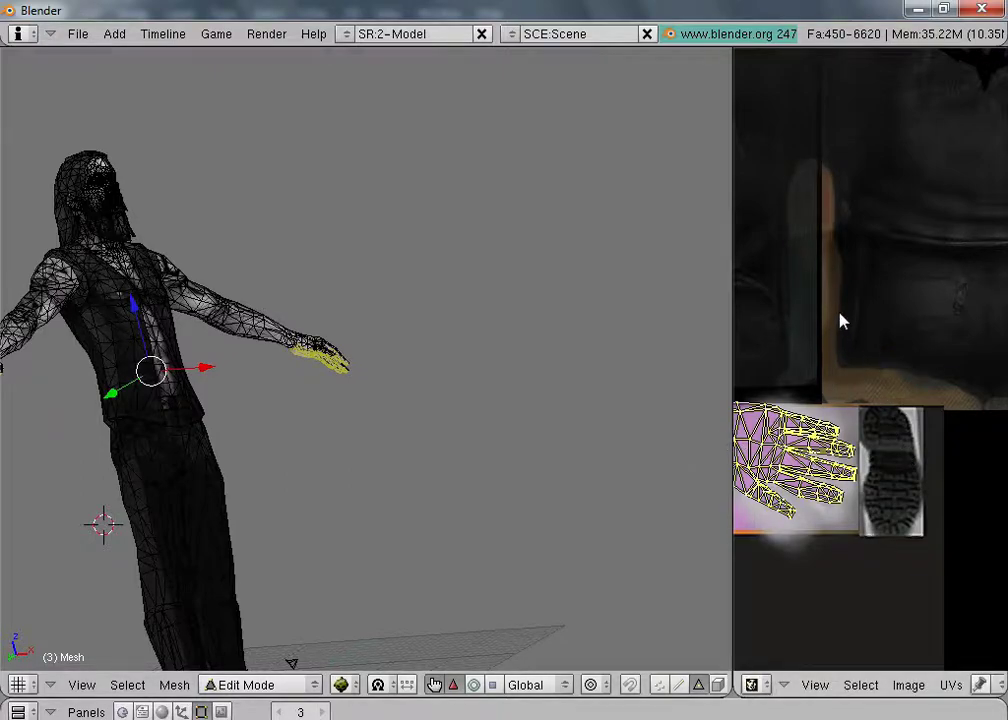
Step: Scale the palm UVs to about 0.67 along X and reposition them within the palm area of the texture
middle_click_drag(866, 279, 941, 222)
key("s")
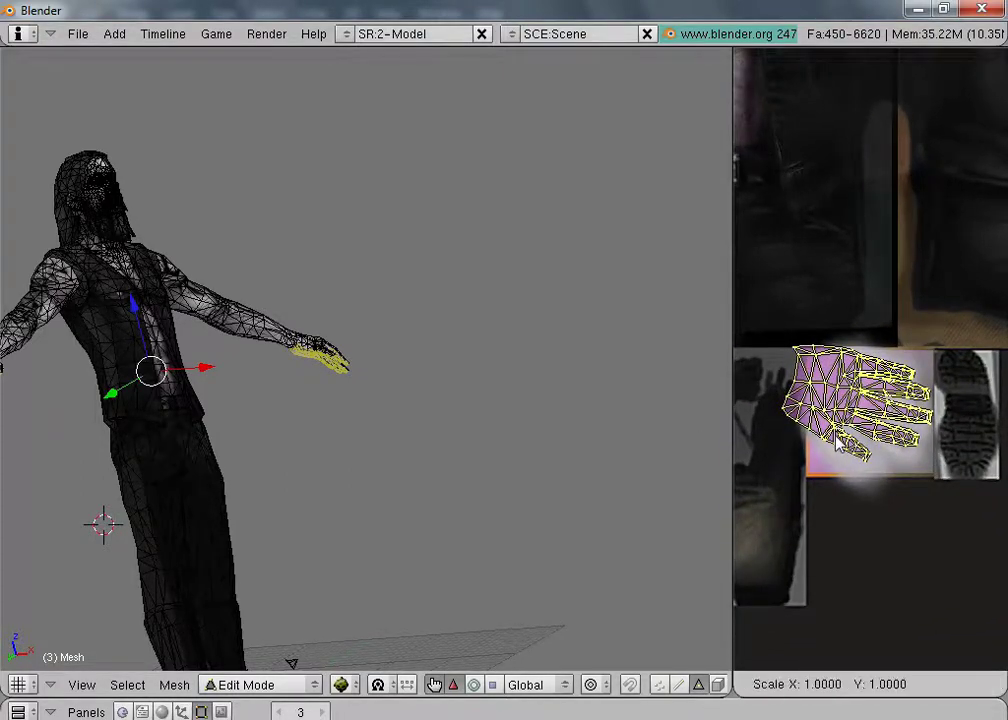
key("x")
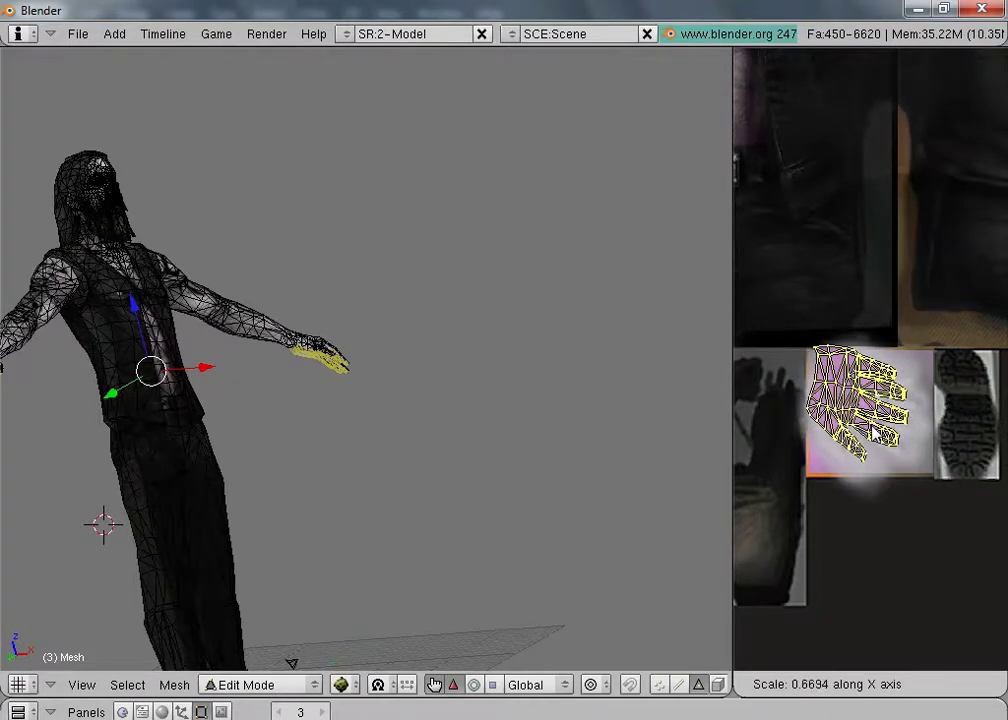
left_click(874, 432)
key("g")
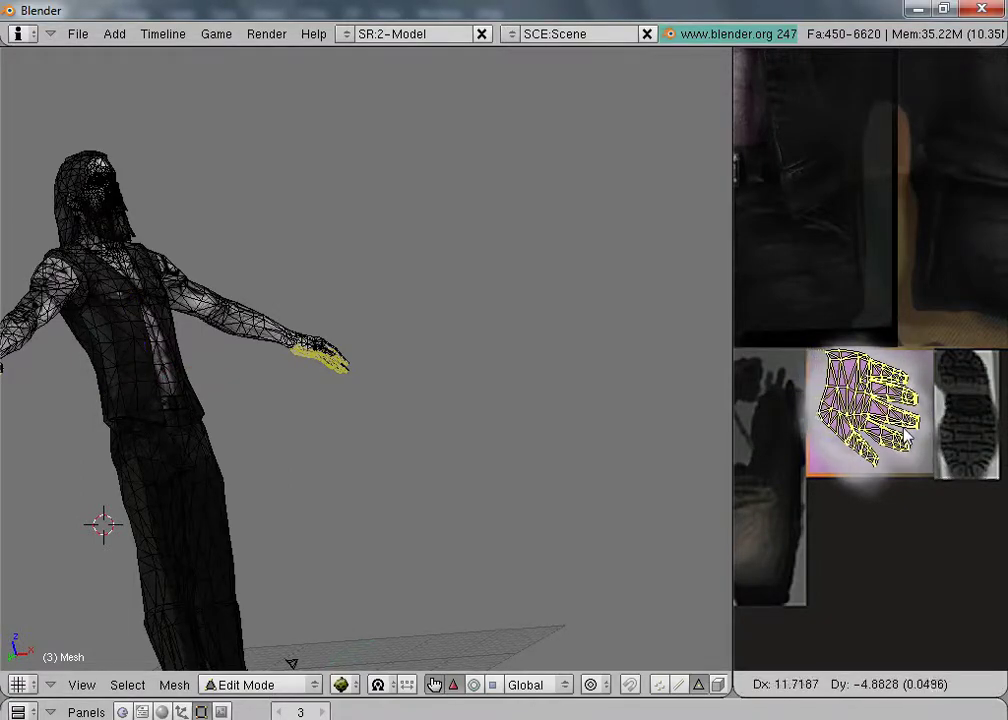
left_click(910, 437)
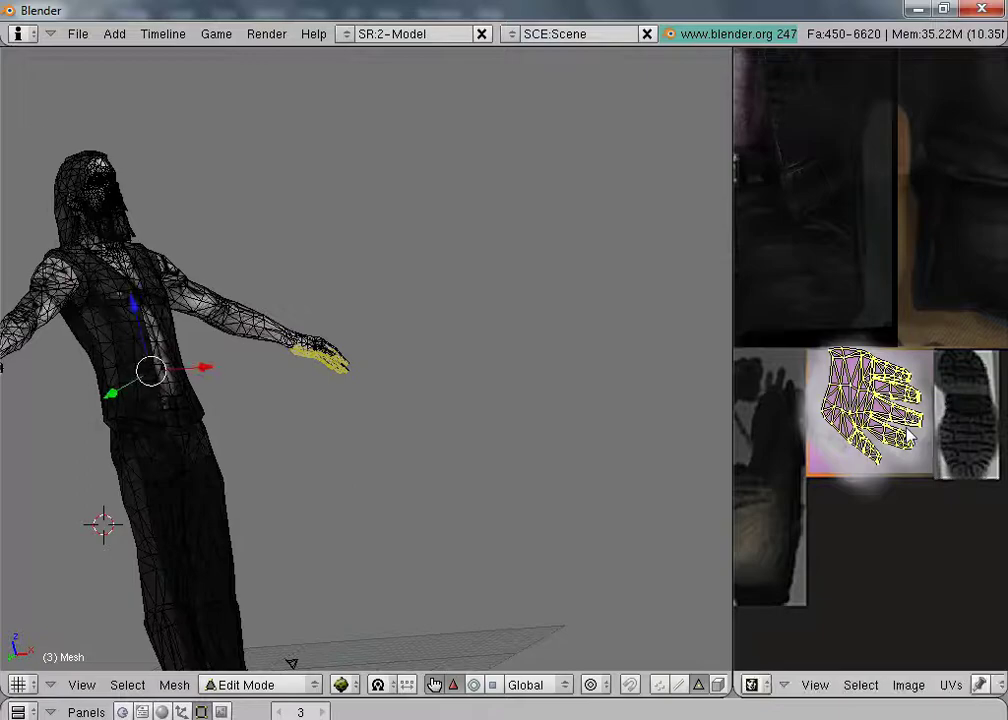
Step: Switch to Object Mode and examine the texture on the palms and fingers from several angles
left_click(270, 684)
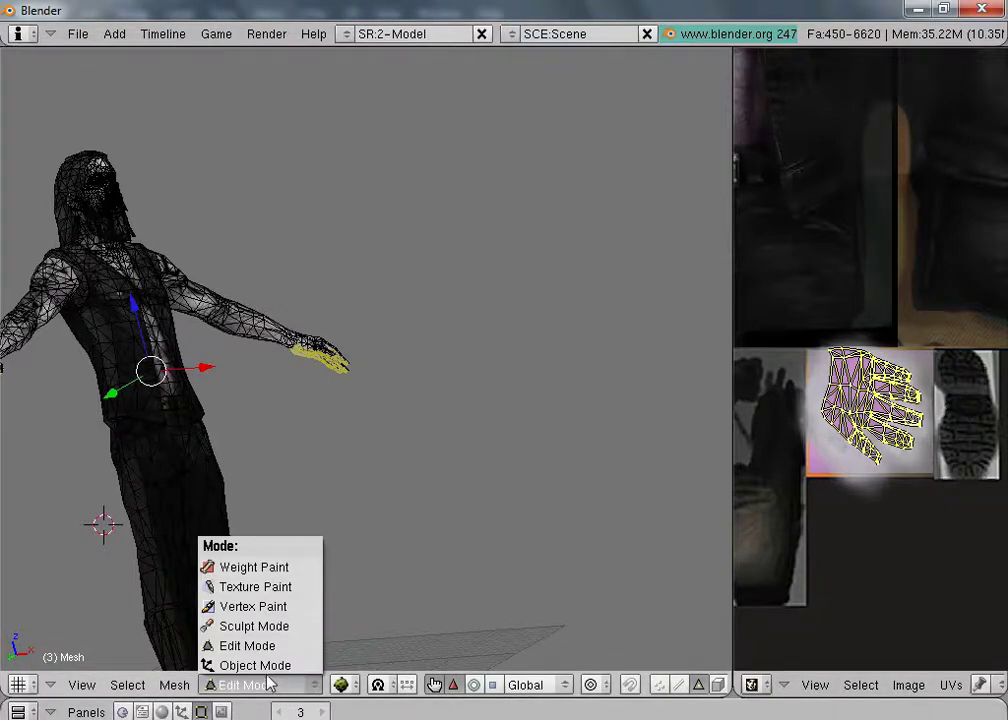
left_click(262, 665)
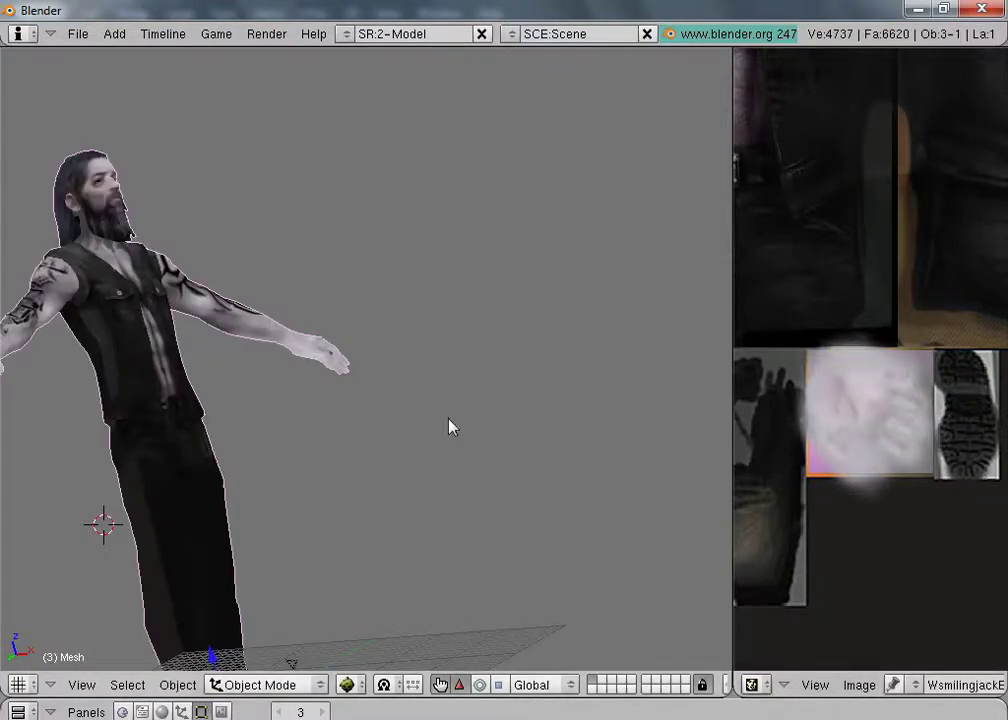
scroll(448, 418, "up", 6)
middle_click_drag(173, 430, 296, 268)
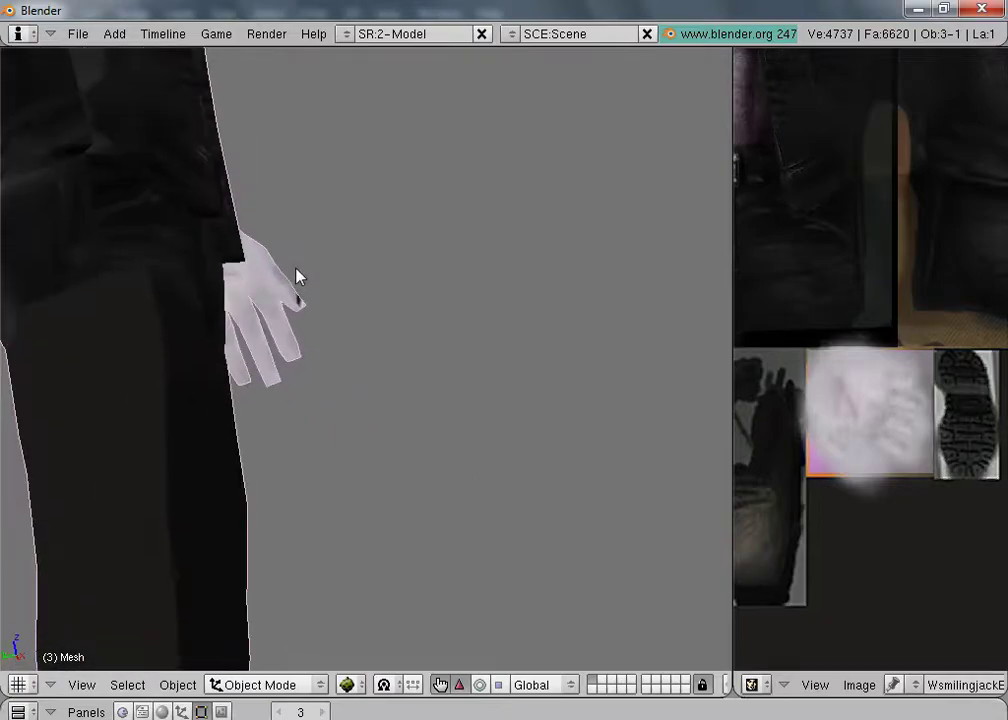
scroll(297, 276, "up", 5)
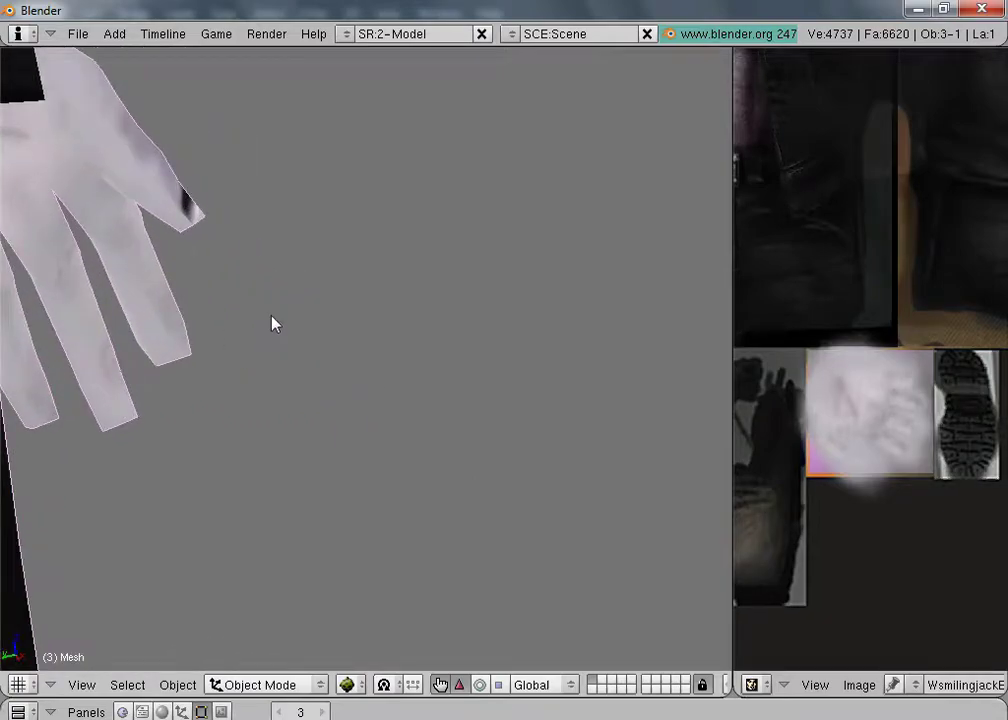
scroll(275, 317, "down", 11)
middle_click_drag(478, 212, 410, 343)
middle_click_drag(446, 304, 281, 302)
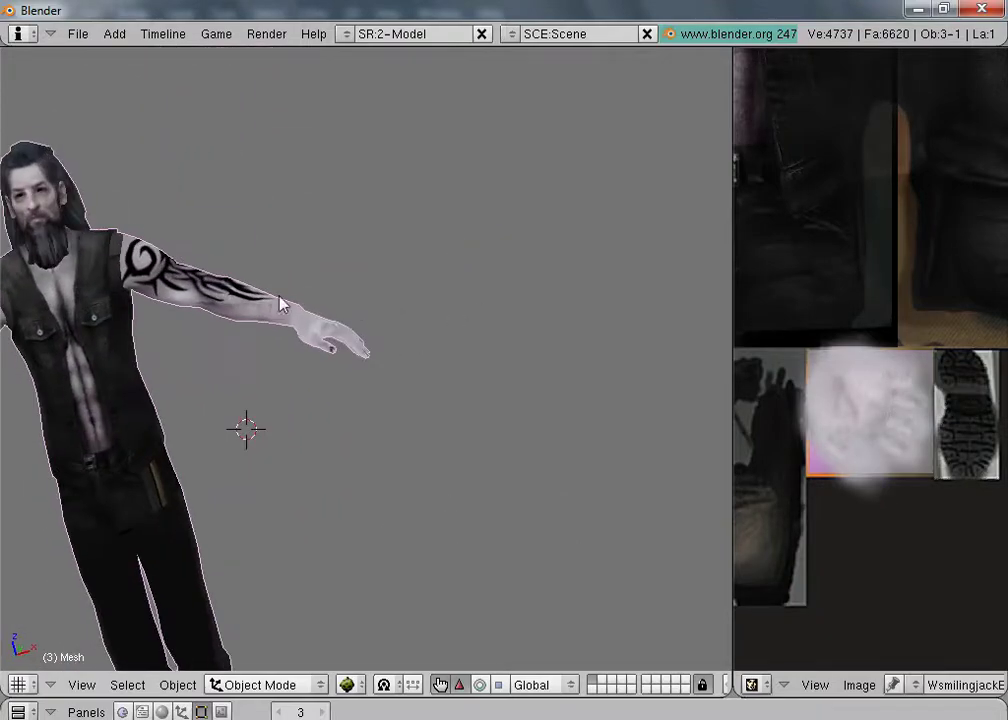
middle_click_drag(205, 194, 498, 151, "shift")
scroll(510, 290, "up", 4)
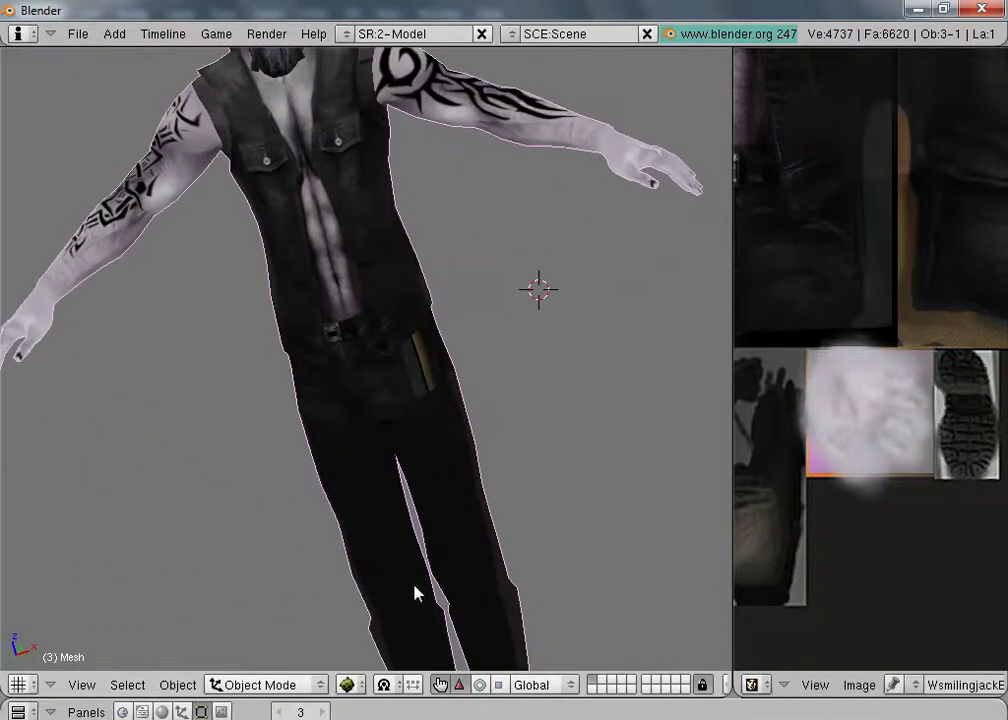
Step: Return to Edit Mode and replace the palm selection with the linked faces of one trouser leg
left_click(290, 684)
left_click(279, 646)
scroll(505, 502, "up", 1)
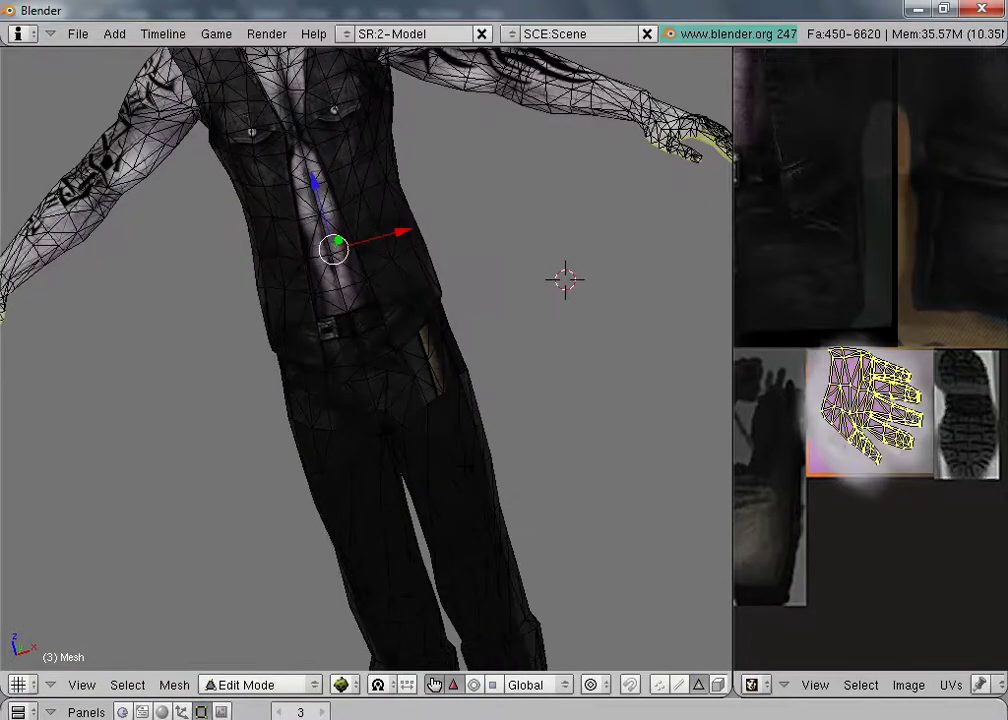
middle_click_drag(497, 485, 612, 298)
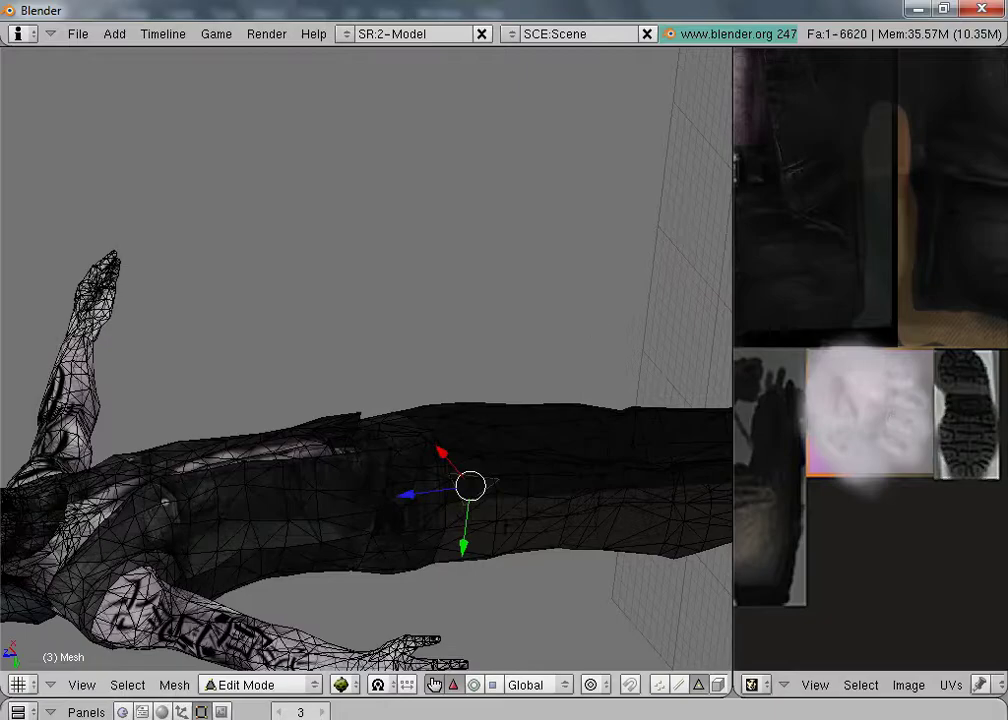
left_click(505, 530)
key("l")
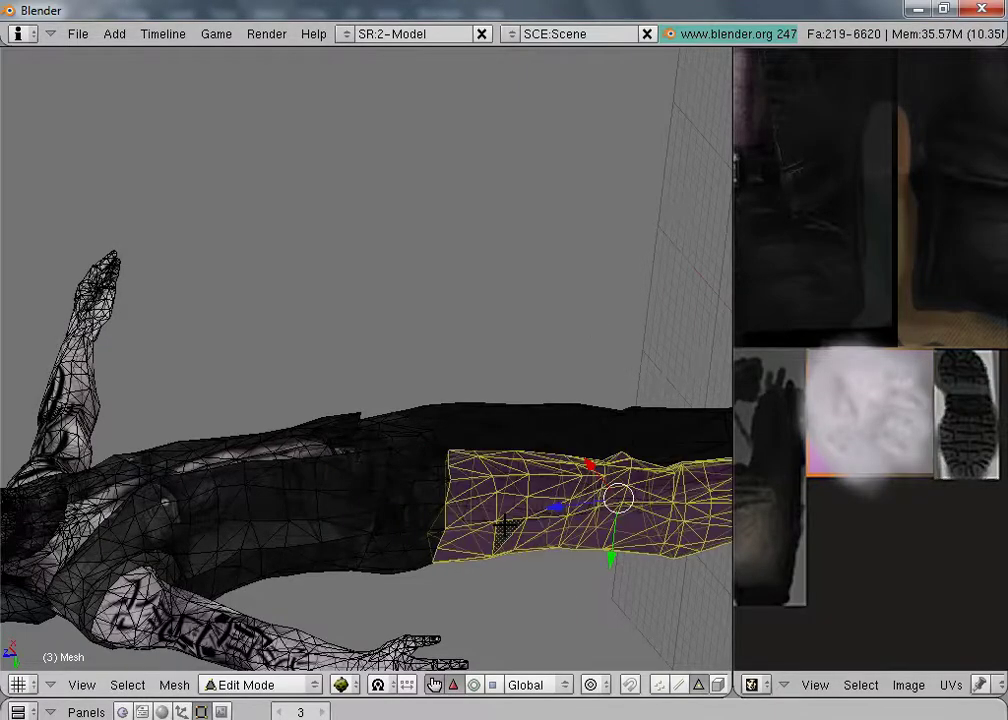
Step: Add the linked faces of the other trouser leg to the selection
middle_click_drag(567, 326, 120, 380)
middle_click_drag(202, 232, 171, 365)
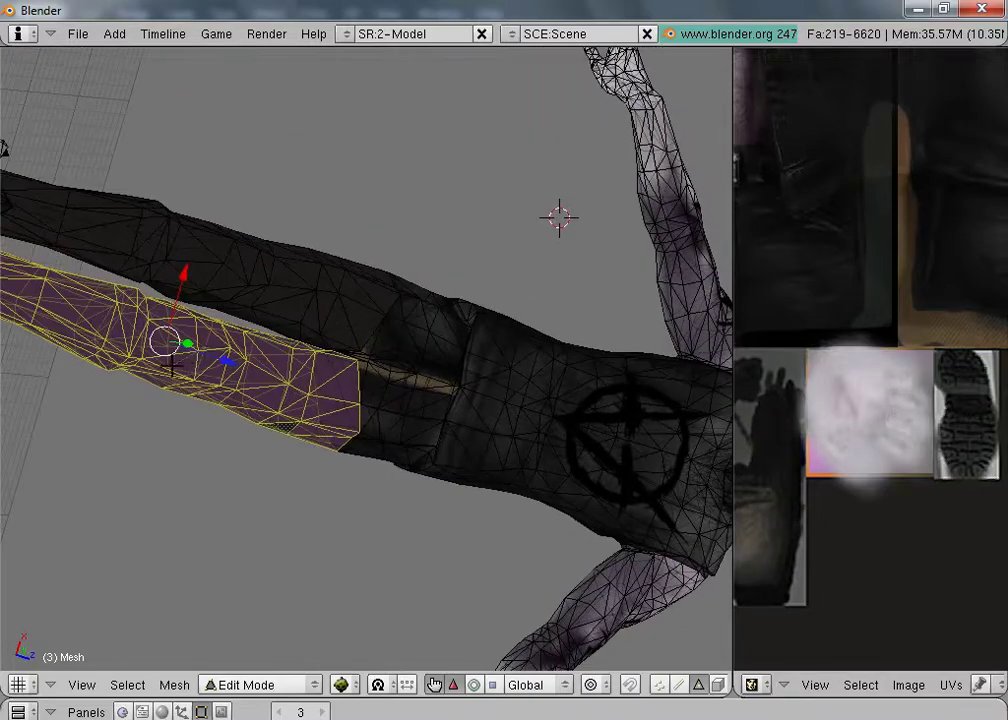
middle_click_drag(447, 242, 770, 187)
key("l")
Step: Widen the UV editor to give the trouser-leg UV layout more room beside the 3D view
scroll(790, 198, "down", 6)
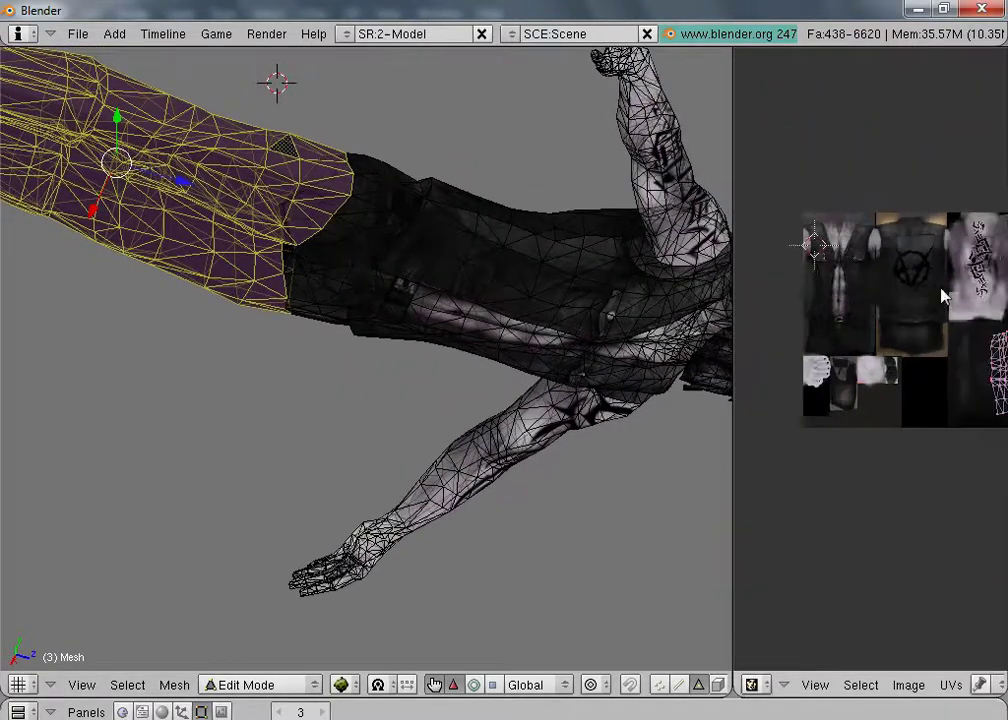
middle_click_drag(990, 404, 901, 398)
scroll(950, 410, "up", 4)
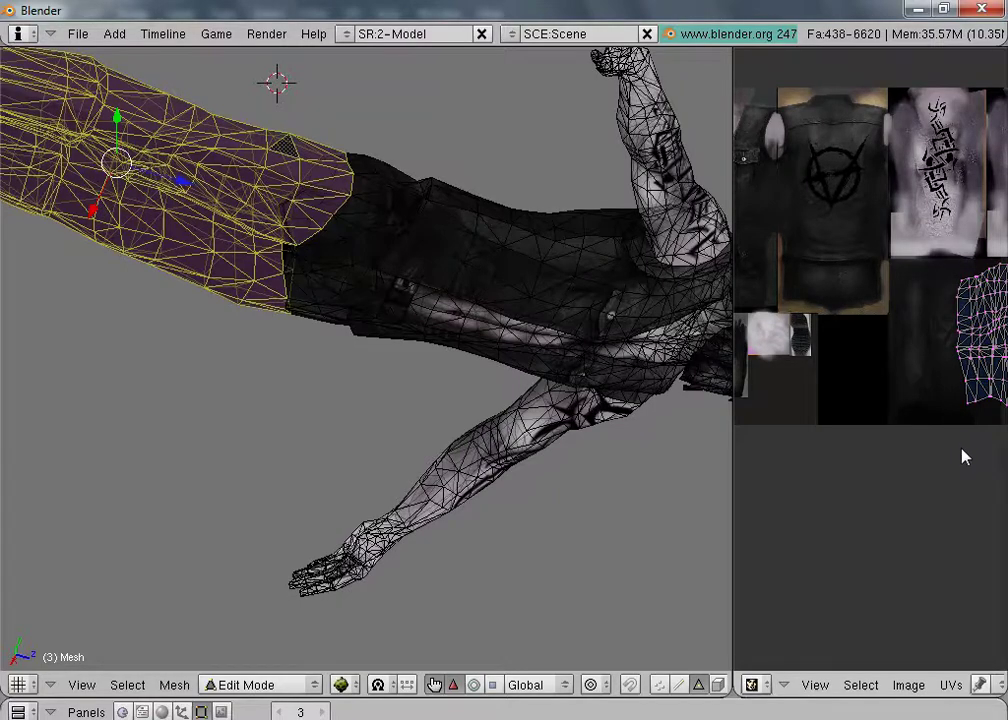
middle_click_drag(965, 457, 874, 477)
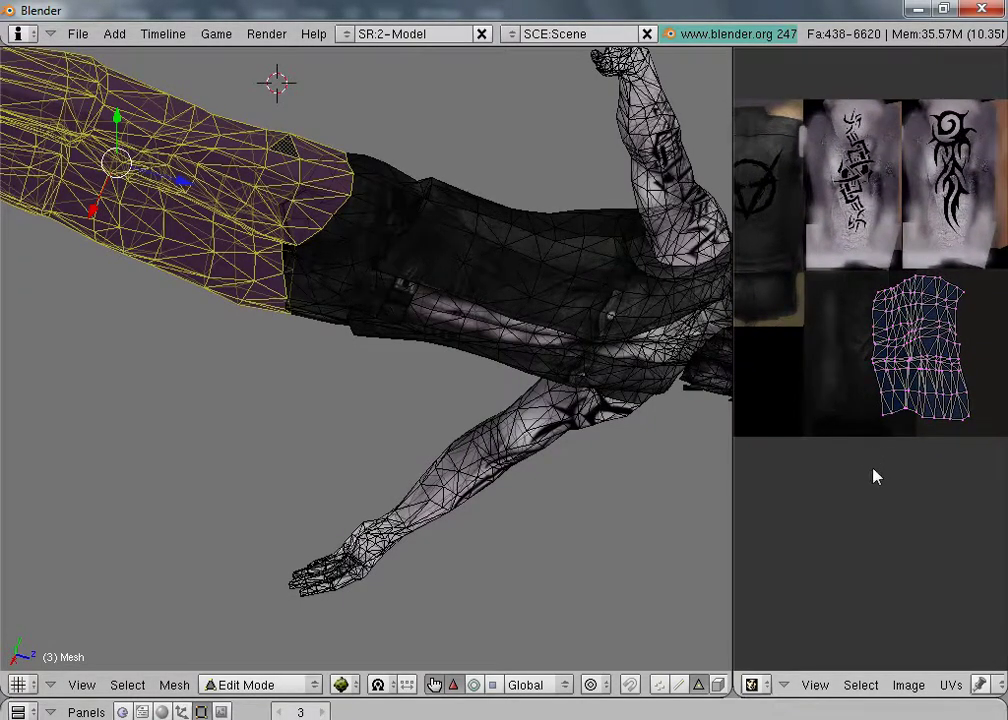
scroll(874, 477, "up", 3)
left_click_drag(732, 528, 548, 522)
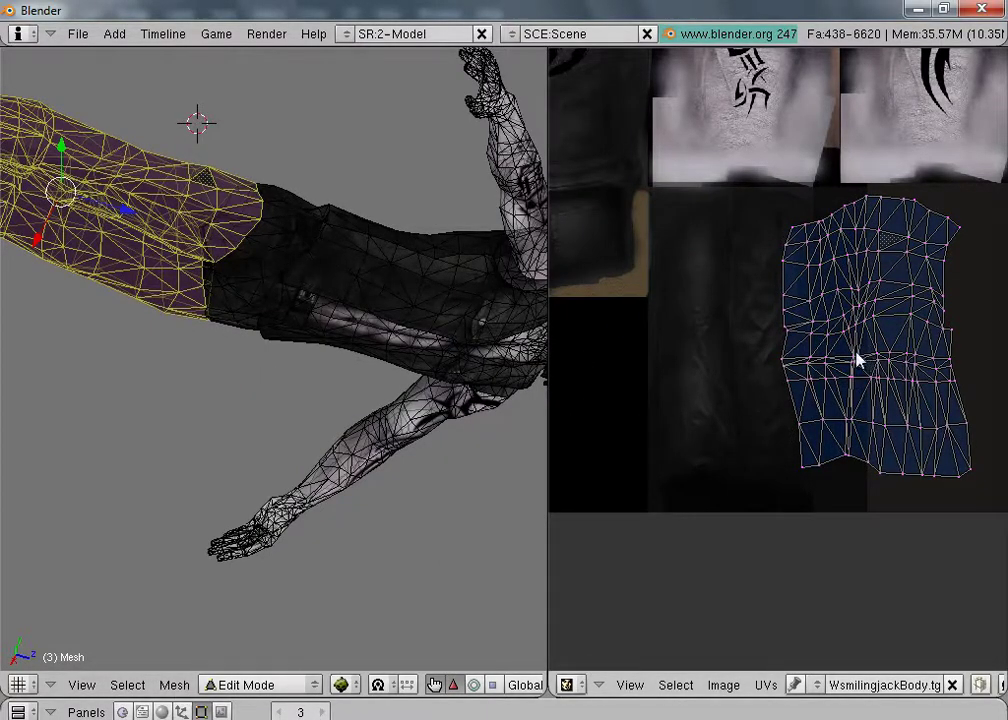
scroll(830, 370, "up", 1)
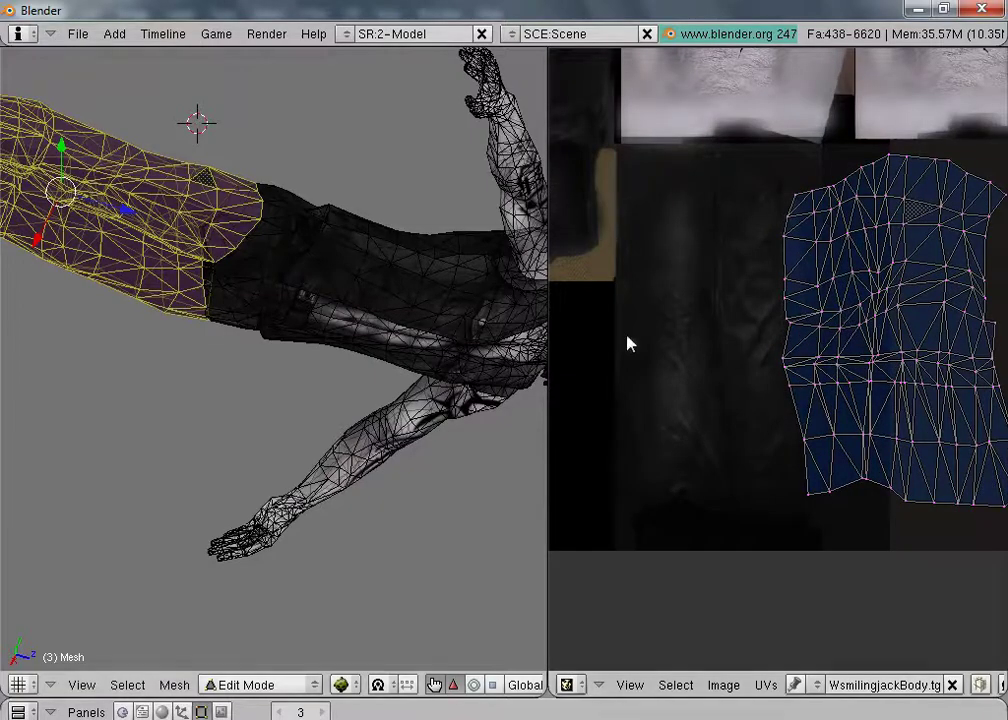
Step: Select all the trouser-leg UVs and move them over the dark trouser-leg area of the texture
middle_click_drag(187, 178, 360, 376)
middle_click_drag(177, 267, 410, 333)
key("a")
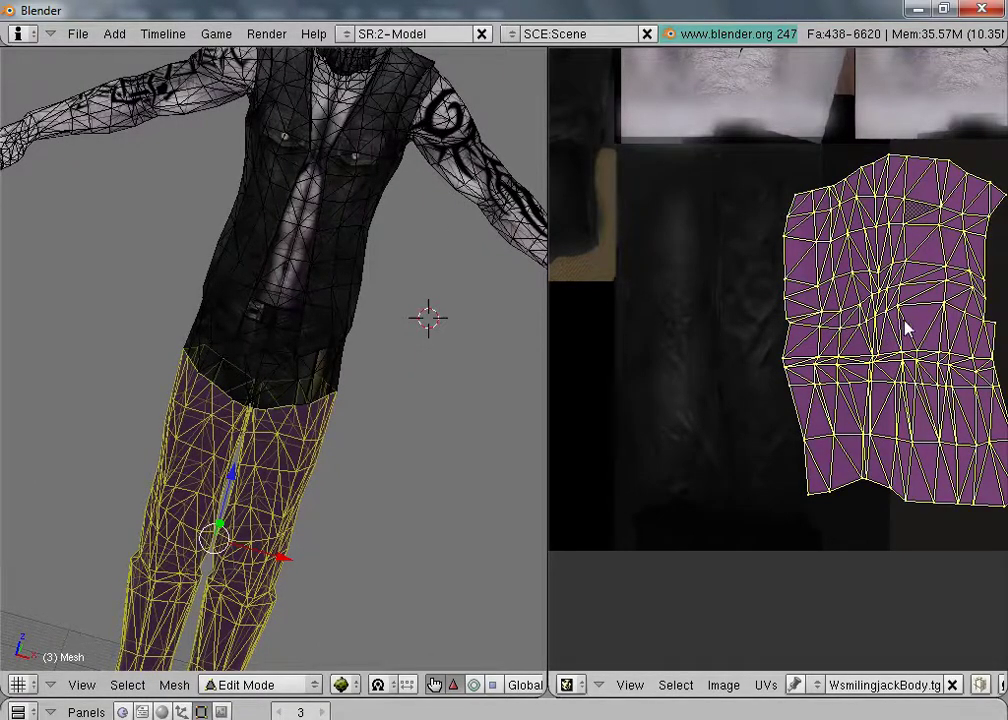
key("g")
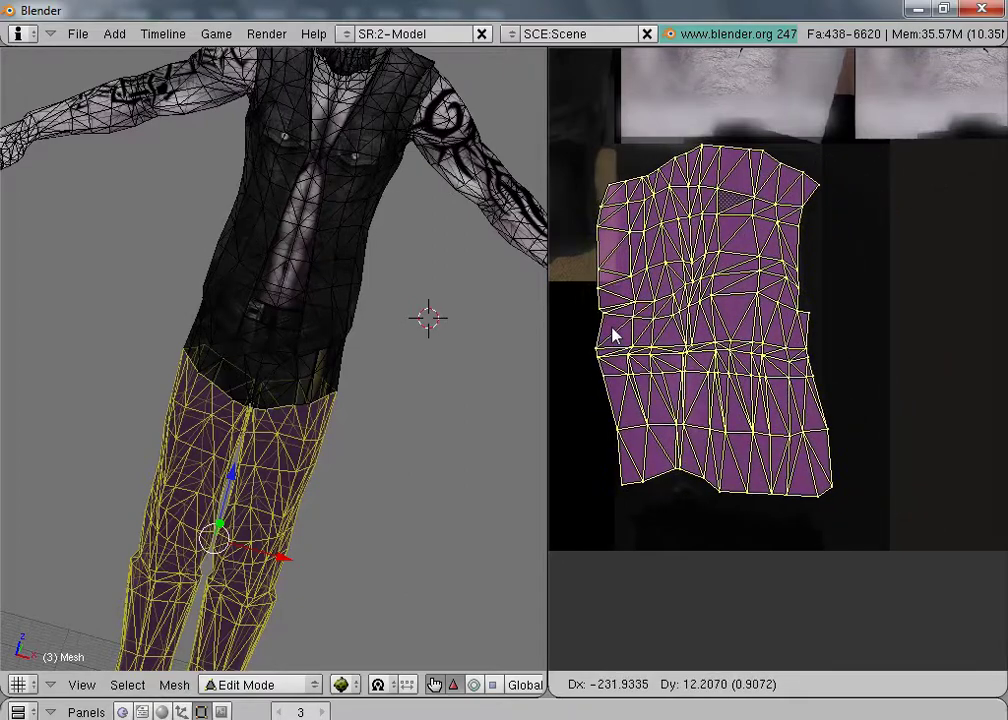
left_click(622, 336)
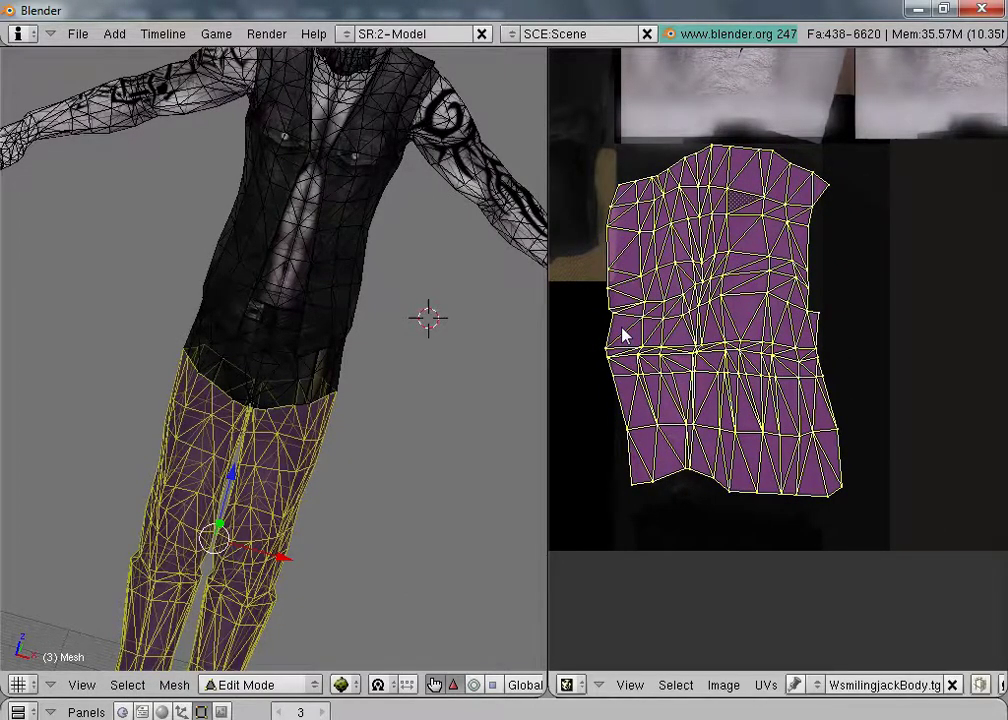
Step: Scale the trouser-leg UVs to about 0.71 along X and shift them slightly along X to fit the trouser-leg texture
key("s")
key("x")
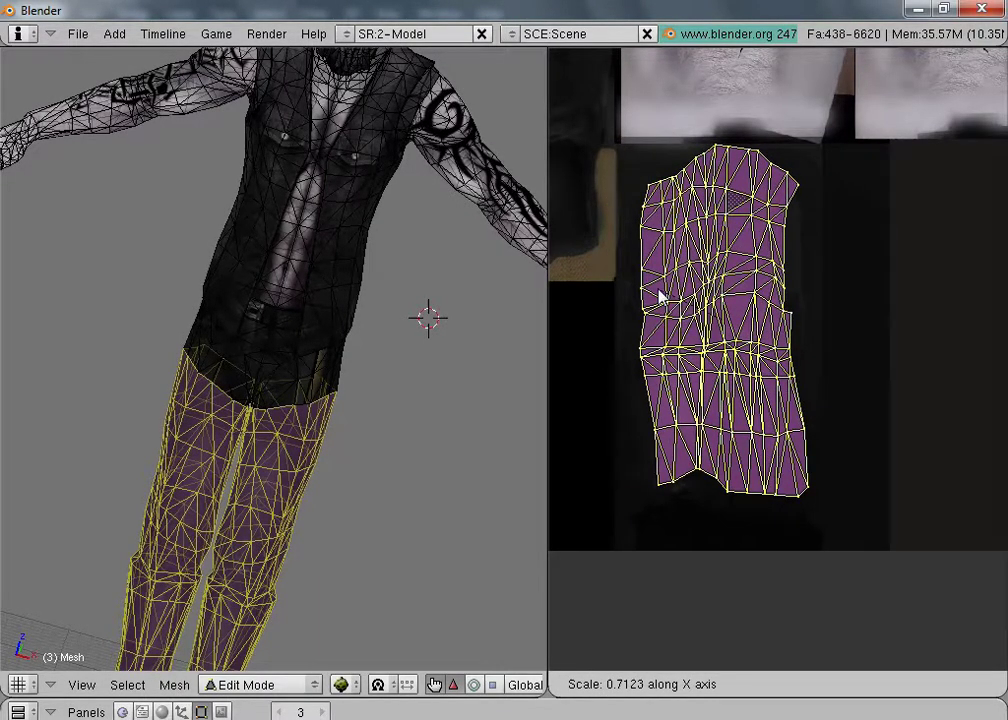
left_click(659, 296)
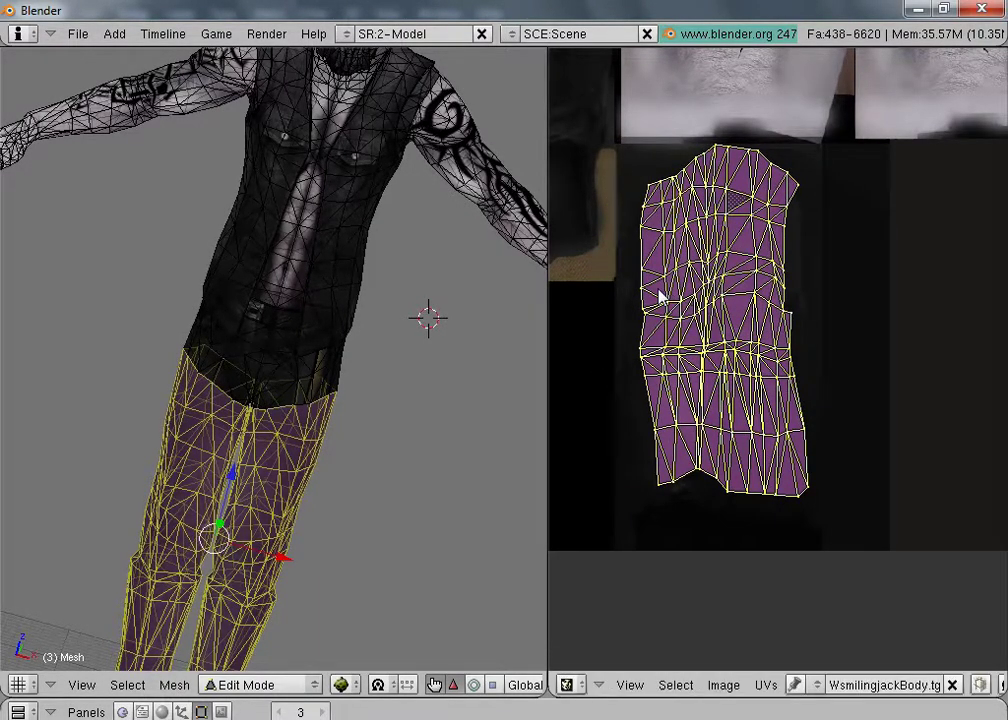
key("g")
key("x")
left_click(727, 343)
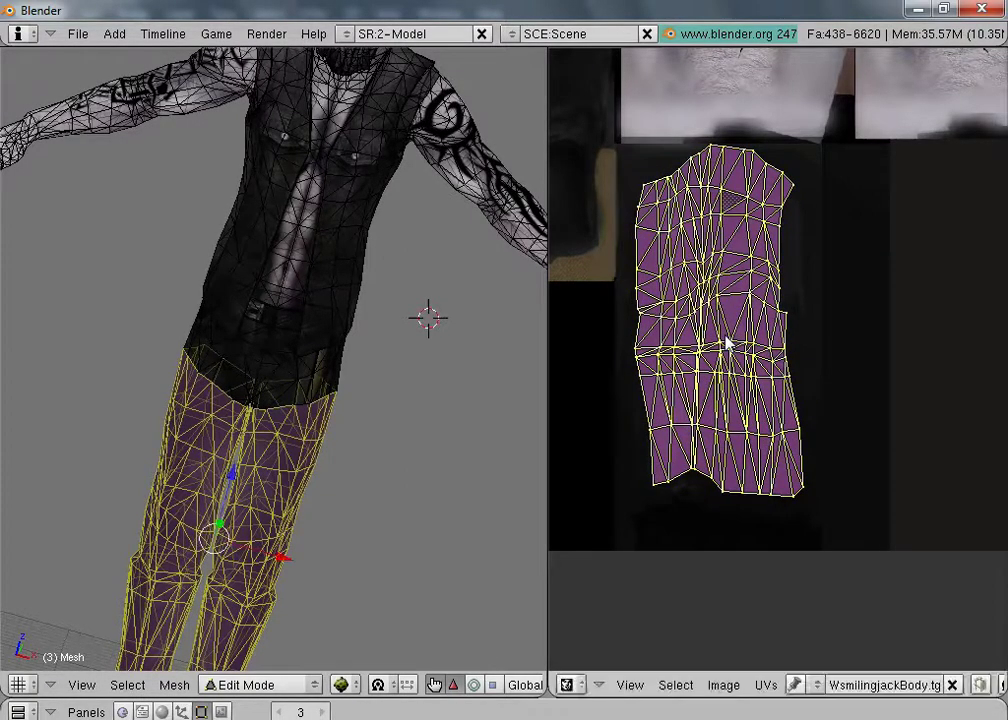
Step: Check the trouser-leg UV layout up close, then examine the textured trousers from the front in Object Mode
scroll(822, 386, "up", 3)
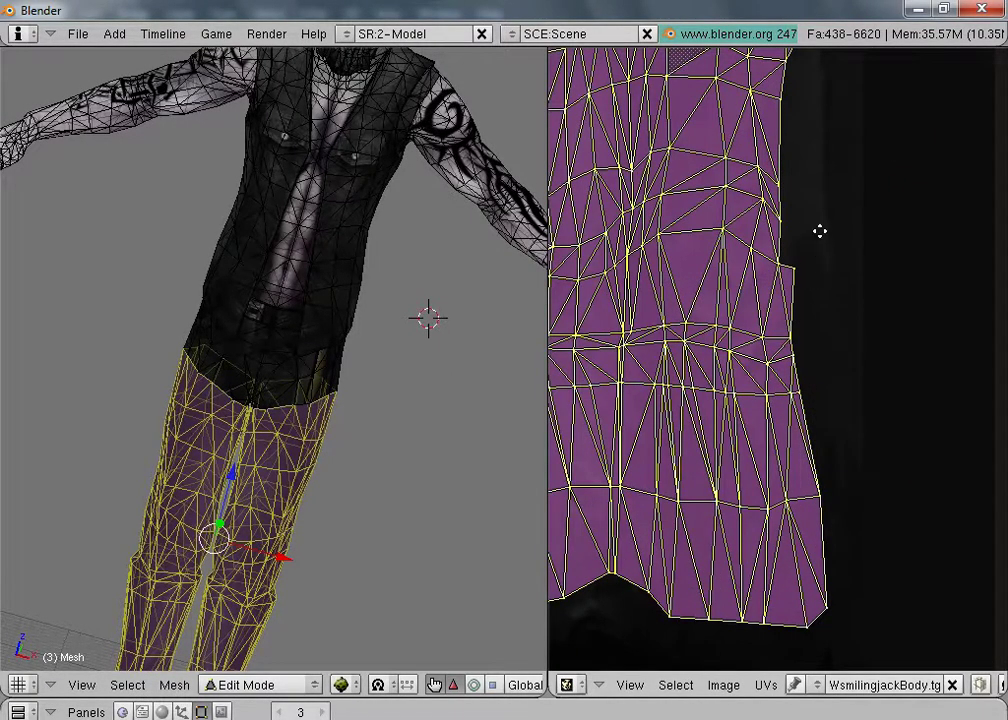
middle_click_drag(819, 231, 922, 270)
left_click(268, 686)
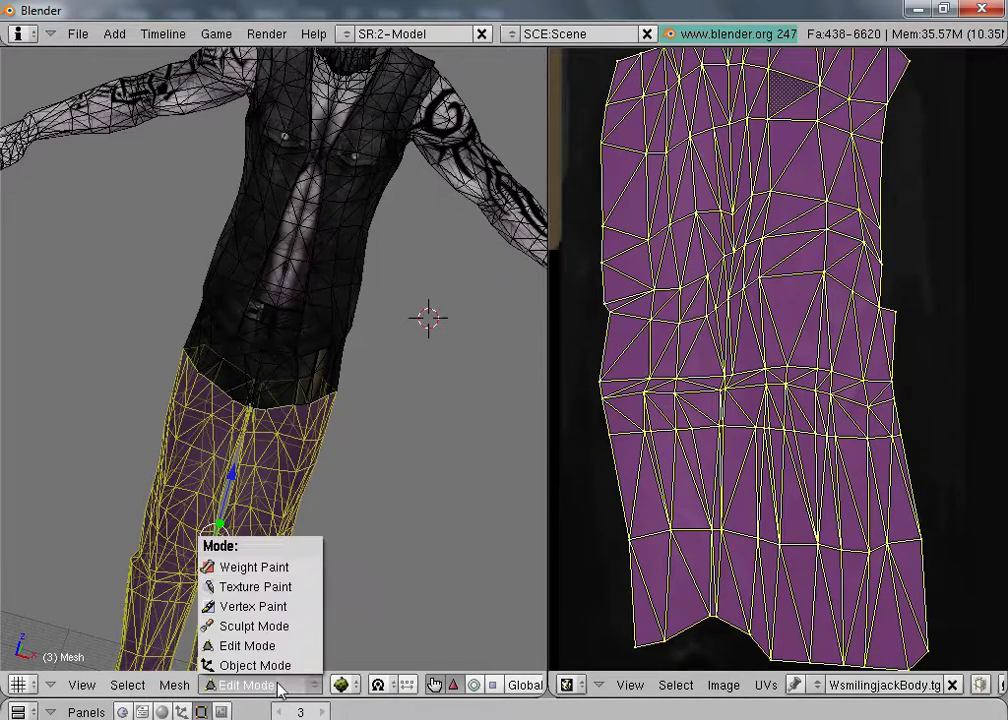
left_click(269, 670)
scroll(353, 486, "down", 2)
middle_click_drag(353, 486, 337, 553)
scroll(338, 560, "up", 5)
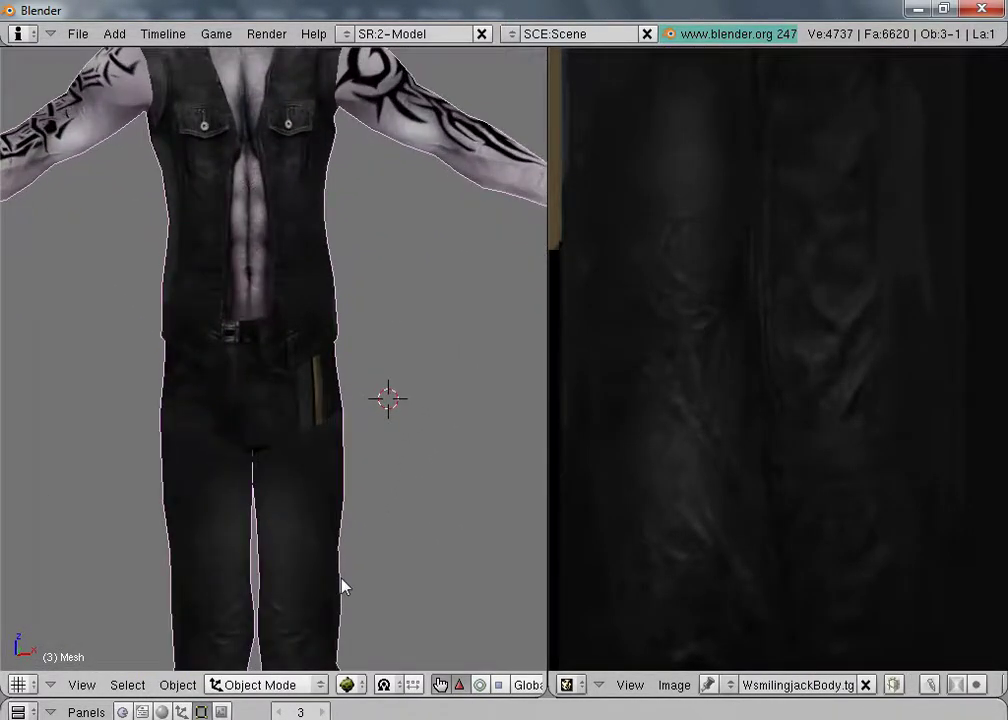
Step: In Edit Mode, select the linked faces of the trousers' hip area together with the belt piece above it
scroll(349, 584, "up", 2)
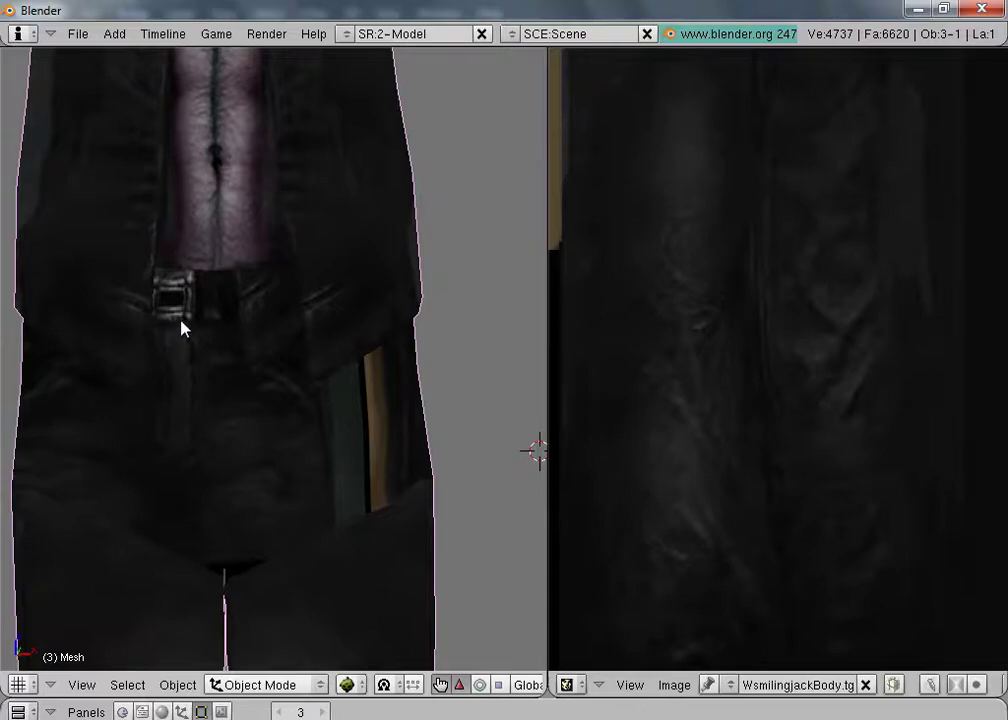
scroll(607, 331, "down", 5)
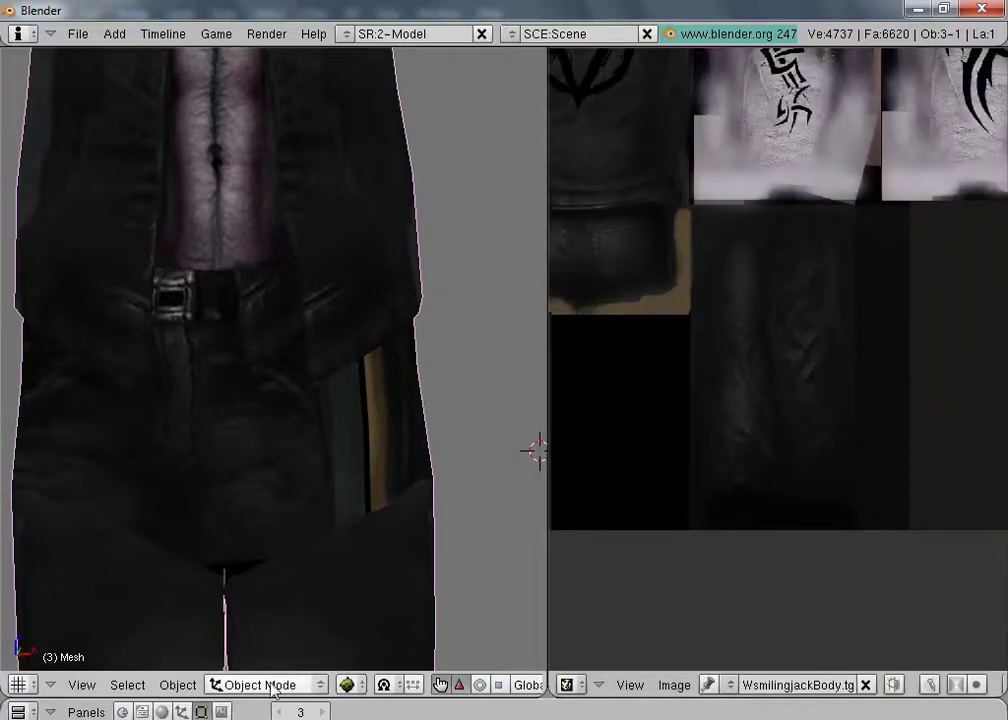
left_click(272, 690)
left_click(256, 645)
right_click(195, 368)
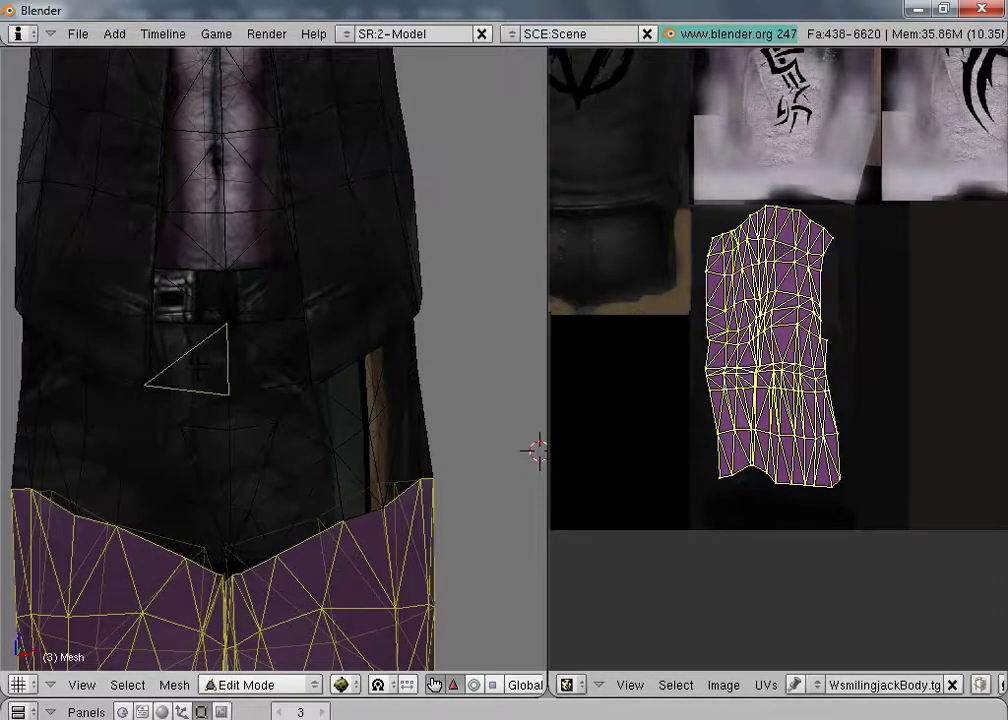
key("l")
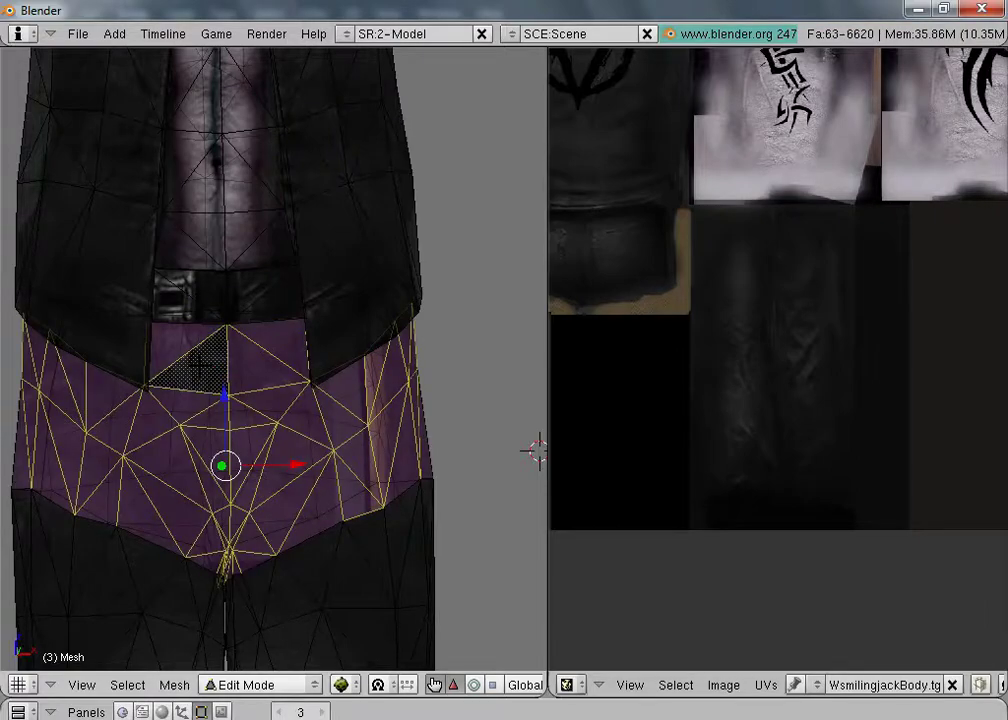
key("l")
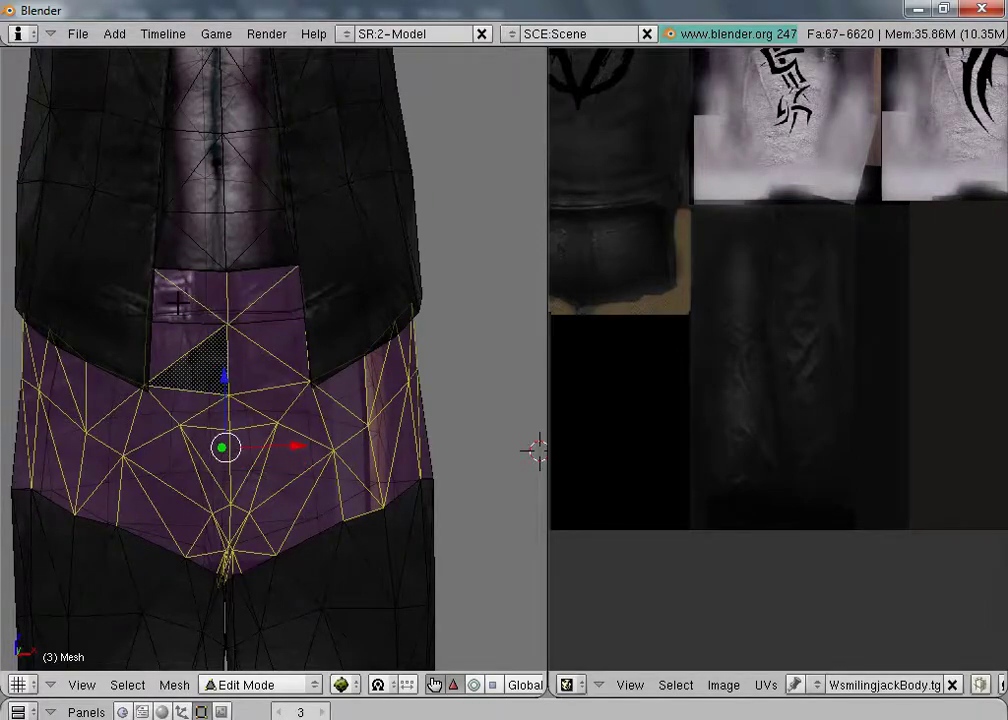
Step: Select all the hip and belt UVs on the vest-front part of the texture and try moving them off the belt artwork
middle_click_drag(473, 329, 327, 358)
scroll(697, 368, "down", 3)
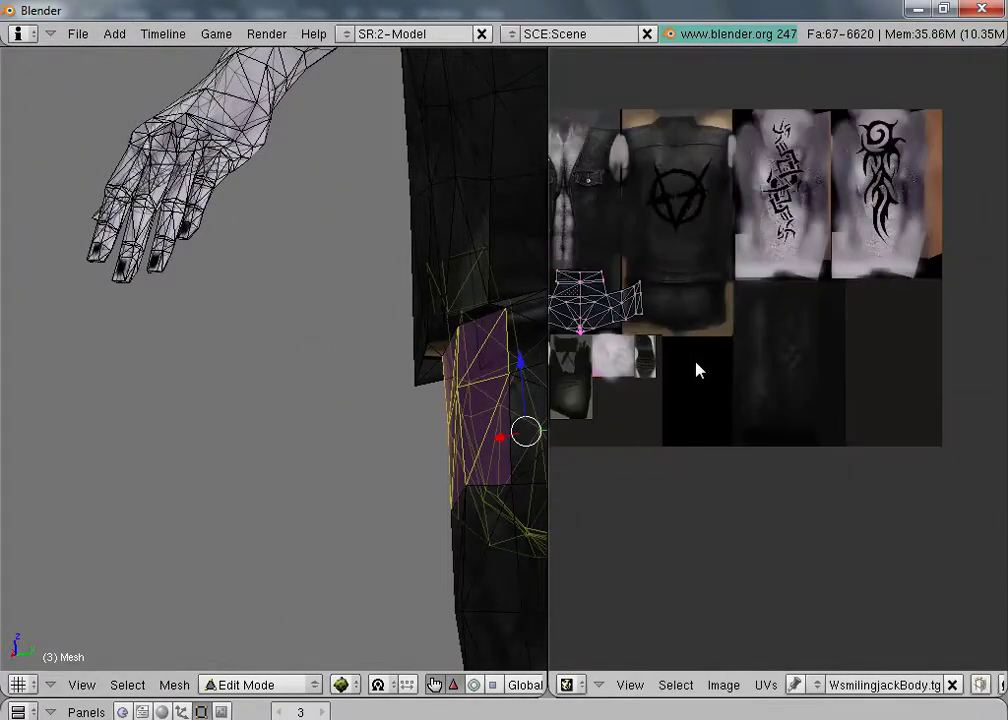
middle_click_drag(633, 362, 758, 358)
scroll(735, 379, "up", 3)
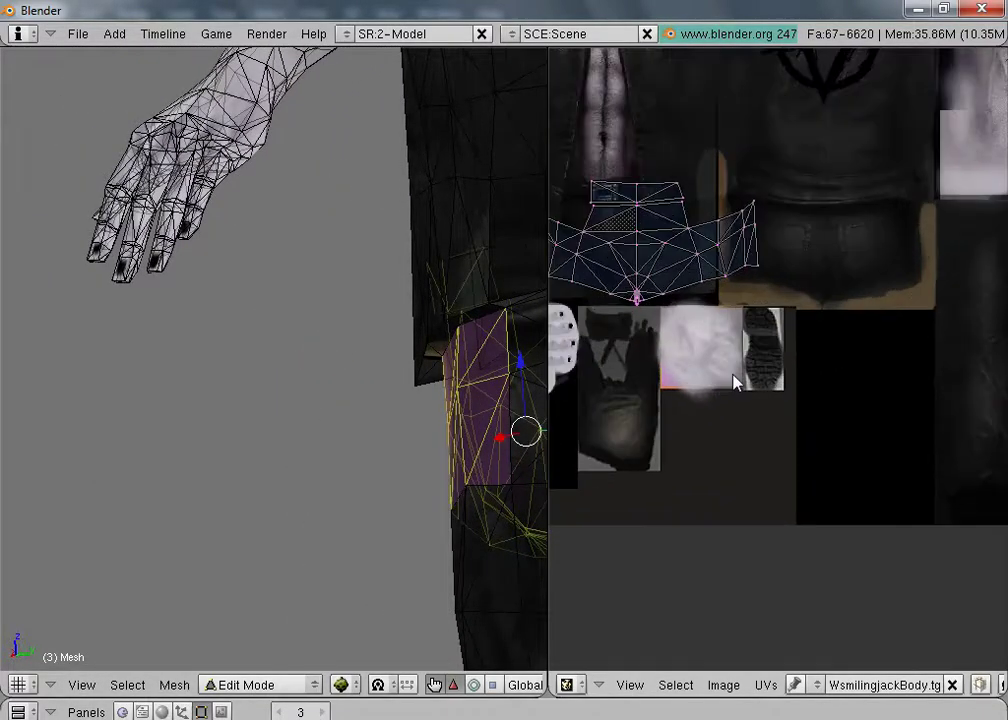
middle_click_drag(676, 360, 799, 348)
scroll(797, 350, "up", 1)
scroll(281, 369, "down", 3)
middle_click_drag(167, 376, 335, 370)
scroll(336, 369, "up", 5)
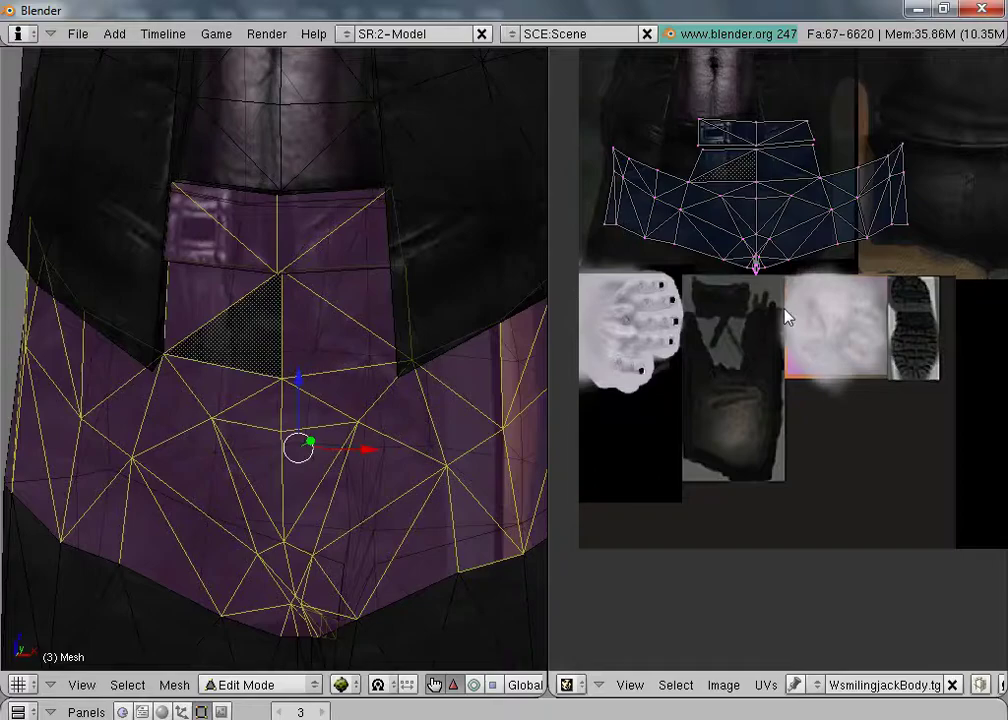
middle_click_drag(787, 317, 787, 464)
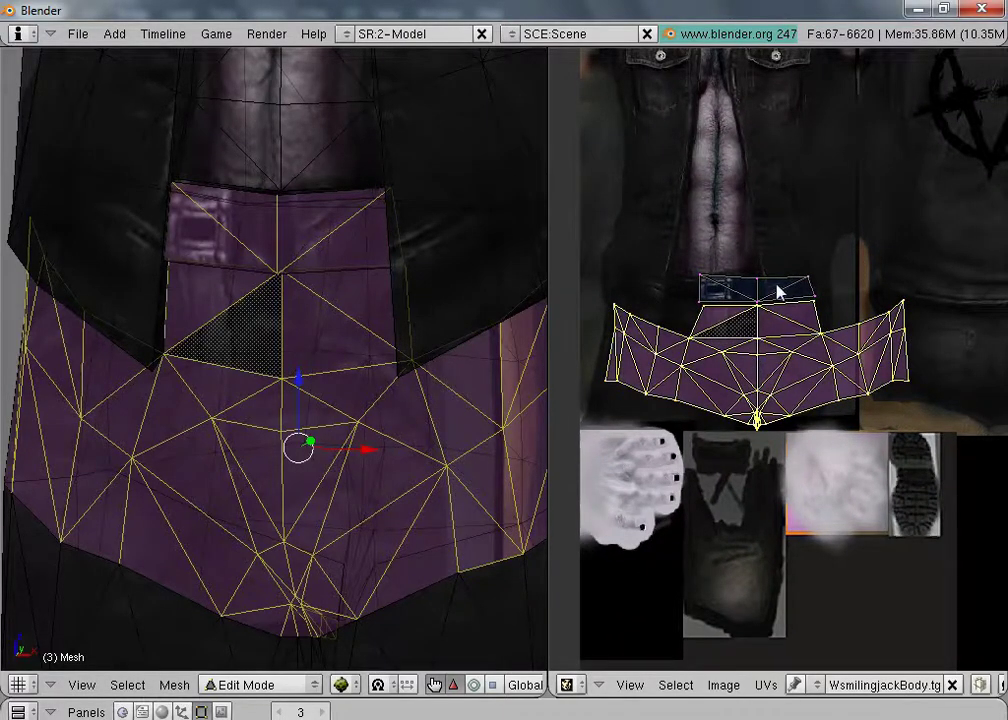
key("l")
key("l")
key("a")
key("a")
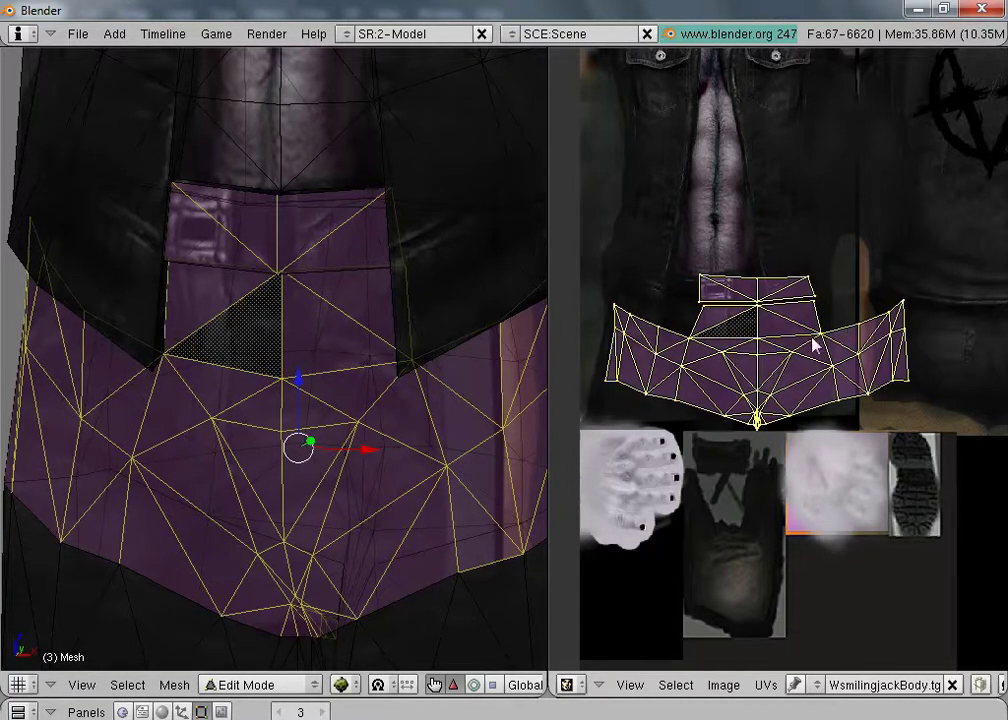
key("g")
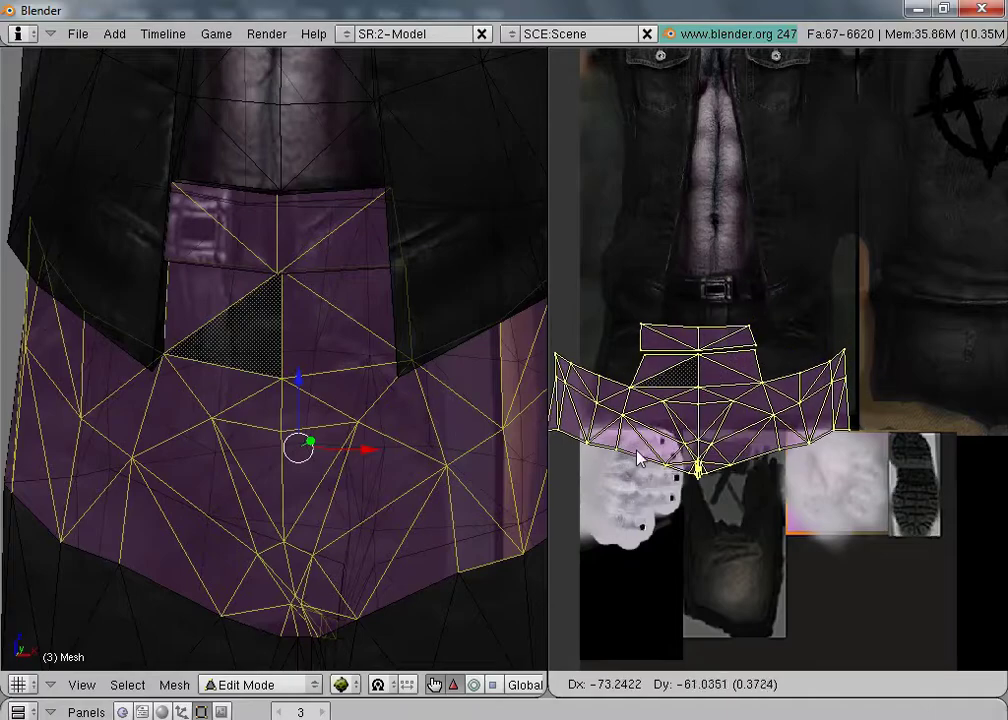
left_click(700, 413)
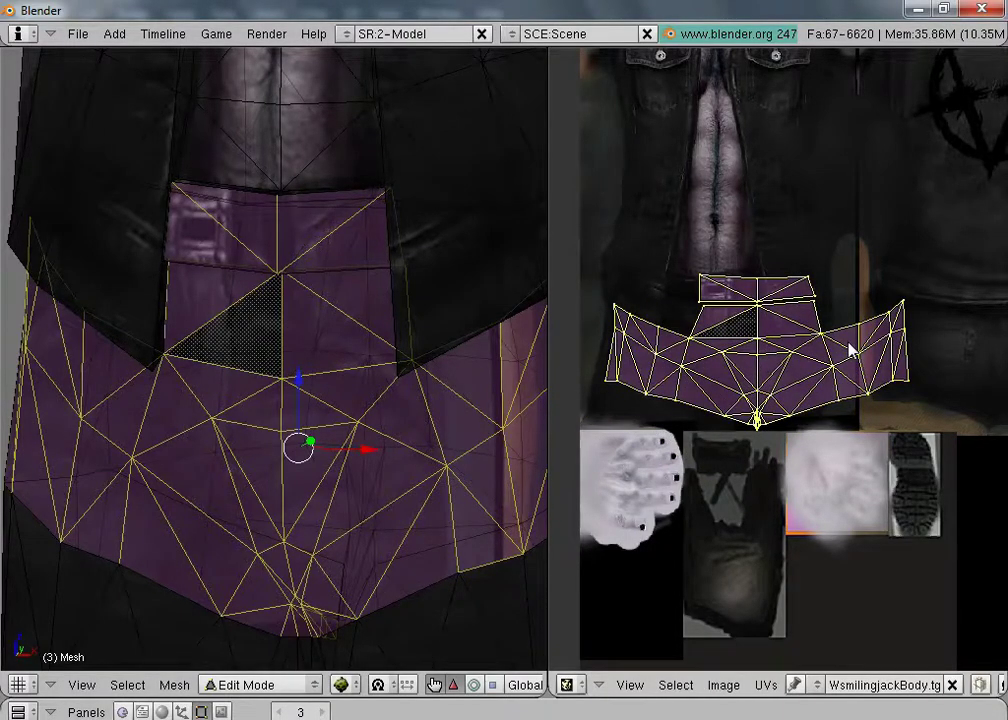
Step: Move the hip and belt UVs about -53.7 along X and scale them to about 0.76 along X to fit the buckle artwork
key("g")
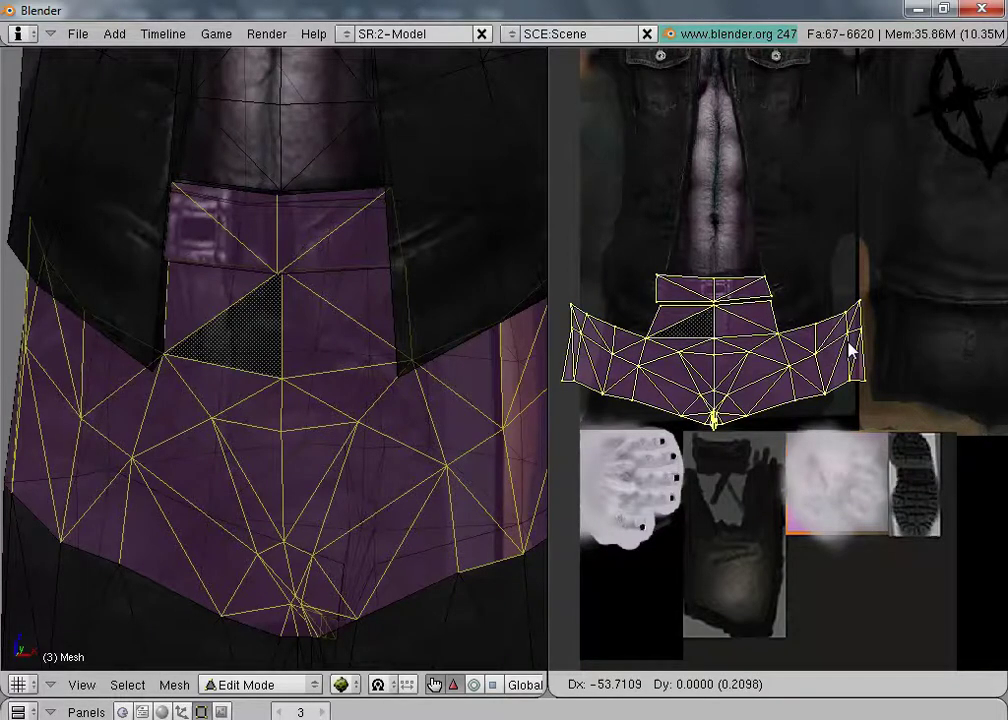
left_click(850, 349)
key("s")
key("x")
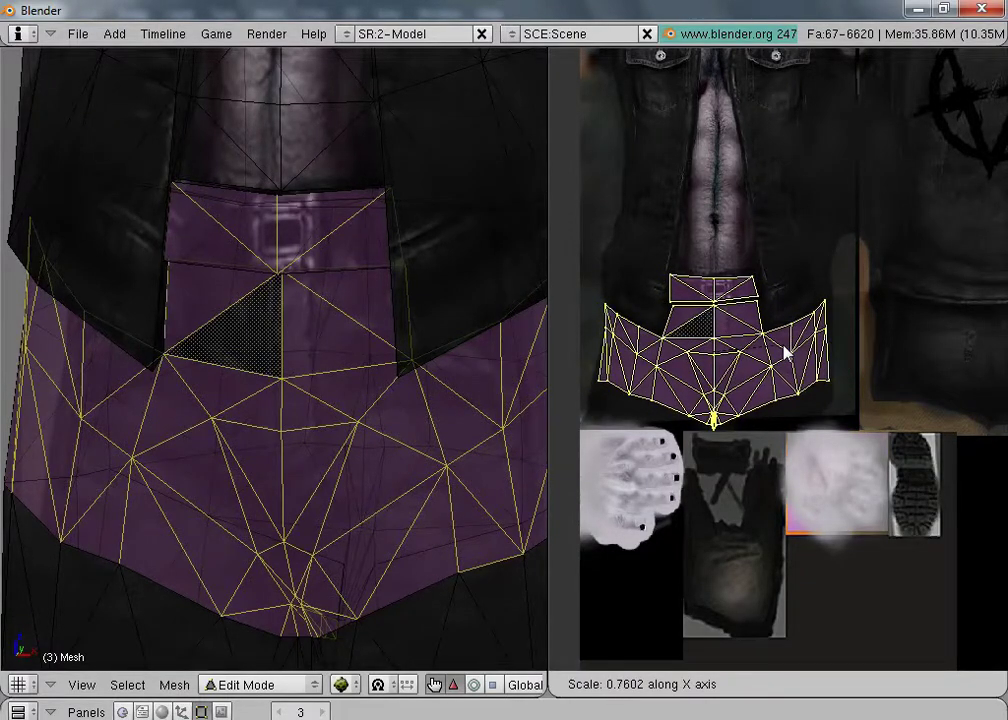
left_click(785, 352)
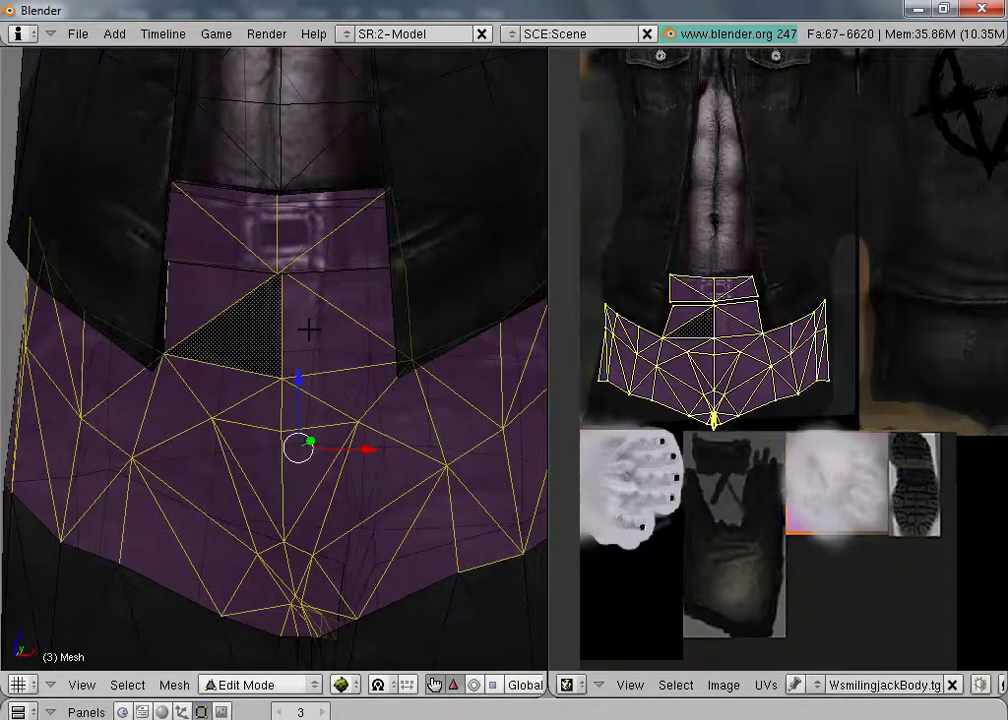
scroll(305, 318, "down", 2)
scroll(286, 181, "down", 3)
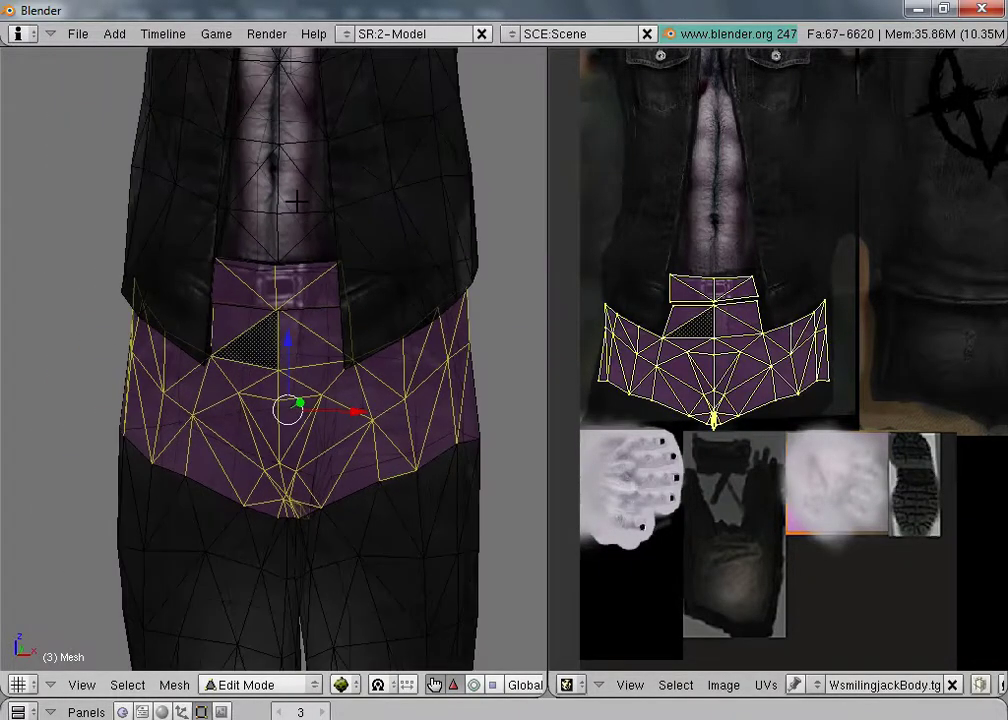
scroll(352, 236, "up", 1)
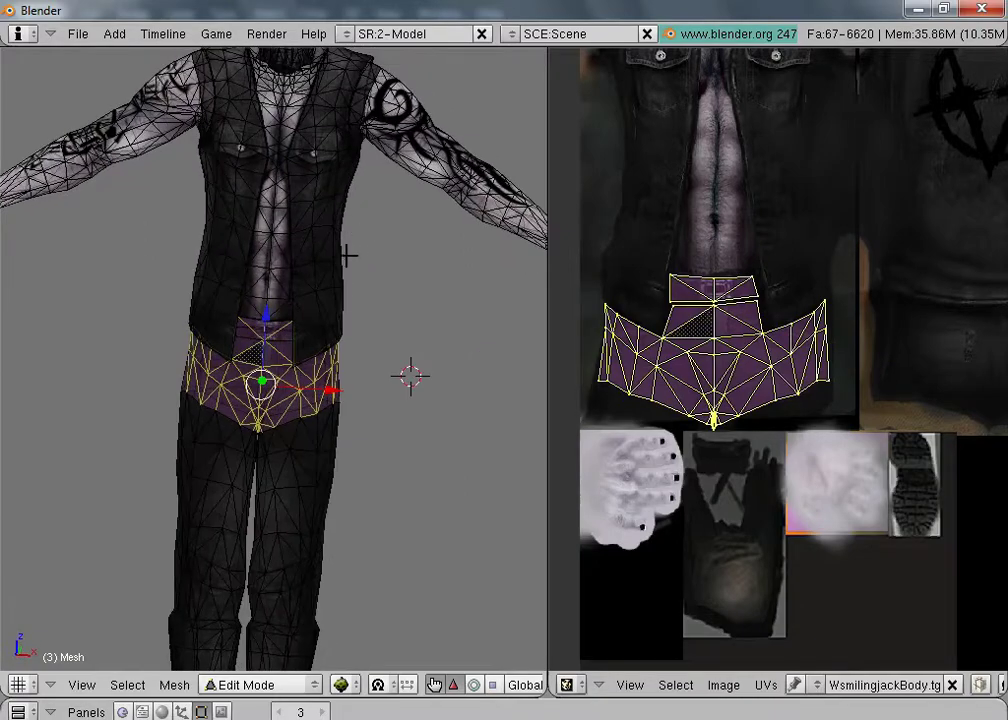
scroll(247, 376, "up", 3)
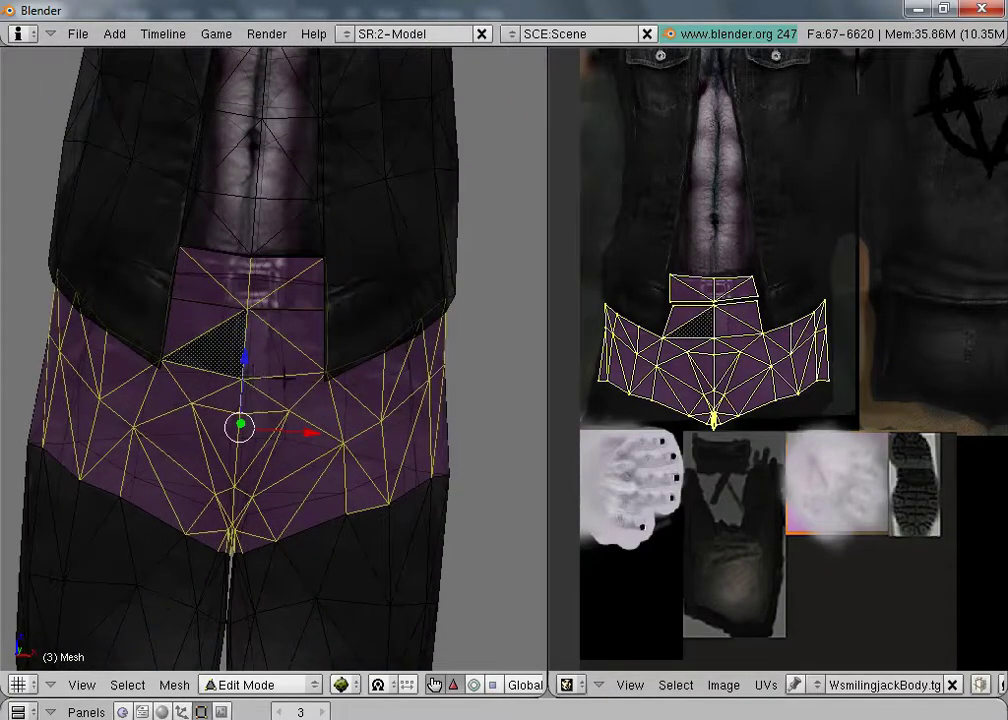
Step: Shift the hip and belt UVs about 12.2 along X, then about -13.4 back, to centre the buckle on the mesh
left_click(733, 373)
key("g")
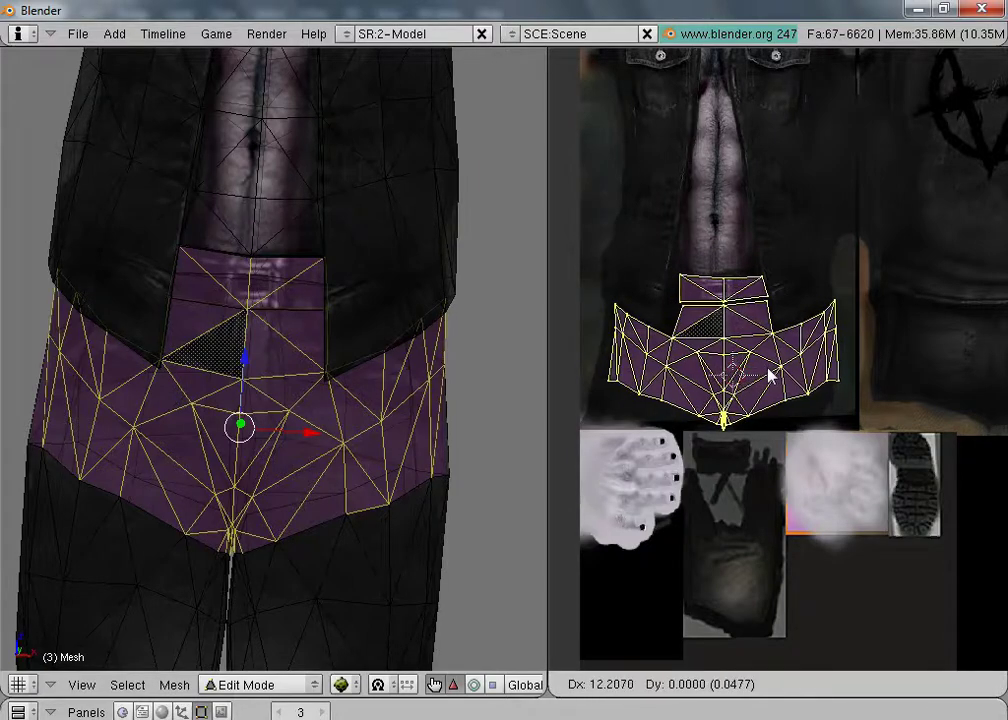
left_click(769, 373)
key("g")
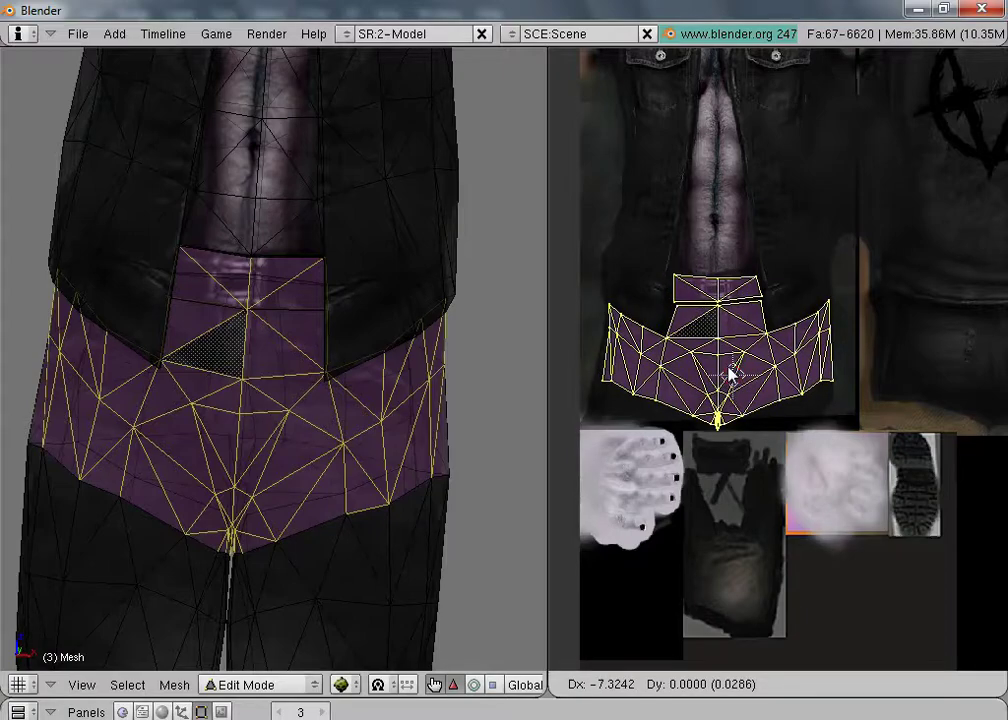
left_click(731, 377)
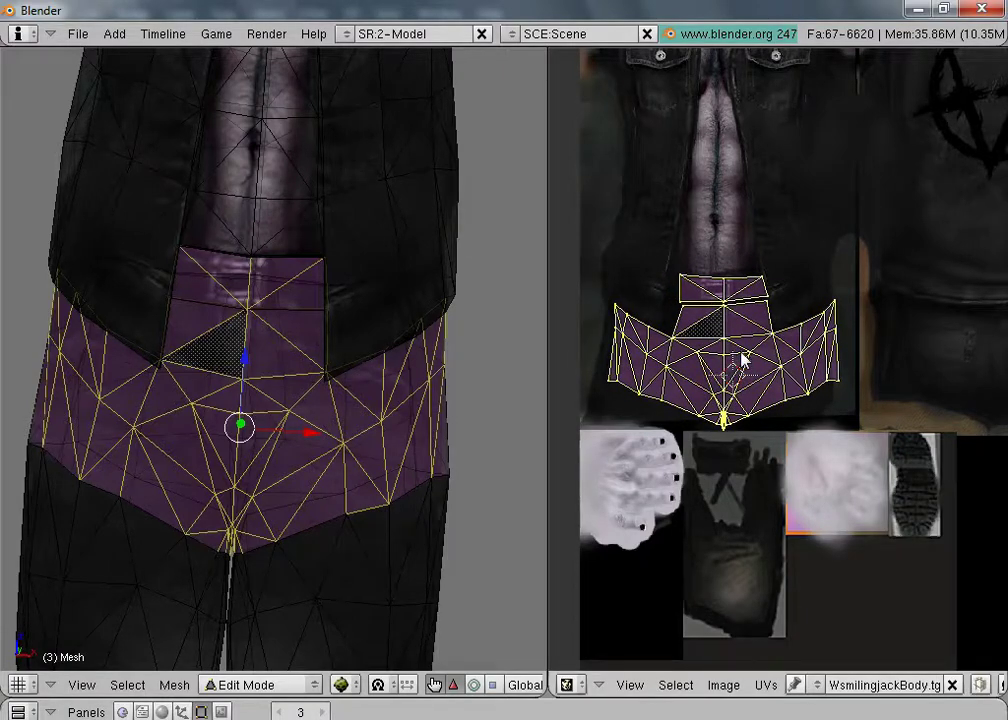
key("g")
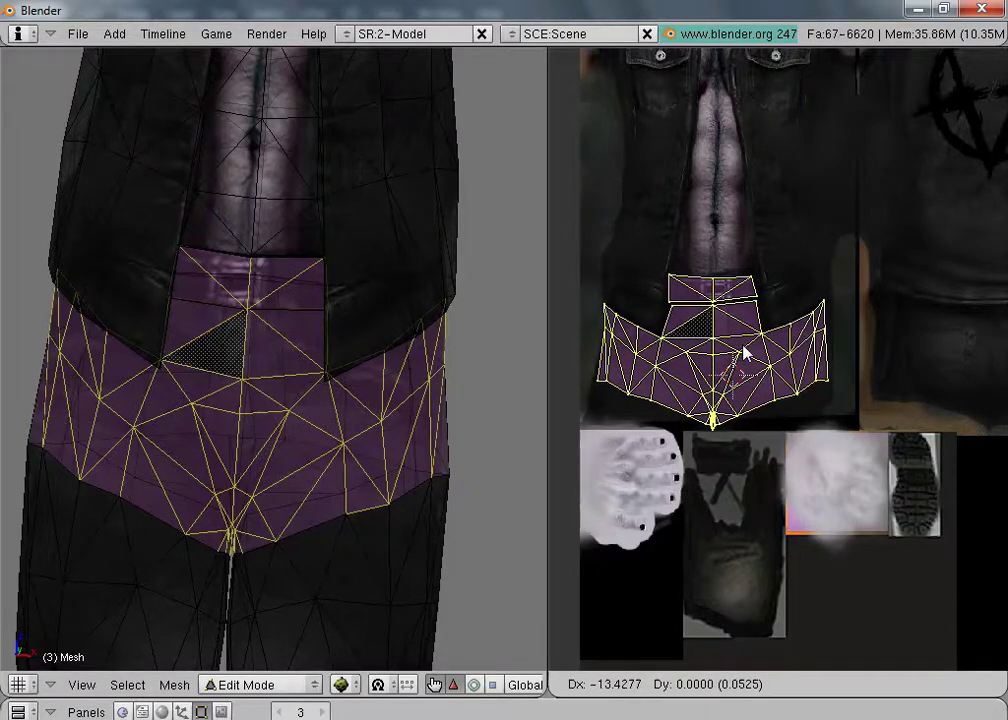
left_click(745, 352)
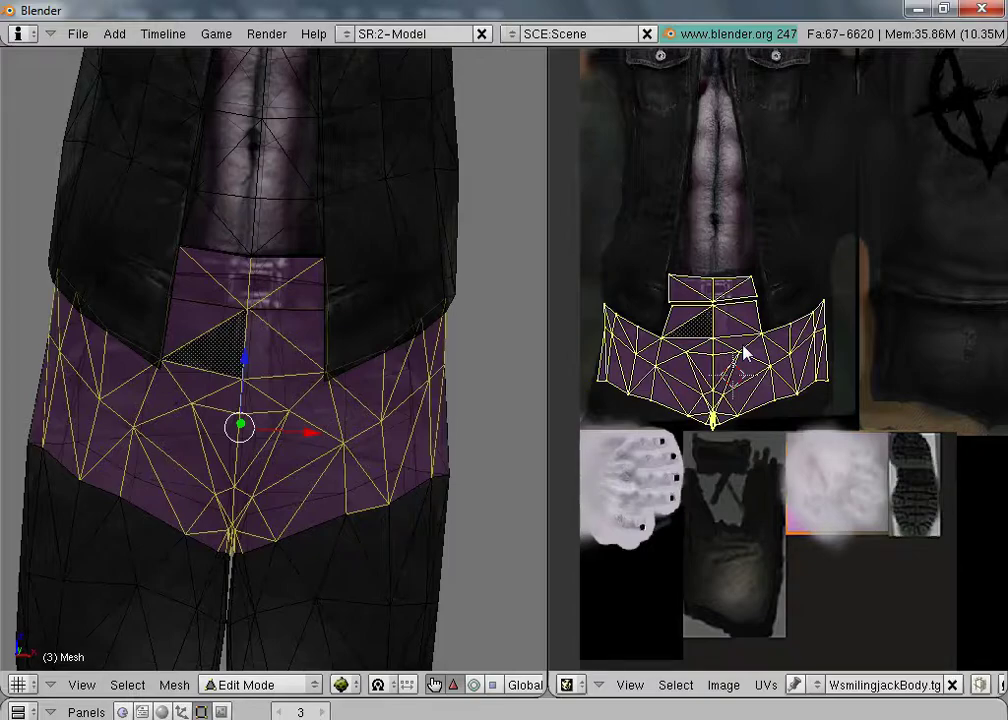
Step: Using the front view as reference, shift the hip and belt UVs about -5.7 along X
scroll(745, 137, "down", 3)
scroll(513, 387, "down", 3)
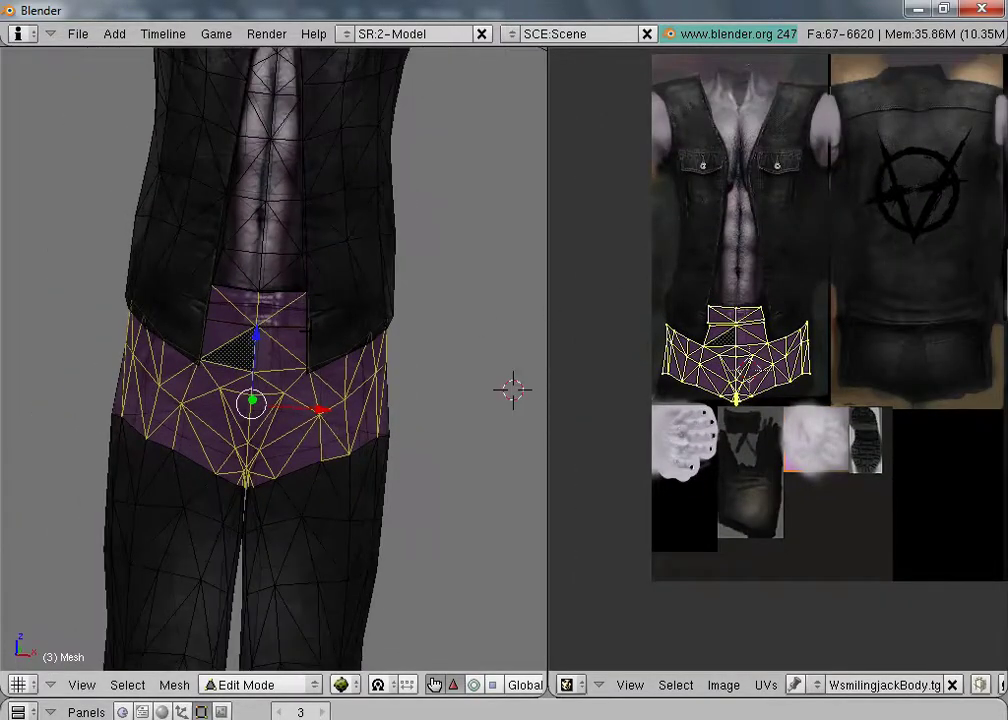
middle_click_drag(513, 387, 364, 342)
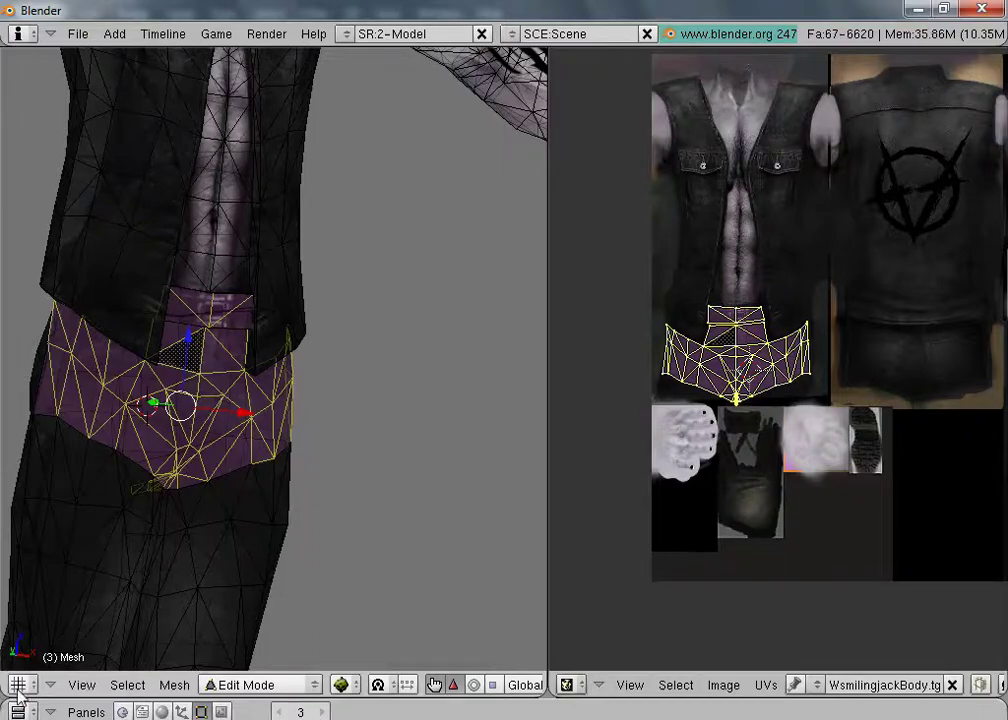
key("KP_2")
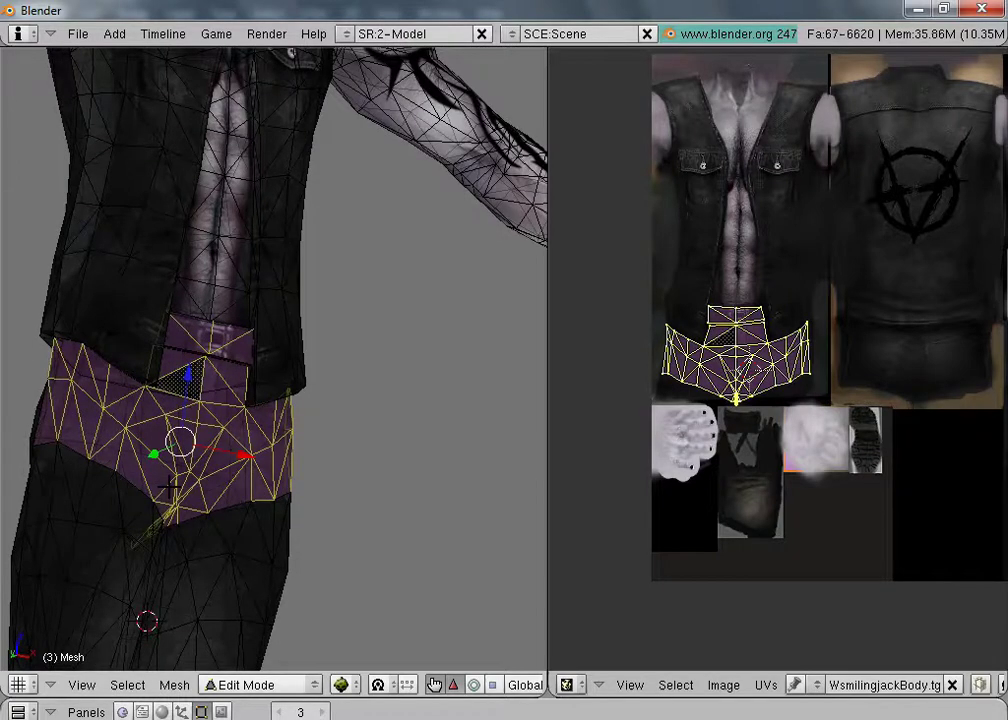
middle_click_drag(170, 487, 172, 482)
key("KP_1")
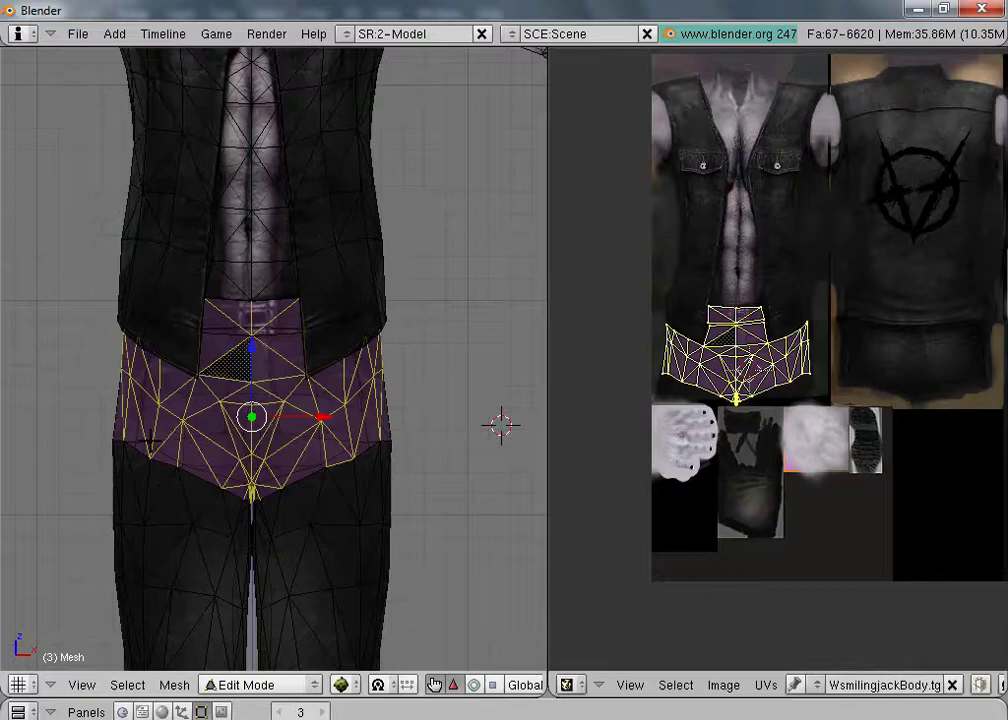
scroll(130, 345, "up", 4)
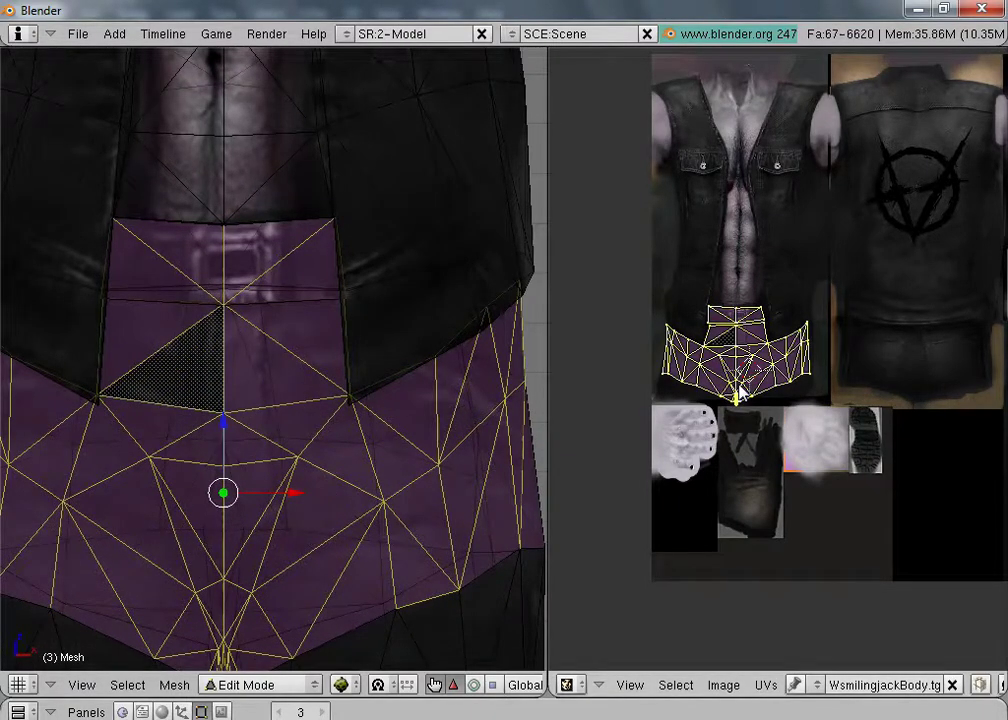
key("g")
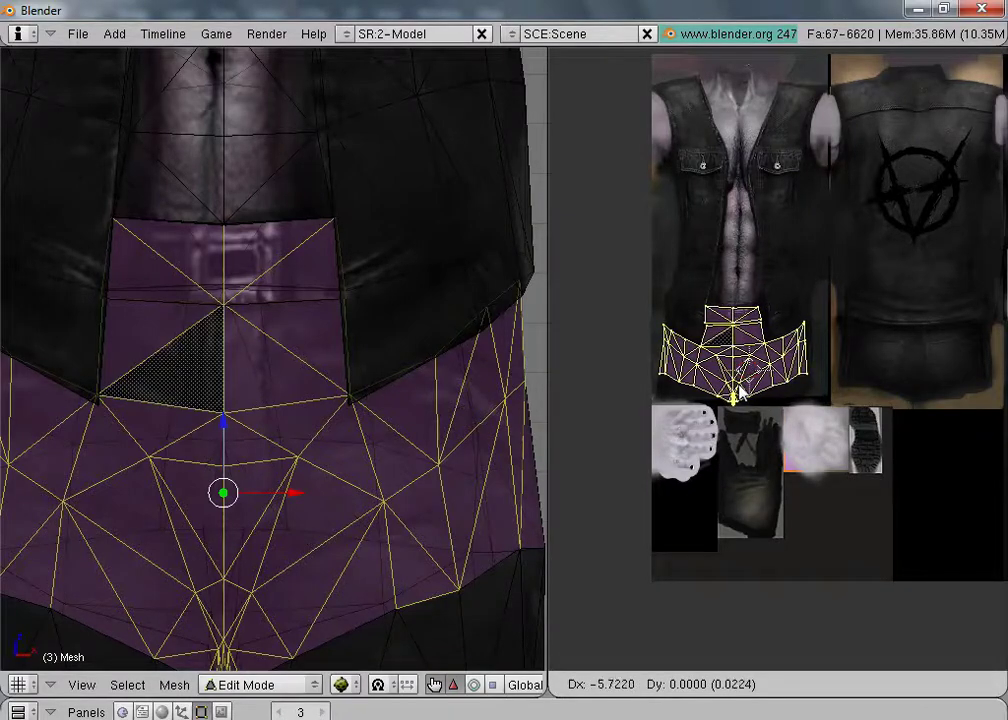
left_click(740, 389)
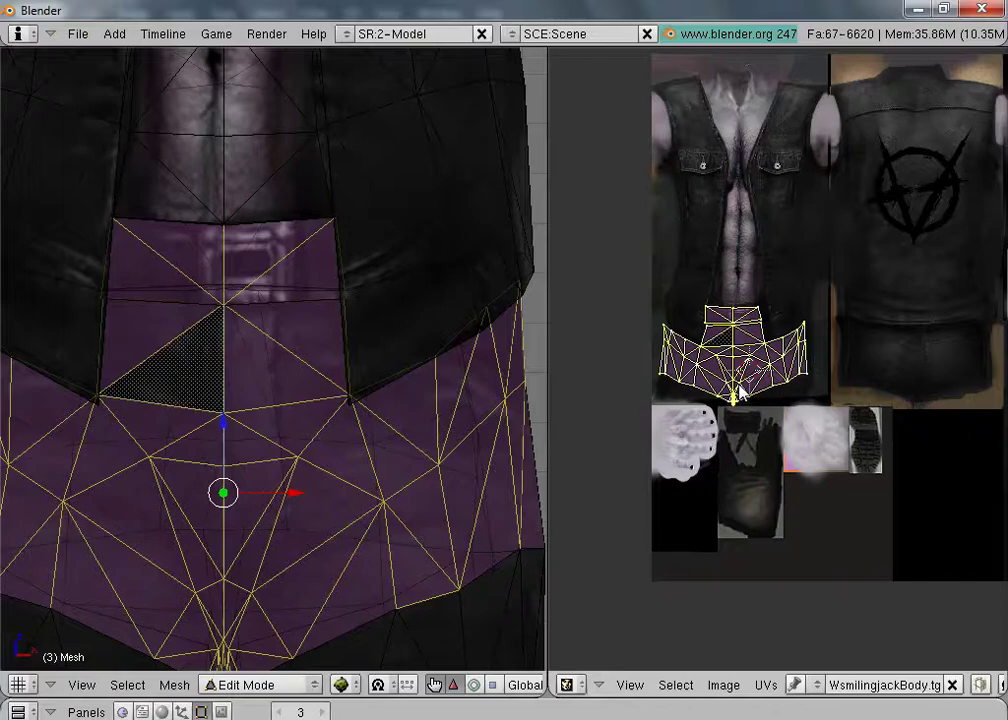
Step: Shift the hip and belt UVs along X by about 15.3, then -3.8 and -1.9, to centre the belt buckle
key("g")
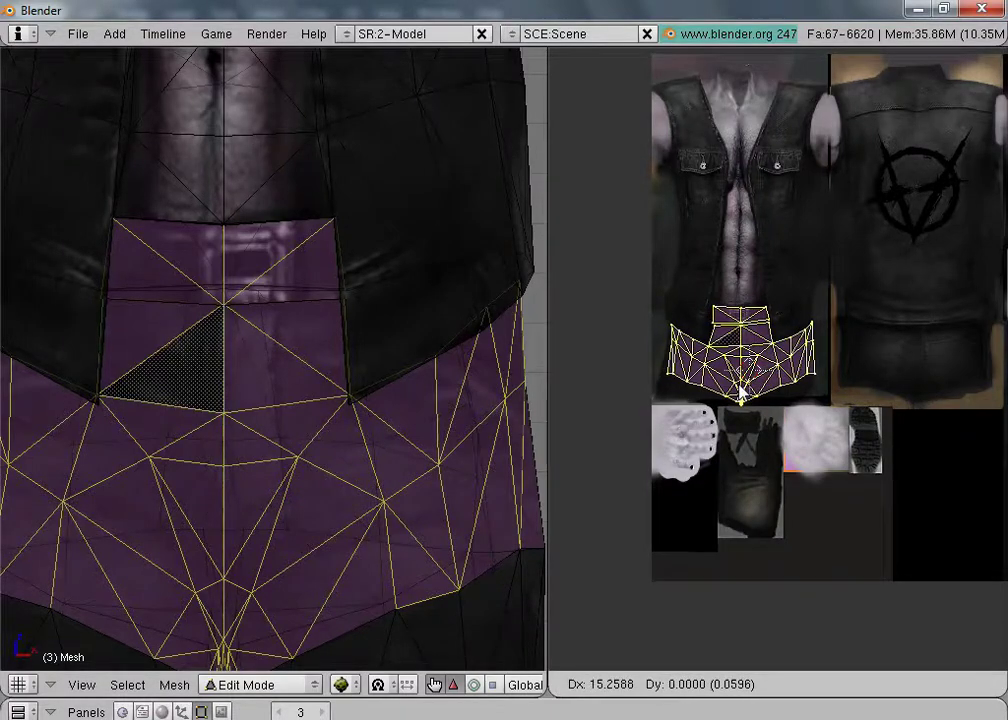
left_click(741, 395)
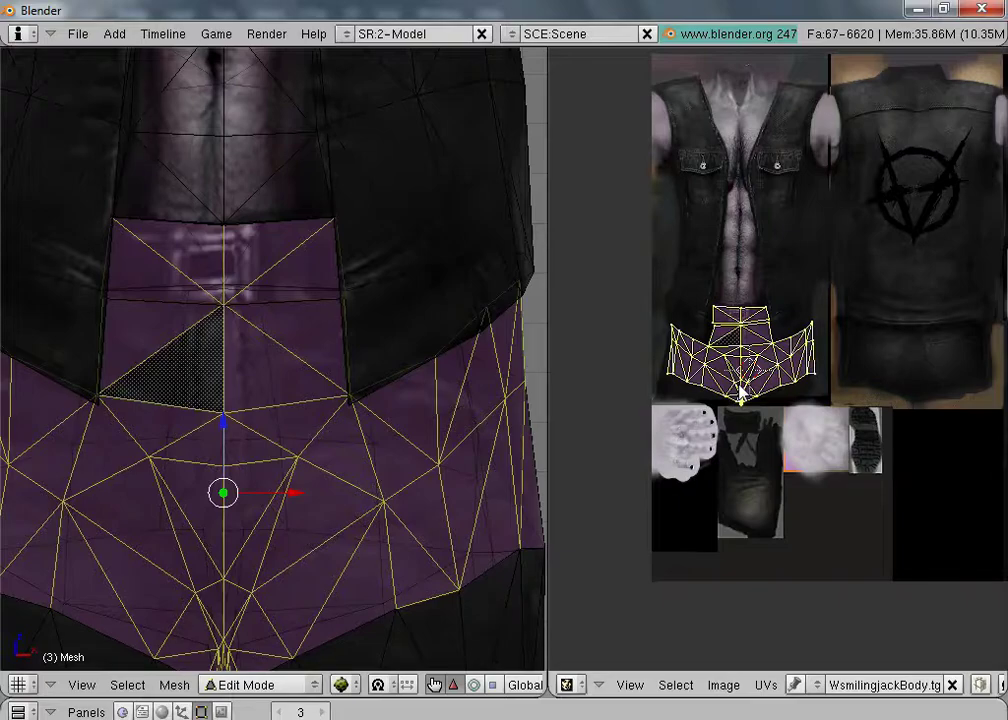
key("g")
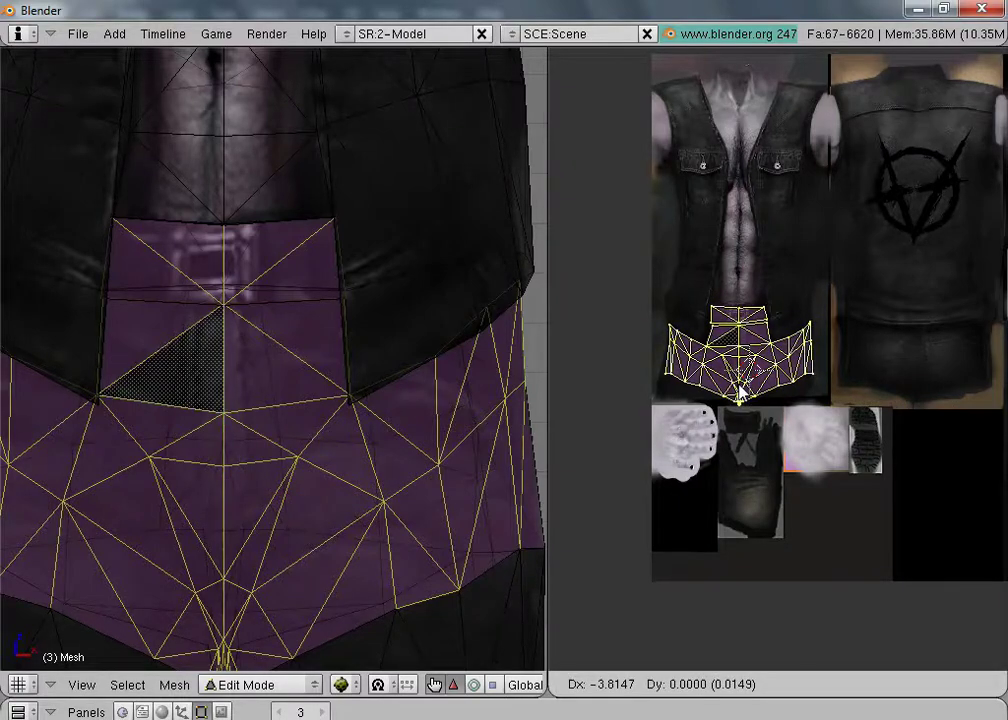
left_click(740, 394)
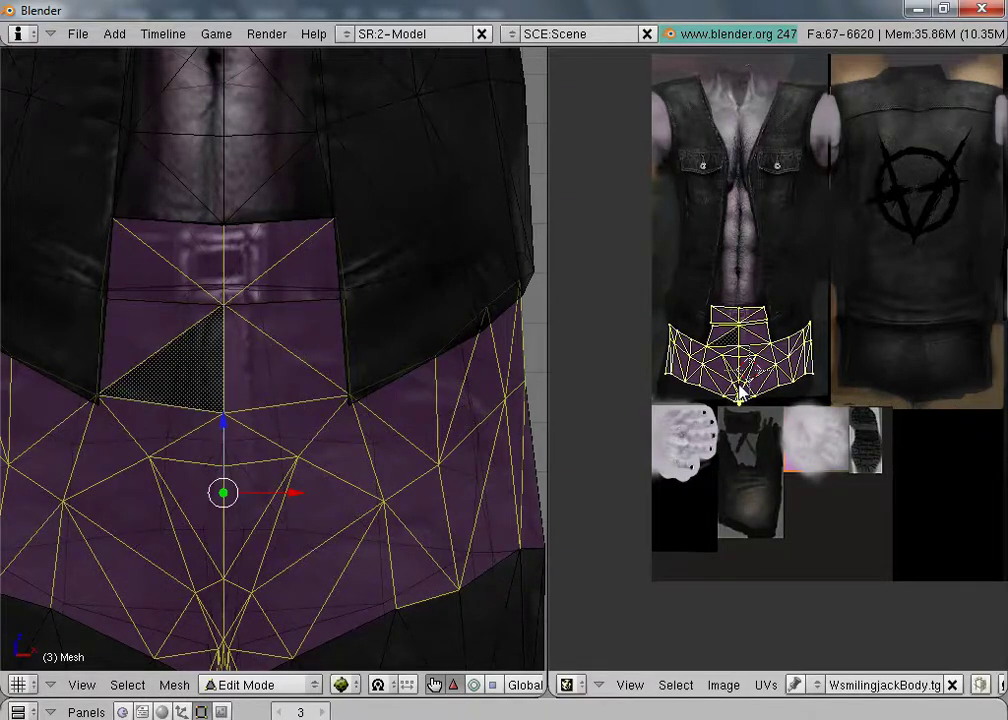
key("g")
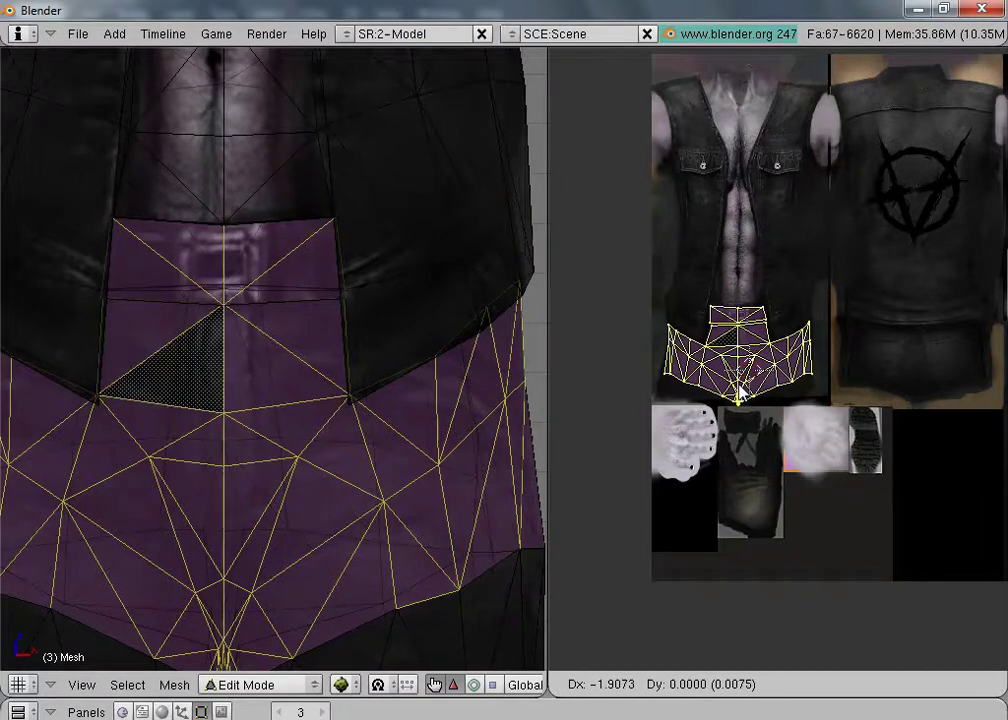
left_click(741, 393)
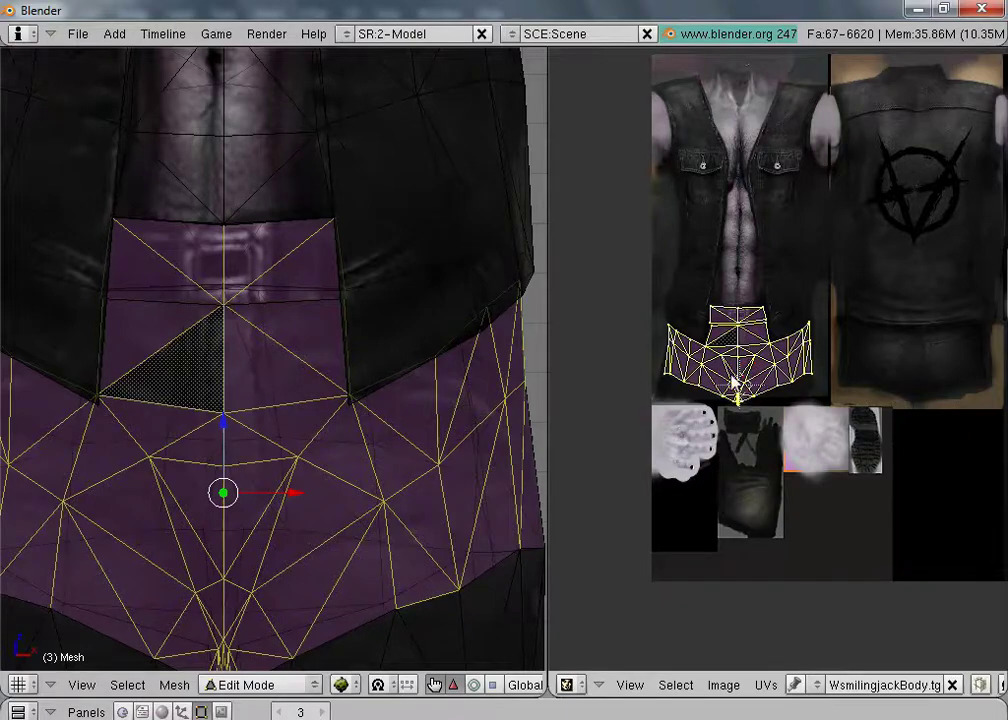
Step: Select one face on the seat of the trousers and extend the selection to all faces linked to it
scroll(582, 303, "down", 1)
scroll(423, 280, "down", 3)
middle_click_drag(434, 332, 198, 342)
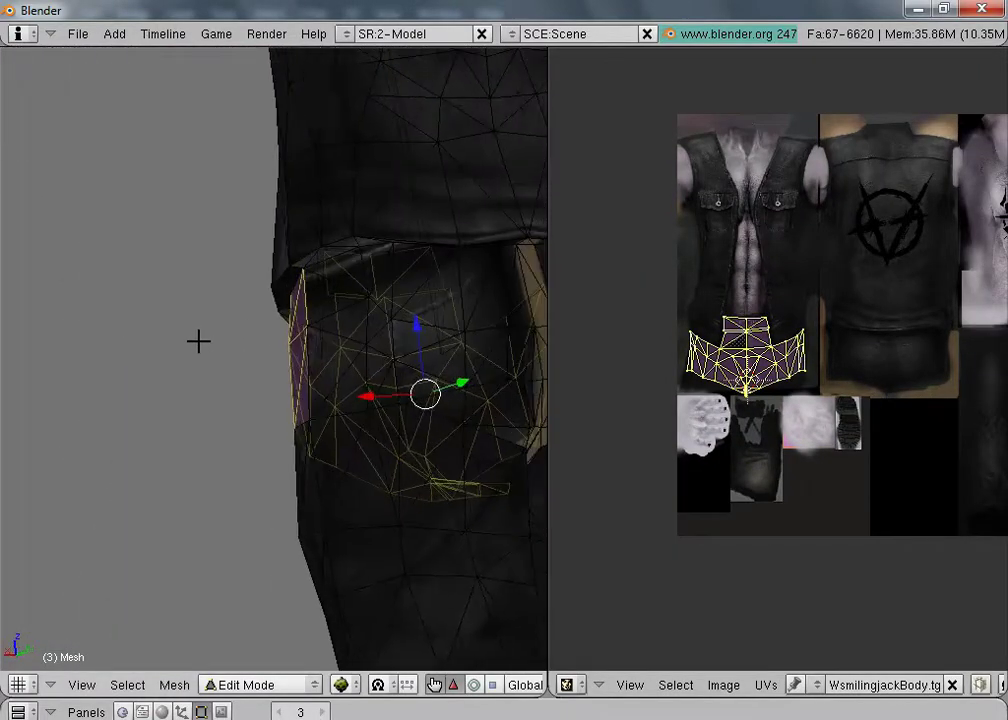
right_click(323, 315)
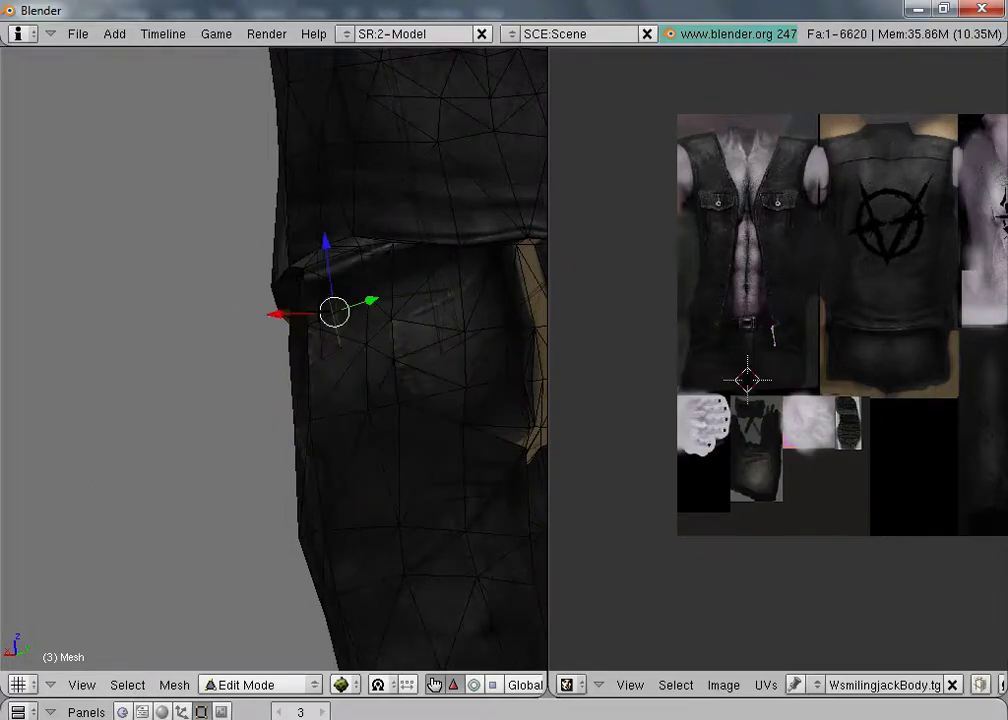
middle_click_drag(346, 342, 454, 442)
scroll(454, 444, "down", 7)
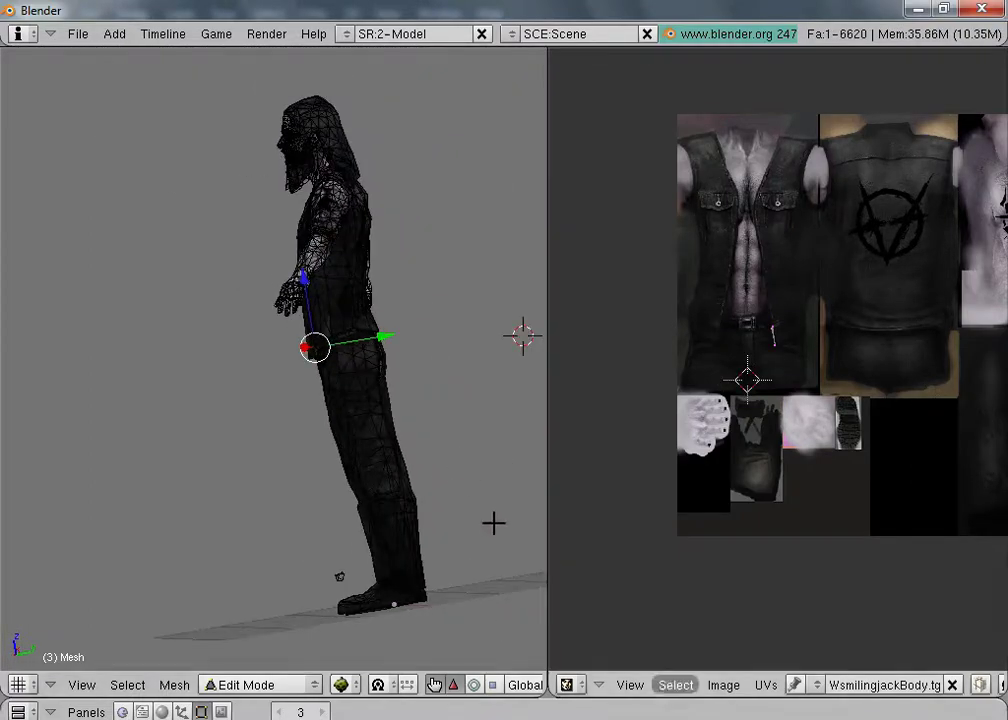
left_click_drag(548, 627, 760, 641)
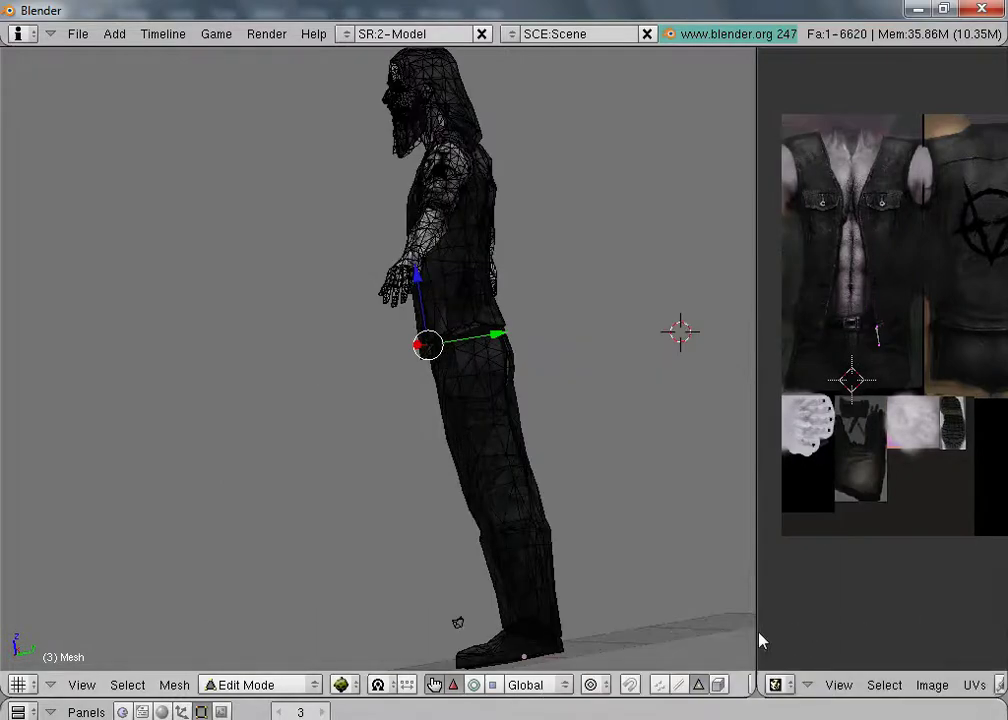
middle_click_drag(654, 506, 592, 401)
scroll(608, 402, "up", 5)
right_click(636, 346)
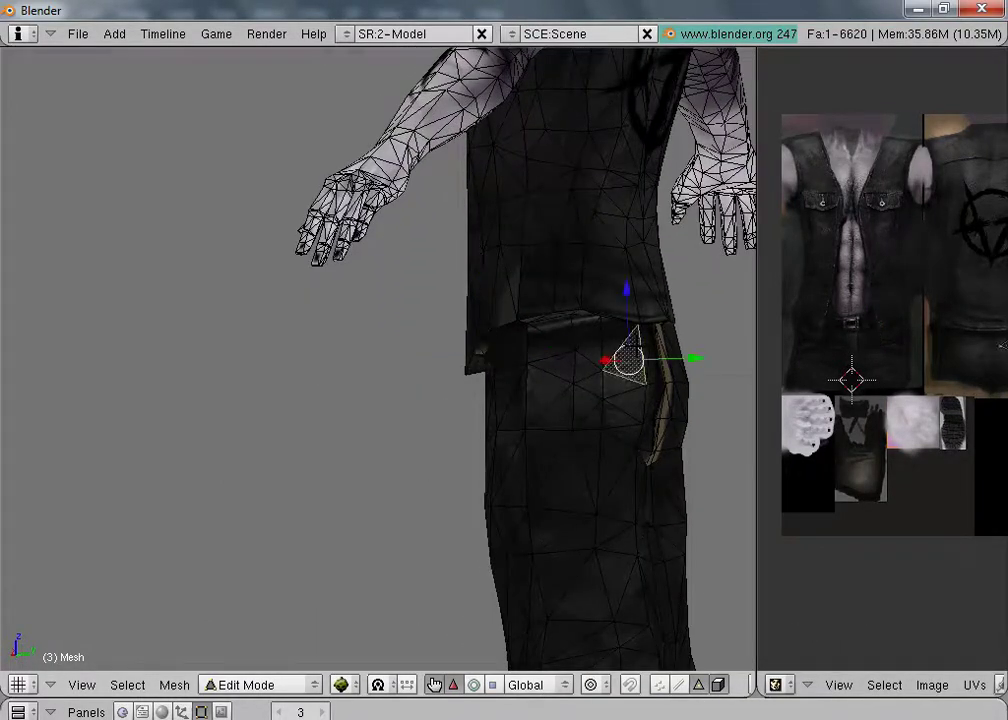
key("l")
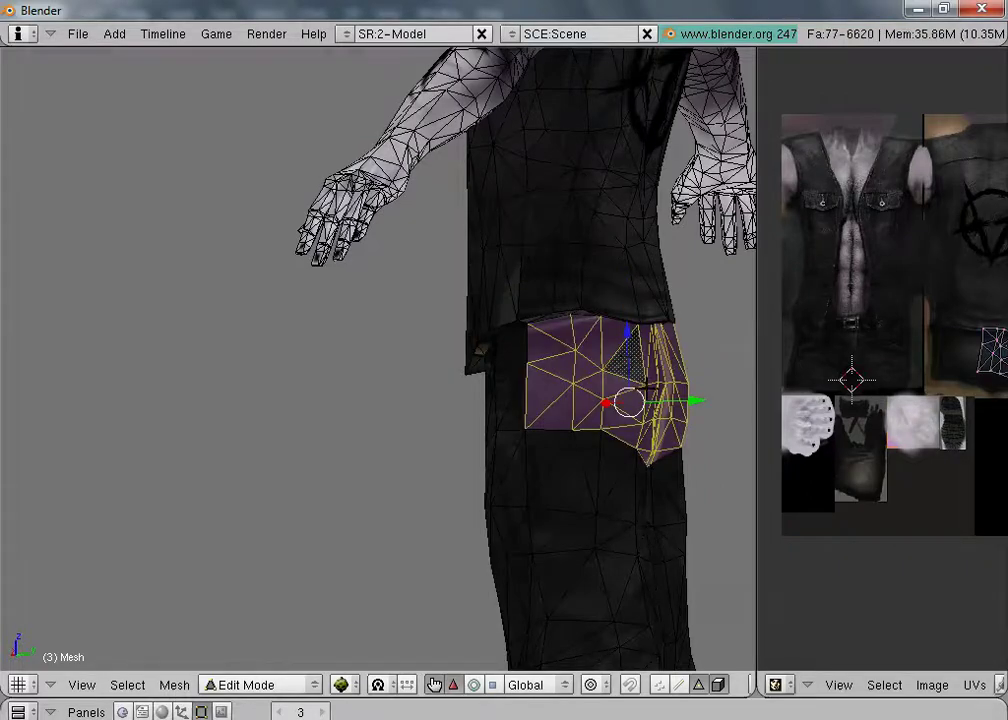
Step: Turn off limiting selection to visible geometry and examine how the texture sits on the back of the hips
scroll(670, 404, "down", 2)
middle_click_drag(683, 368, 482, 358)
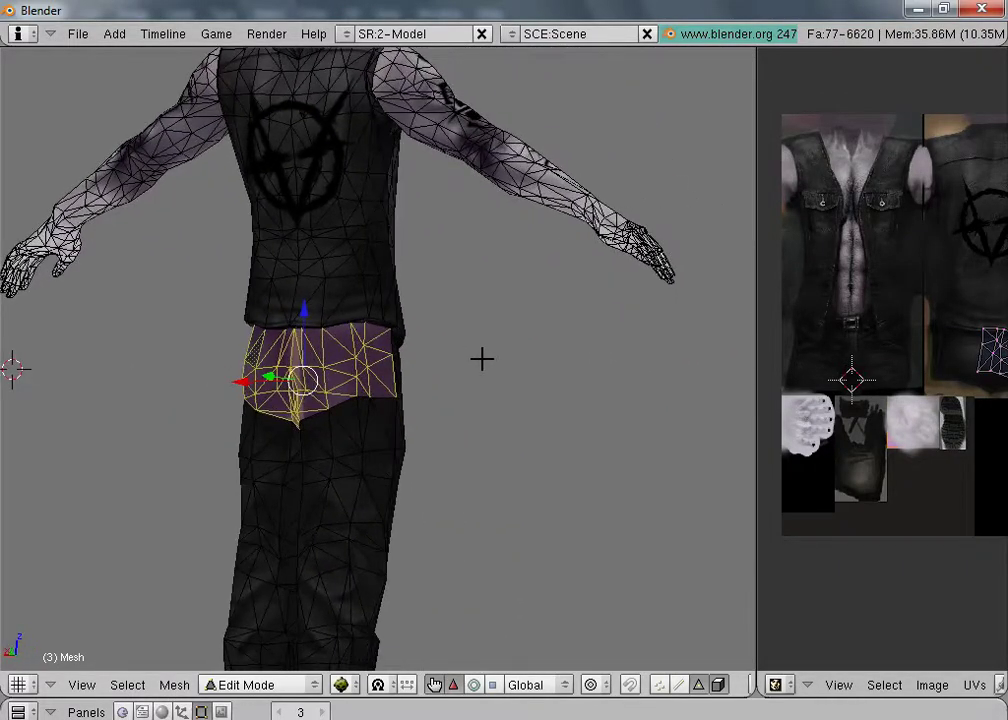
left_click(718, 684)
scroll(420, 495, "up", 5)
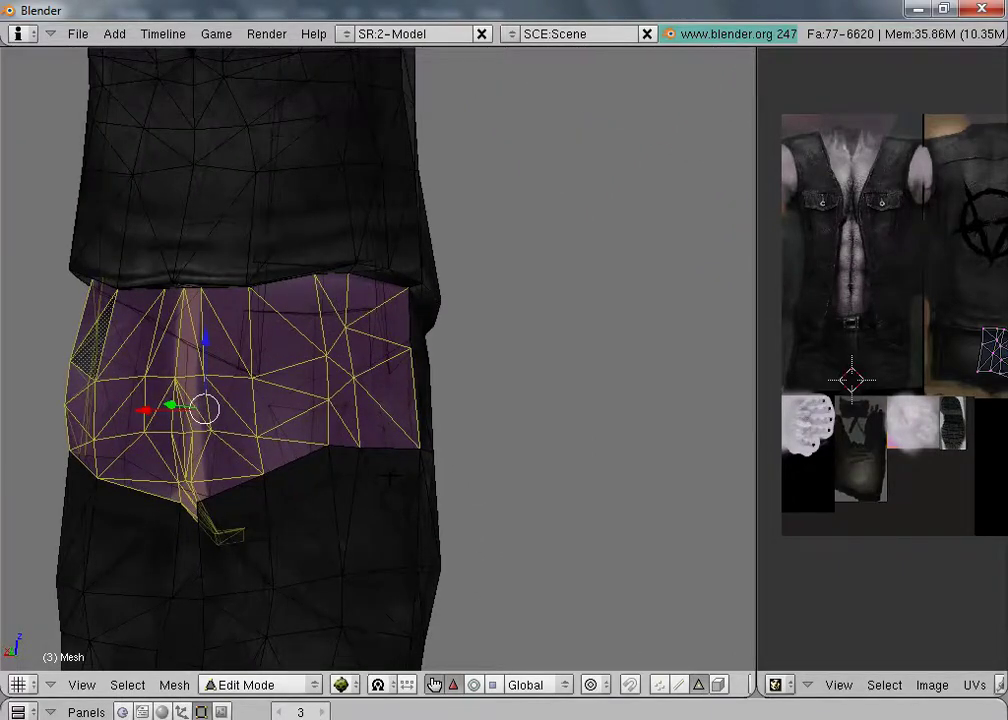
scroll(390, 476, "down", 2)
middle_click_drag(342, 436, 400, 431)
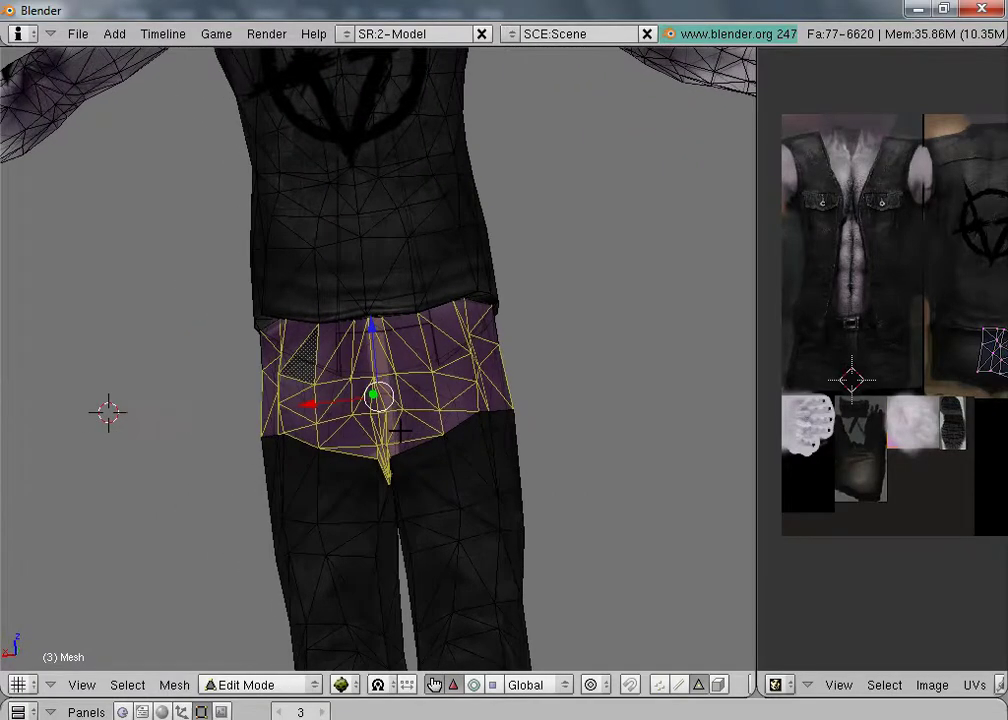
scroll(400, 430, "up", 3)
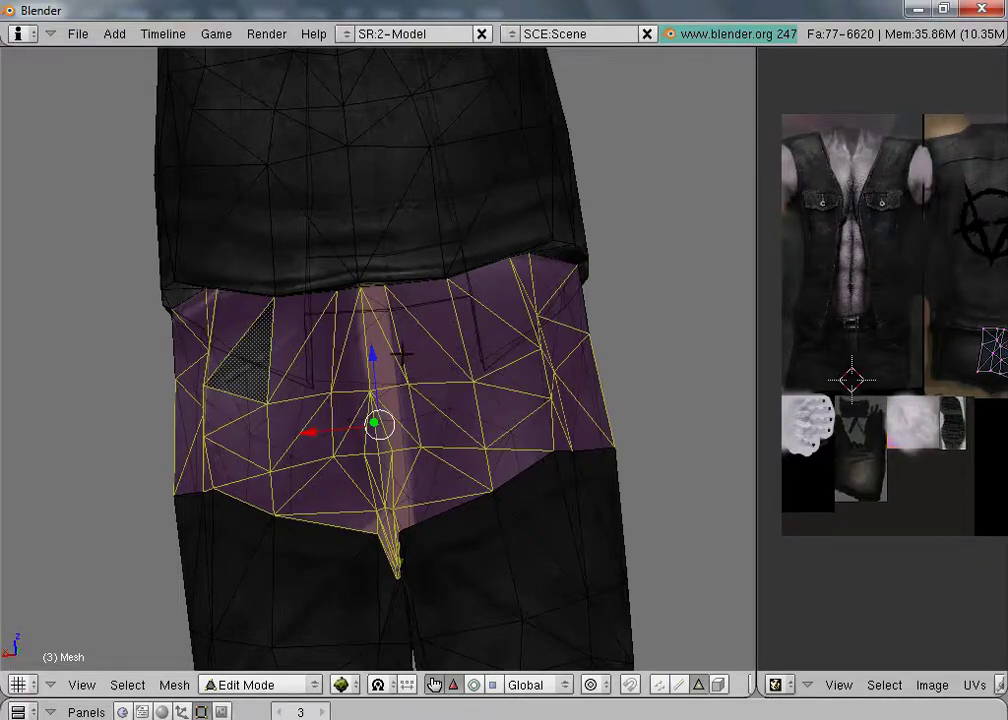
middle_click_drag(148, 294, 144, 320)
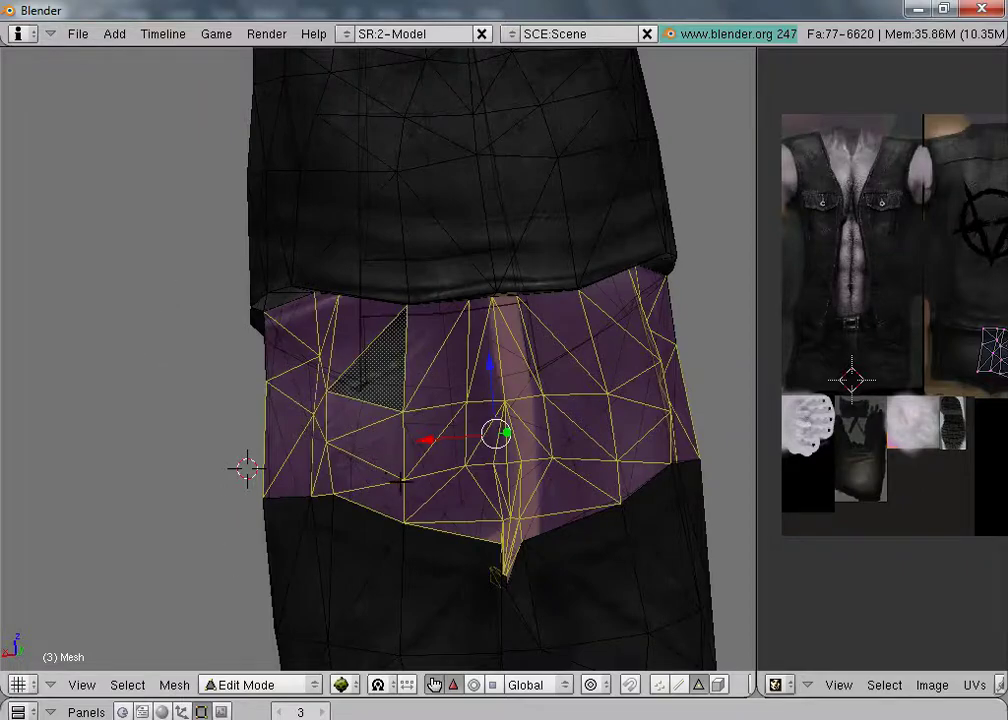
Step: Show the trouser-seat UVs alongside the back of the hips and select all of those UVs
middle_click_drag(949, 412, 813, 433)
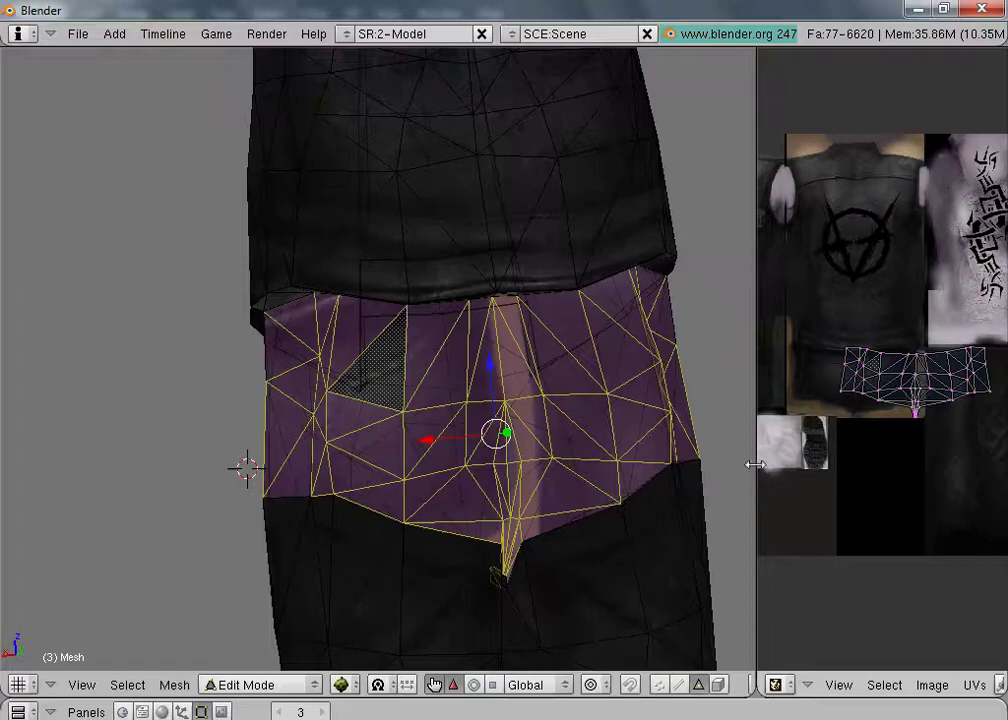
left_click_drag(755, 464, 533, 472)
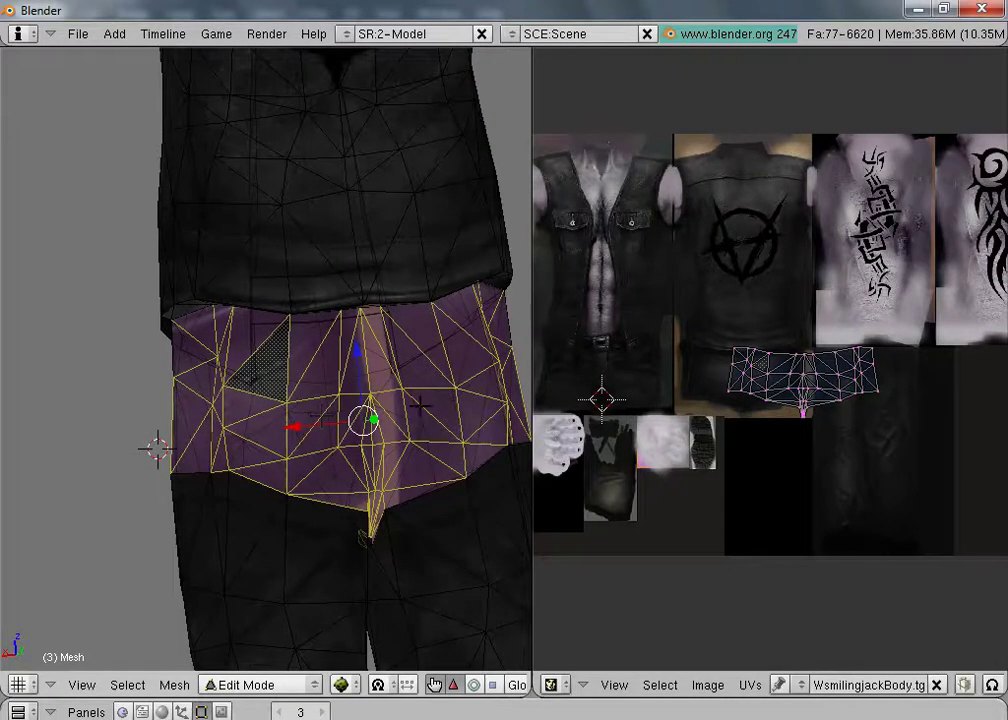
middle_click_drag(420, 404, 418, 435)
scroll(271, 511, "up", 2)
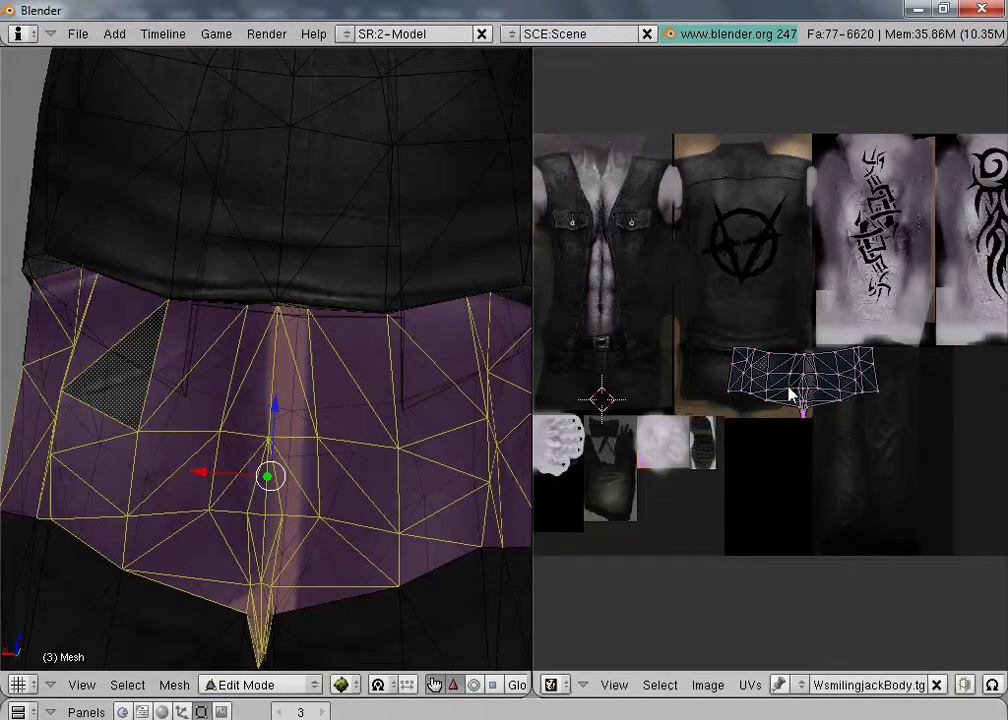
key("a")
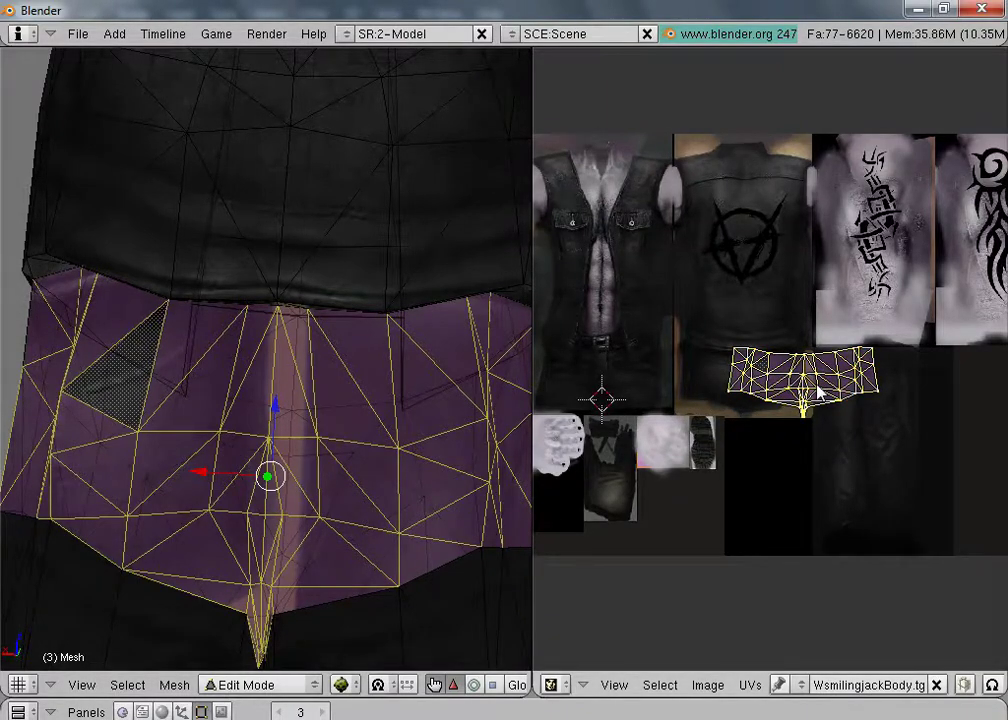
key("g")
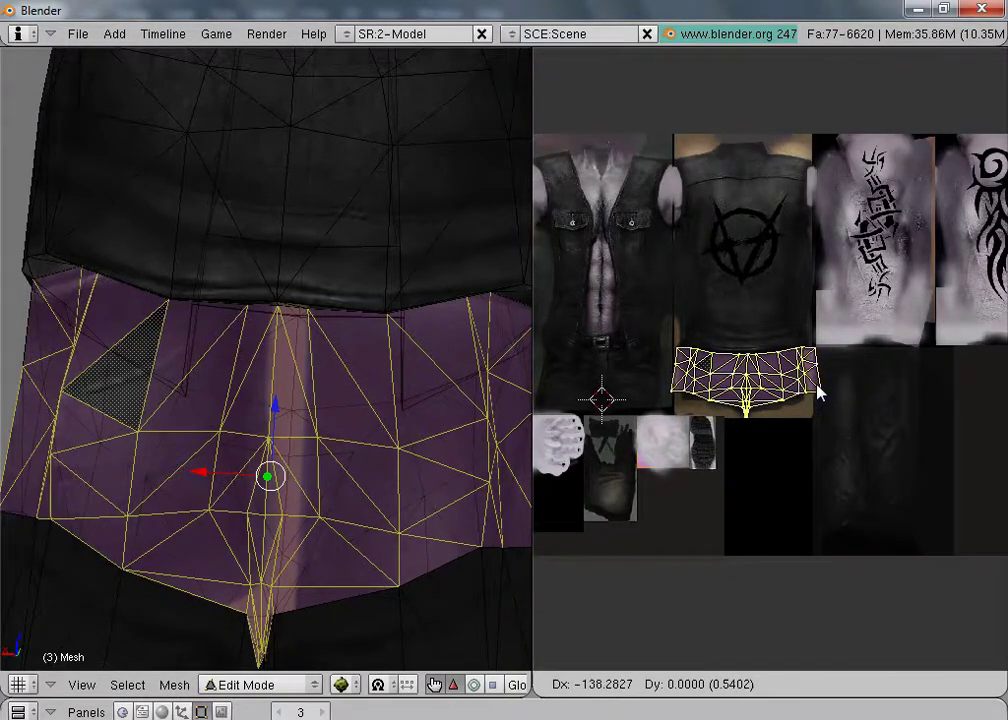
left_click(818, 393)
key("s")
key("x")
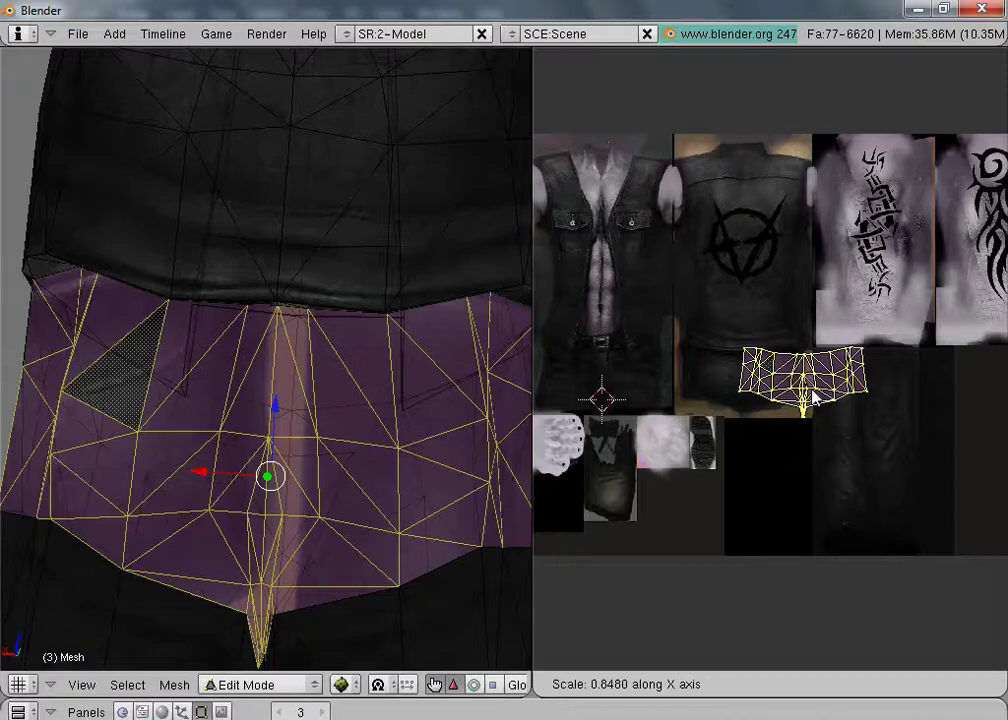
left_click(810, 397)
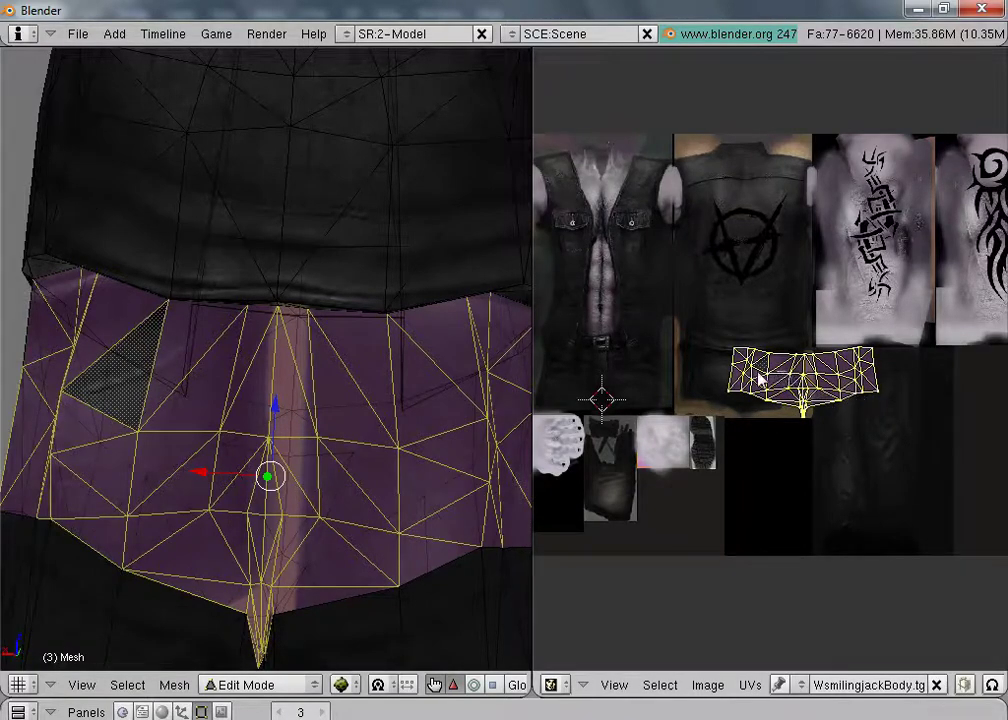
Step: Move the trouser-seat UVs onto the seat artwork below the vest back and scale them to about 0.78 along X
key("g")
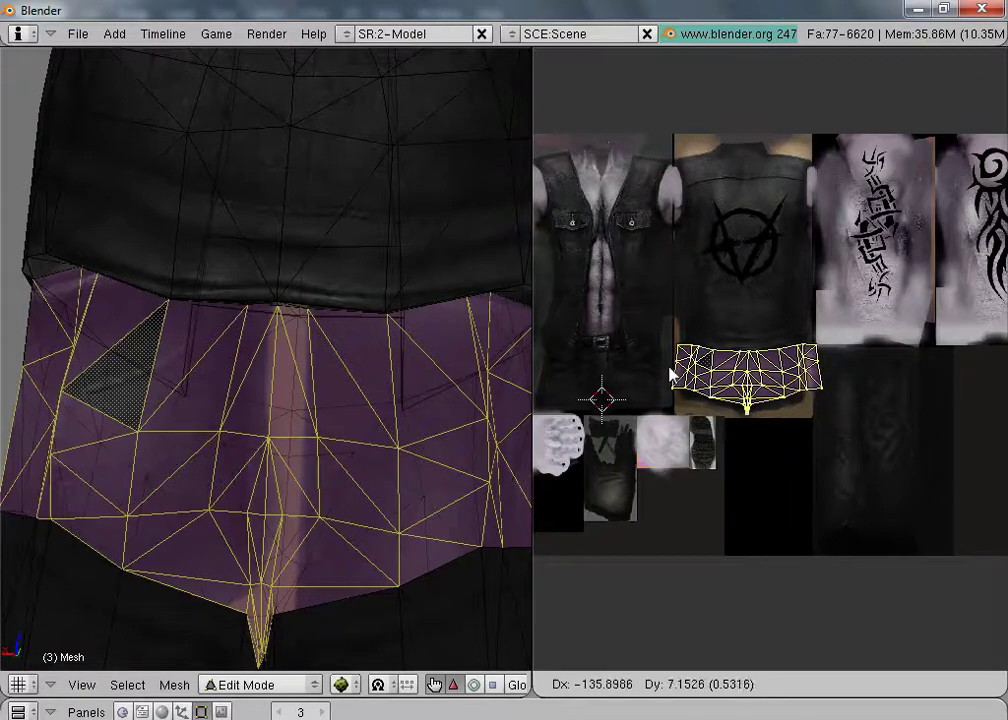
left_click(672, 374)
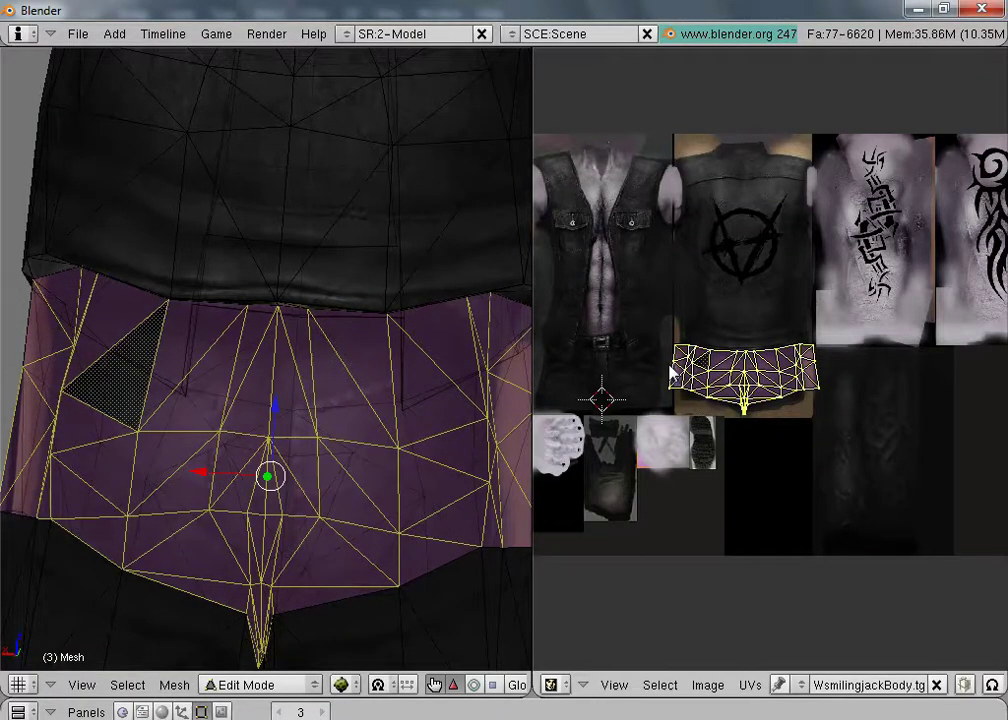
key("s")
key("x")
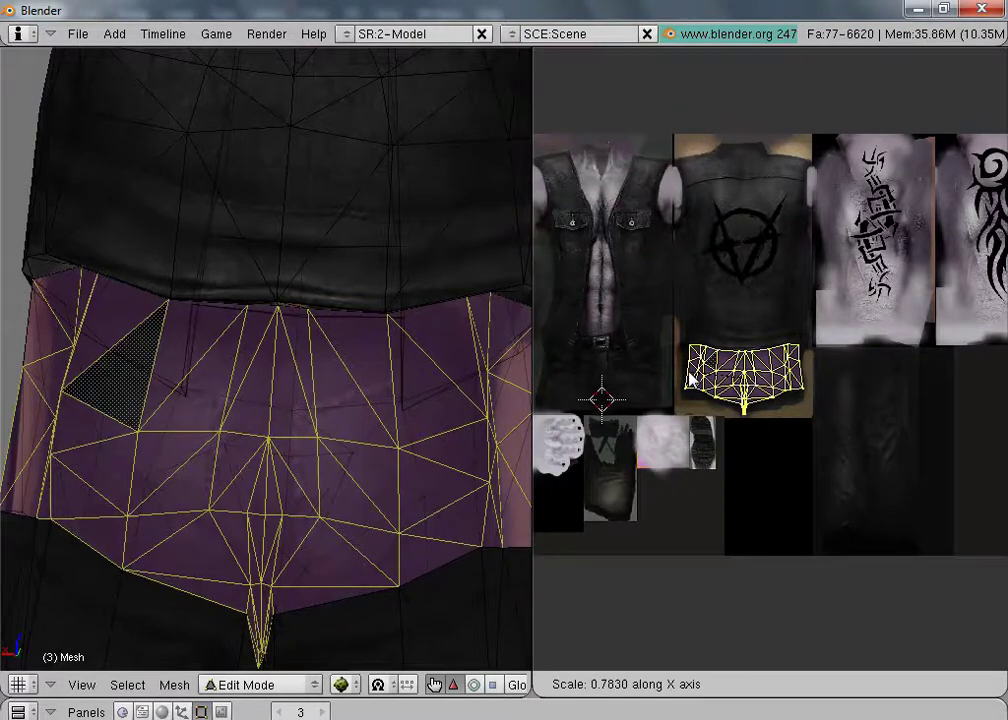
left_click(690, 378)
Step: Switch the mesh to Object Mode and examine the trouser seat from behind and the belt area from the front
left_click(258, 685)
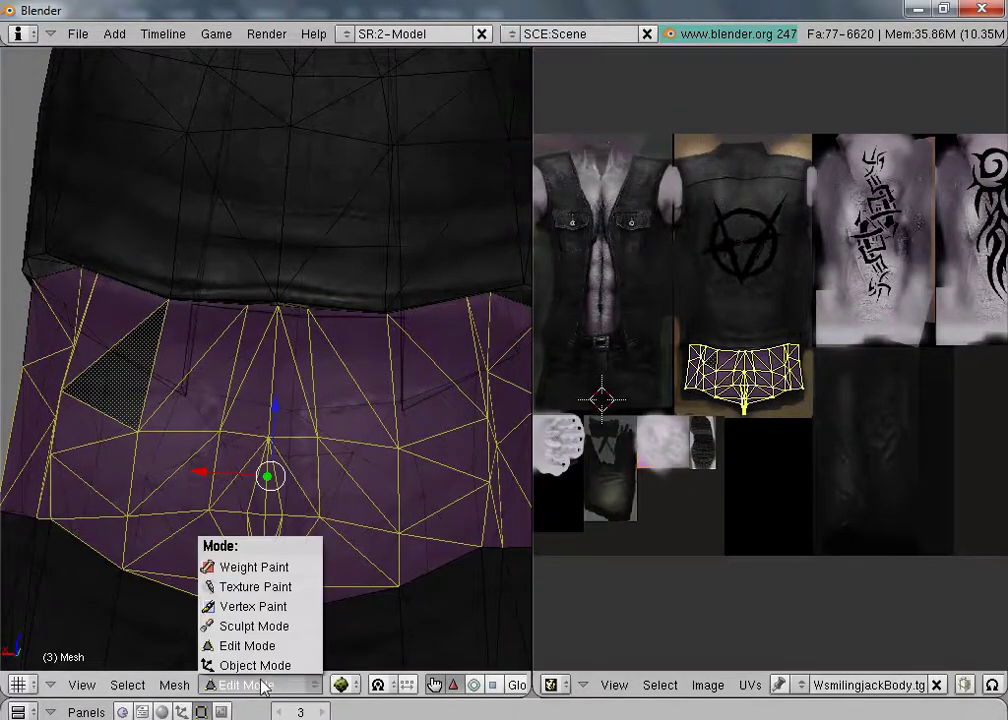
left_click(268, 665)
scroll(396, 493, "down", 2)
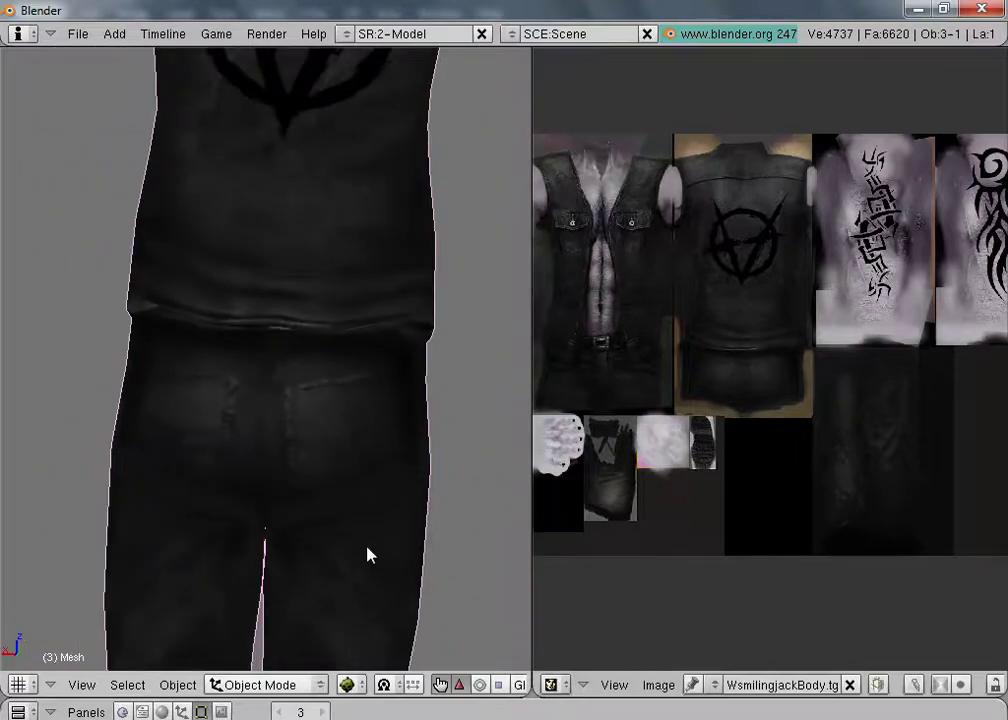
scroll(366, 555, "down", 2)
middle_click_drag(365, 554, 296, 500)
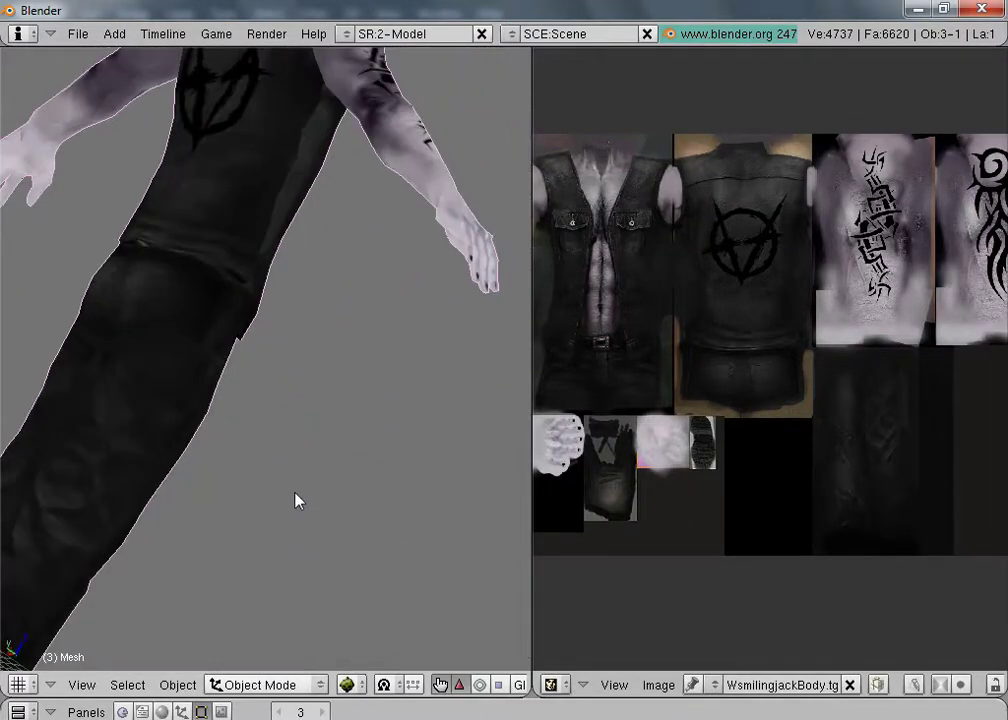
middle_click_drag(437, 376, 452, 259)
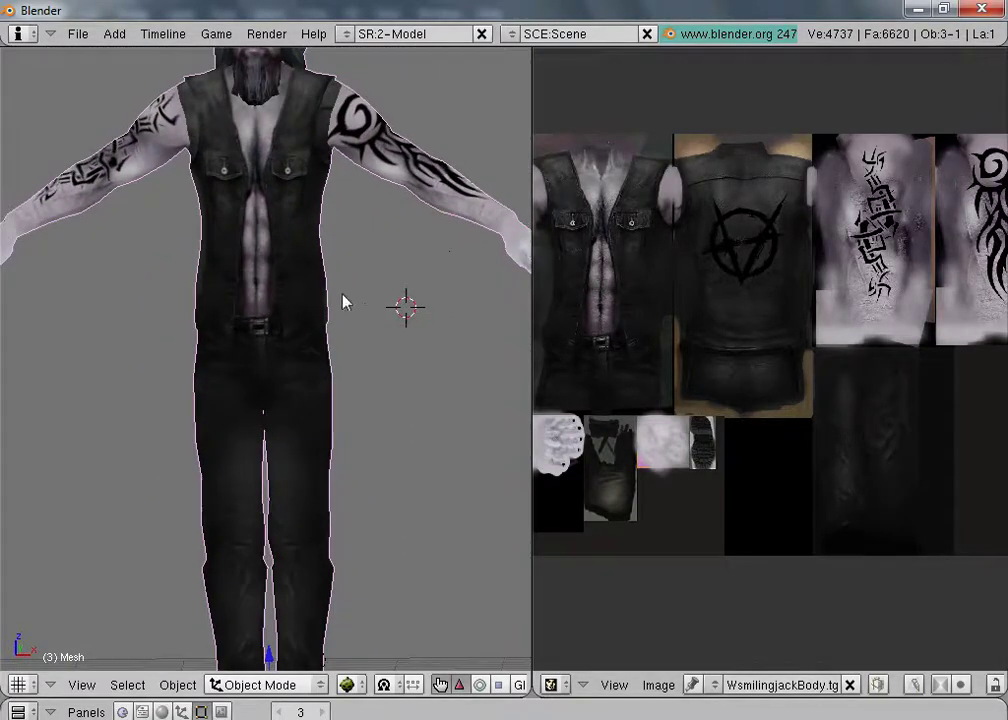
scroll(346, 292, "down", 1)
scroll(276, 346, "up", 1)
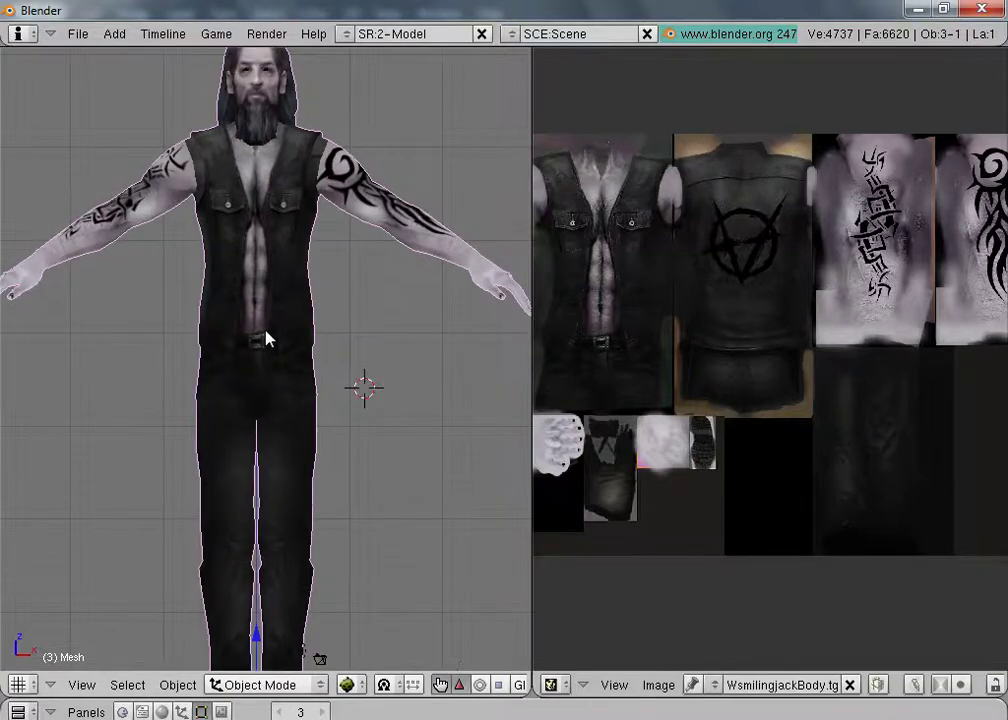
scroll(276, 348, "up", 3)
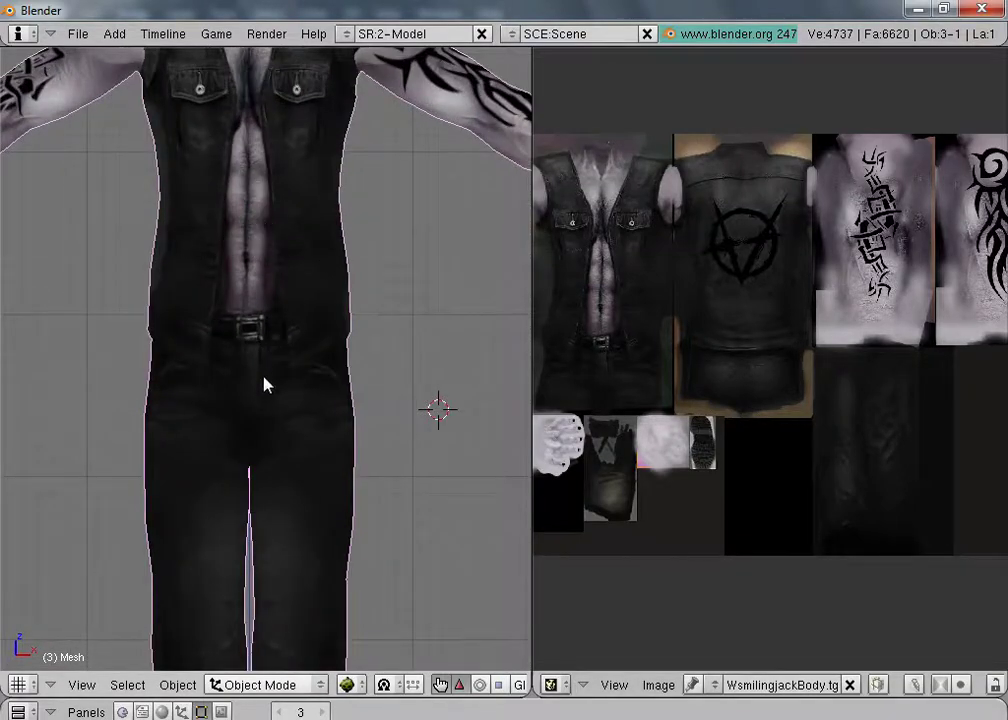
scroll(274, 220, "up", 1)
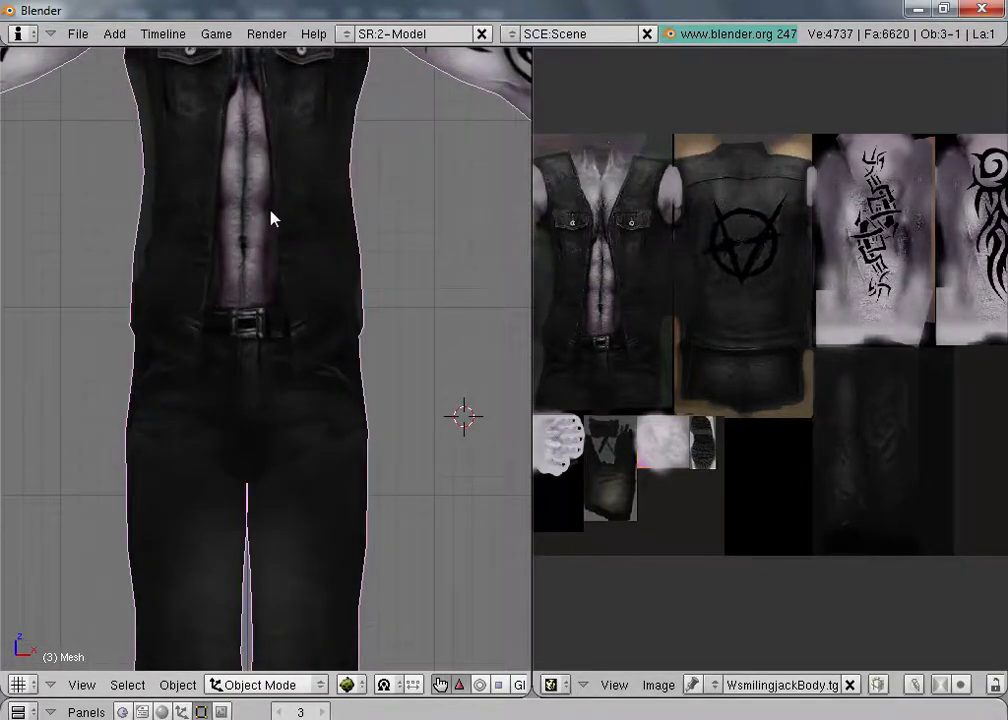
scroll(274, 218, "down", 3)
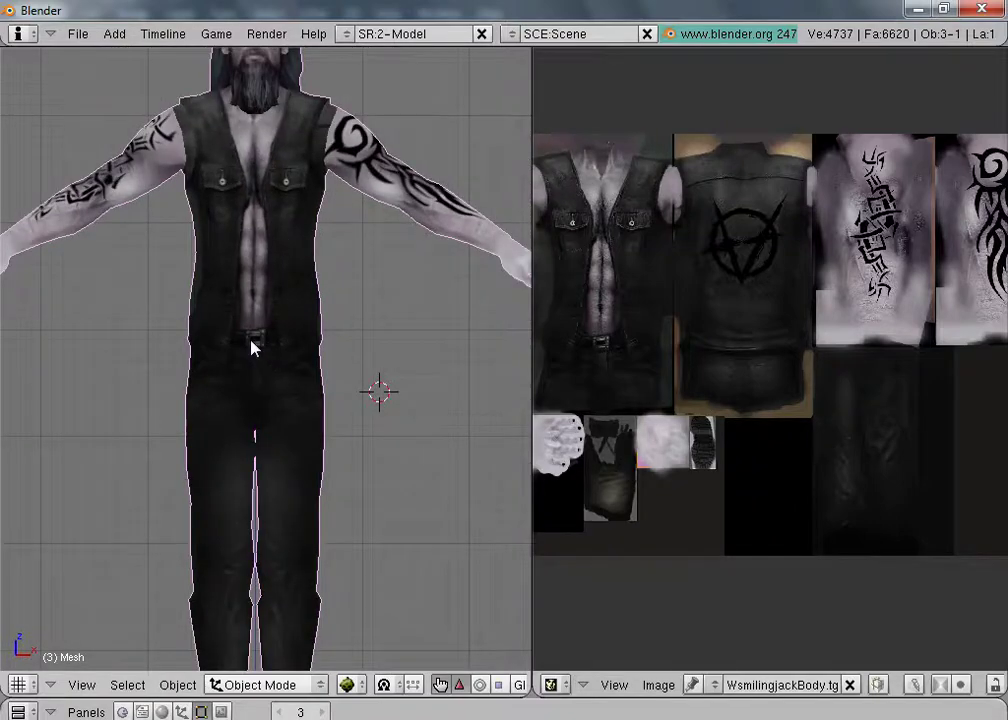
Step: Examine the belt buckle and the front of the trousers from the front, close up and from farther away
middle_click_drag(257, 205, 276, 228)
key("KP_1")
scroll(310, 380, "up", 5)
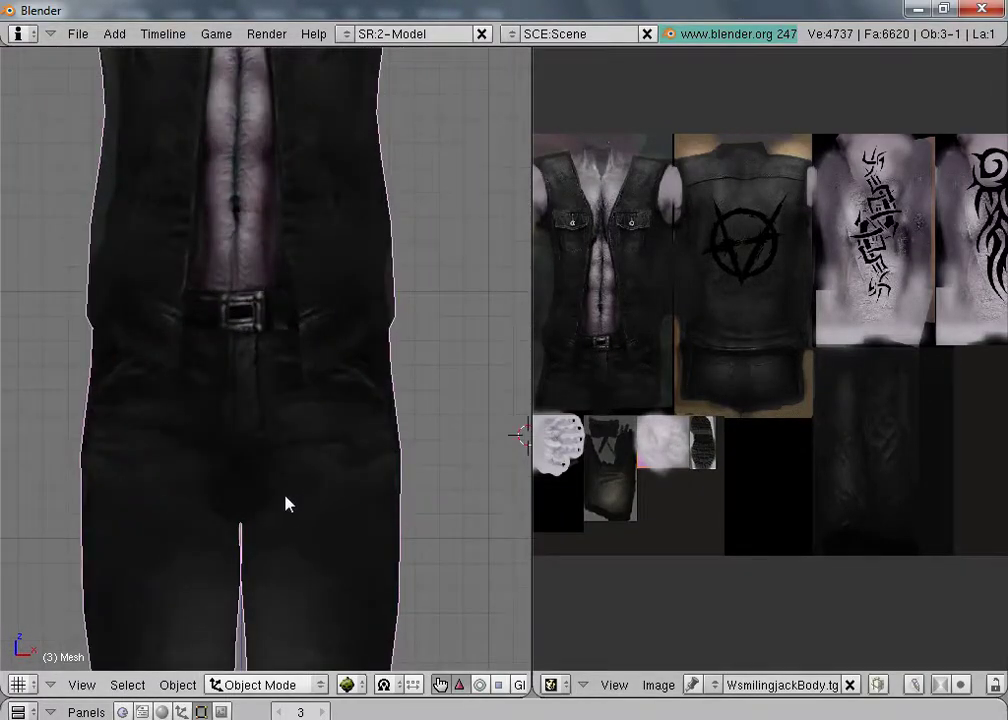
scroll(245, 400, "up", 2)
scroll(248, 337, "down", 1)
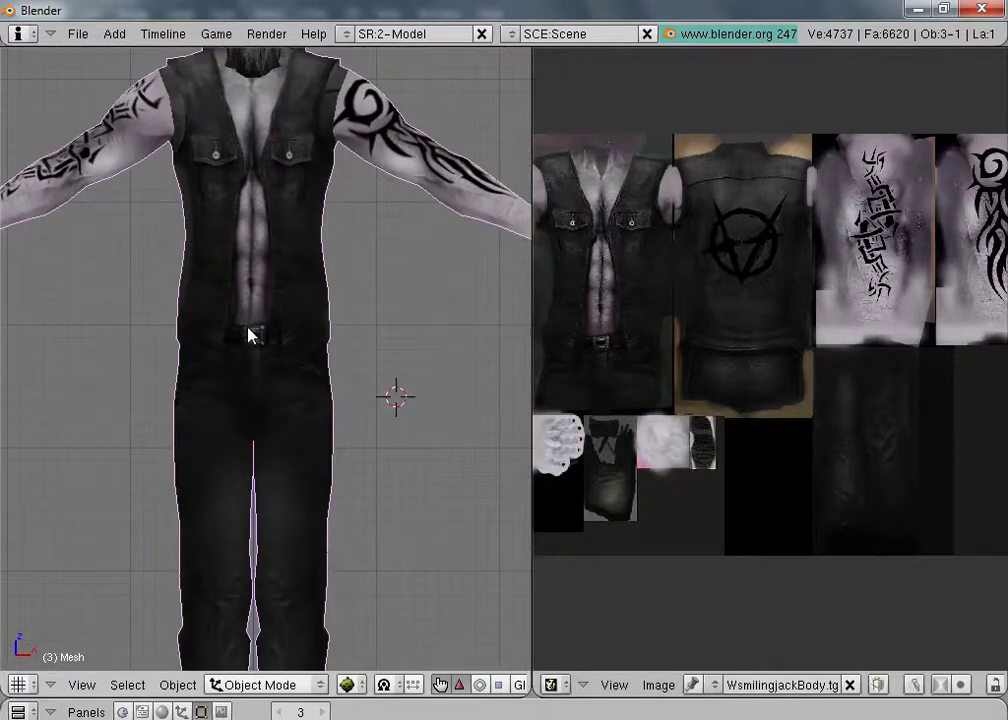
scroll(252, 330, "down", 1)
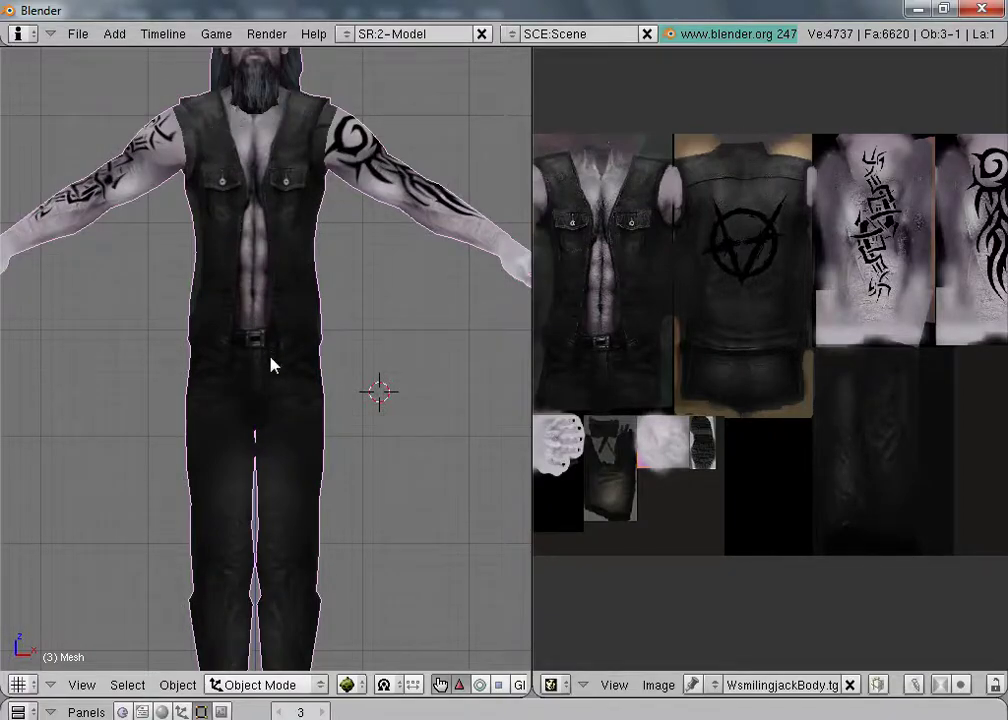
scroll(250, 347, "up", 4)
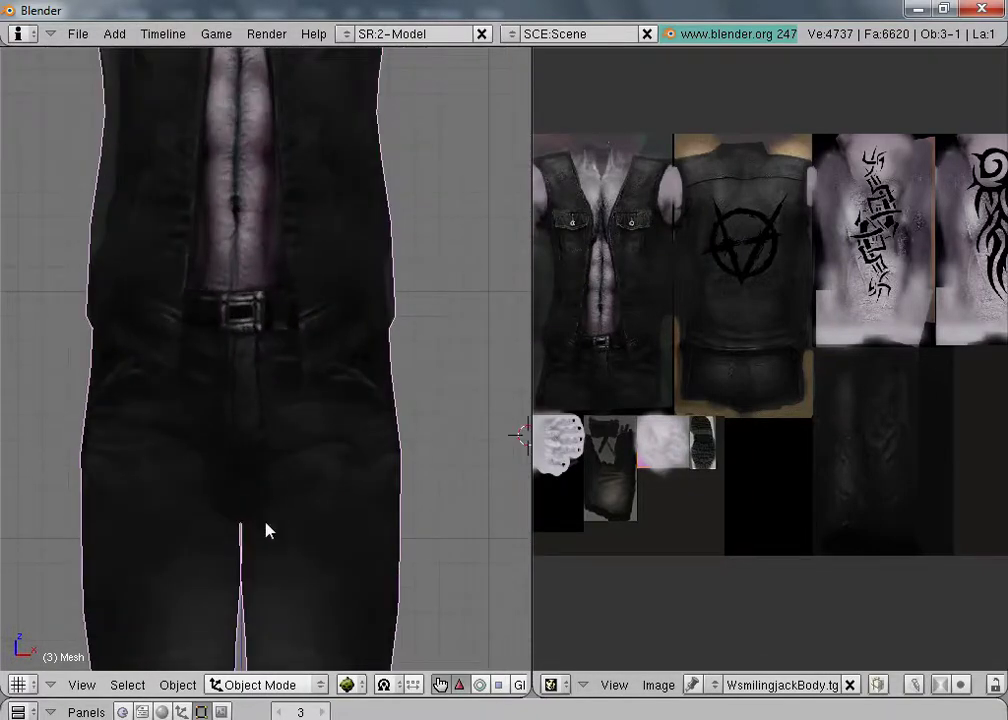
Step: In Edit Mode, select all linked faces of the belt strip and shift their UVs by about -1.56 along X
left_click(260, 685)
left_click(247, 646)
right_click(246, 321)
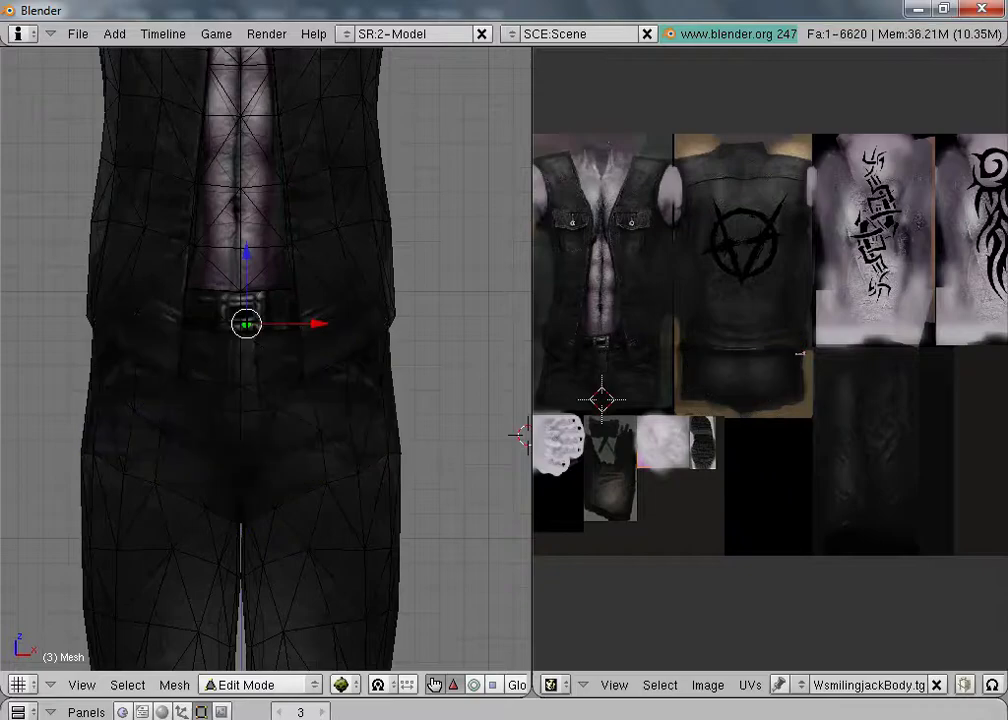
right_click(237, 311)
right_click(225, 310)
right_click(222, 303)
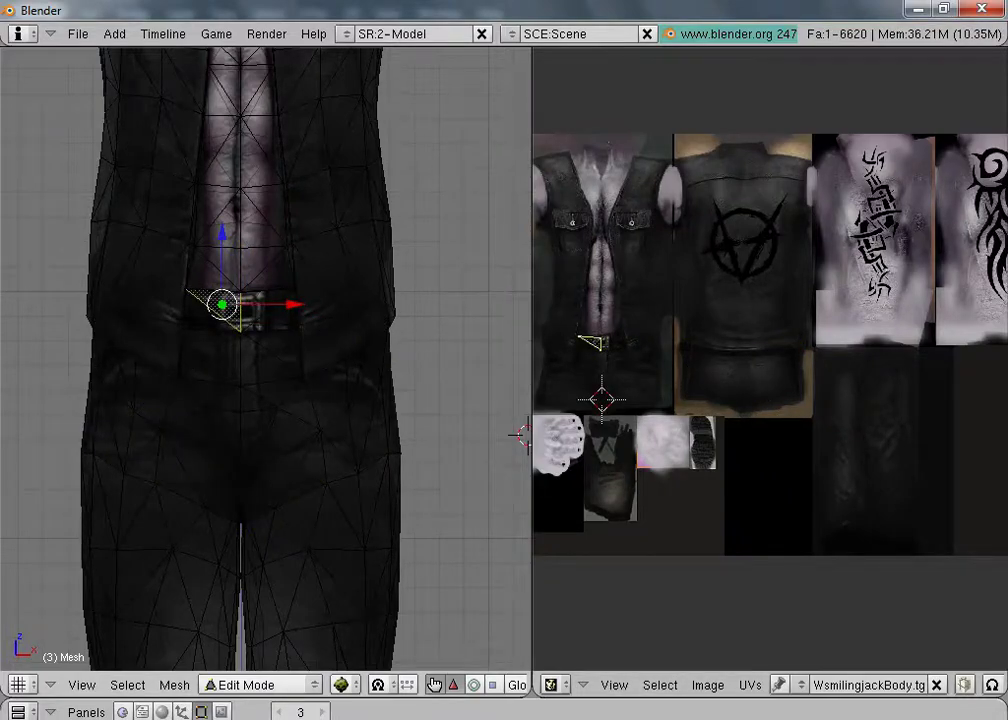
key("ctrl+l")
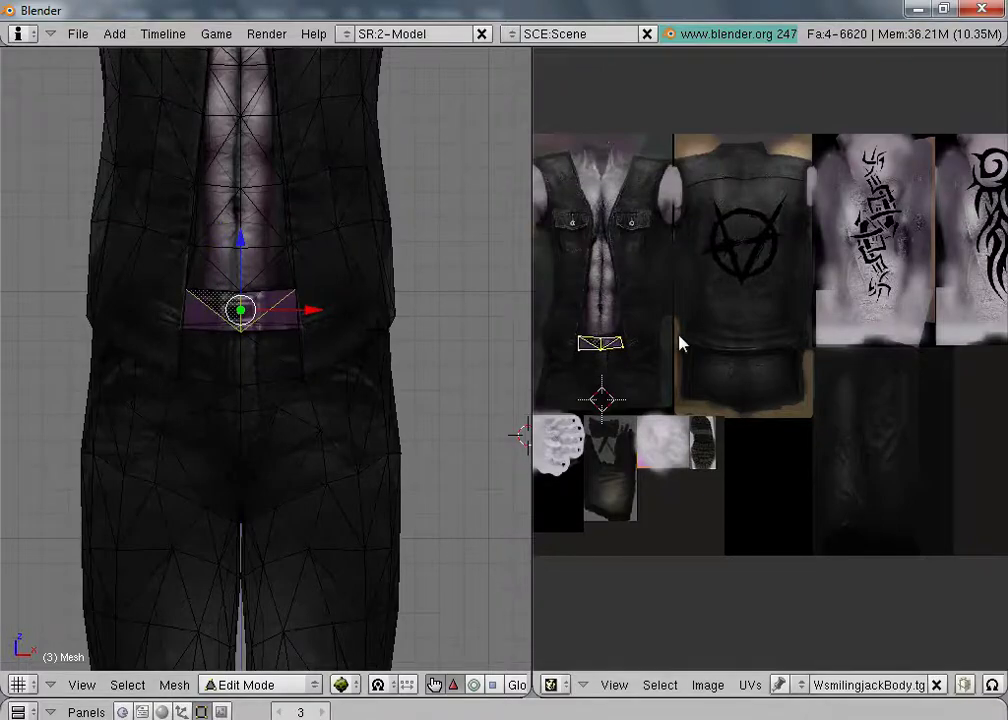
scroll(679, 344, "up", 2)
middle_click_drag(690, 332, 909, 361)
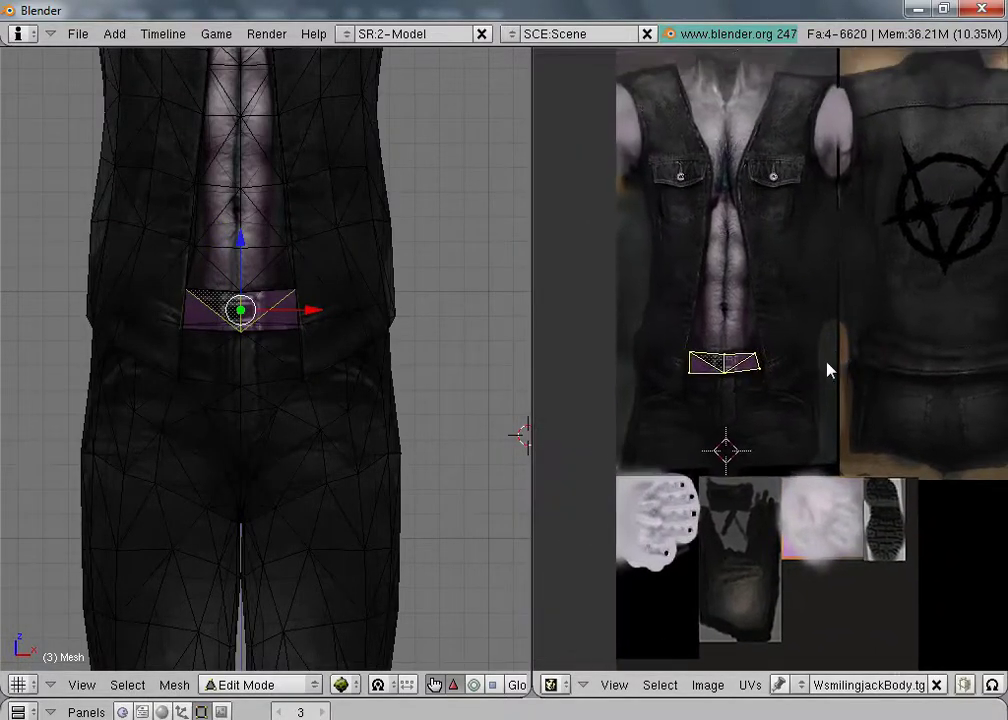
scroll(822, 362, "up", 3)
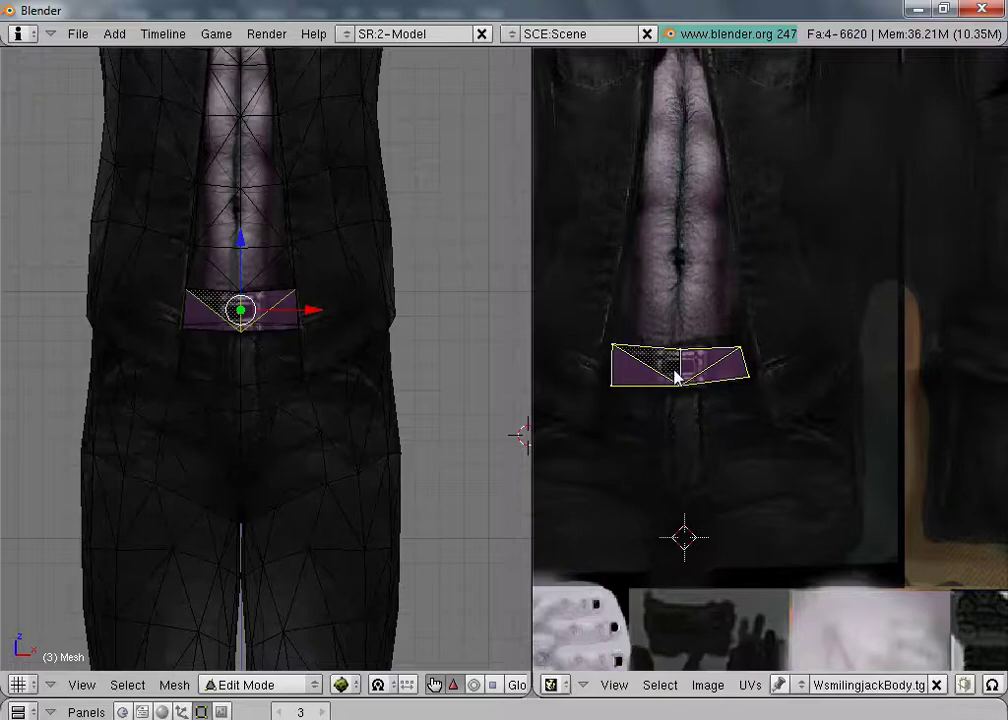
key("g")
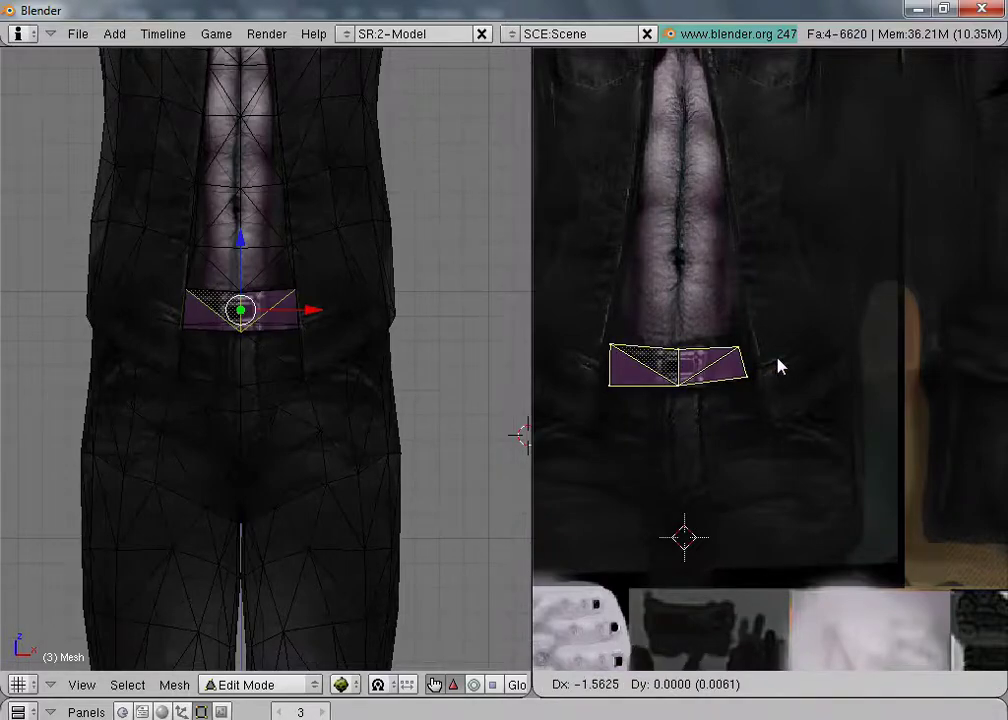
left_click(779, 367)
Step: Nudge the belt UVs in small steps along positive X to centre the buckle, and return the mesh to Object Mode
key("g")
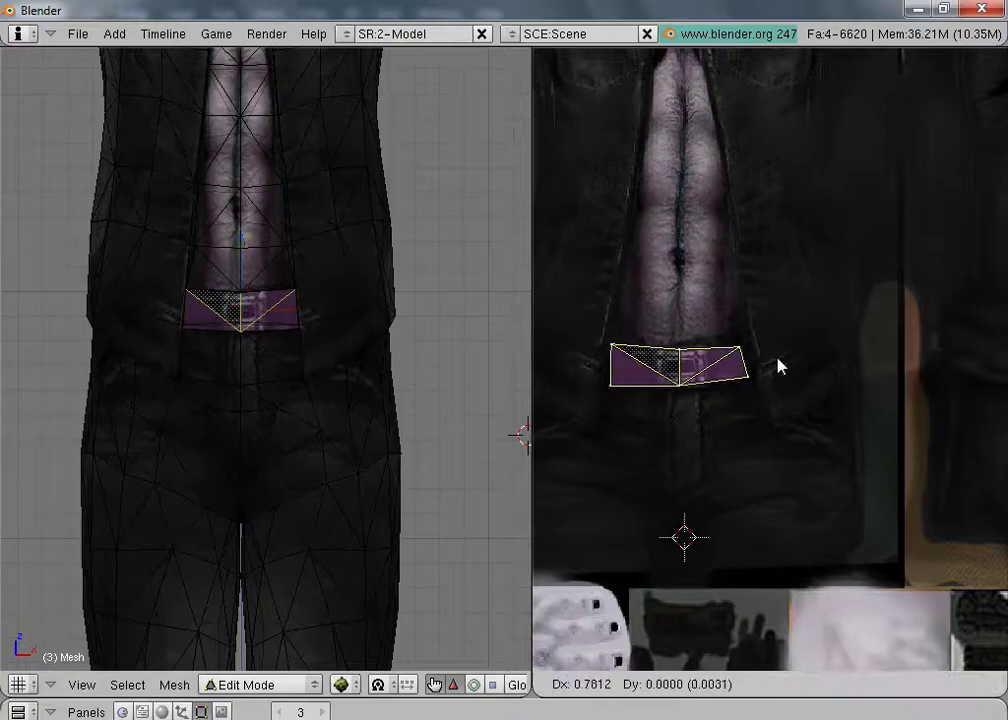
key("Right")
key("Right")
key("Right")
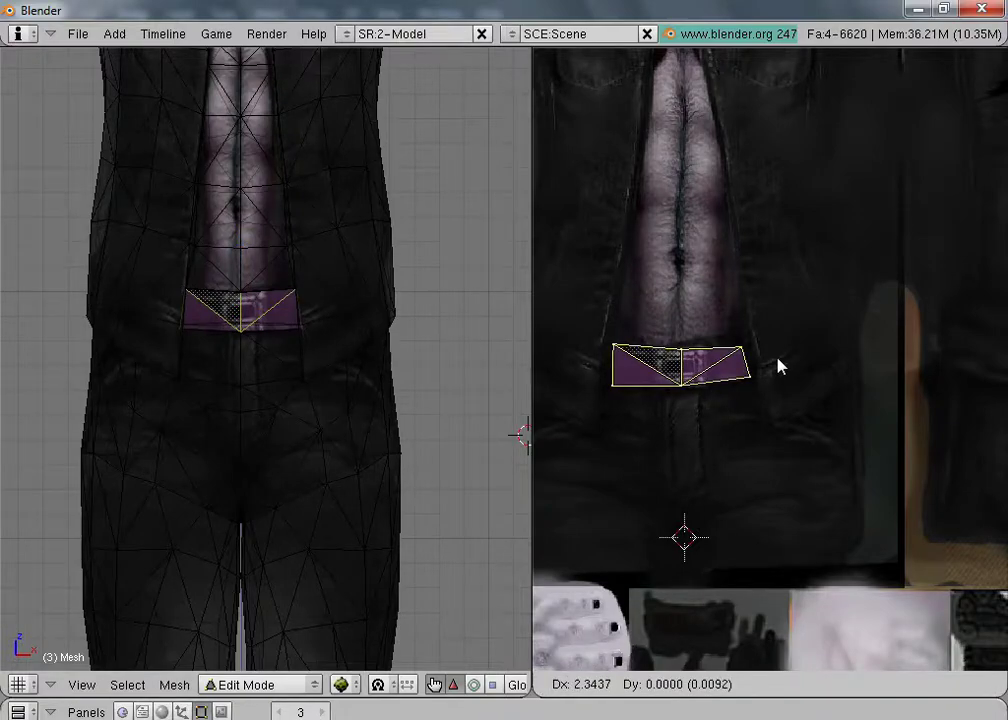
left_click(779, 367)
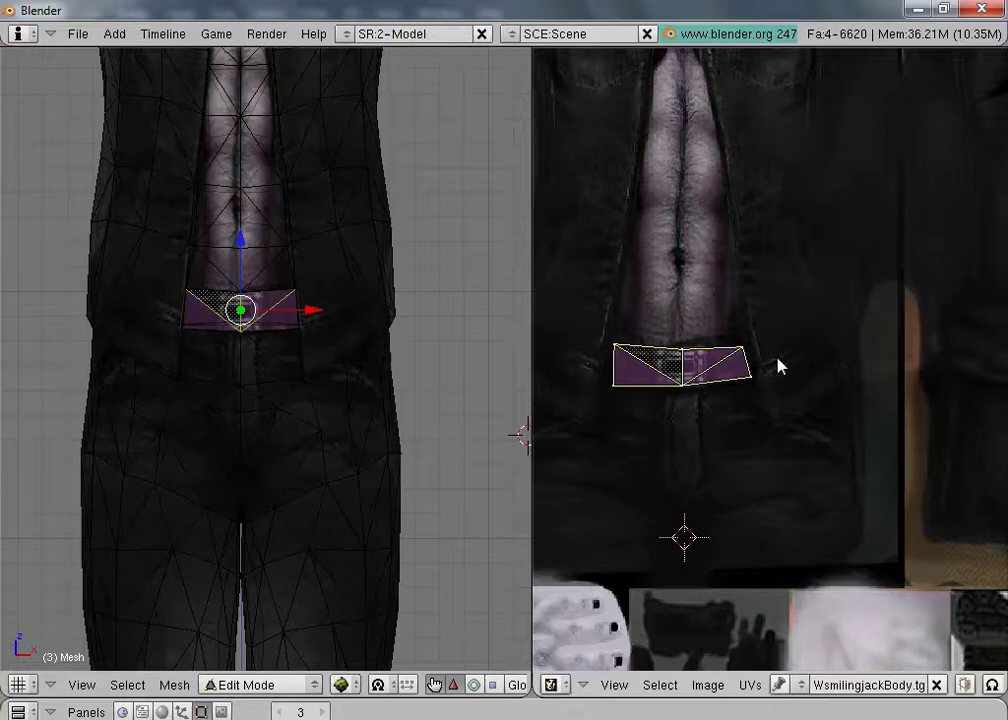
key("g")
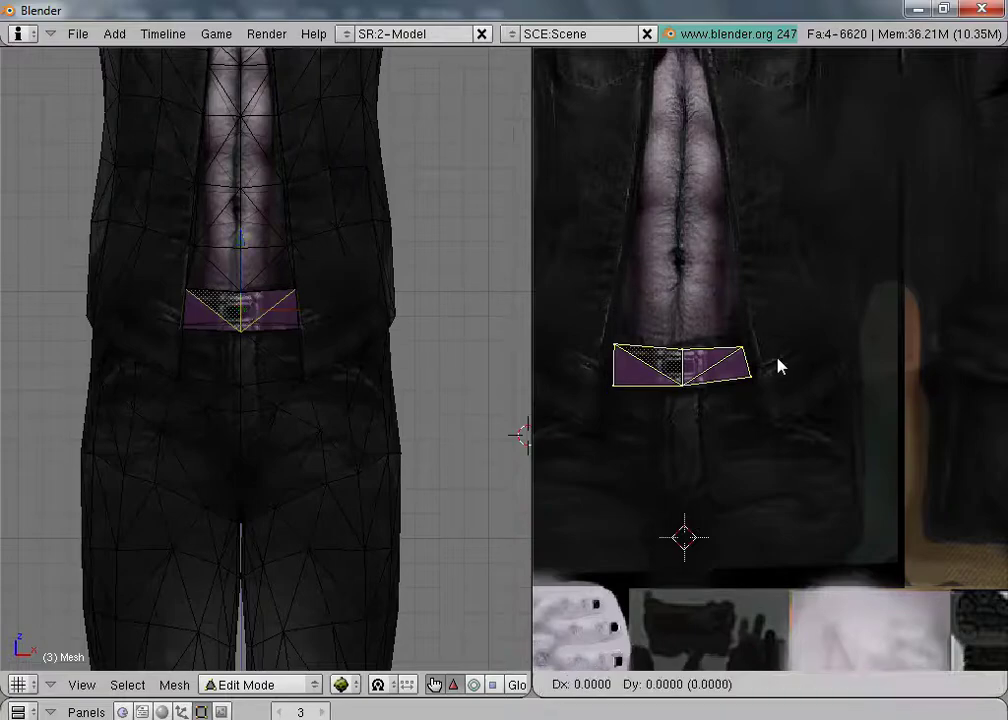
key("Right")
left_click(779, 367)
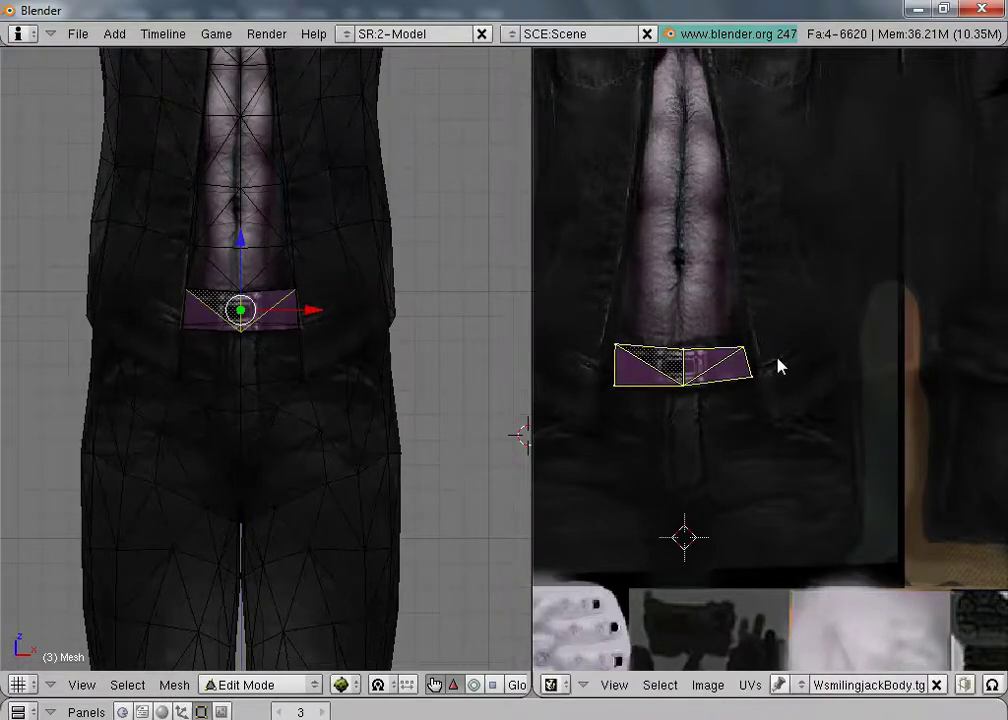
left_click(243, 685)
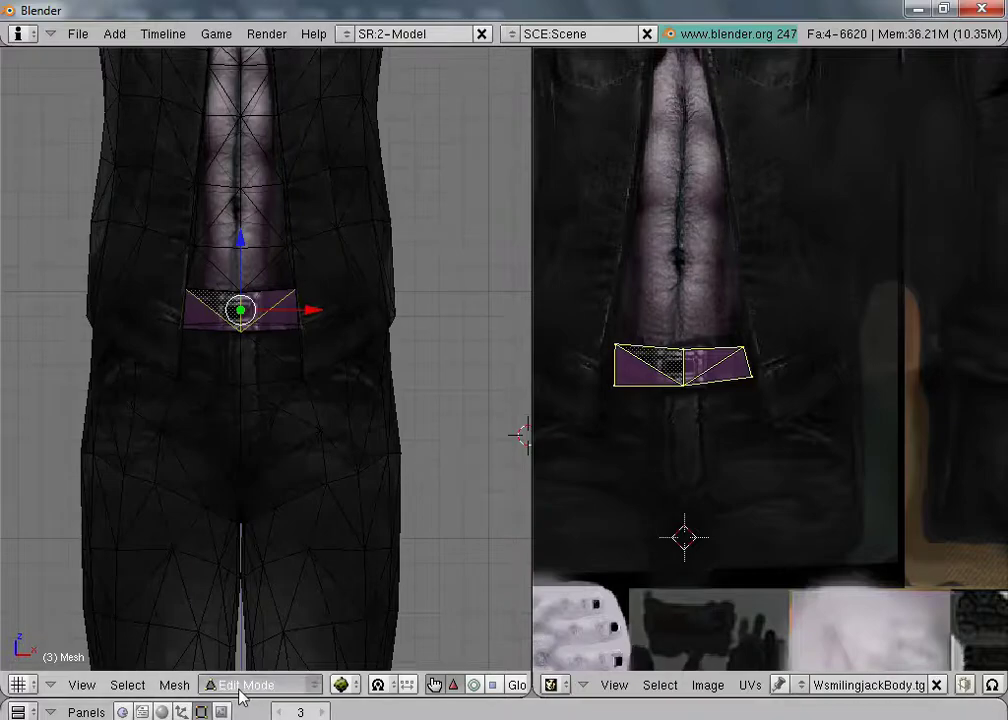
left_click(245, 666)
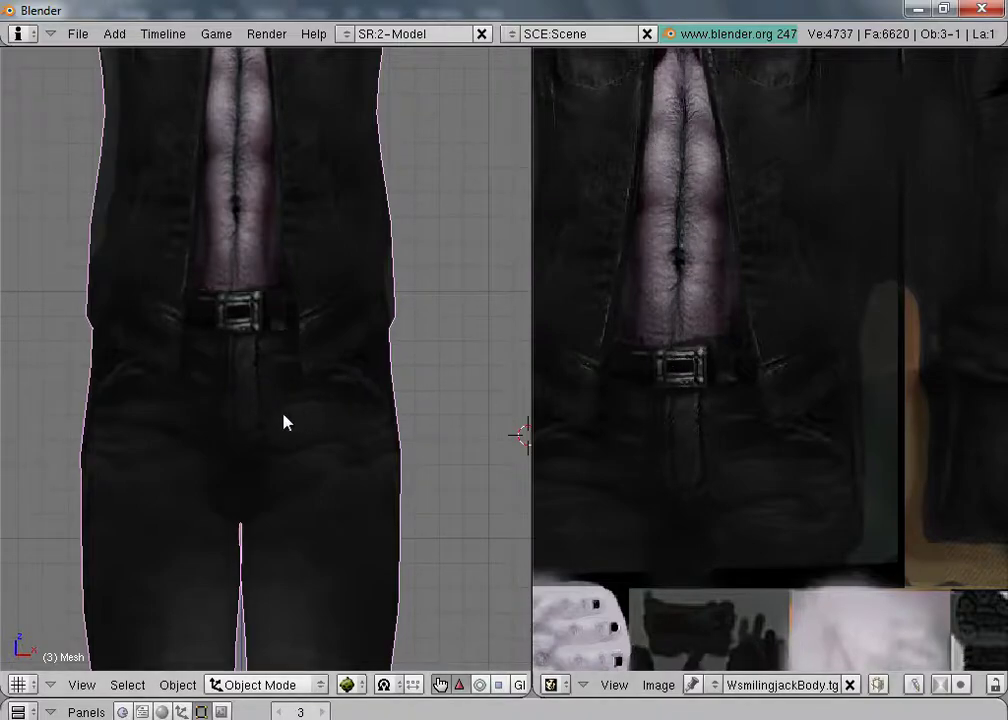
Step: Select all linked faces of the trouser hips in Edit Mode, shift their UVs by -1.5625 along X, and return to Object Mode
left_click(258, 685)
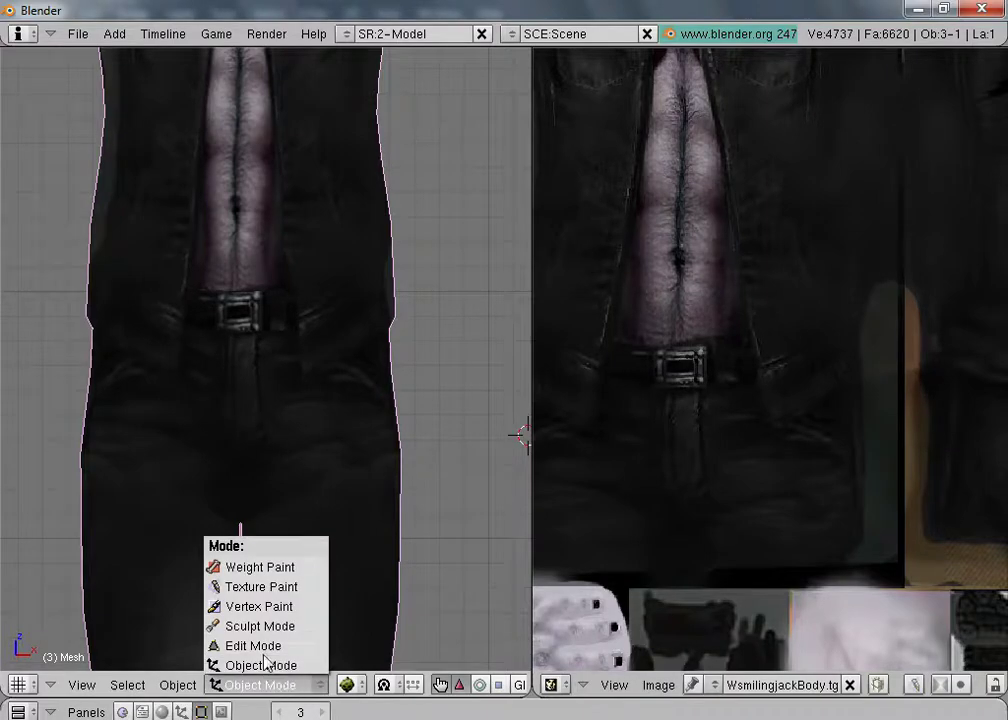
left_click(255, 646)
right_click(252, 383)
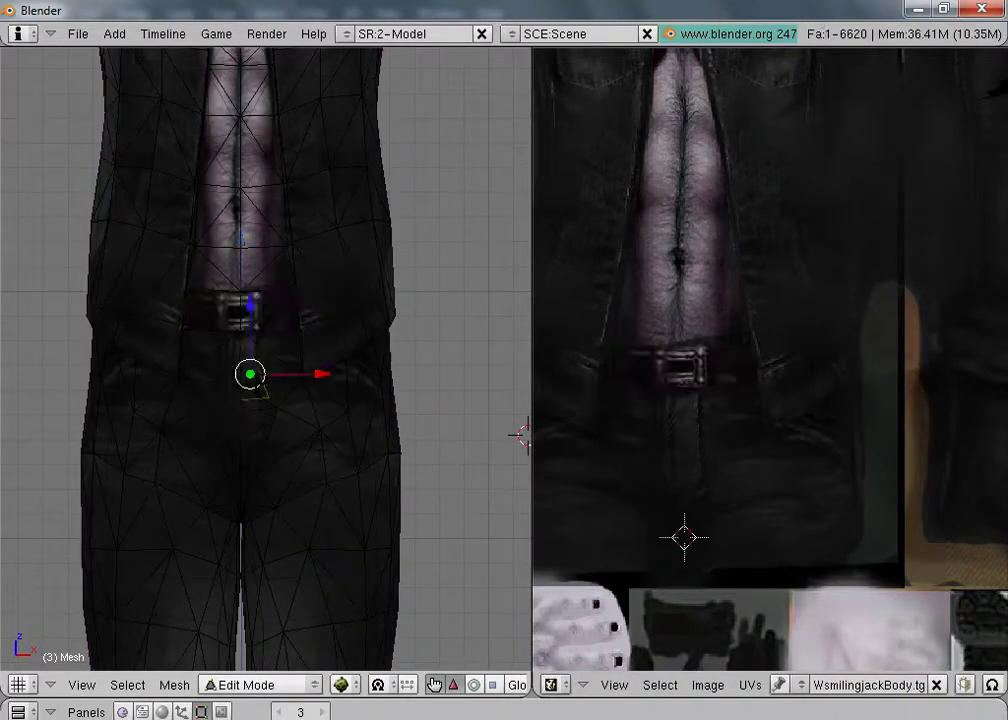
right_click(221, 367)
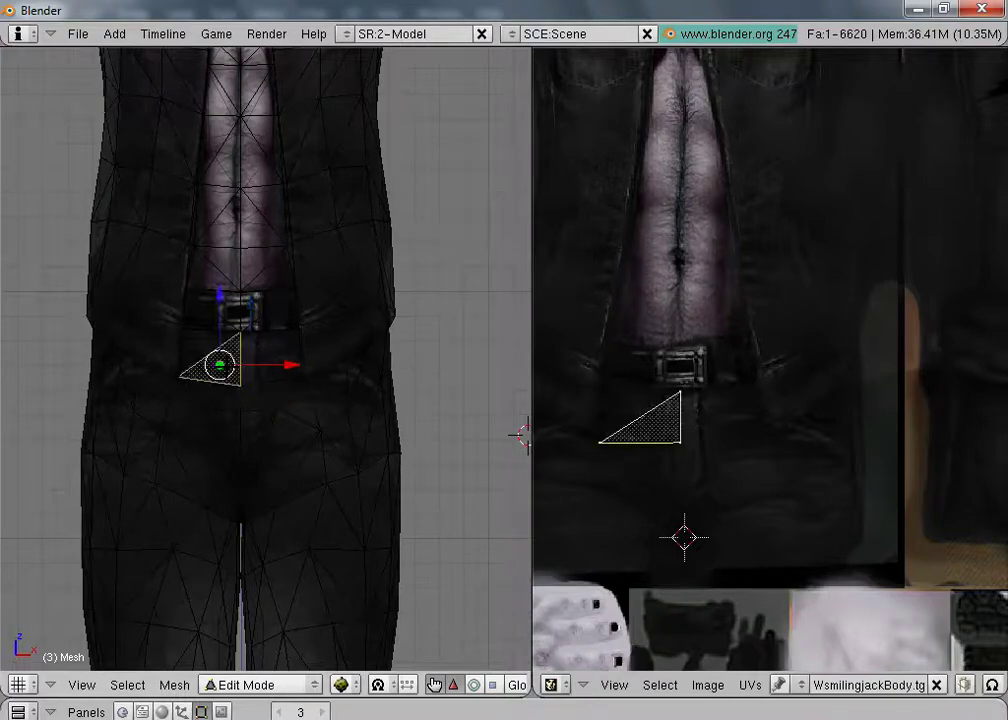
key("ctrl+l")
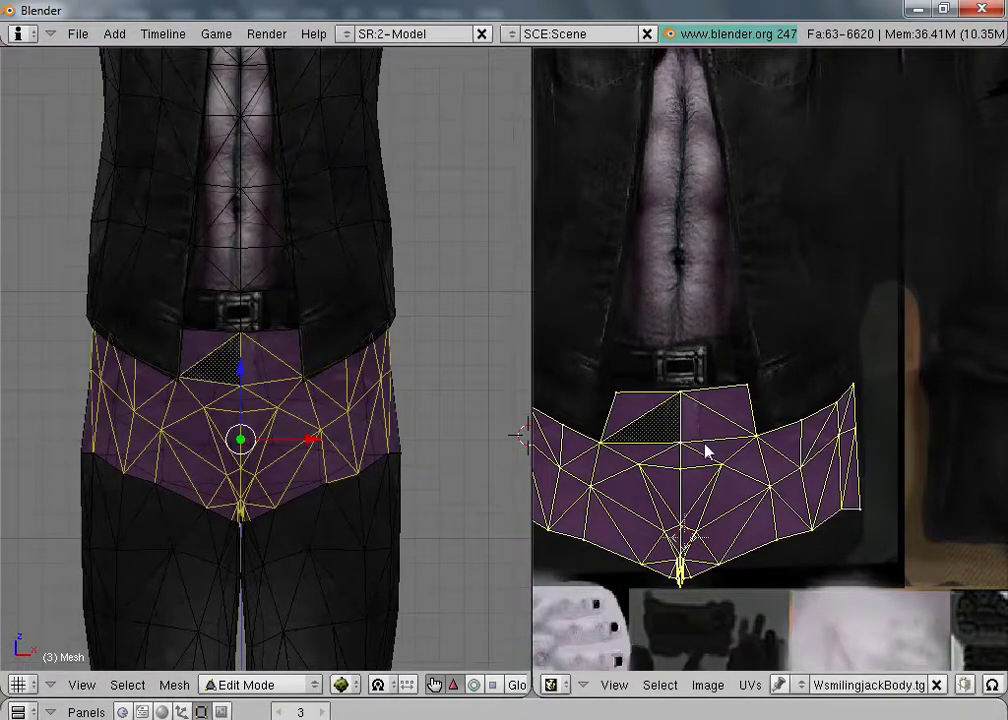
key("g")
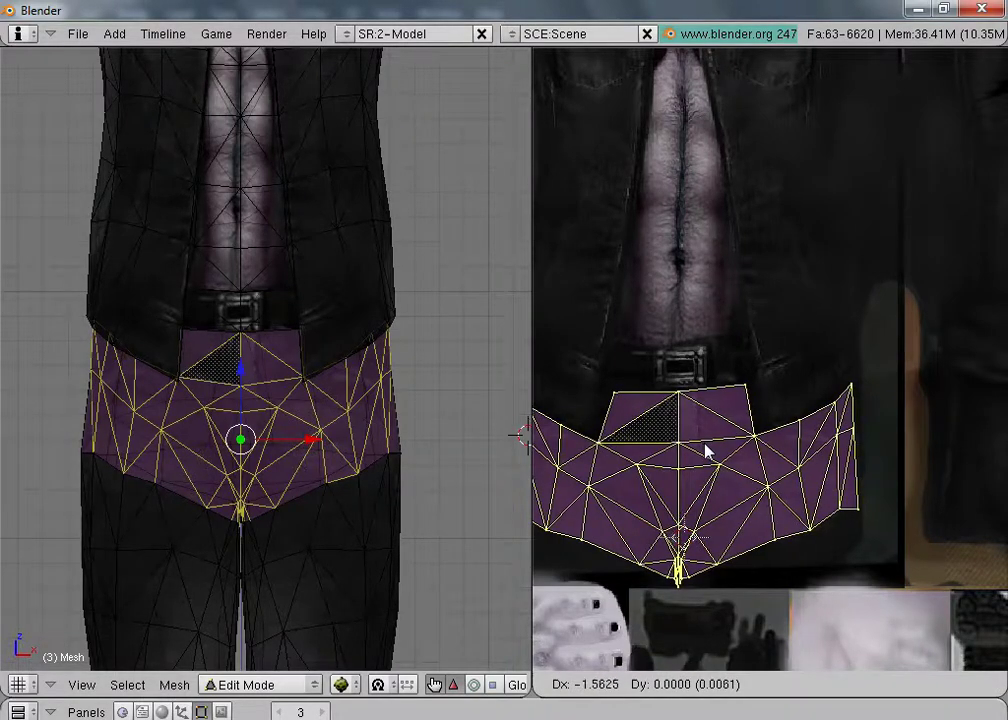
left_click(706, 452)
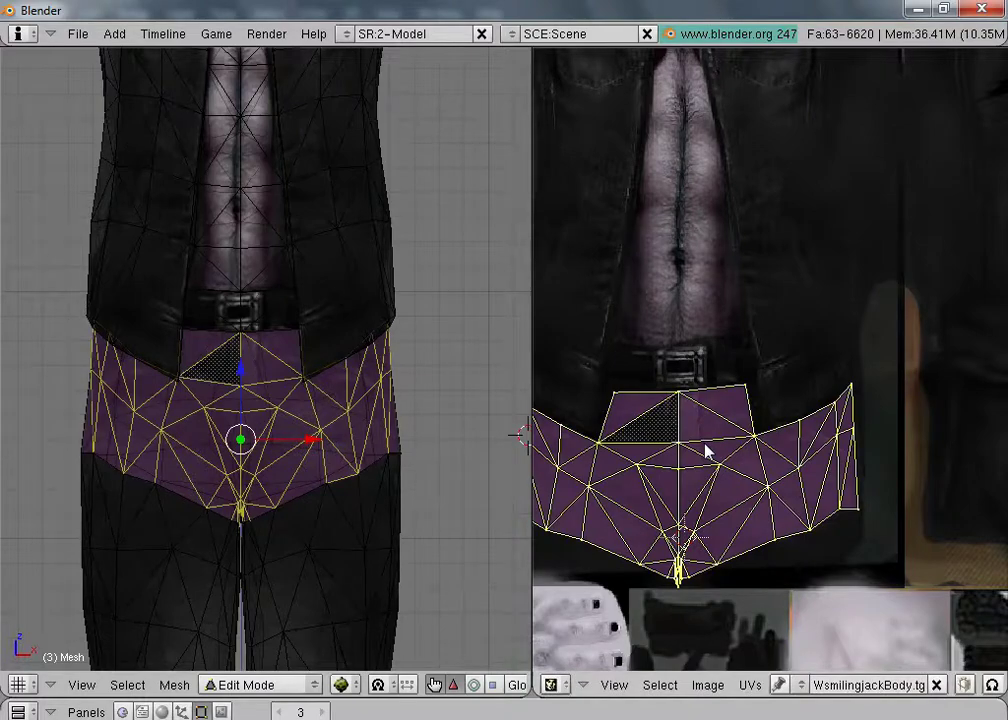
left_click(247, 686)
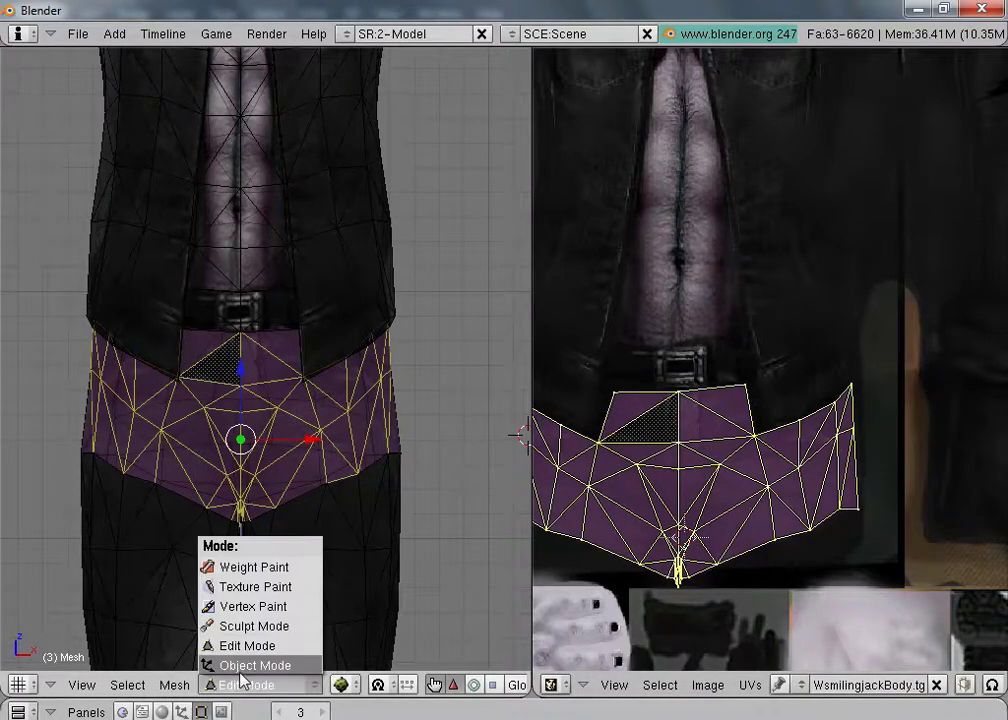
left_click(241, 668)
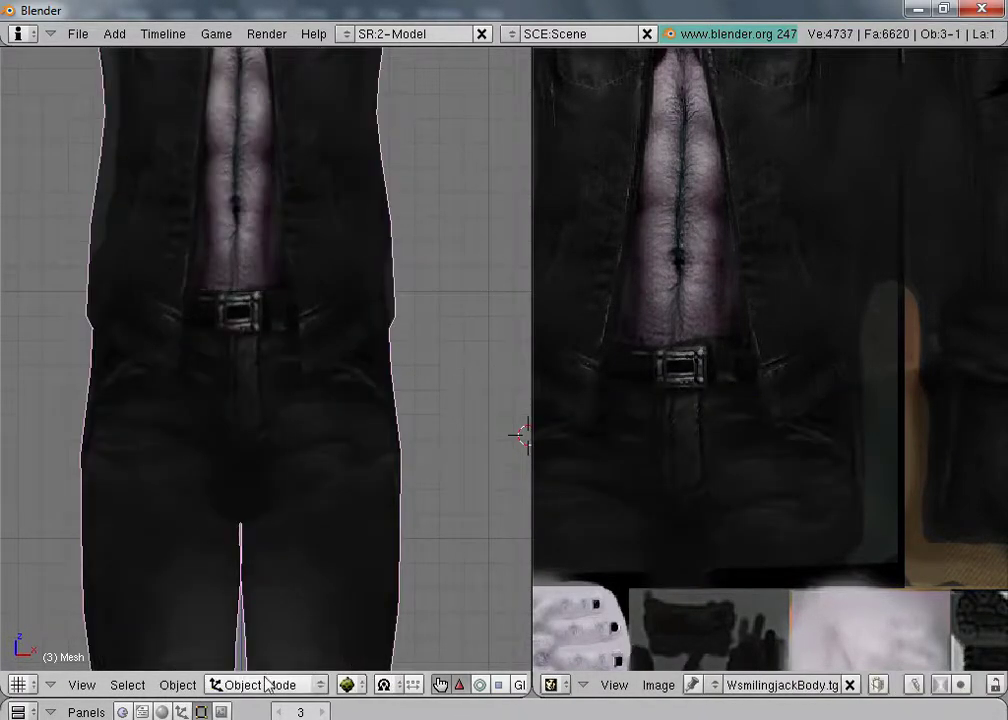
Step: Back in Edit Mode, shift the hip UVs by about 3.91 along X only, and return to Object Mode
left_click(258, 684)
left_click(250, 646)
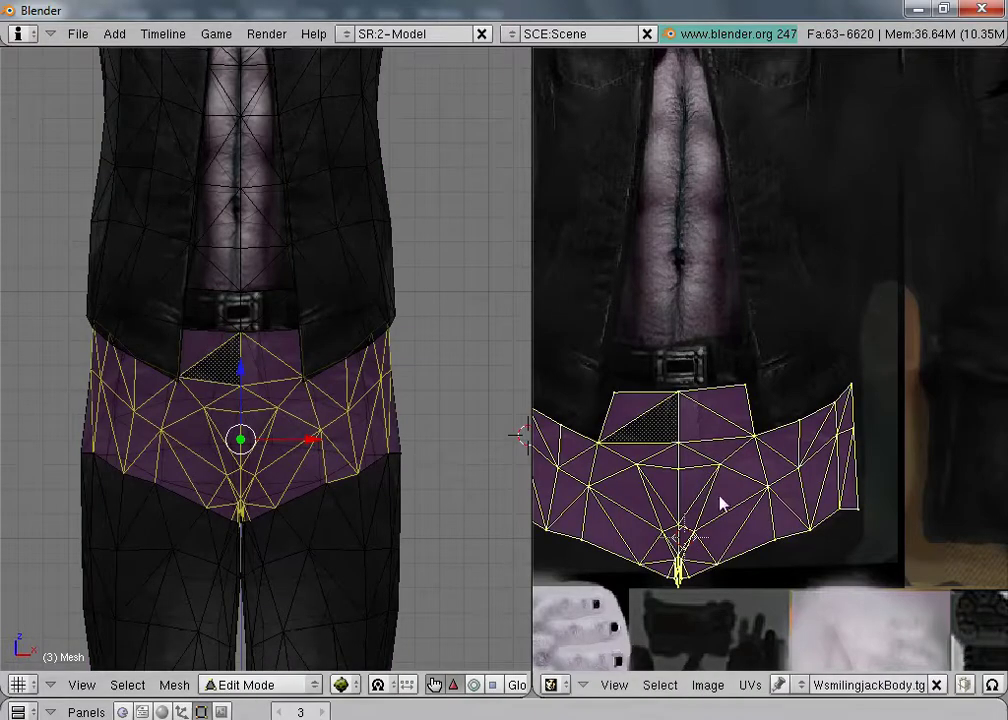
key("g")
key("x")
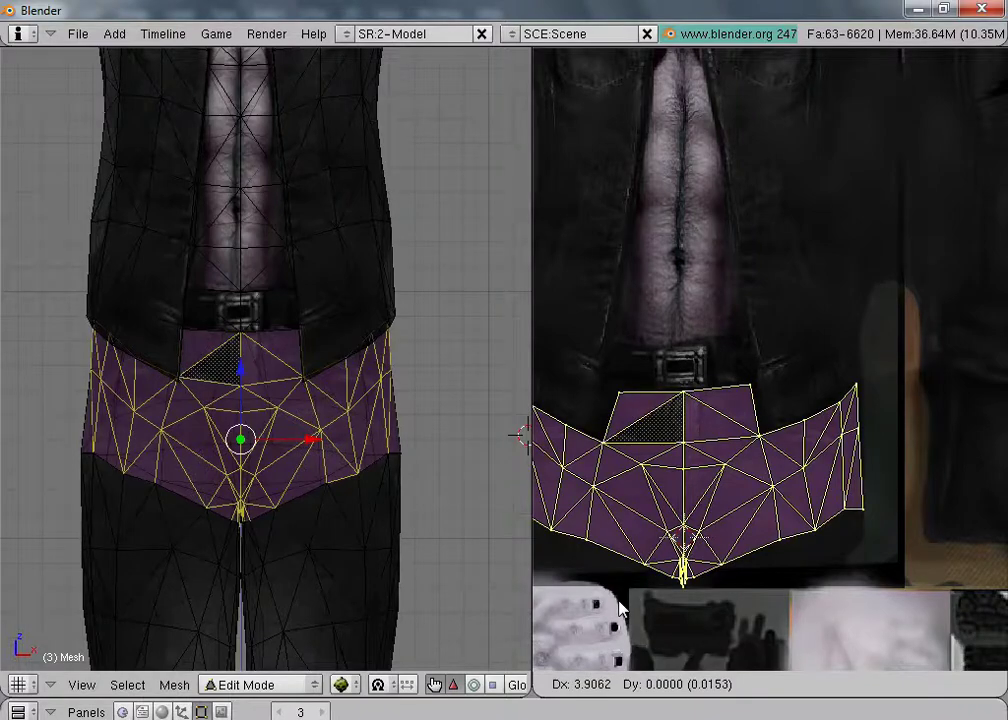
left_click(620, 608)
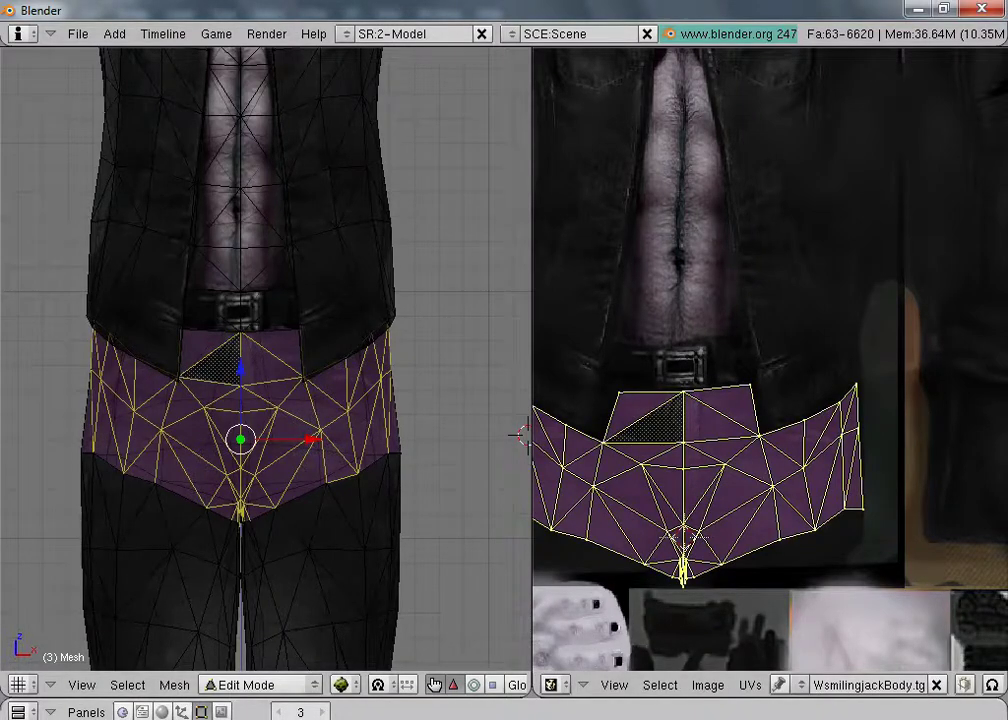
key("Tab")
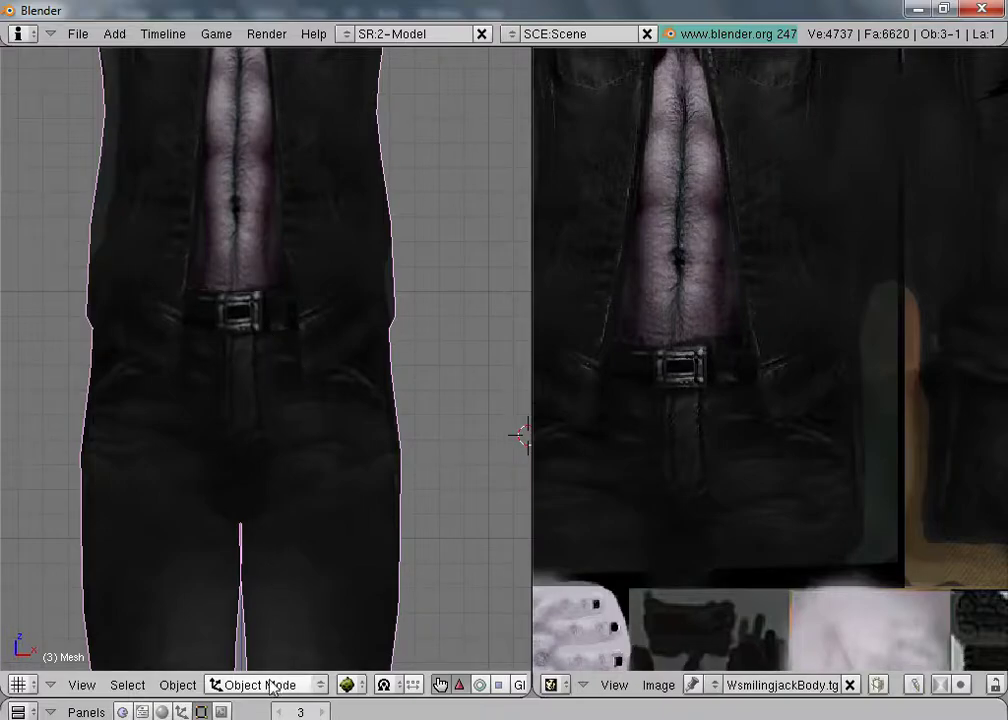
Step: Examine the shoe soles, trouser legs and trouser seat from below and behind, and put the mesh into Edit Mode
scroll(320, 394, "down", 5)
scroll(325, 402, "down", 3)
middle_click_drag(331, 407, 191, 198)
scroll(50, 340, "up", 6)
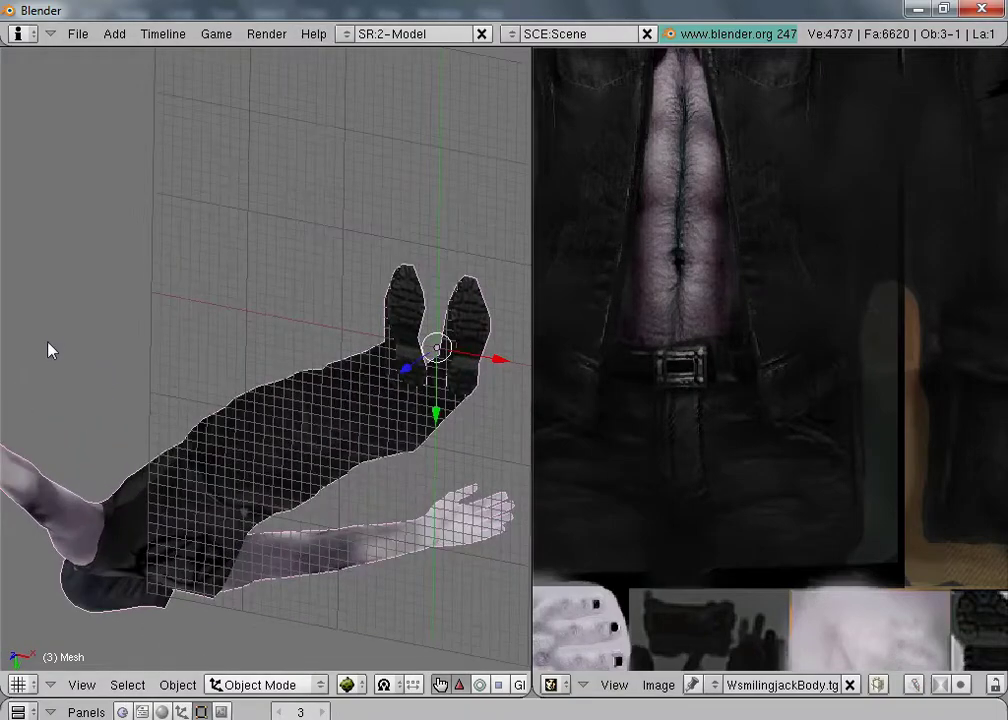
middle_click_drag(108, 318, 140, 297)
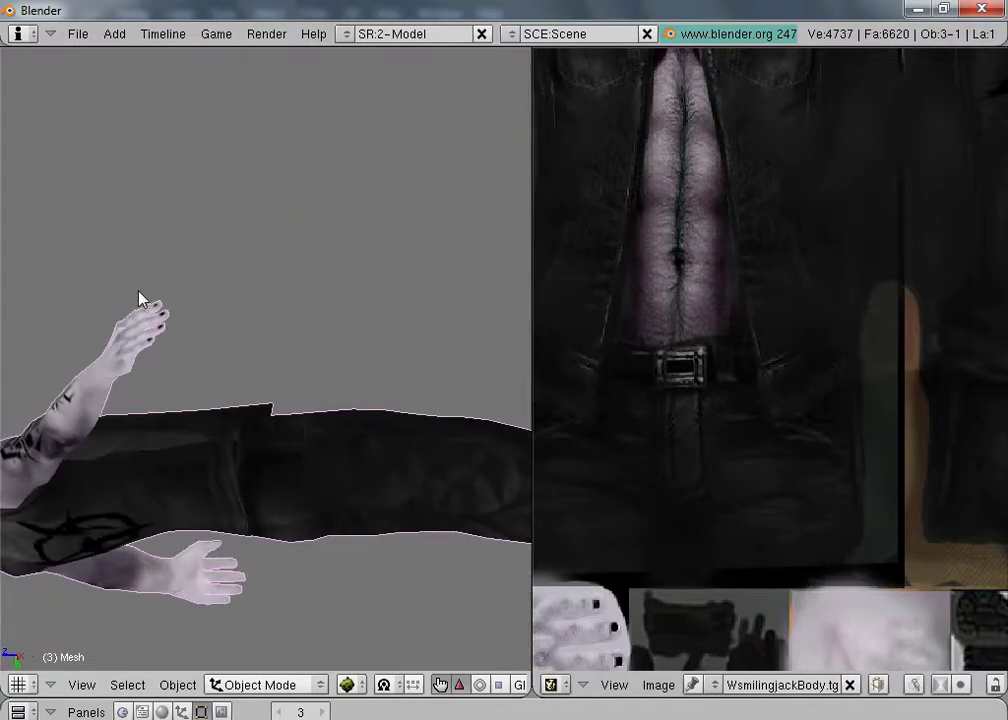
scroll(108, 330, "up", 3)
scroll(410, 236, "down", 3)
middle_click_drag(410, 236, 245, 162)
scroll(245, 162, "up", 3)
scroll(130, 250, "up", 2)
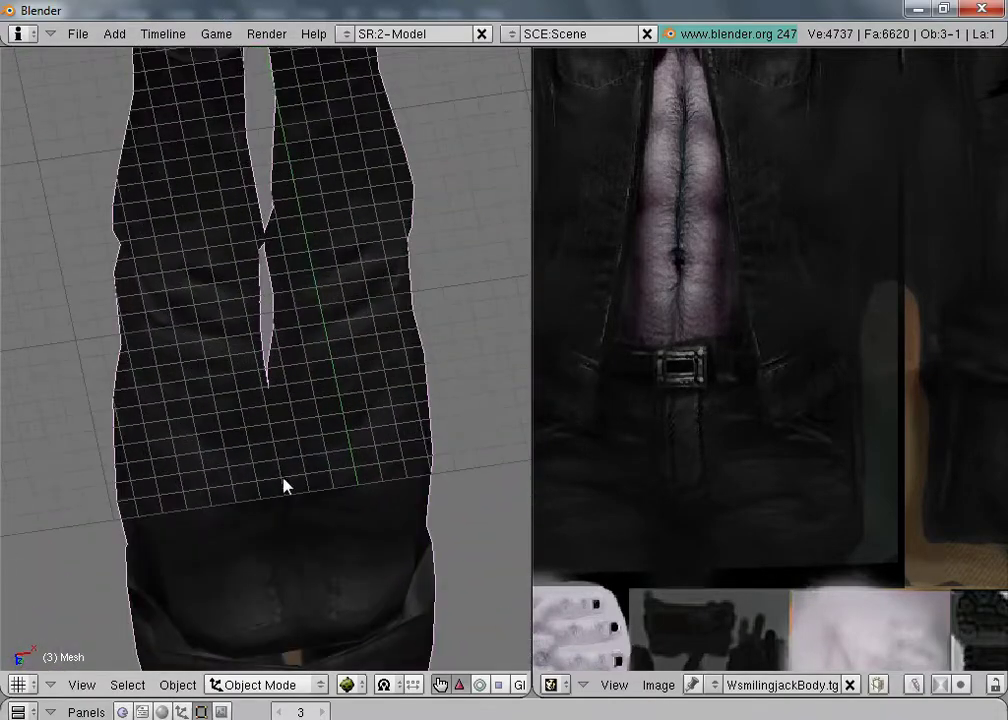
scroll(297, 608, "down", 1)
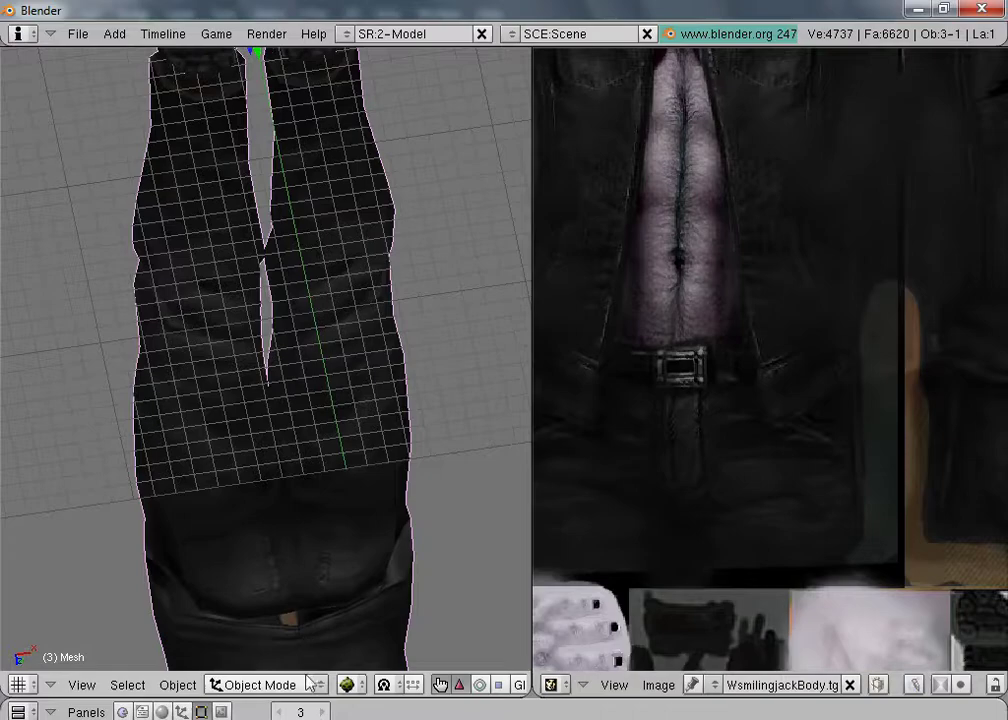
left_click(266, 684)
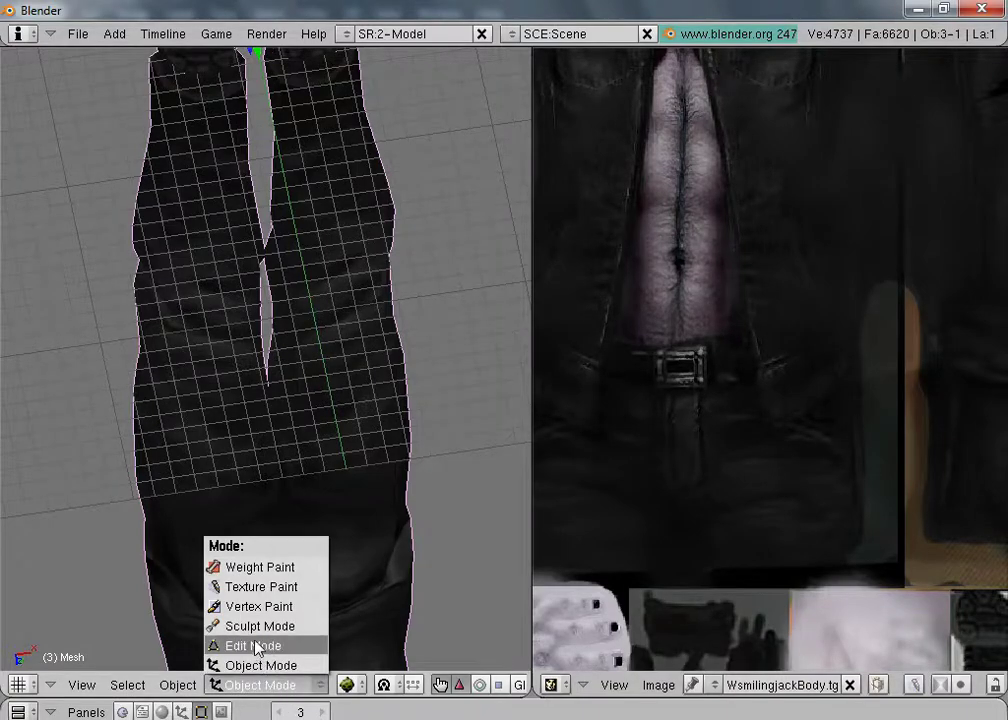
left_click(256, 646)
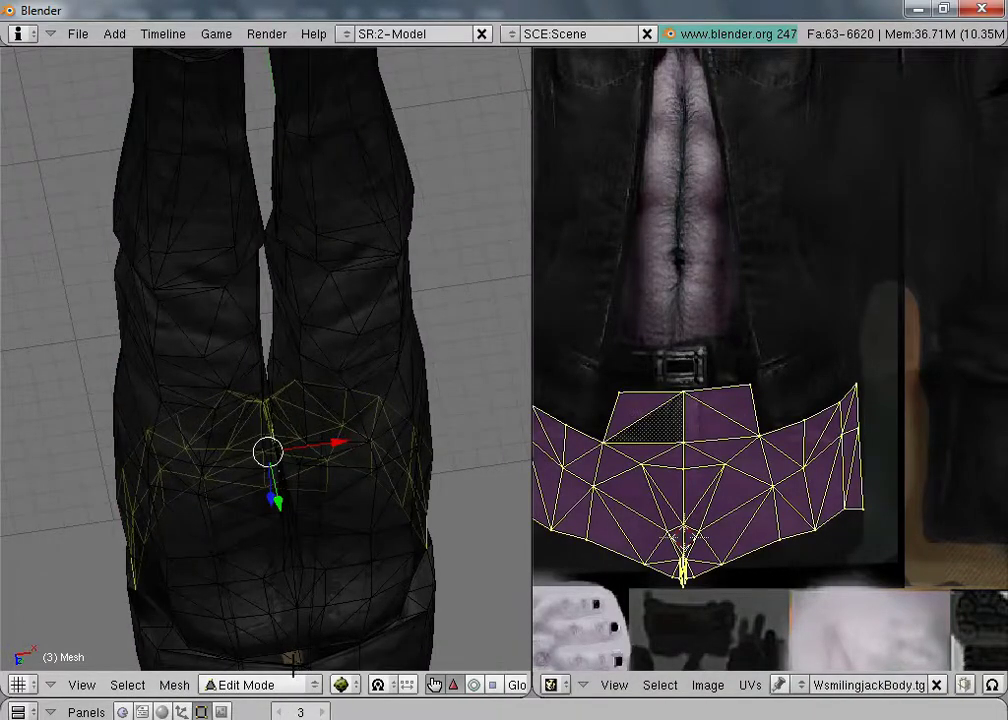
Step: Select all linked faces of the vest's underside hem strip and move their UVs onto the lower hem of the vest's back
right_click(293, 659)
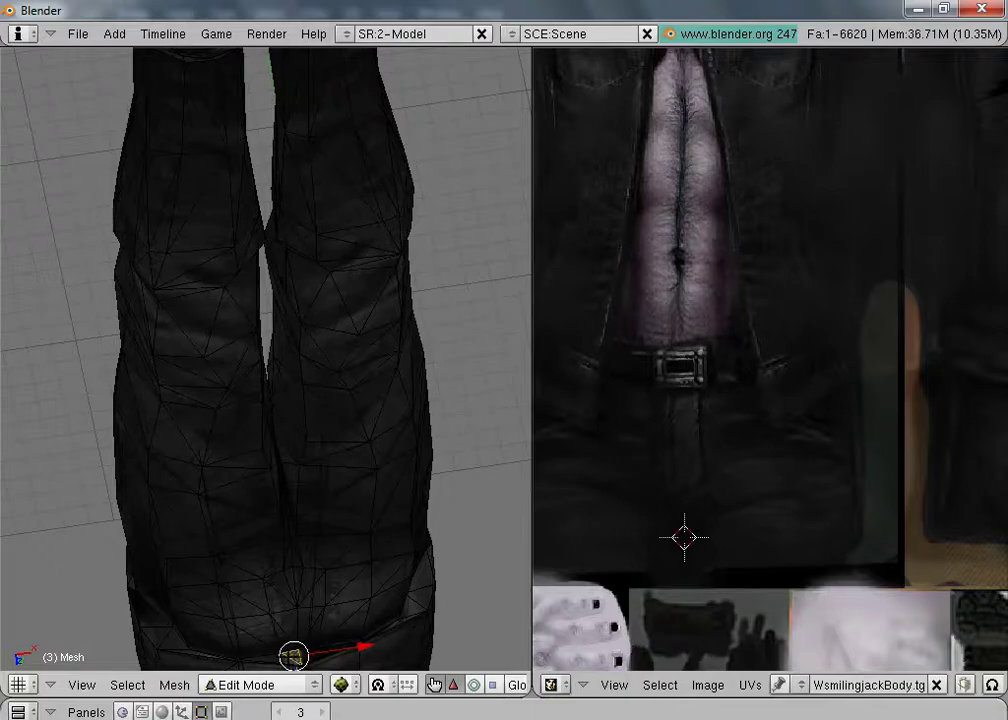
key("l")
right_click(289, 657)
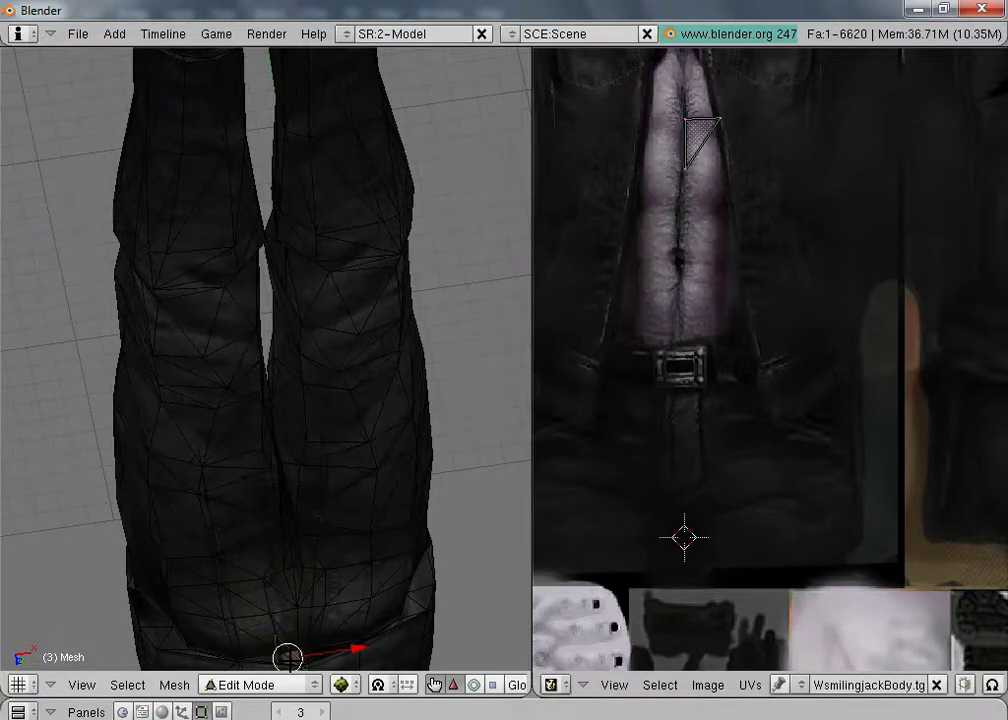
right_click(294, 657)
key("l")
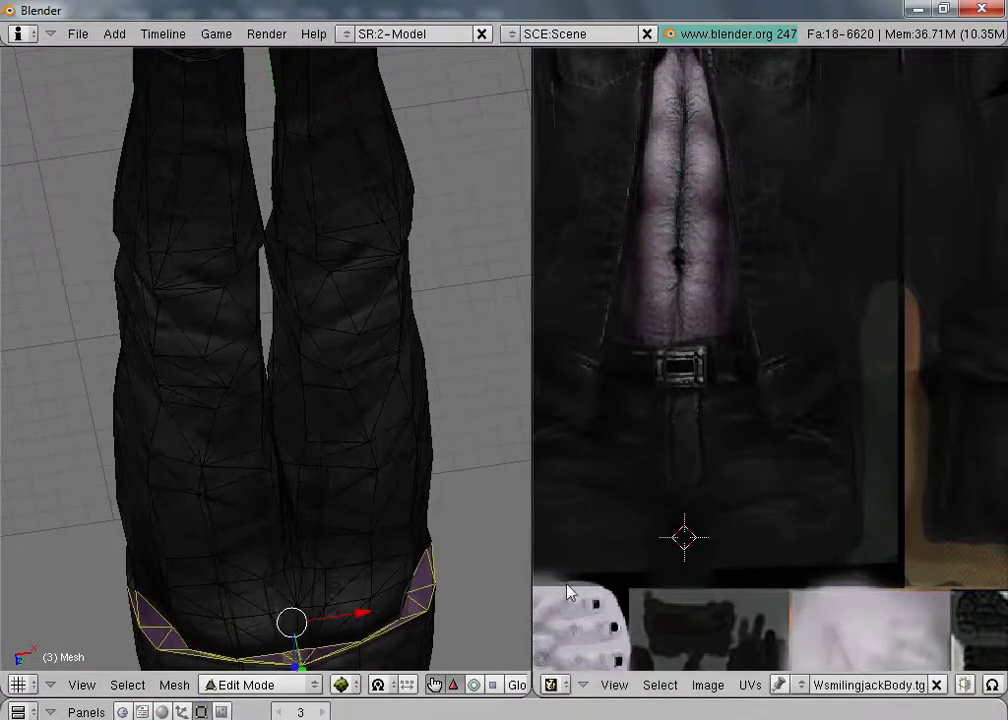
scroll(730, 432, "down", 3)
middle_click_drag(954, 425, 788, 405)
key("a")
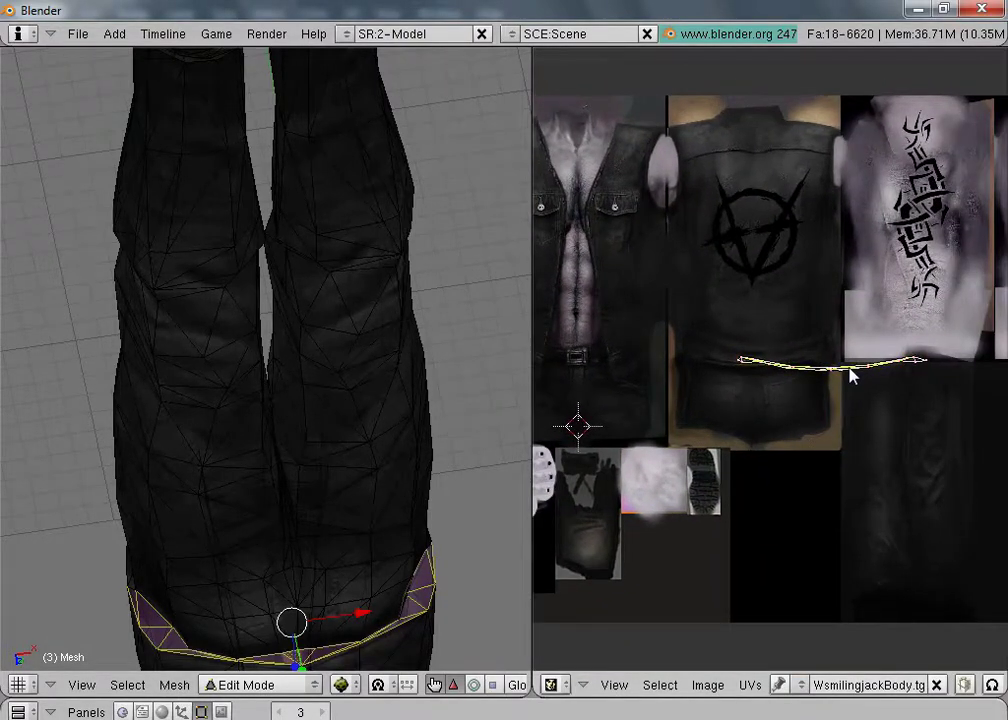
key("g")
key("x")
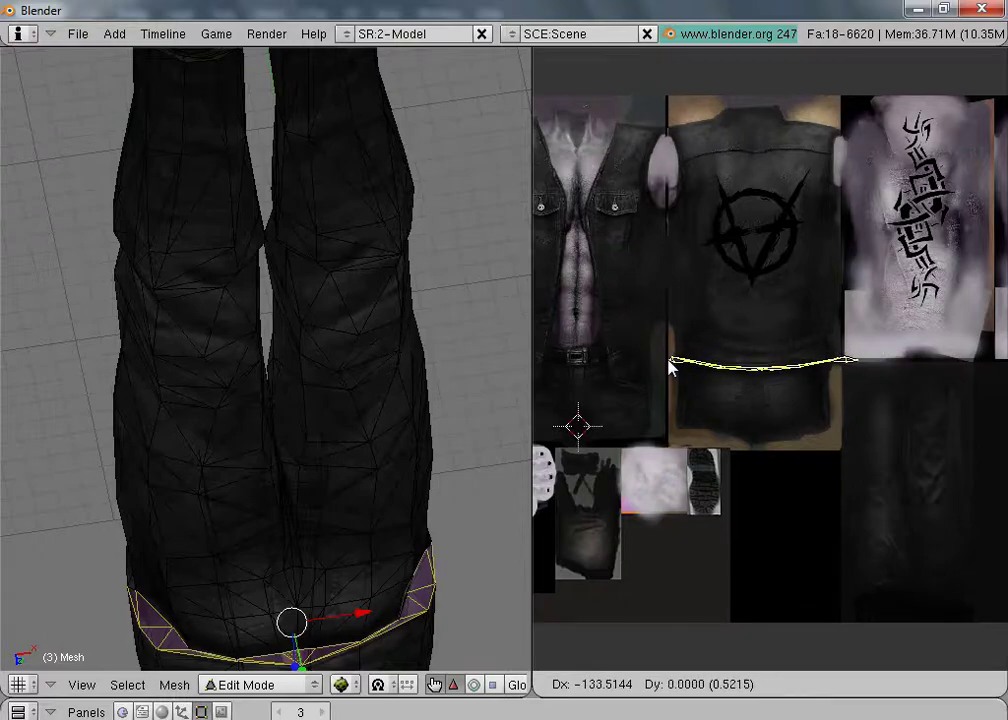
key("x")
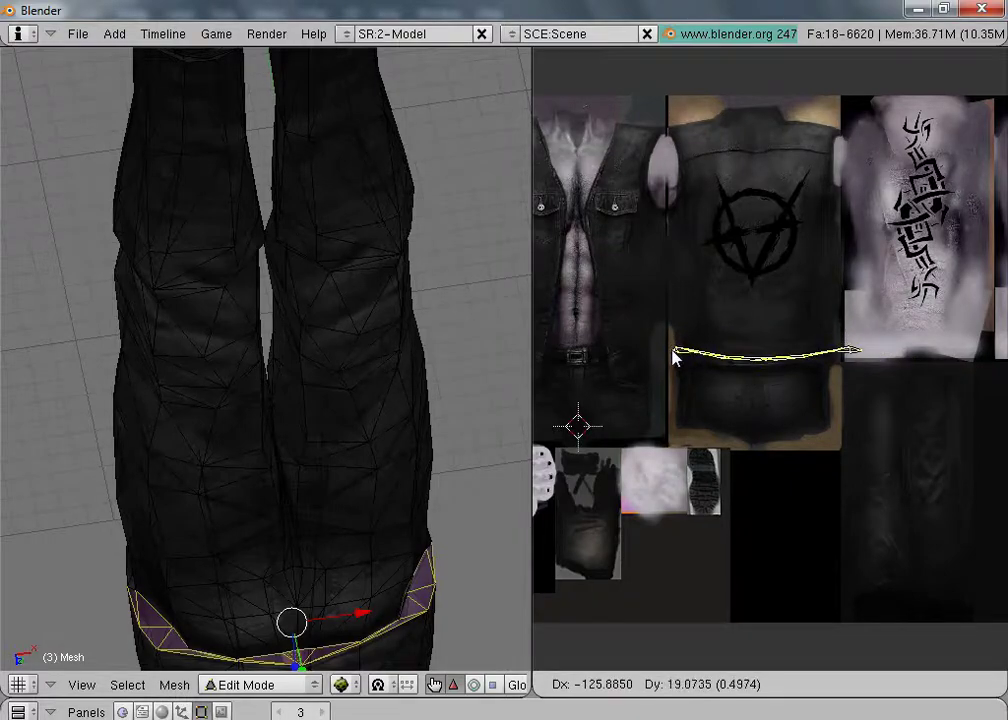
left_click(672, 362)
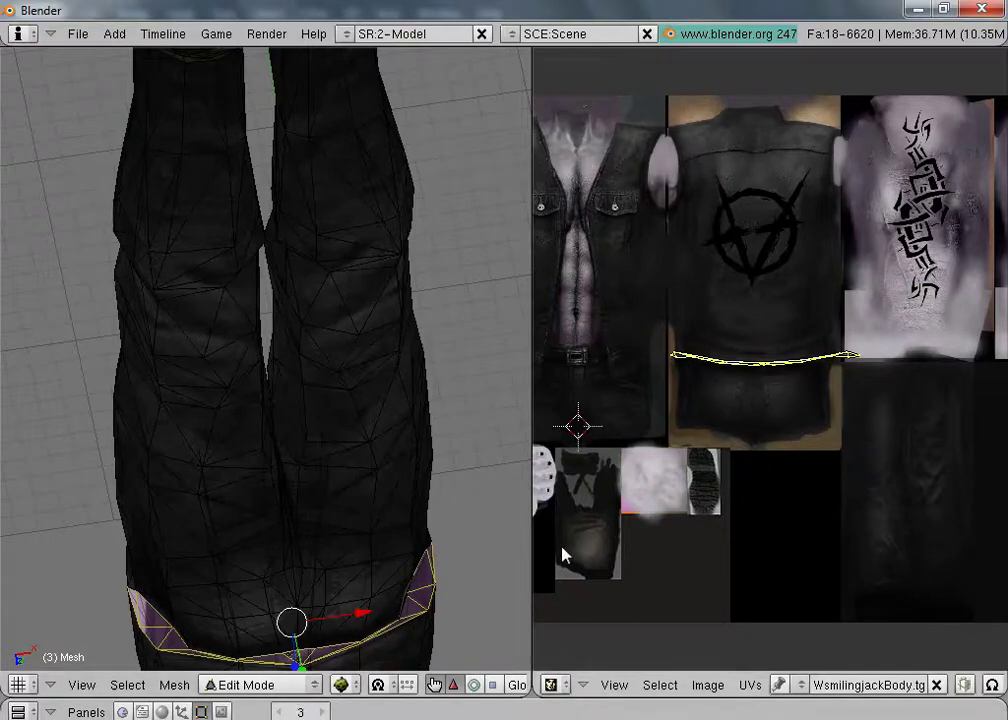
Step: Scale the hem strip's UVs to about 0.76 along the X axis only, and return to Object Mode
key("s")
key("x")
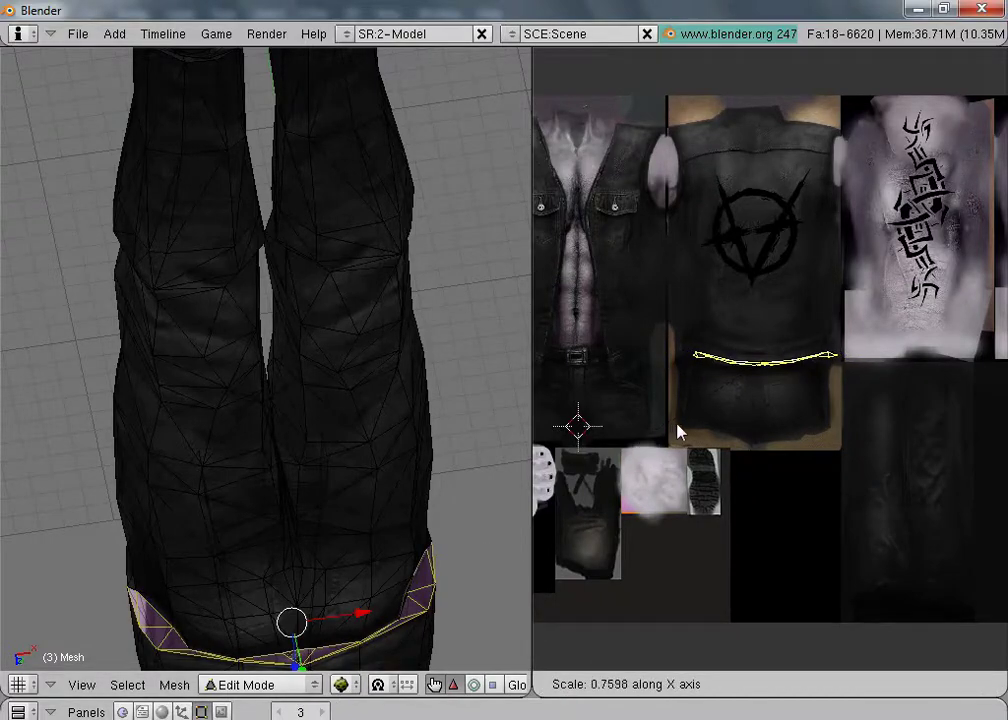
left_click(679, 432)
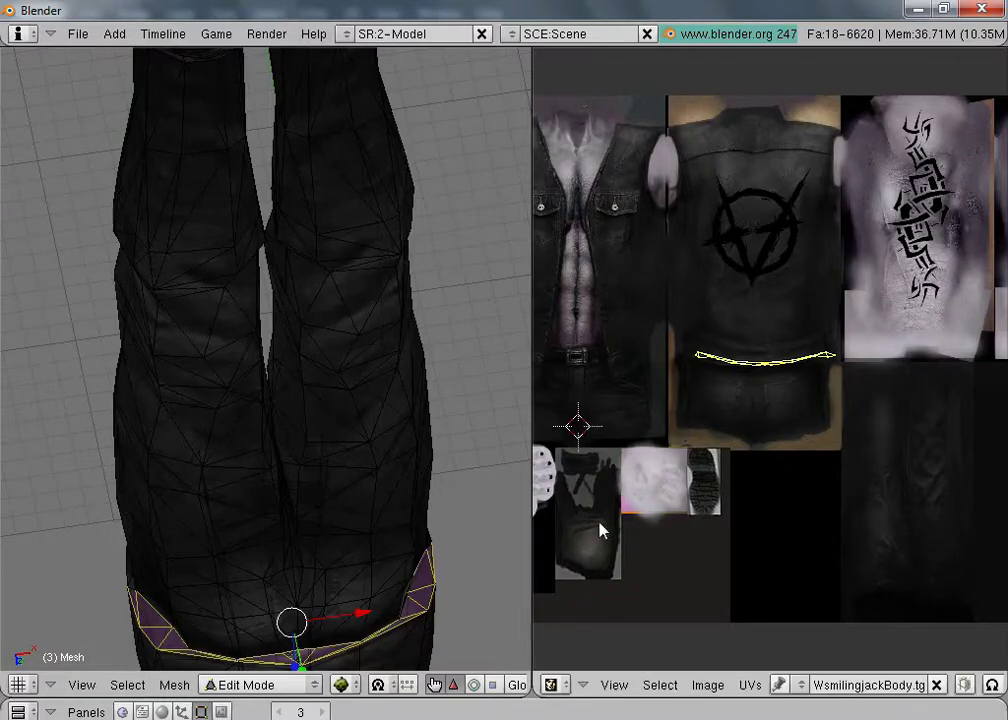
left_click(290, 685)
left_click(272, 664)
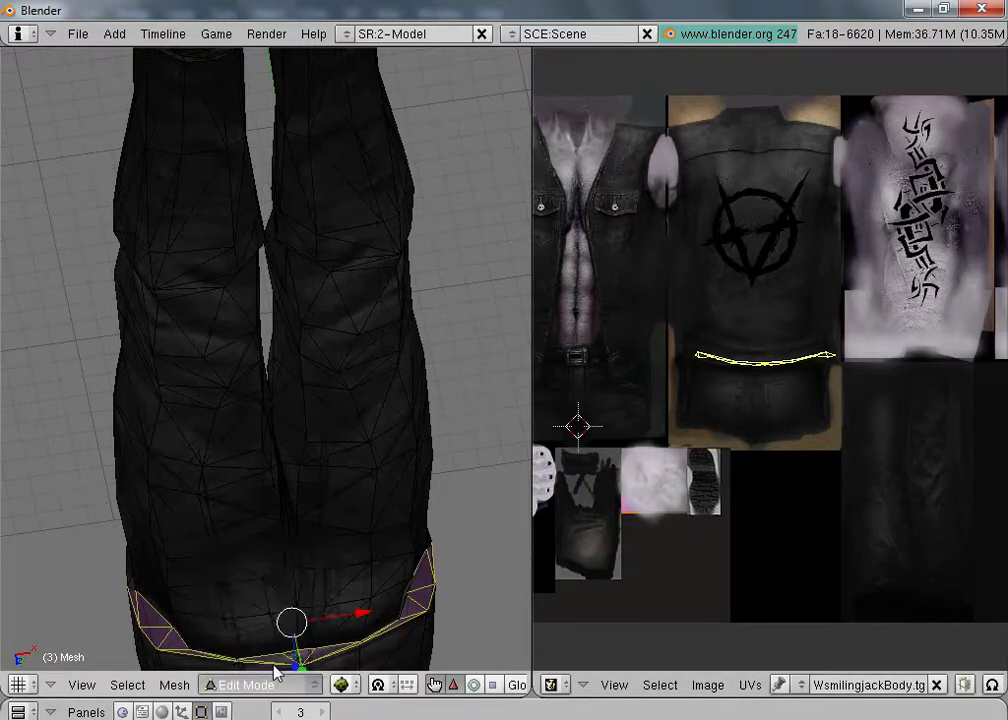
Step: Examine the textured vest hem and trouser seat from behind at close range
scroll(434, 565, "down", 2)
middle_click_drag(378, 604, 435, 600)
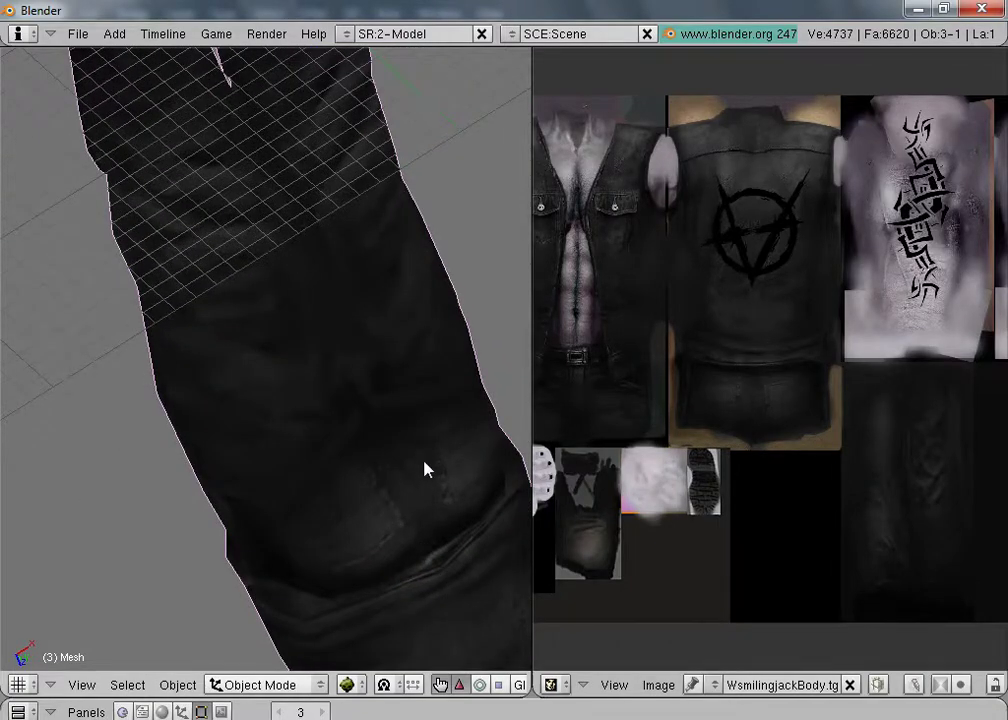
middle_click_drag(428, 468, 234, 339, "shift")
scroll(394, 481, "up", 1)
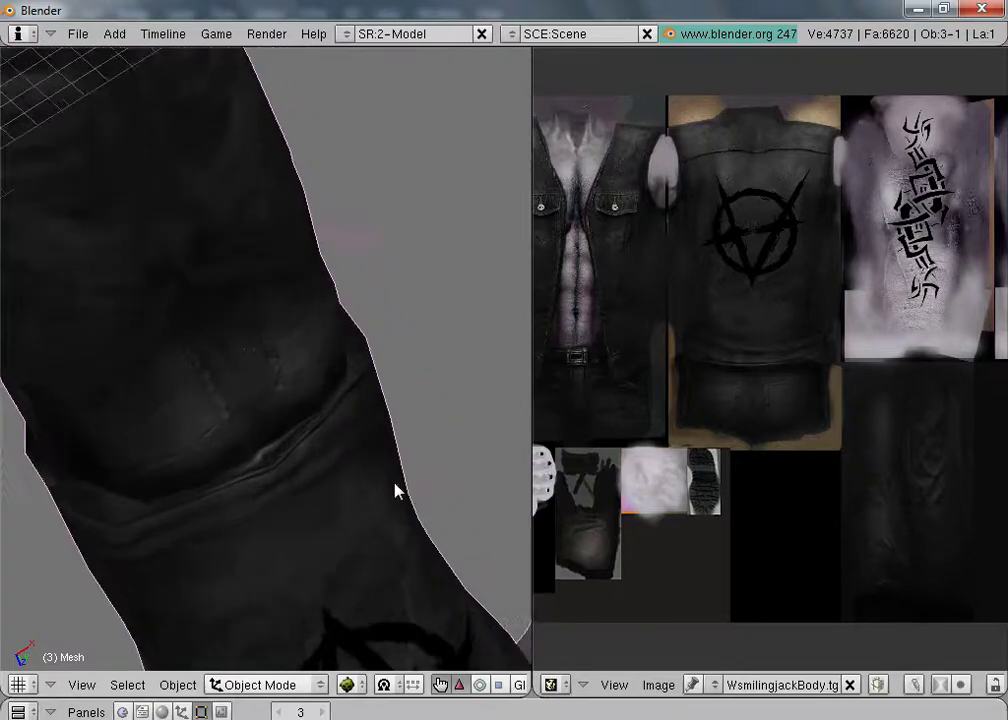
scroll(395, 481, "up", 2)
middle_click_drag(394, 481, 372, 560)
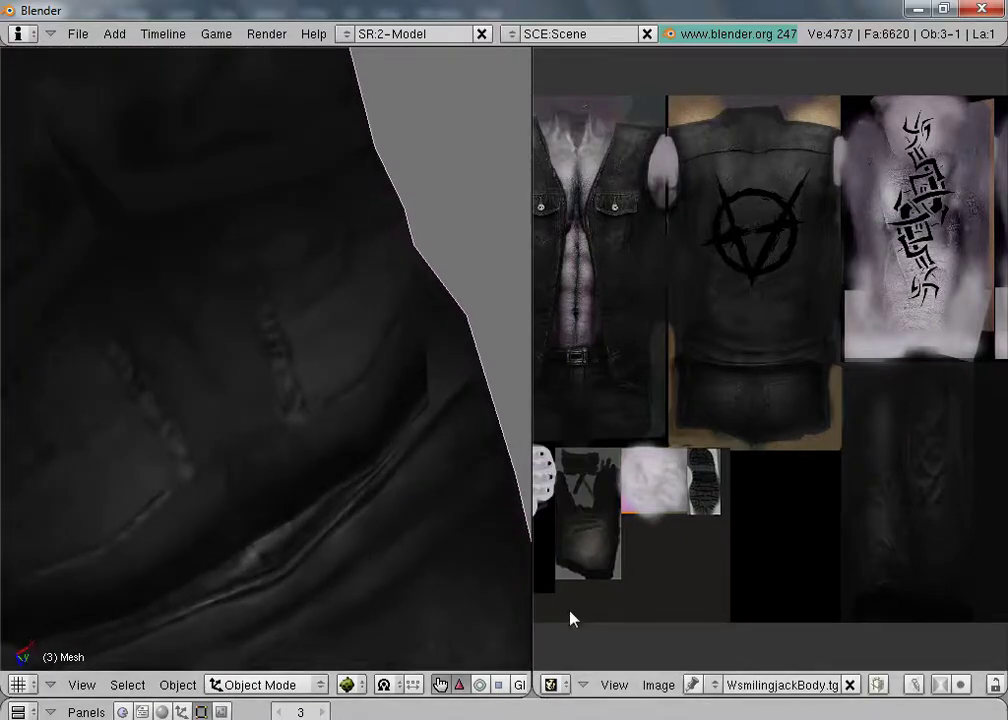
Step: In Edit Mode, try shifting the hem strip's UVs up by about 38 along Y onto the stitched seam, and return to Object Mode
left_click(270, 685)
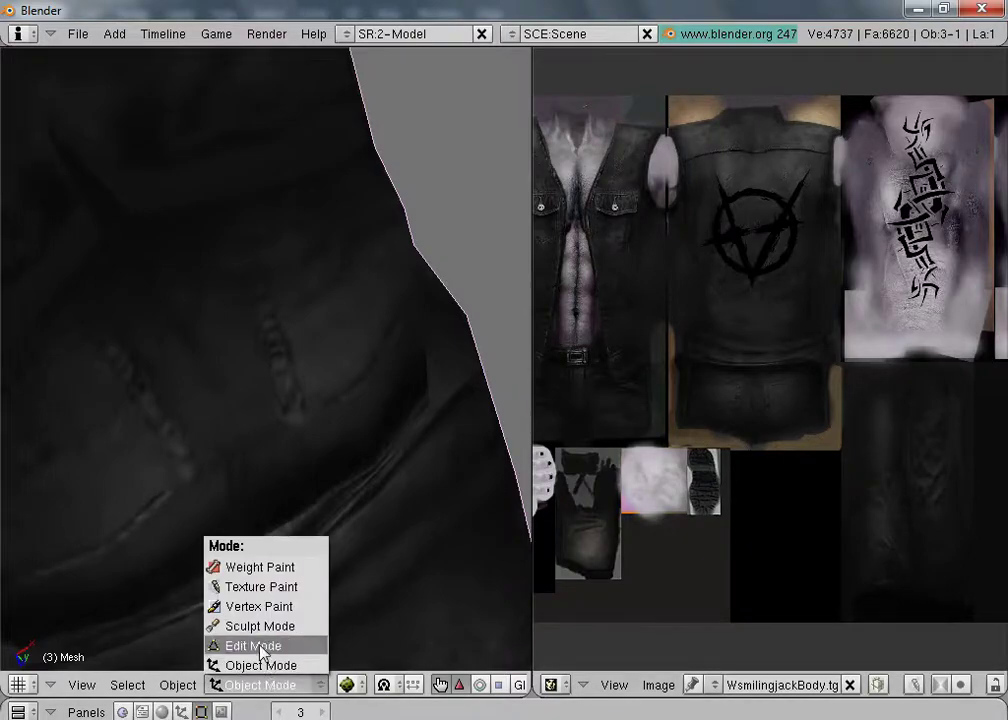
left_click(261, 646)
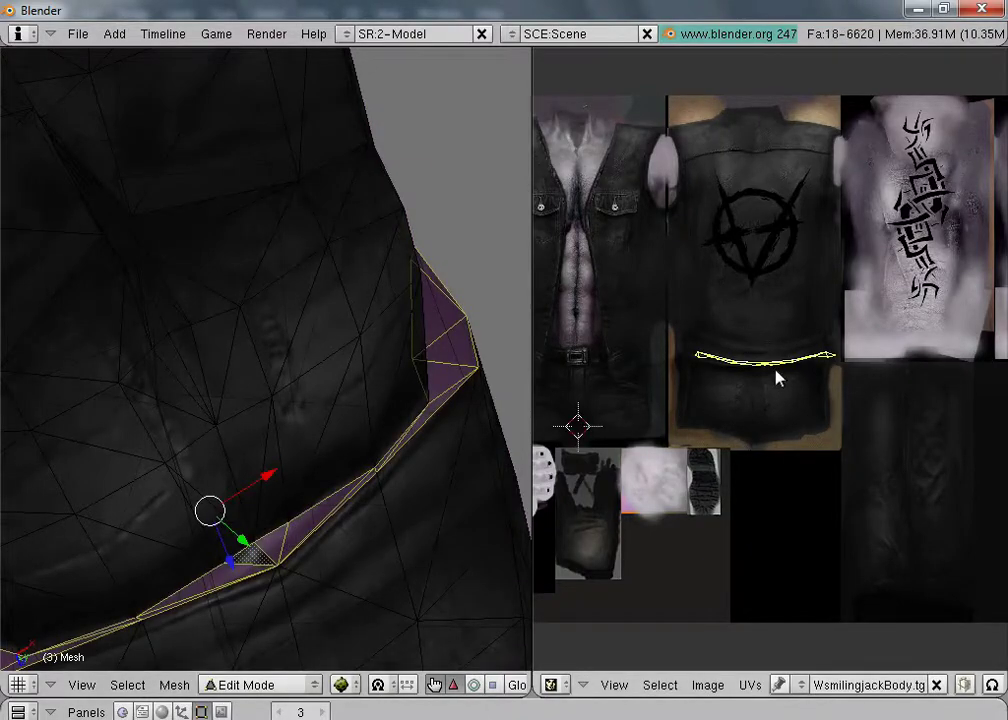
scroll(776, 378, "up", 6)
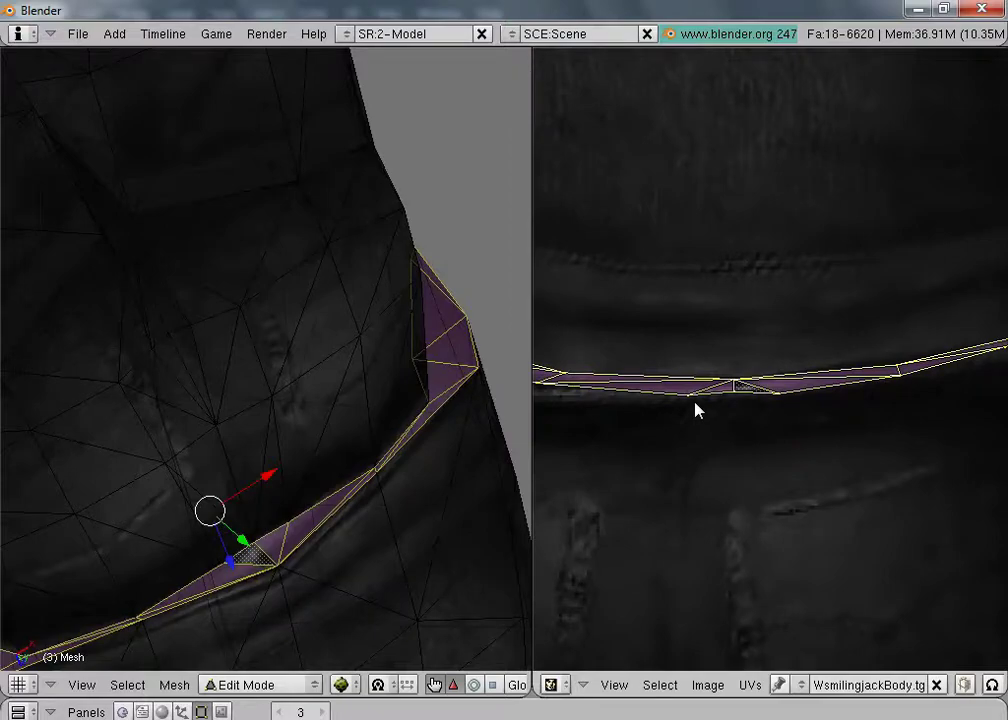
left_click_drag(688, 376, 676, 300)
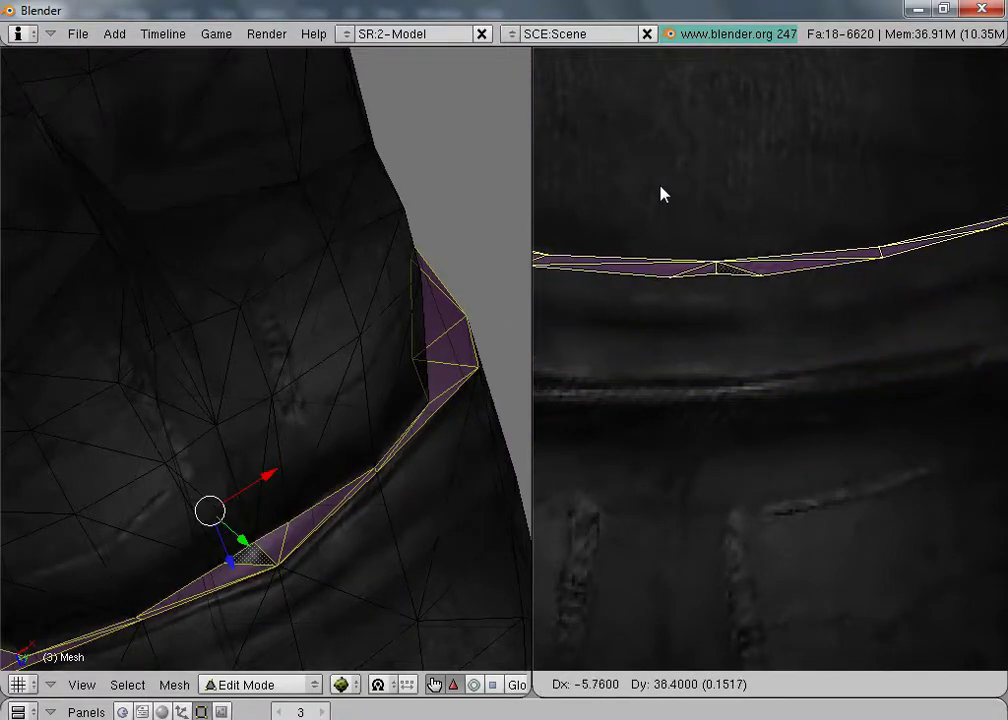
left_click(659, 195)
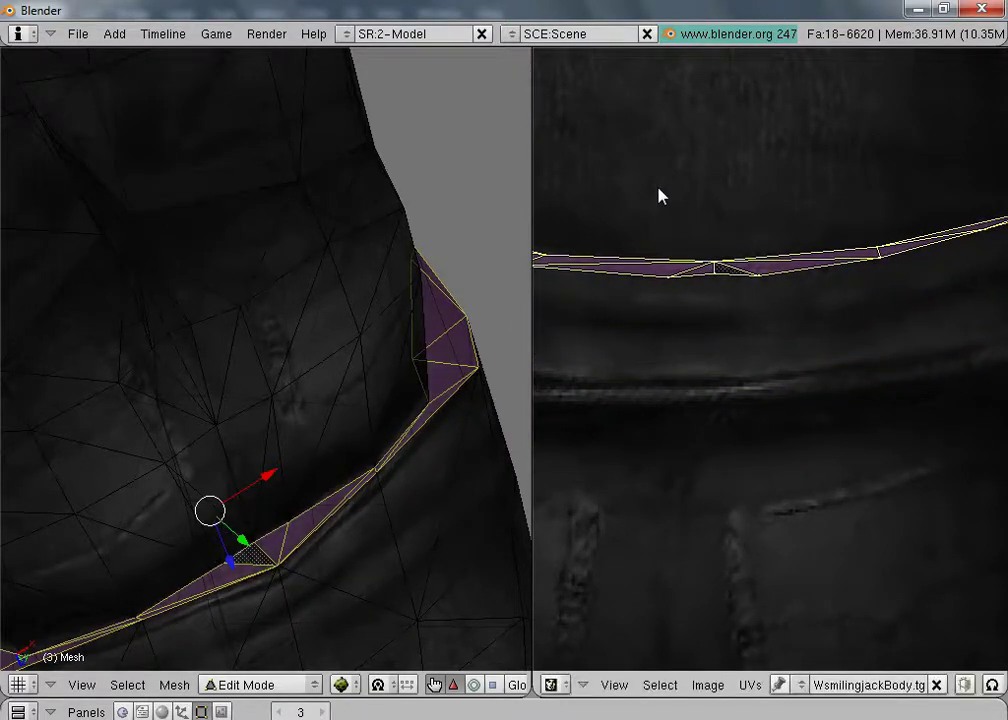
left_click(246, 685)
left_click(262, 667)
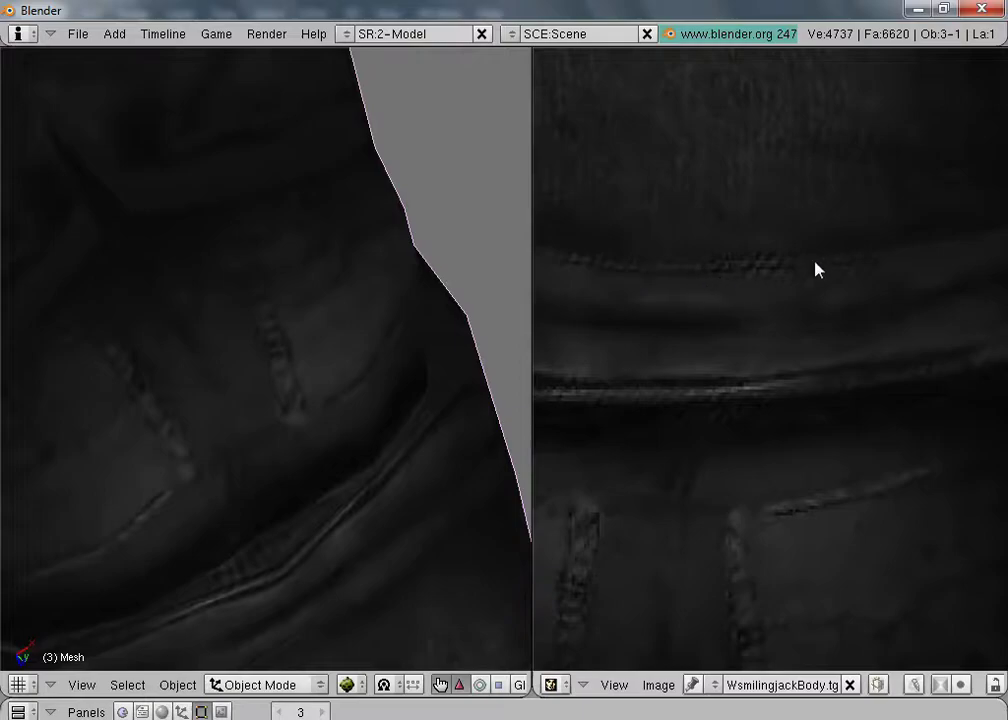
Step: Back in Edit Mode, move the hem strip's UVs down onto the vest's lower edge crease, and return to Object Mode
left_click(258, 686)
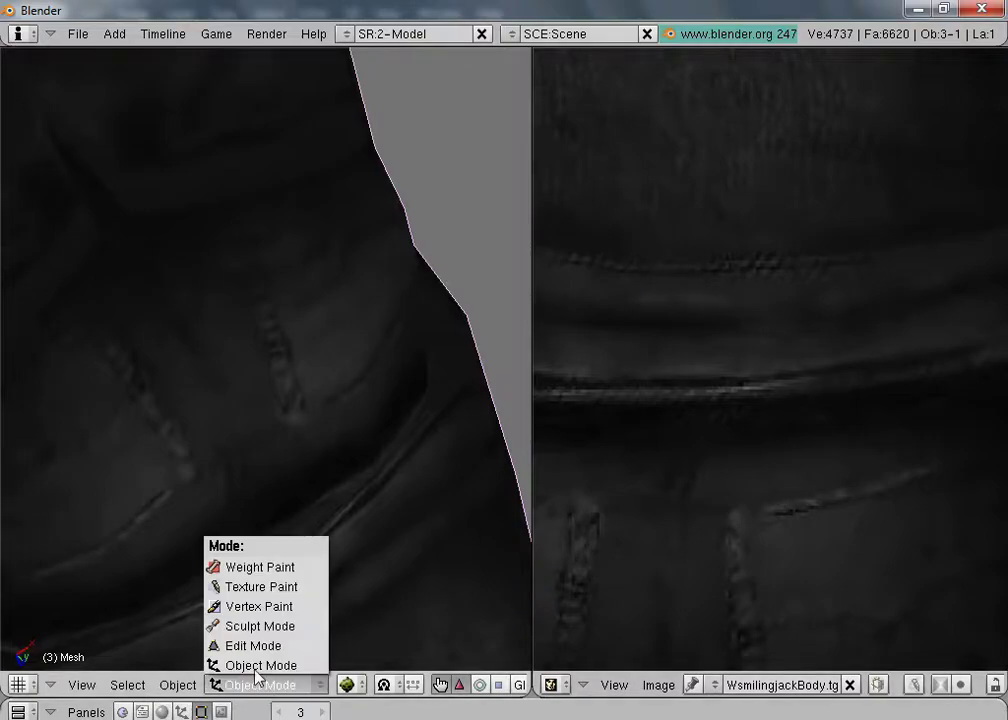
left_click(250, 646)
left_click_drag(743, 284, 747, 353)
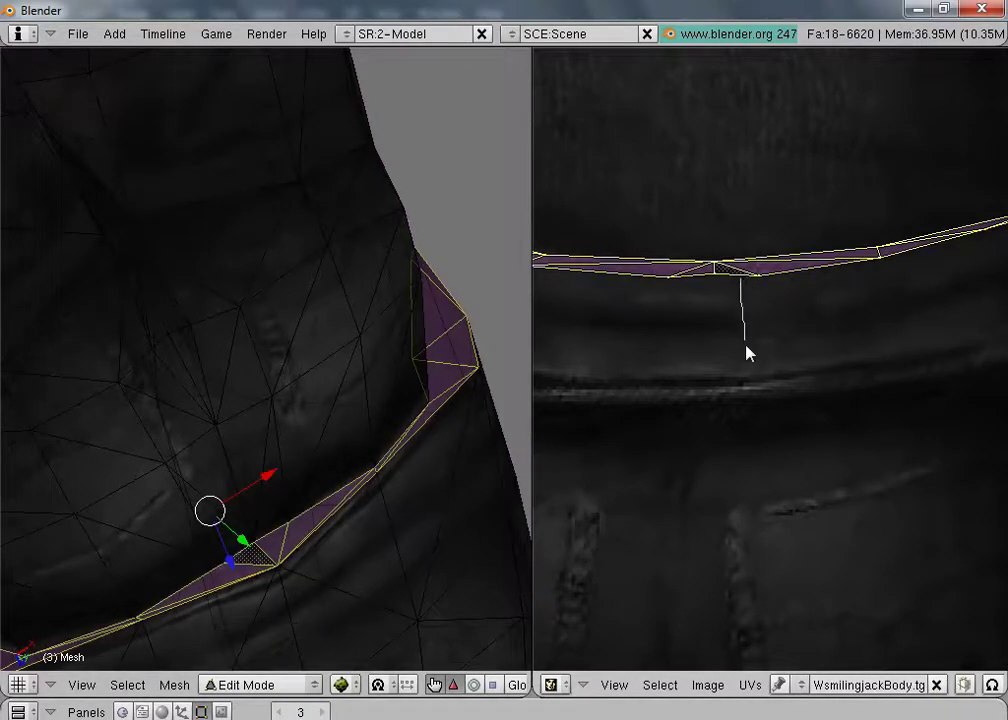
left_click(716, 479)
left_click(284, 686)
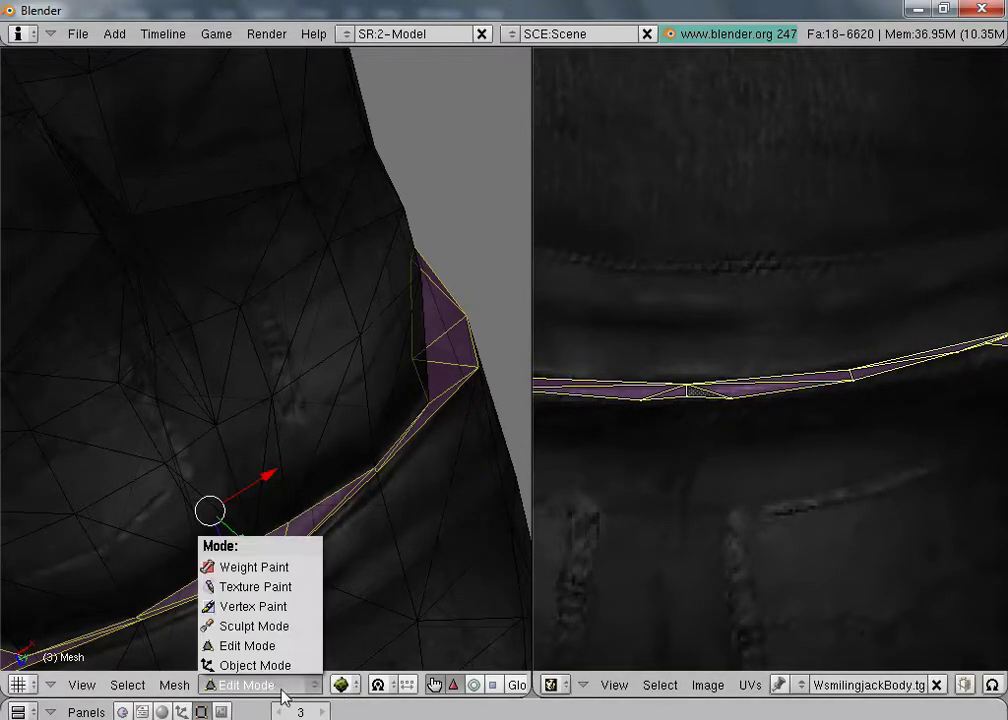
left_click(250, 666)
Step: Examine the whole textured character from the back and front, including the vest, belt and trousers
scroll(311, 523, "down", 9)
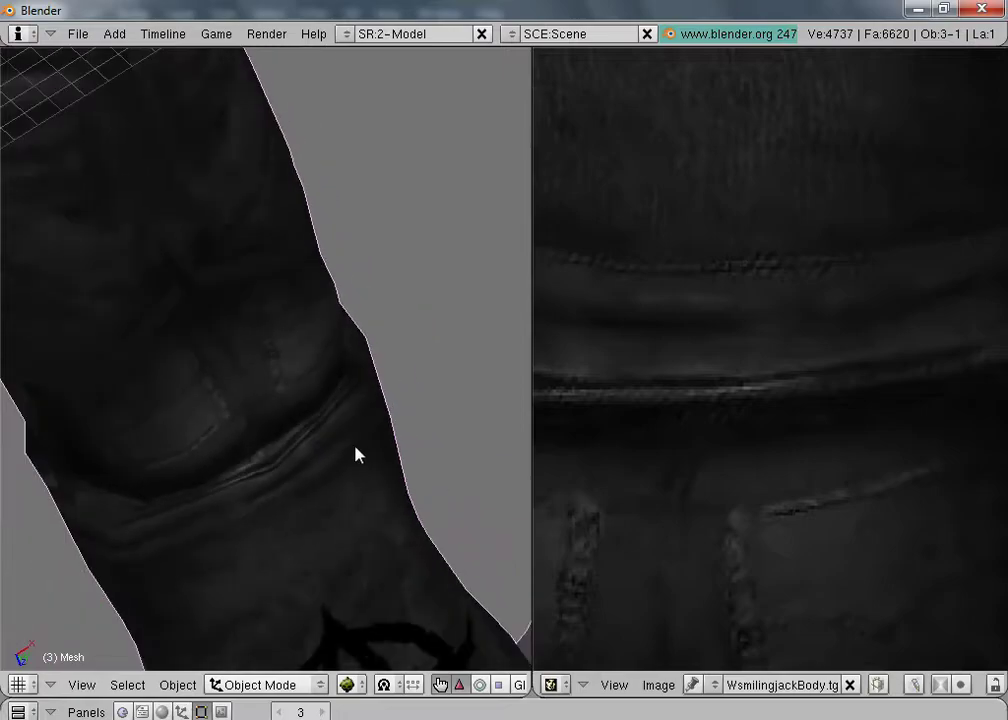
middle_click_drag(423, 548, 172, 473)
scroll(308, 353, "up", 3)
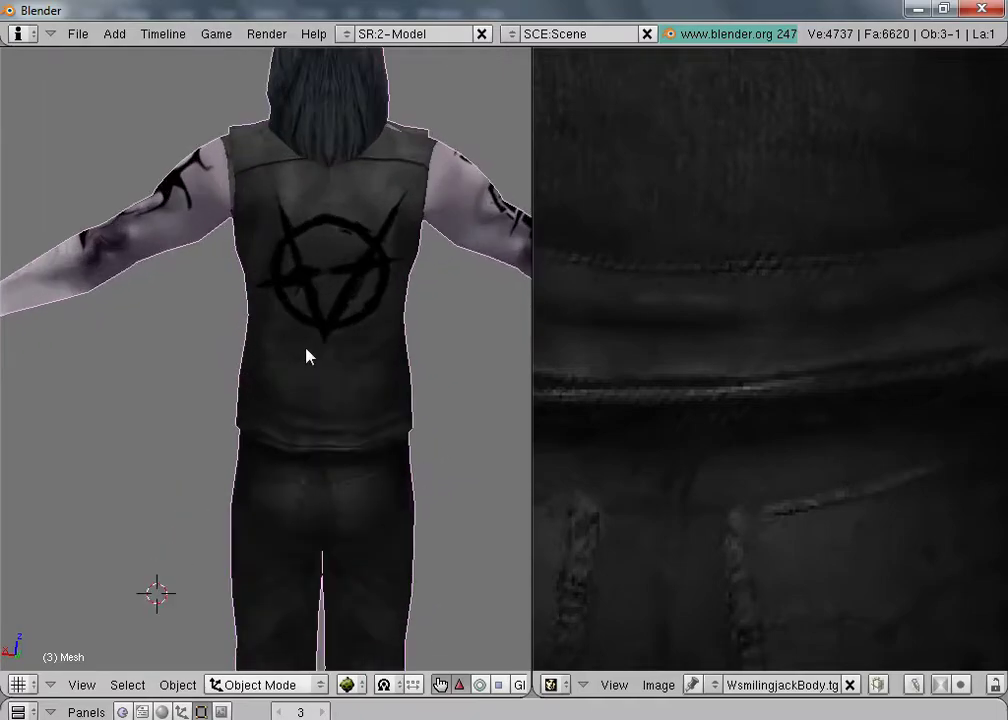
middle_click_drag(7, 396, 400, 375)
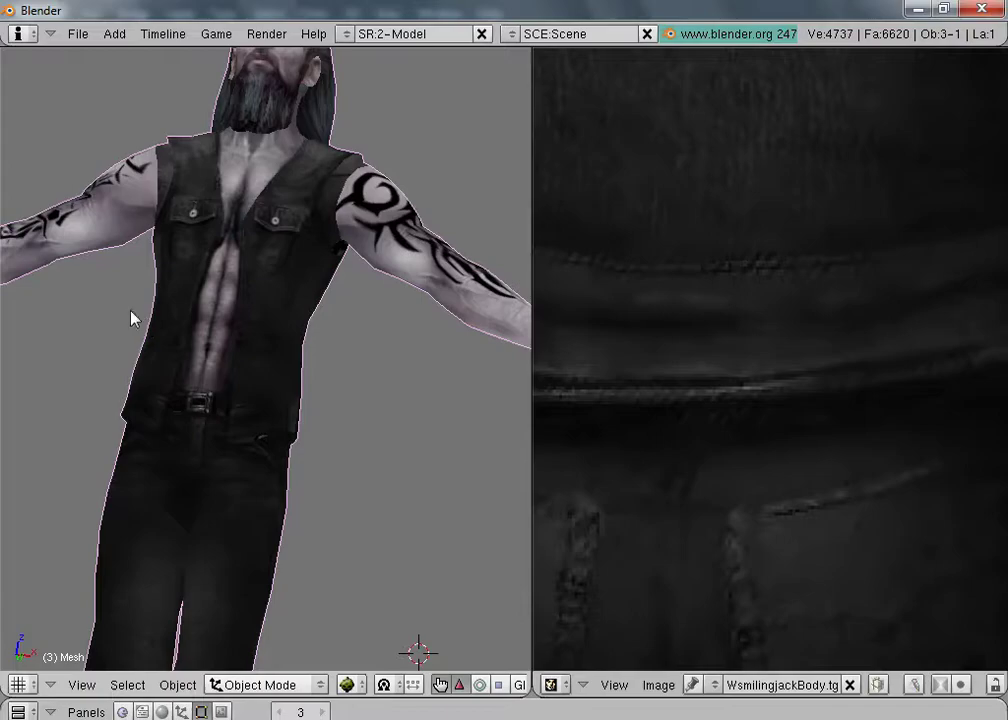
scroll(137, 354, "down", 5)
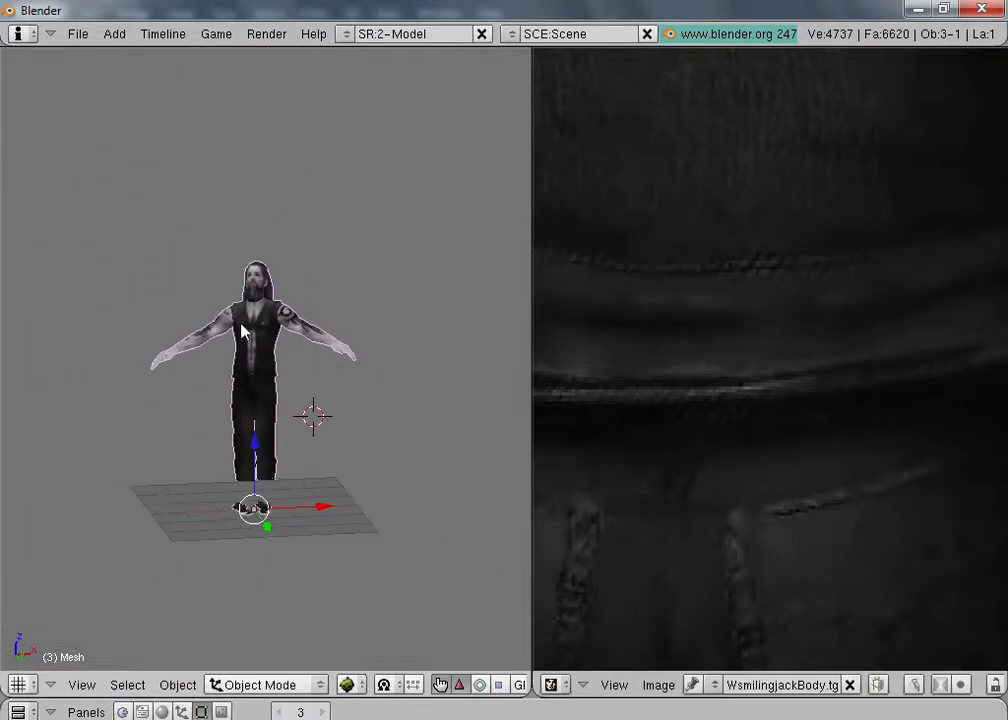
scroll(283, 316, "up", 3)
middle_click_drag(225, 376, 385, 295)
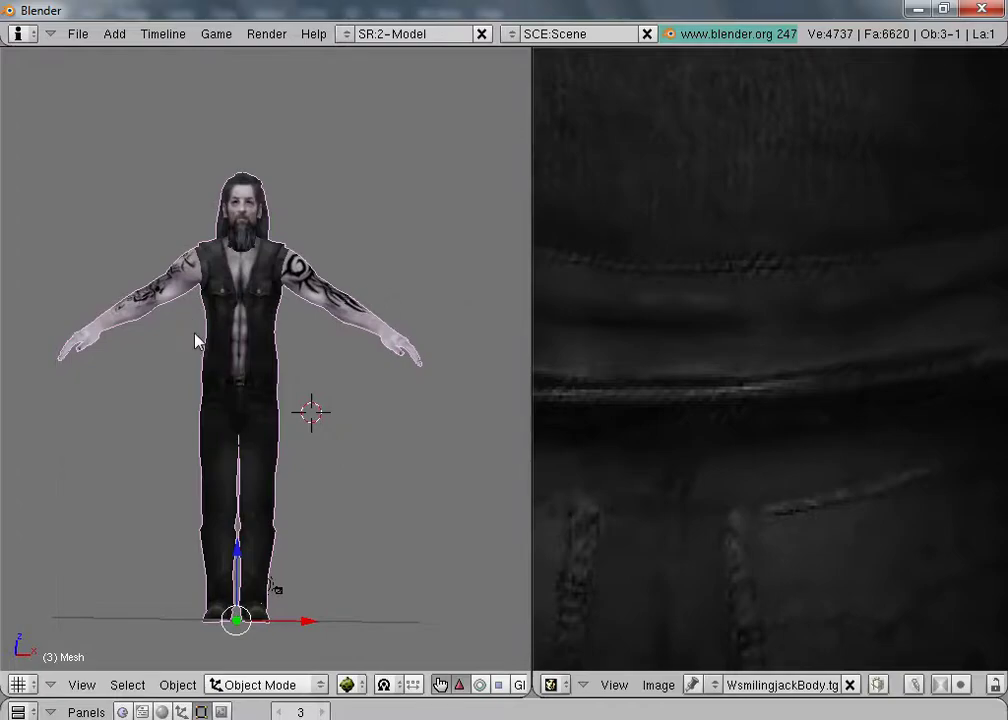
scroll(259, 191, "up", 4)
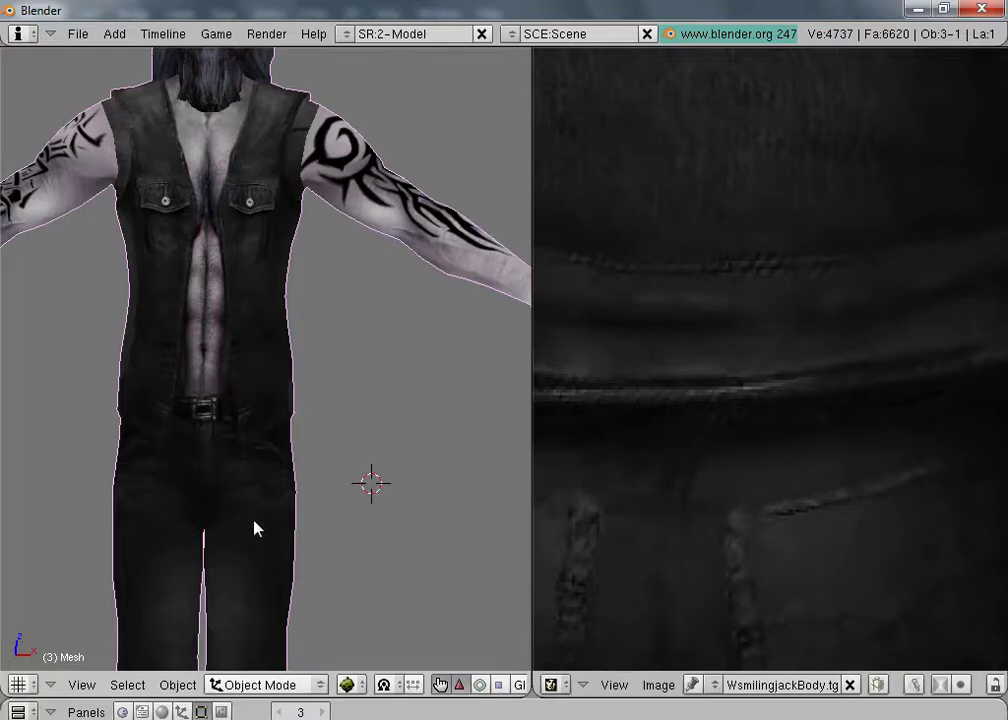
scroll(252, 528, "down", 5)
scroll(249, 451, "up", 3)
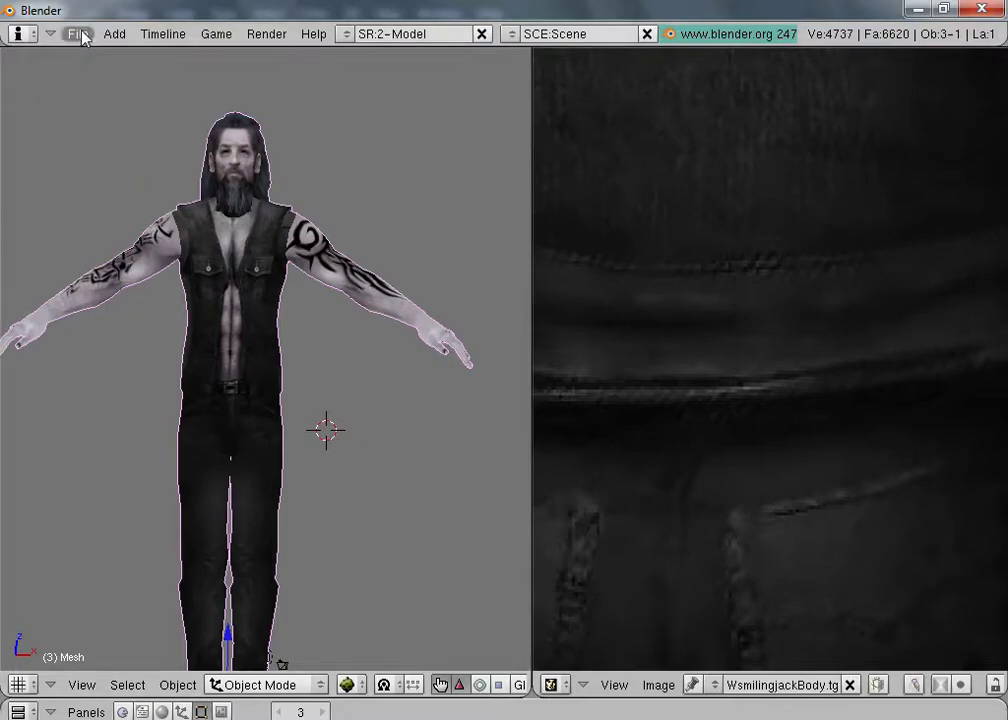
scroll(345, 320, "up", 3)
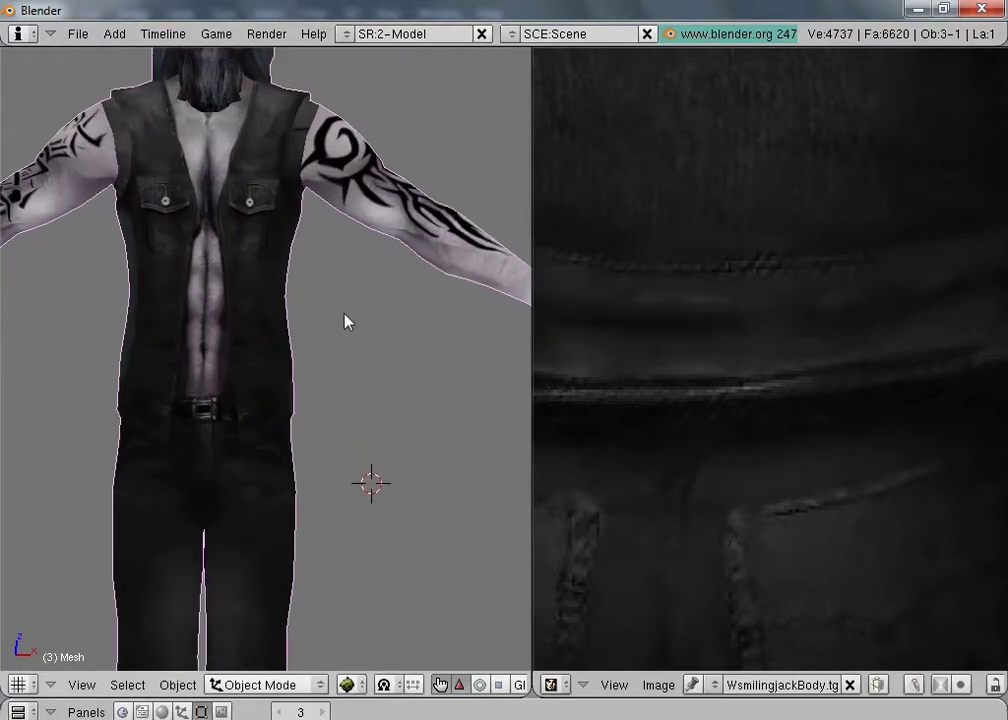
Step: Start a new scene, and open the recent file jack.blend from the smiling_jack folder
left_click(78, 34)
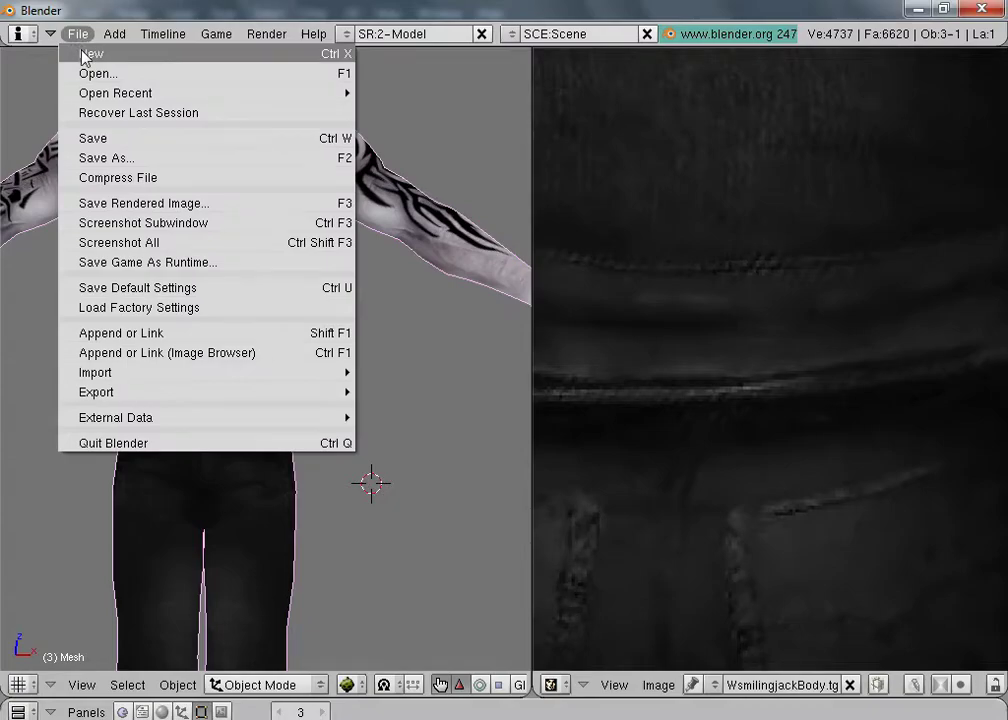
left_click(85, 55)
left_click(78, 50)
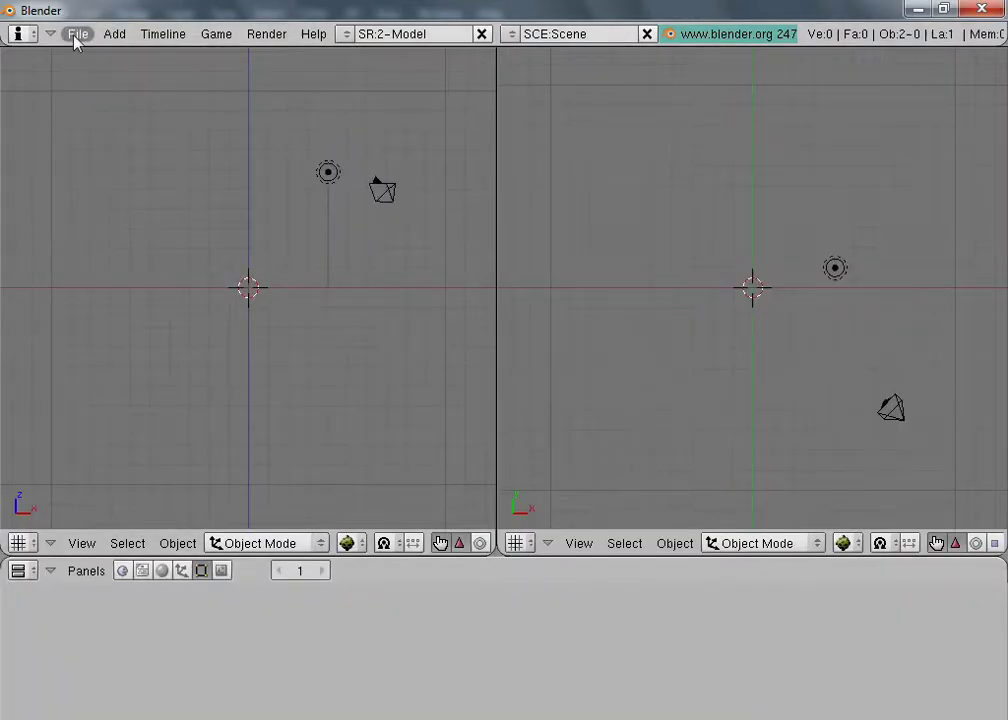
left_click(77, 34)
mouse_move(350, 93)
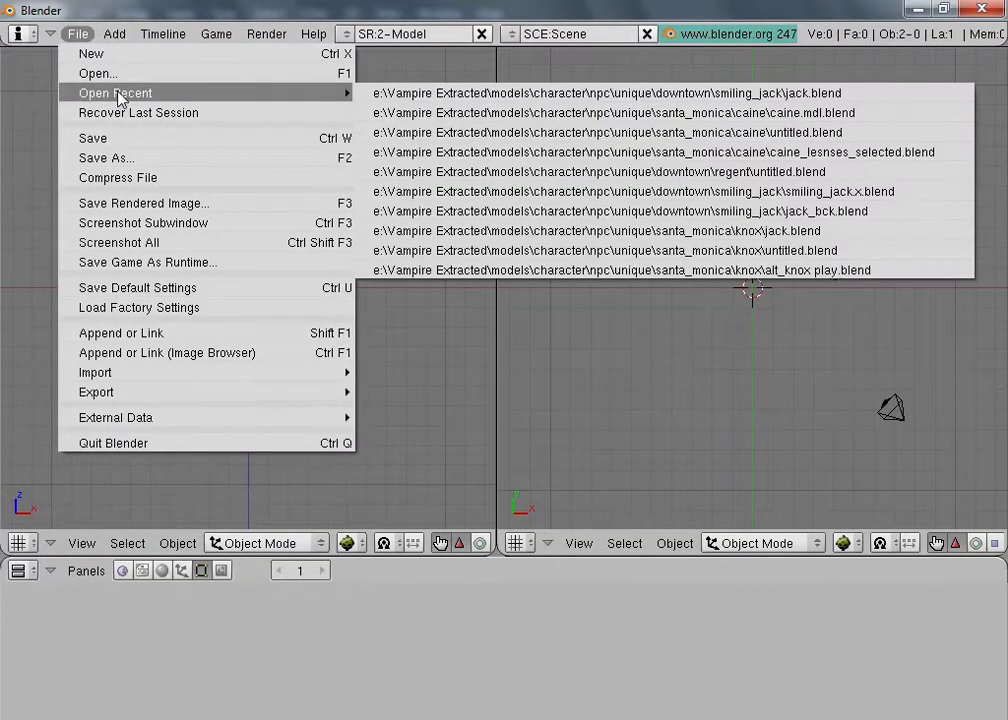
left_click(408, 96)
scroll(416, 259, "down", 3)
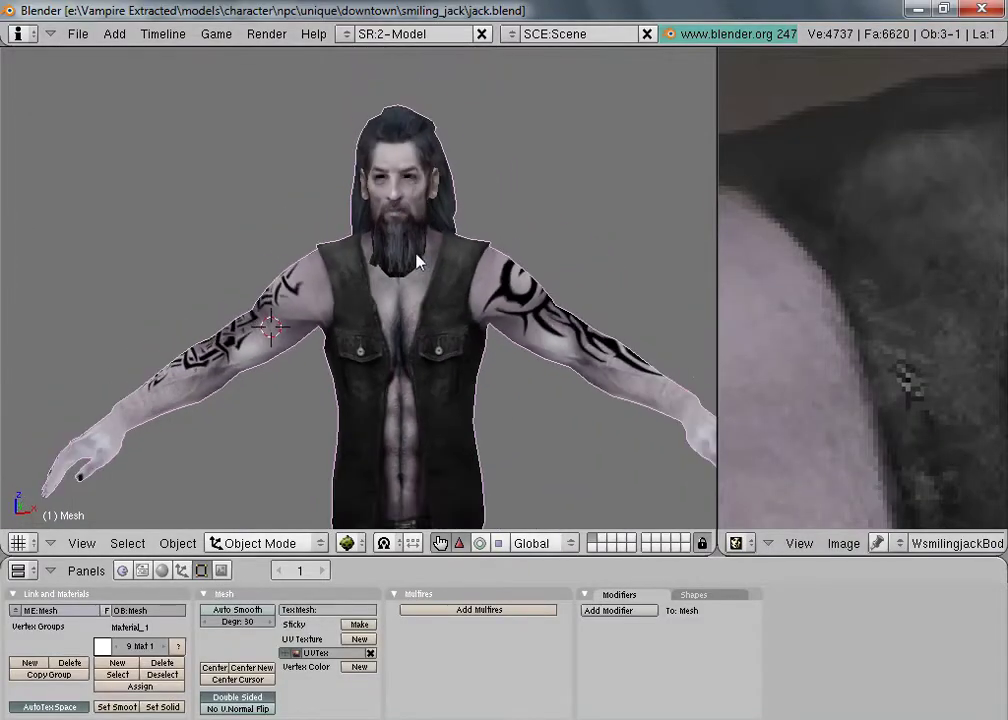
scroll(437, 437, "up", 5)
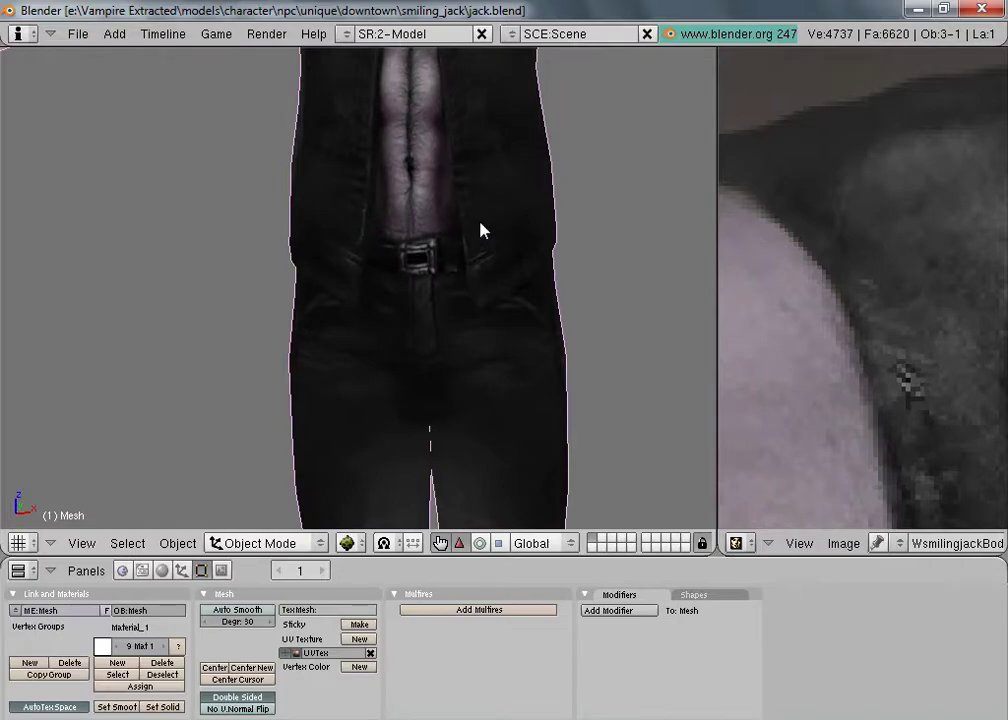
Step: Examine the textured vest, open chest and belt of the character, including in front view
middle_click_drag(520, 132, 478, 323, "shift")
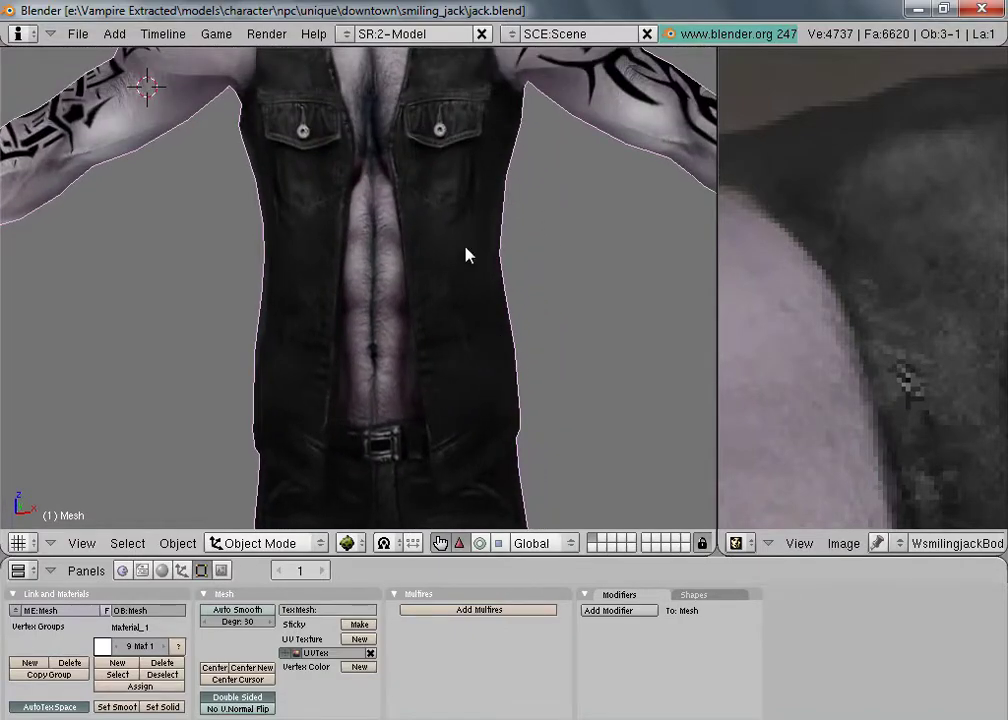
scroll(495, 225, "up", 1)
scroll(495, 238, "down", 4)
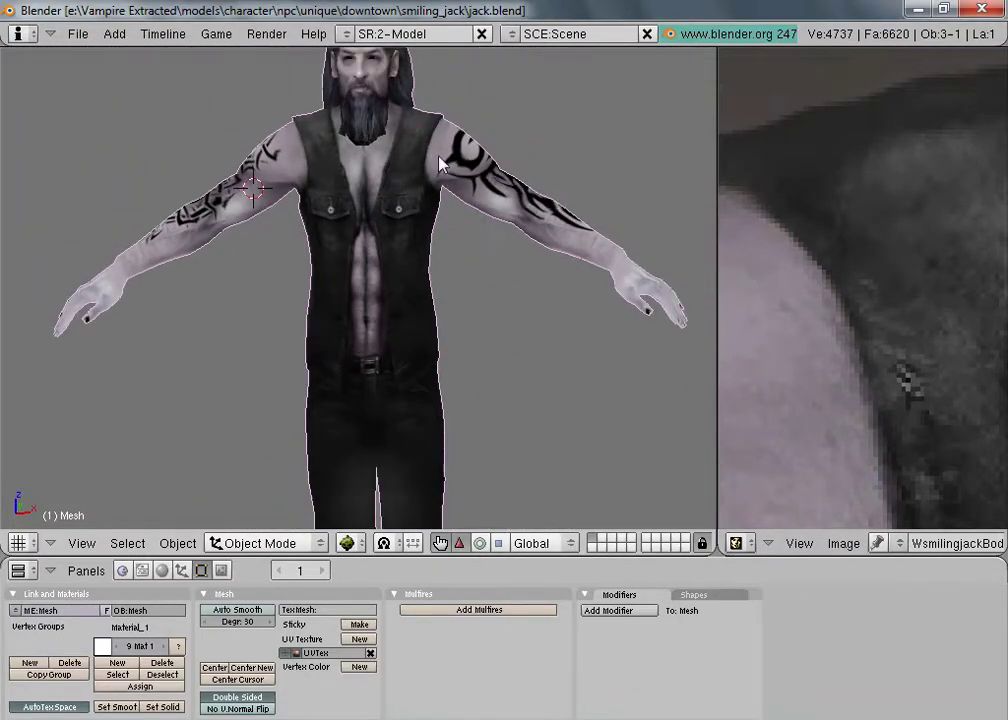
key("KP_1")
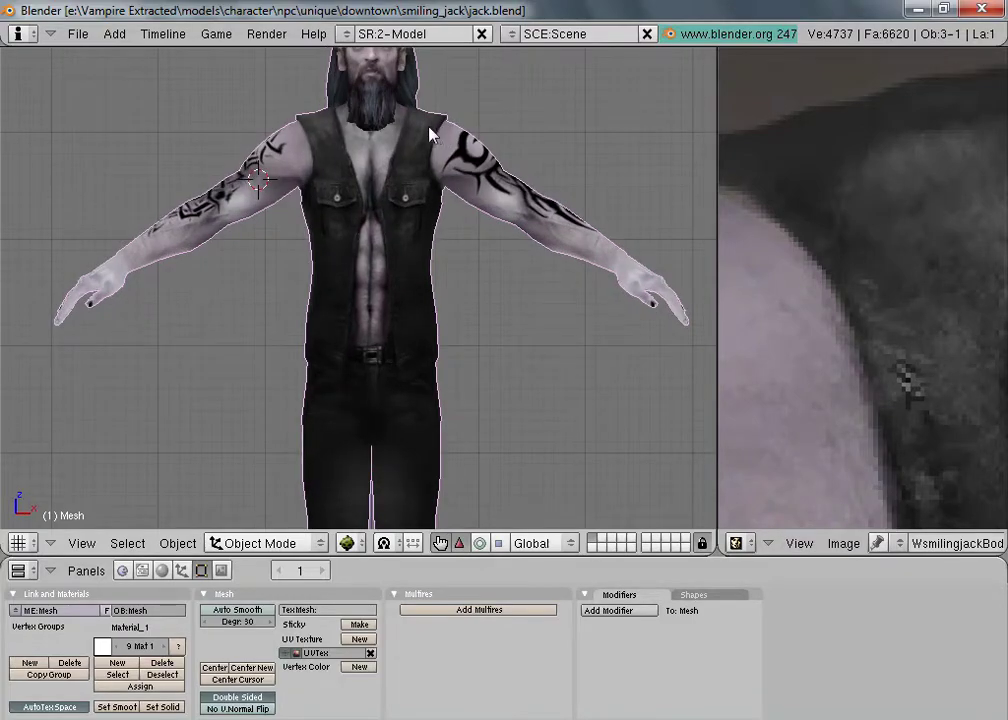
scroll(349, 295, "up", 4)
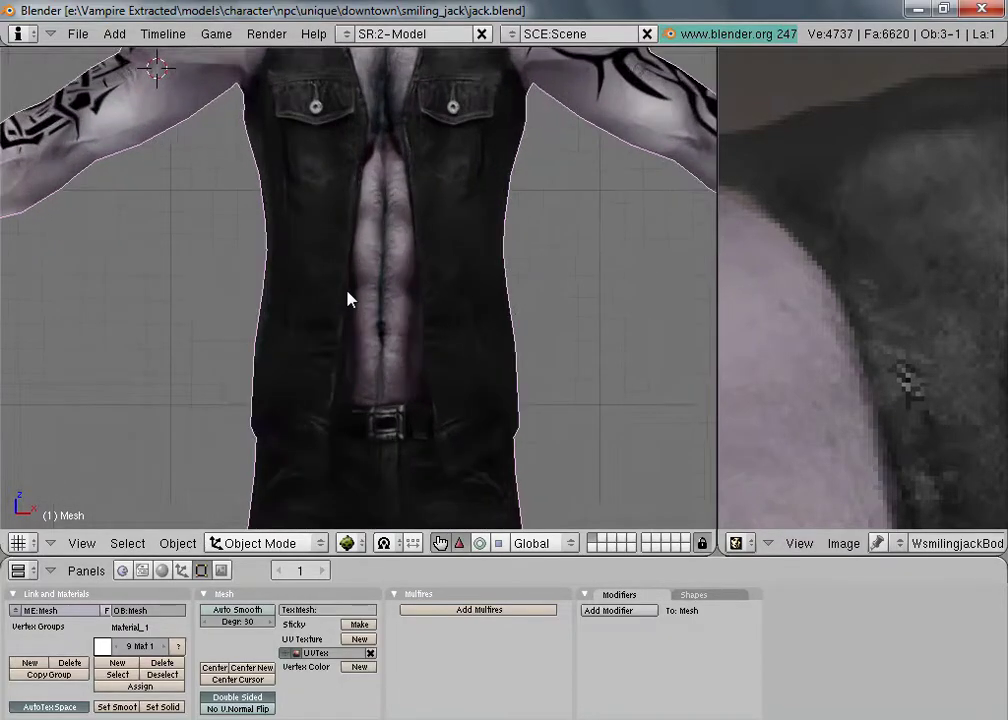
scroll(441, 284, "down", 2)
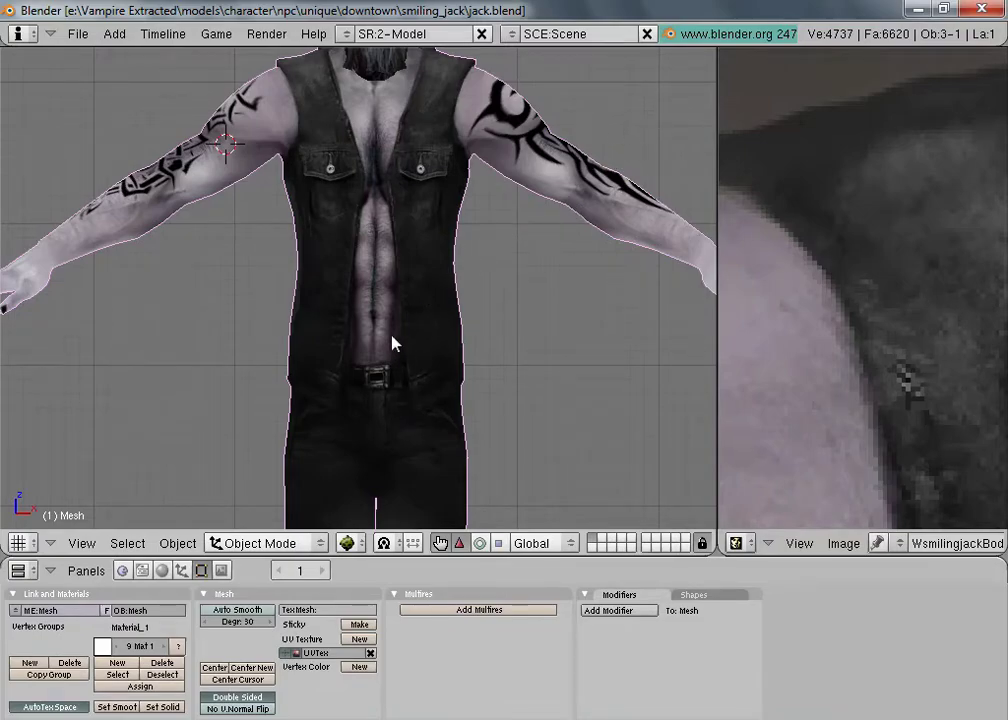
scroll(394, 325, "down", 2)
scroll(385, 410, "up", 4)
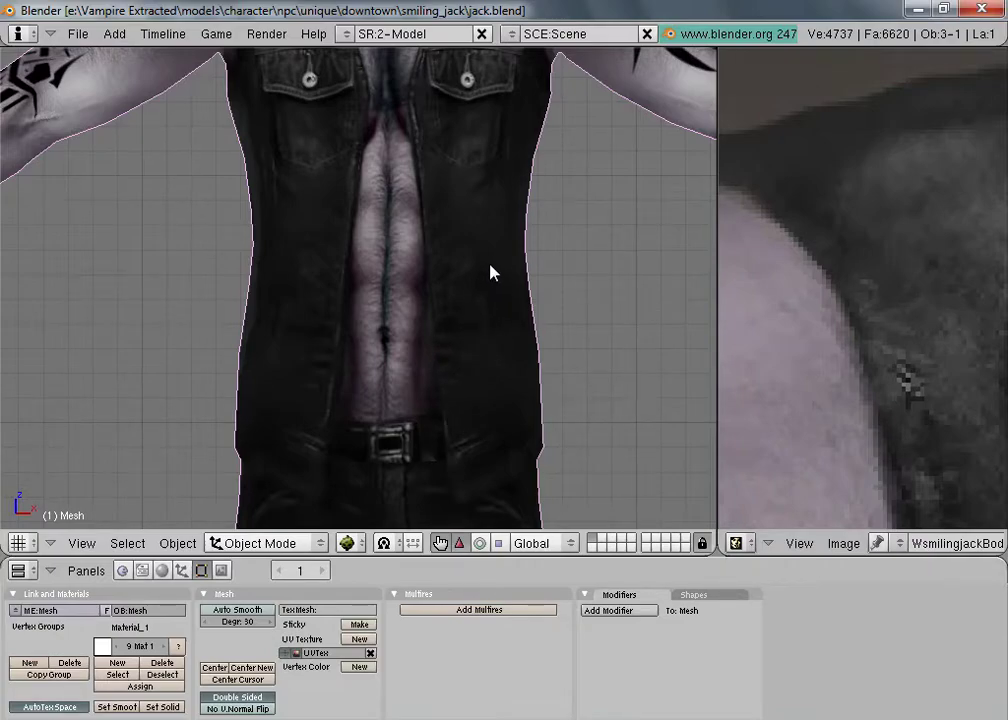
scroll(502, 262, "down", 6)
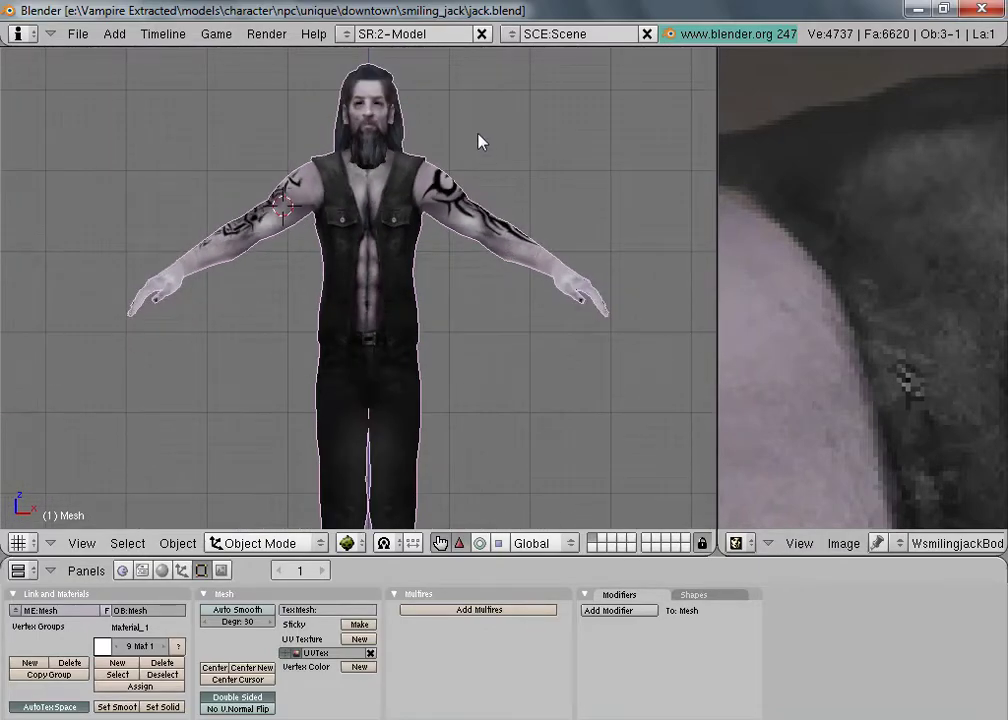
Step: In Edit Mode, select all linked faces of the strip with the tan patch under the vest's back hem
middle_click_drag(628, 95, 415, 278)
scroll(415, 278, "up", 8)
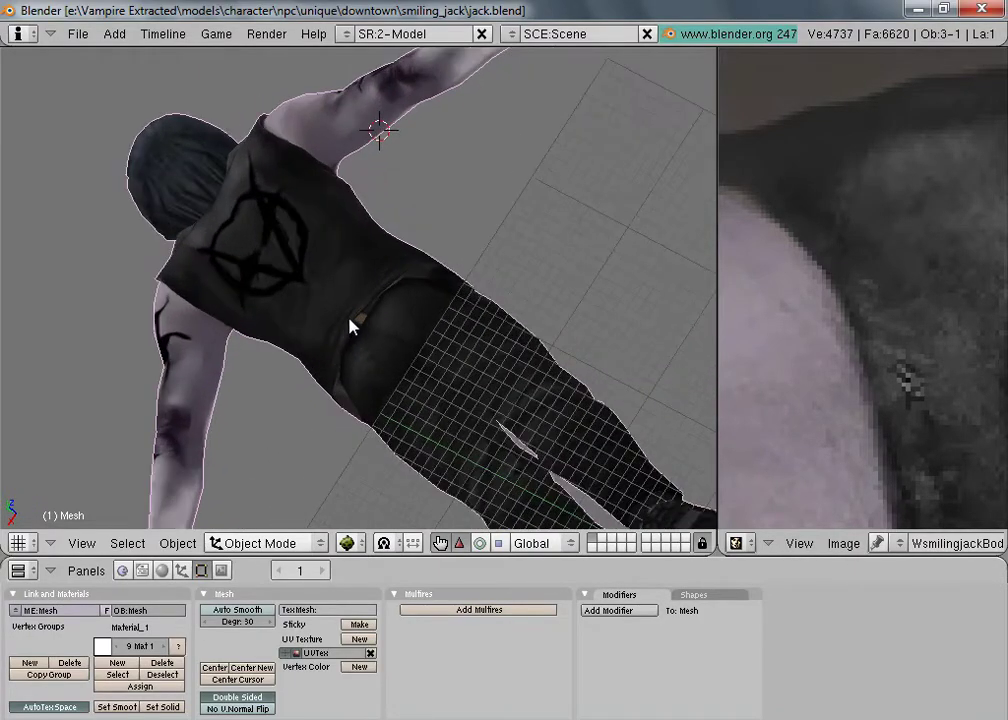
middle_click_drag(448, 407, 457, 345)
scroll(457, 345, "up", 6)
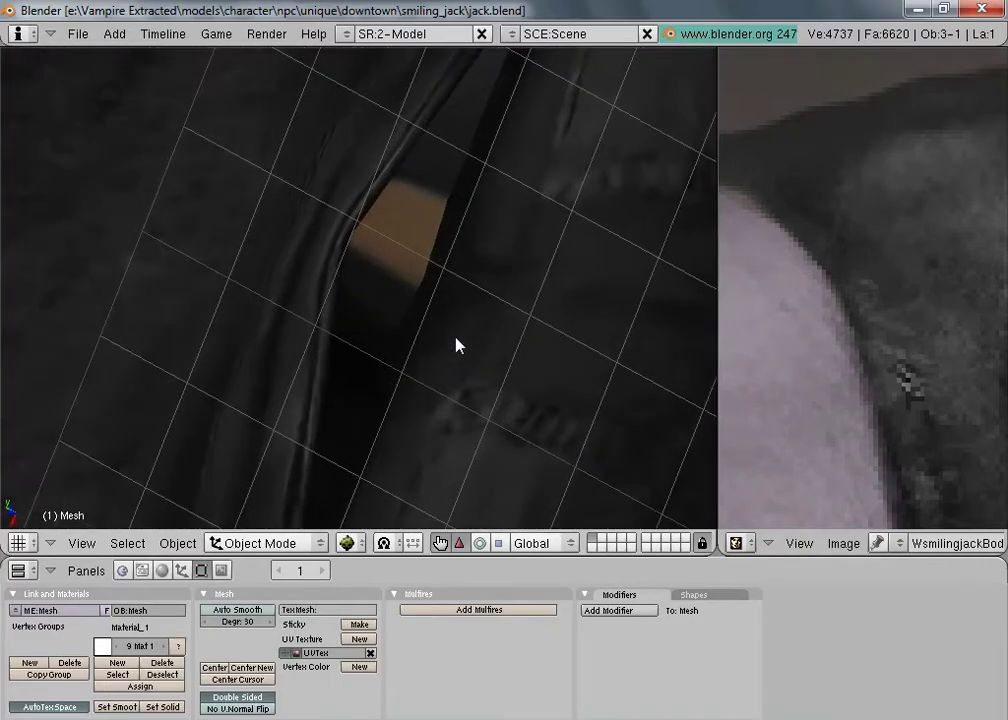
left_click(260, 543)
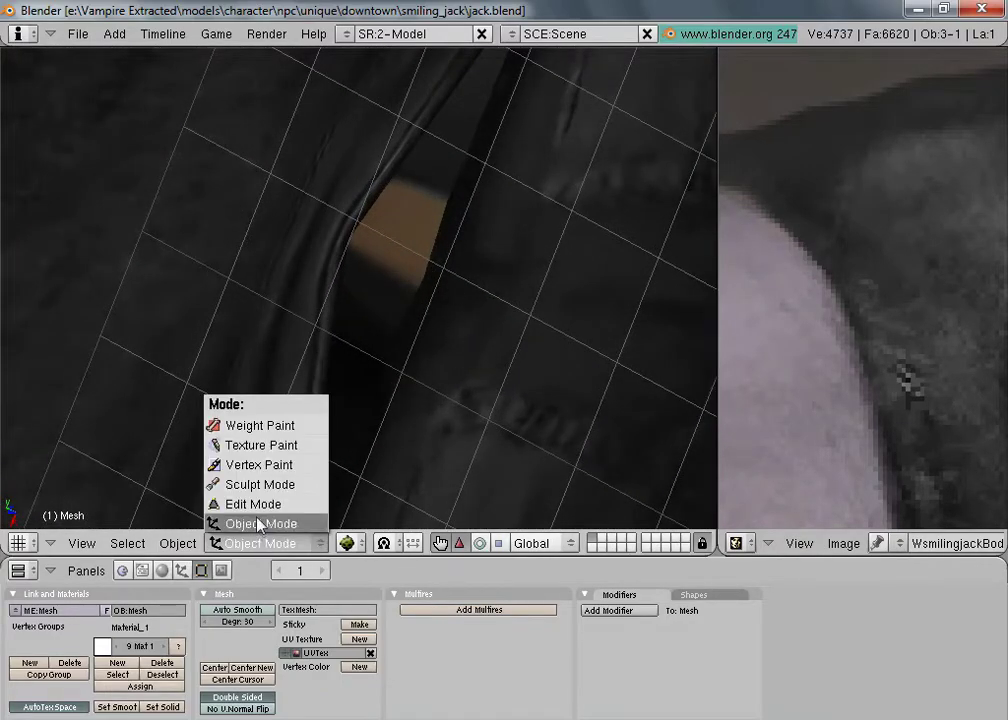
left_click(254, 488)
left_click(272, 544)
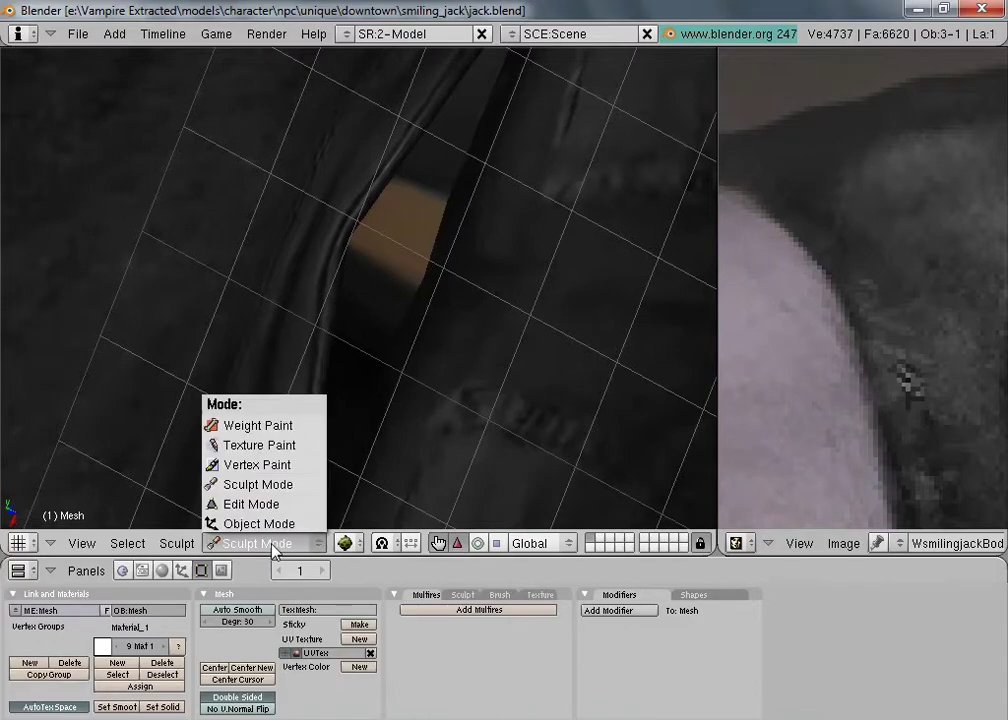
left_click(258, 508)
right_click(400, 240)
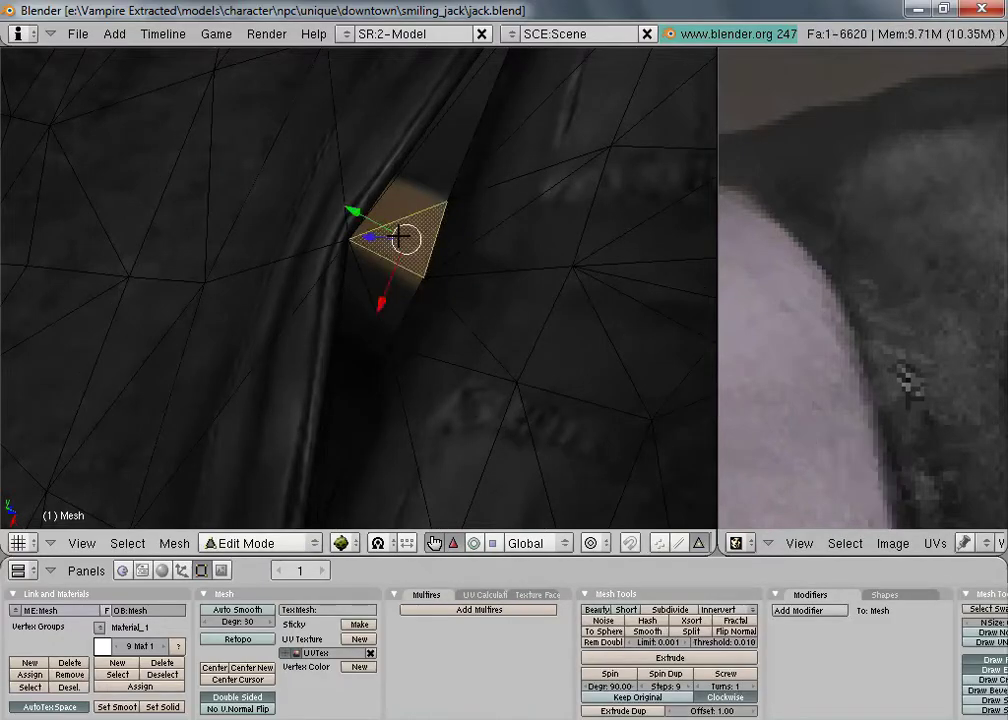
key("l")
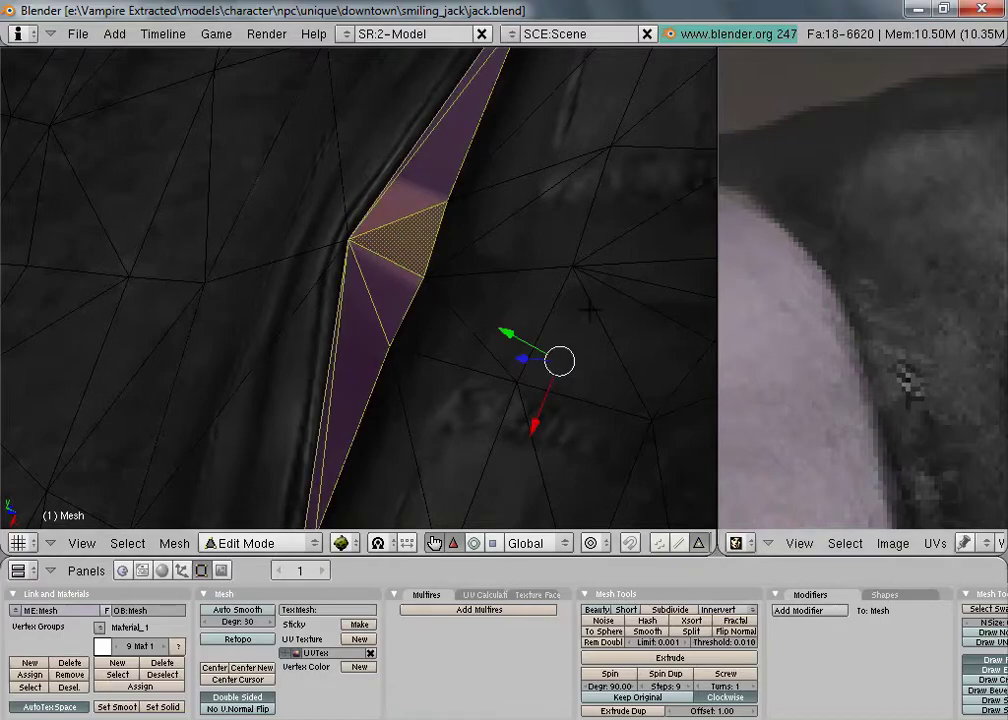
Step: Examine the selected strip's UV layout against the body texture, selecting and deselecting all its UVs
scroll(921, 275, "down", 8)
middle_click_drag(935, 388, 612, 98)
middle_click_drag(862, 270, 772, 216)
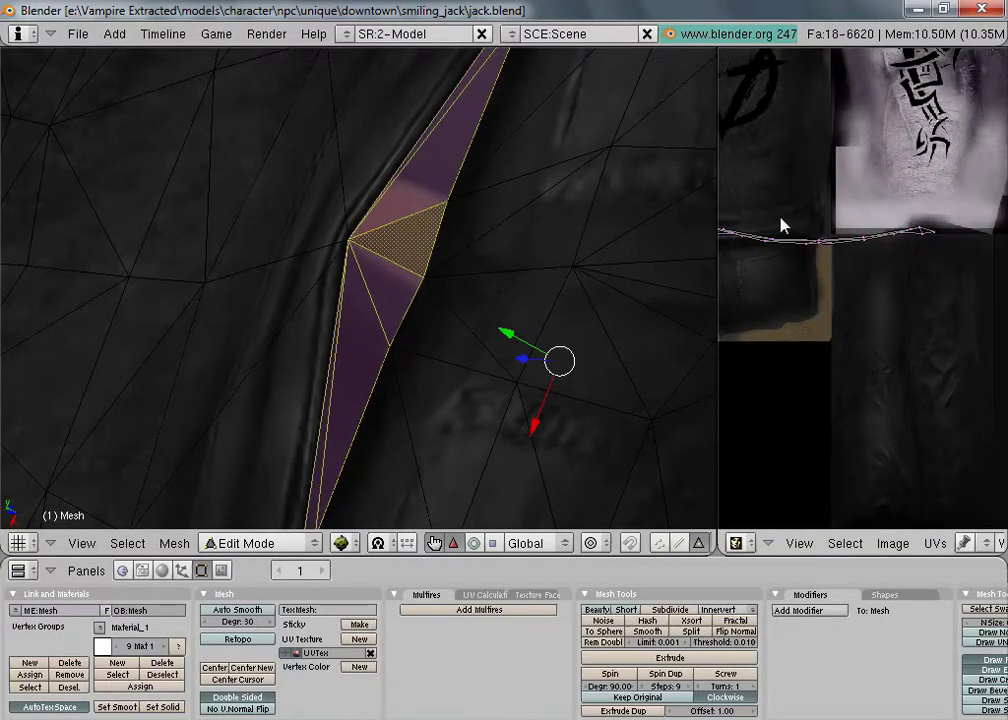
scroll(822, 330, "up", 1)
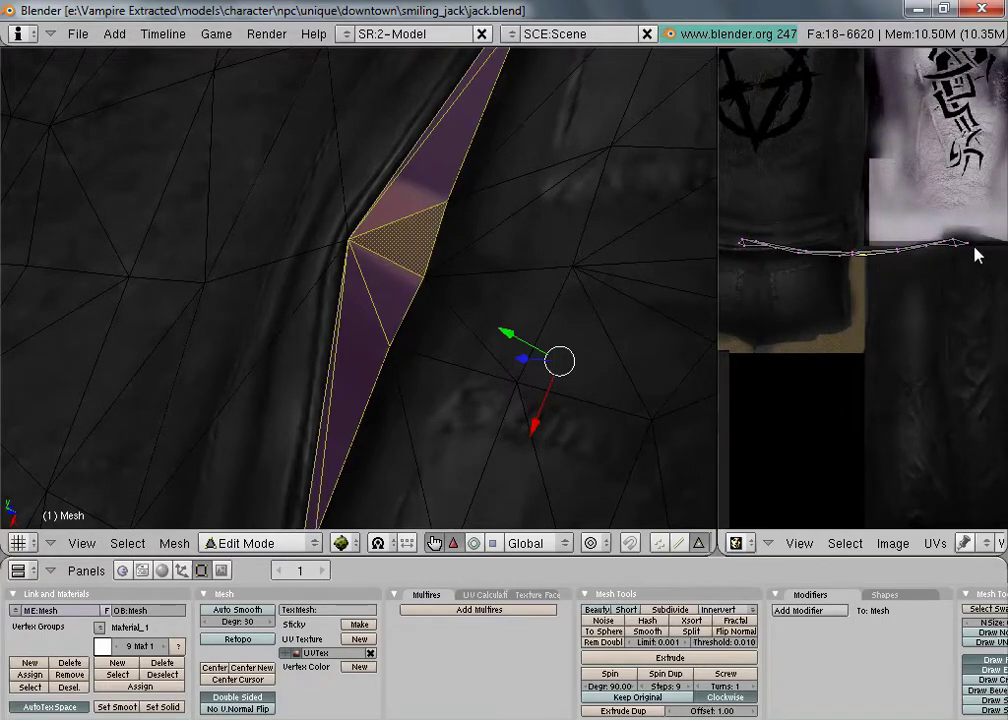
key("a")
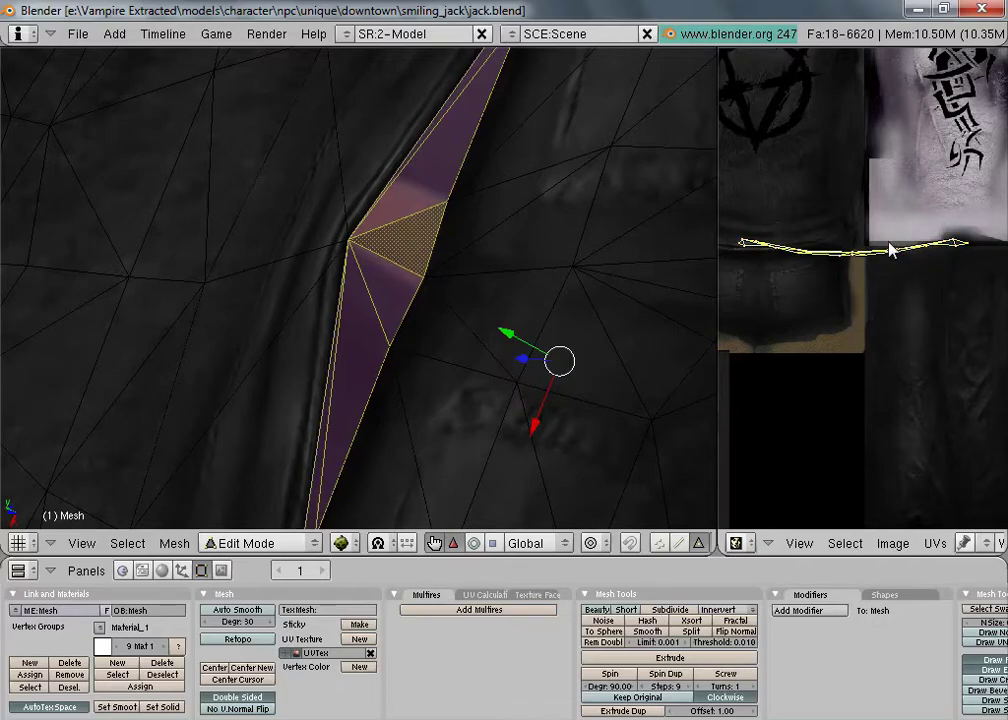
key("a")
Step: Examine the whole character mesh and the selected hem strip from the back, side and front in Edit Mode
scroll(400, 288, "down", 6)
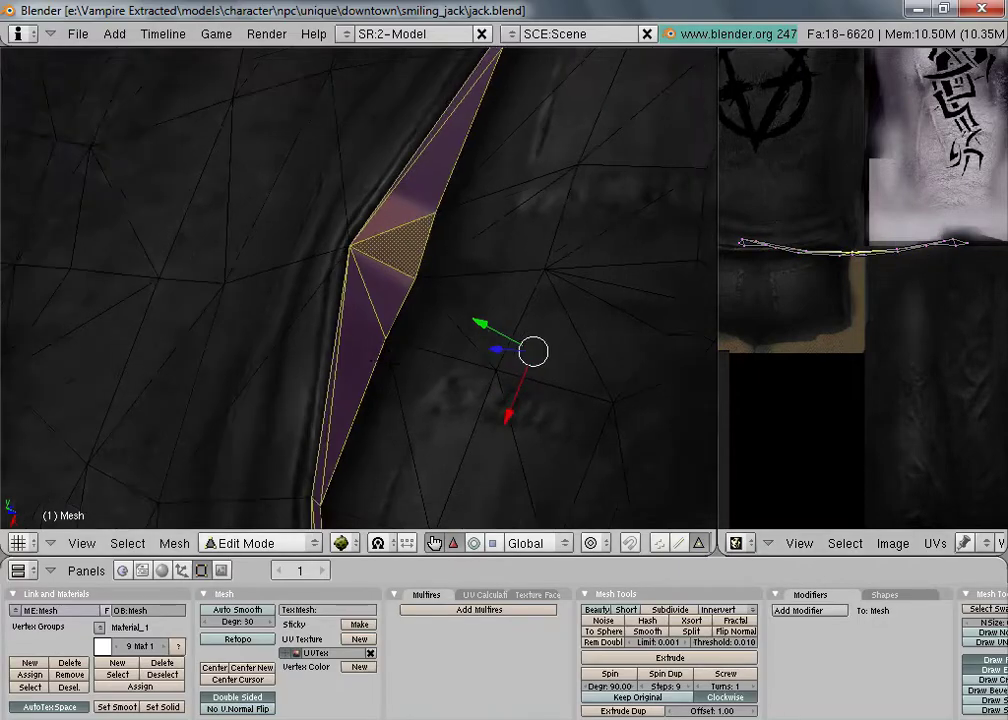
scroll(400, 288, "down", 6)
middle_click_drag(400, 288, 357, 122)
scroll(402, 218, "down", 6)
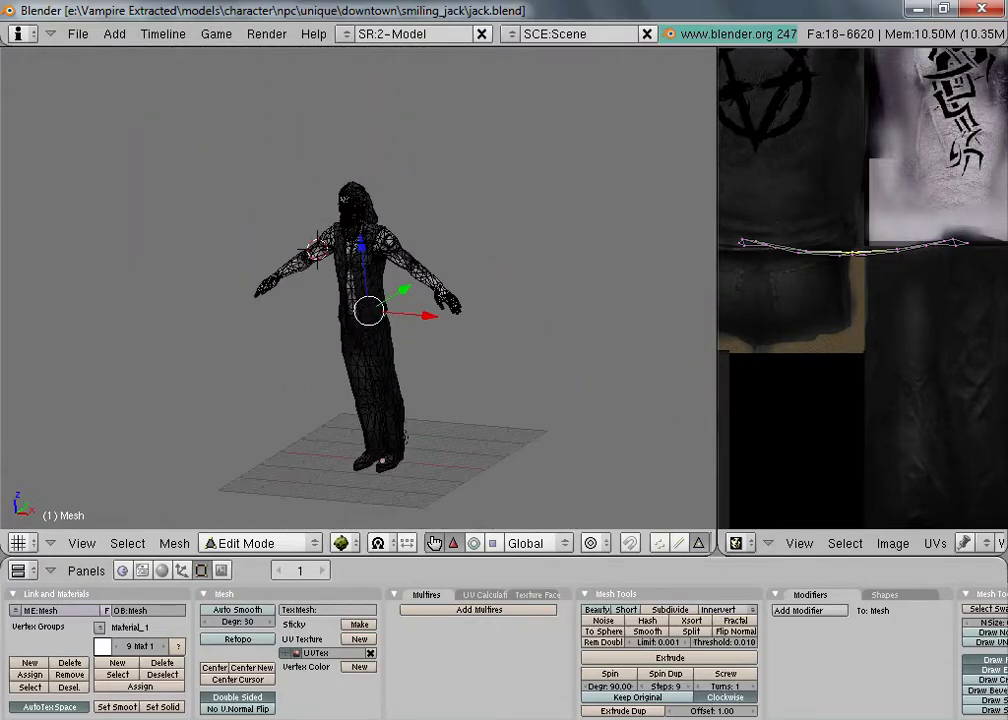
middle_click_drag(402, 218, 235, 301)
scroll(493, 315, "up", 6)
scroll(236, 301, "up", 4)
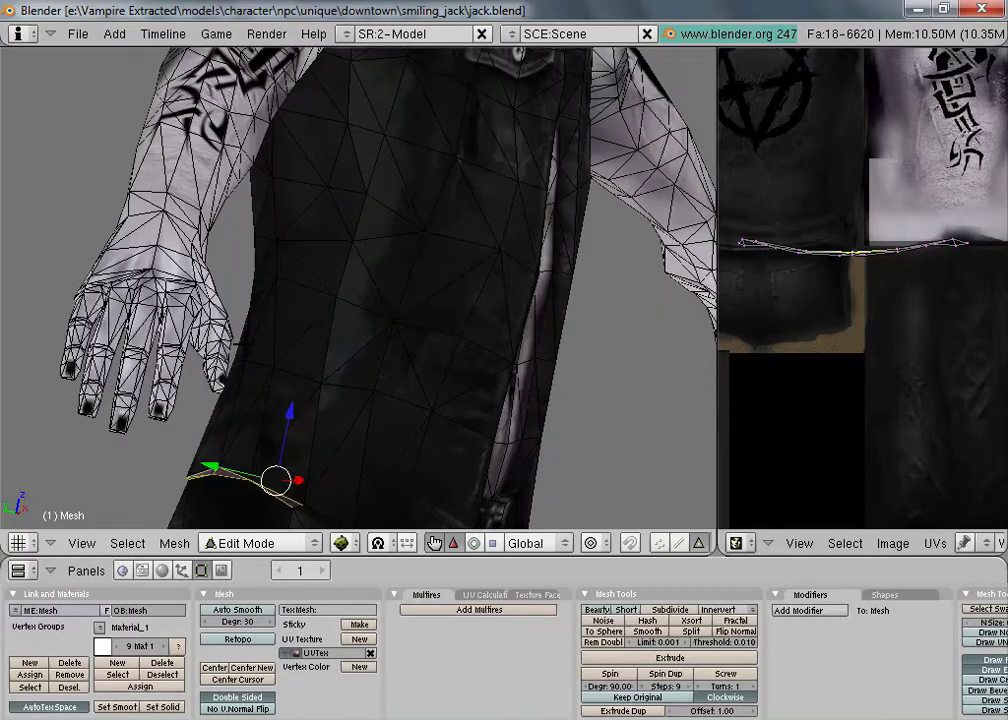
middle_click_drag(497, 302, 355, 181)
middle_click_drag(240, 90, 333, 101)
scroll(407, 186, "down", 7)
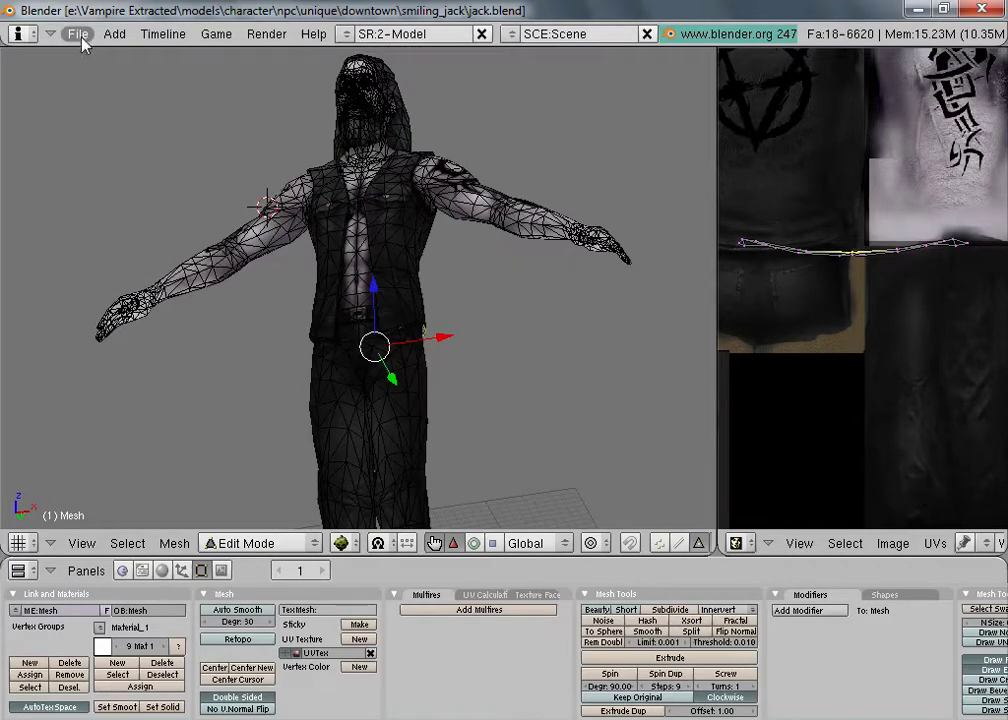